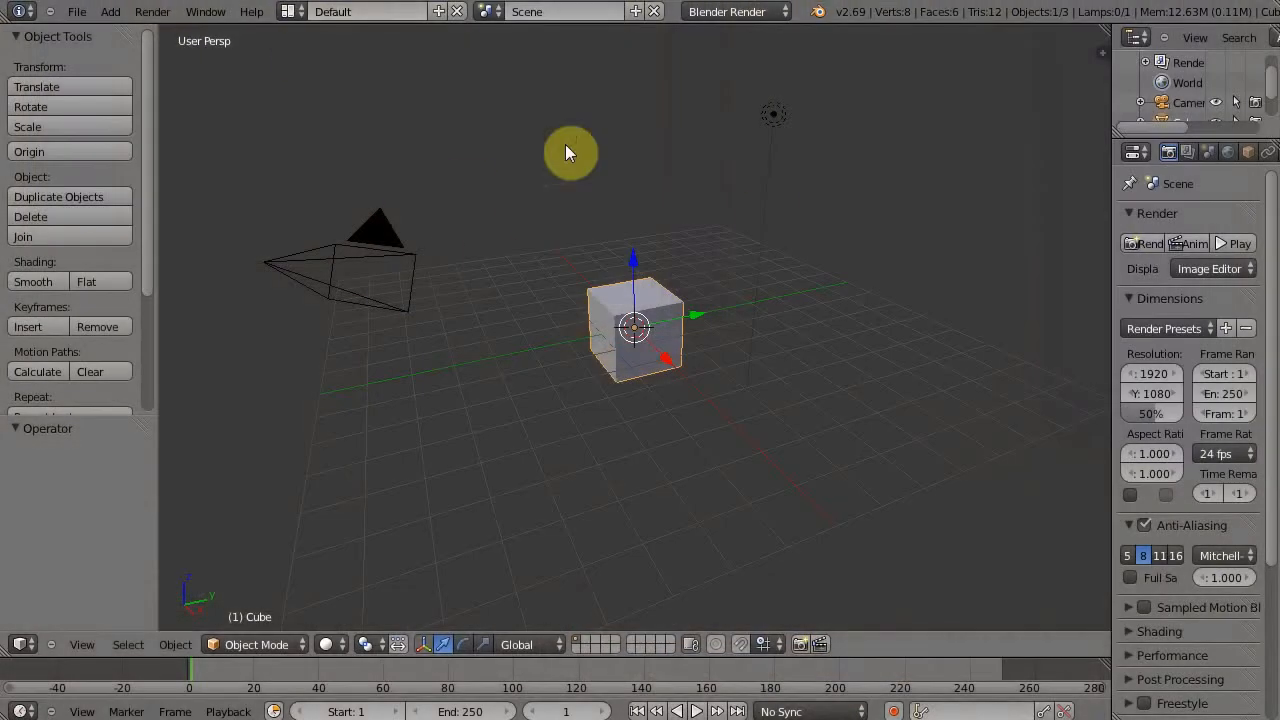
Delete the lamp and scale the default cube to about 0.35 along the Y axis
right_click(774, 120)
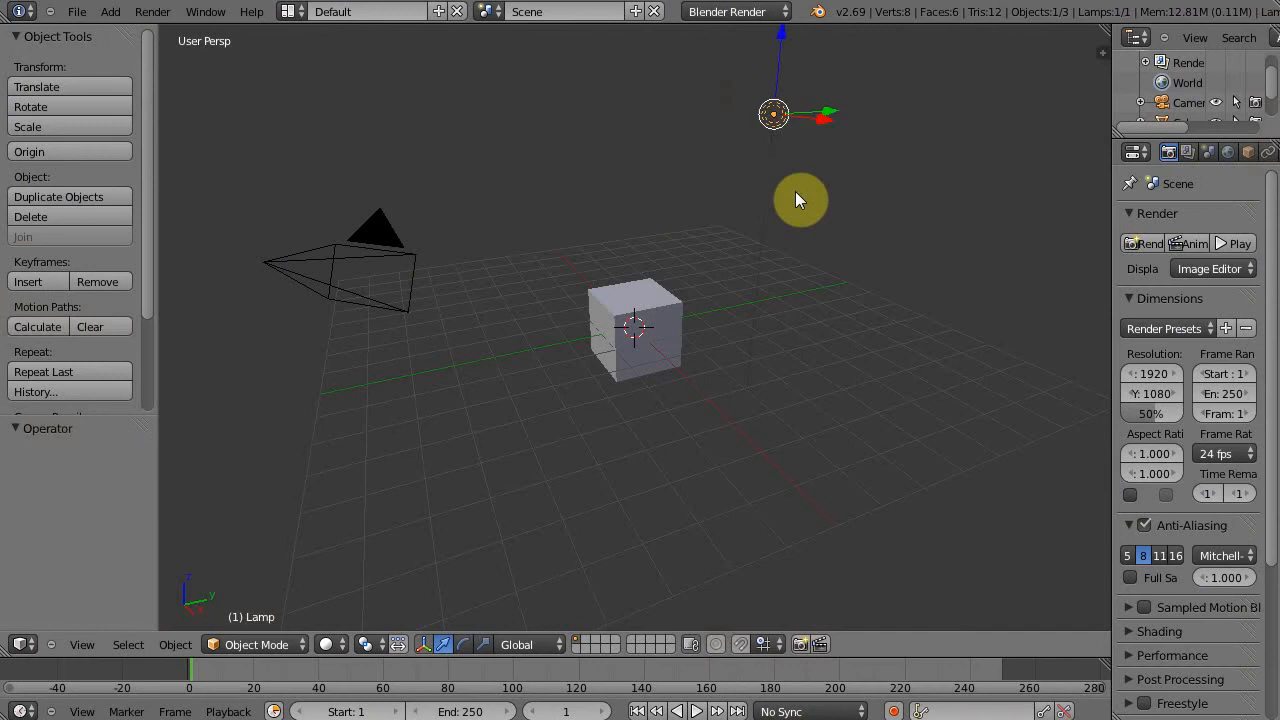
key(Delete)
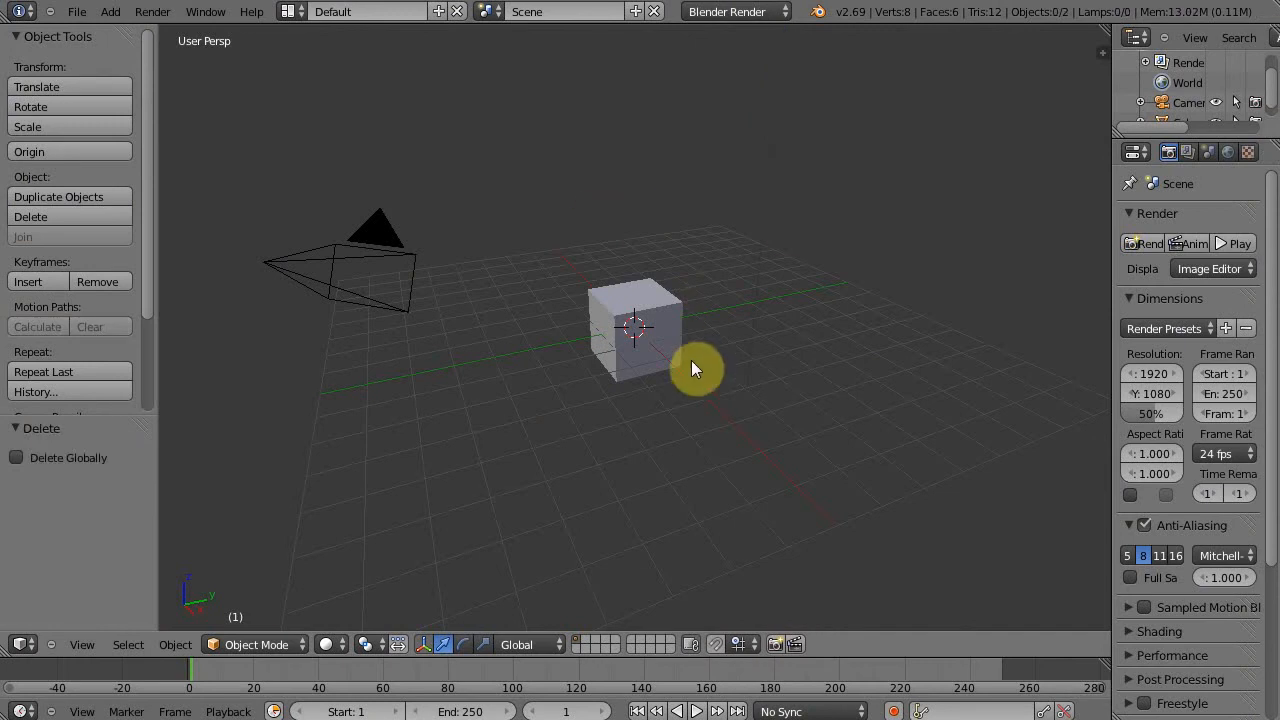
right_click(652, 333)
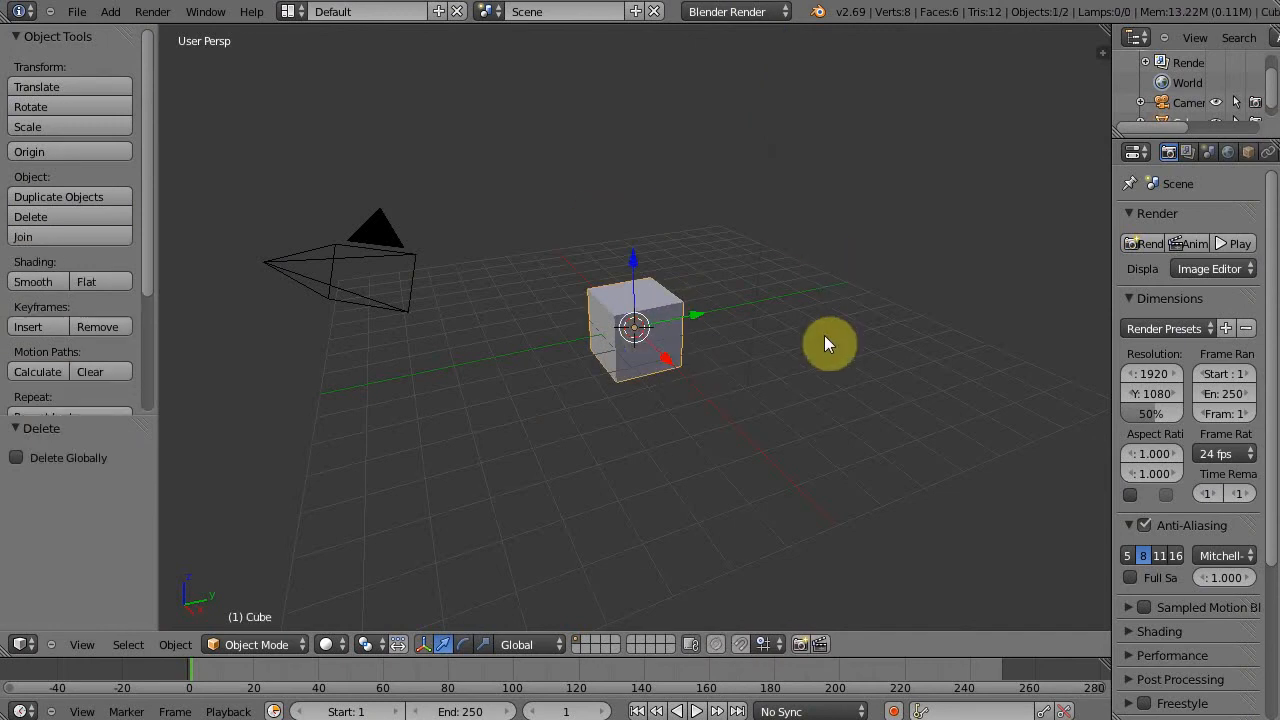
key(s)
key(y)
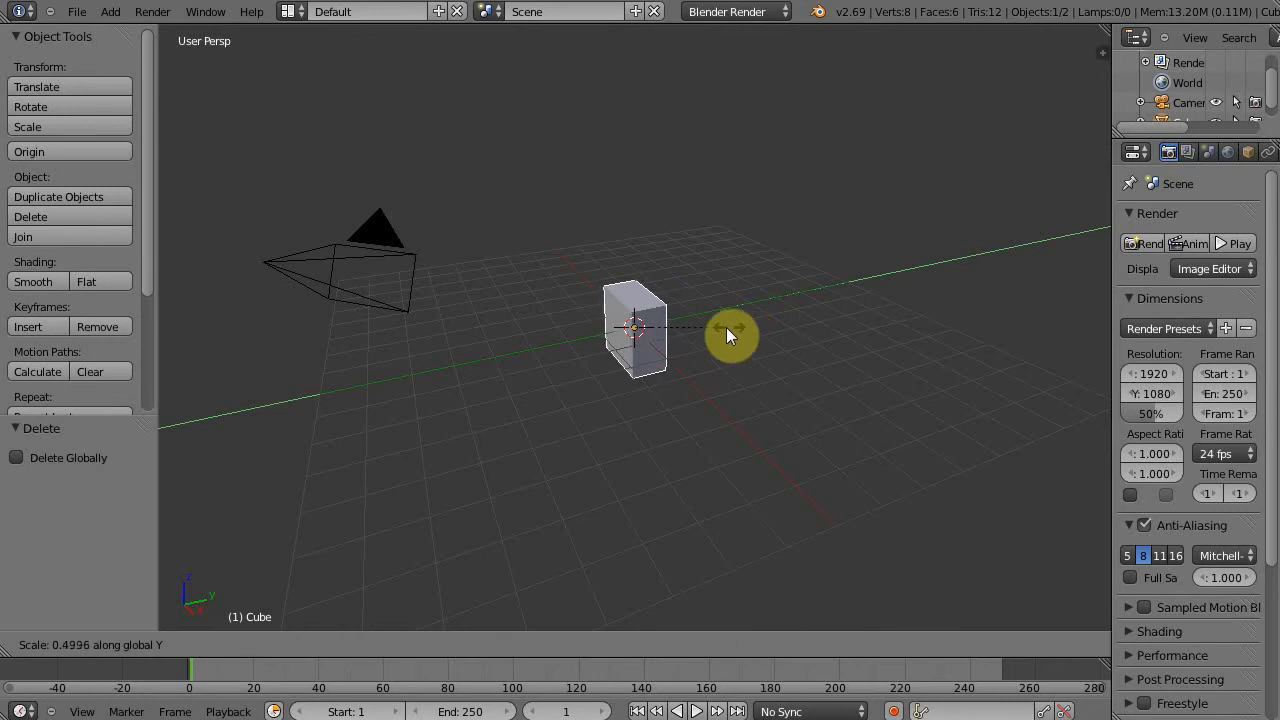
click(700, 324)
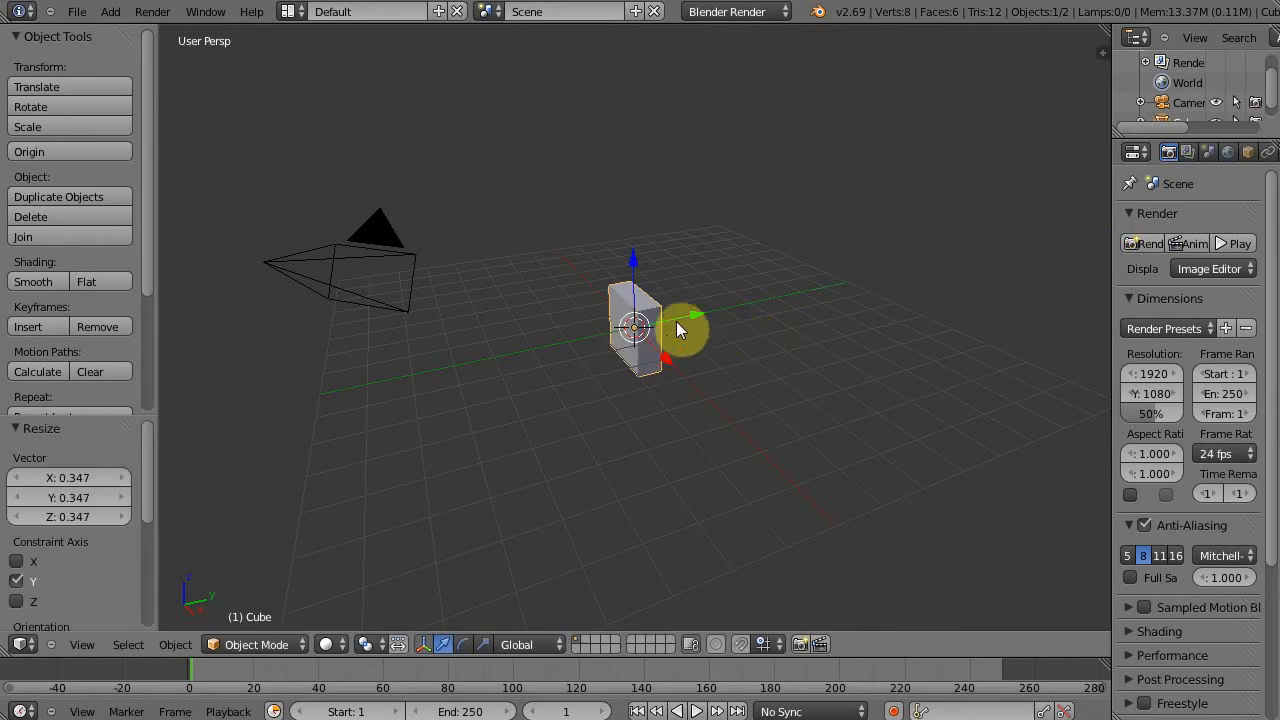
In Edit Mode, add a centred vertical loop cut that splits the slab's wide faces in half
key(Tab)
middle_drag(697, 346, 777, 380)
scroll(778, 381, up, 5)
scroll(778, 381, down, 1)
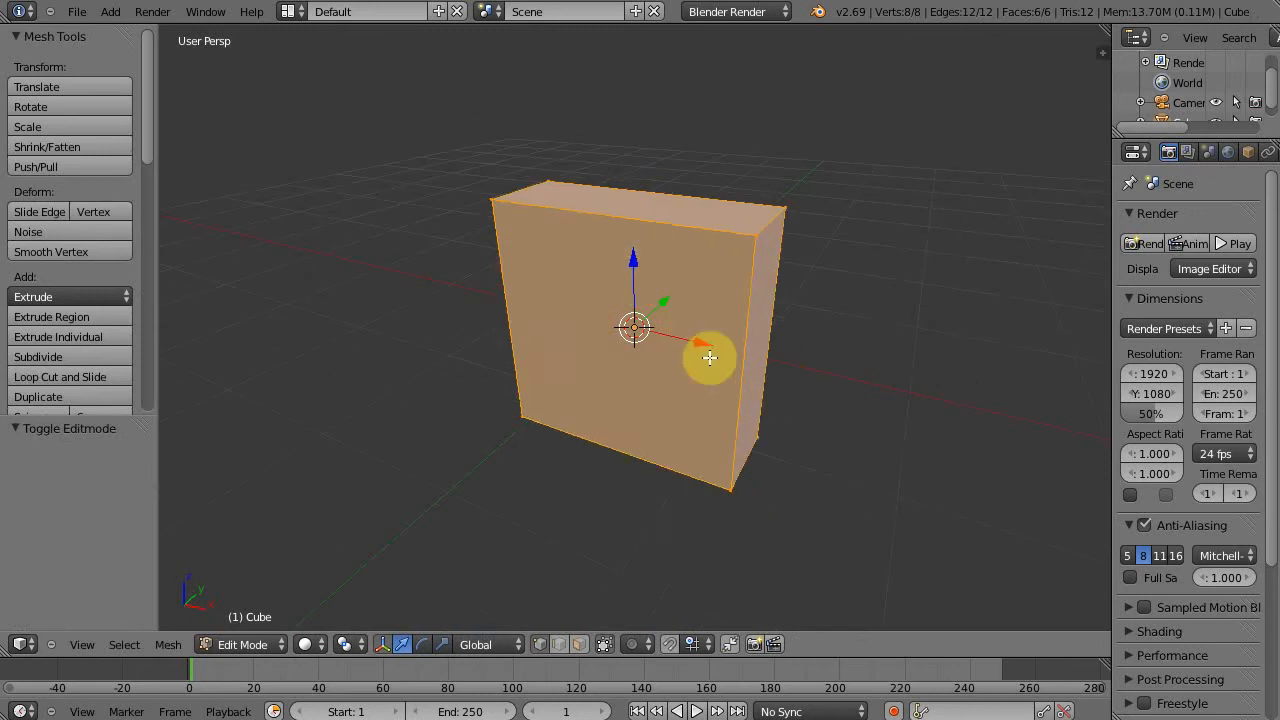
key(ctrl+r)
click(637, 220)
right_click(637, 220)
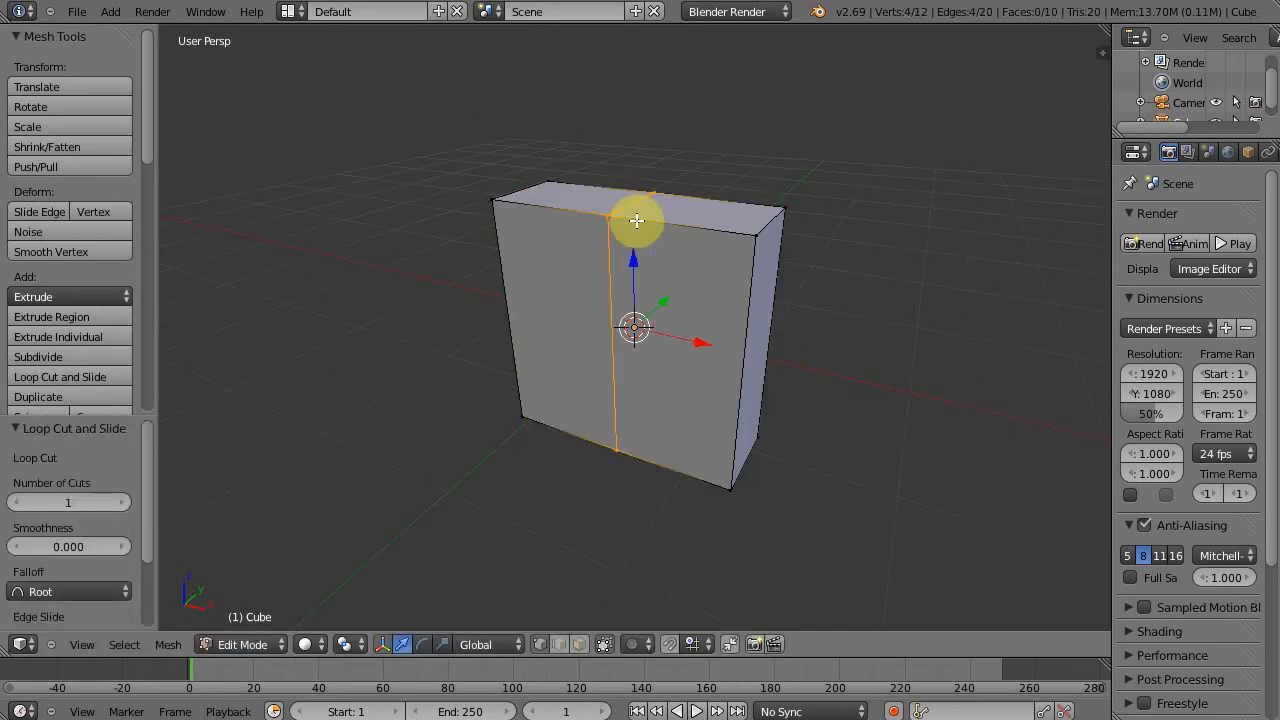
Lower the two outer top edges of the slab by about 0.41 along Z to form a central peak
right_click(771, 219)
shift+right_click(513, 199)
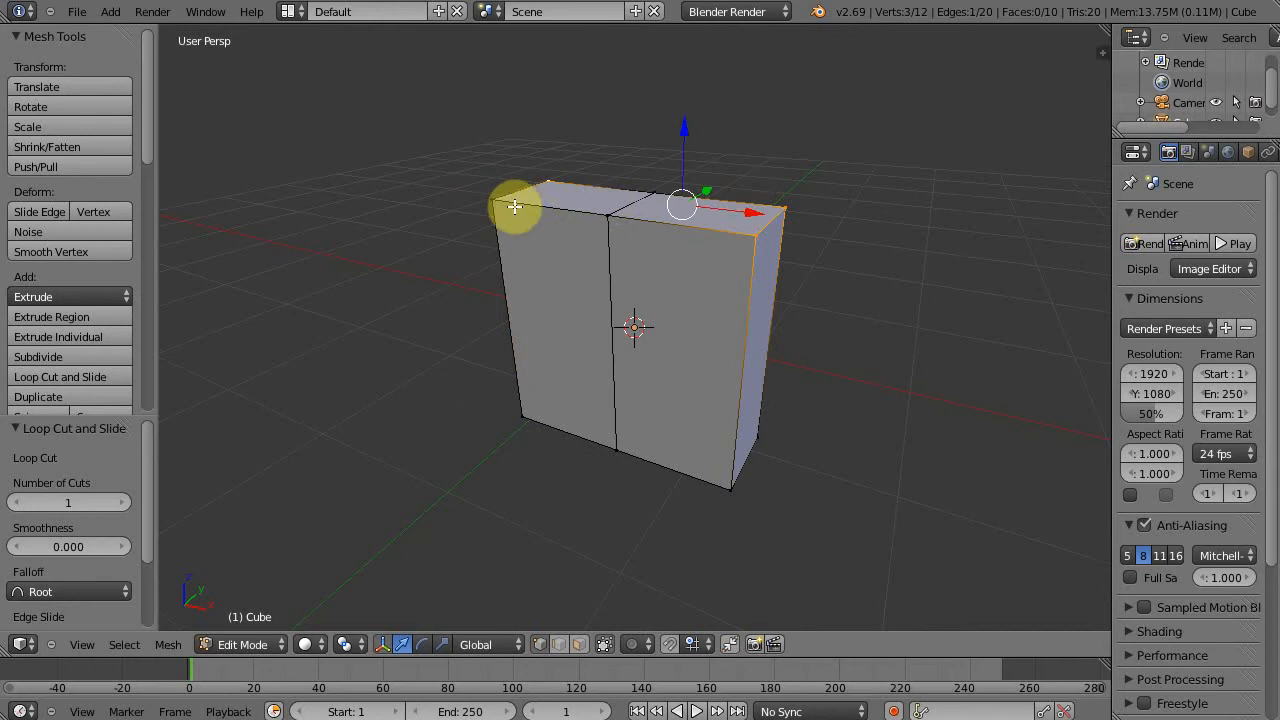
key(g)
key(z)
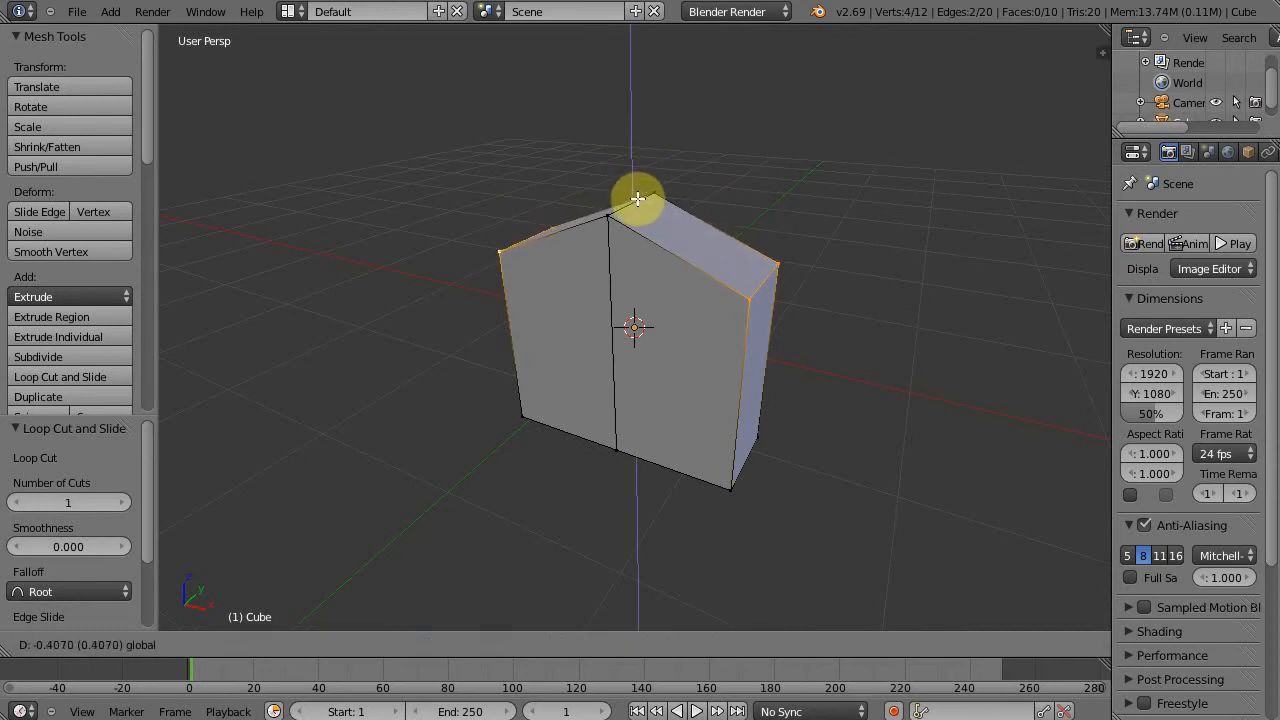
click(628, 205)
Apply level 3 subdivision to the slab and clear the mesh selection
middle_drag(628, 205, 752, 370)
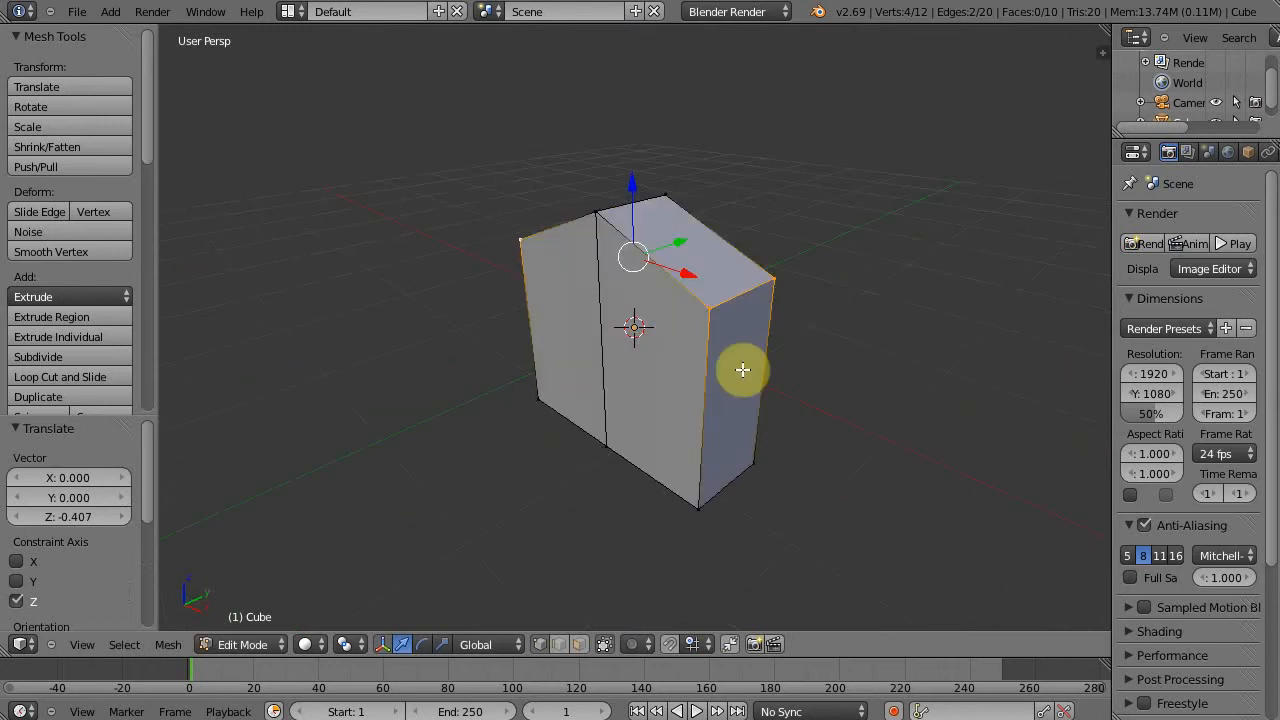
key(a)
key(a)
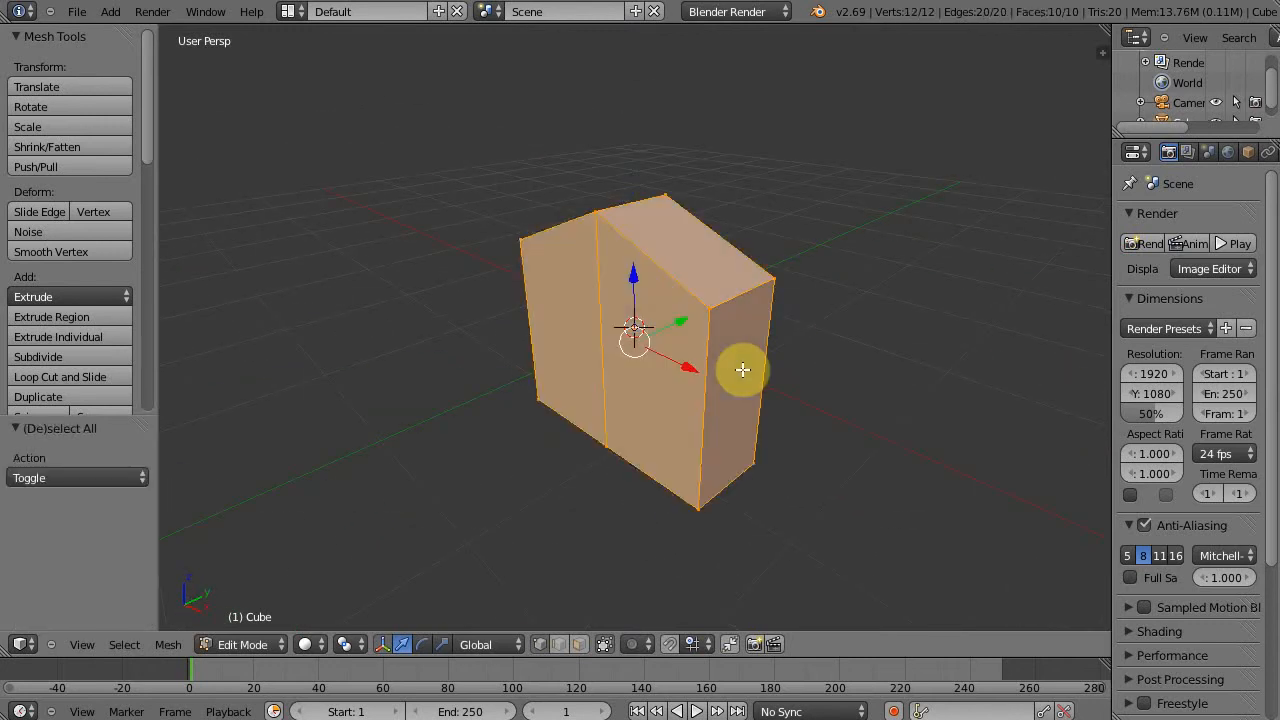
key(ctrl+3)
key(a)
Add a horizontal loop cut around the slab and slide it down close to the bottom edge
key(ctrl+r)
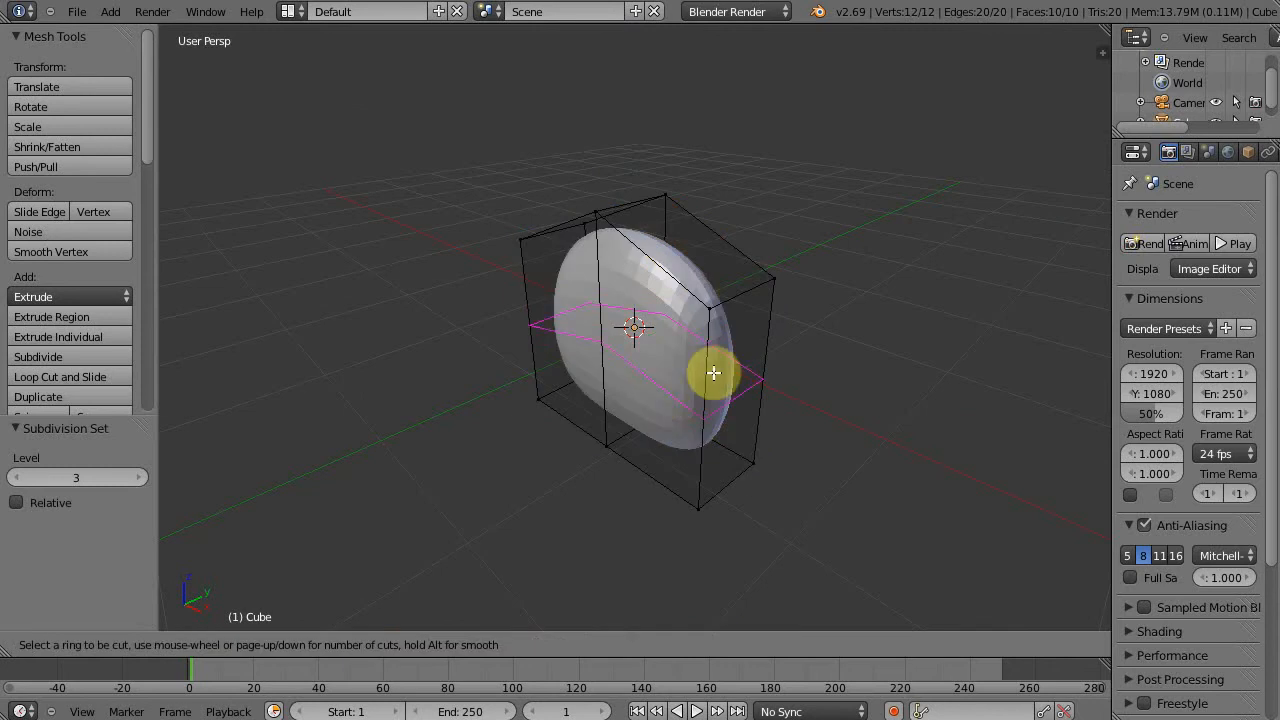
click(713, 373)
click(709, 474)
Add two loop cuts through the slab's thickness, one close to each of its wide faces
middle_drag(703, 338, 646, 323)
key(ctrl+r)
click(648, 316)
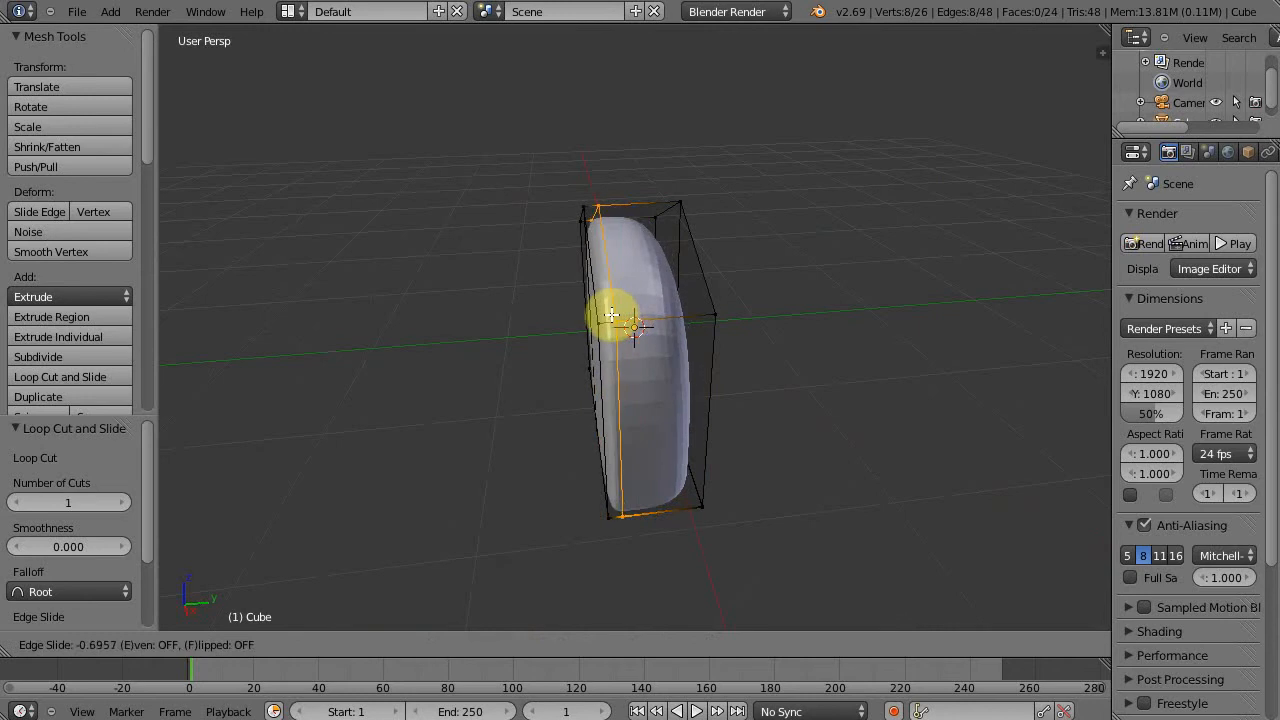
click(650, 328)
key(ctrl+r)
click(651, 326)
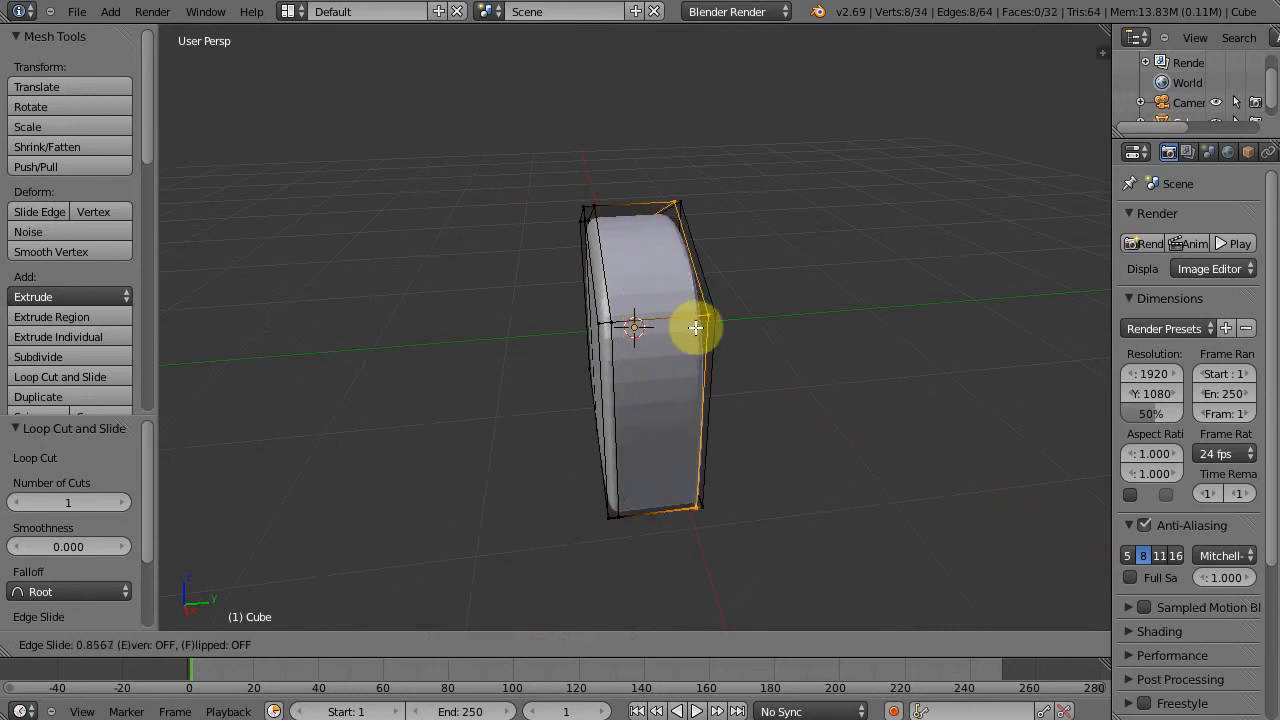
click(695, 326)
Add a horizontal loop cut near the slab's upper corners and shade the object smooth in Object Mode
middle_drag(634, 357, 631, 337)
key(ctrl+r)
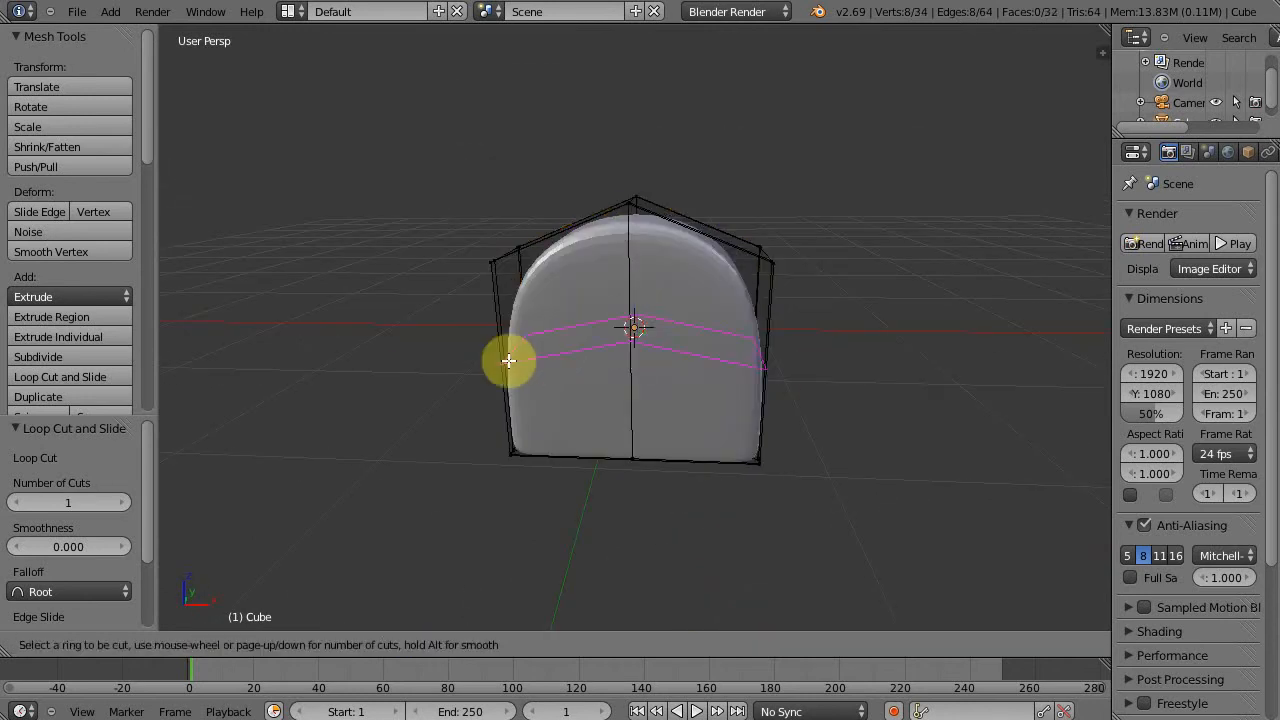
click(509, 360)
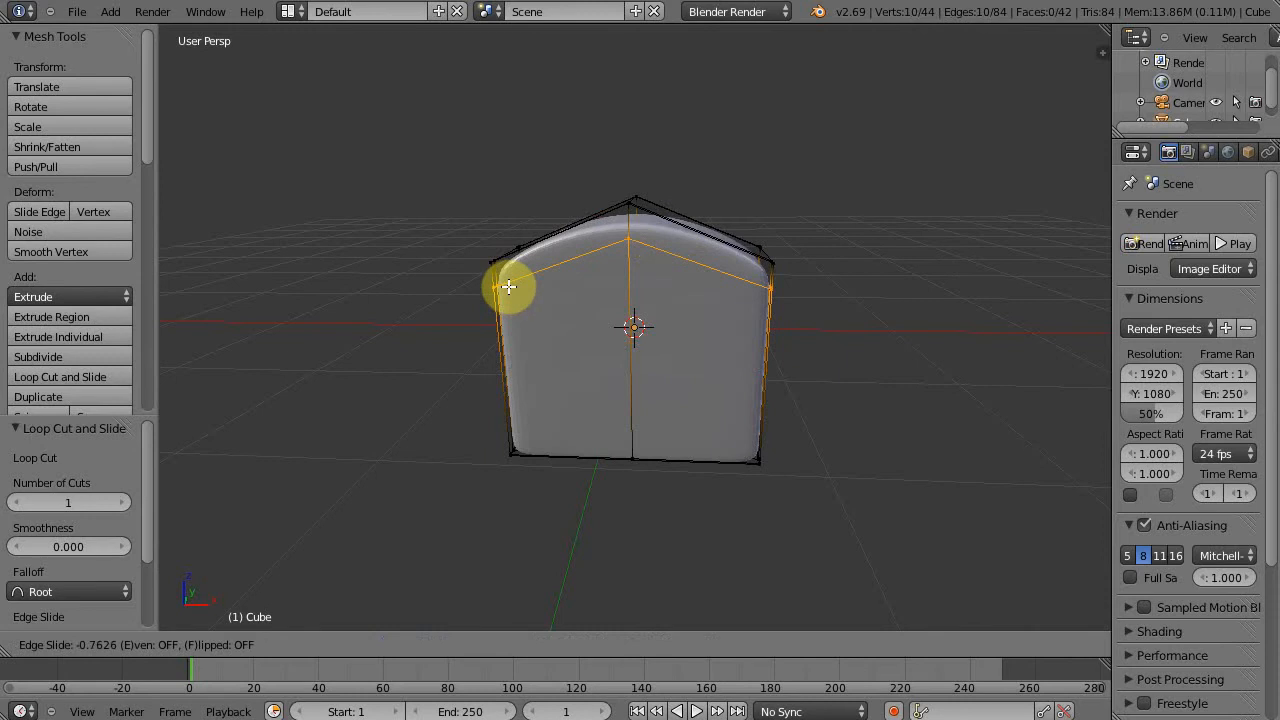
click(509, 314)
key(Tab)
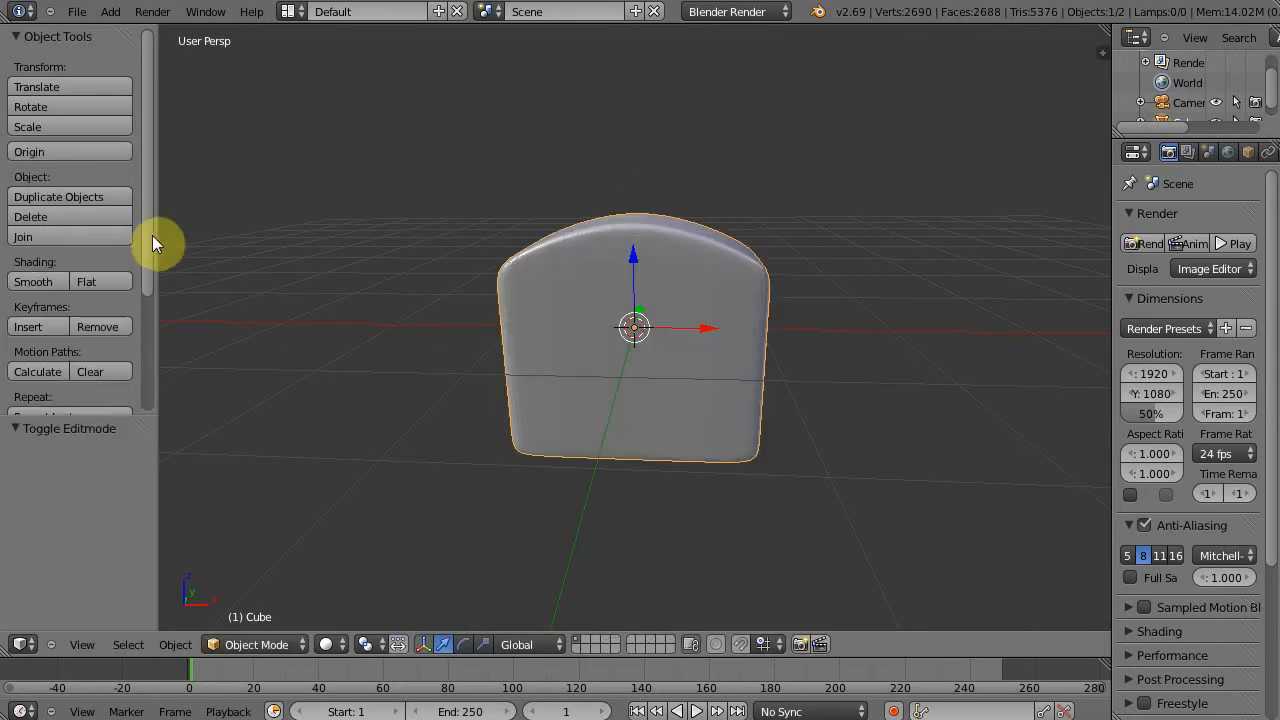
click(37, 281)
Align the camera to the front view of the slab
middle_drag(1083, 372, 908, 405)
key(KP_1)
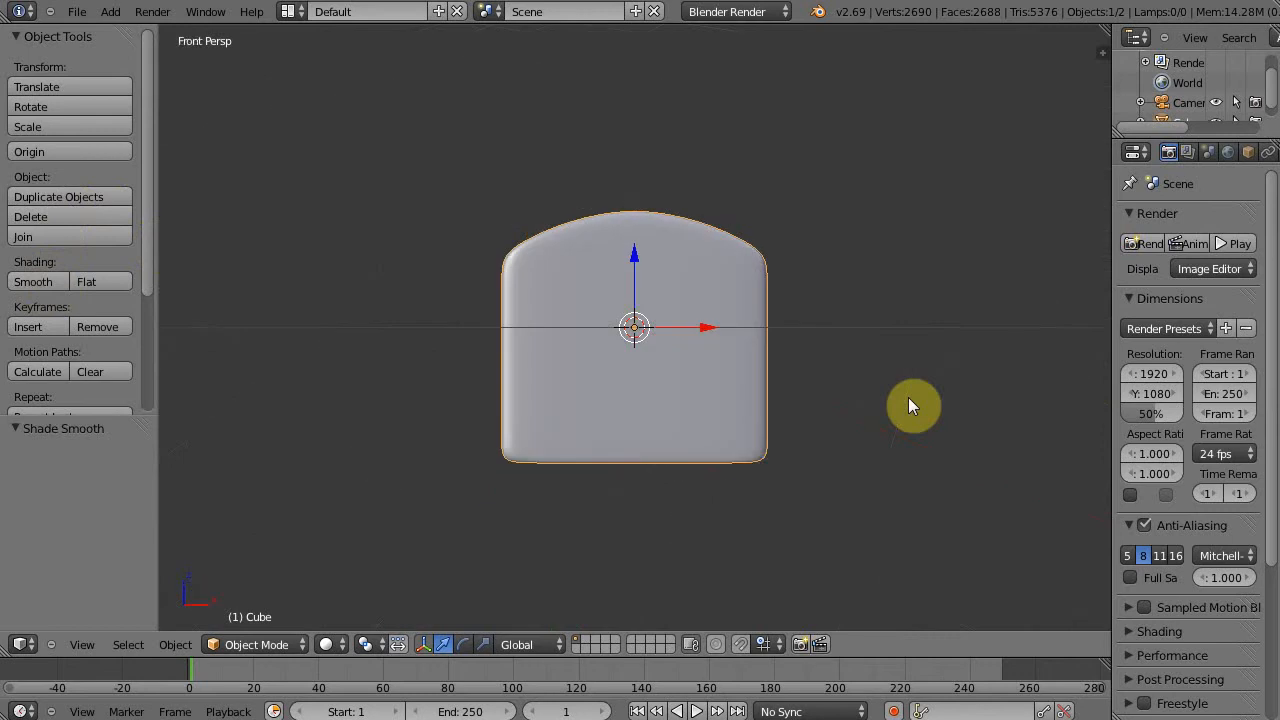
key(ctrl+alt+KP_0)
Select the camera and set its focal length to 80 mm
right_click(868, 385)
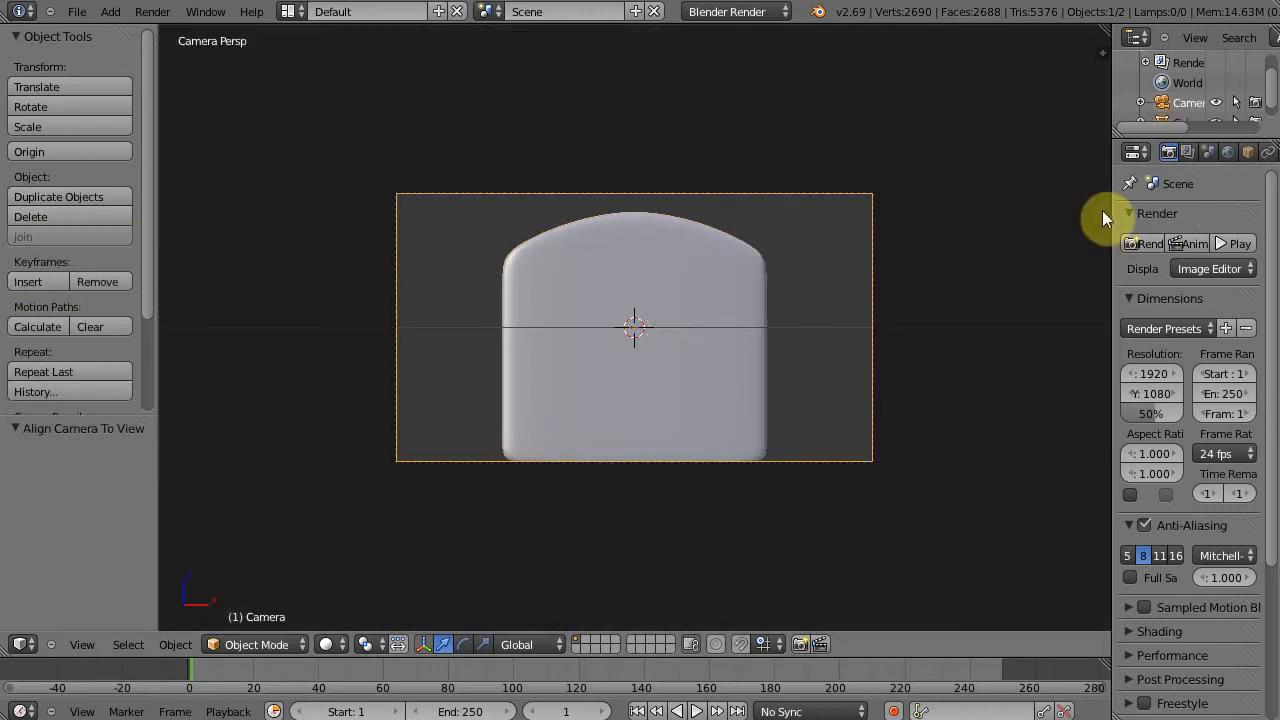
drag(1077, 216, 1020, 200)
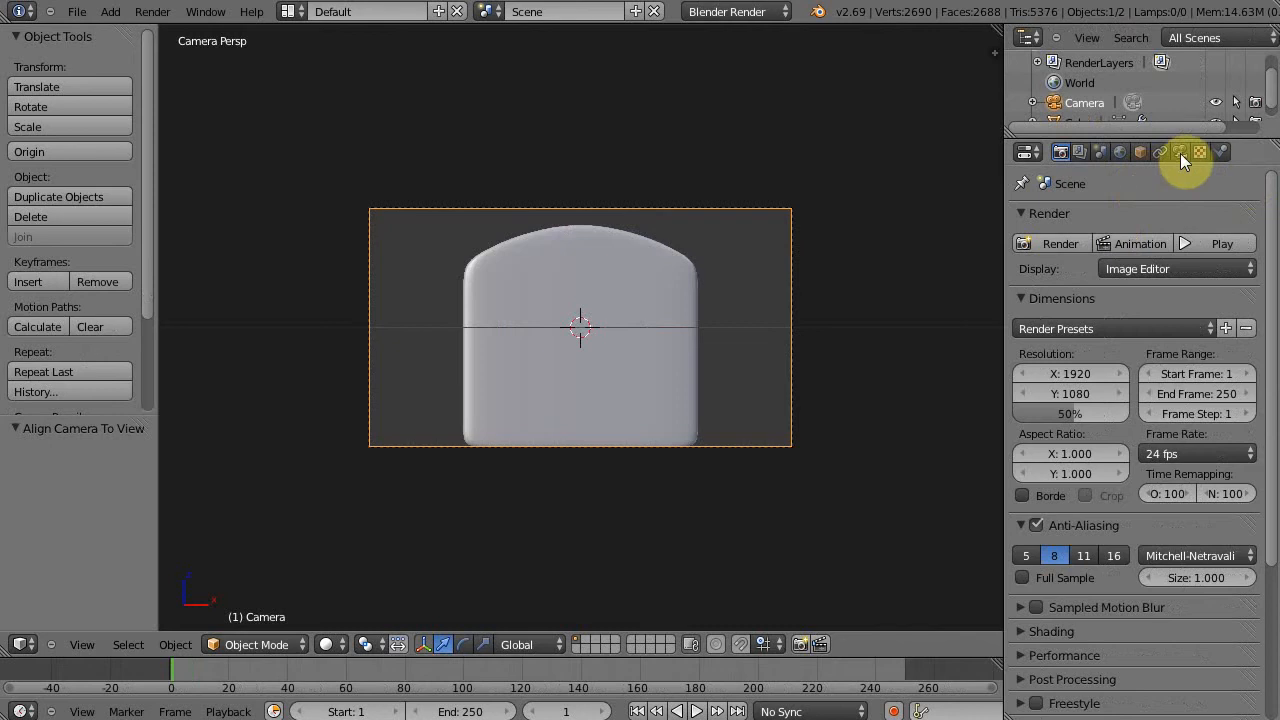
click(1181, 152)
click(1071, 304)
text(80)
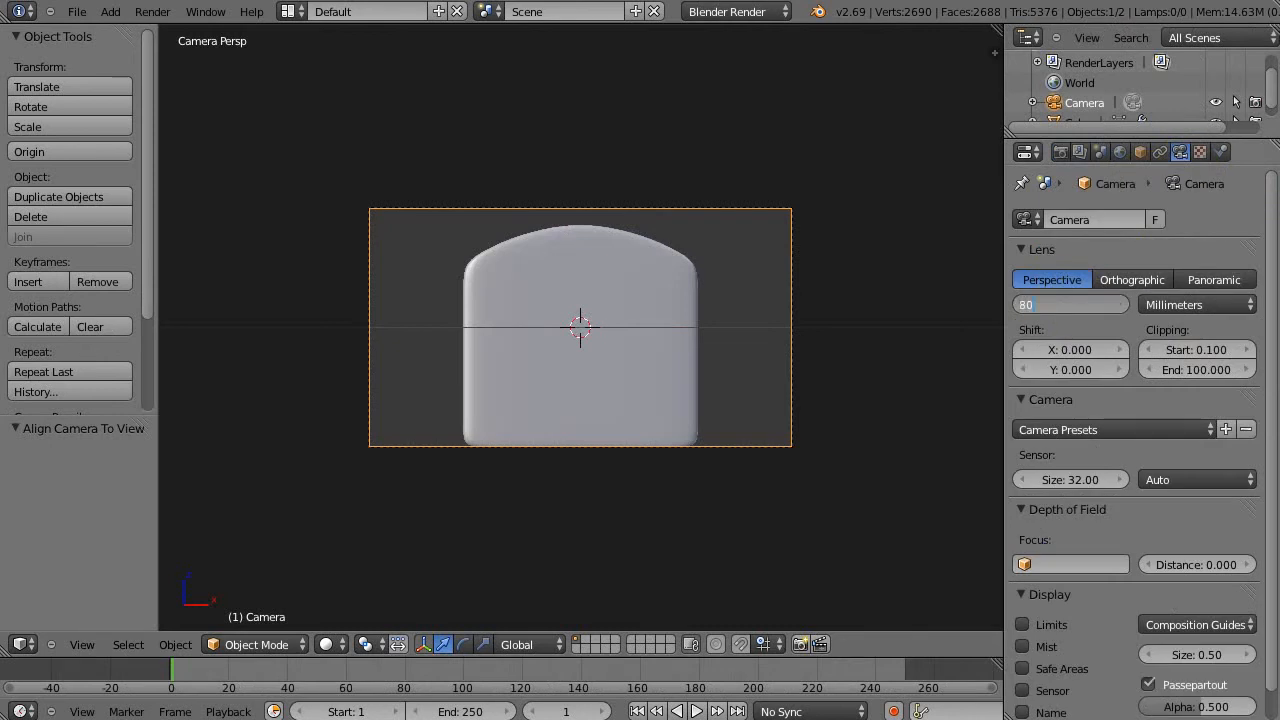
key(Return)
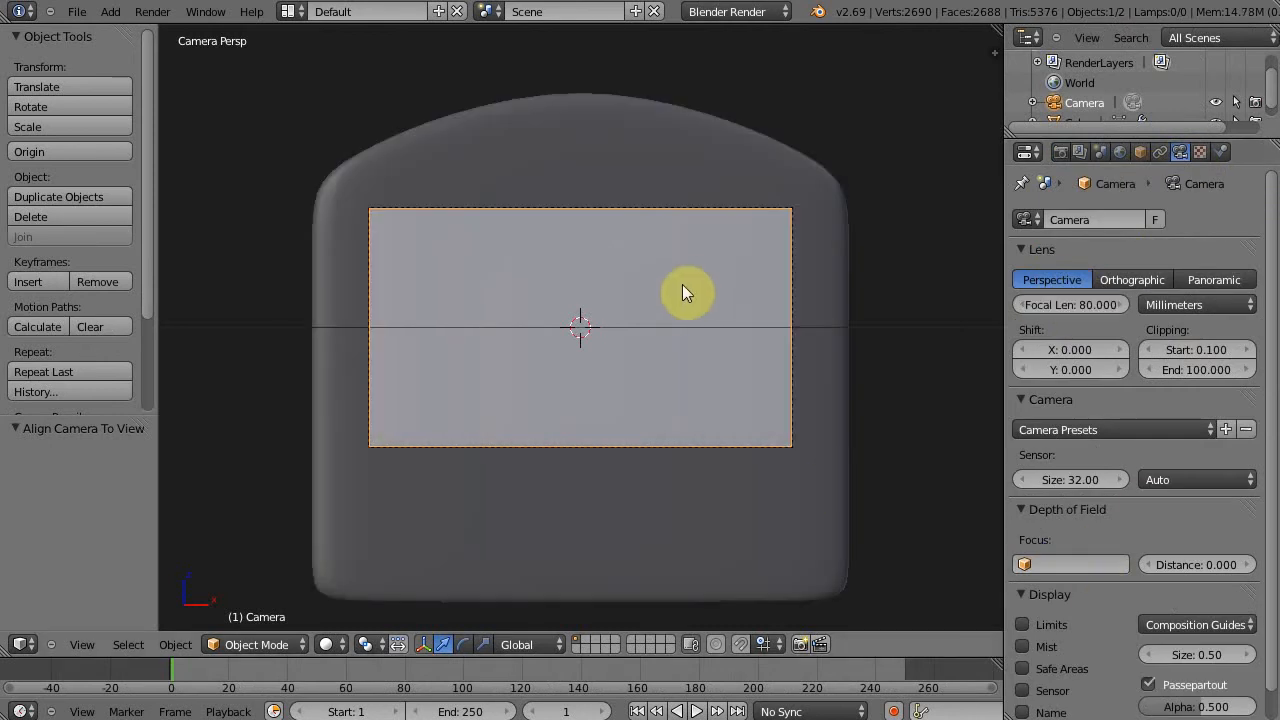
Move the camera about 0.23 along X, 1.15 along Z and 2.32 along Y toward the slab's curved top
key(g)
click(666, 369)
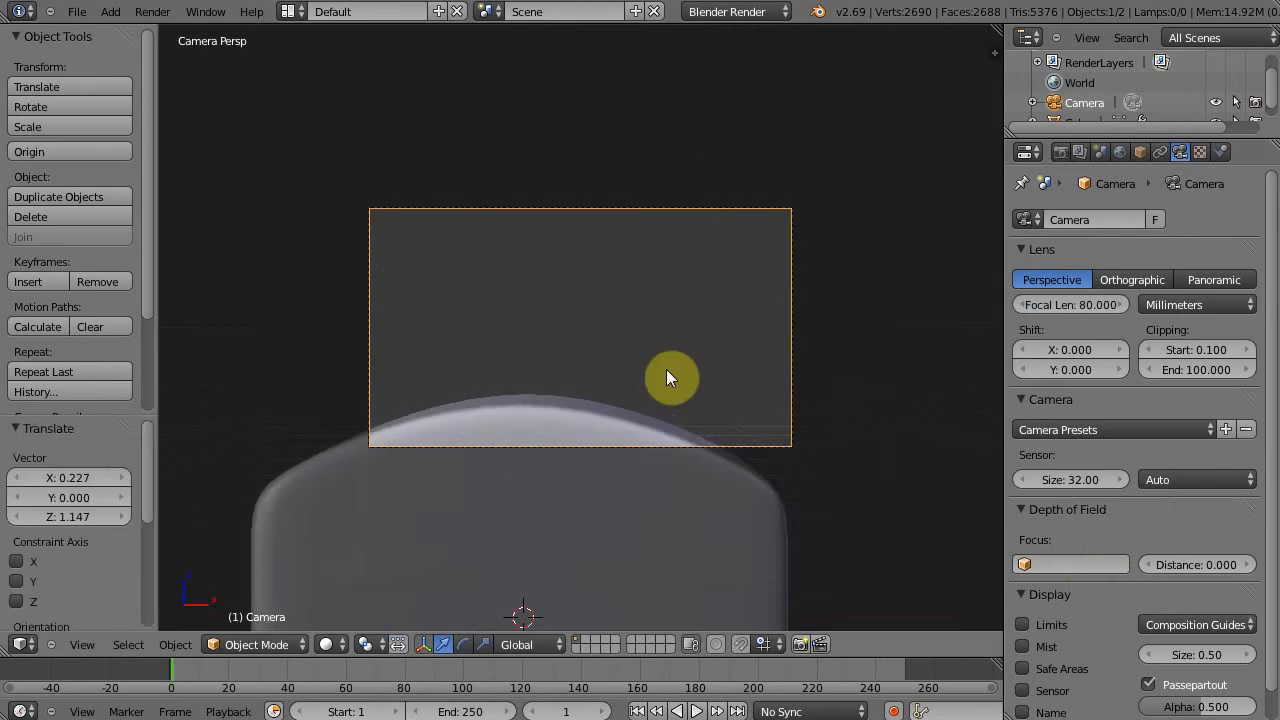
key(g)
key(y)
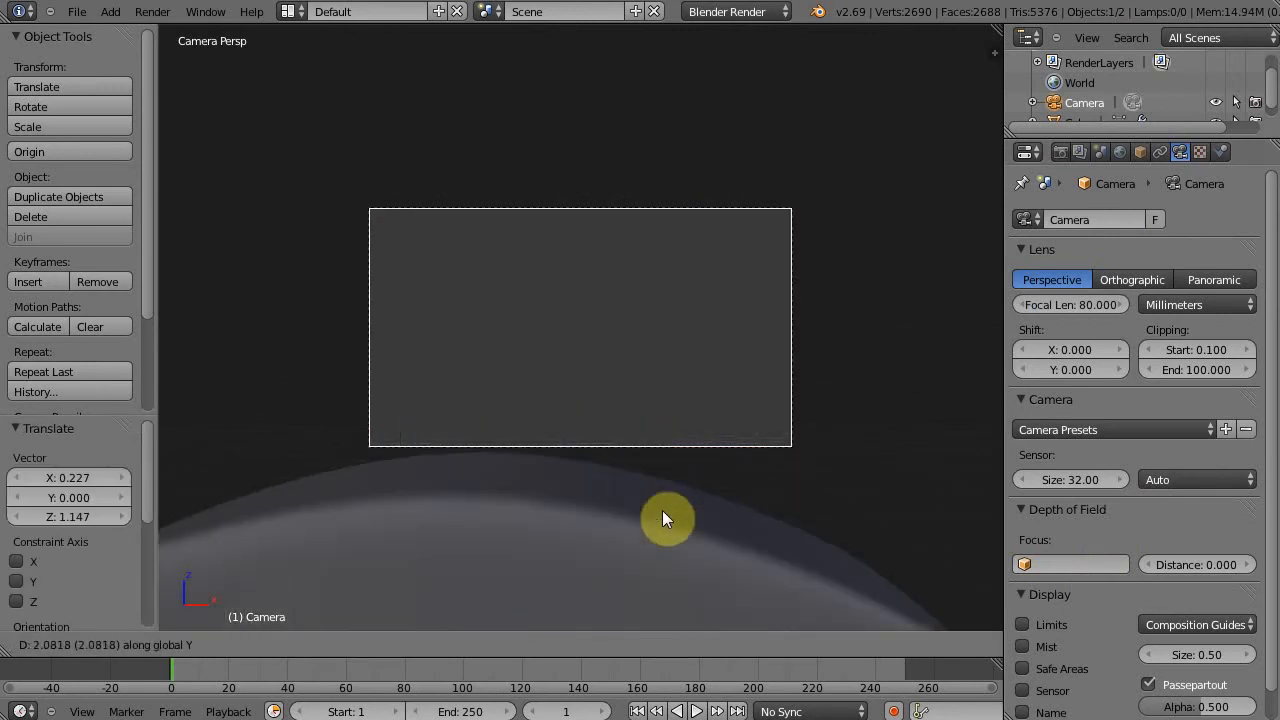
click(665, 512)
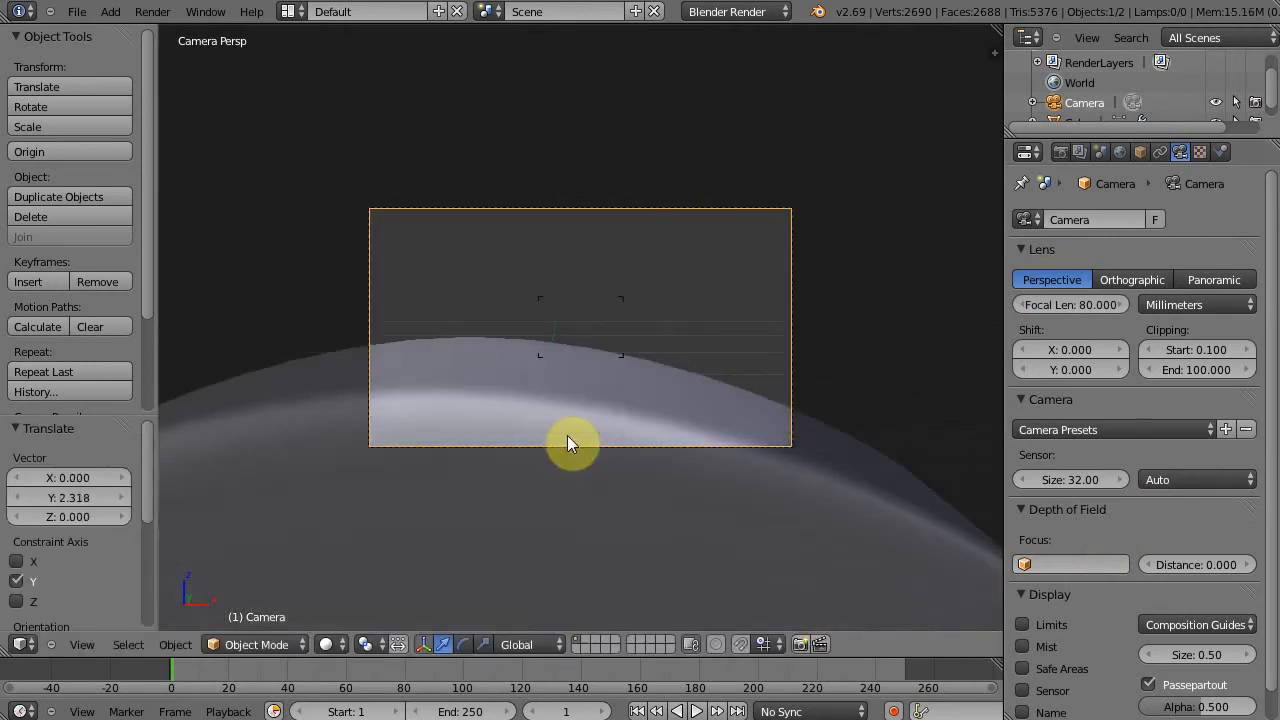
Refine the close-up framing by nudging the camera, including about 0.38 along Y and -0.12 along Z
click(567, 435)
key(g)
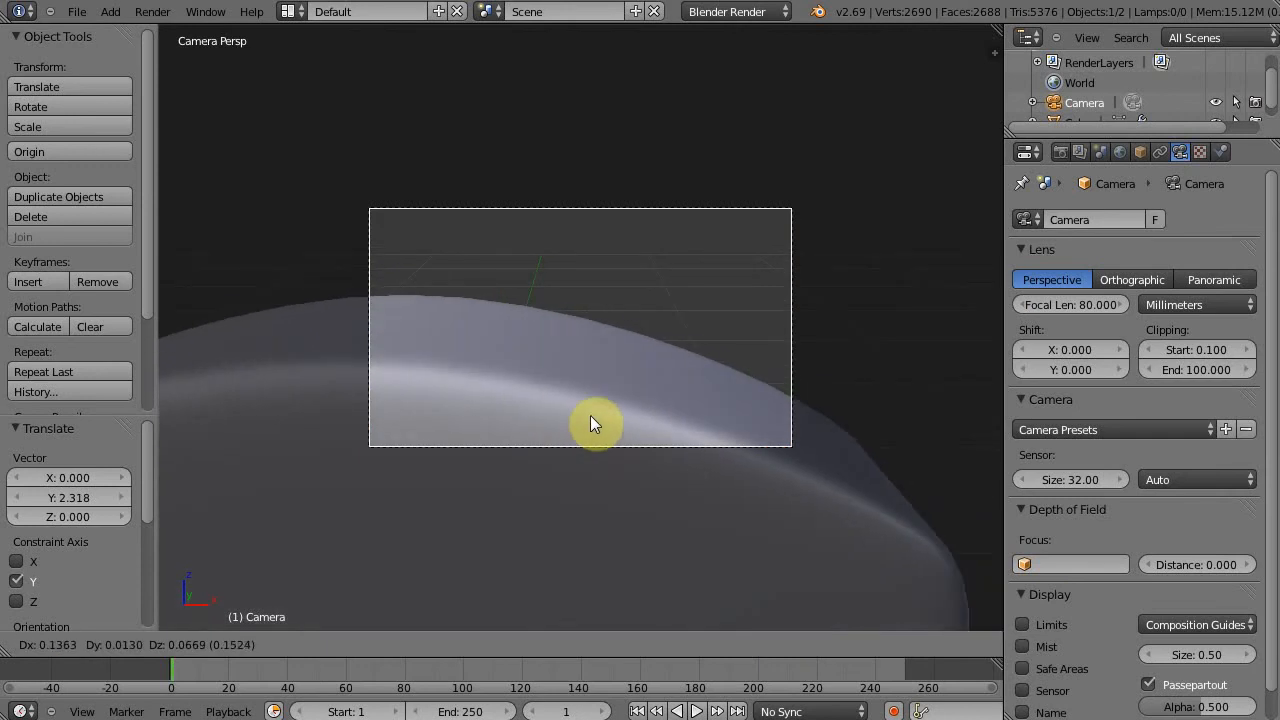
click(587, 411)
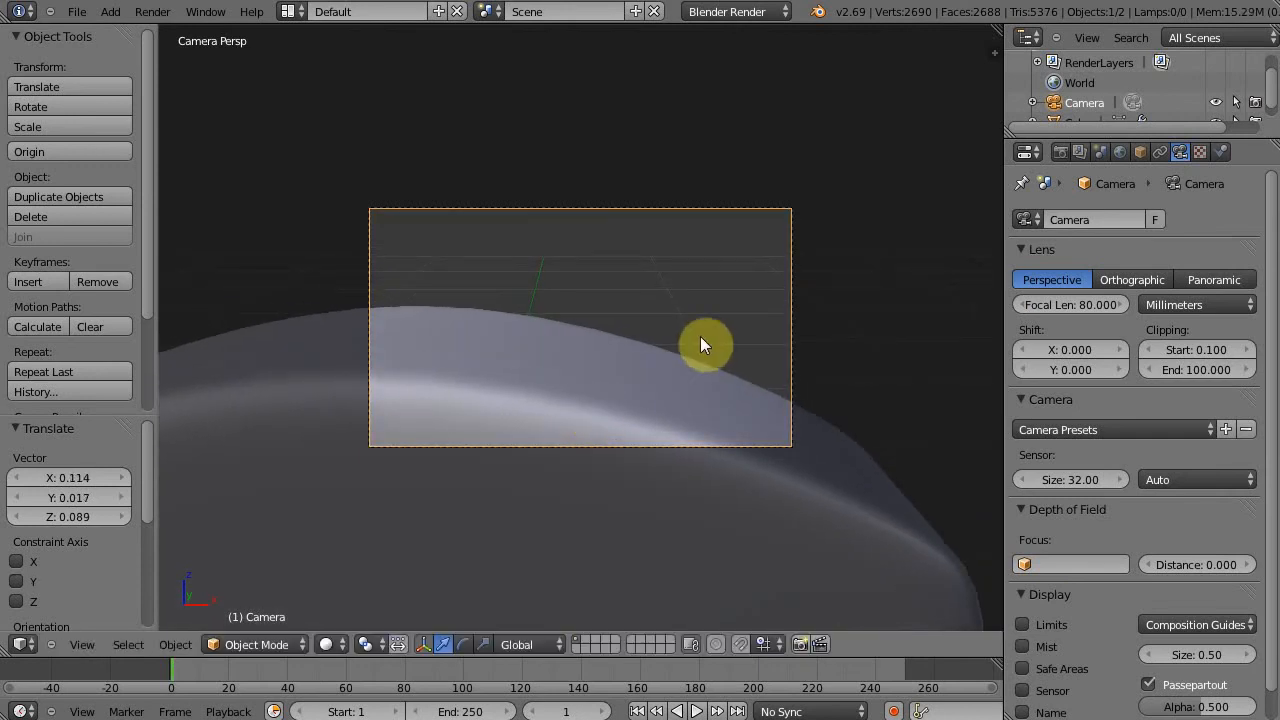
key(g)
key(y)
click(686, 351)
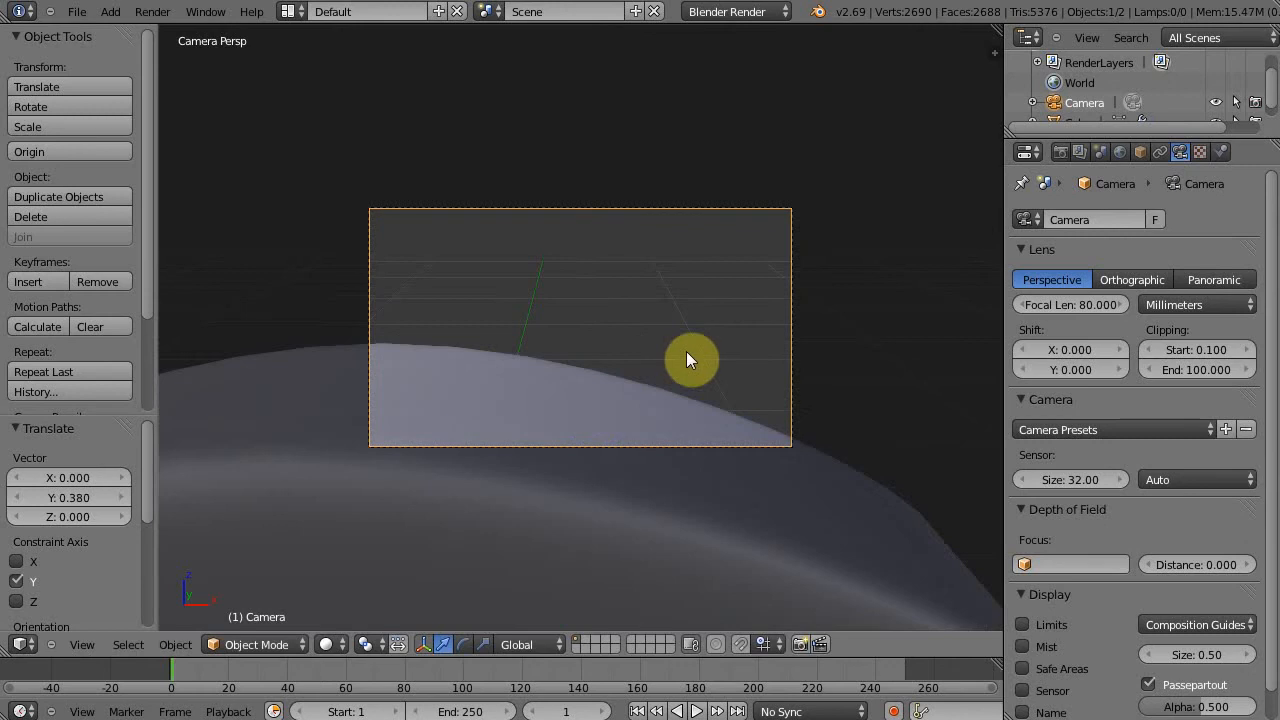
key(g)
key(z)
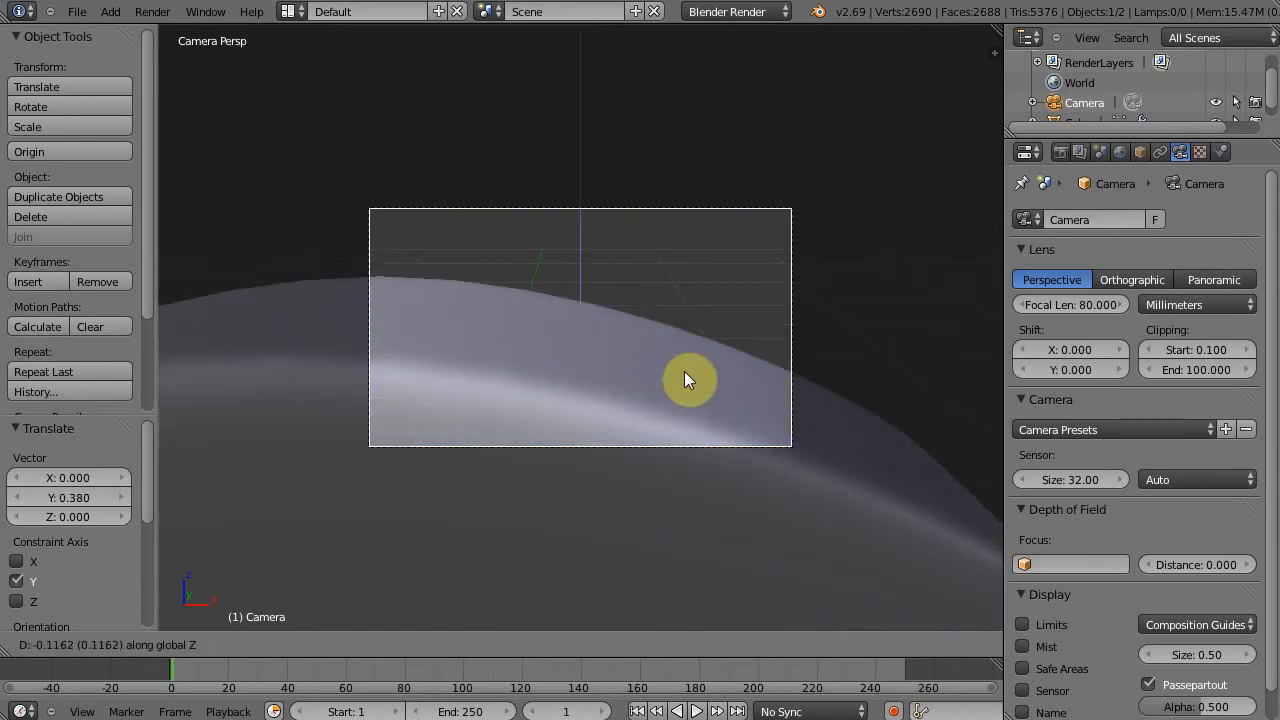
click(685, 379)
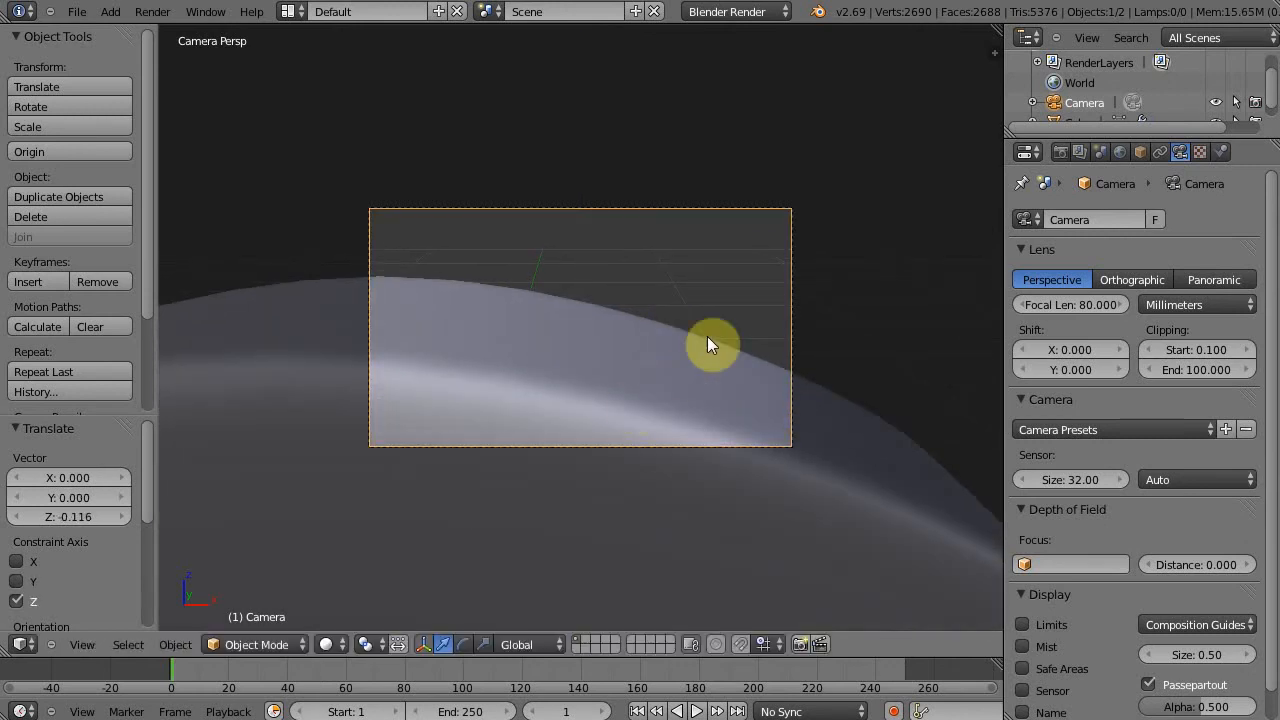
Scale the camera object to about 0.55 outside the camera view, and return to the camera view
key(KP_0)
key(s)
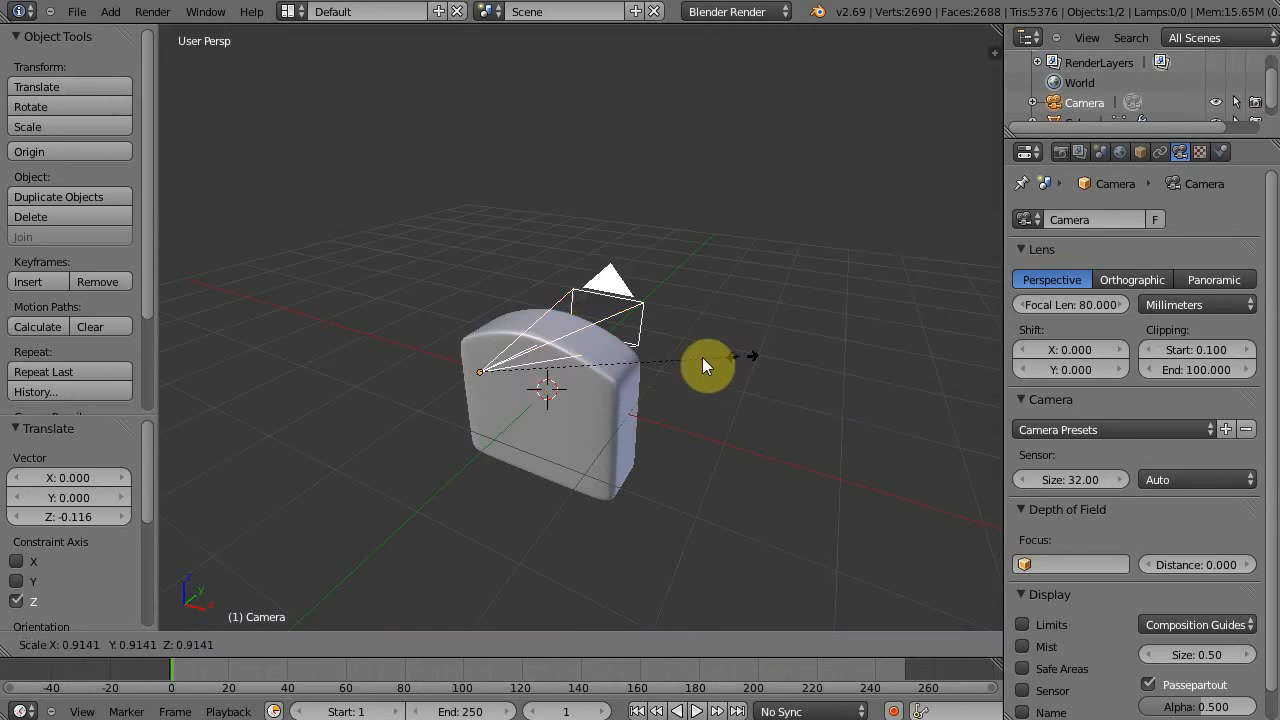
click(639, 360)
key(KP_0)
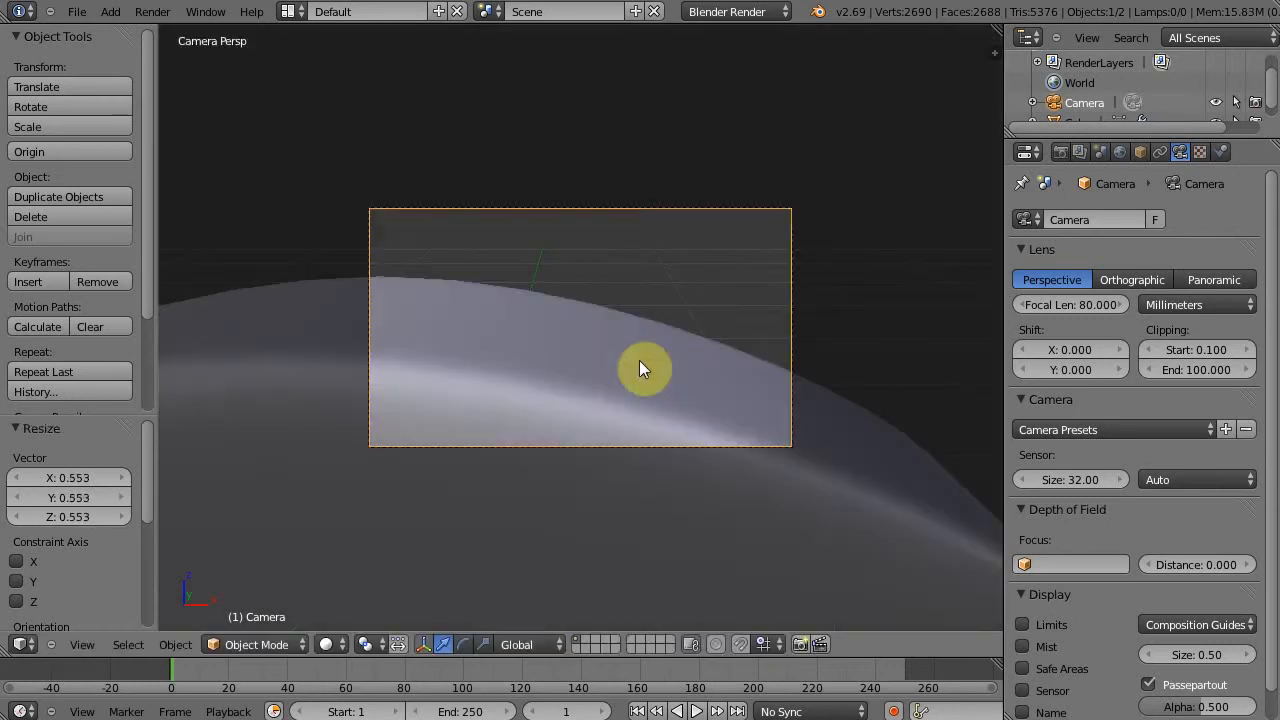
Add a mesh plane and raise it about 2.53 along Z above the slab
key(KP_0)
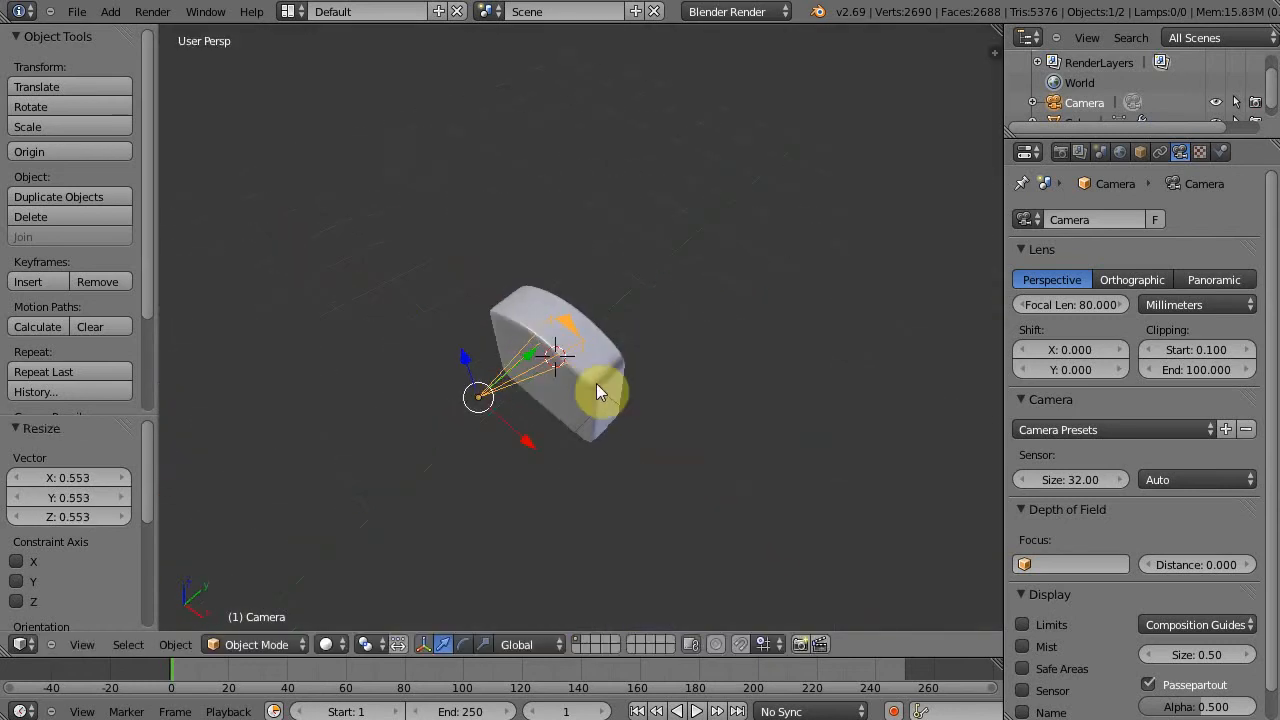
key(shift+a)
mouse_move(600, 380)
click(660, 381)
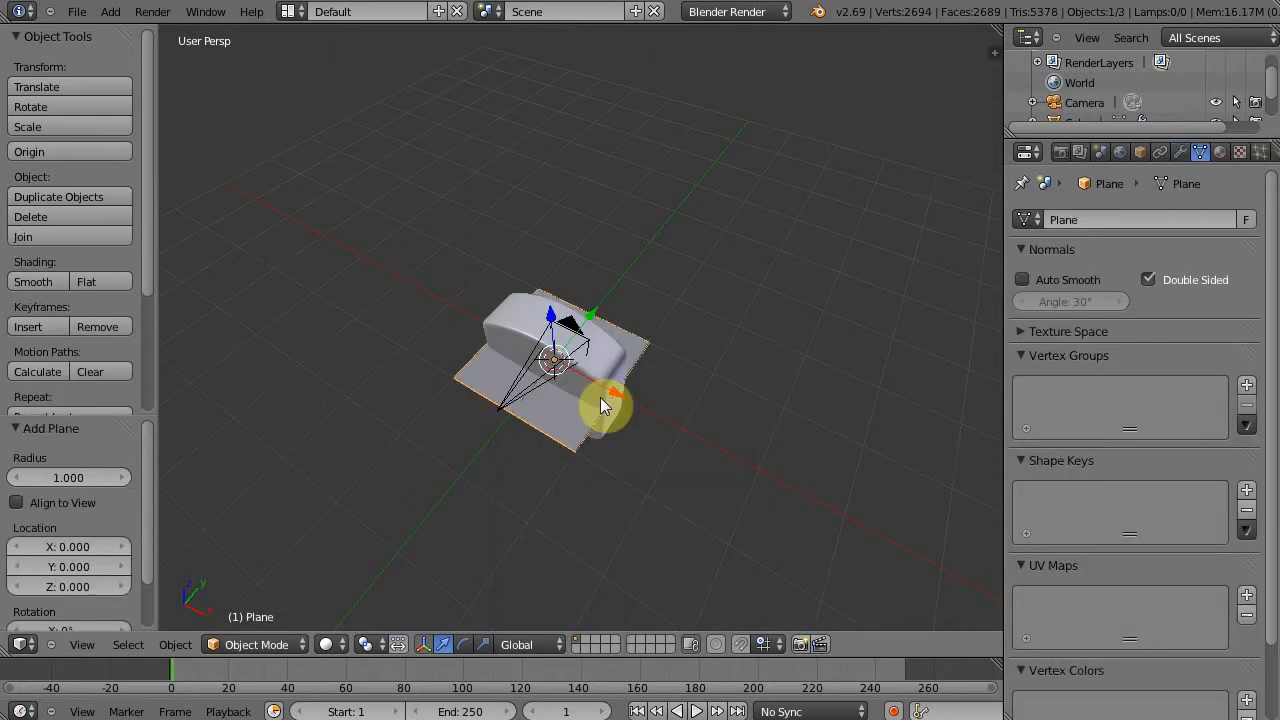
drag(552, 325, 518, 170)
Scale the plane above the slab to about 0.35 along Y and 1.54 along X
key(s)
key(y)
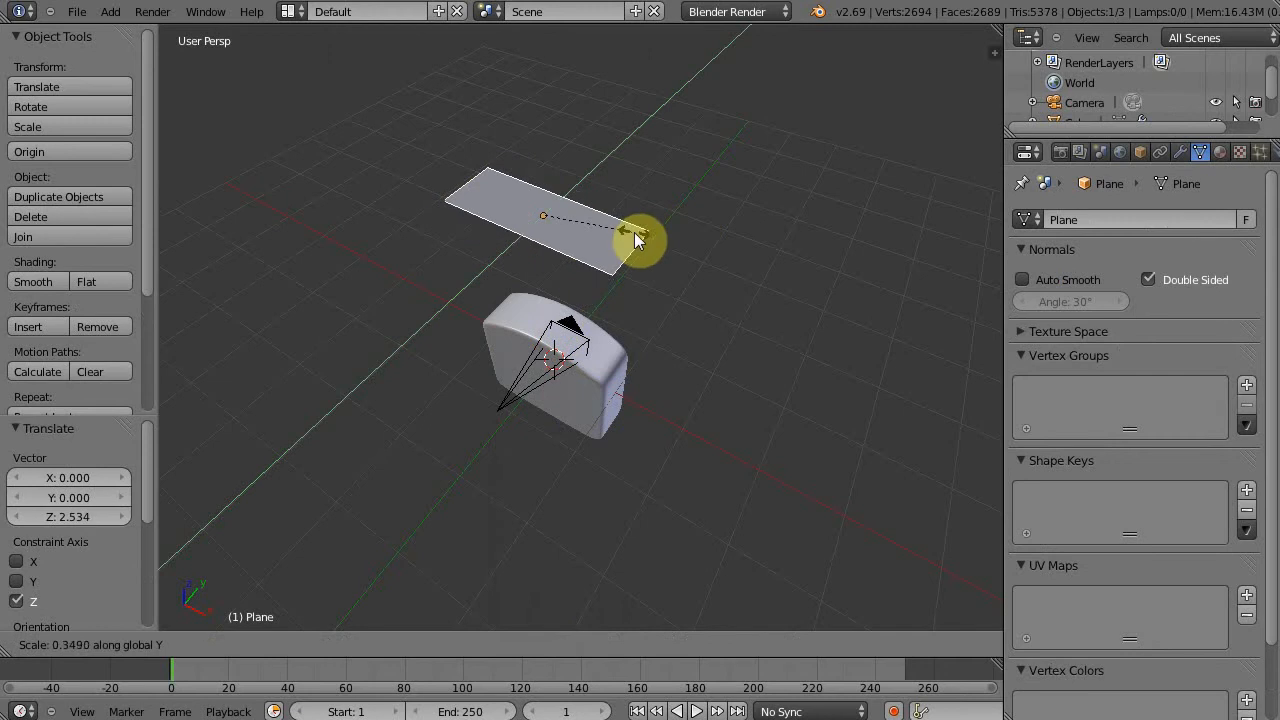
click(630, 265)
key(s)
key(x)
click(656, 210)
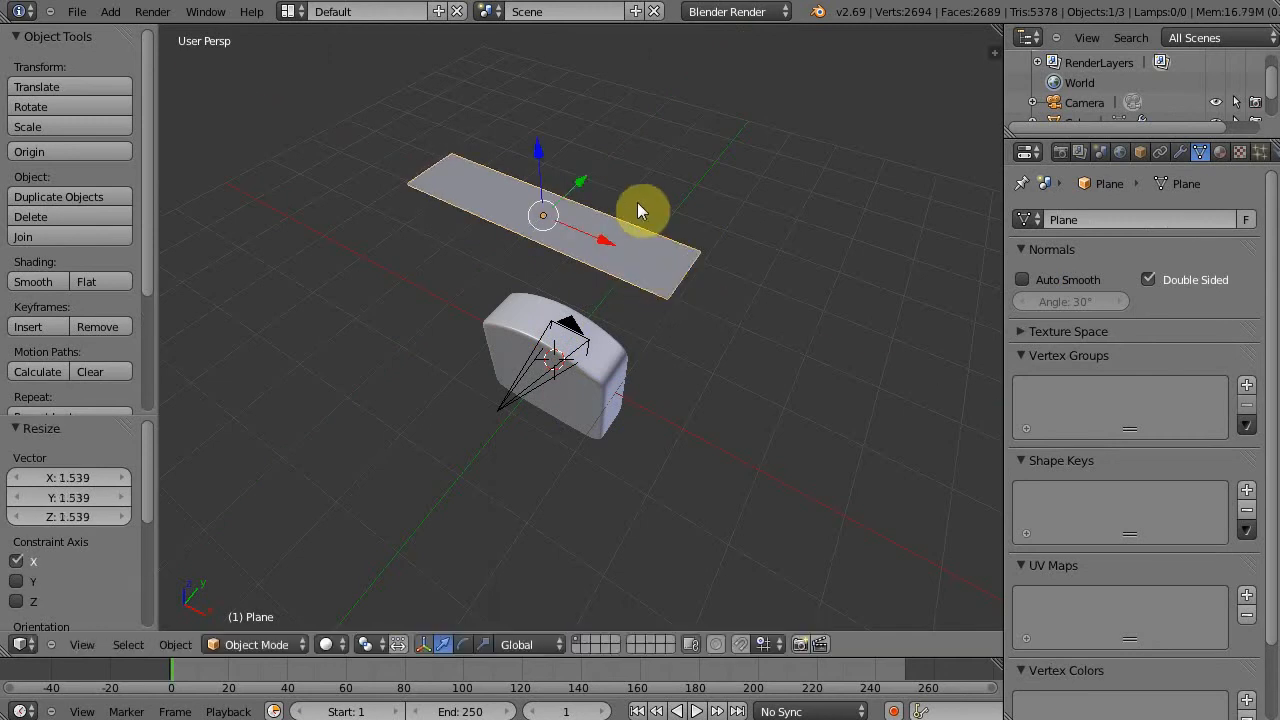
Move the overhead plane about -0.62 along Y and rotate it about 19.5° around X
drag(582, 184, 543, 218)
middle_drag(697, 254, 561, 202)
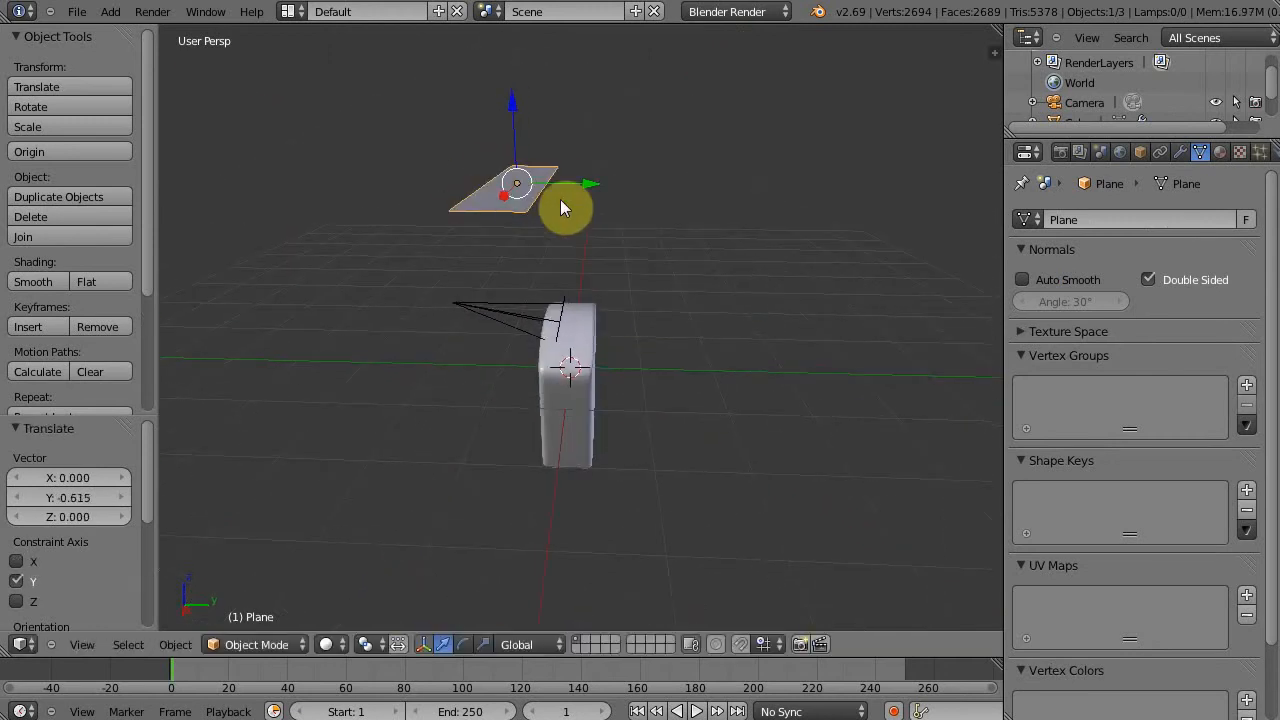
key(r)
key(x)
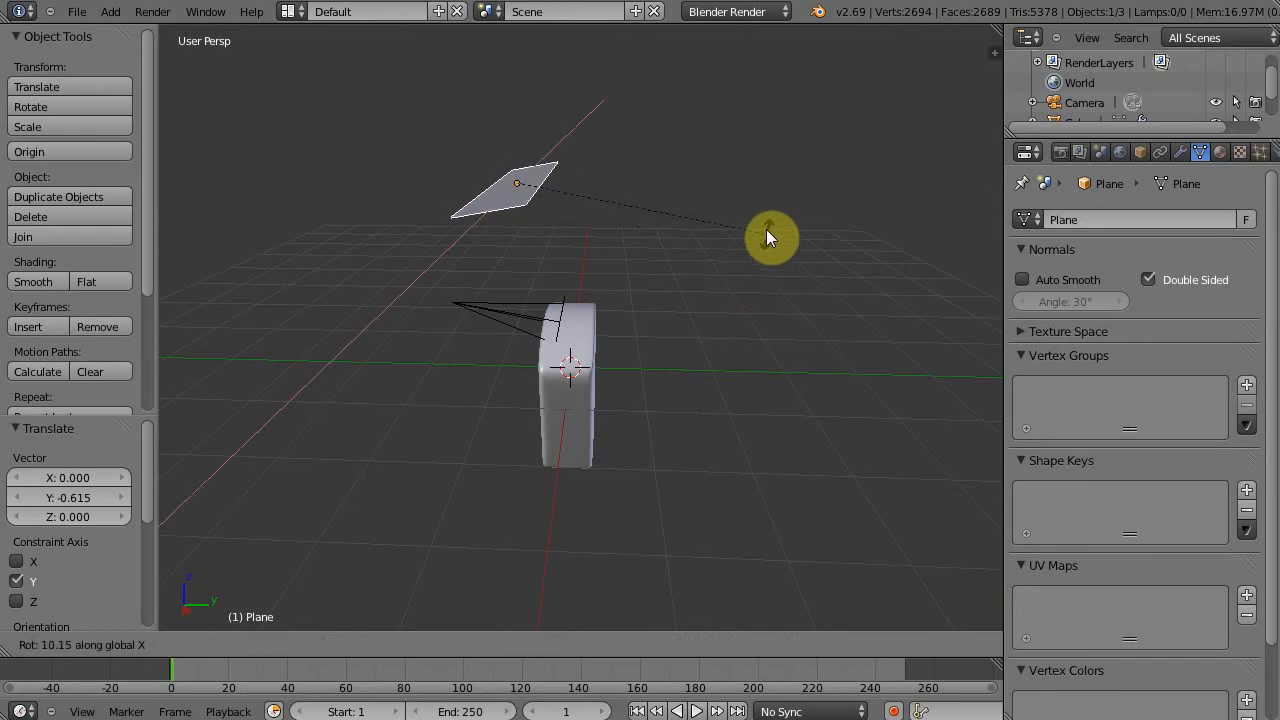
click(745, 230)
key(shift+a)
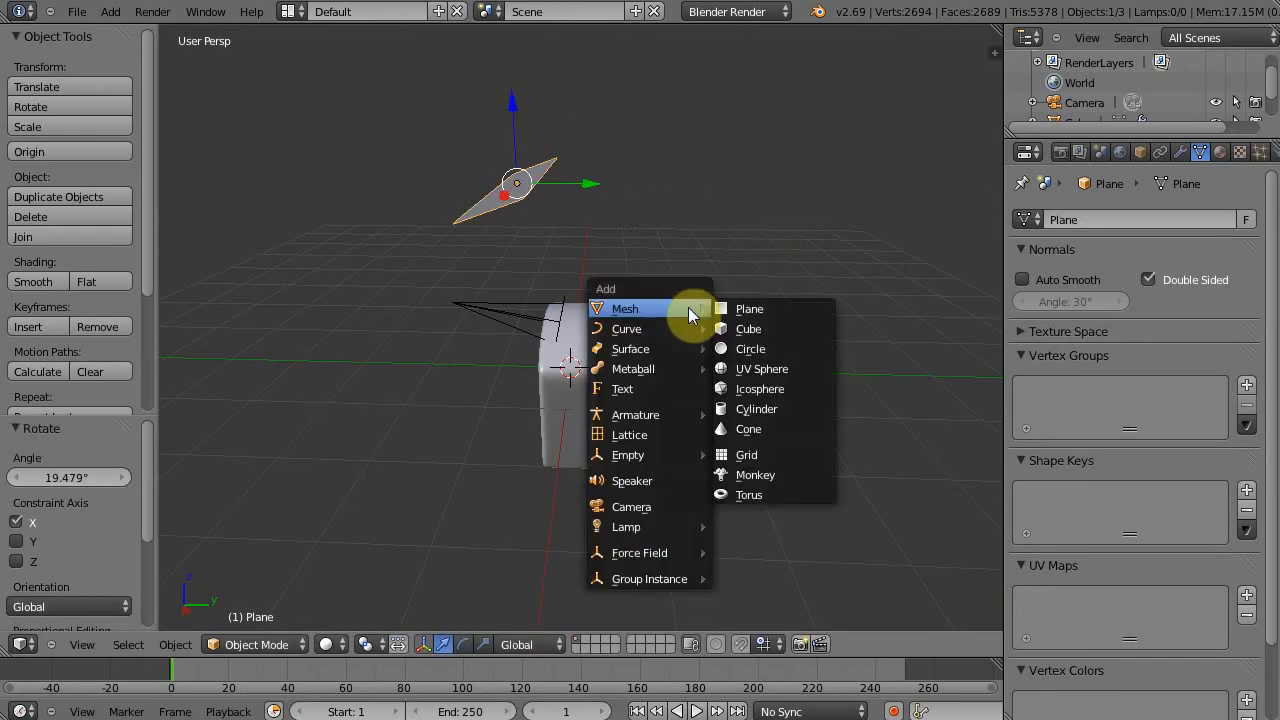
click(762, 326)
key(x)
click(723, 316)
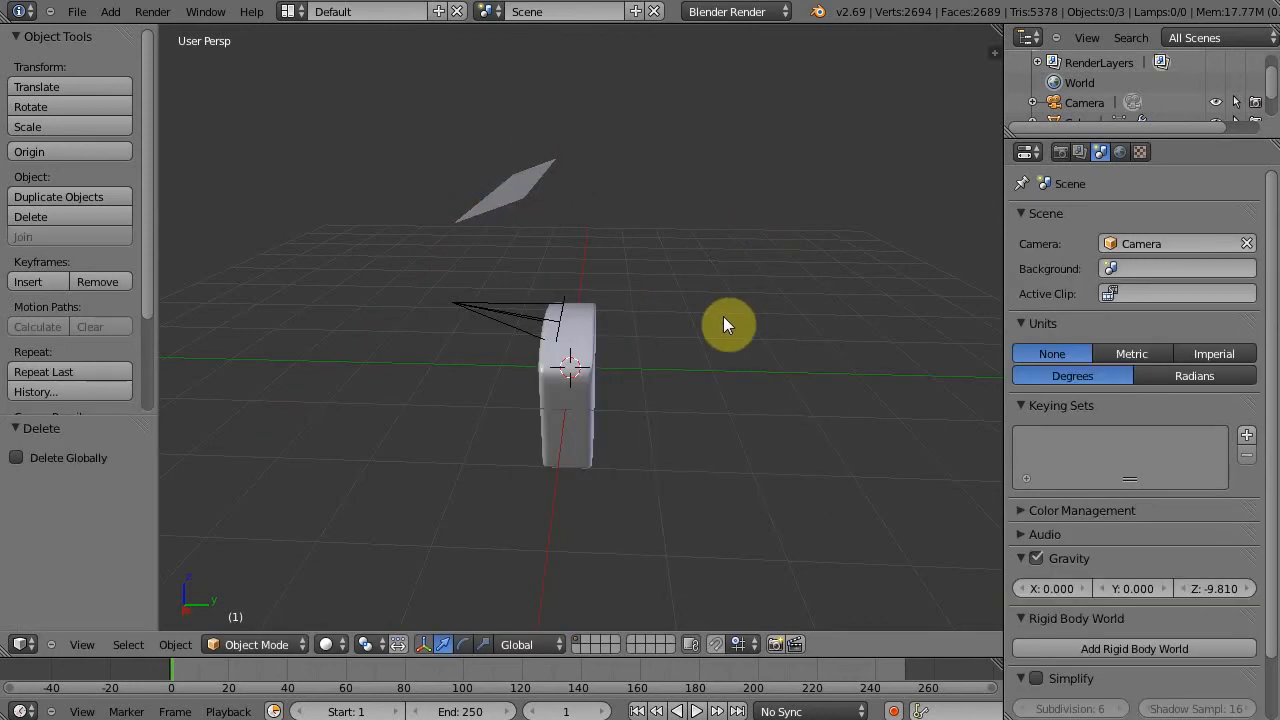
Add a second mesh plane and rotate it 90° around X
key(shift+a)
click(782, 316)
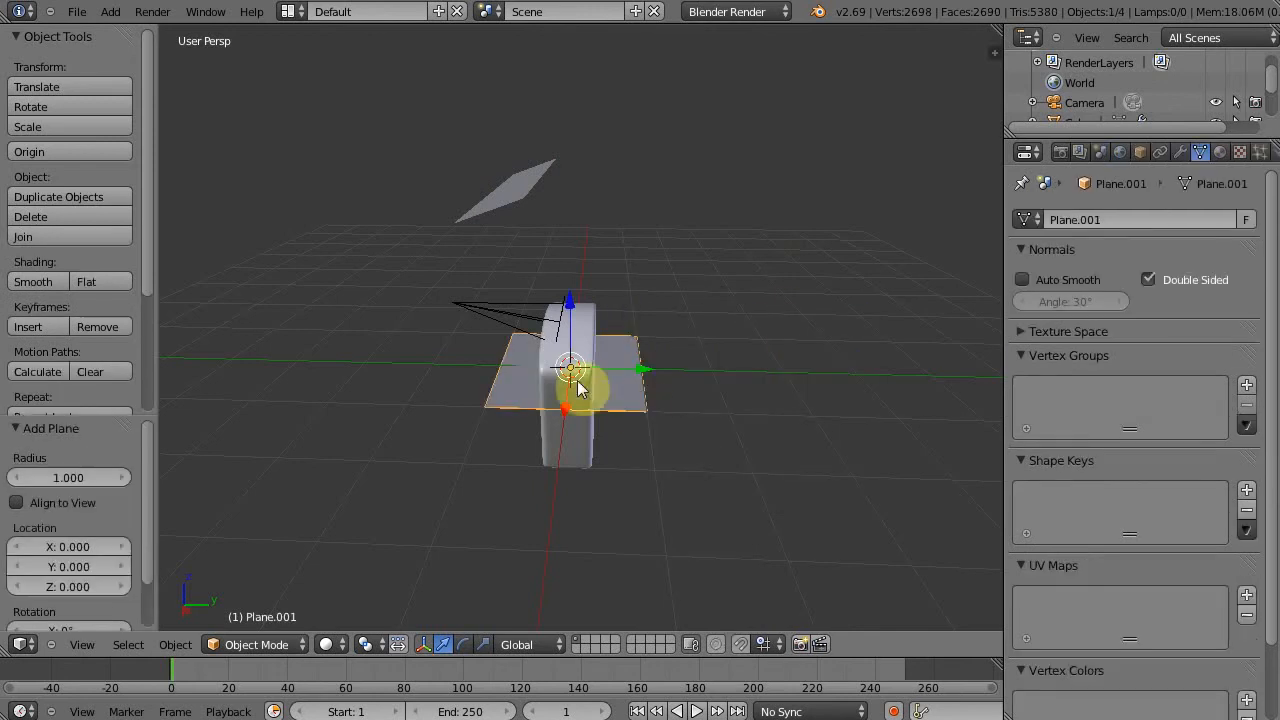
text(rx90)
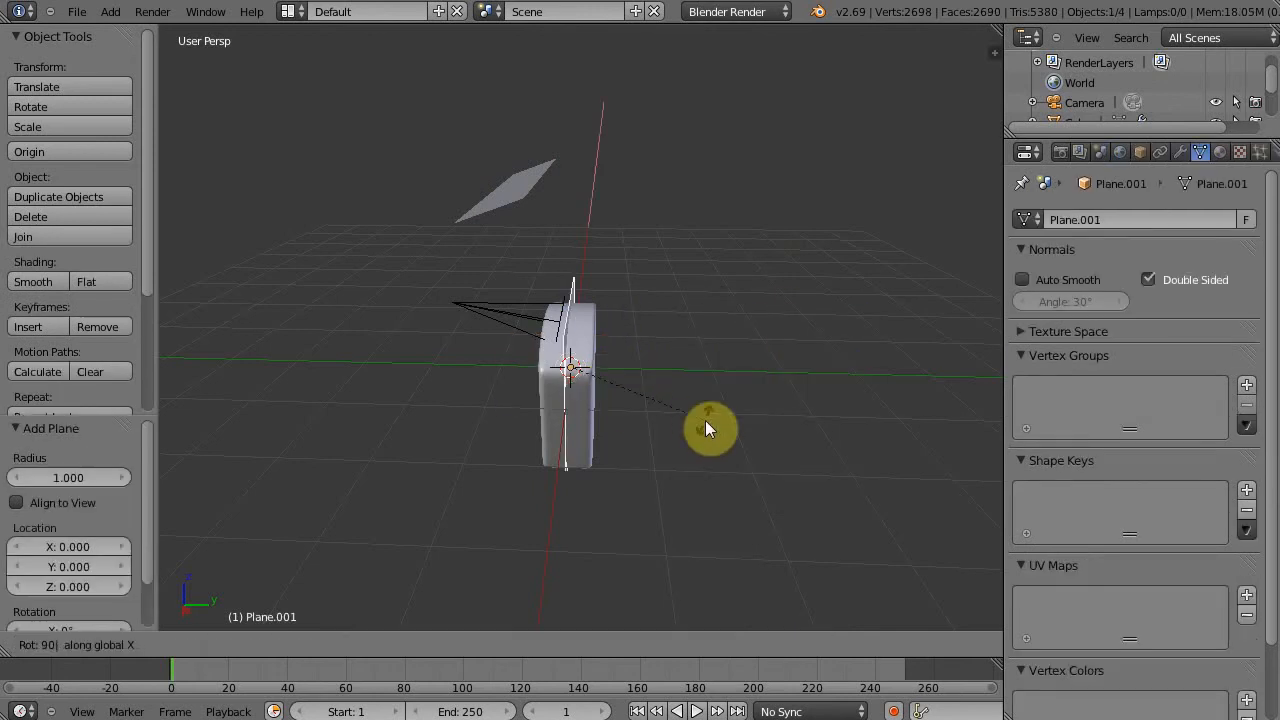
key(Return)
text(rz)
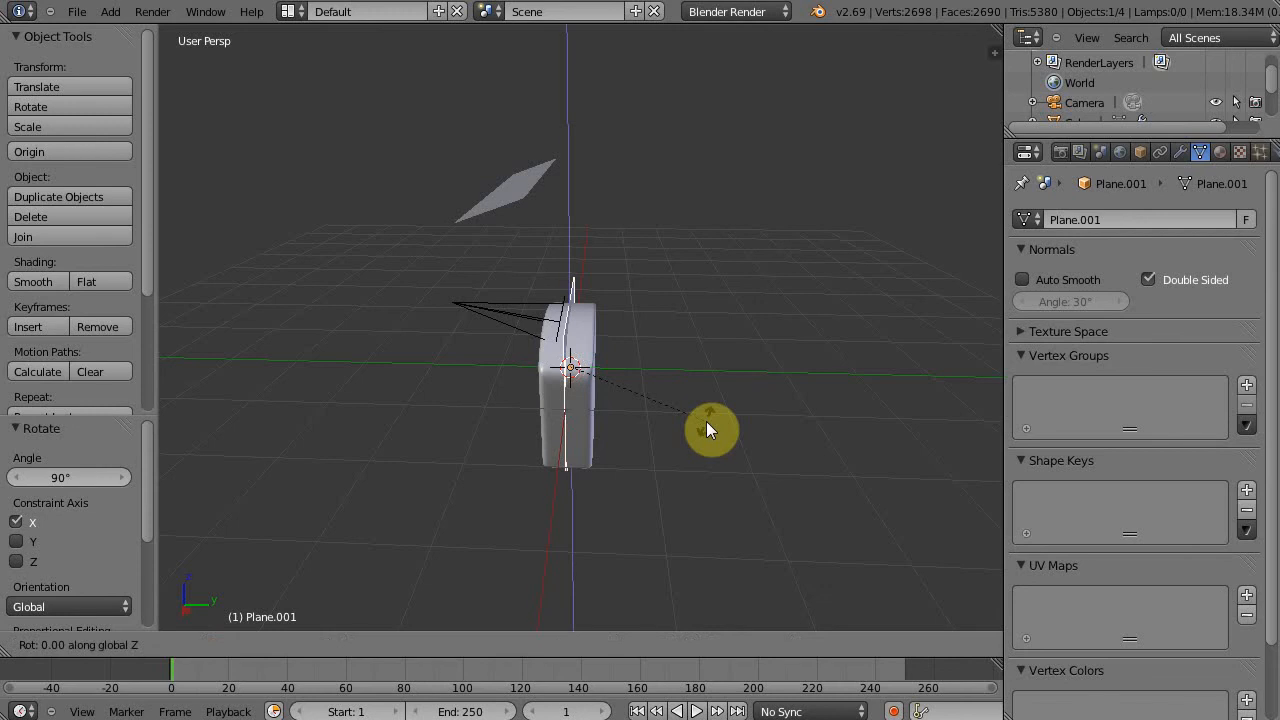
text(89)
key(Escape)
Rotate the new plane 90° around Z and move it about -4.2 along X and 3.06 along Z
text(rz90)
key(Return)
key(KP_7)
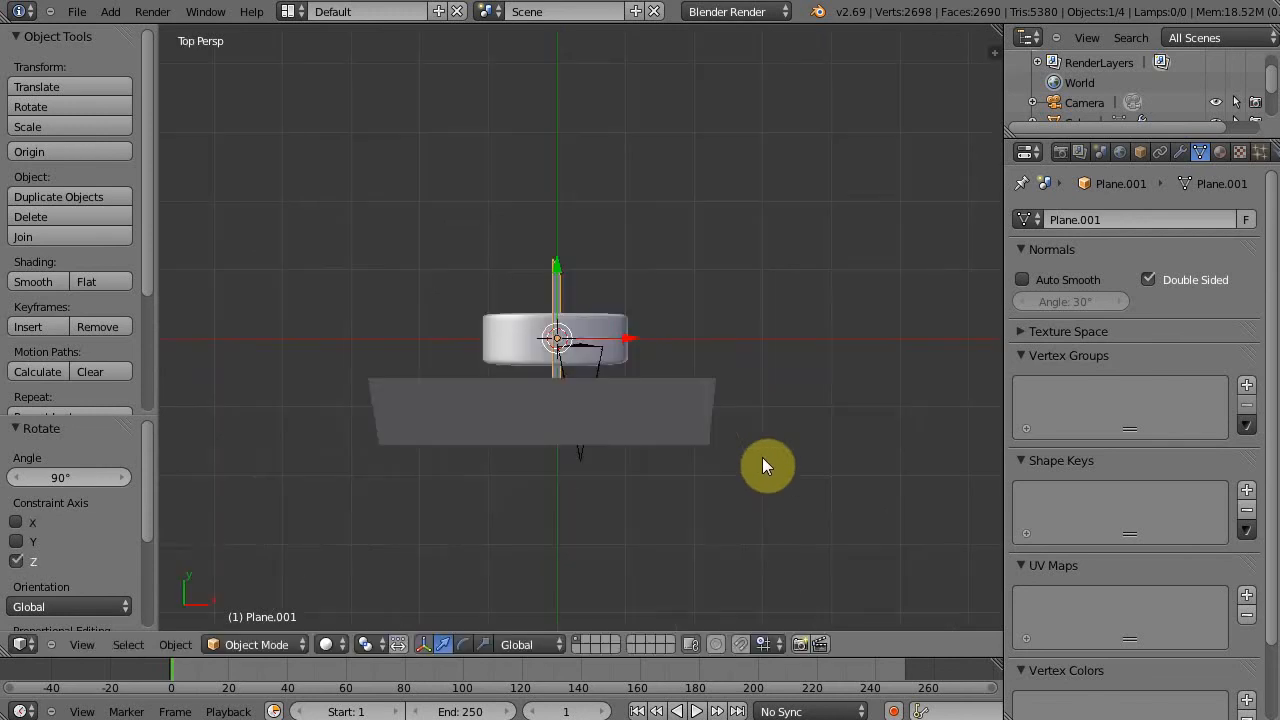
key(KP_5)
key(g)
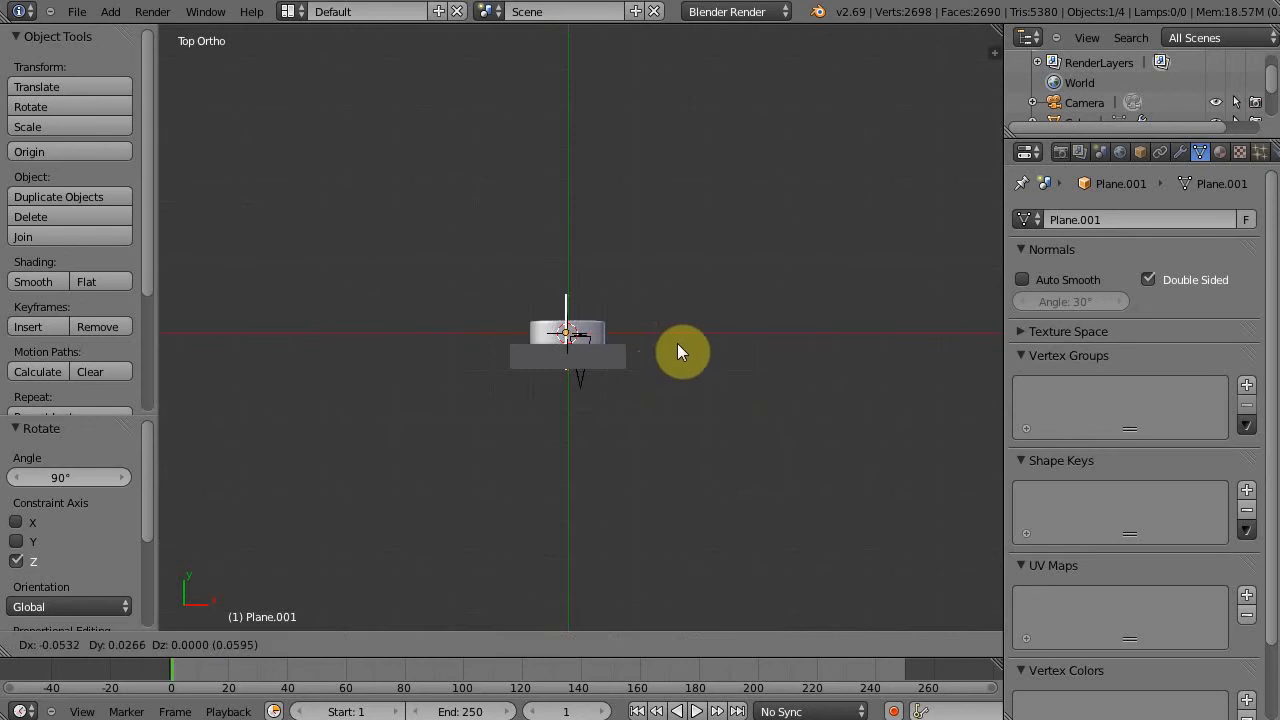
click(633, 361)
key(KP_1)
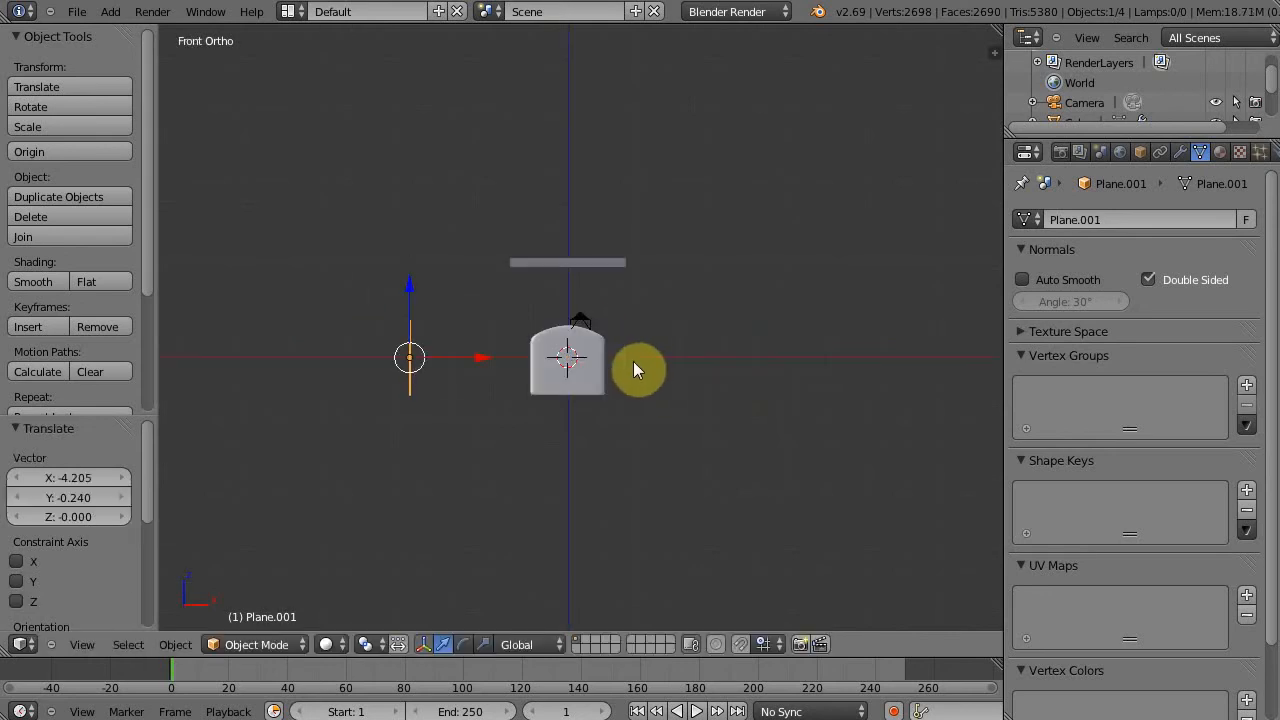
key(g)
click(649, 287)
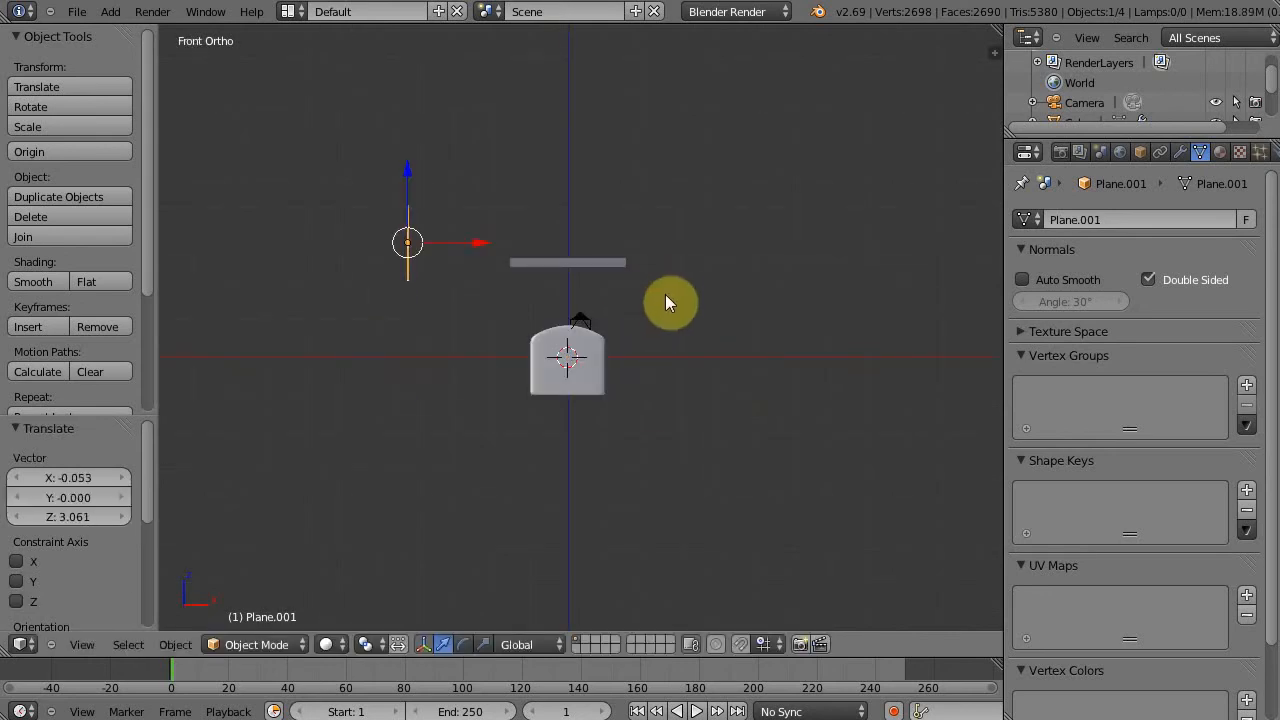
Tilt the side plane about 33° in the front view and scale it to about 1.8
key(r)
click(575, 389)
key(s)
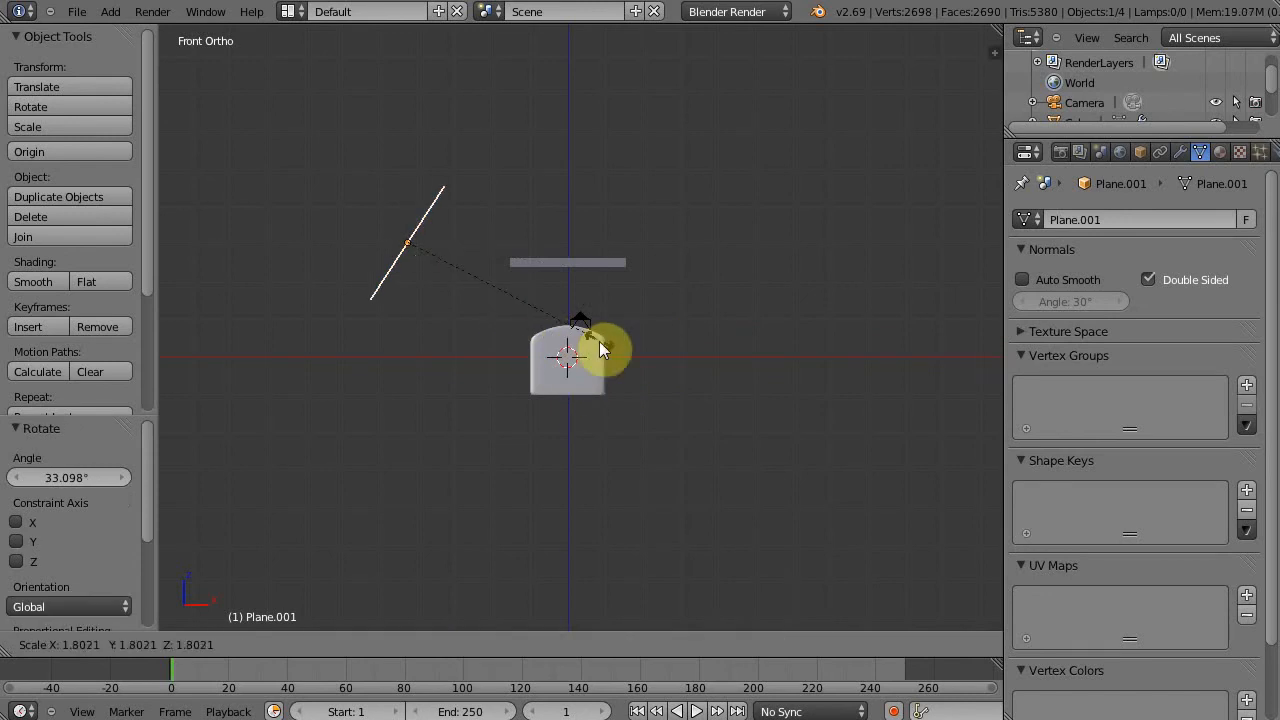
click(601, 349)
Duplicate the side plane to the opposite side of the slab and rotate the copy about -65.4°
key(shift+d)
click(857, 373)
key(r)
click(827, 278)
Scale the duplicated side plane to about 1.32 and shift its position slightly toward the slab
key(s)
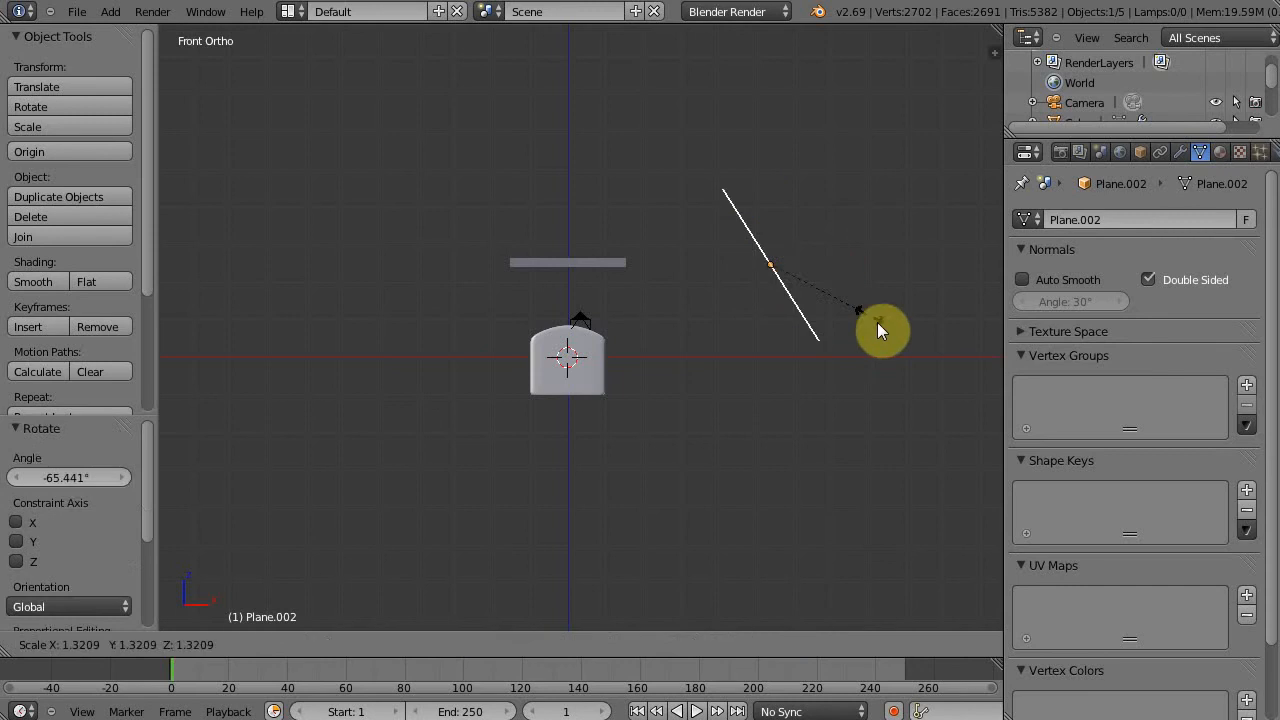
click(883, 326)
key(g)
click(836, 318)
Add another mesh plane at the slab and rotate it 90° around X to stand upright
middle_drag(833, 319, 627, 429)
key(shift+a)
mouse_move(627, 429)
click(673, 429)
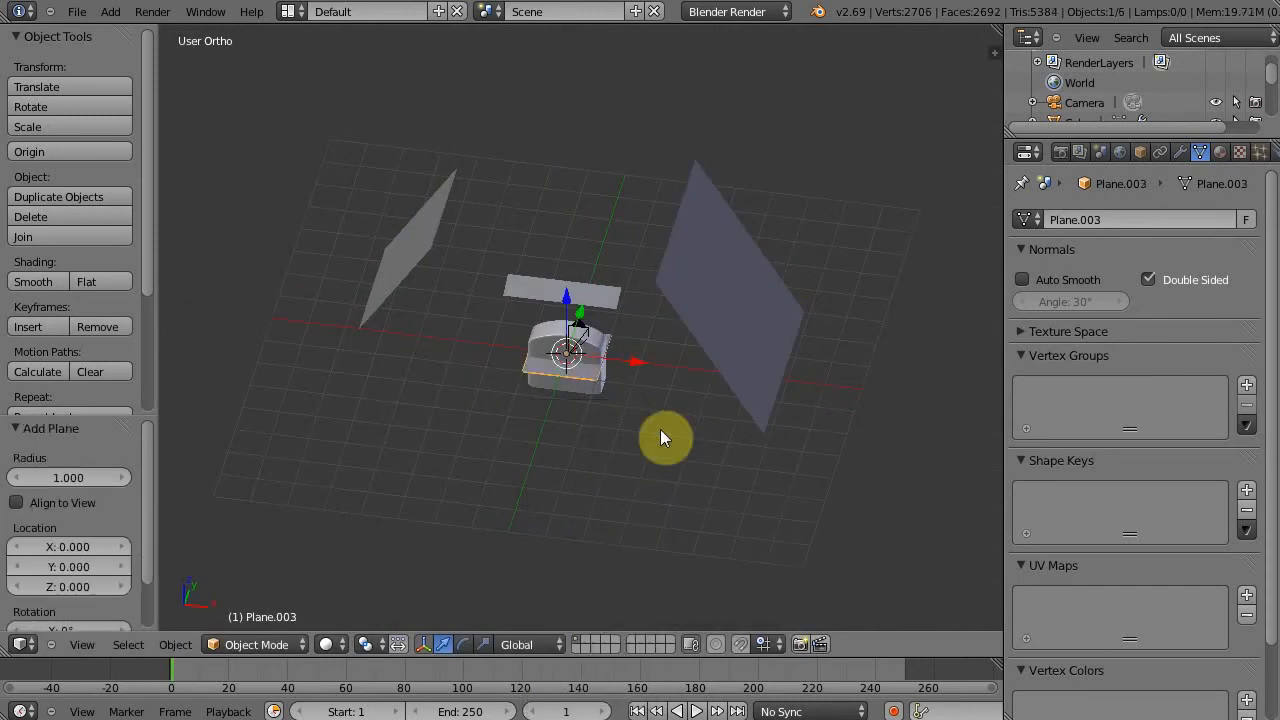
text(rx90)
key(Return)
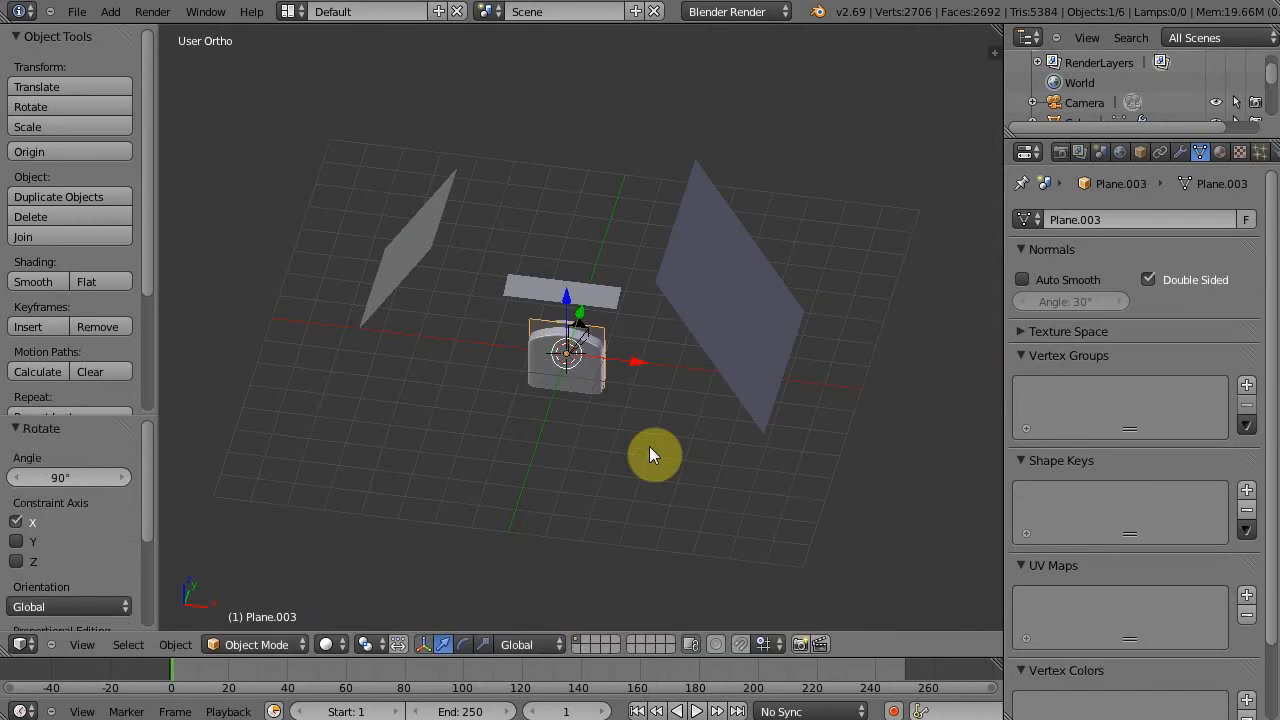
Move the upright plane along Y well behind the slab, finishing with a shift of about 1.89
key(KP_0)
key(KP_7)
drag(566, 275, 580, 14)
scroll(673, 283, down, 3)
drag(573, 96, 575, 62)
middle_drag(575, 80, 577, 62)
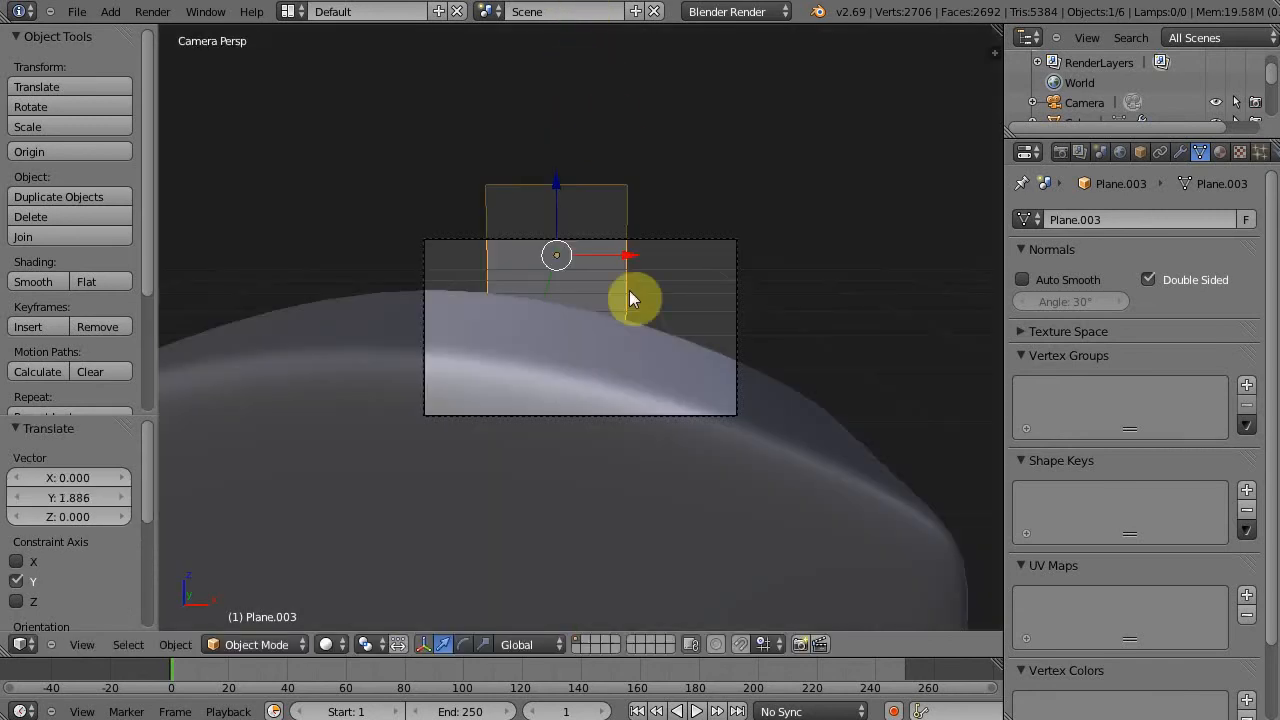
Scale the background plane to about 5.36, and shift it along X and about -1.04 along Z
key(s)
click(955, 425)
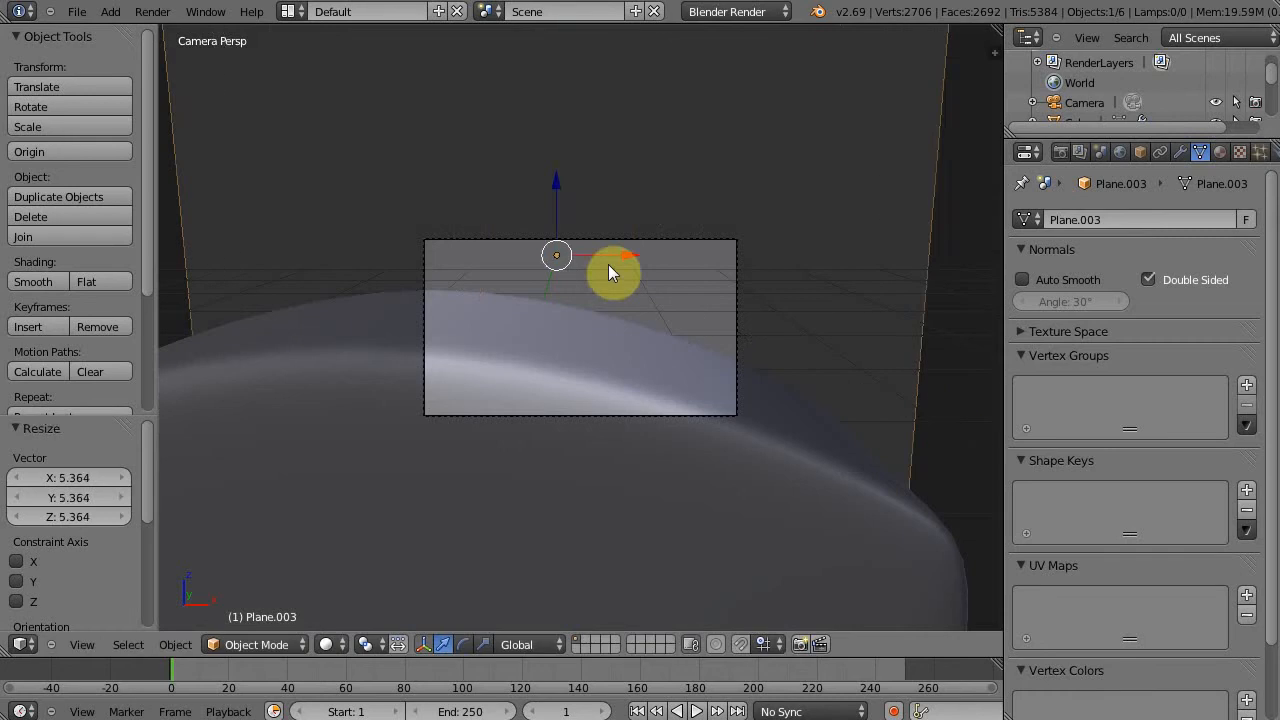
drag(621, 253, 668, 246)
drag(620, 191, 622, 262)
Add a 32-vertex mesh circle and place it behind the slab in the top view
middle_drag(636, 335, 683, 398)
scroll(536, 373, down, 4)
key(KP_7)
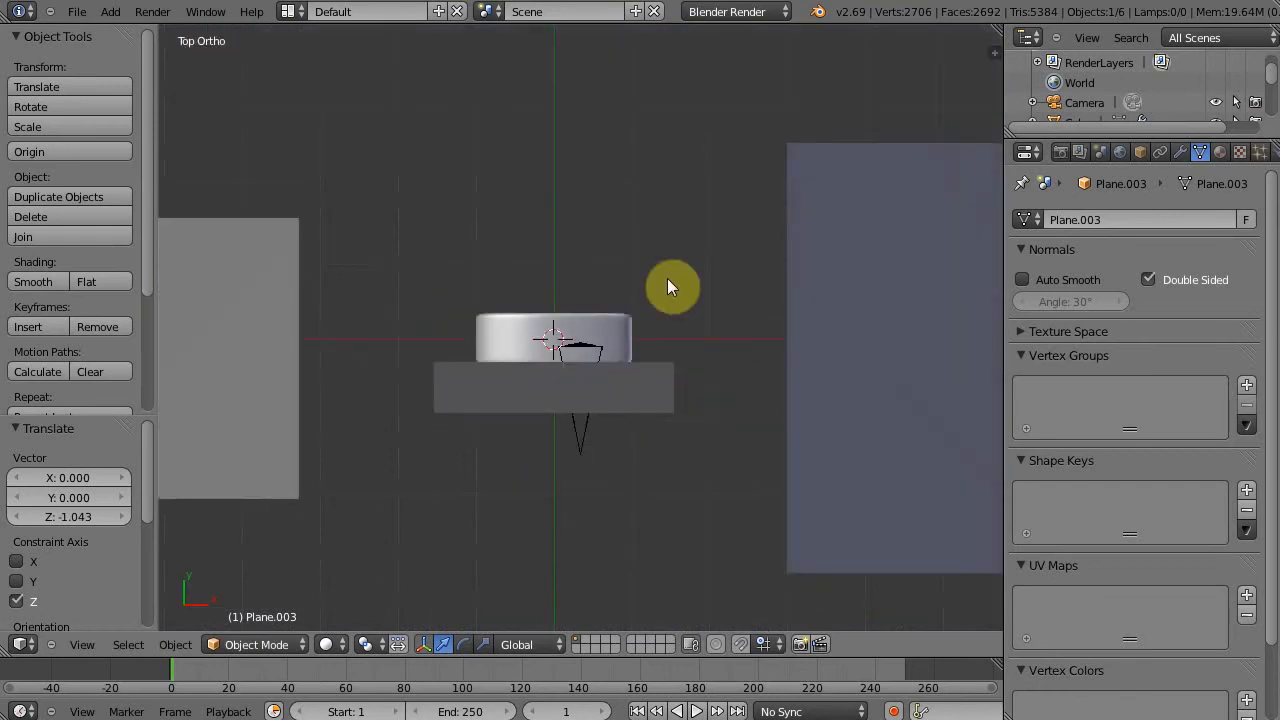
key(shift+a)
mouse_move(582, 253)
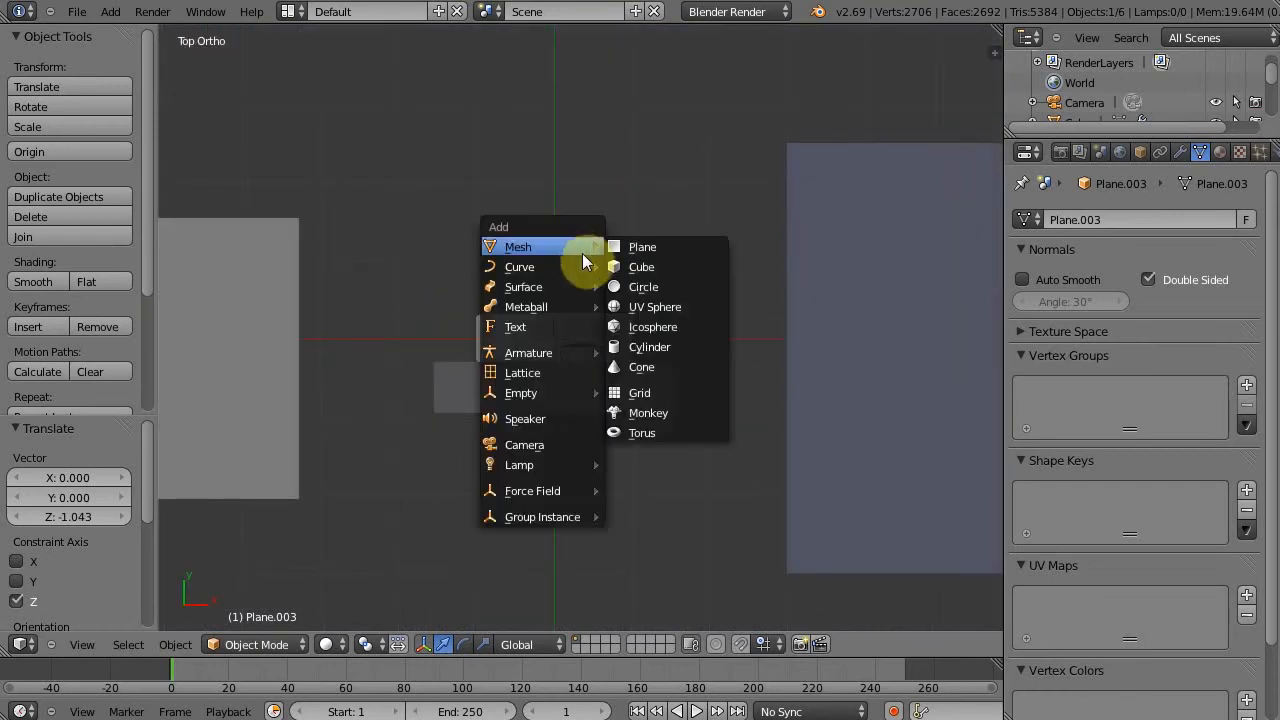
click(645, 287)
key(g)
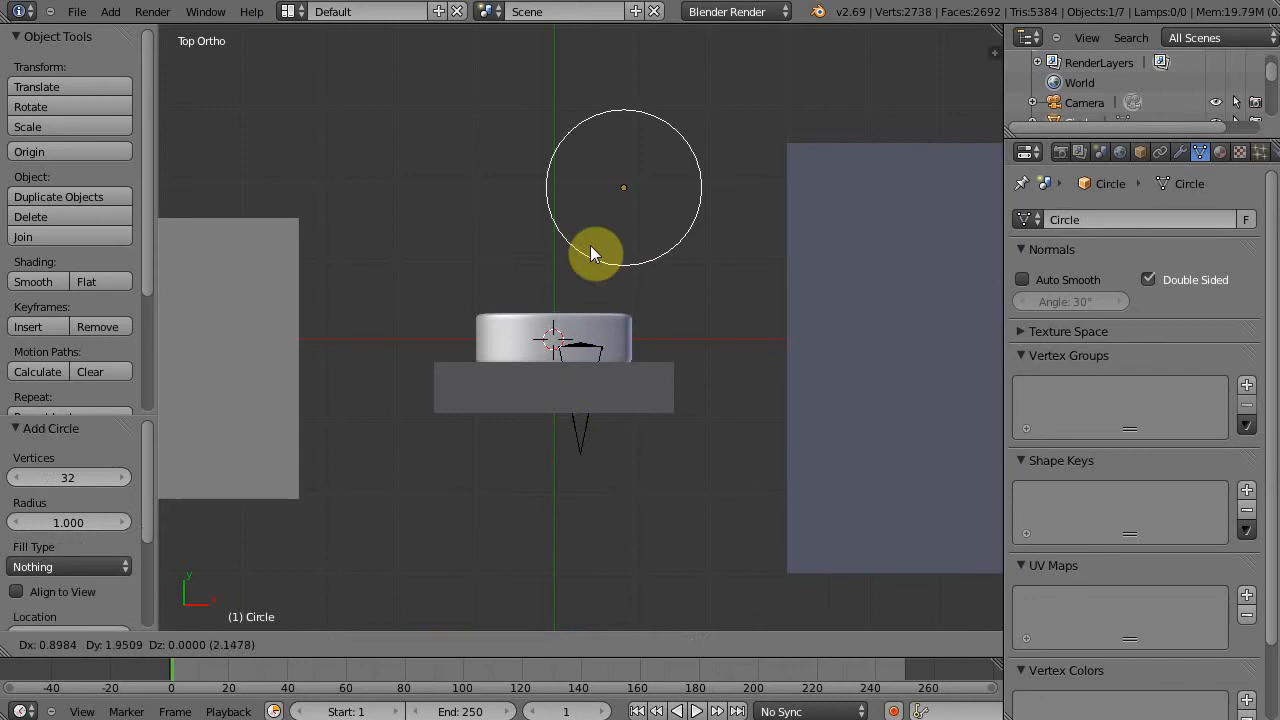
click(587, 263)
Scale all of the circle's vertices to about 0.71 in Edit Mode
shift+scroll(667, 518, up, 5)
key(Tab)
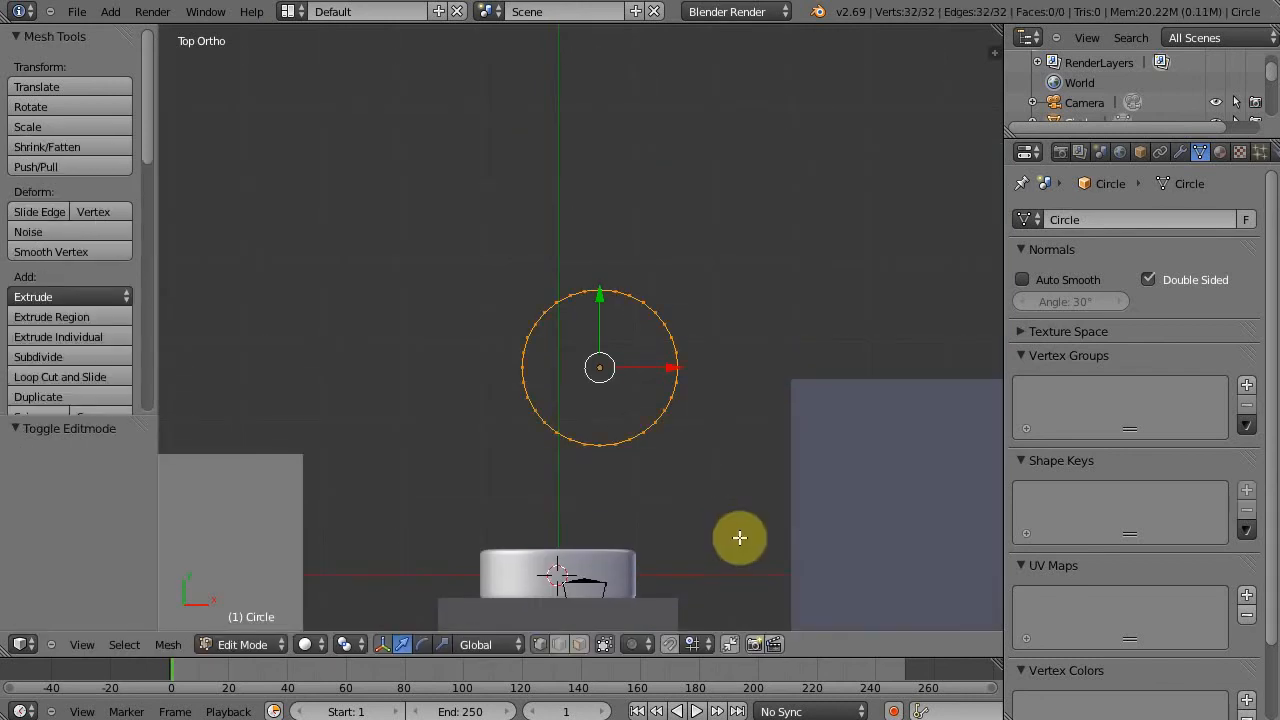
key(a)
key(a)
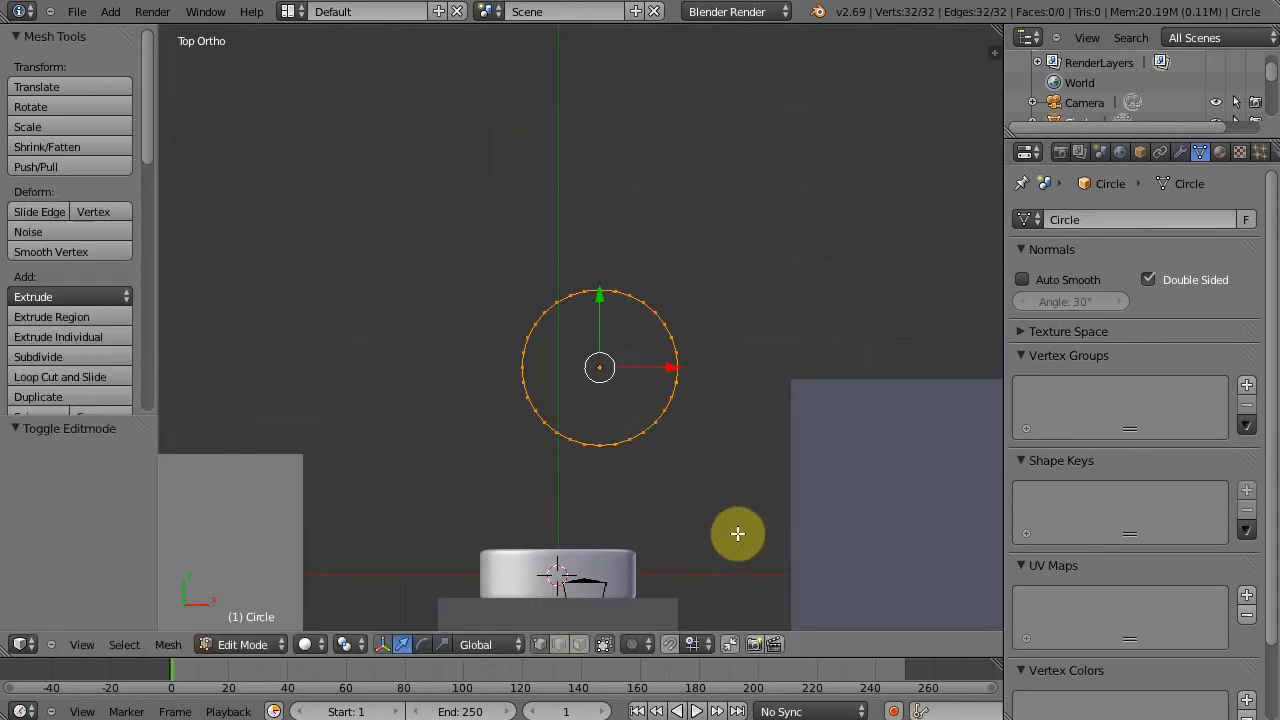
key(s)
click(700, 516)
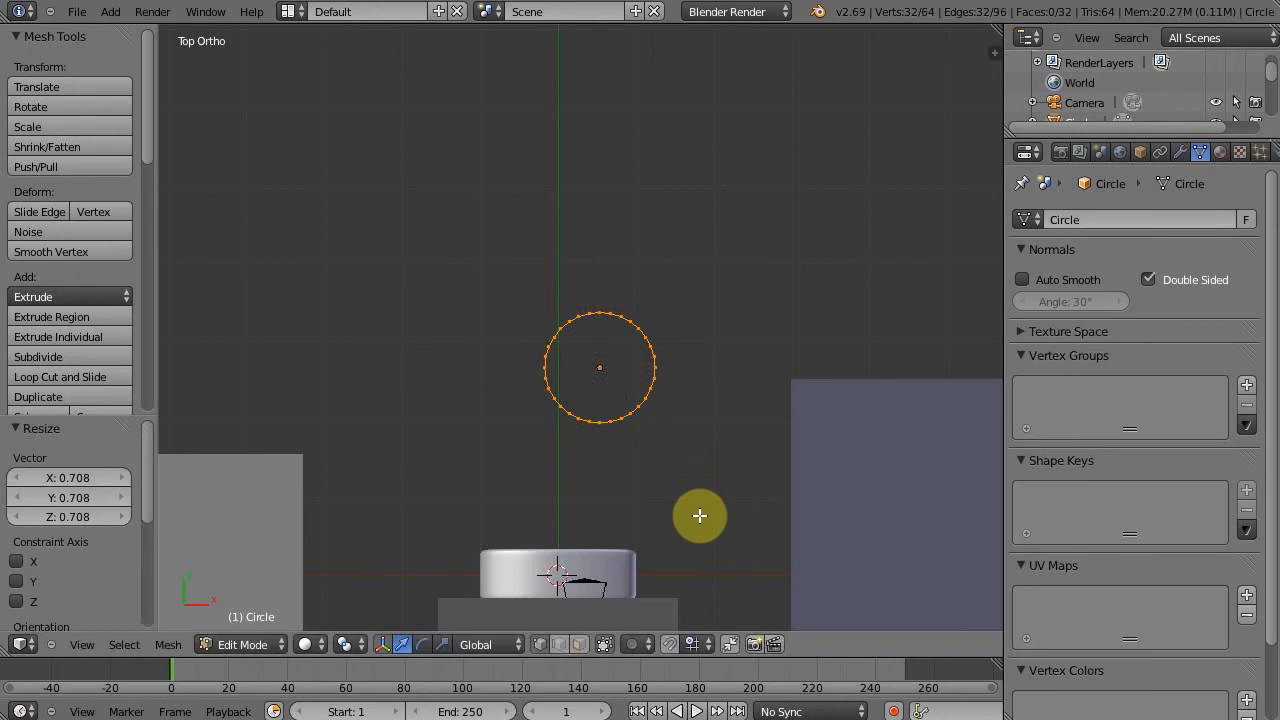
Extrude the circle's outline and scale the new loop inward by about 0.775 and back by about 1.055 into a flat ring
key(e)
click(736, 536)
key(s)
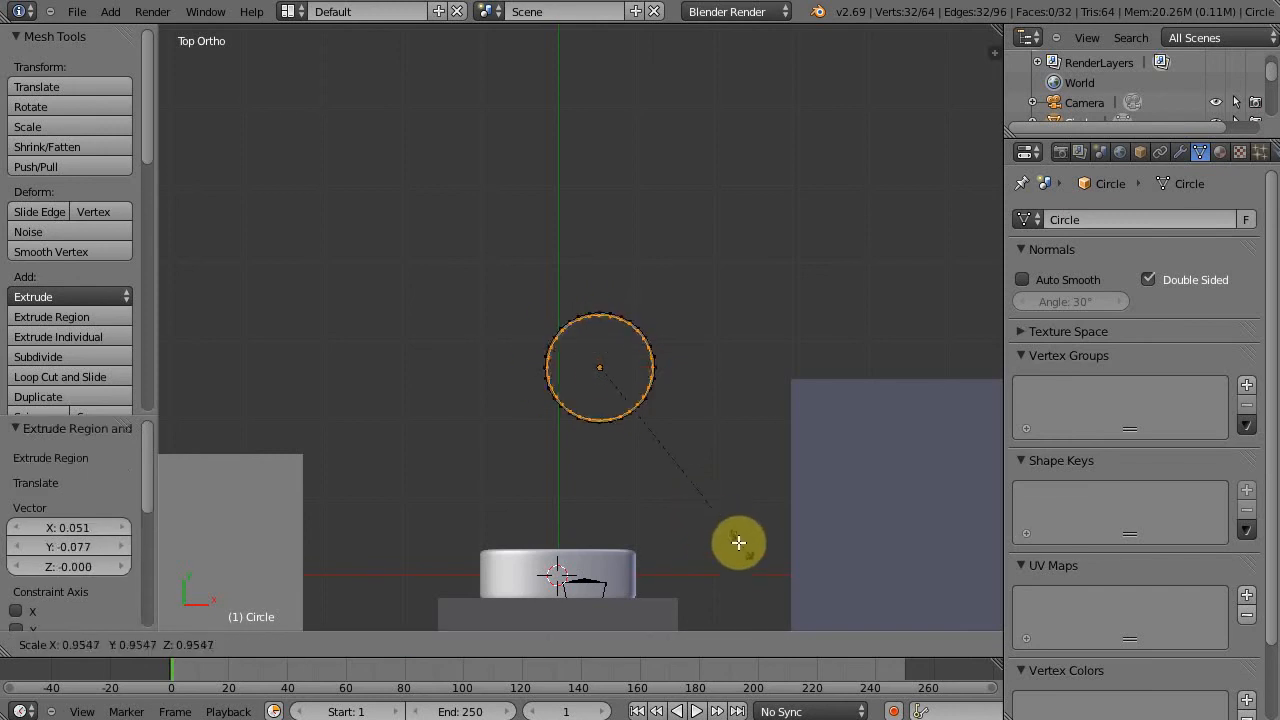
click(720, 528)
scroll(757, 549, up, 6)
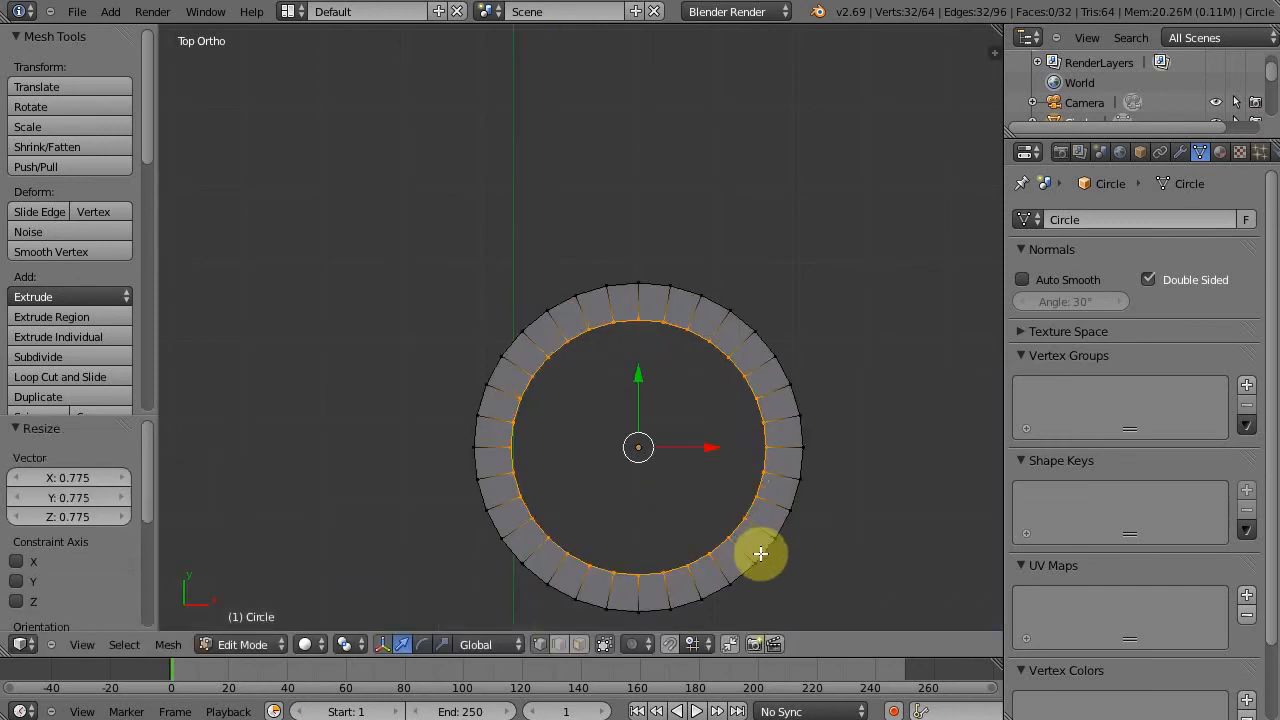
key(s)
click(766, 551)
Select the whole flat ring and extrude it about 0.32 upward along Z
middle_drag(766, 551, 729, 506)
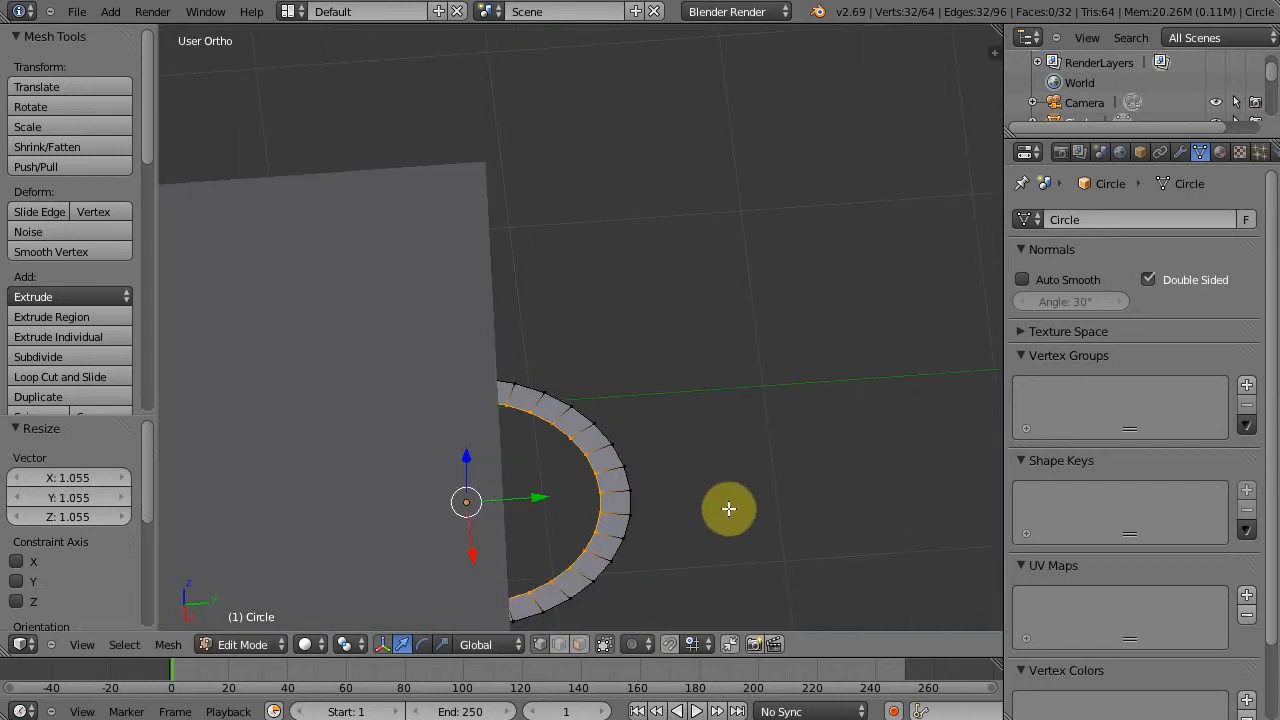
key(a)
key(a)
middle_drag(771, 563, 668, 524)
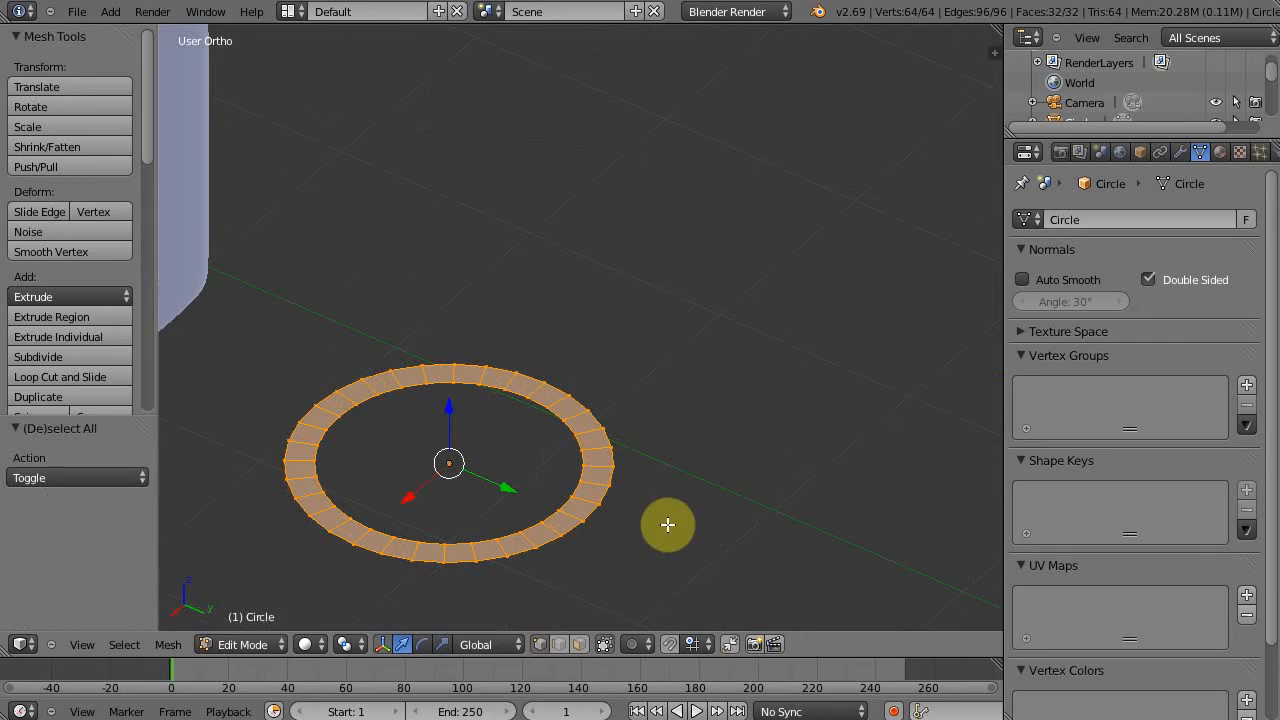
key(e)
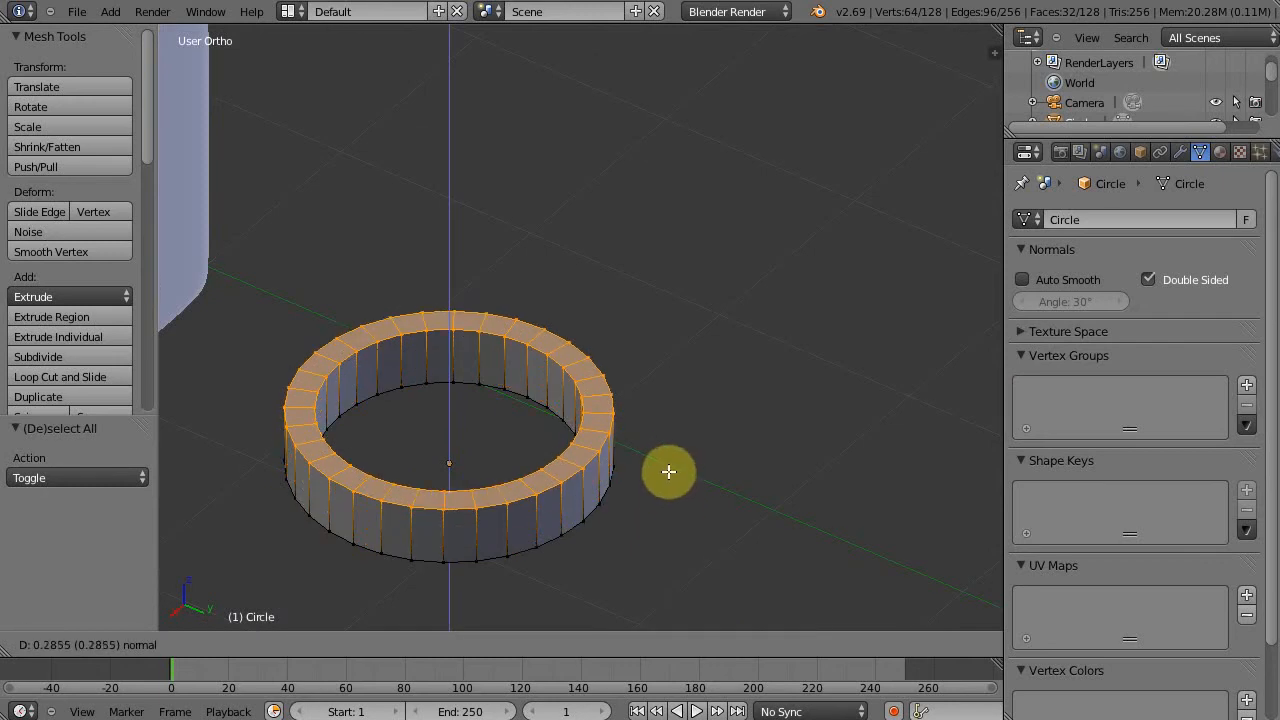
click(668, 465)
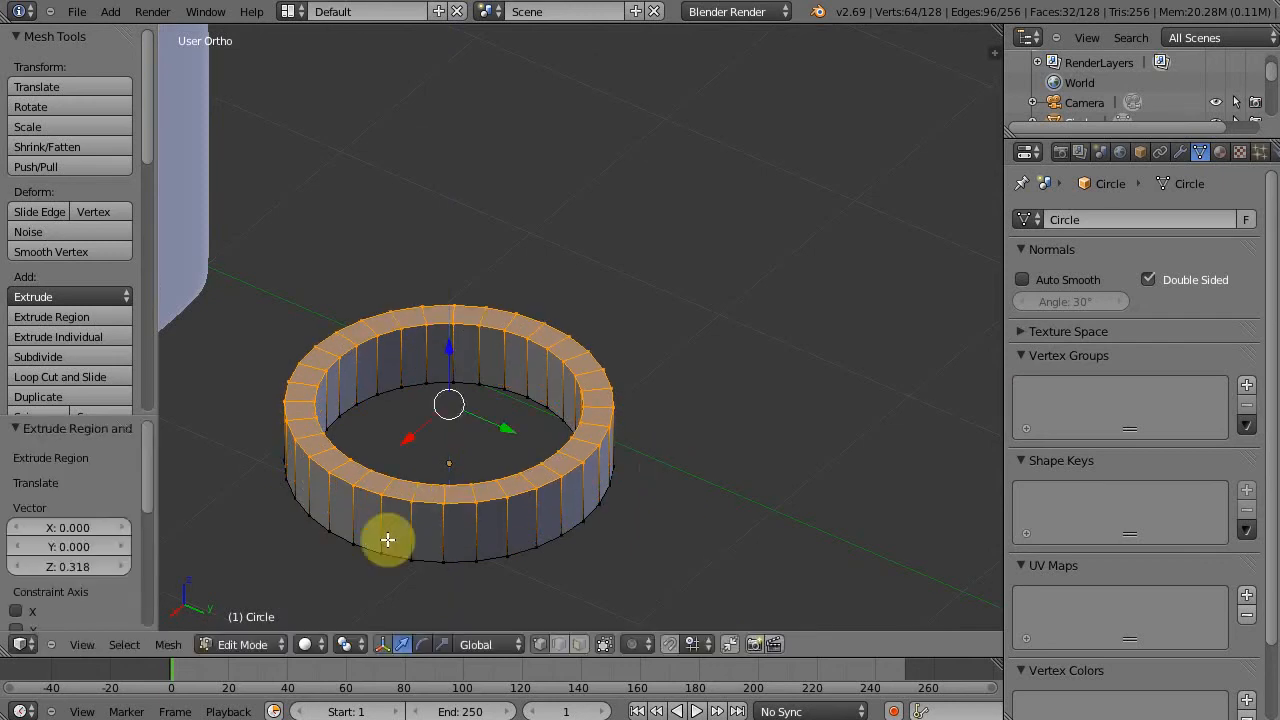
Add a centred loop cut around the ring's outer wall and scale it outward to about 1.07
key(ctrl+r)
click(407, 538)
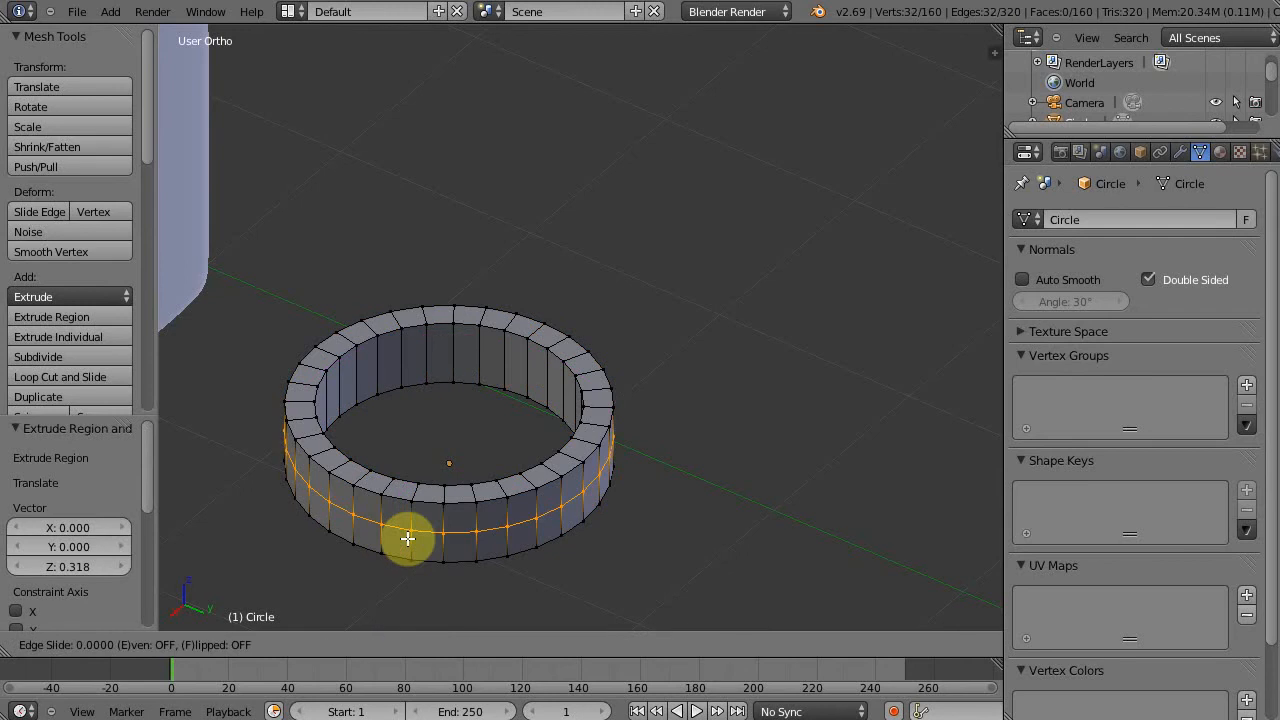
right_click(407, 538)
key(s)
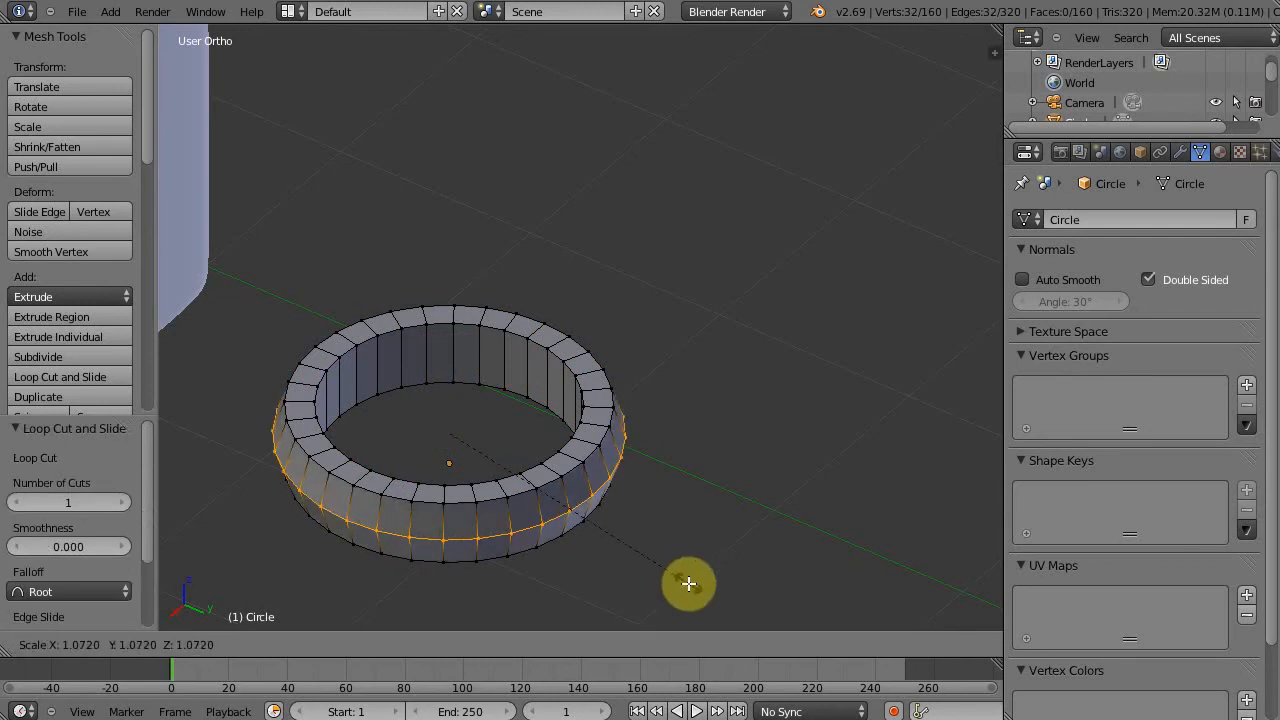
click(667, 558)
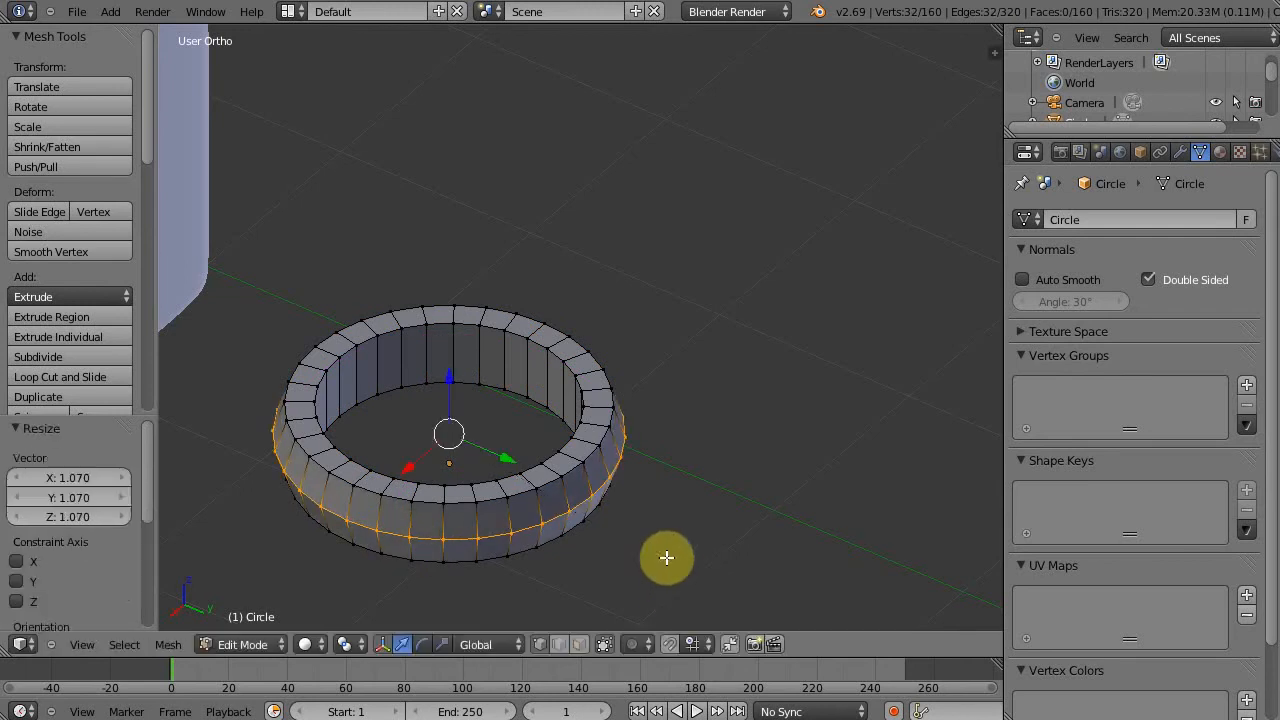
Select the whole ring mesh and apply subdivision surface smoothing at level 3
key(a)
key(a)
key(ctrl+3)
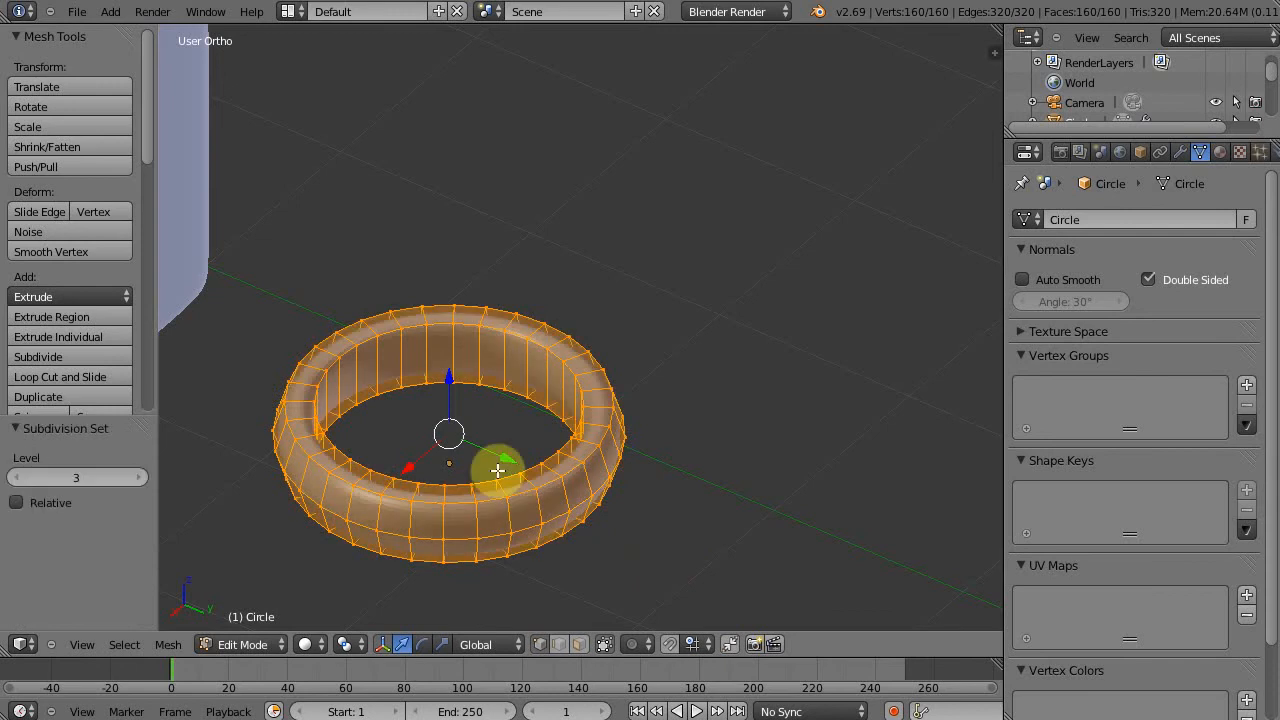
Add two loop cuts around the ring's inner wall, one near its upper edge and one near its lower edge
key(ctrl+r)
click(438, 360)
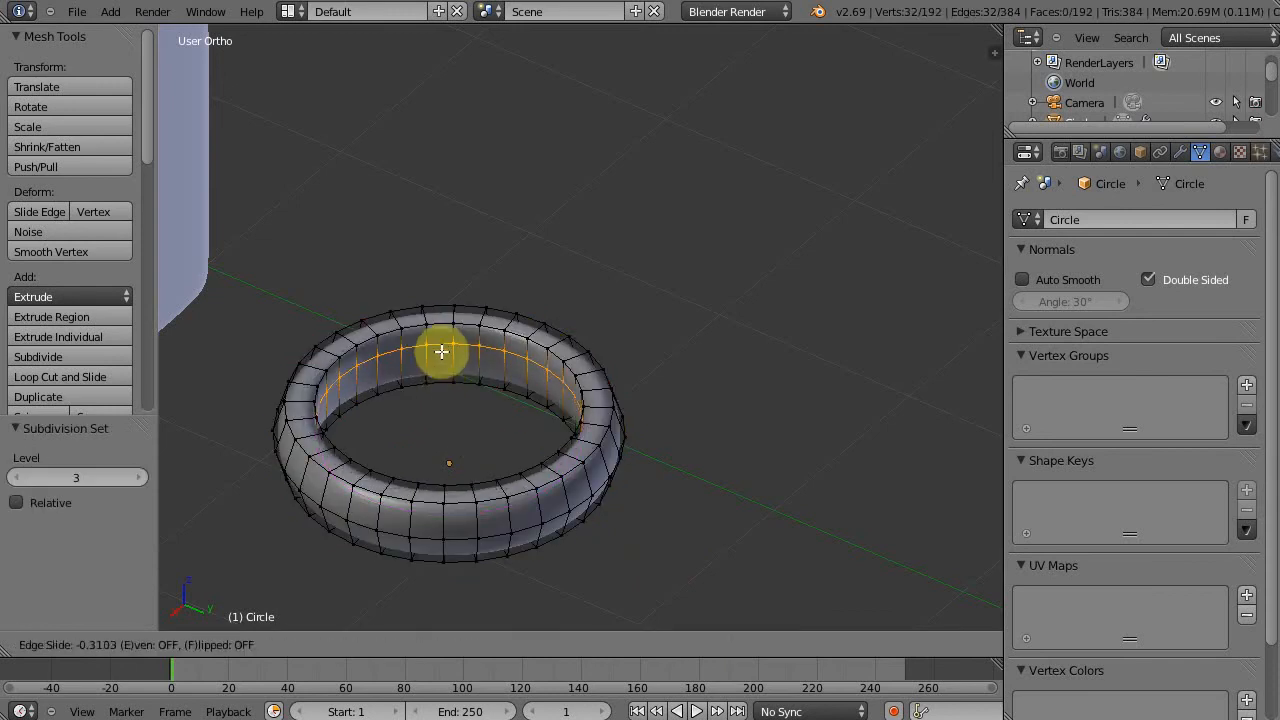
click(436, 362)
key(ctrl+r)
click(436, 370)
click(436, 372)
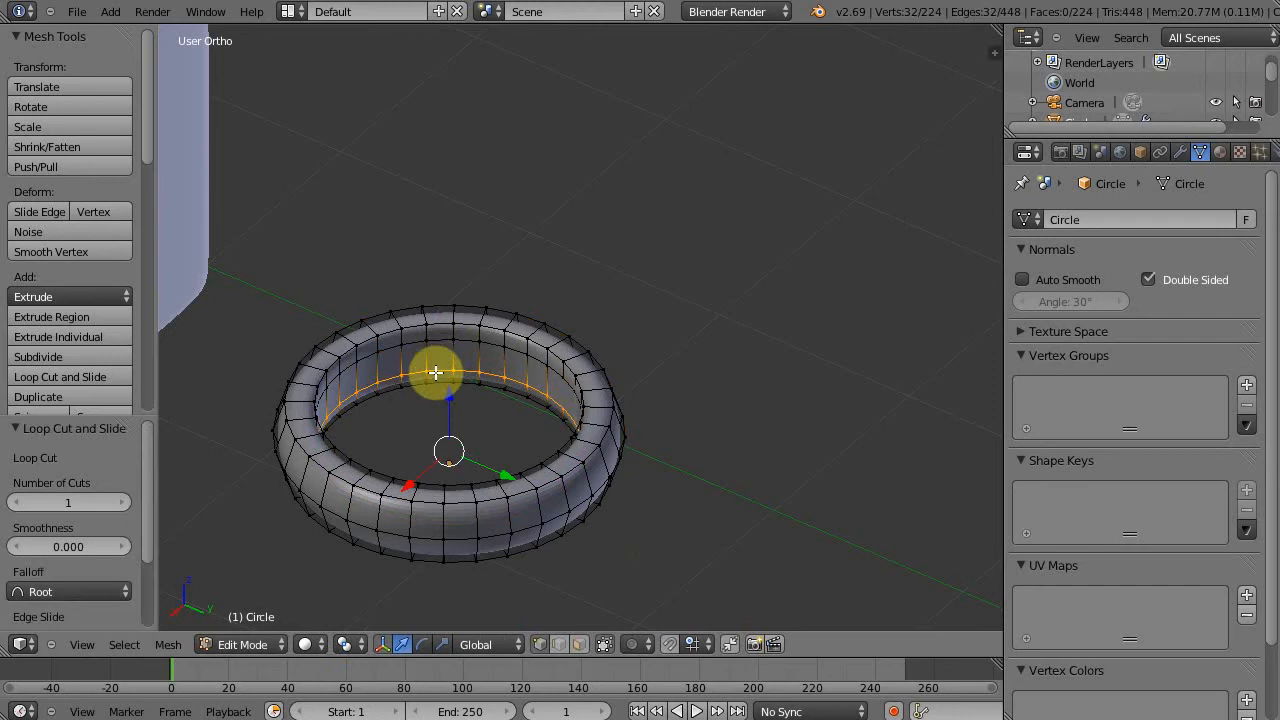
key(Tab)
Shade the ring smooth and move it in top view by about -0.314 in X and -2.809 in Y, over the slab
middle_drag(495, 464, 562, 487)
key(KP_7)
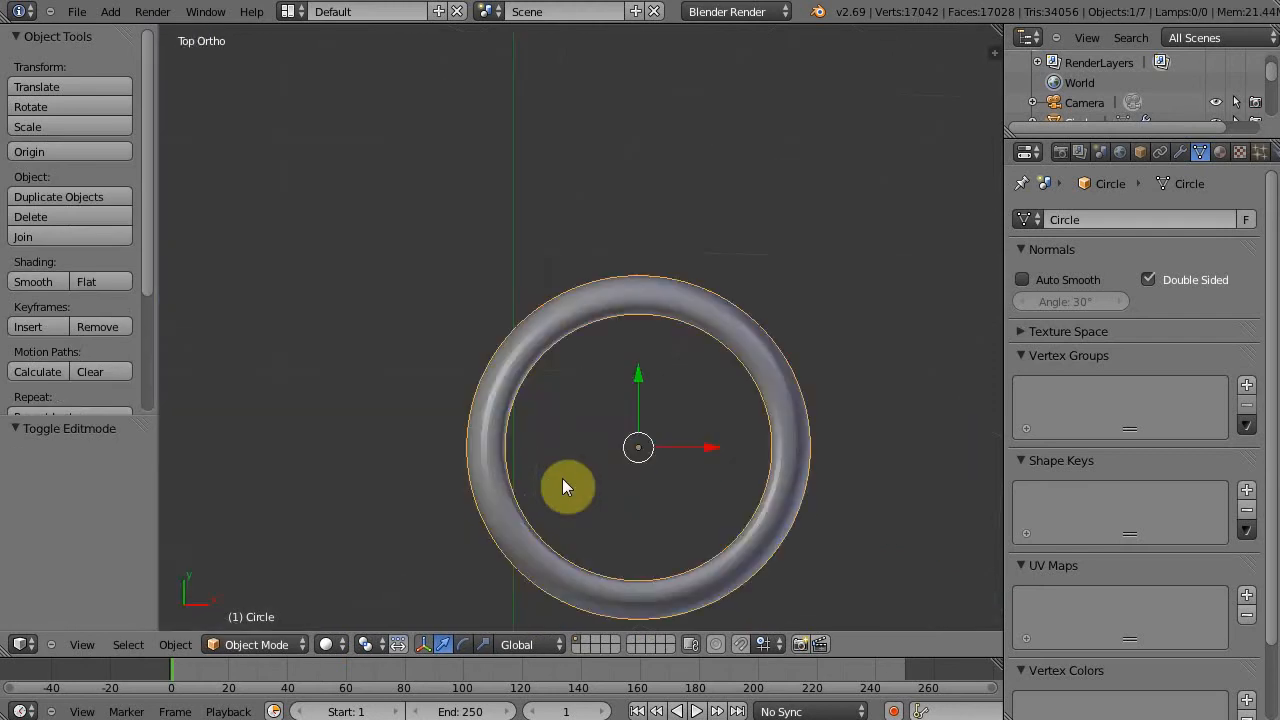
scroll(608, 491, down, 6)
click(50, 286)
key(g)
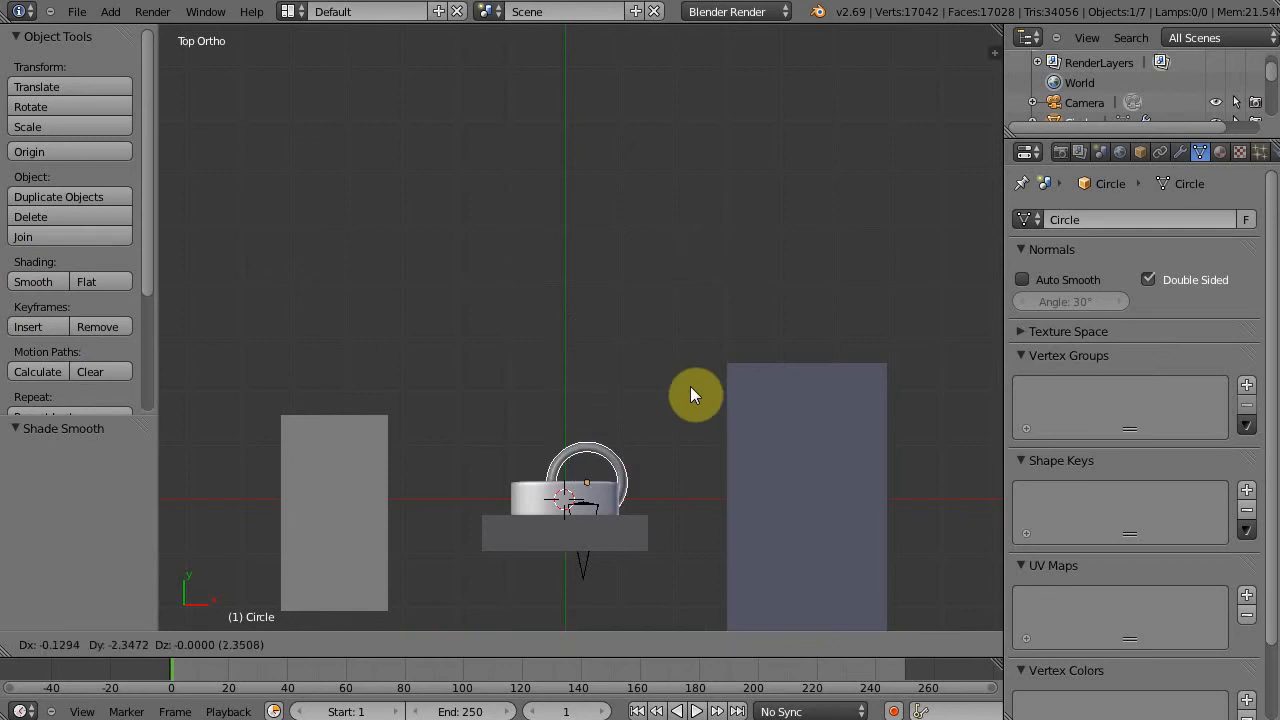
click(686, 399)
Raise the ring about 0.628 along Z and scale it down to about 0.3
key(KP_0)
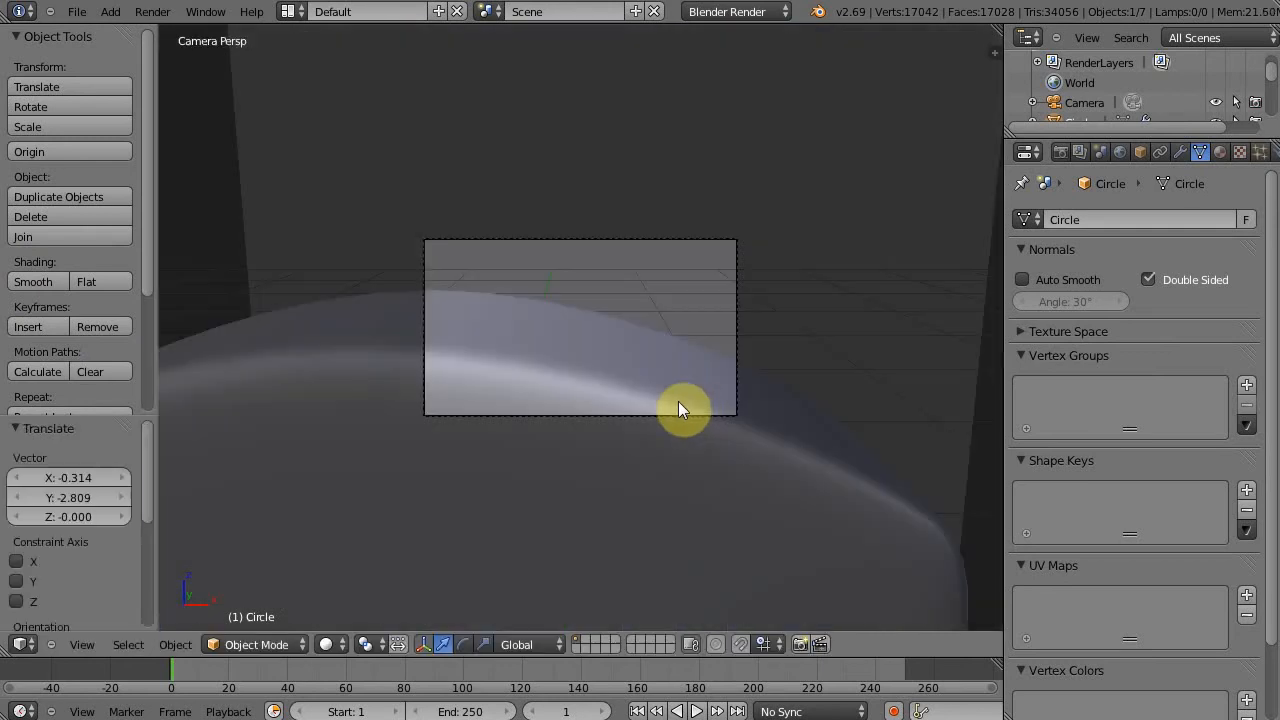
key(g)
key(z)
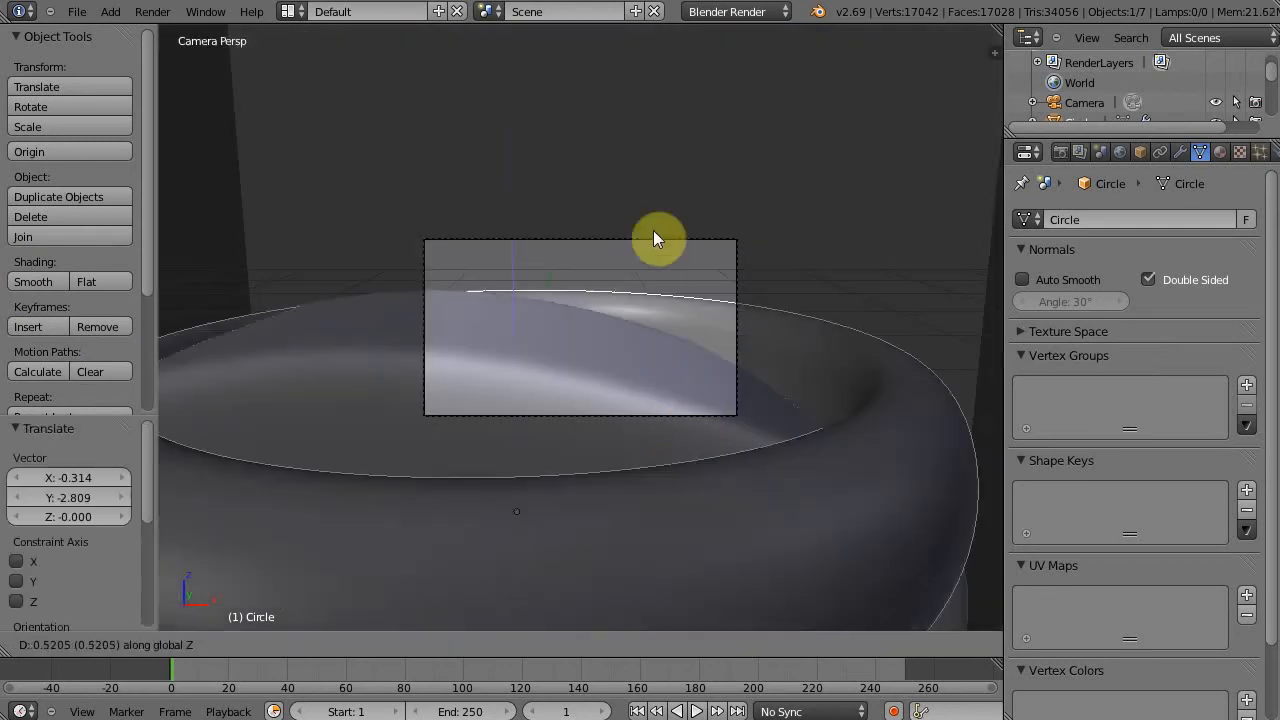
click(672, 217)
key(s)
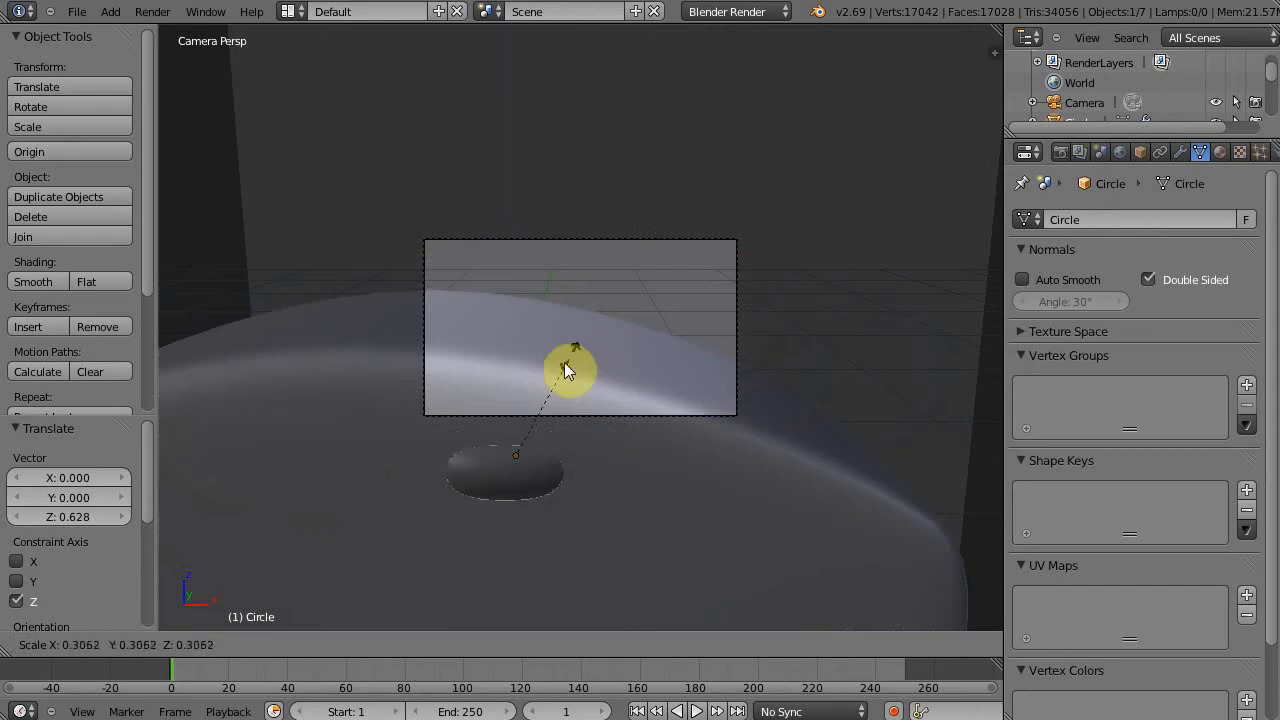
click(556, 370)
Raise the ring along Z to the slab's top, scale it to about 0.694 and lift it about 0.036 more
key(g)
key(z)
click(516, 300)
key(s)
click(692, 456)
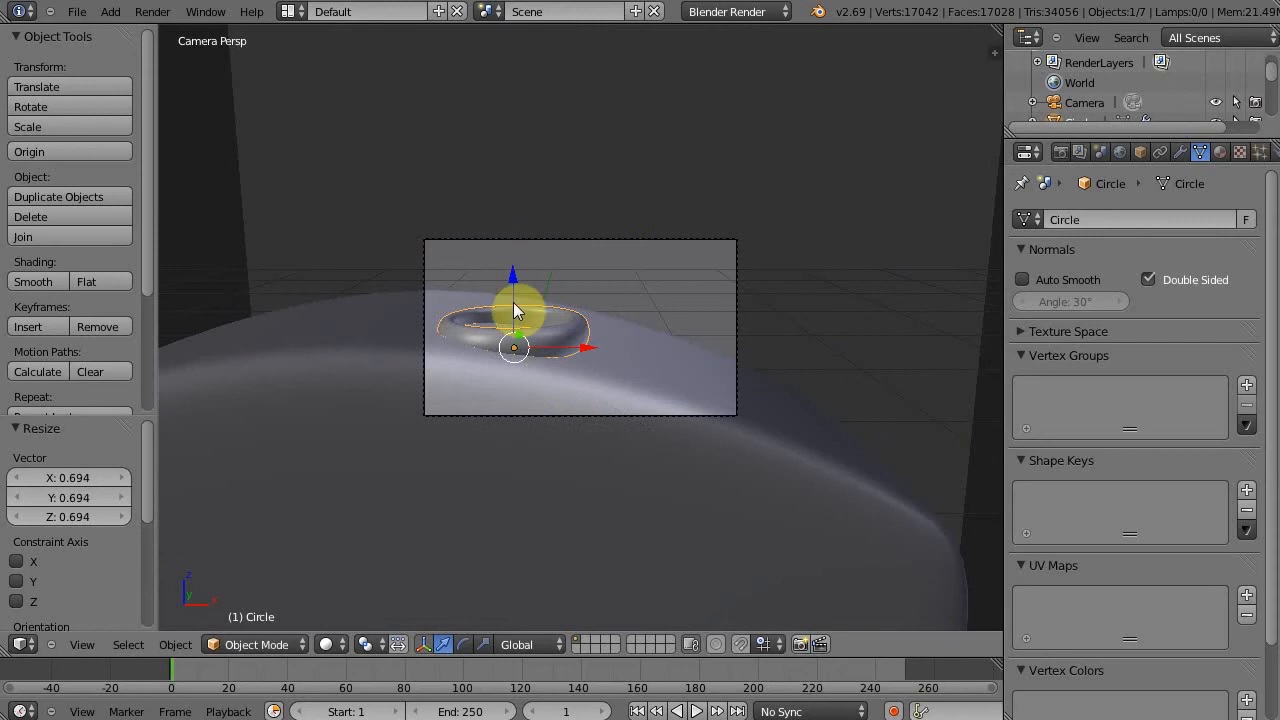
key(g)
key(z)
click(567, 328)
In front view, move the ring about 0.118 in X and -0.013 in Z and rotate it about 12.16° to match the slab's slope
key(KP_1)
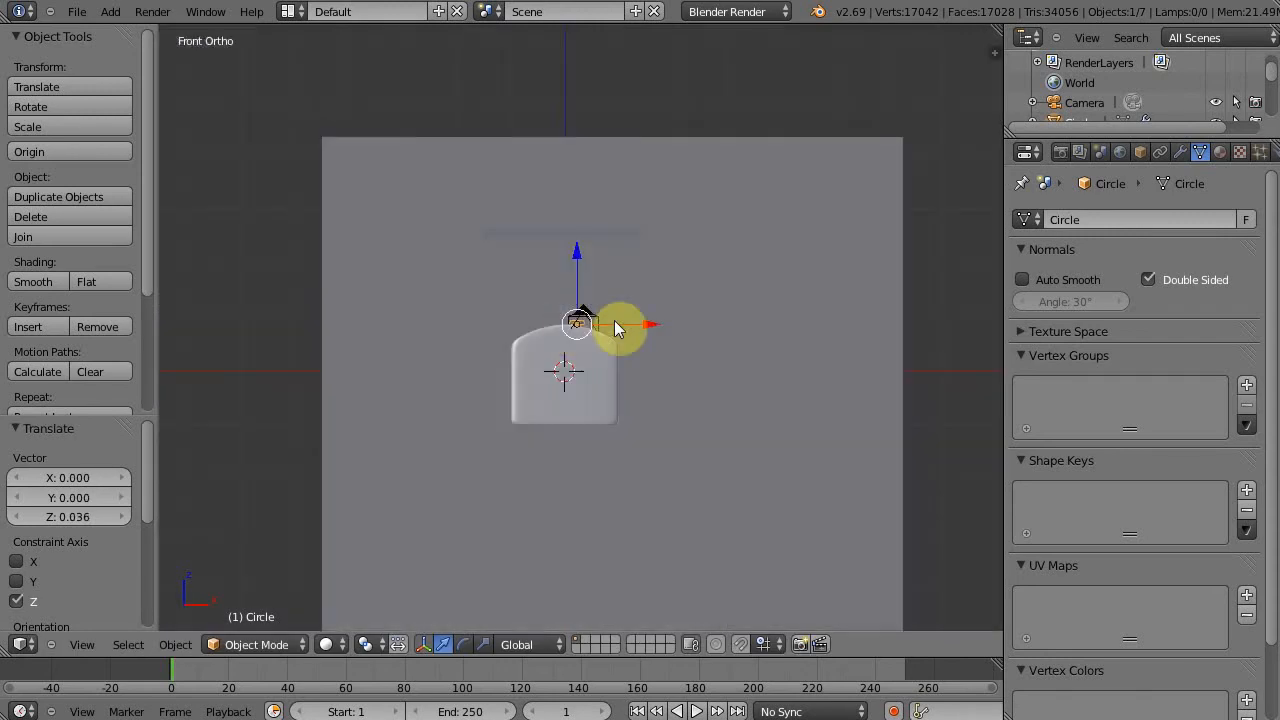
key(g)
click(705, 298)
key(r)
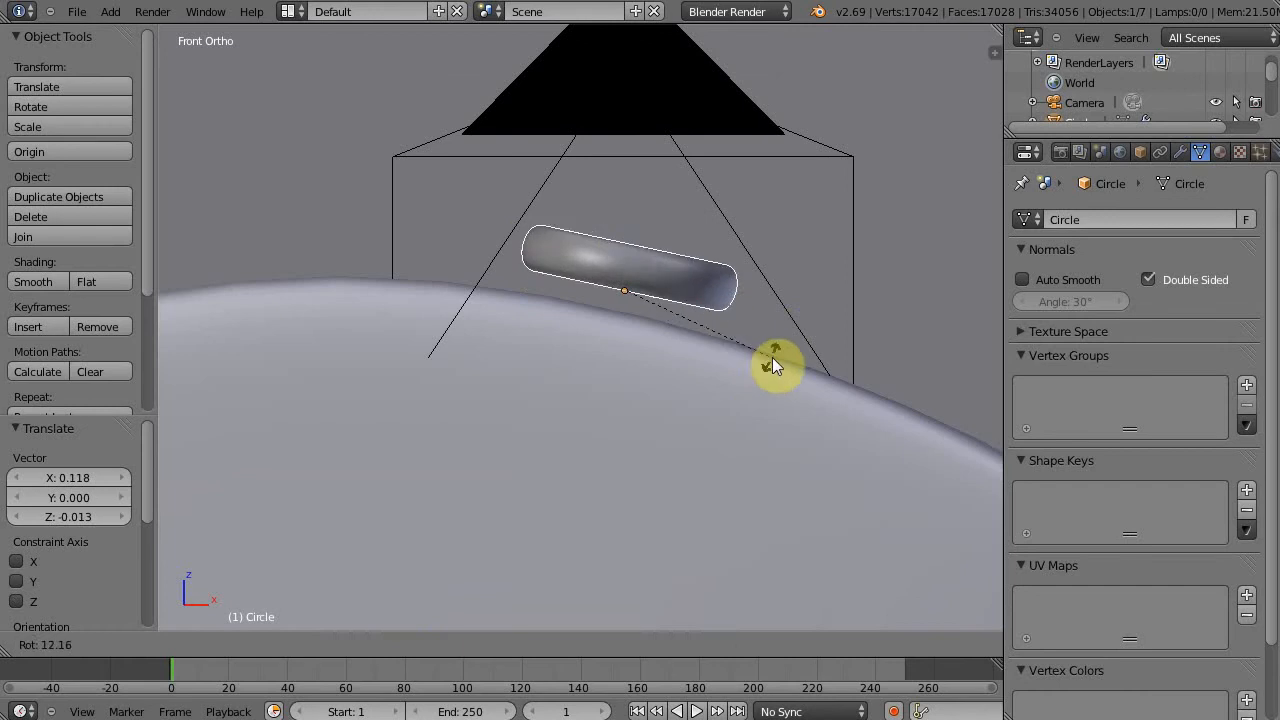
click(771, 366)
Lower the ring about 0.029 along Z onto the slab's curved top and check it through the camera
key(g)
key(z)
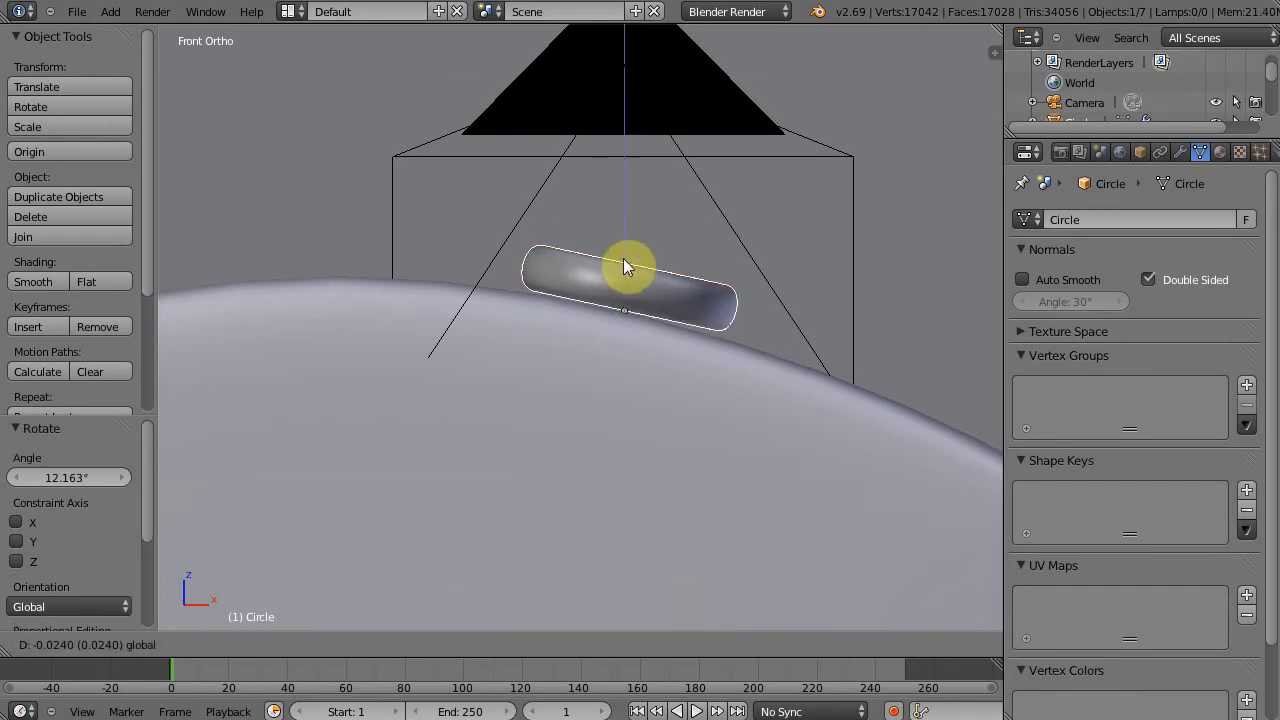
click(624, 263)
key(KP_0)
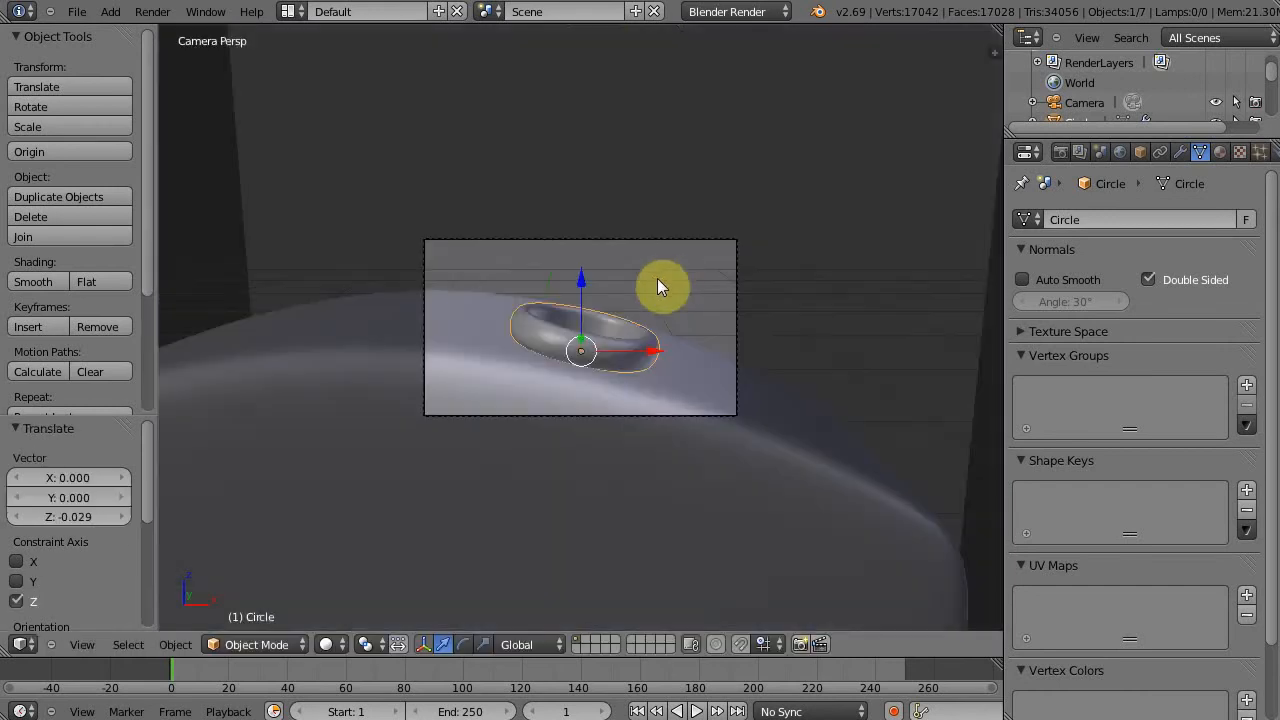
scroll(651, 372, up, 5)
scroll(651, 372, down, 2)
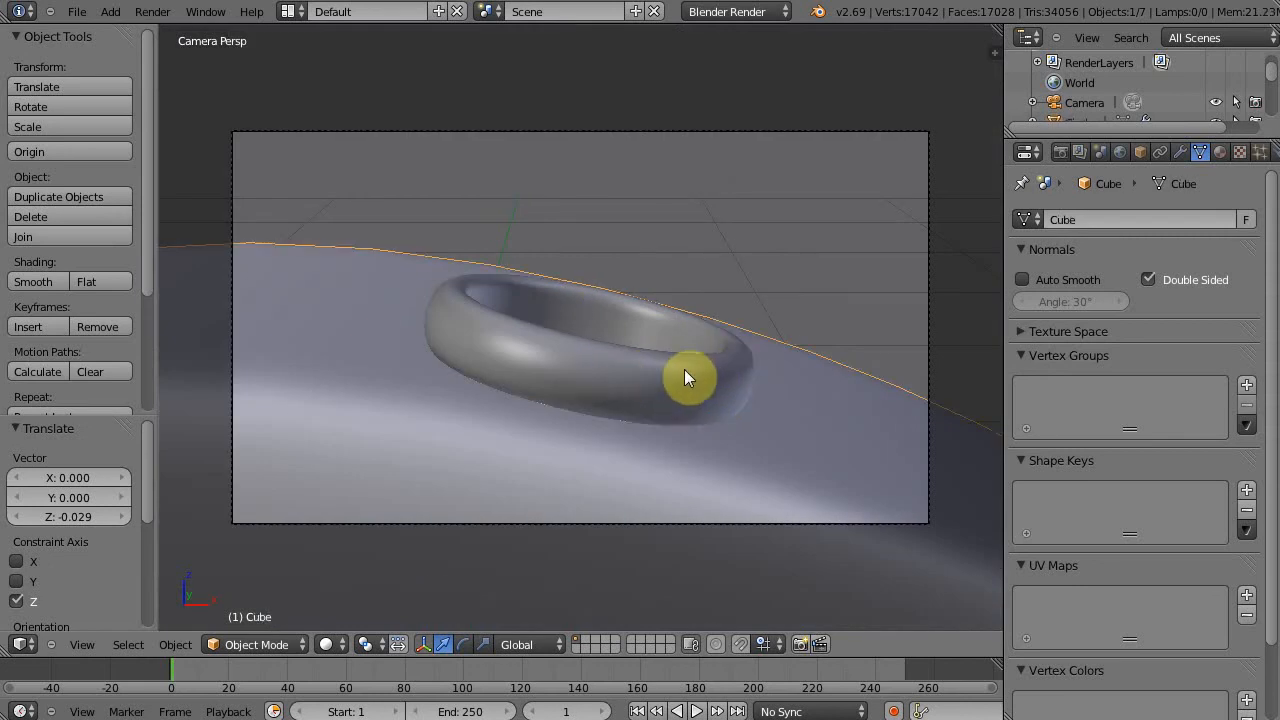
Select the four edge loops of the ring's inner wall and scale them outward to about 1.038 to thin the band
key(KP_5)
key(KP_7)
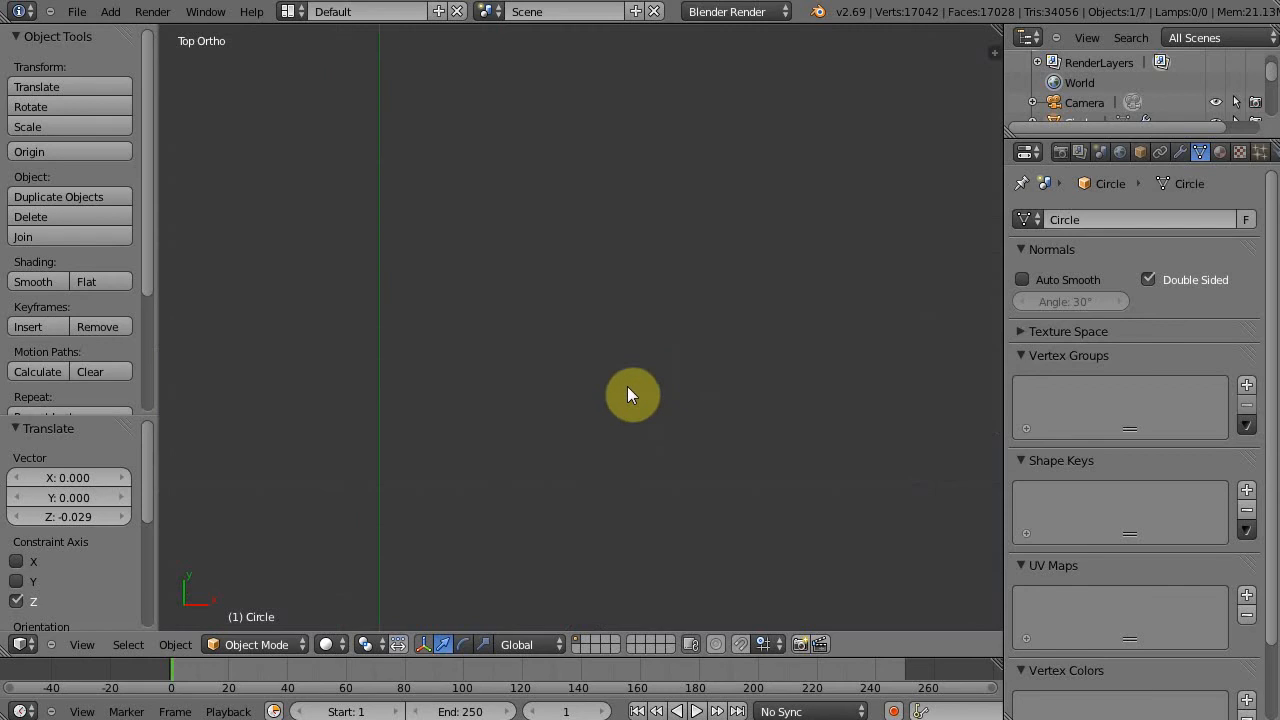
shift+middle_drag(776, 429, 677, 274)
scroll(663, 243, up, 5)
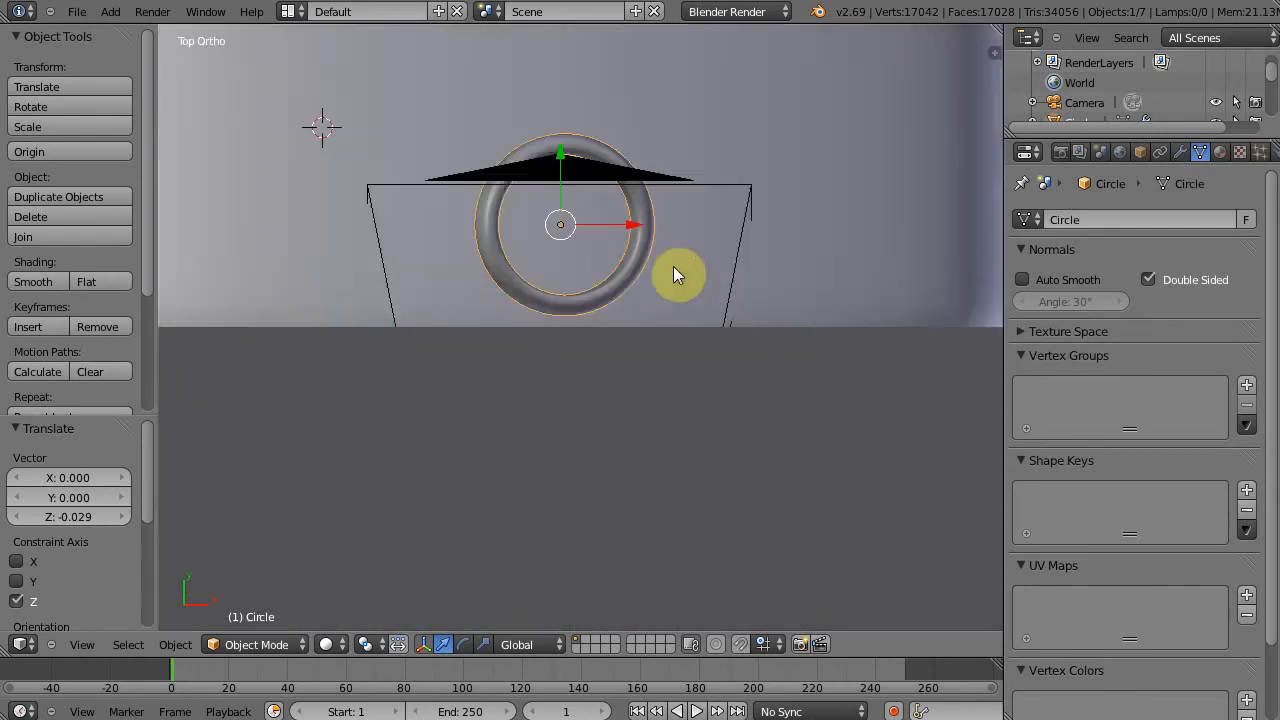
key(Tab)
scroll(637, 220, up, 9)
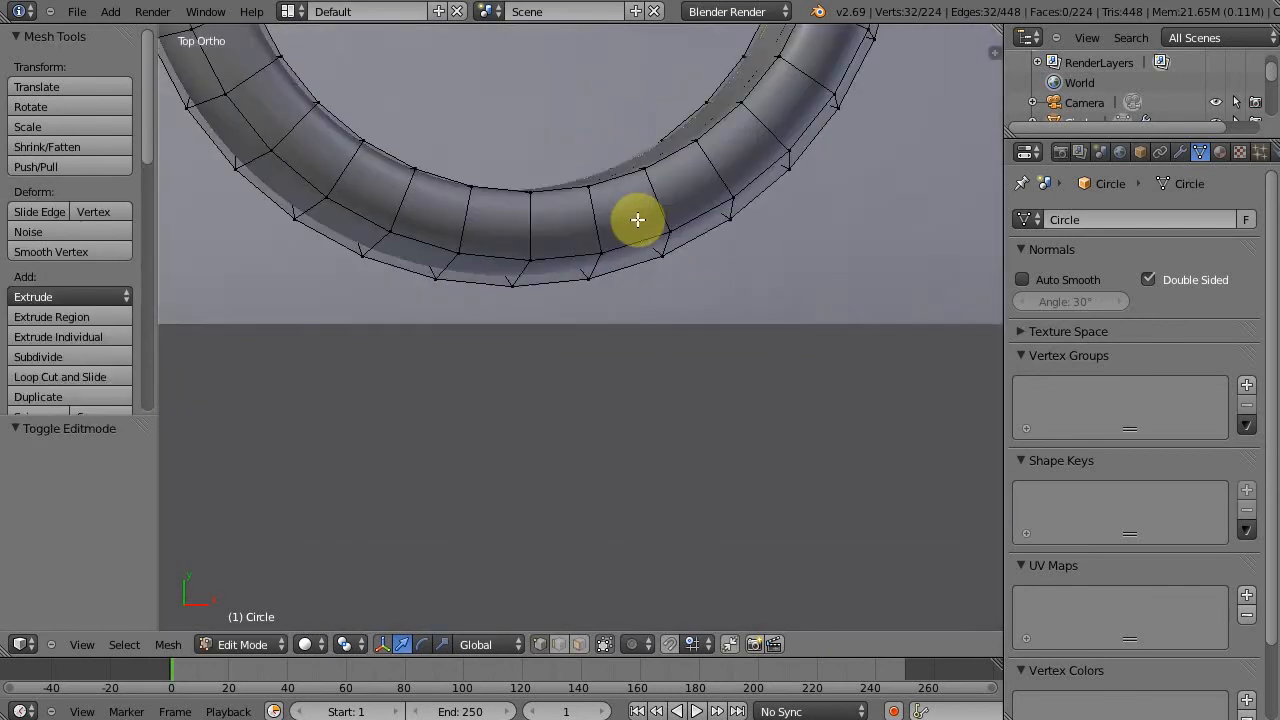
middle_drag(649, 254, 649, 587)
scroll(661, 450, down, 2)
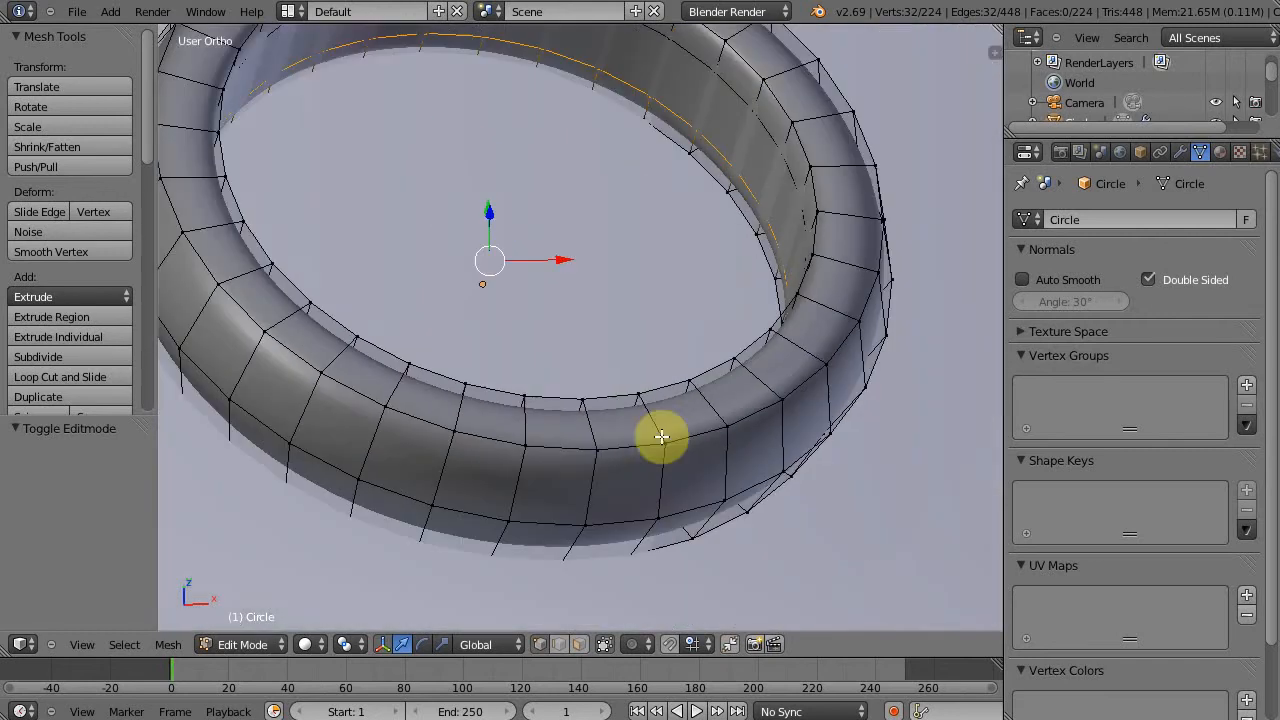
alt+right_click(750, 64)
alt+shift+right_click(735, 94)
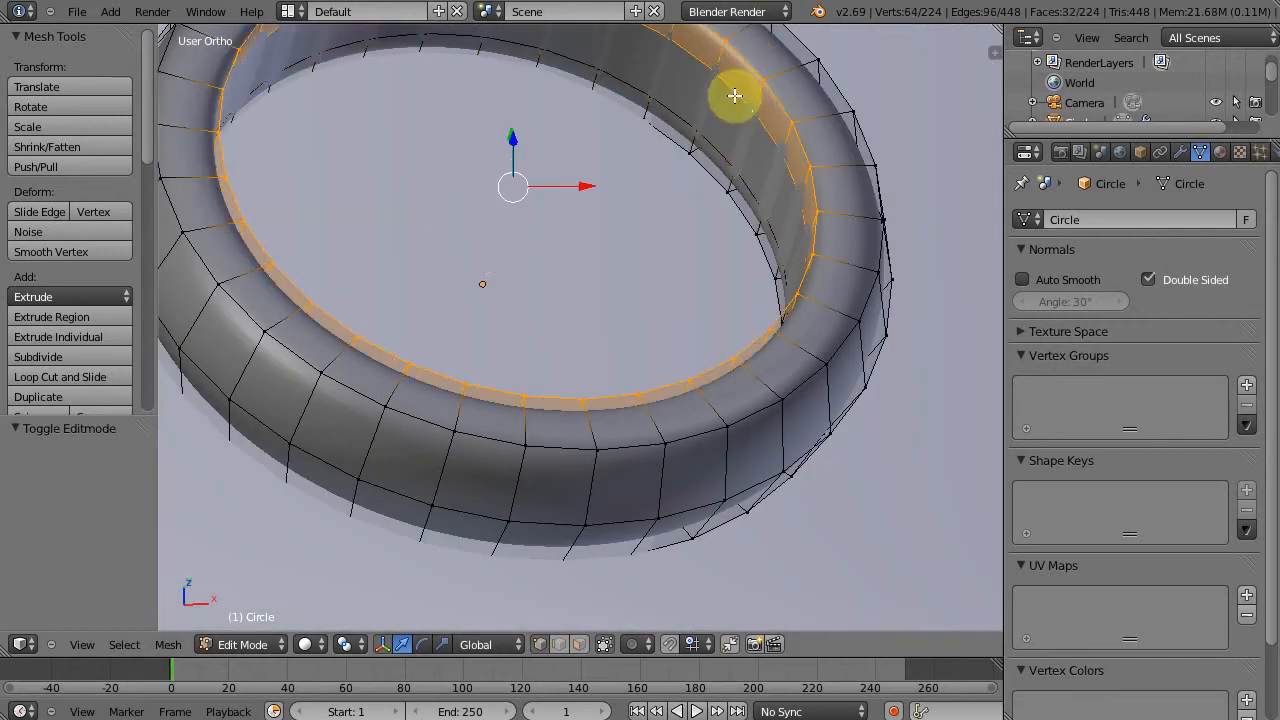
alt+shift+right_click(711, 143)
alt+shift+right_click(705, 170)
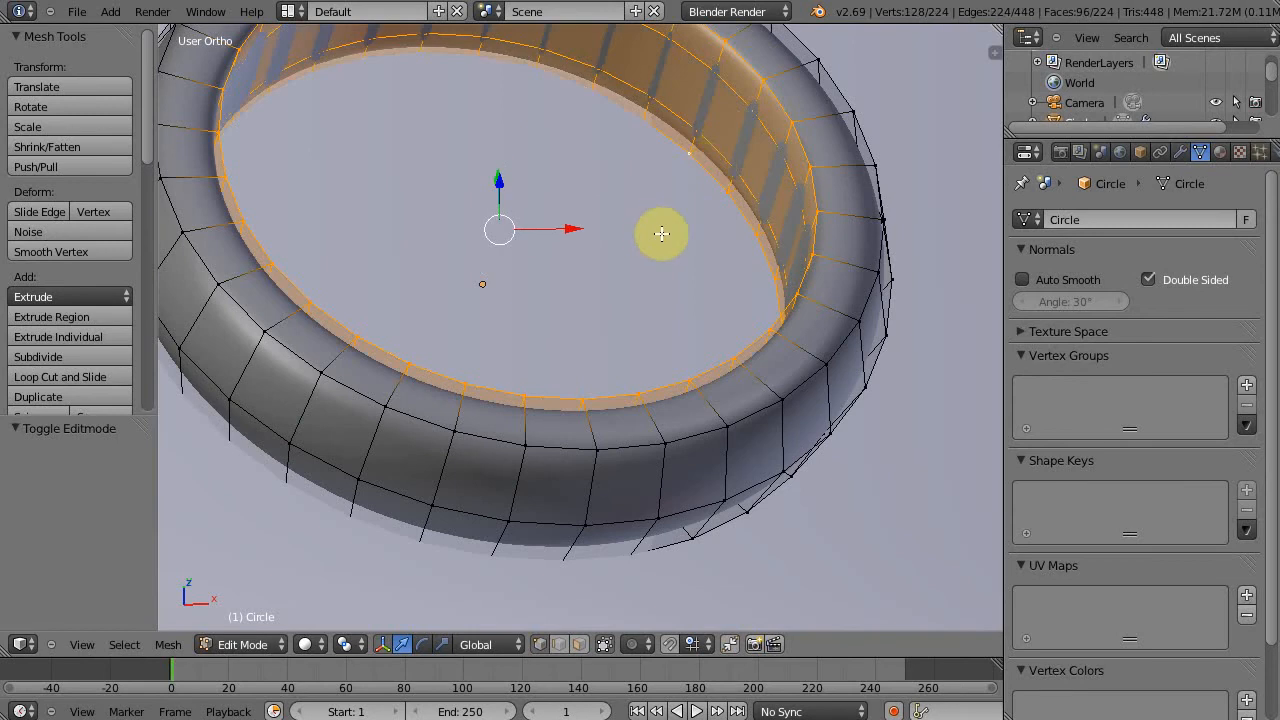
key(s)
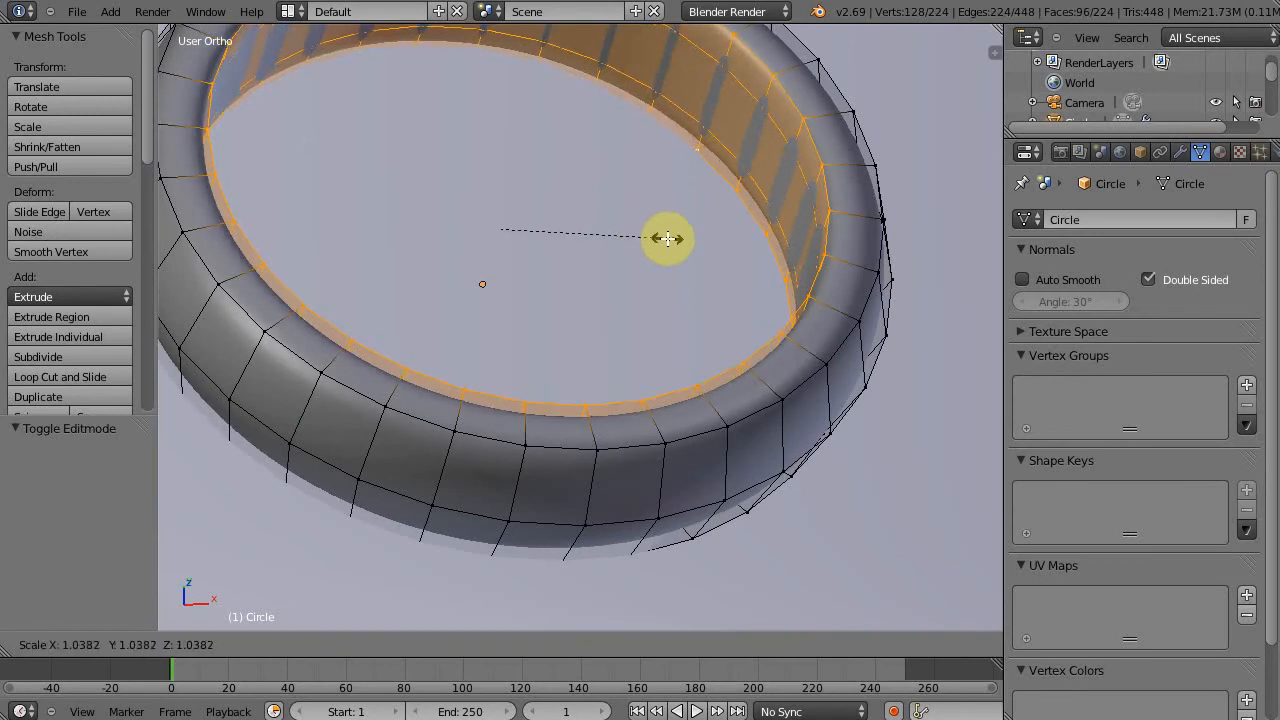
click(667, 238)
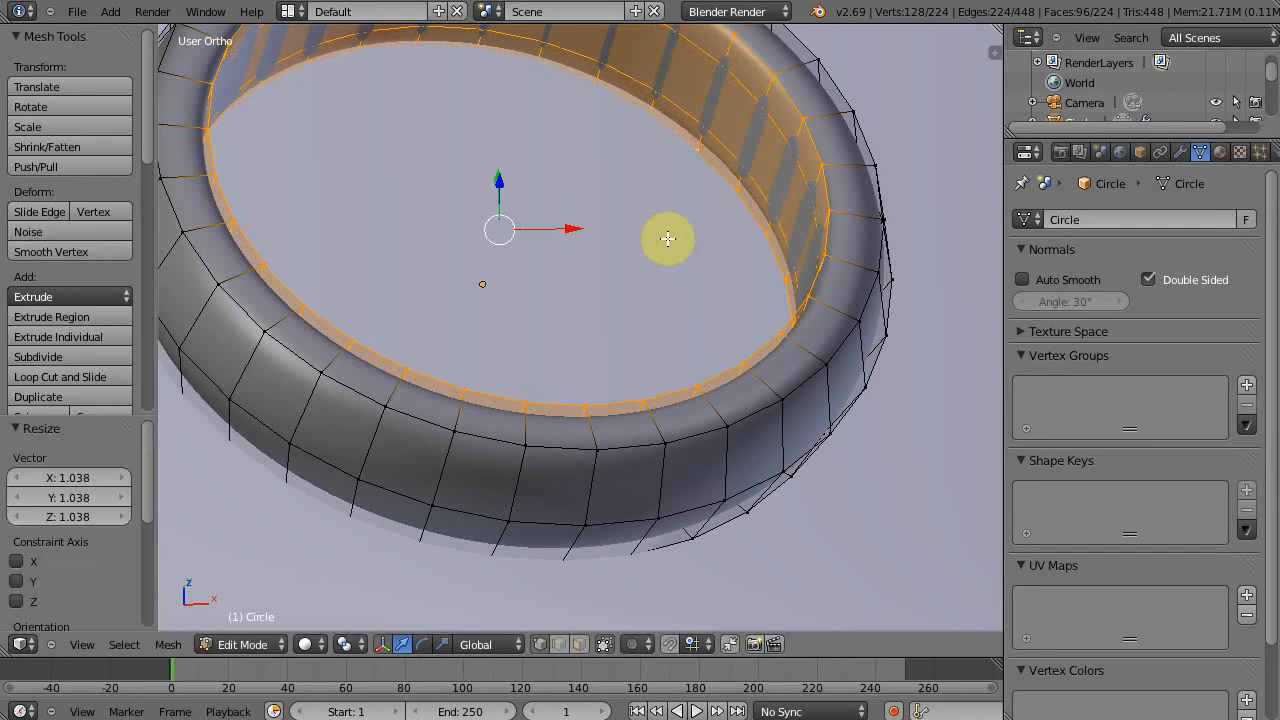
key(Tab)
key(KP_0)
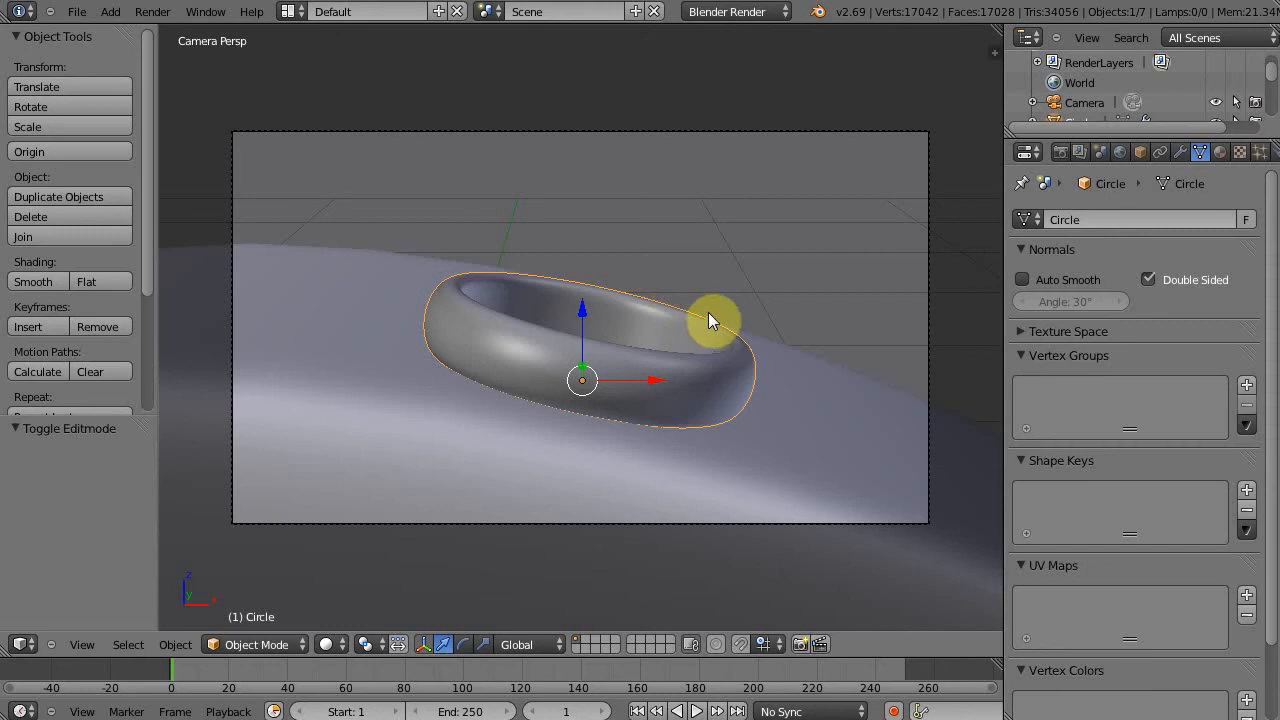
Switch the render engine to Cycles Render and enable the transparent film
click(712, 12)
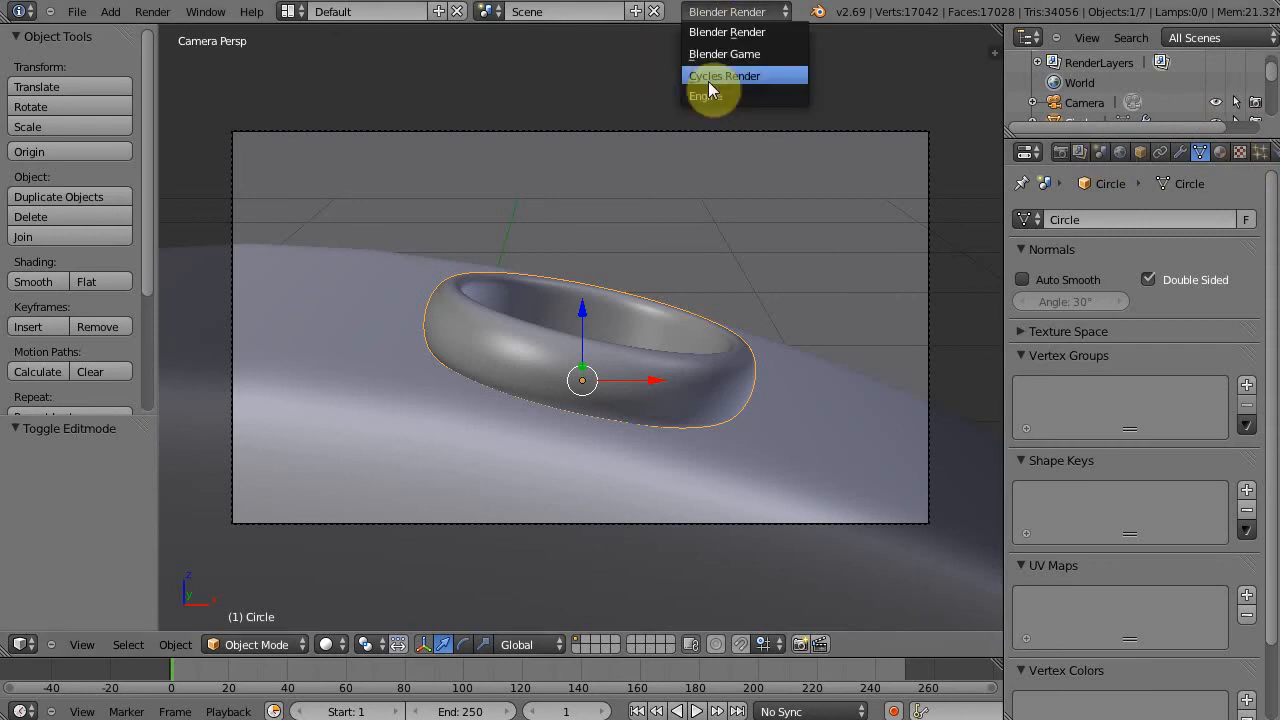
click(713, 80)
click(1060, 152)
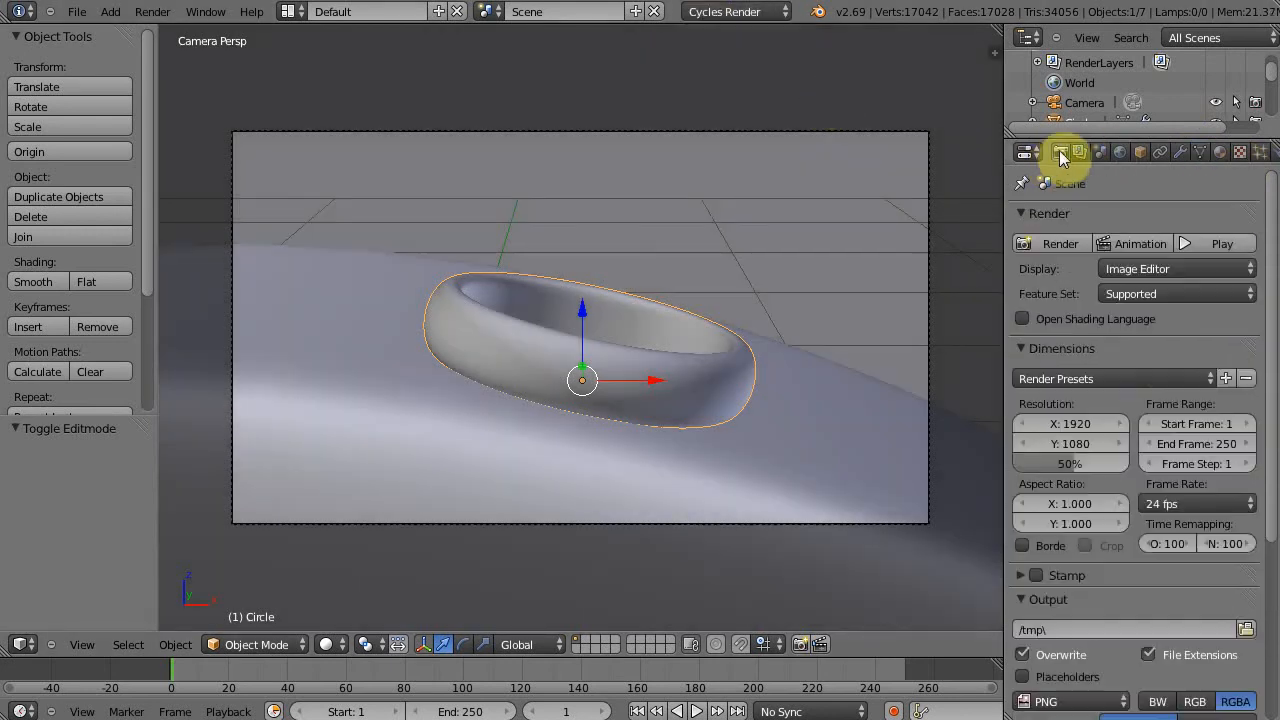
scroll(1160, 500, down, 7)
click(1021, 635)
Set the OpenGL render alpha to Transparent
click(1024, 687)
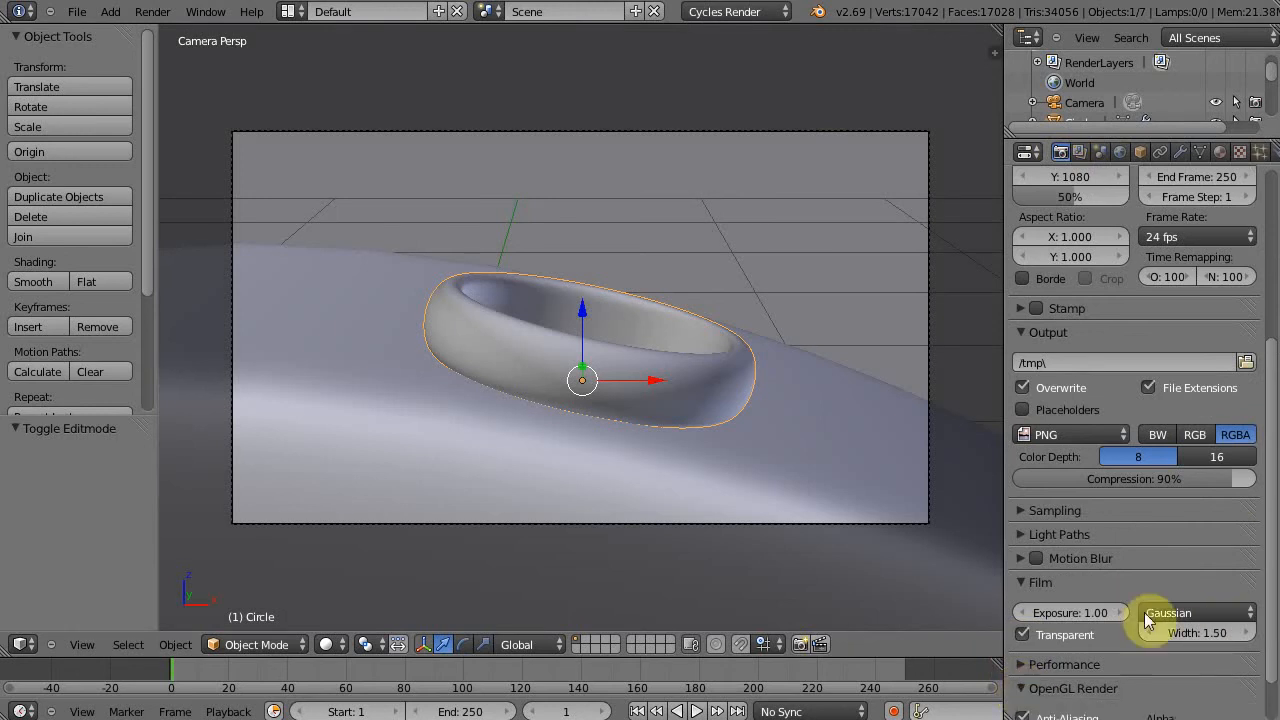
scroll(1185, 592, down, 2)
click(1186, 686)
click(1163, 642)
Set the Cycles samples to 150 for preview and 1000 for render
scroll(994, 504, up, 4)
scroll(708, 453, down, 1)
scroll(708, 444, down, 4)
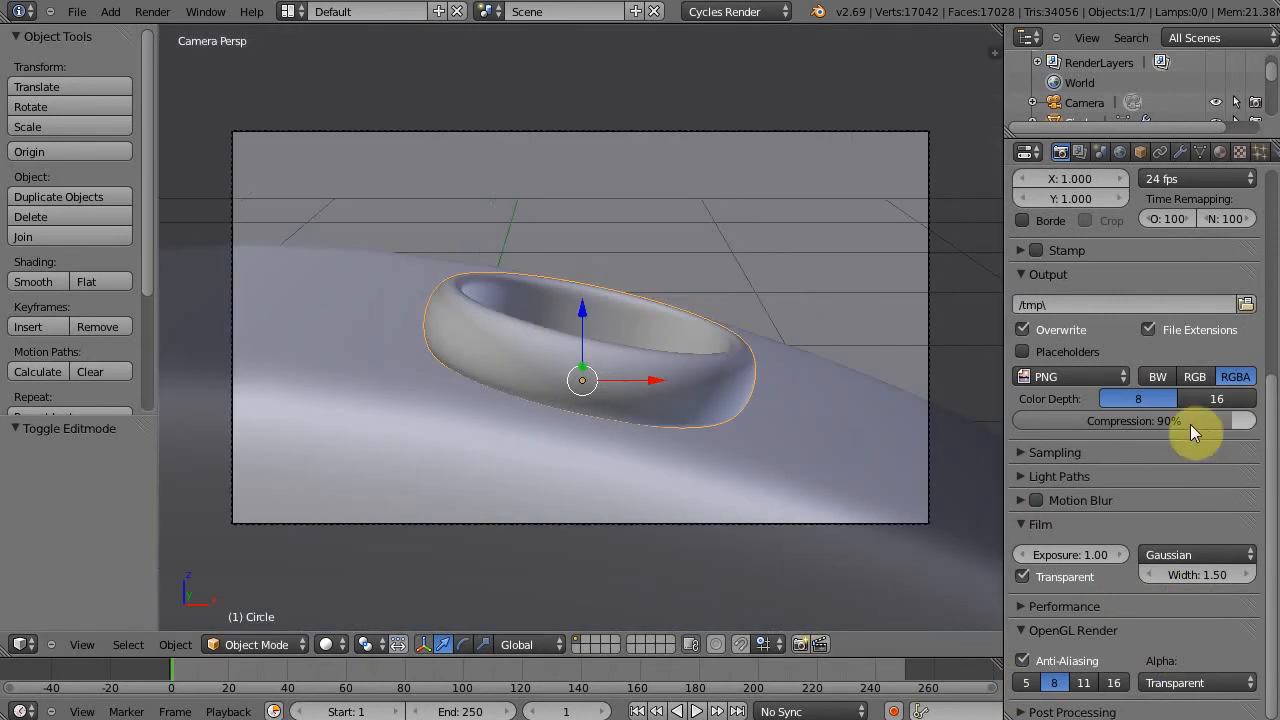
scroll(1170, 472, up, 6)
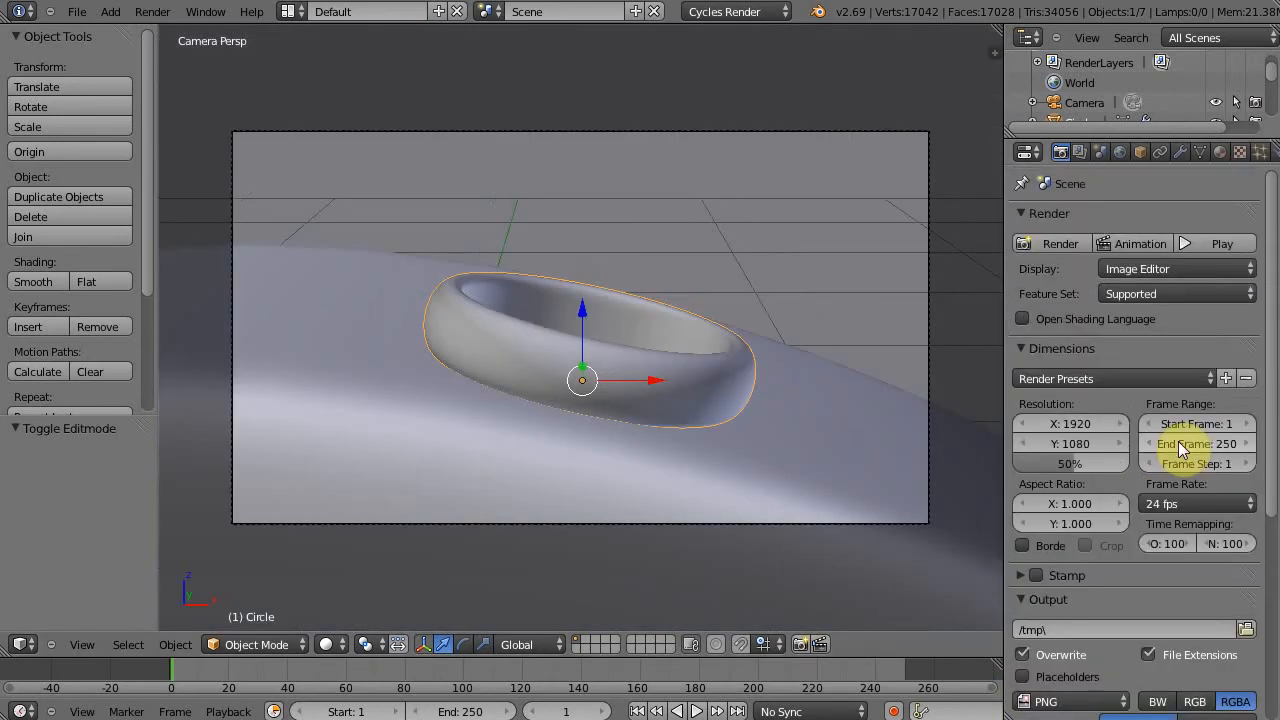
scroll(1167, 450, down, 3)
click(1032, 620)
scroll(1212, 525, down, 5)
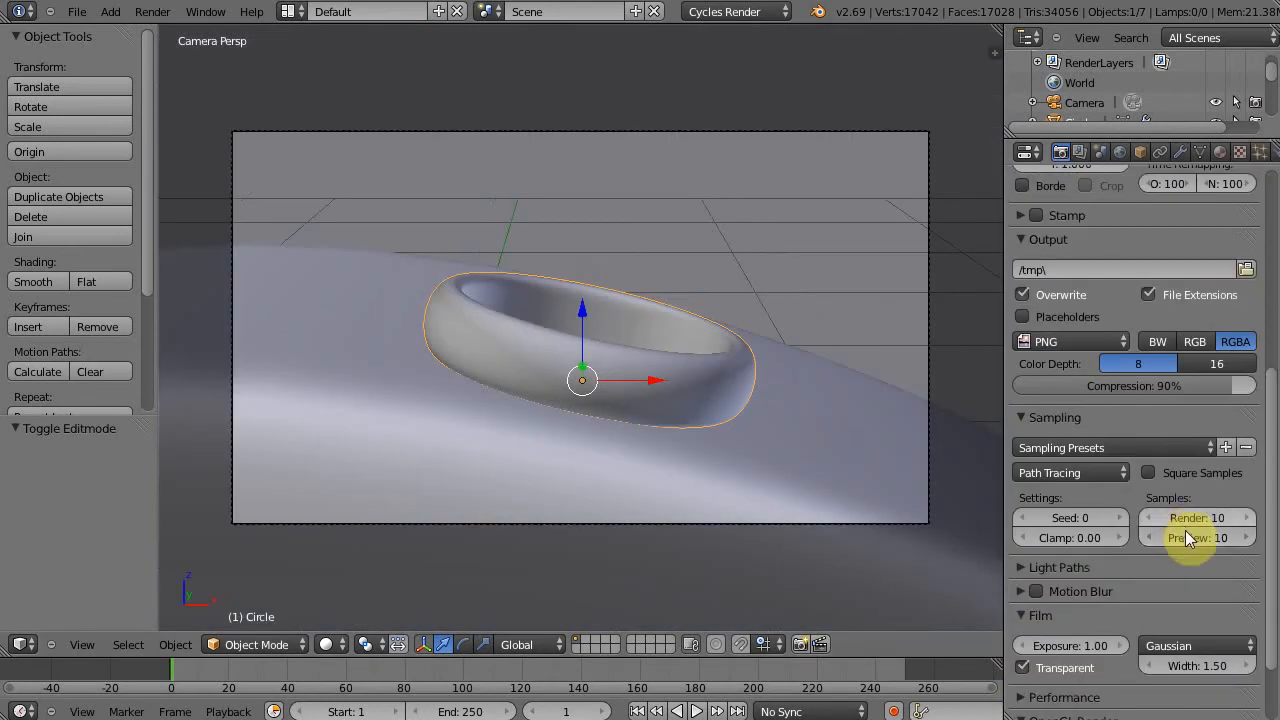
click(1193, 544)
text(150)
key(Return)
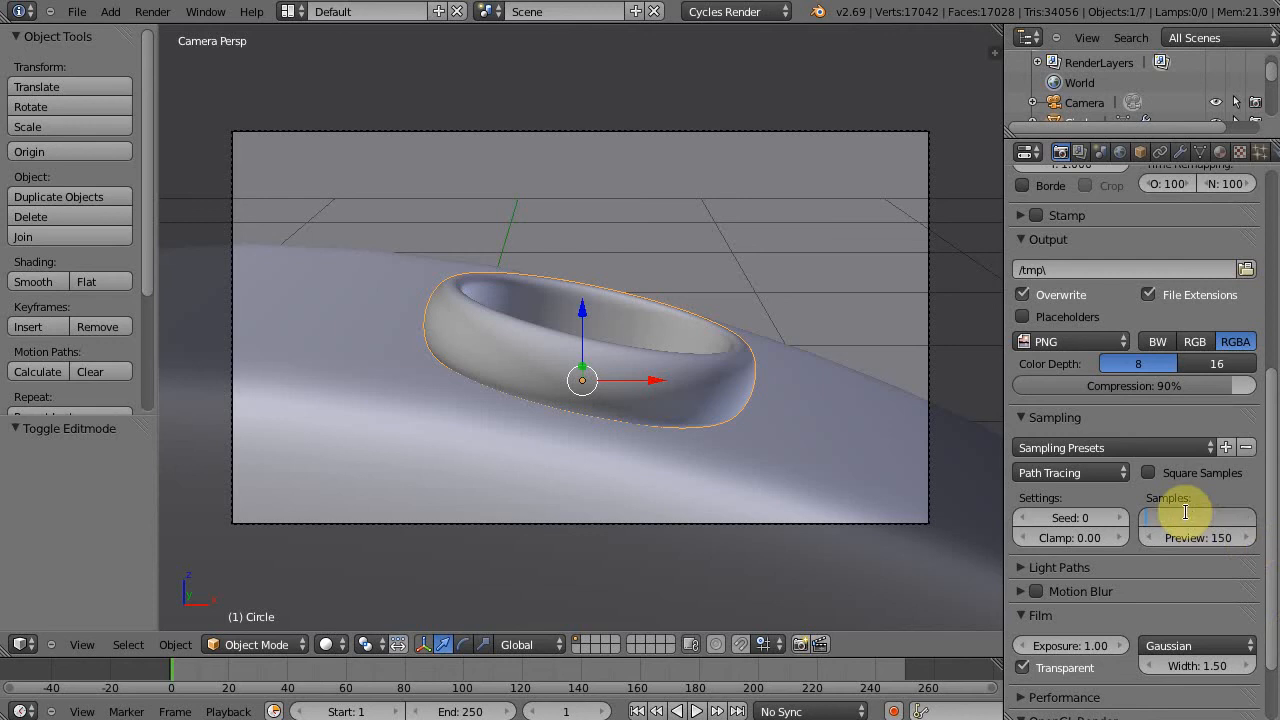
key(Return)
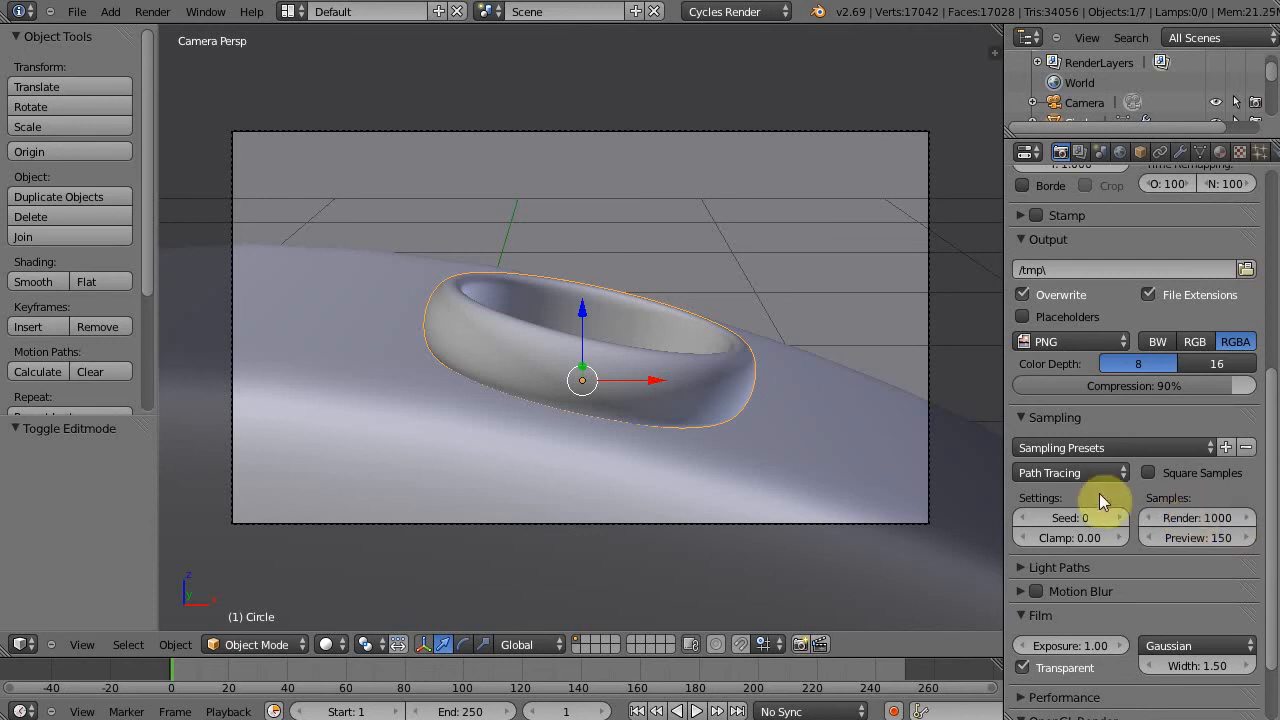
Set the compute device to CUDA in the user preferences and close the preferences
scroll(1060, 537, up, 2)
scroll(1060, 537, up, 7)
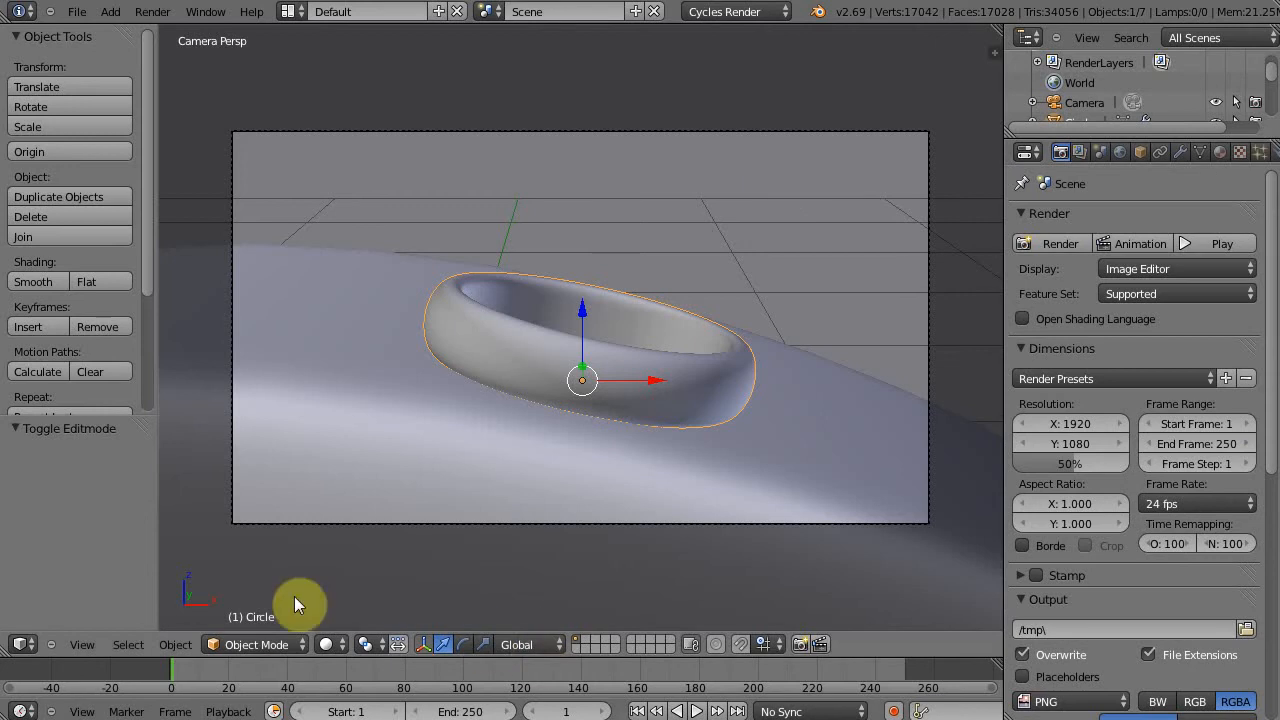
click(80, 14)
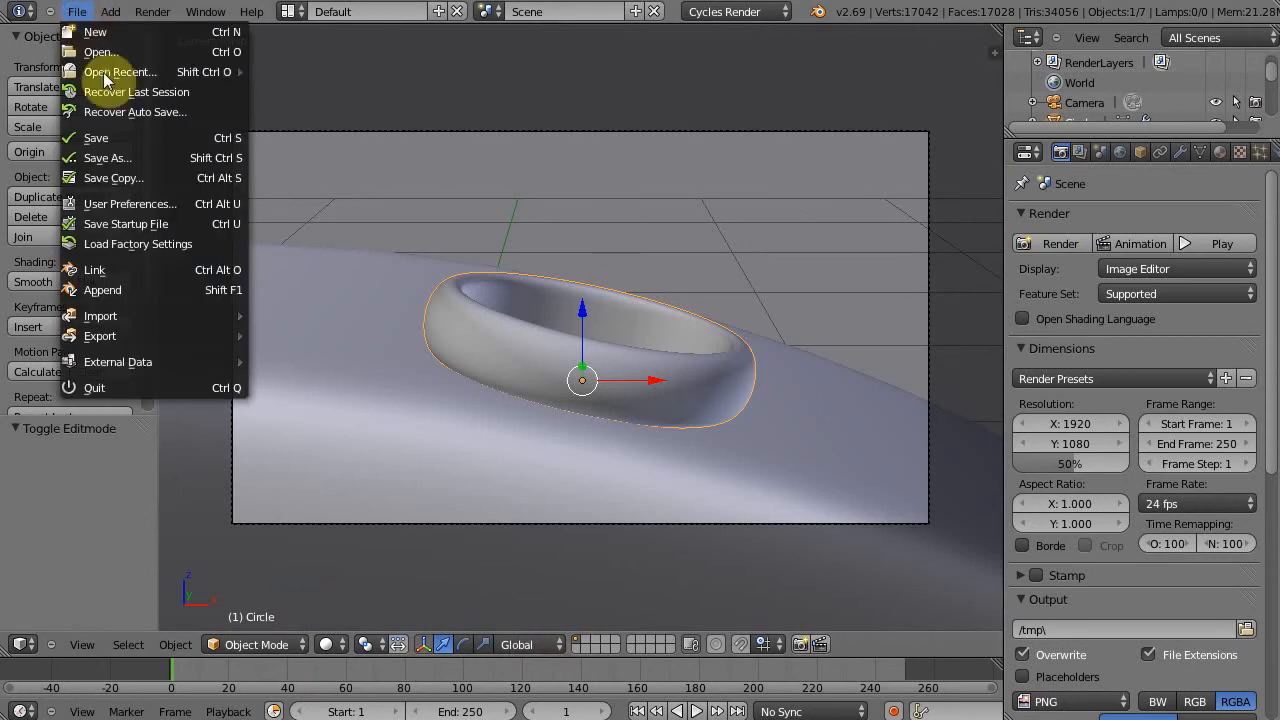
click(132, 207)
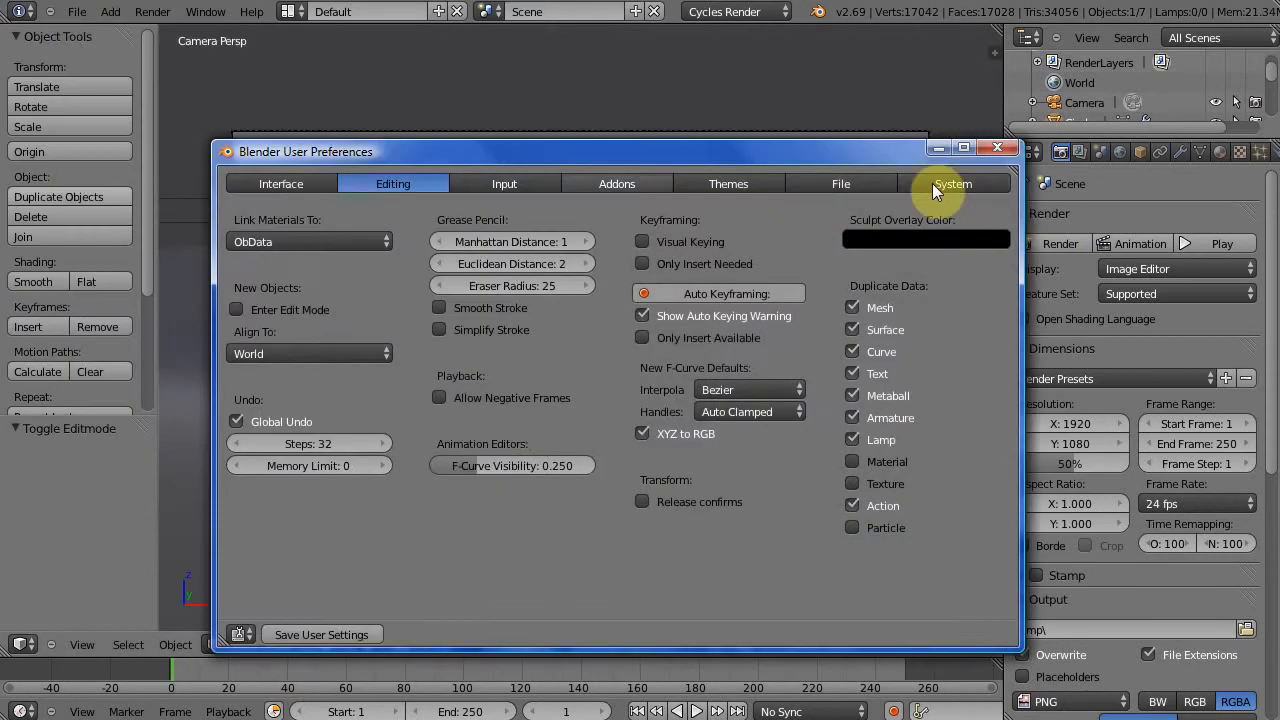
click(910, 185)
click(376, 576)
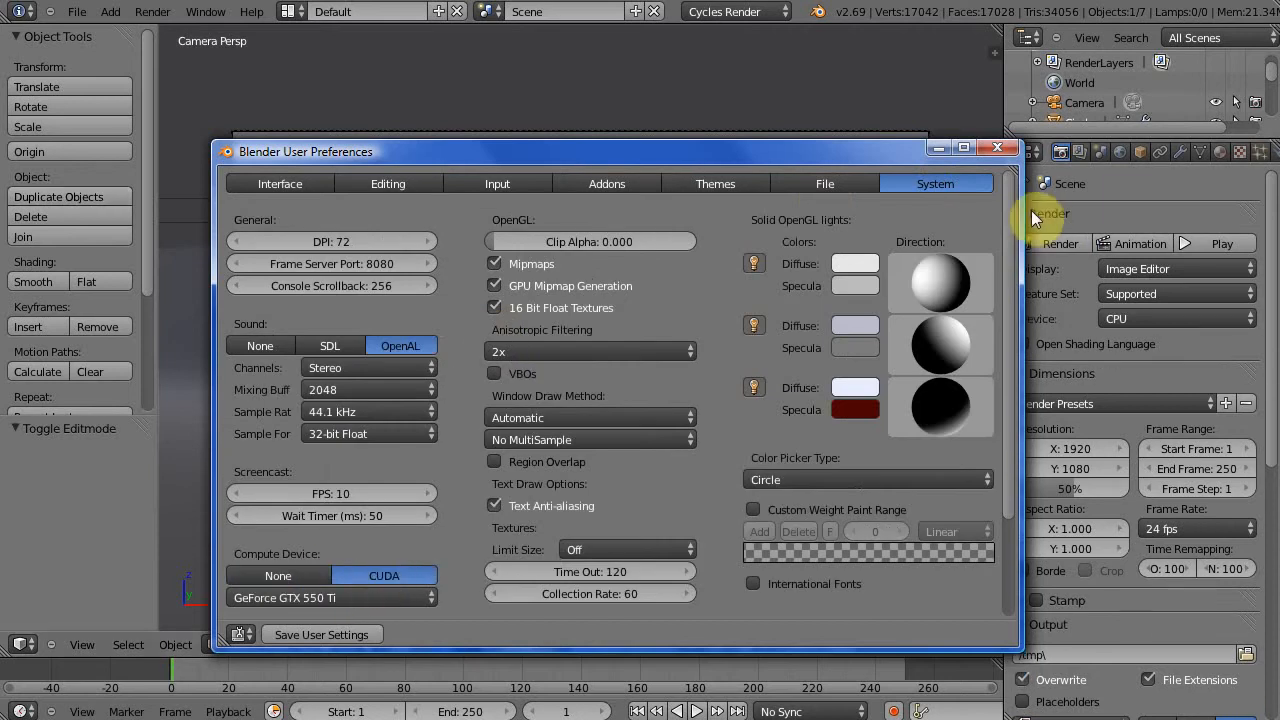
click(997, 148)
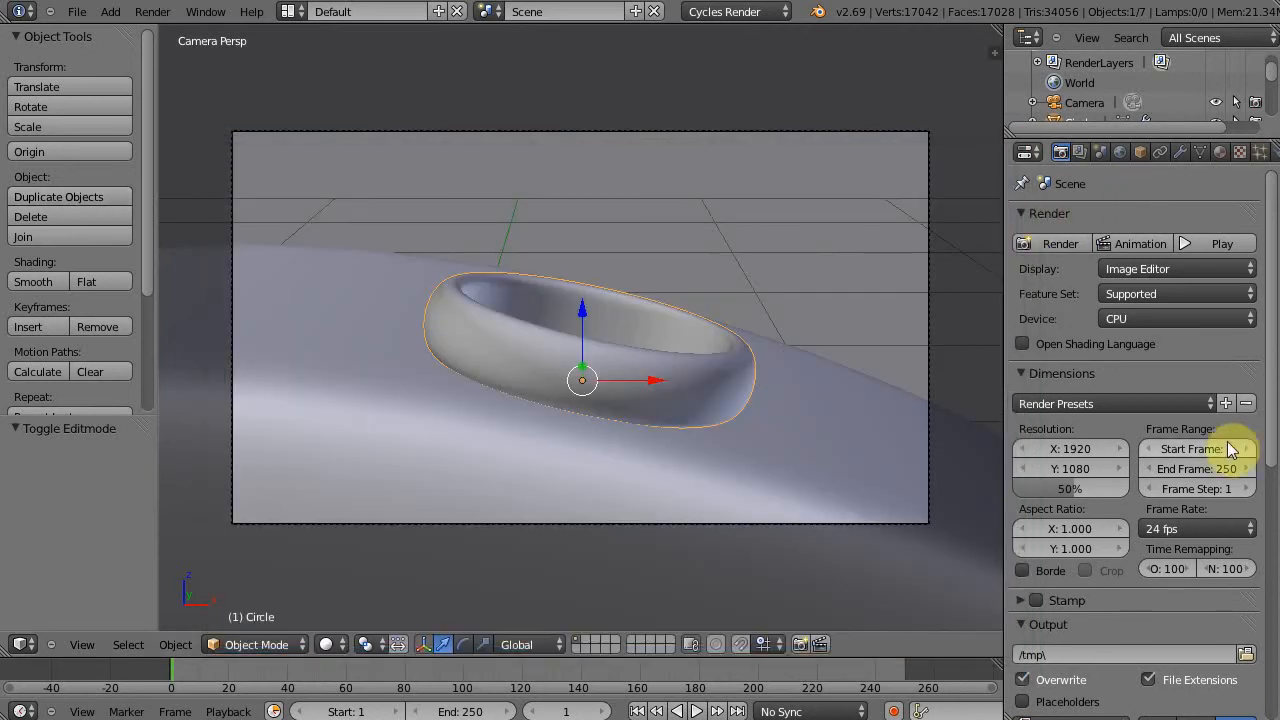
Set the Cycles render device to GPU Compute and display the camera view in Rendered shading
click(1120, 319)
click(1139, 278)
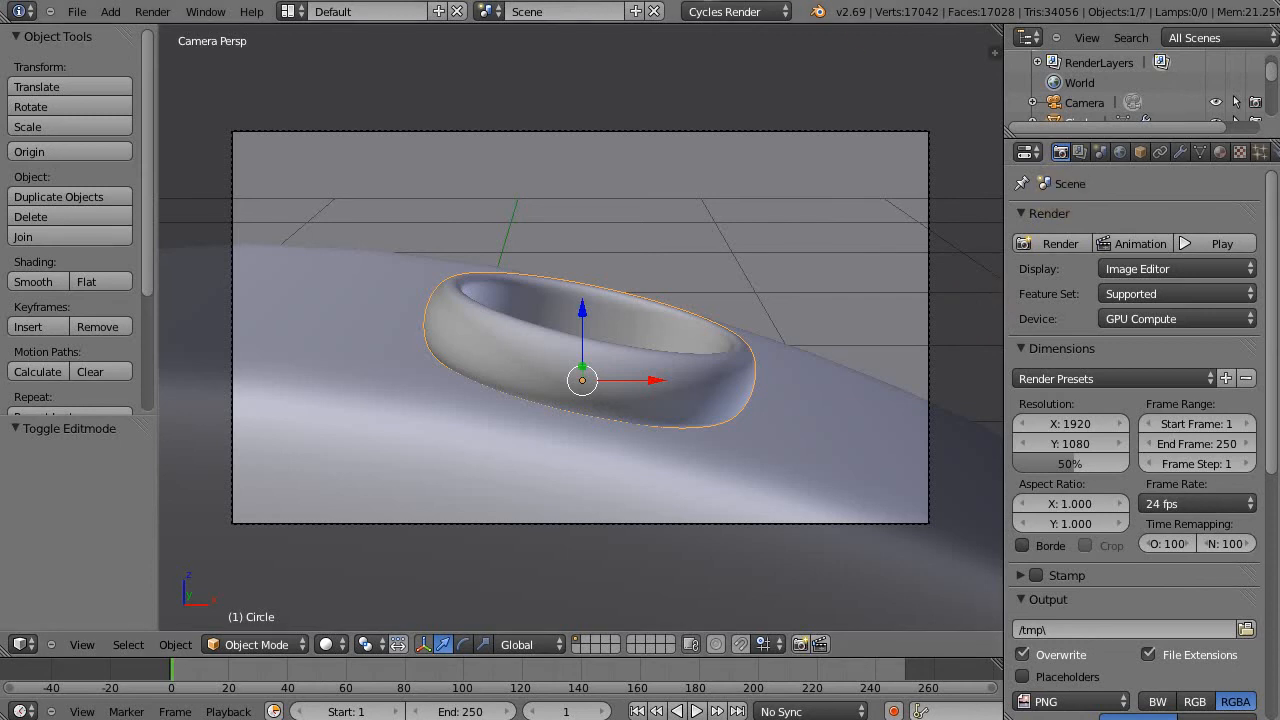
drag(1268, 205, 1251, 266)
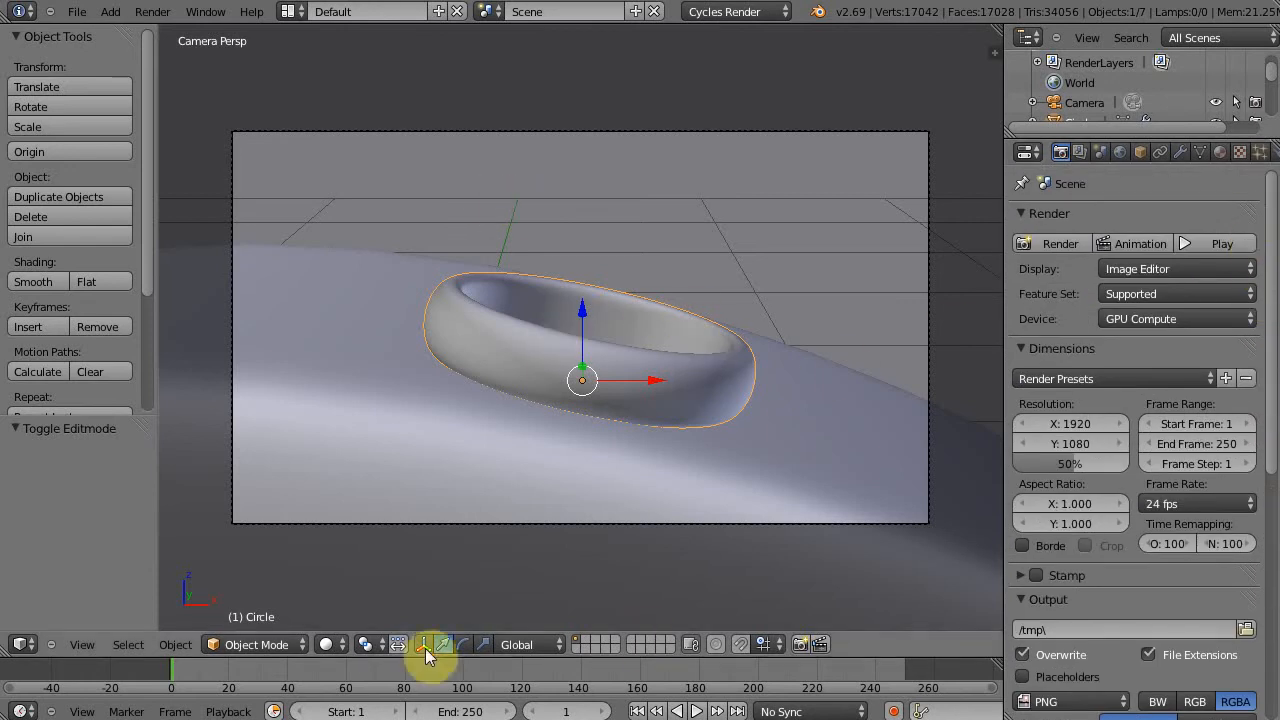
click(327, 644)
click(385, 513)
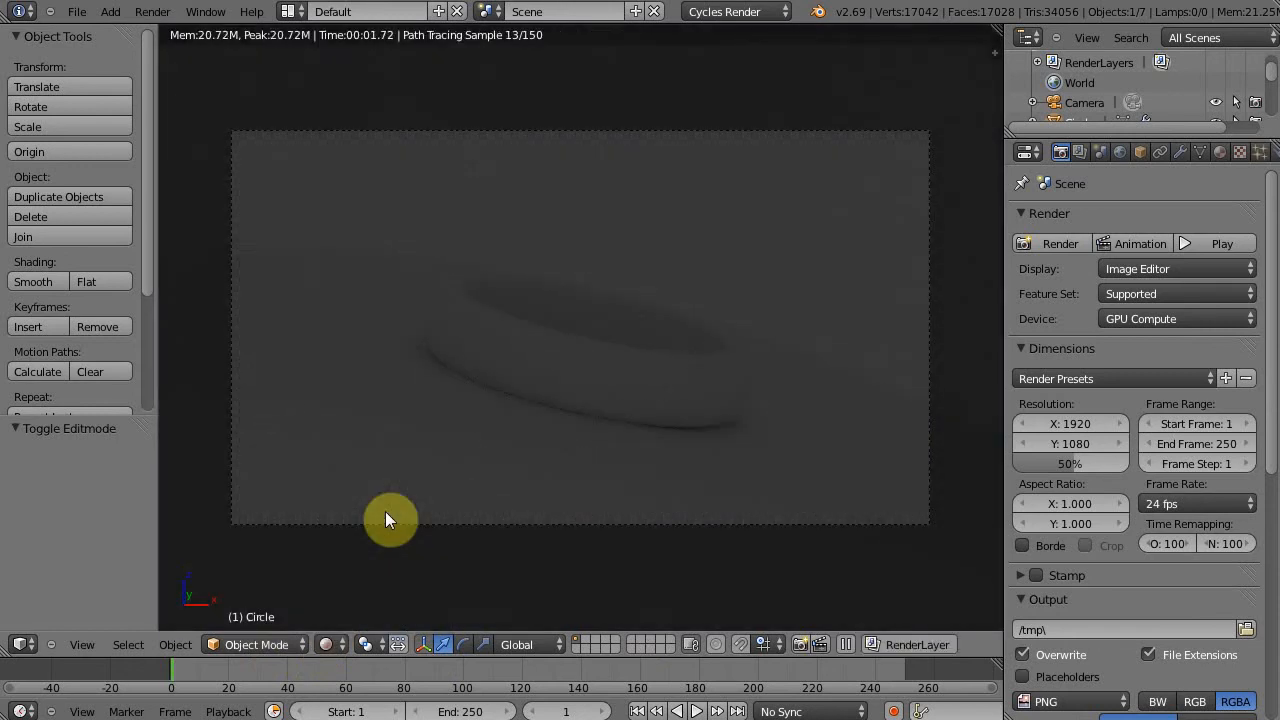
Enable nodes for the world surface and set the background strength to 0
click(1120, 151)
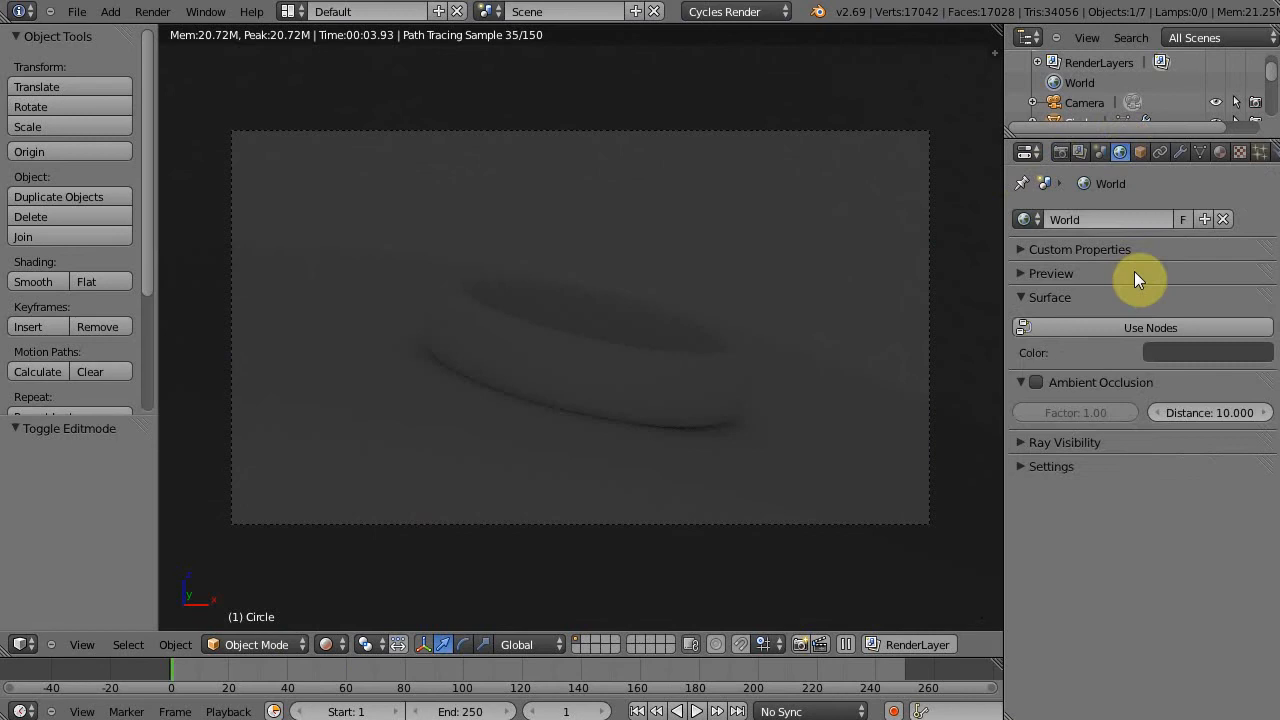
click(1146, 328)
drag(1253, 388, 96, 483)
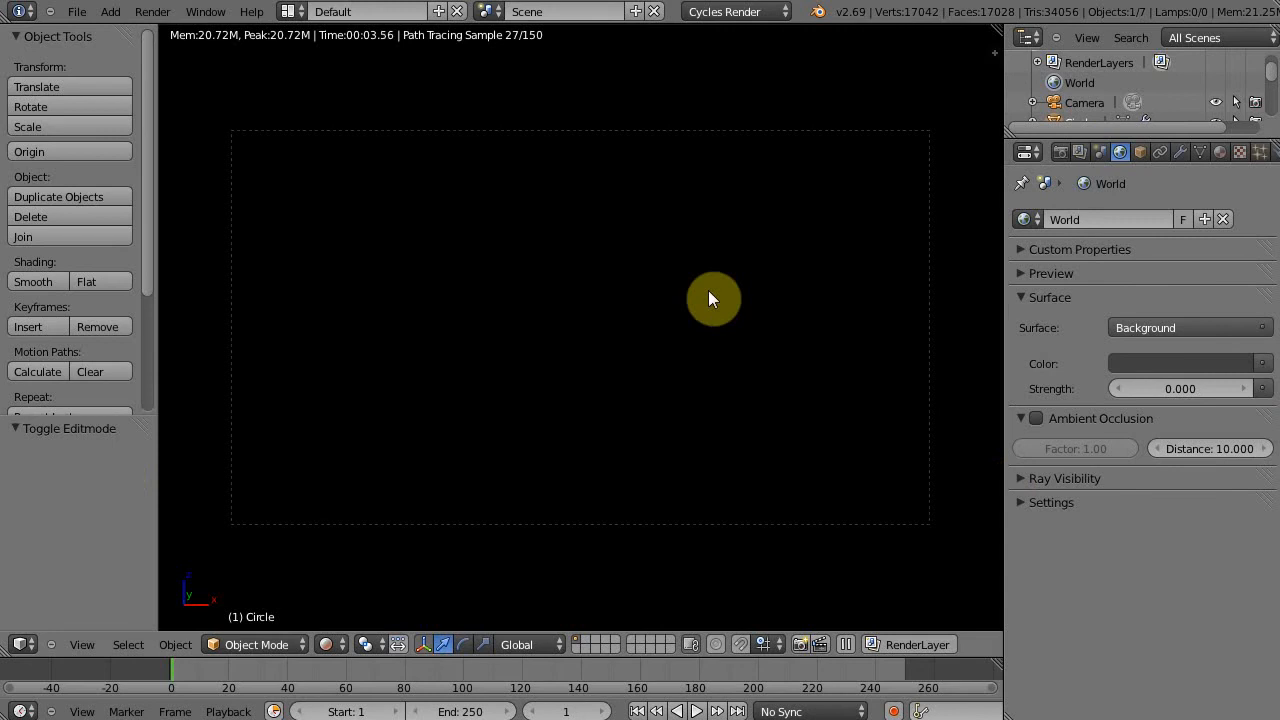
Raise and rescale the small light plane beside the ring, and shift it about -0.51 along Y
key(shift+z)
key(KP_7)
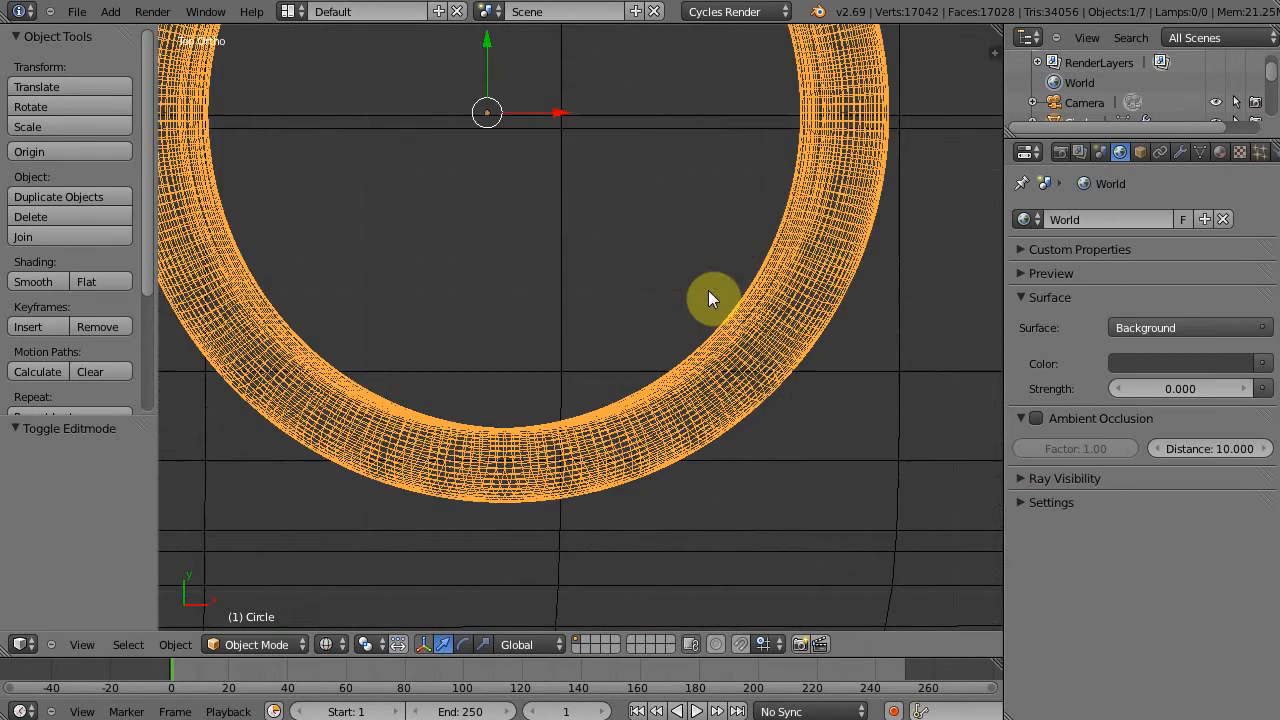
scroll(636, 266, down, 8)
right_click(645, 350)
middle_drag(680, 433, 469, 270)
drag(549, 173, 546, 58)
key(s)
click(658, 182)
drag(607, 89, 573, 99)
Give the small plane a new material named Reflection Light with an Emission surface of strength 4
click(1219, 151)
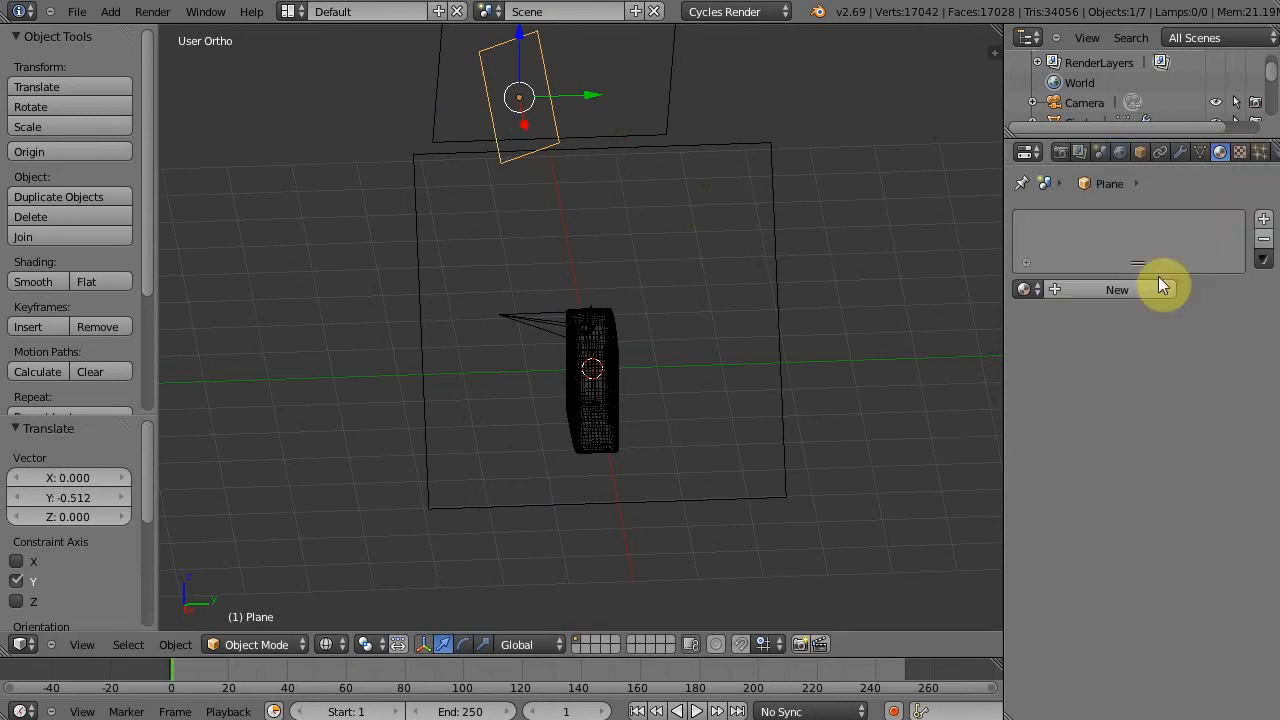
click(1116, 291)
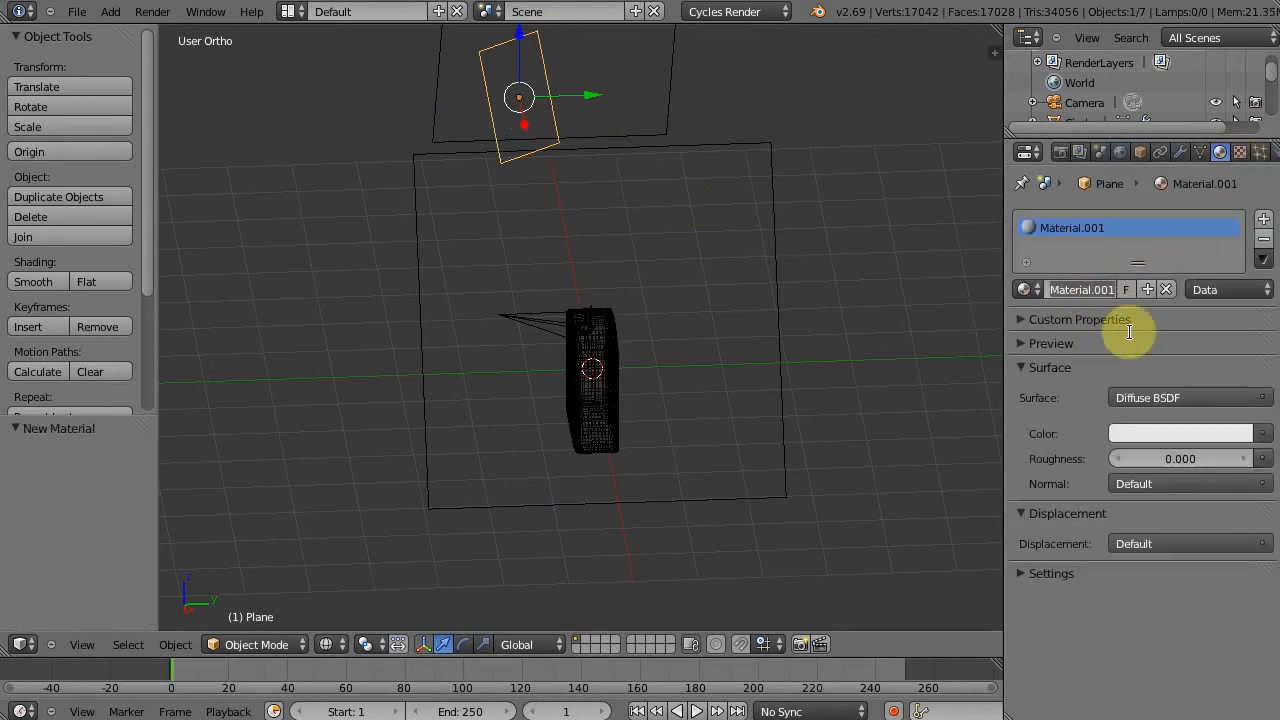
text(Reflection)
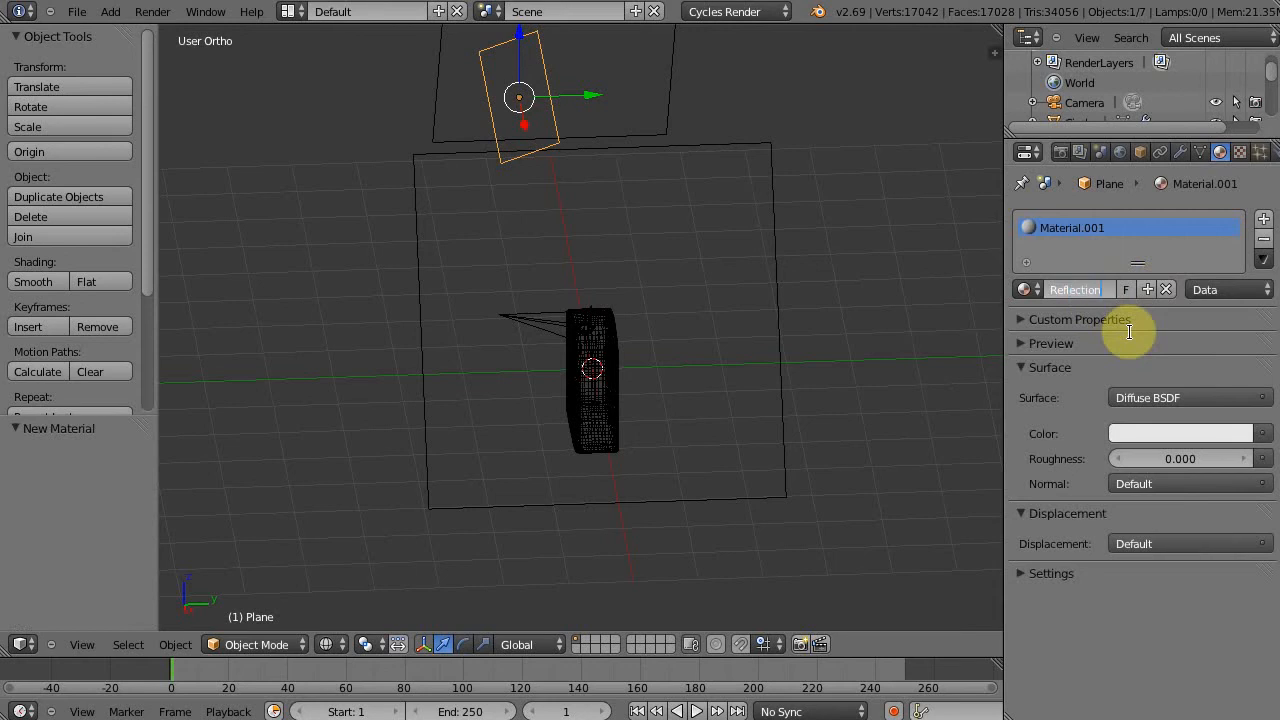
key(Return)
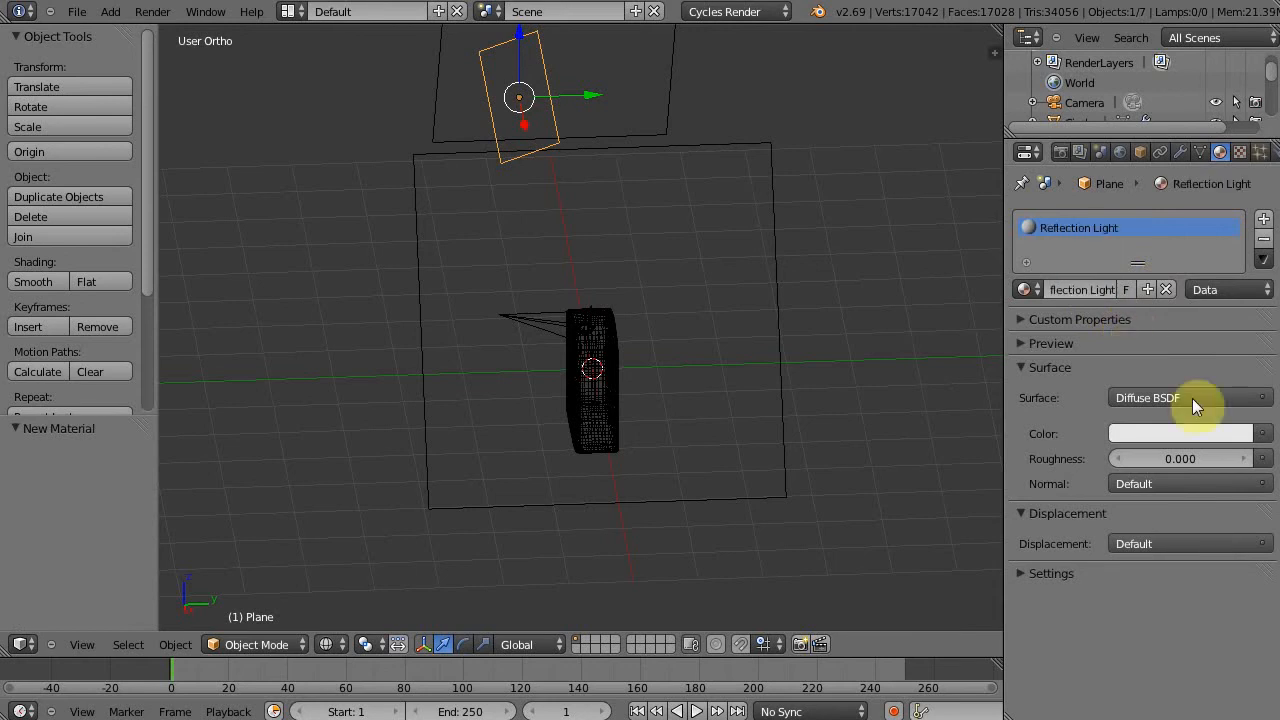
click(1114, 398)
click(1040, 335)
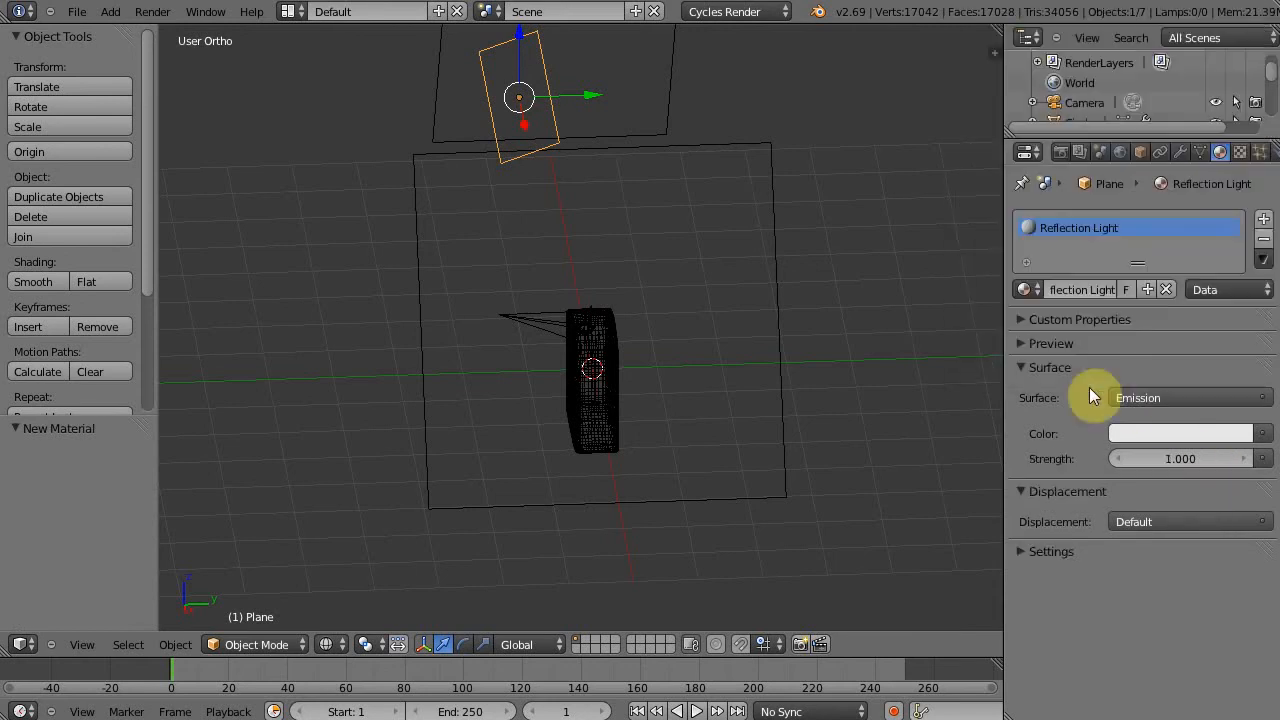
click(1169, 459)
text(4)
key(Return)
Split the 3D view in two and show the camera view in Rendered shading in the new one
drag(990, 28, 488, 58)
key(KP_5)
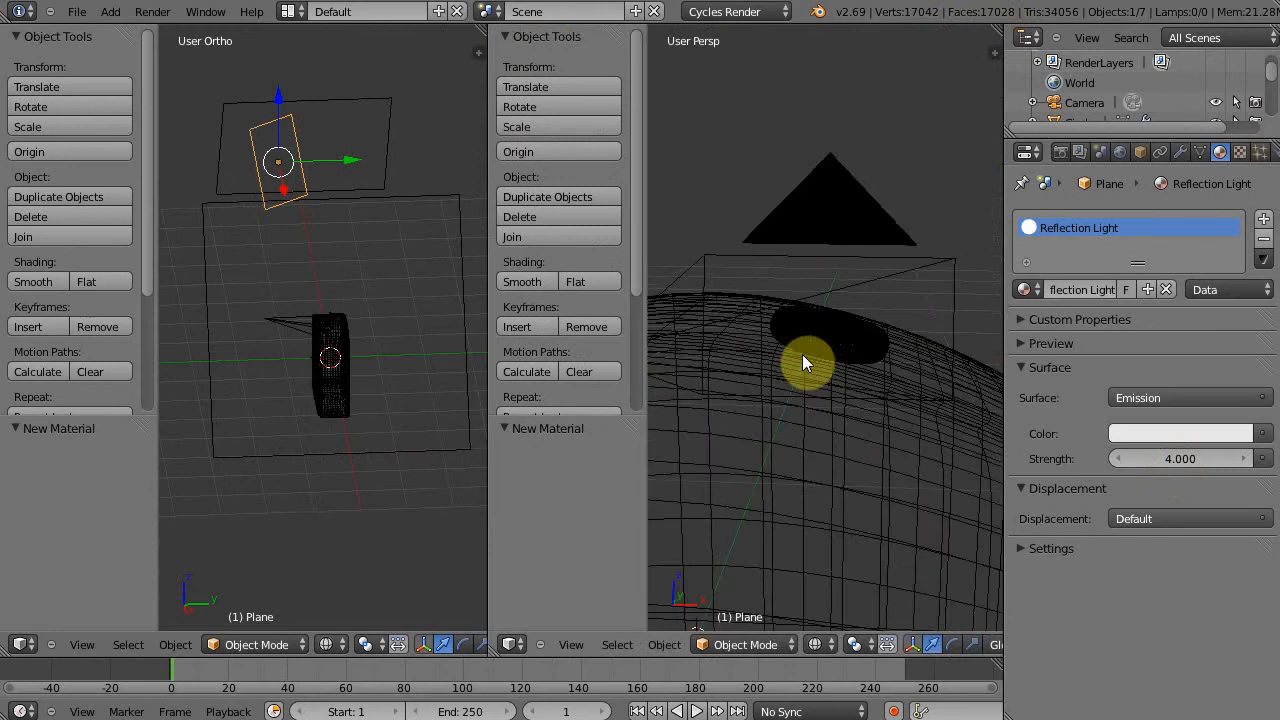
key(KP_0)
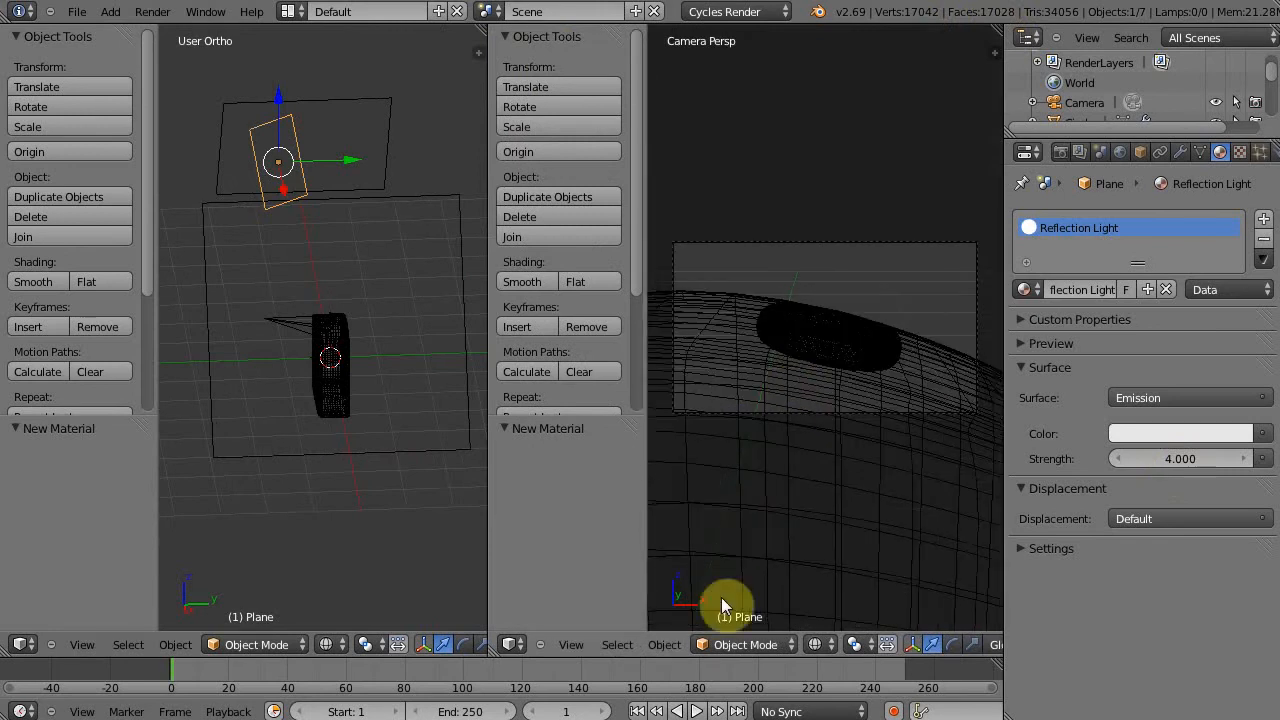
click(815, 645)
click(850, 512)
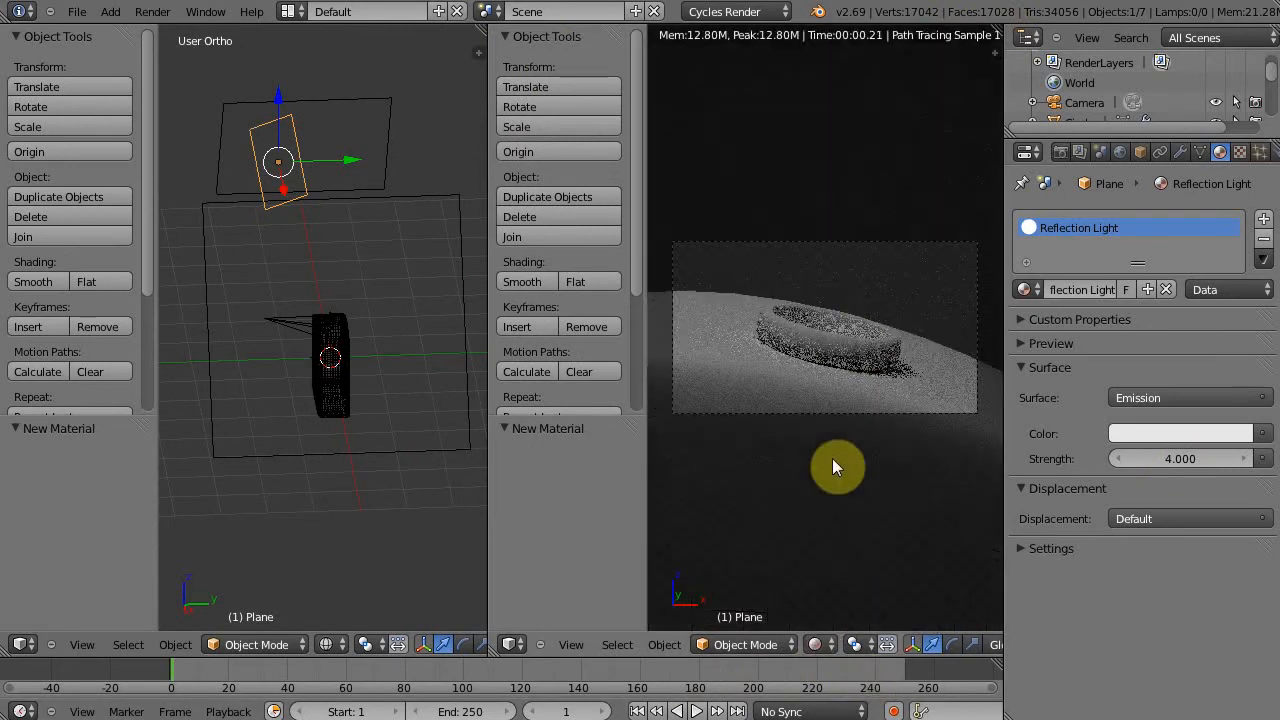
Give Plane.001 a new material named fill light with an Emission surface
right_click(344, 100)
click(1125, 292)
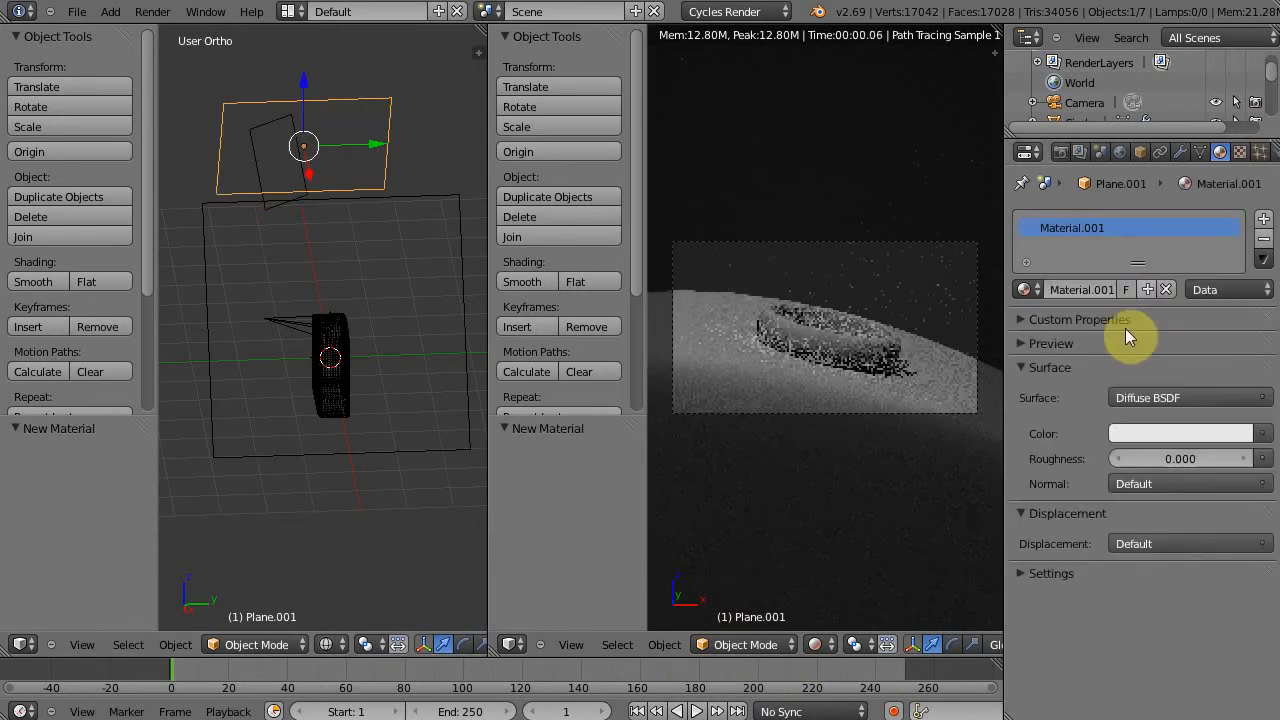
click(1085, 288)
text(fill light)
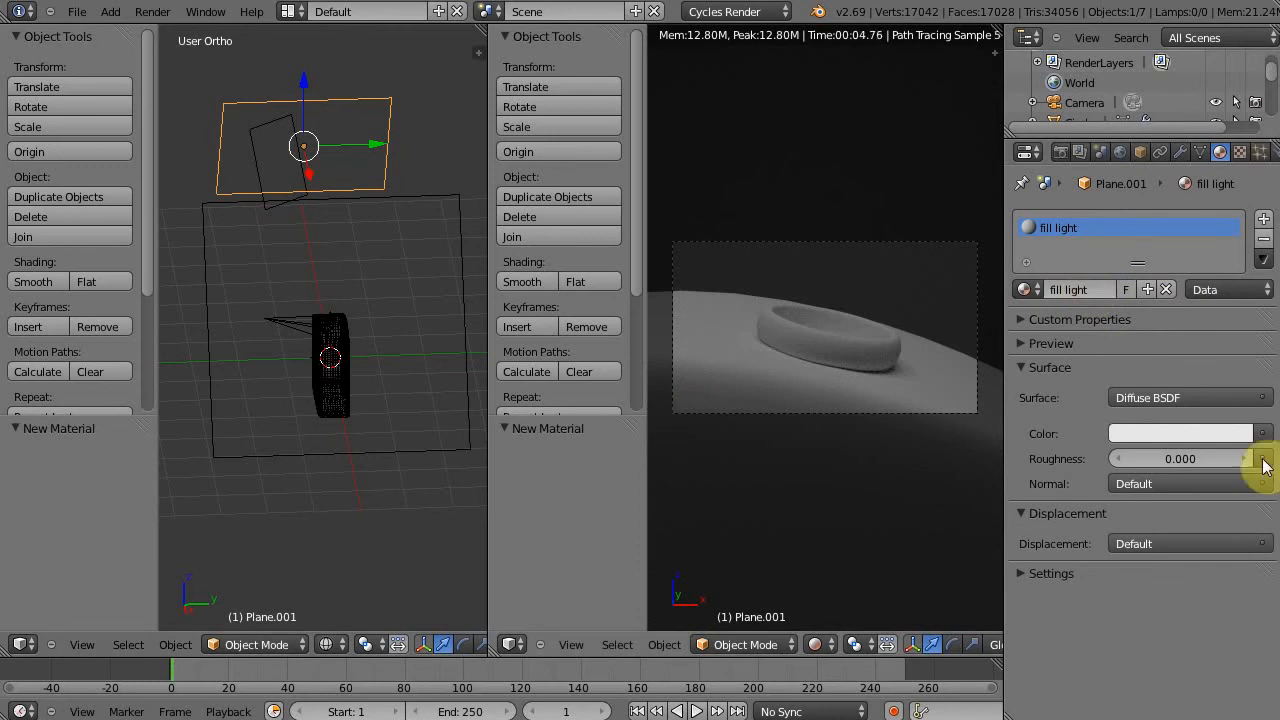
click(1184, 399)
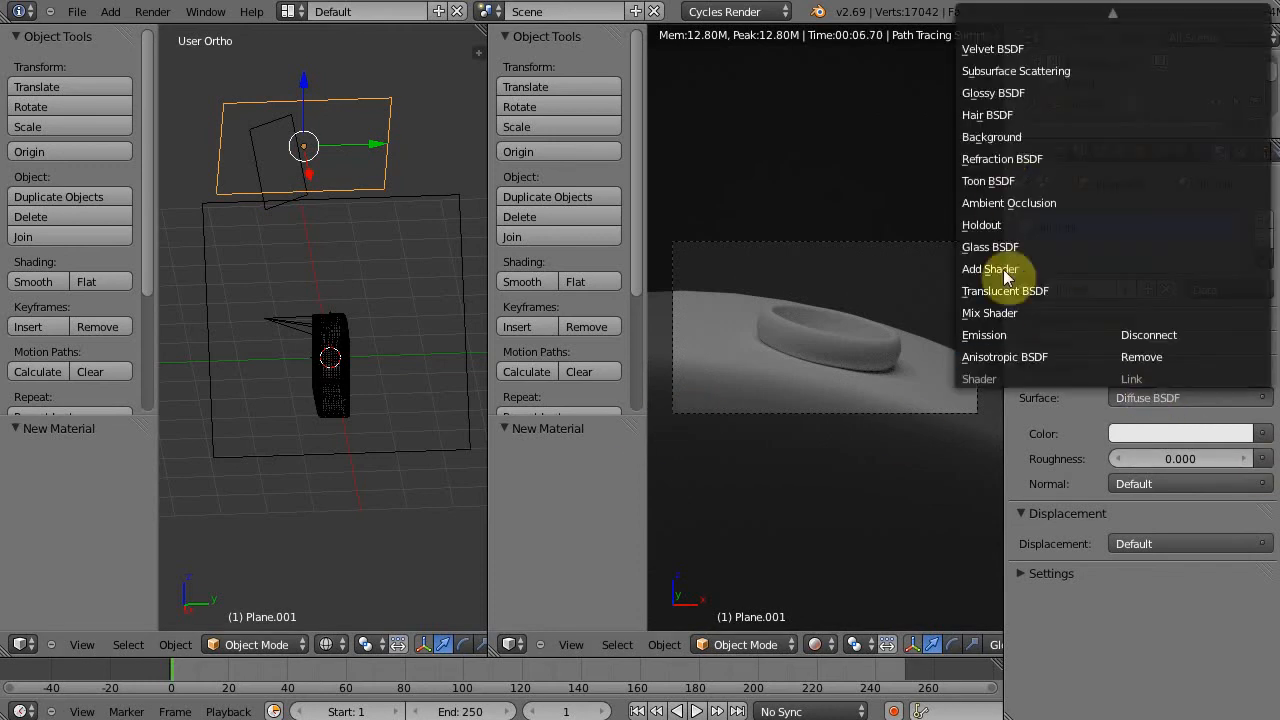
click(999, 335)
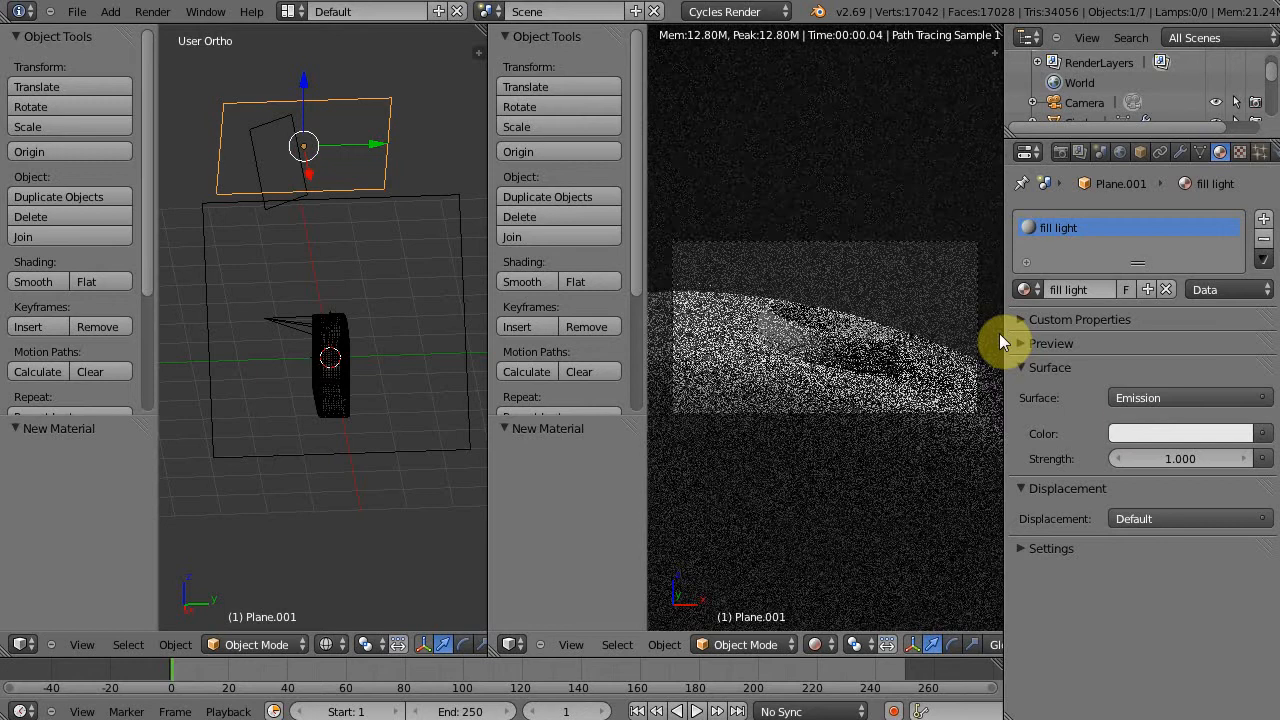
Set the fill light's emission strength to 7 and tint its colour pale blue
click(1168, 457)
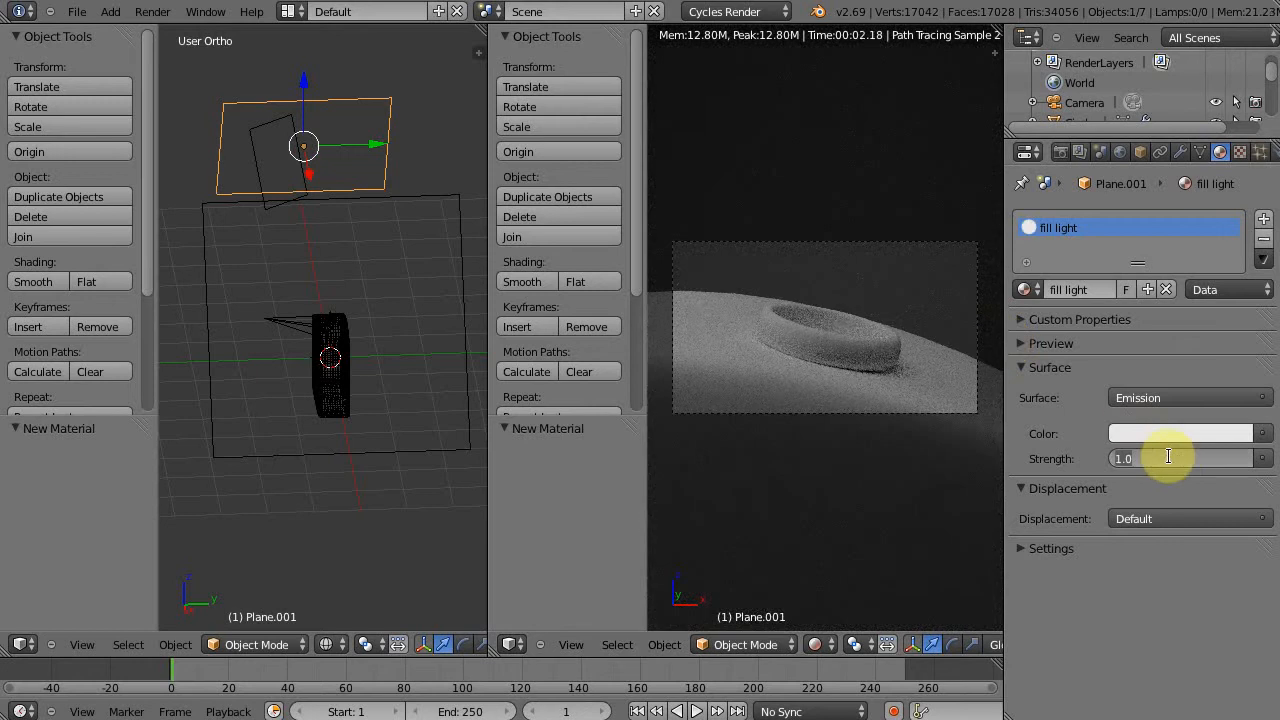
text(7)
key(Return)
click(1180, 430)
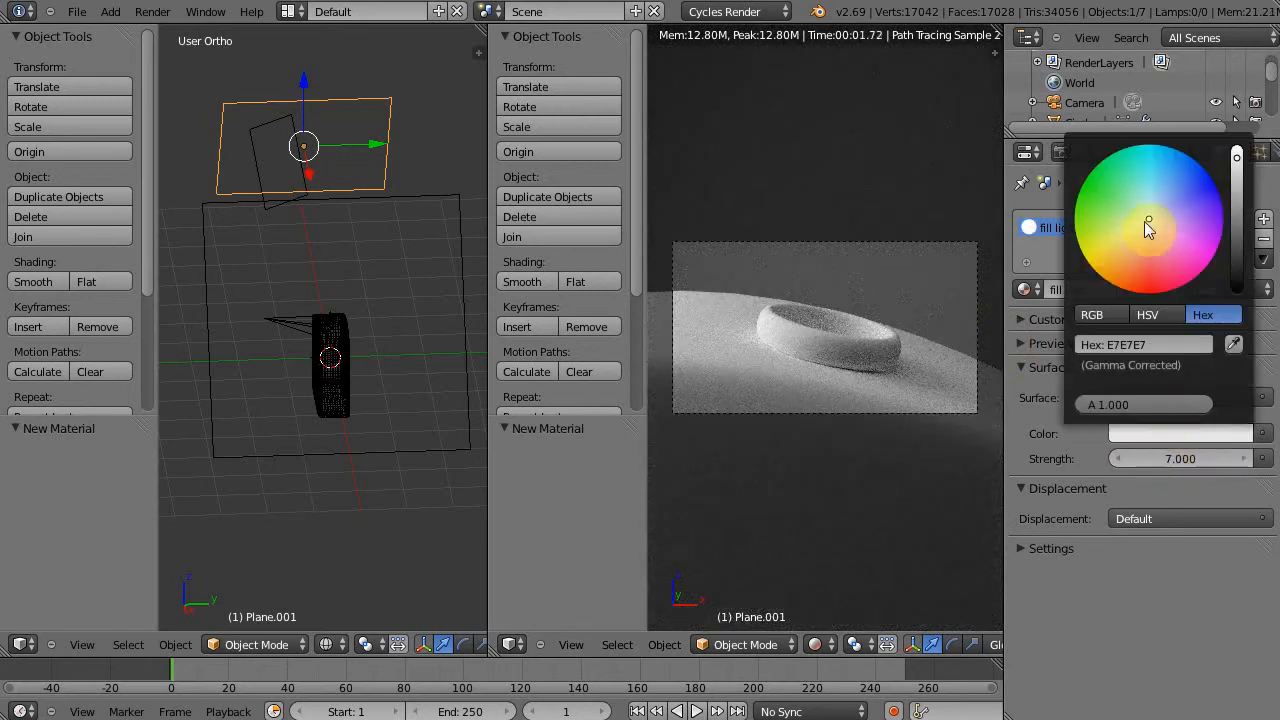
drag(1157, 208, 1162, 206)
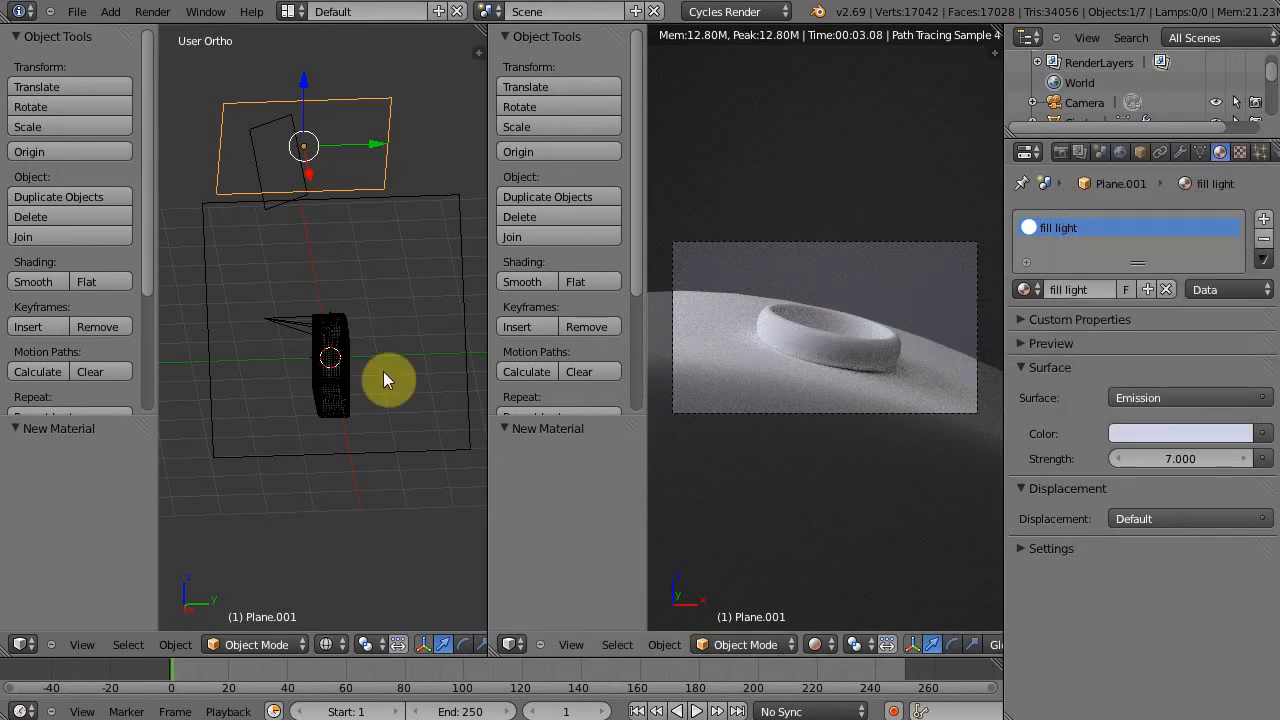
Give Plane.002 beside the ring a new material named key light with an Emission surface
right_click(425, 195)
click(1115, 293)
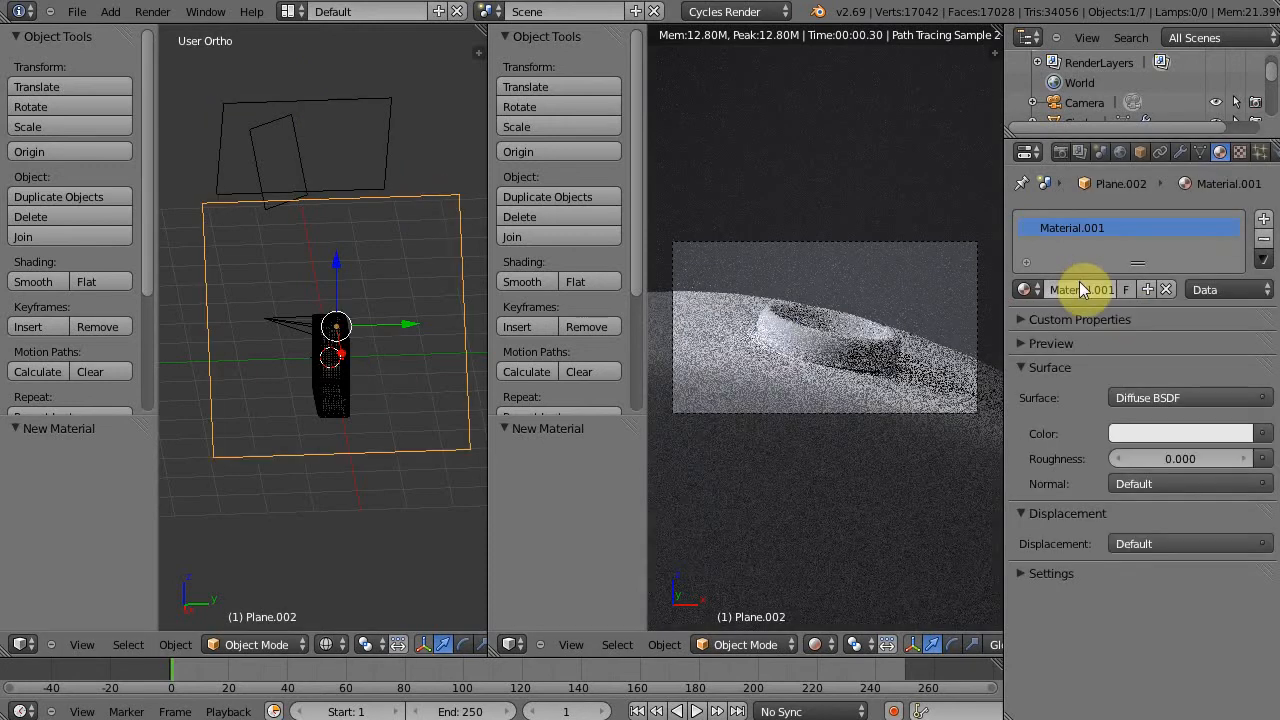
click(1093, 291)
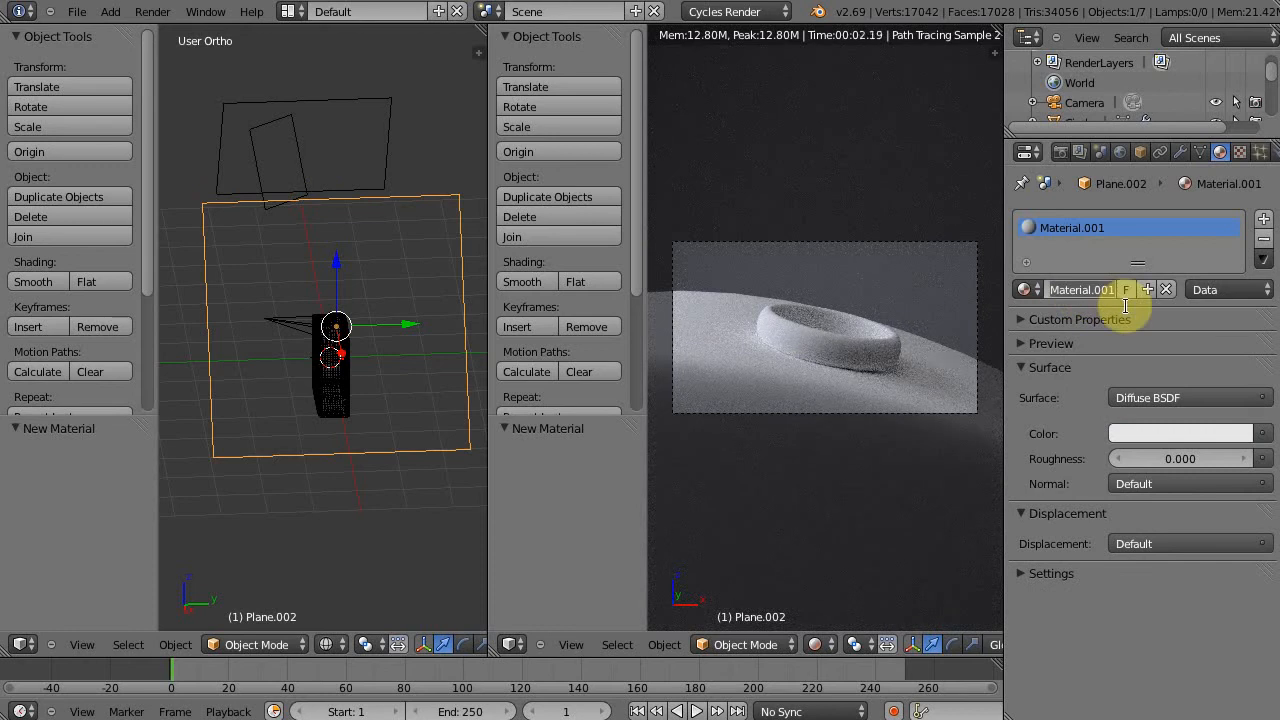
text(key light)
key(Return)
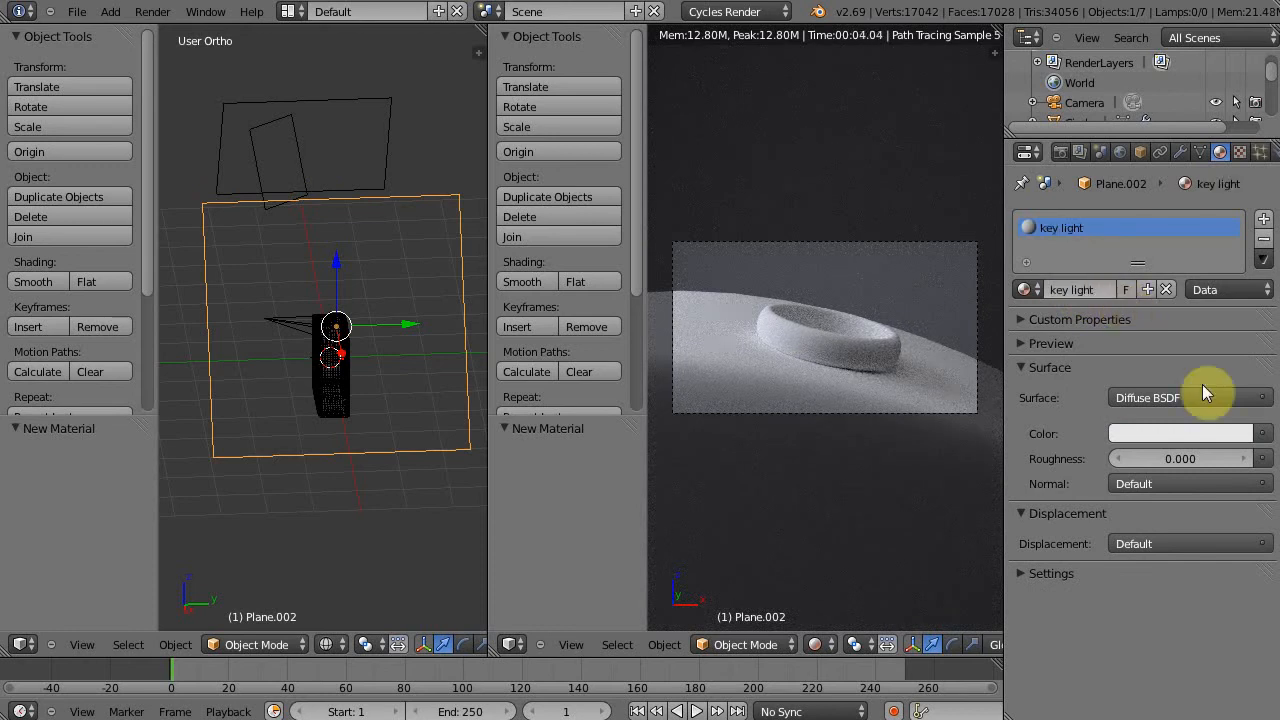
click(1190, 390)
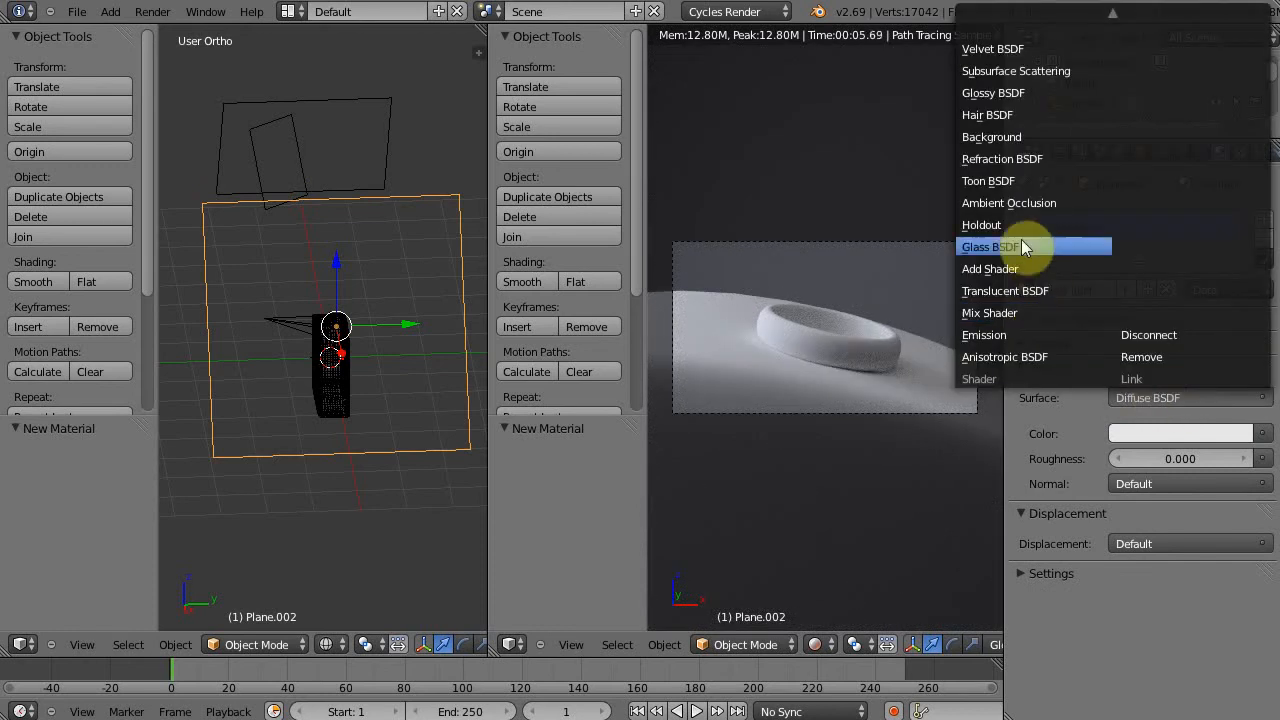
click(1000, 331)
Tint the key light's emission colour pale yellow and set its strength to 7
click(1160, 430)
click(1135, 229)
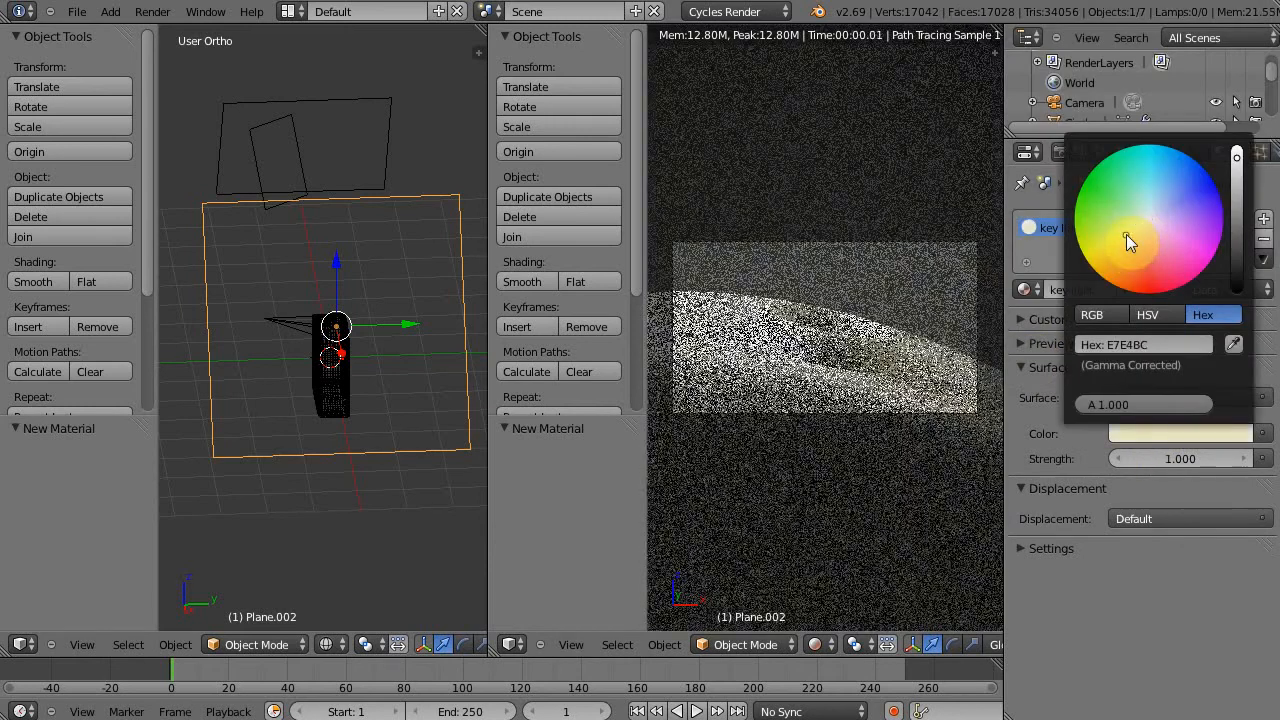
click(1177, 458)
text(7)
key(Return)
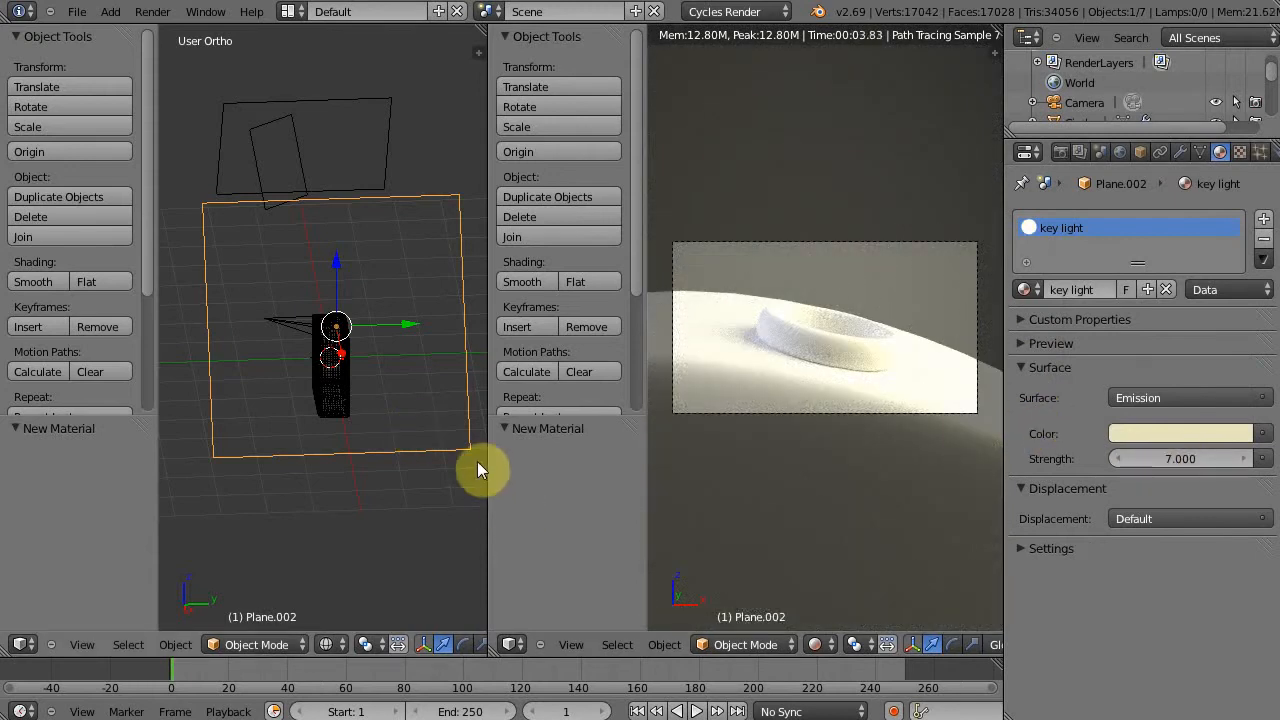
Scale the key light plane down to about 0.36 and the fill light plane to about 0.55 of their sizes
key(s)
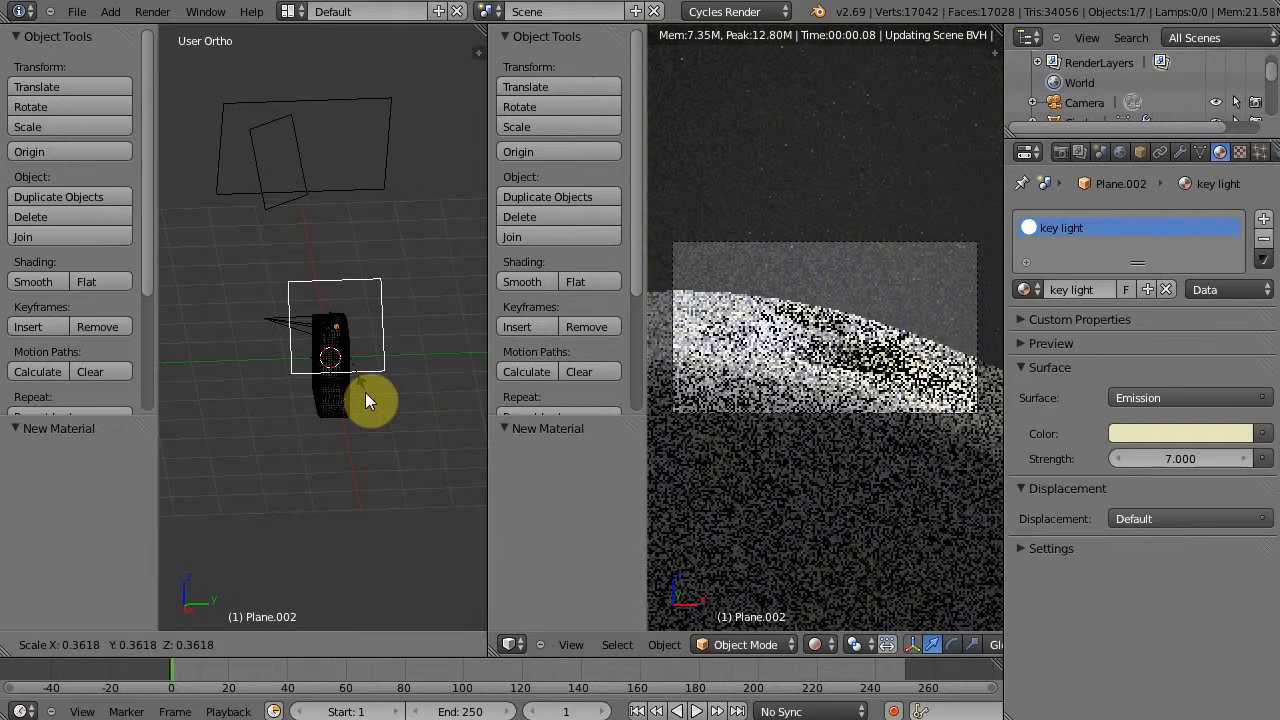
click(365, 392)
right_click(366, 149)
key(s)
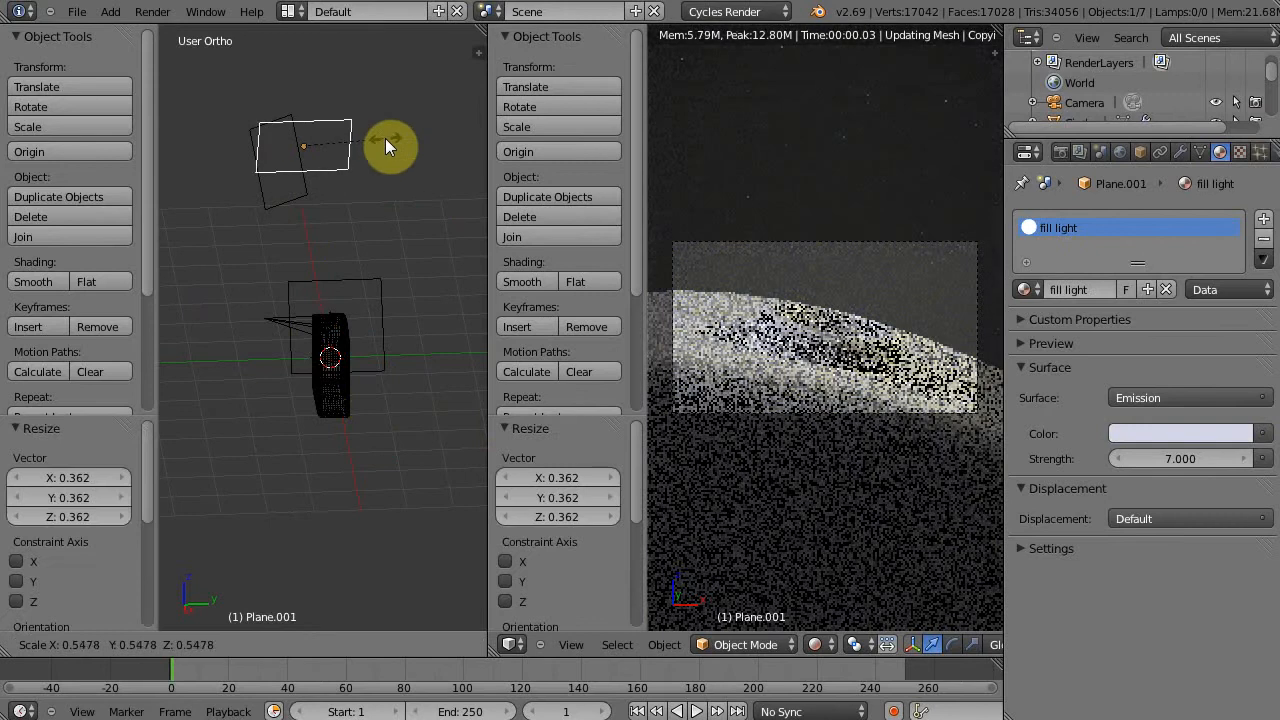
click(385, 138)
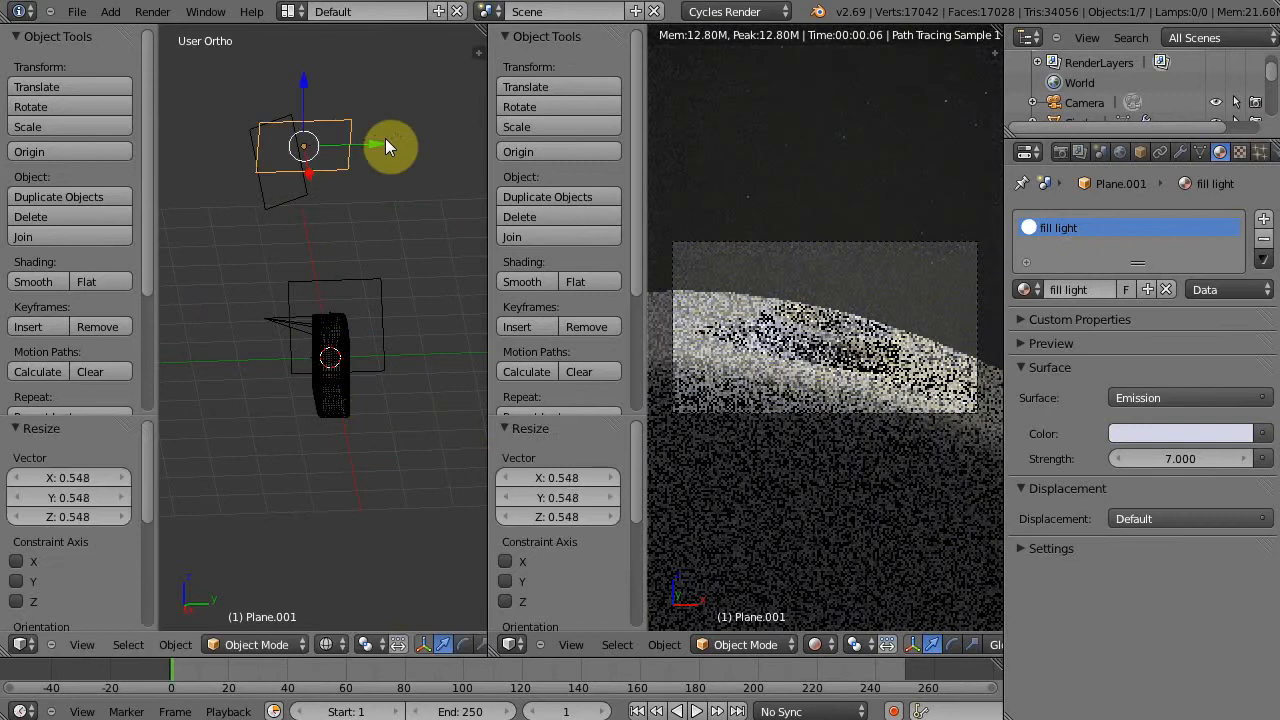
Enlarge the key light plane by a factor of about 1.31, and once more by about 1.08
right_click(385, 339)
key(s)
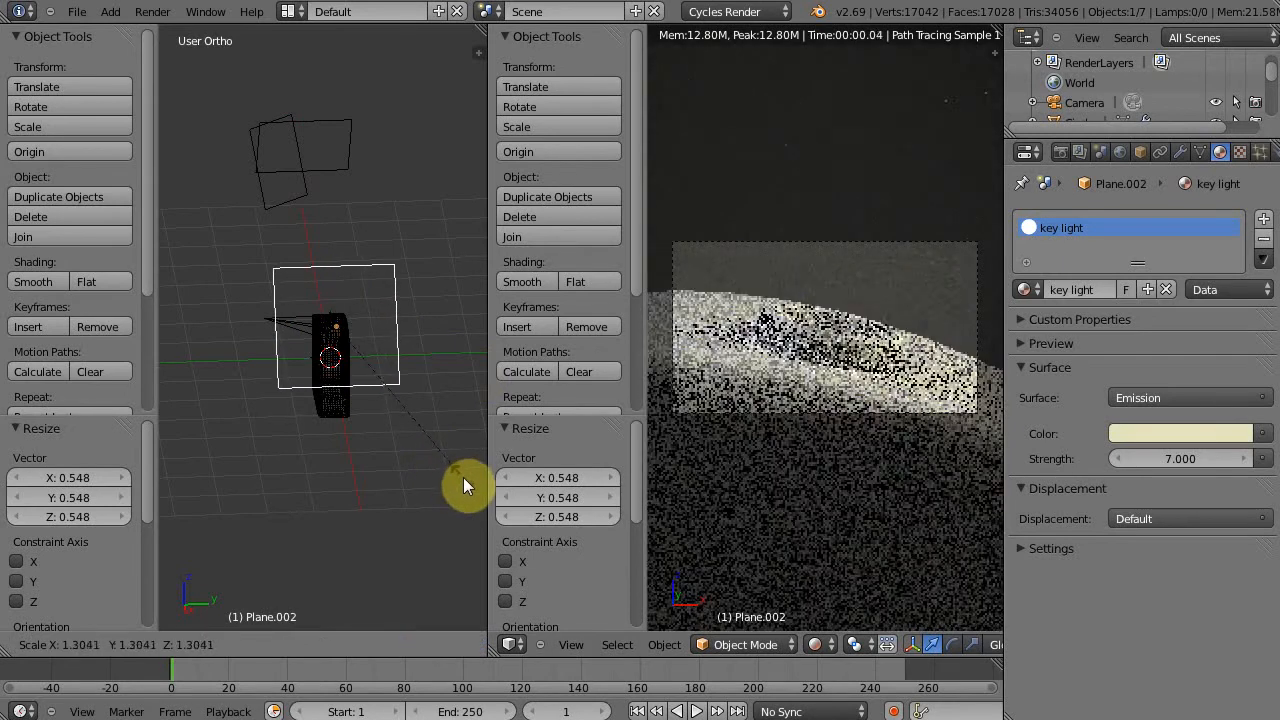
click(463, 475)
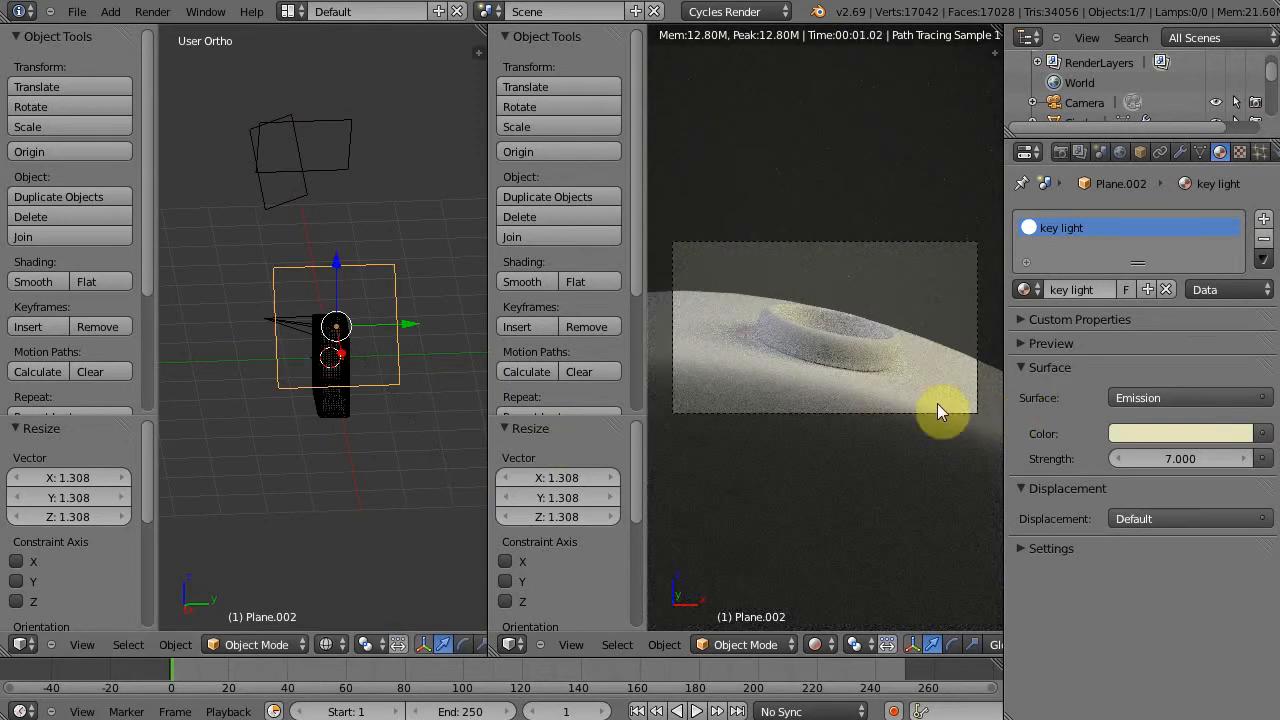
key(s)
click(423, 403)
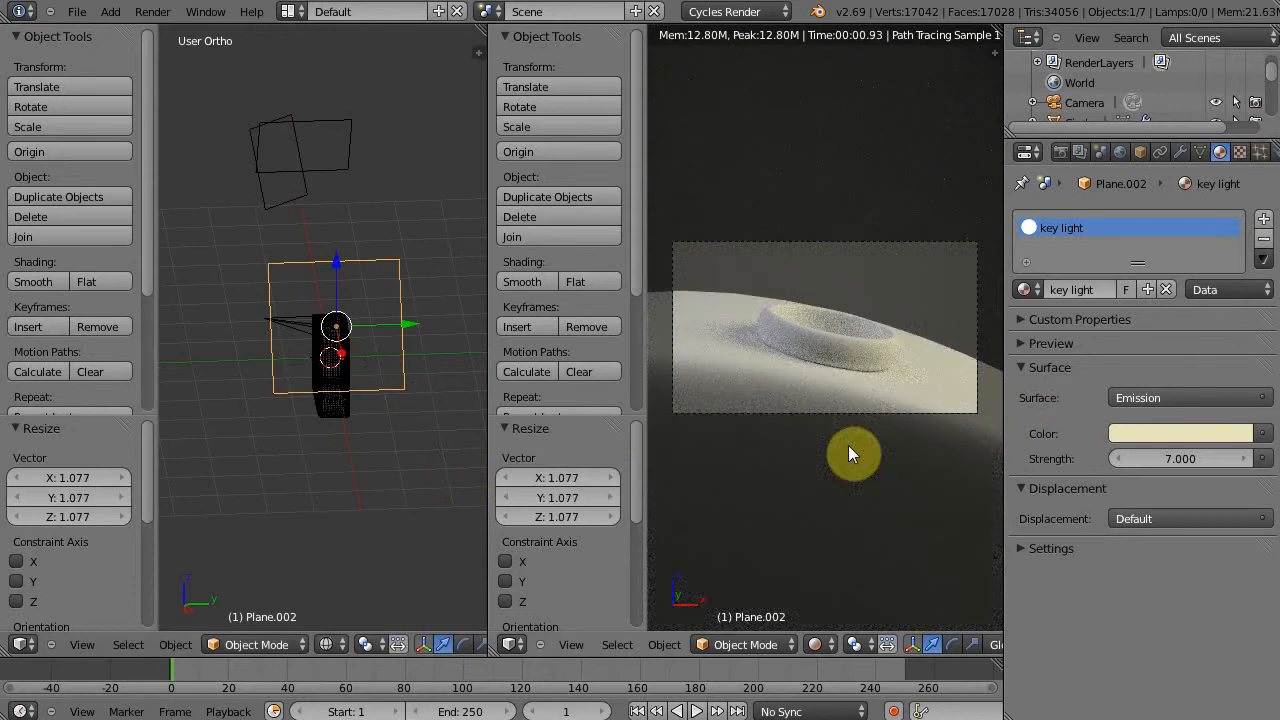
Give the large plane standing behind the ring, Plane.003, a new material named backdrop
scroll(417, 321, up, 2)
middle_drag(371, 224, 356, 304)
scroll(423, 322, down, 2)
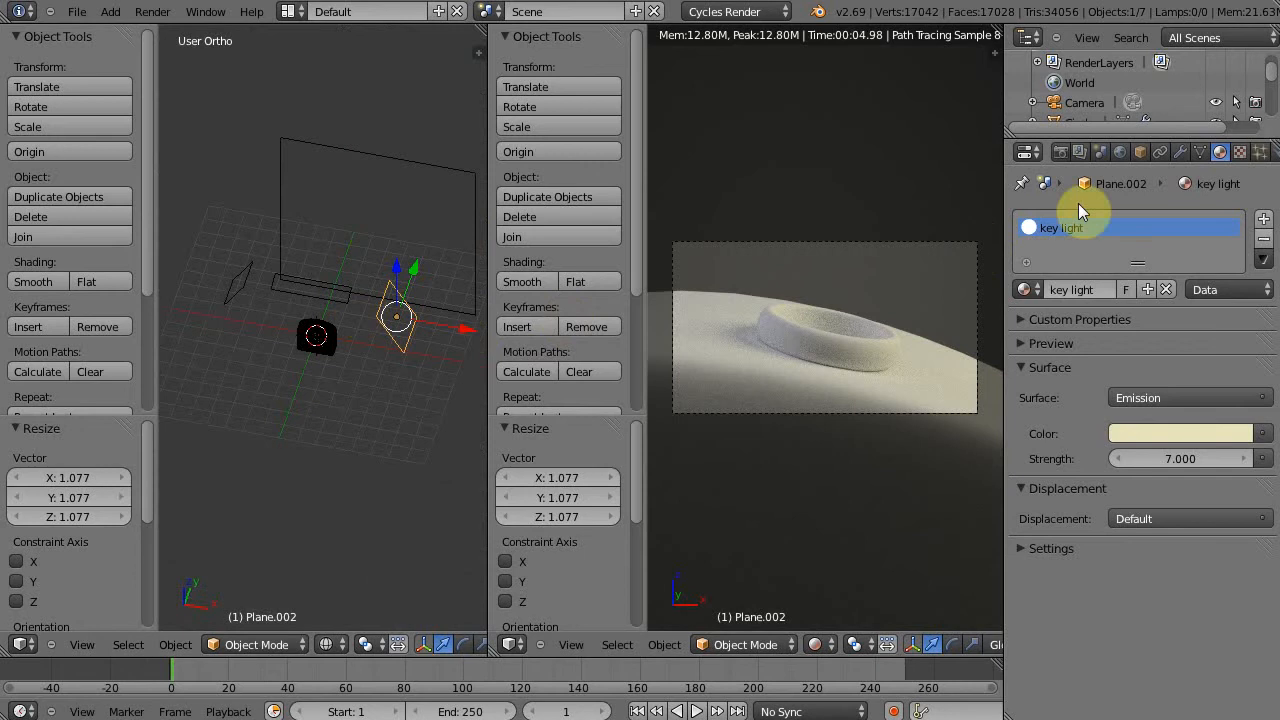
right_click(346, 156)
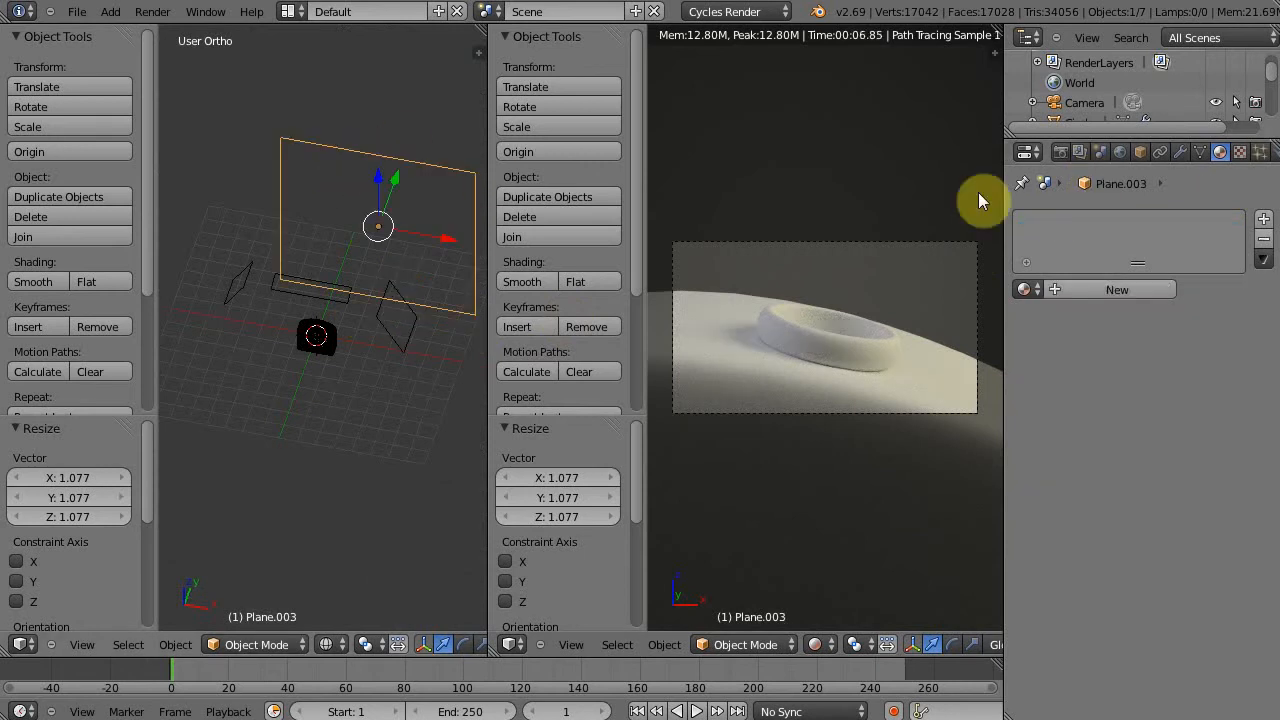
click(1114, 289)
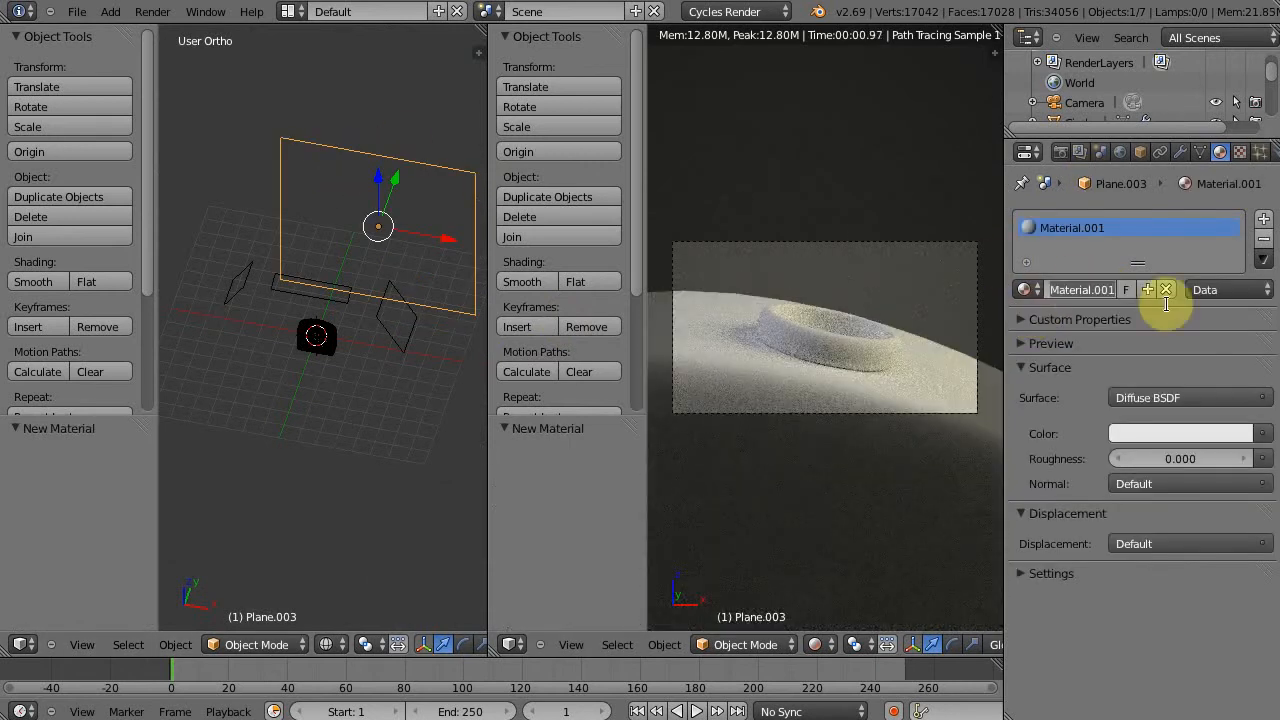
text(ba)
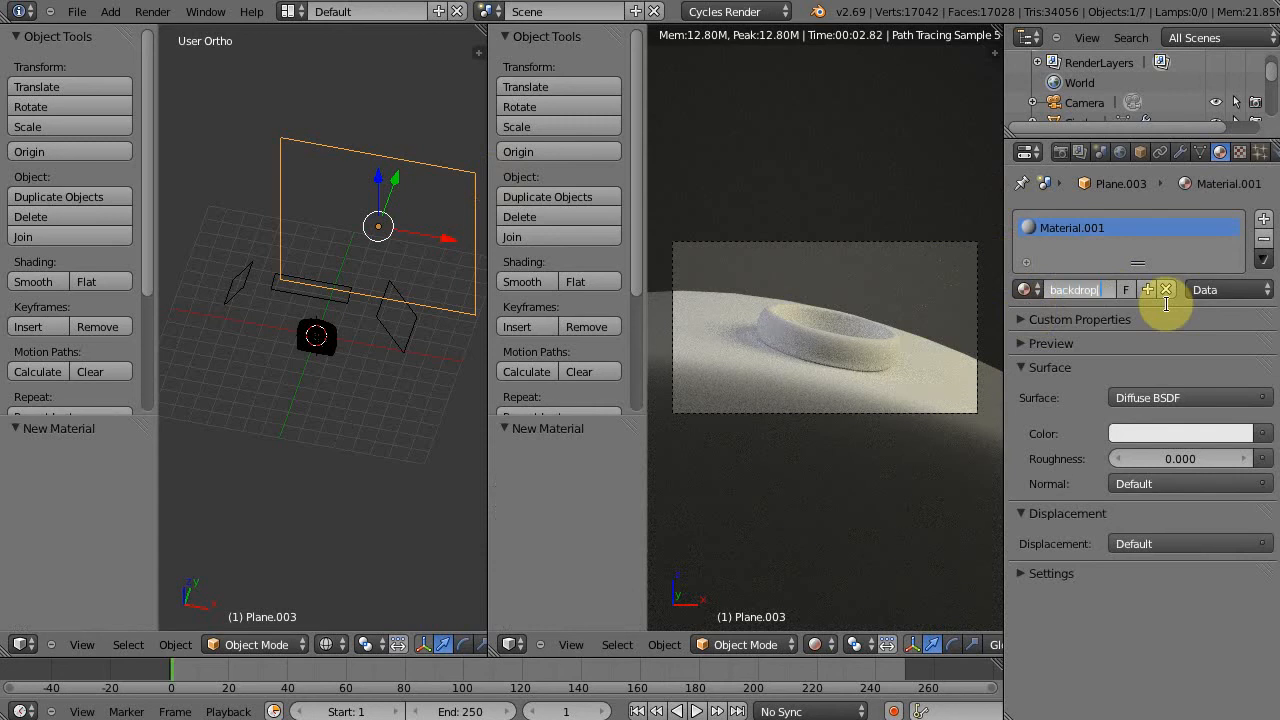
text(ckdrop)
key(Return)
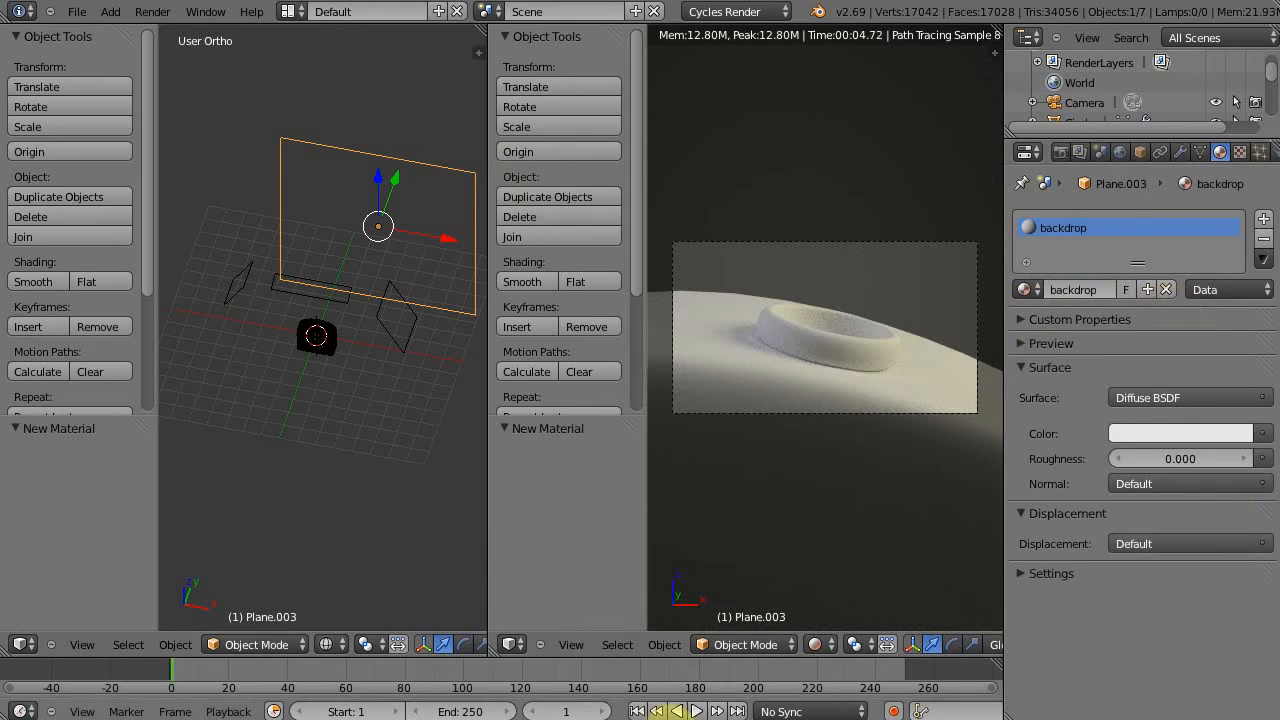
Enlarge the timeline area and turn it into a Node Editor showing the backdrop material's nodes
drag(667, 655, 657, 386)
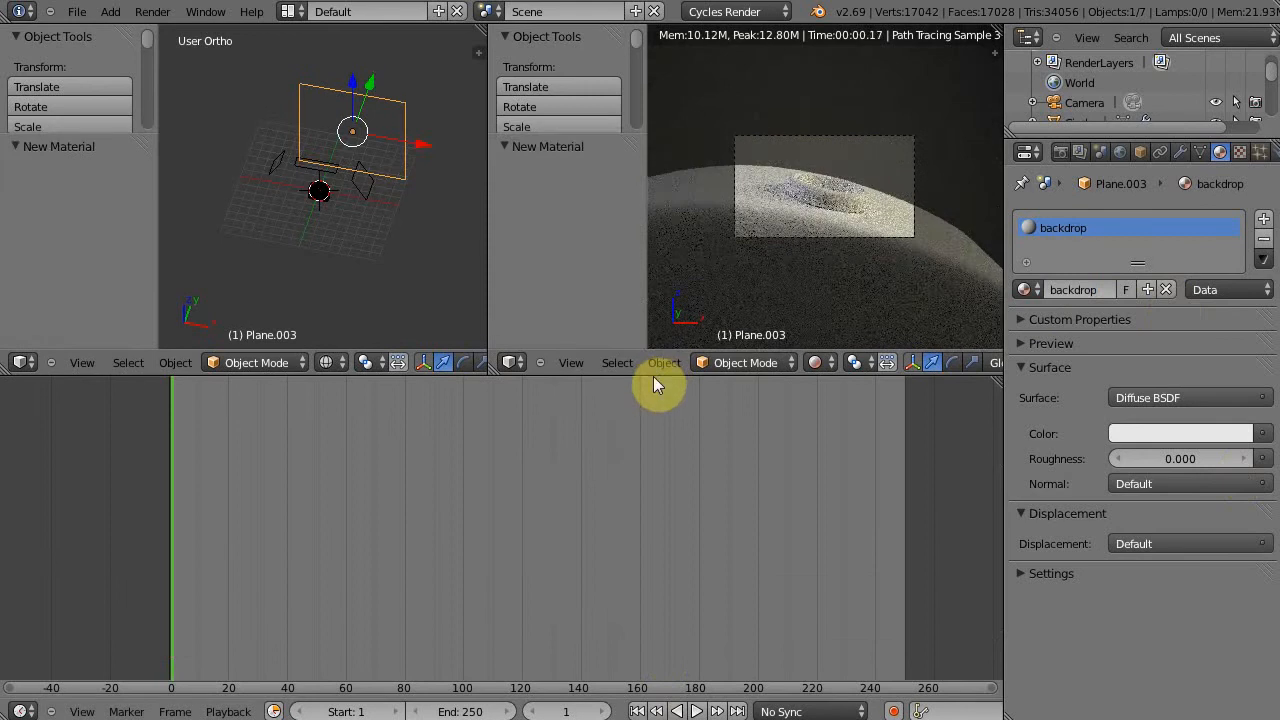
click(21, 710)
click(78, 480)
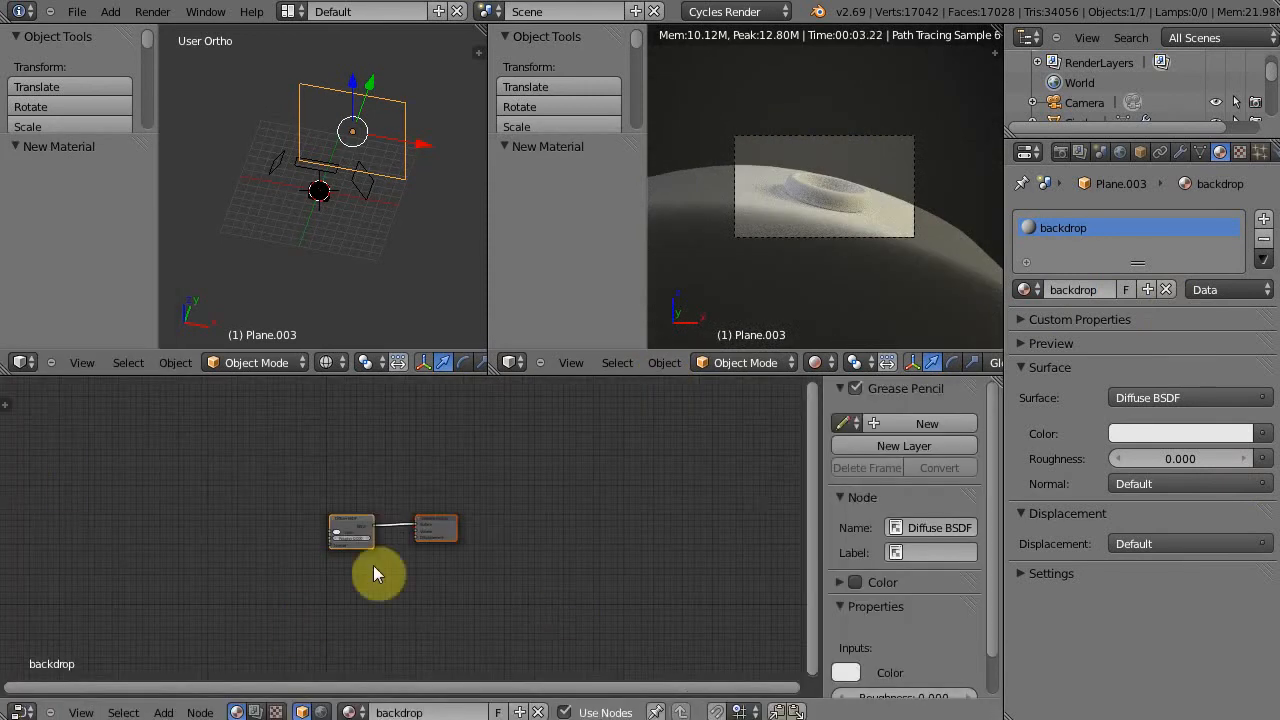
scroll(374, 565, up, 3)
scroll(391, 544, down, 1)
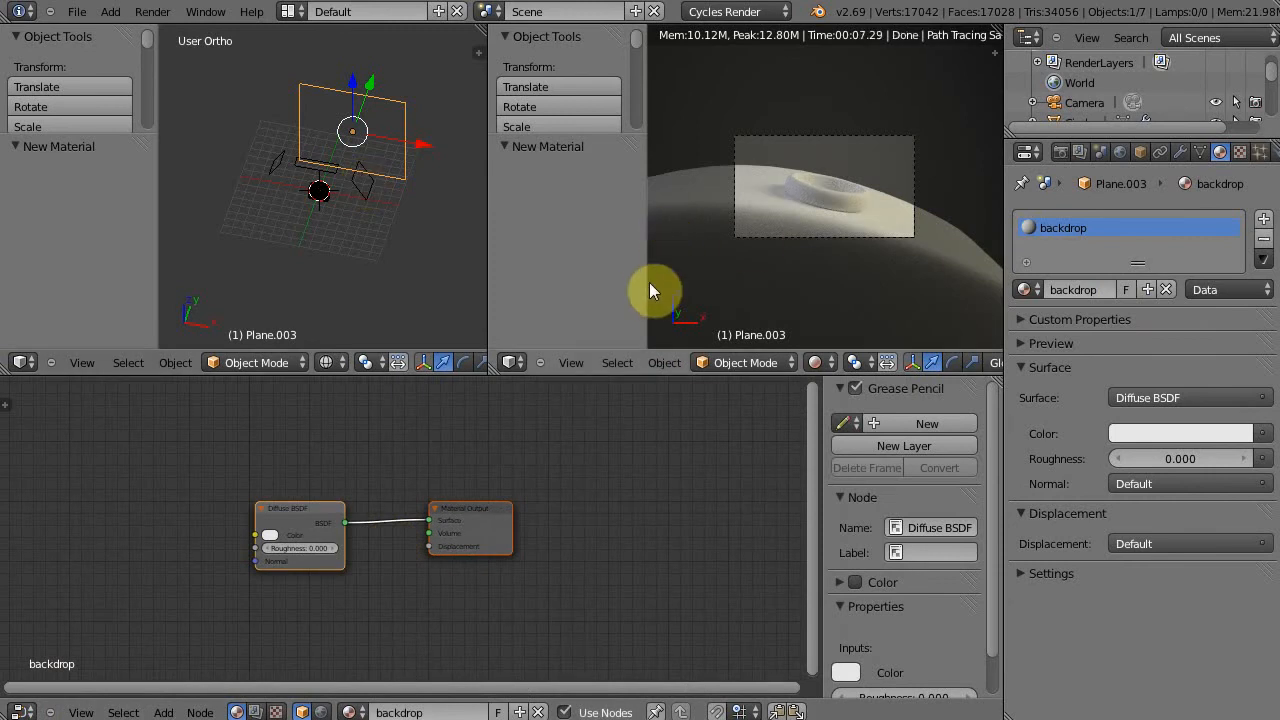
Switch the camera viewport from rendered to wireframe shading and change that area to a UV/Image Editor
key(z)
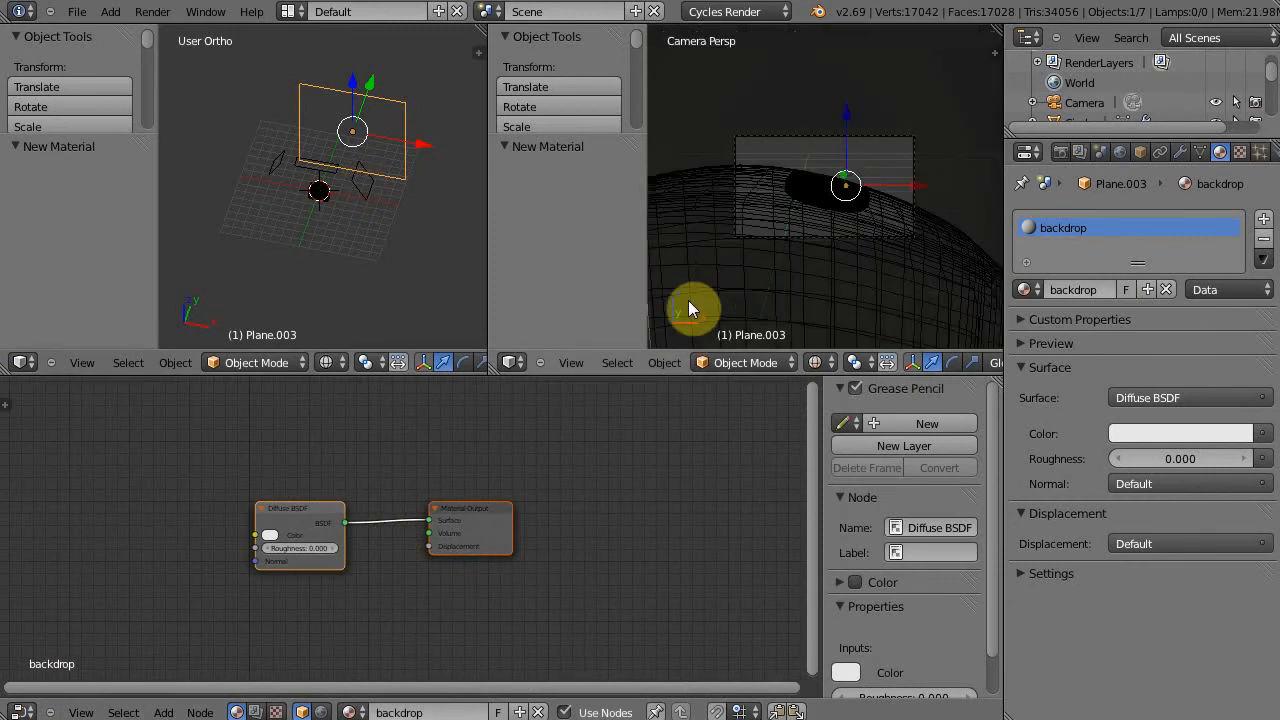
click(513, 362)
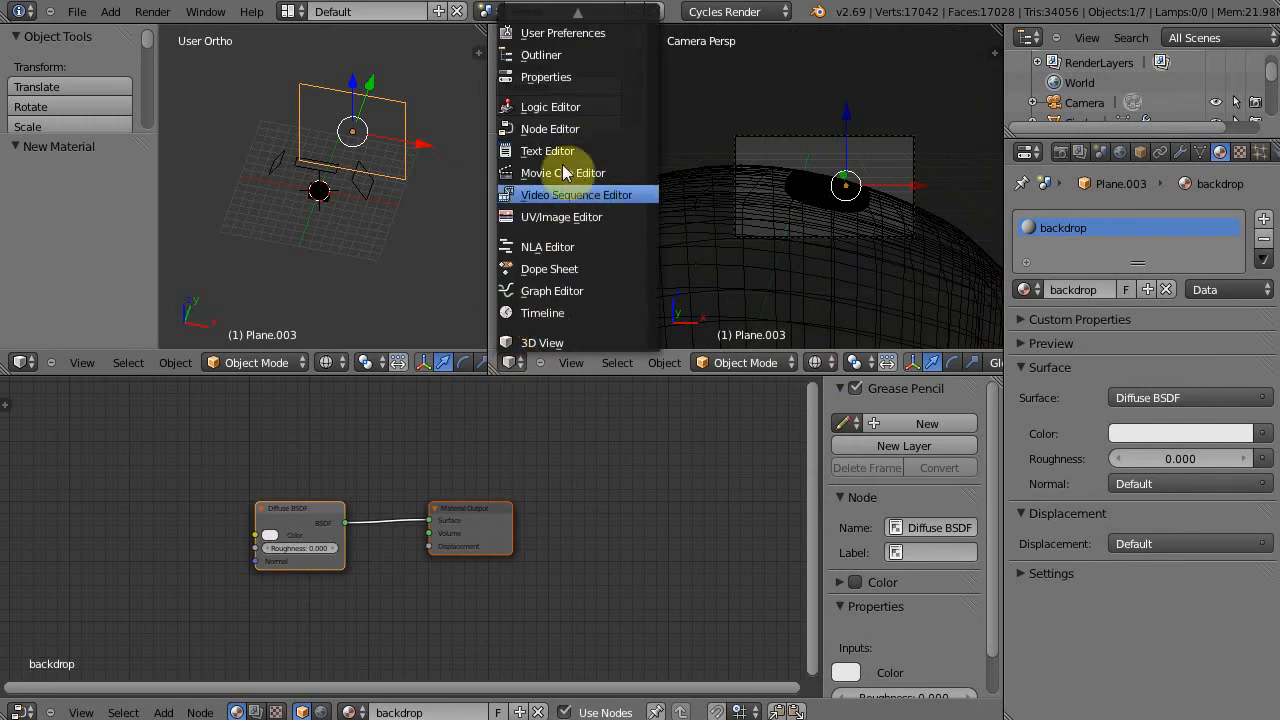
click(570, 217)
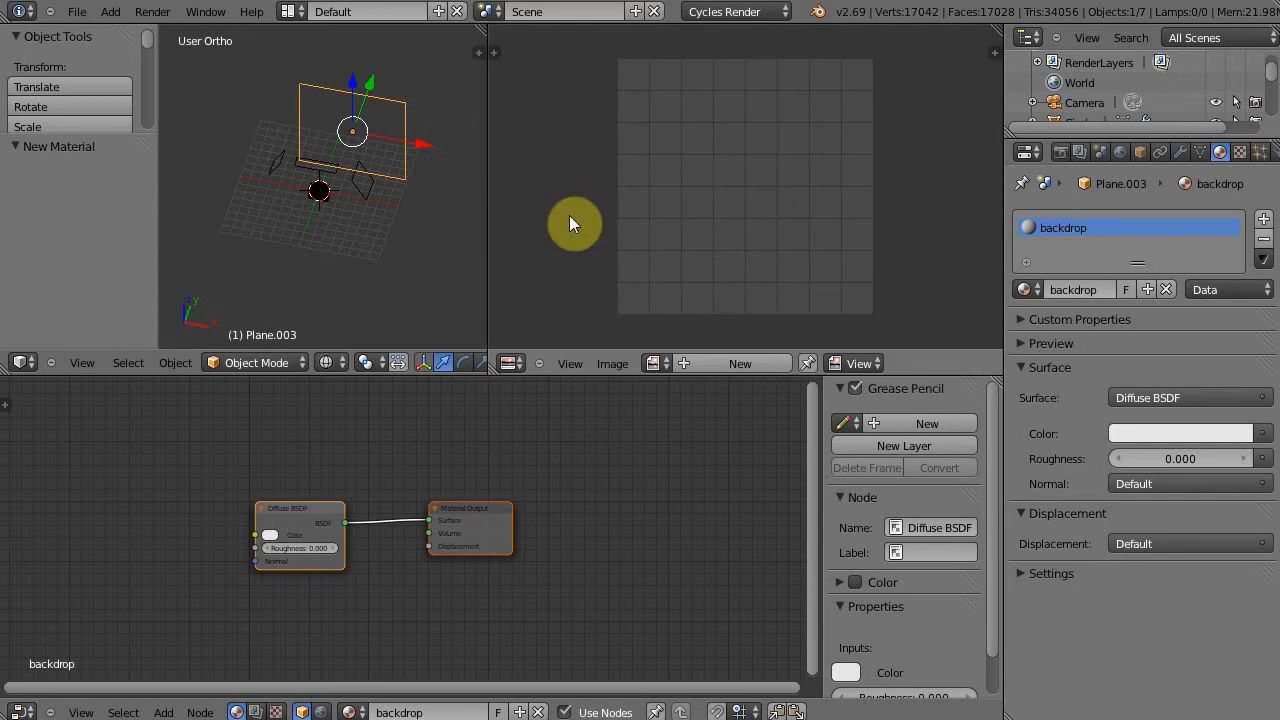
Open Church_HarvestLobby.hdr from the graphics folder on the Desktop in the UV/Image Editor and fit the whole panorama in view
click(615, 363)
click(628, 333)
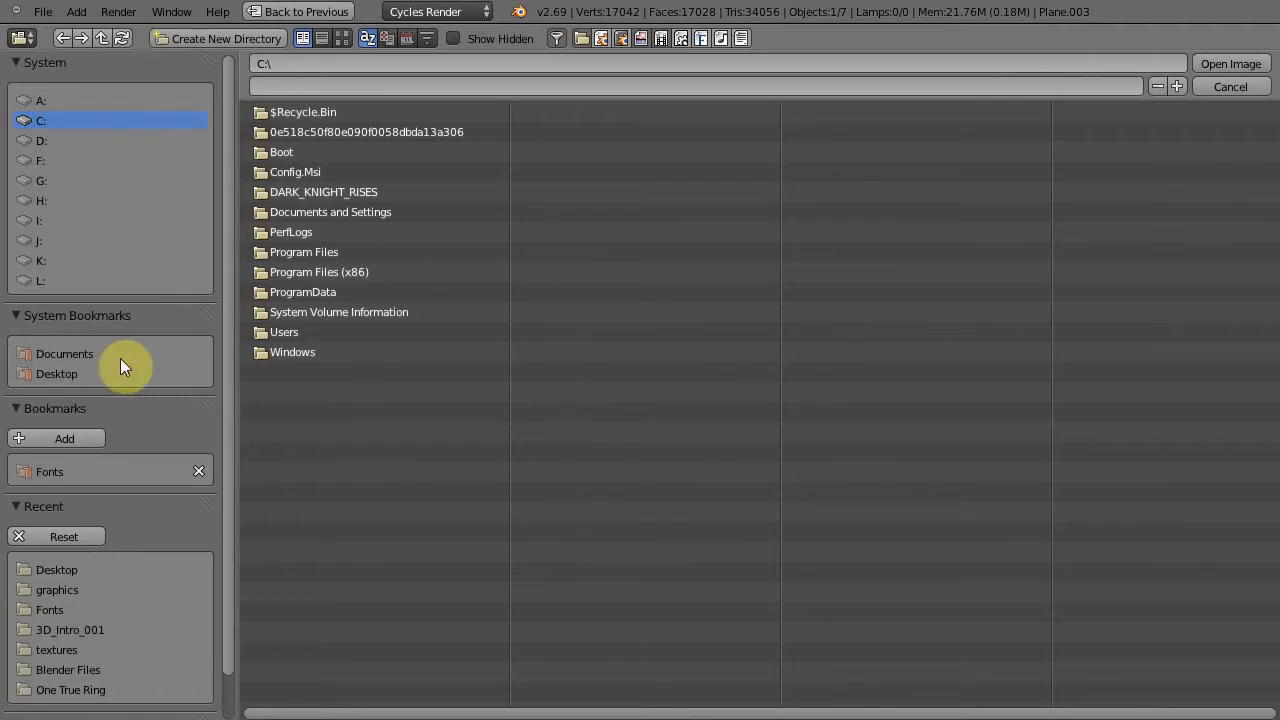
click(51, 374)
click(278, 276)
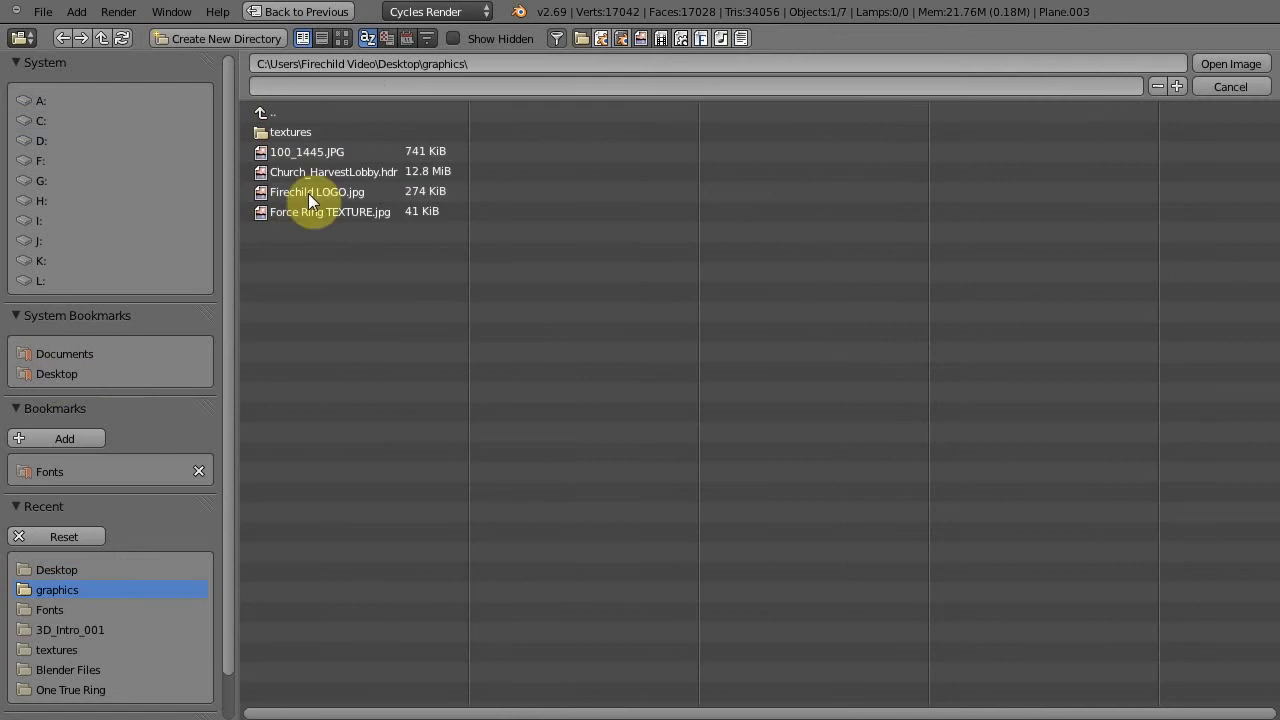
click(300, 175)
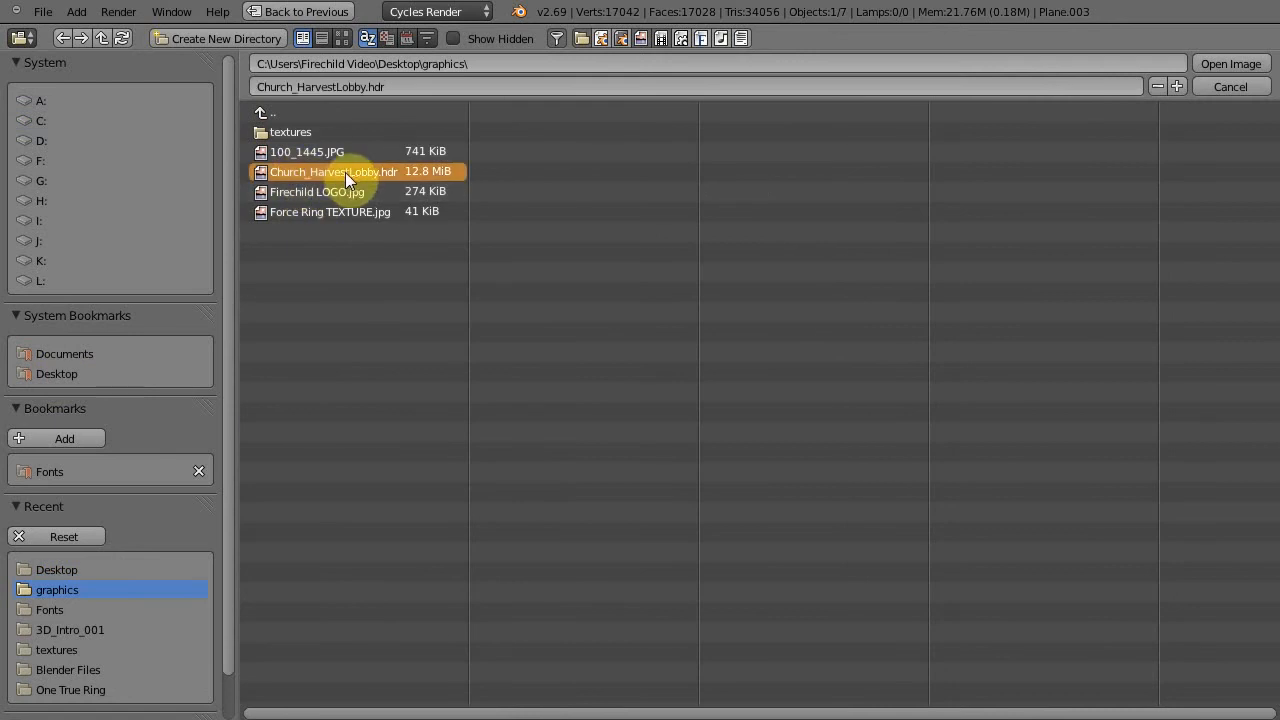
click(1230, 64)
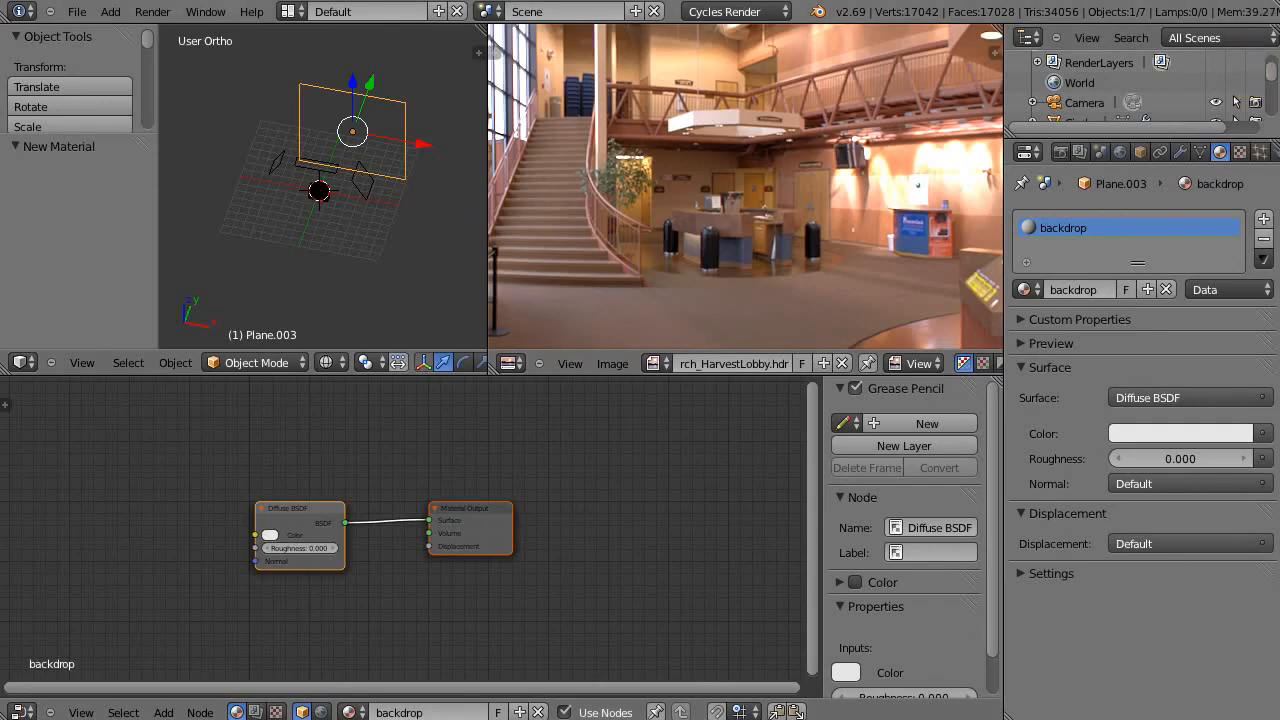
scroll(733, 90, down, 5)
scroll(733, 90, up, 1)
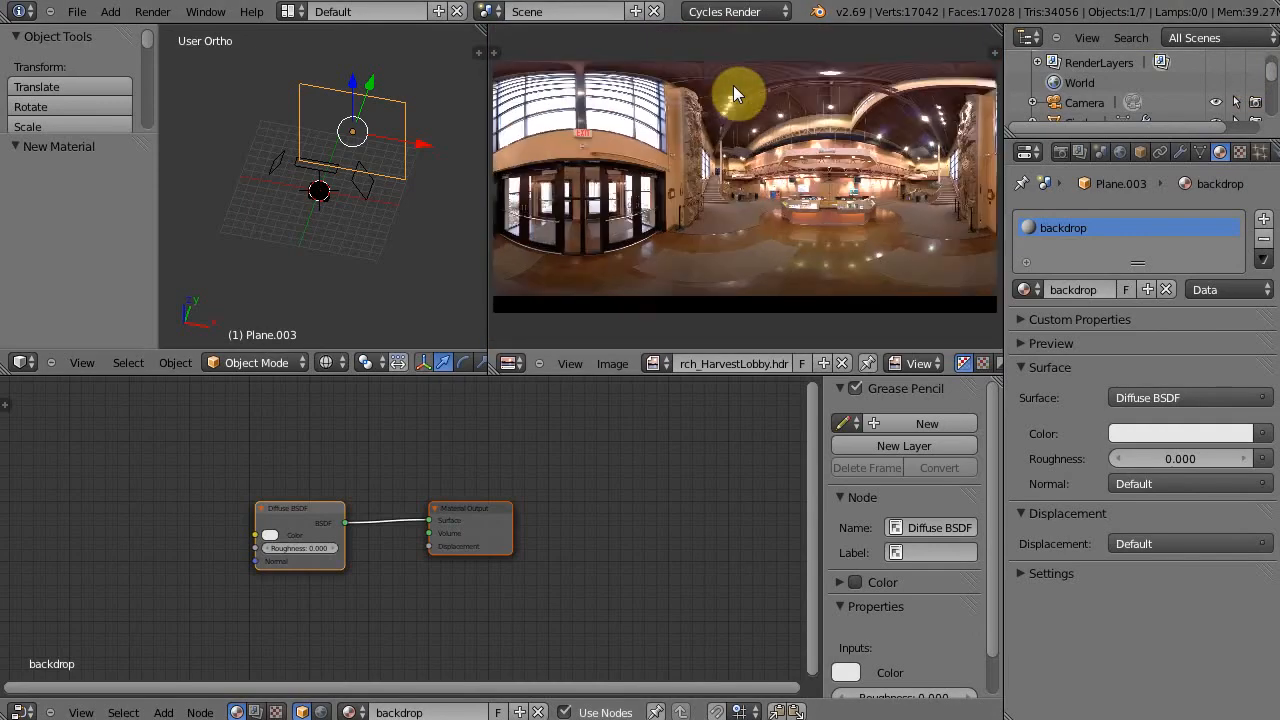
scroll(733, 94, down, 1)
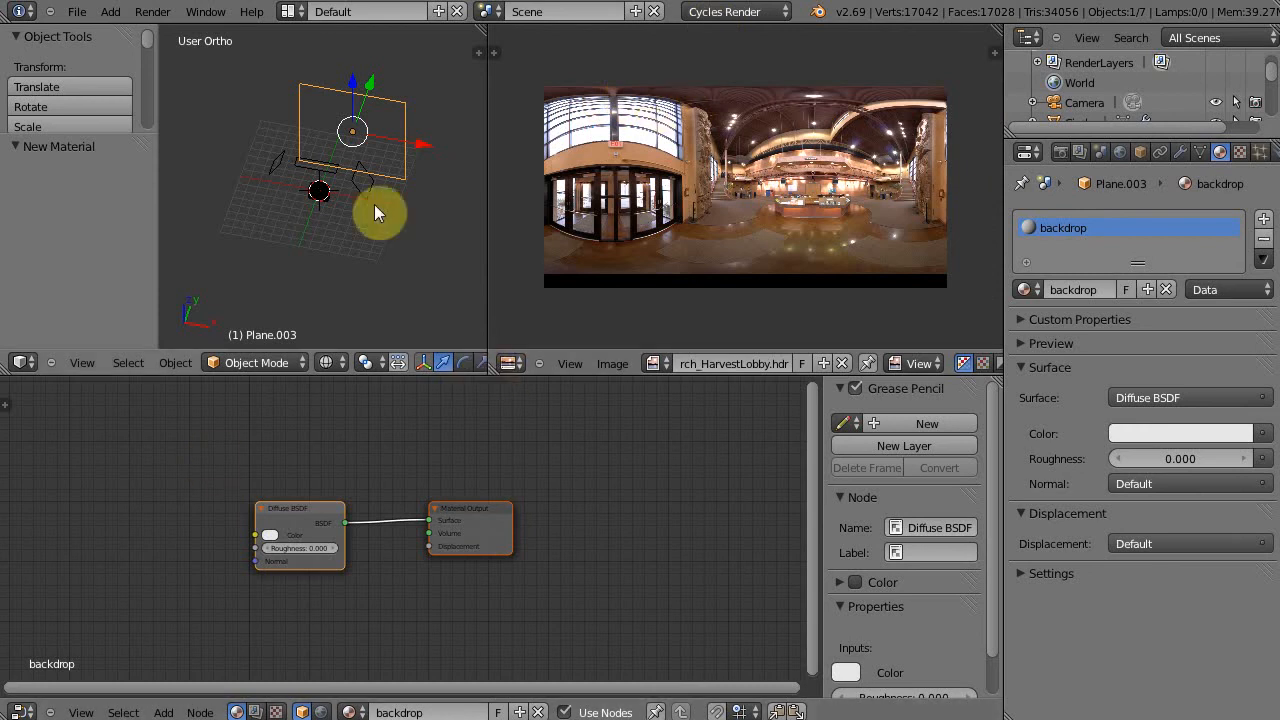
Unwrap the backdrop plane's face in Edit Mode so it maps onto the lobby image
scroll(434, 164, up, 5)
shift+middle_drag(339, 257, 264, 230)
key(Tab)
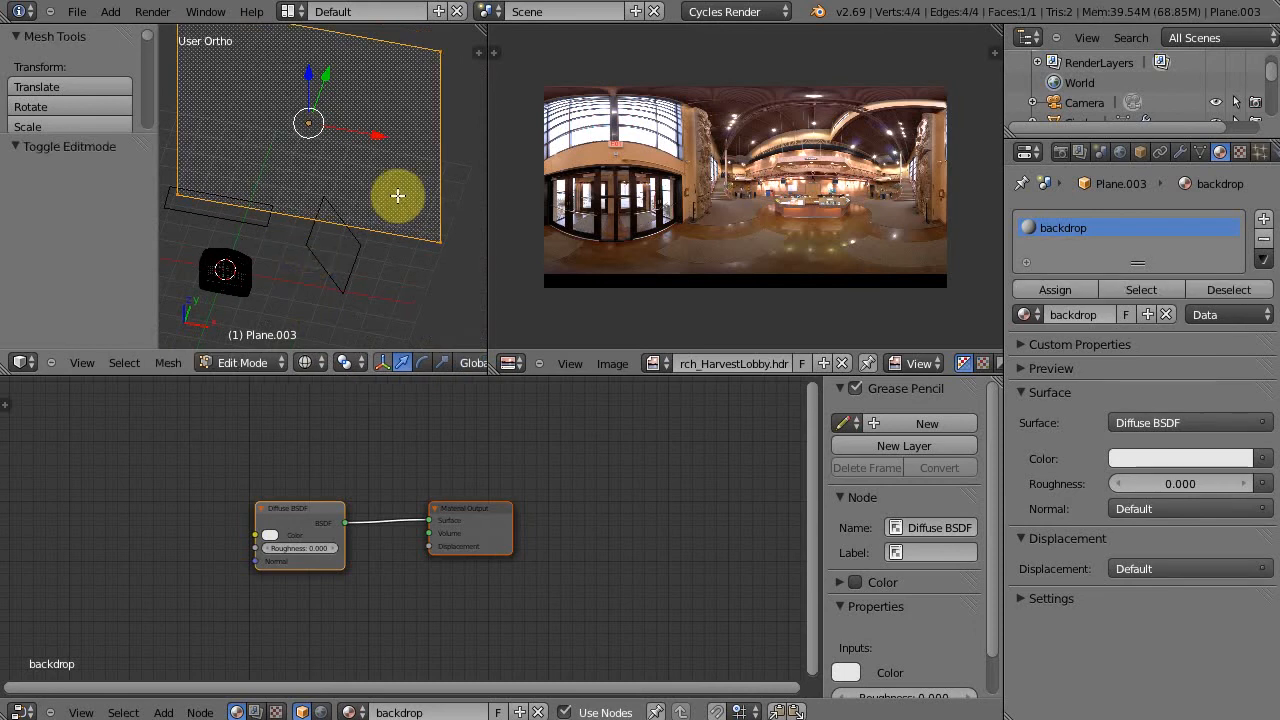
key(u)
click(397, 196)
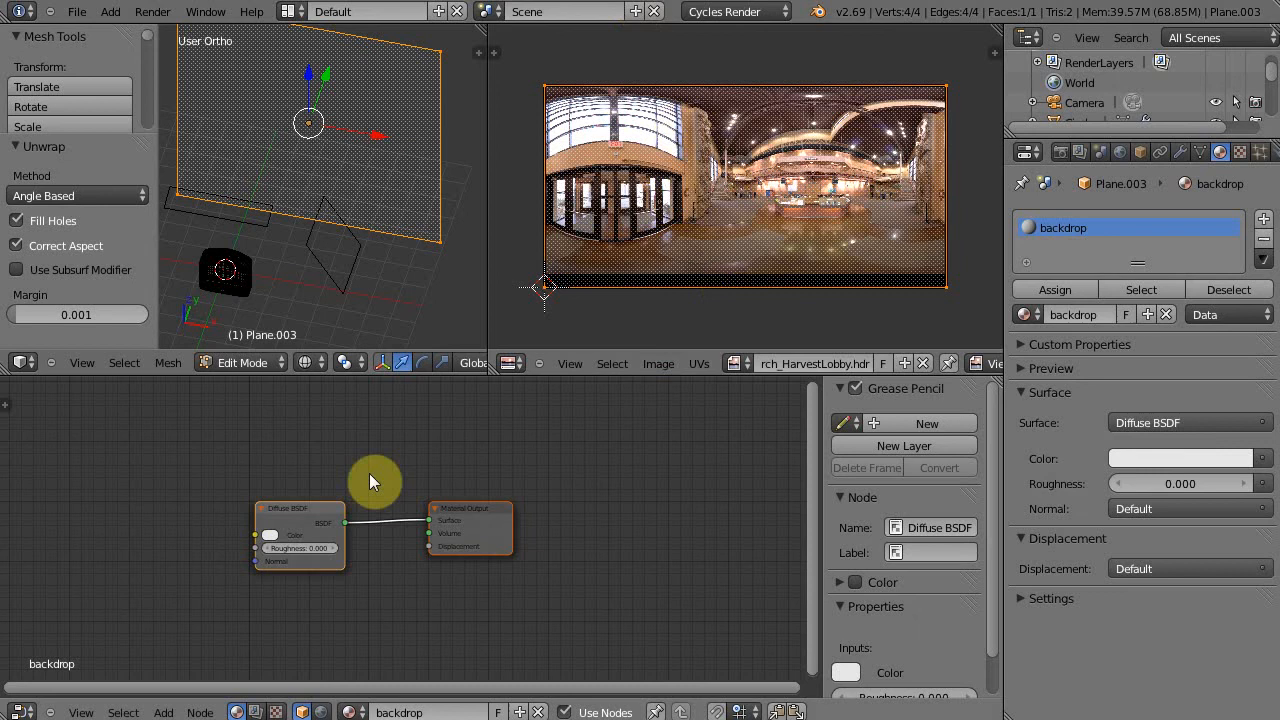
Show the remaining 3D view through the camera with Rendered shading and return the backdrop plane to Object Mode
key(KP_0)
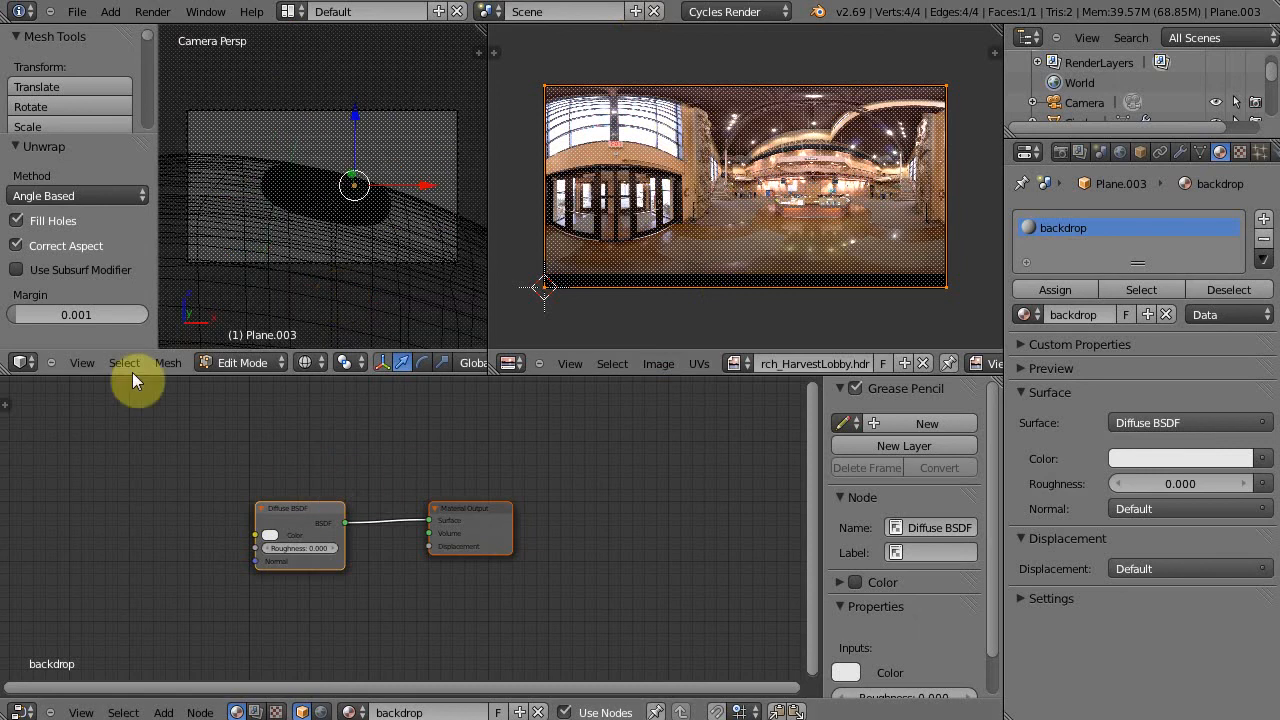
click(344, 362)
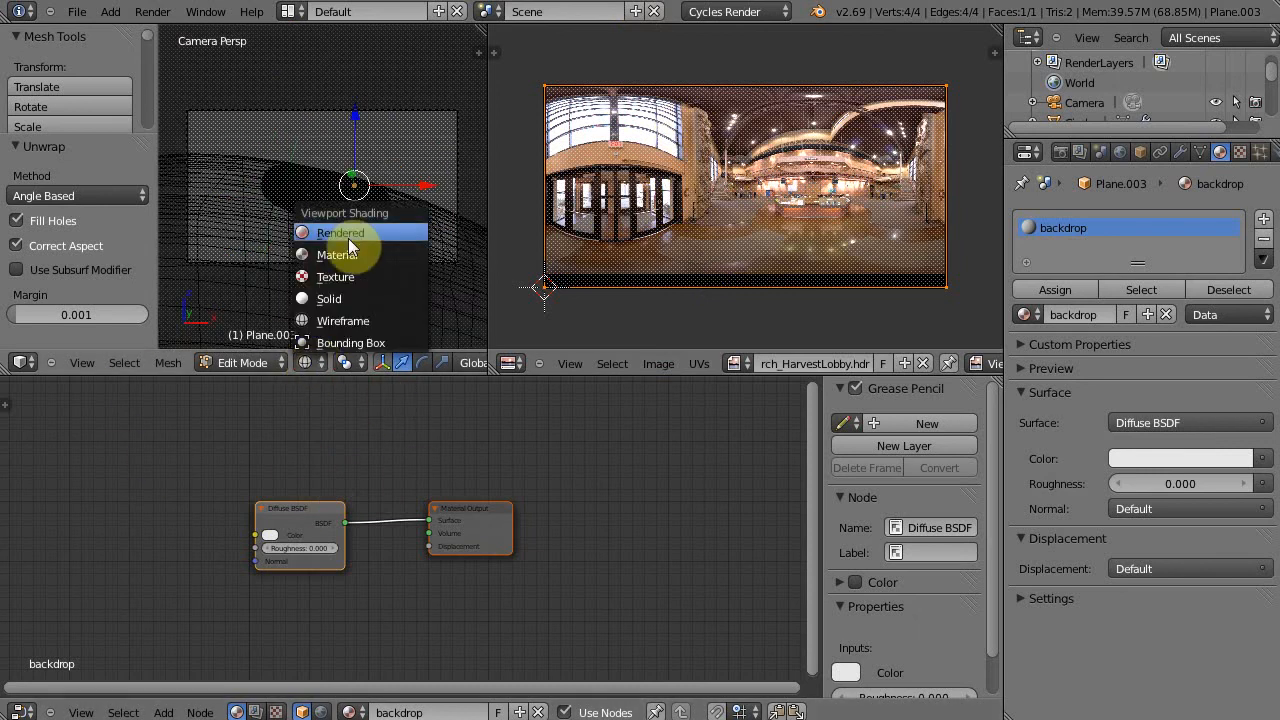
click(341, 238)
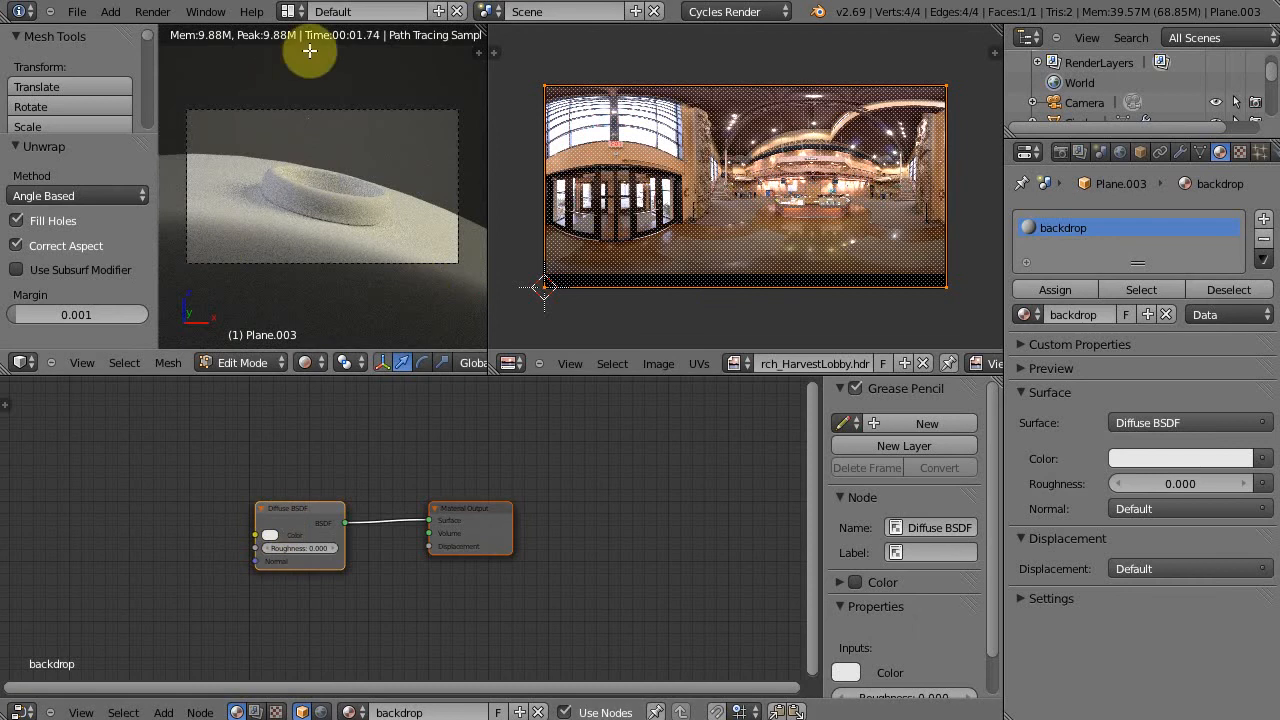
middle_drag(353, 578, 556, 588)
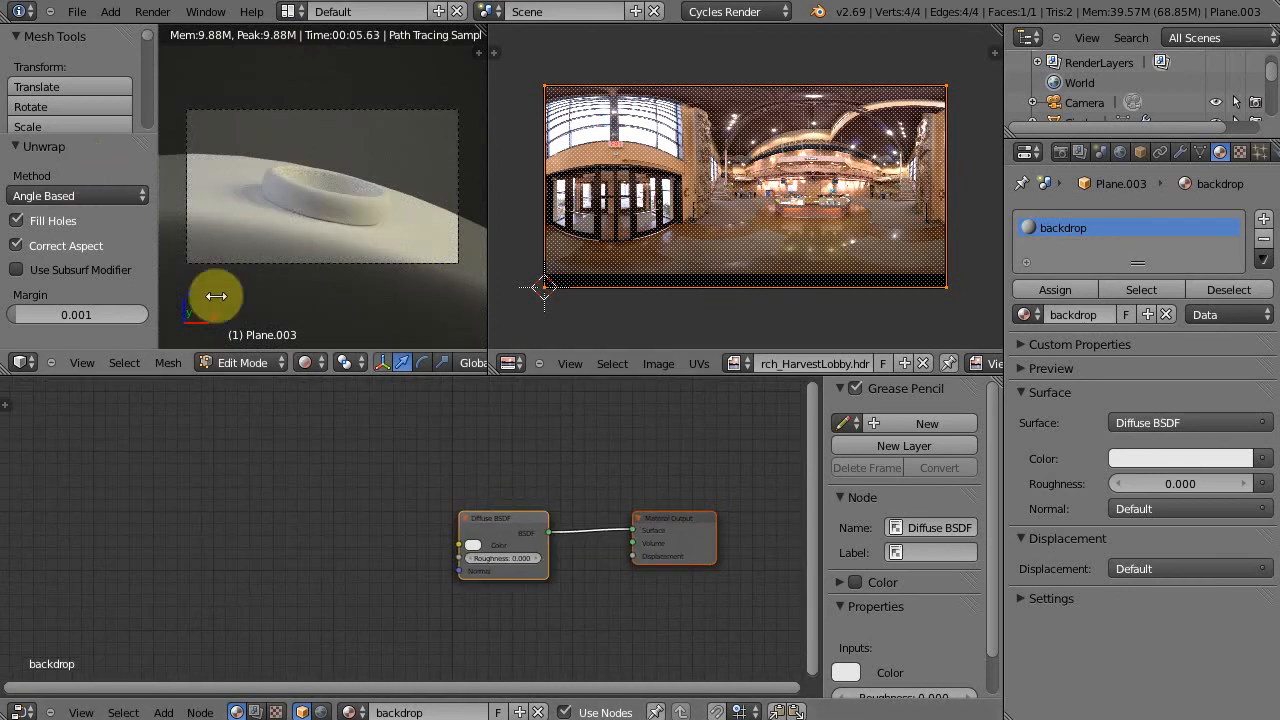
key(Tab)
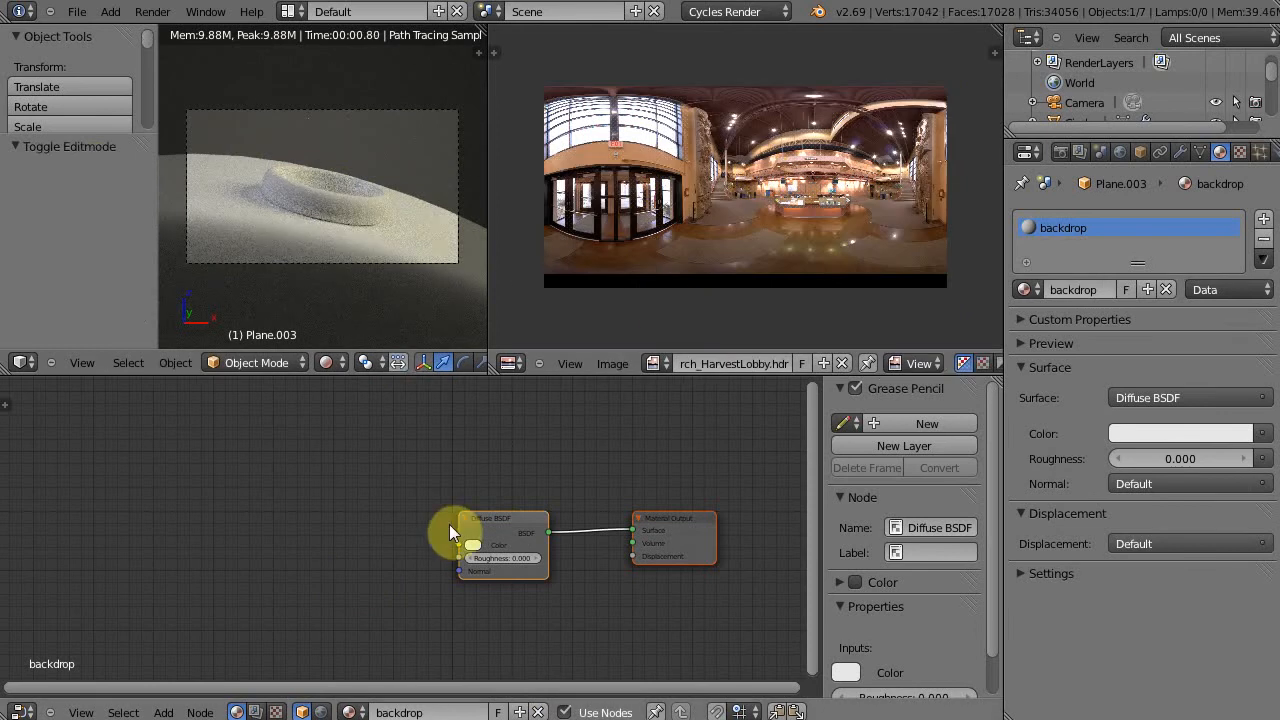
Add an Image Texture node before the Diffuse BSDF node in the backdrop material
key(shift+a)
mouse_move(385, 564)
mouse_move(400, 585)
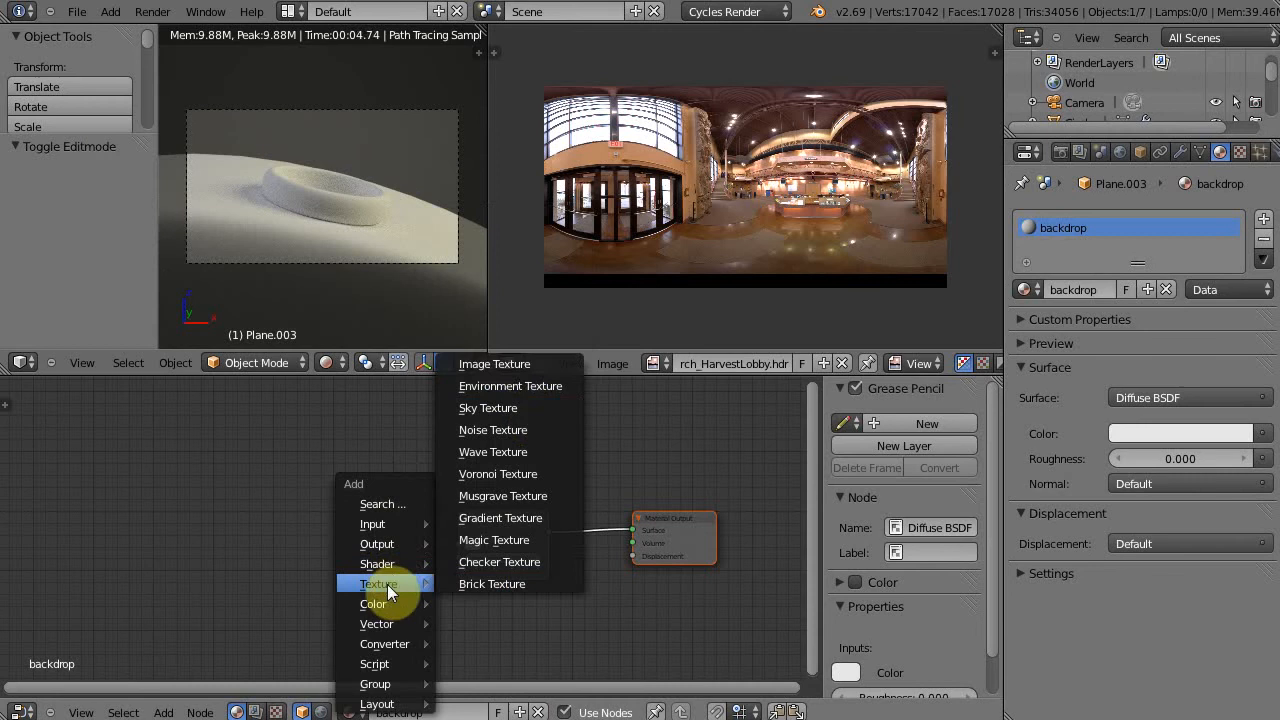
click(497, 364)
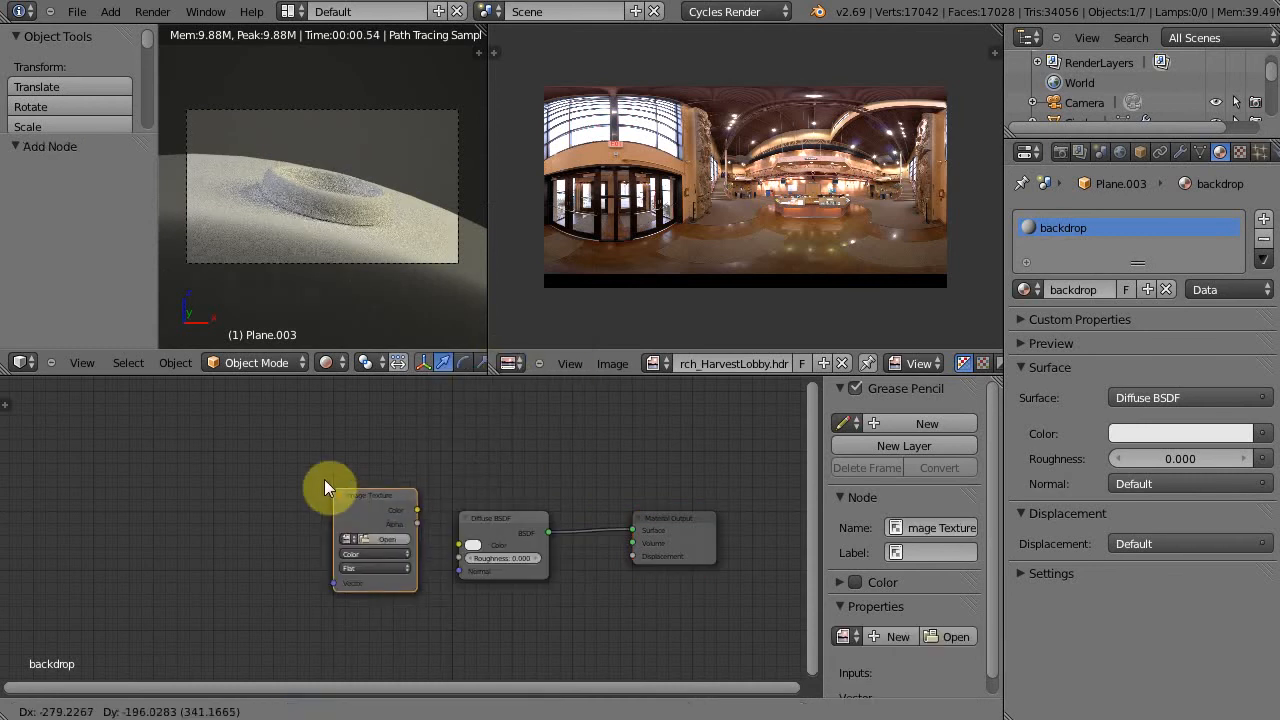
click(317, 474)
scroll(329, 526, up, 4)
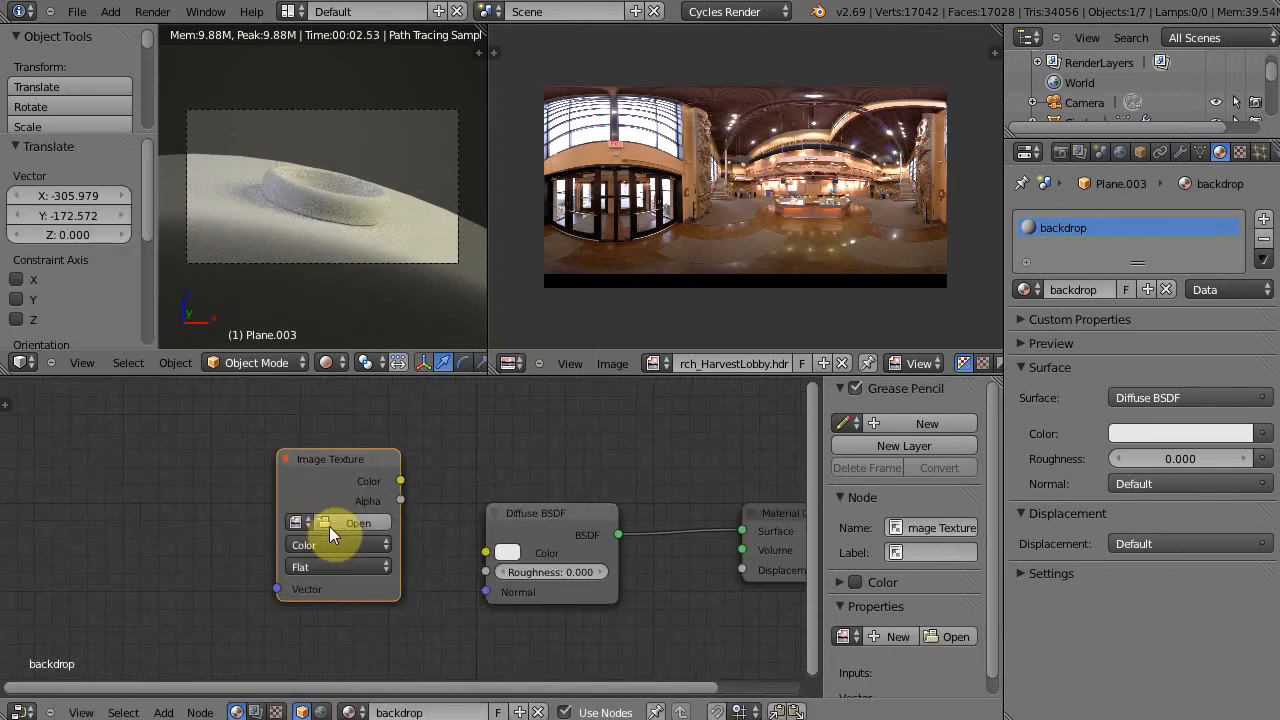
Assign Church_HarvestLobby.hdr to the Image Texture node and link its Color output to the Diffuse BSDF's Color input
click(246, 520)
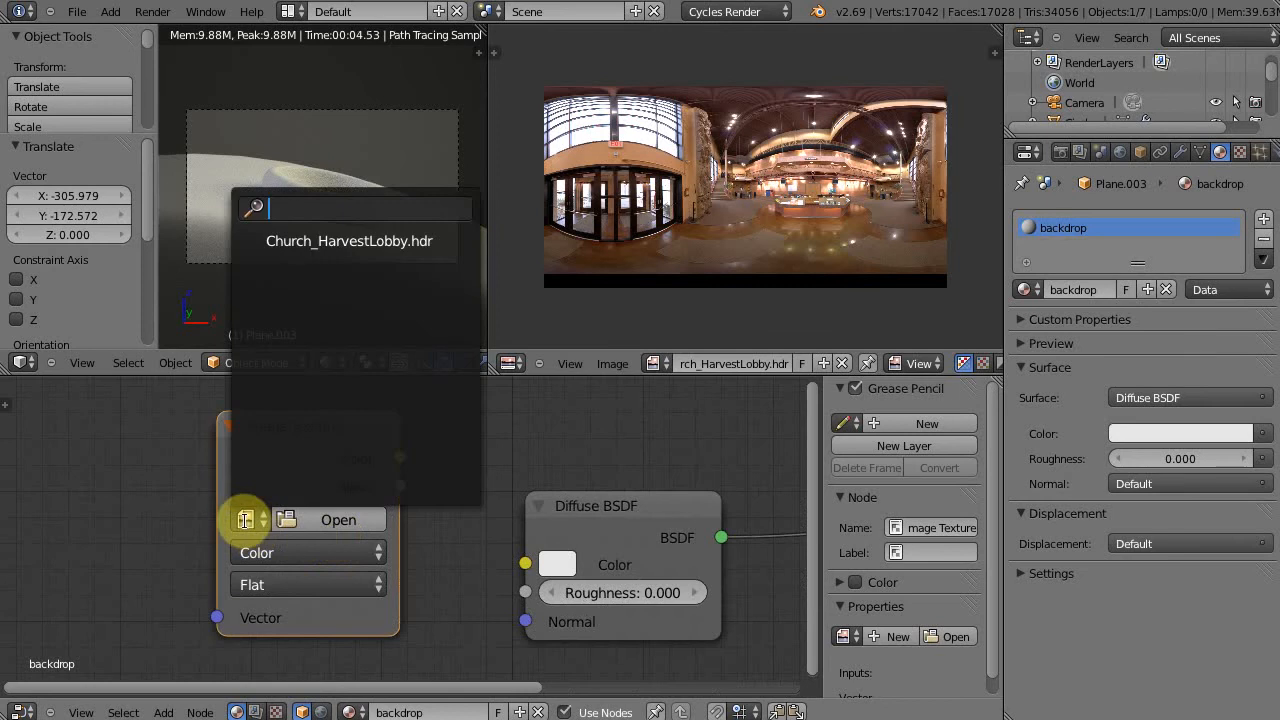
click(322, 247)
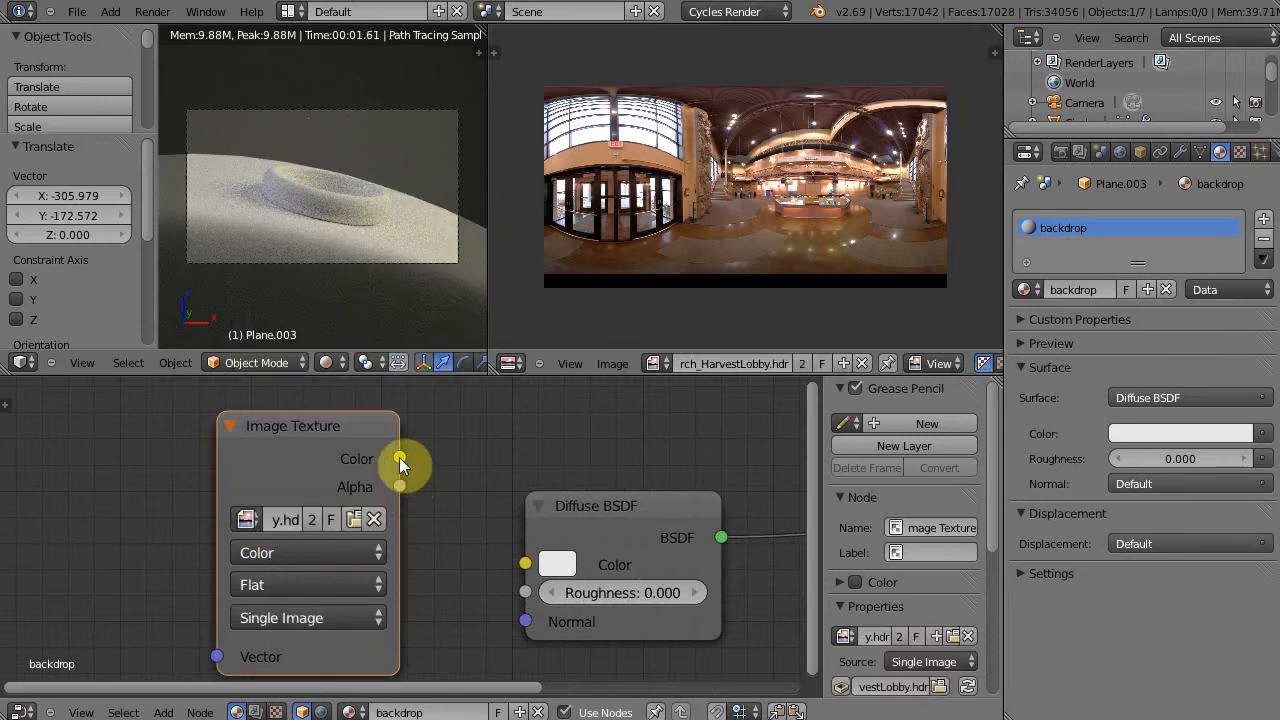
drag(399, 457, 517, 567)
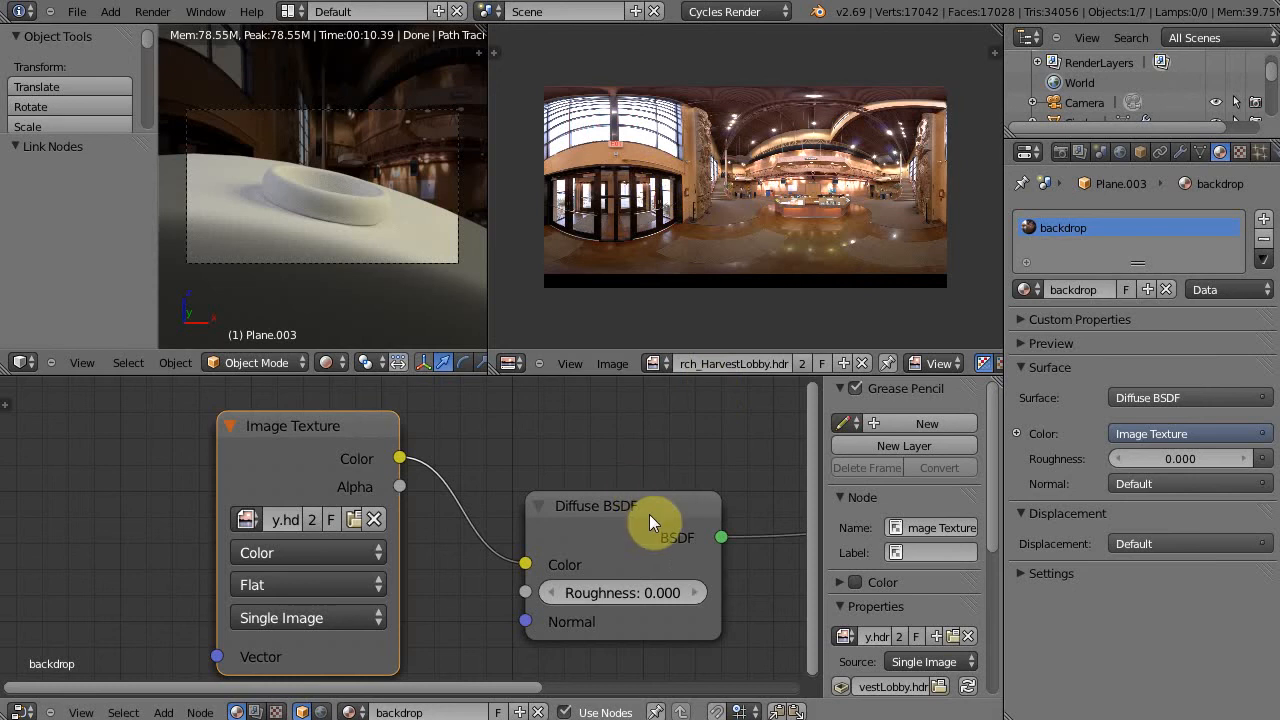
Move the Material Output and Image Texture nodes farther away from the Diffuse BSDF node to make room
scroll(640, 500, down, 4)
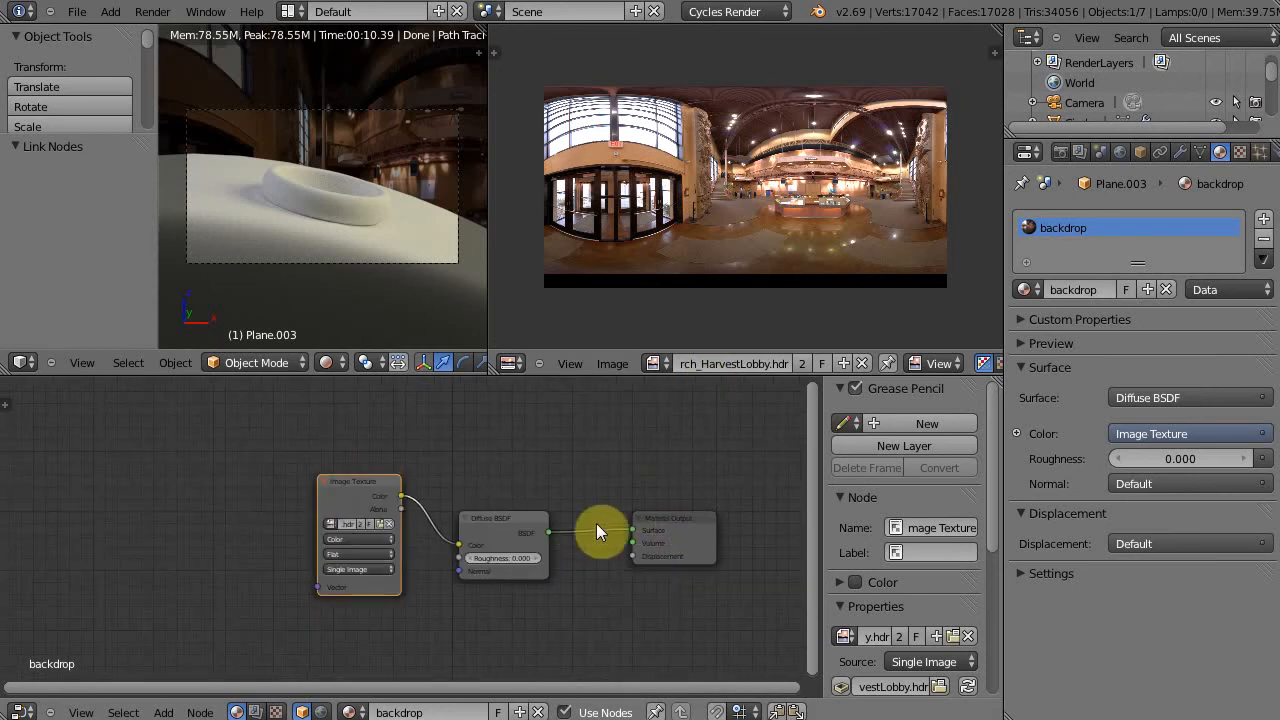
drag(684, 545, 758, 550)
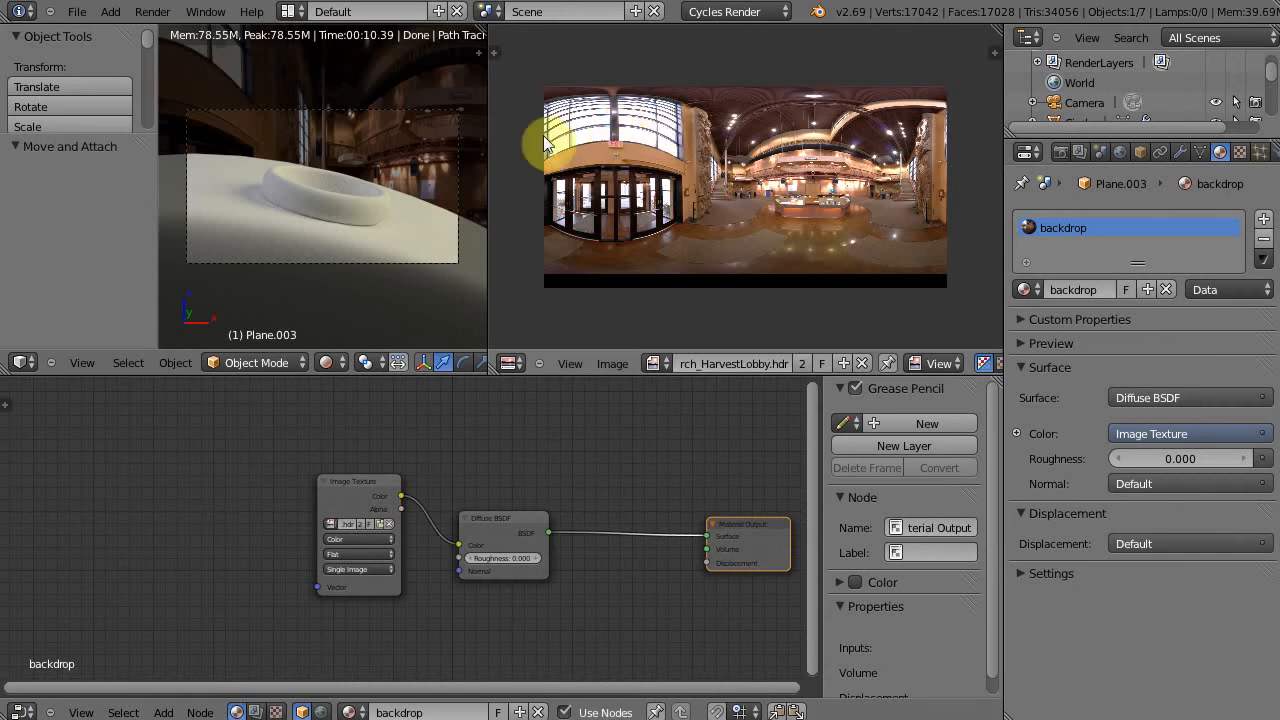
click(355, 482)
drag(260, 487, 218, 478)
Add an Emission shader node and place it below the Diffuse BSDF node
key(shift+a)
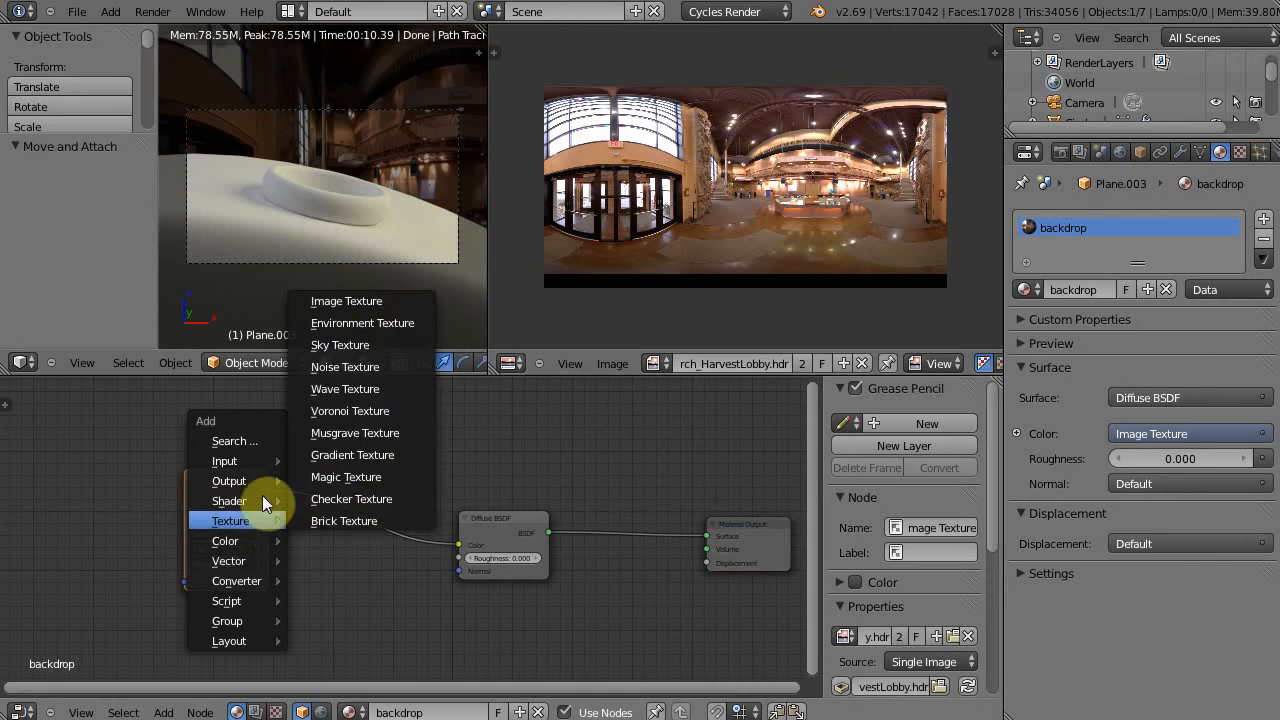
mouse_move(256, 496)
click(371, 411)
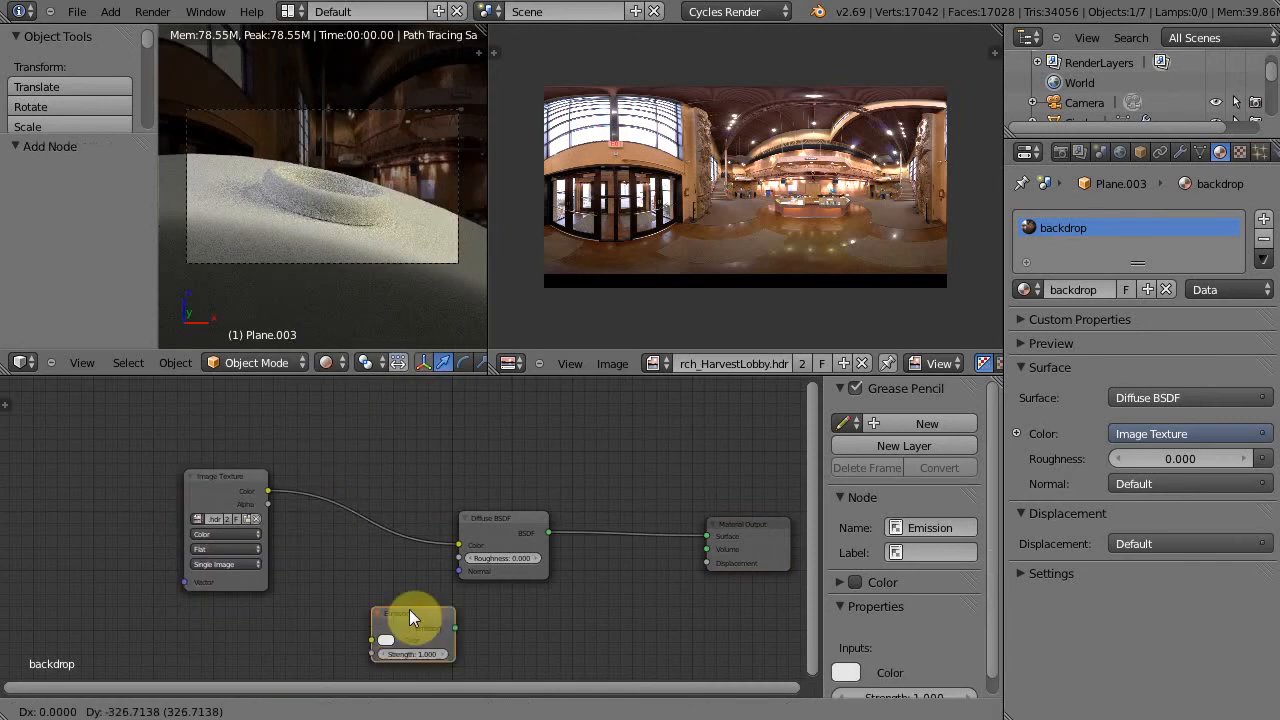
click(463, 615)
Insert a Mix Shader between the Diffuse BSDF and Material Output, link Emission to its second shader input, and space out both source shaders
key(shift+a)
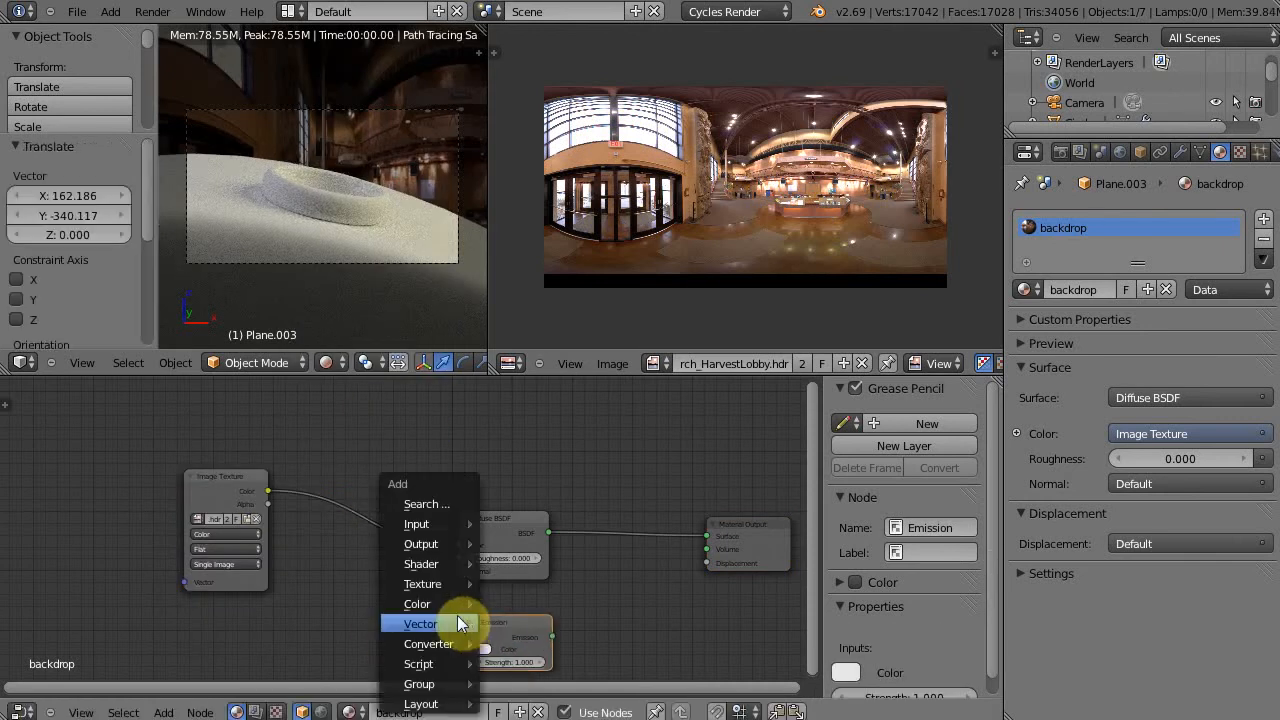
mouse_move(428, 565)
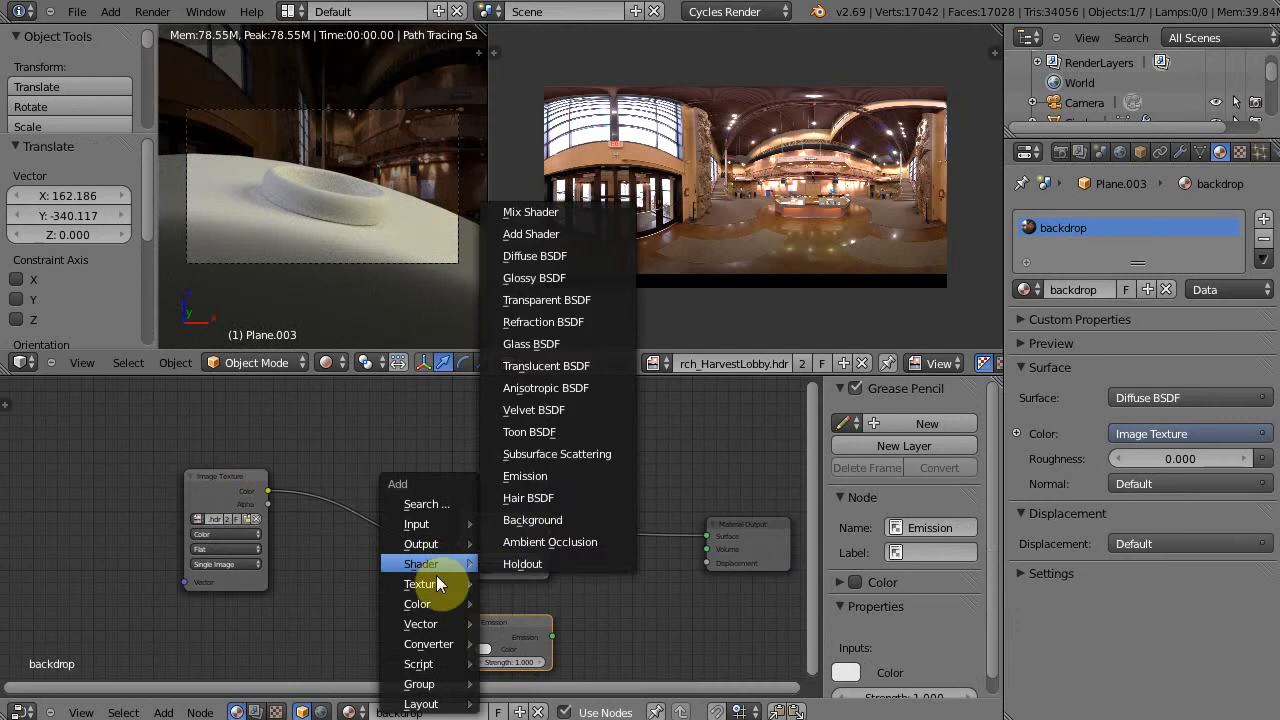
click(548, 213)
click(601, 511)
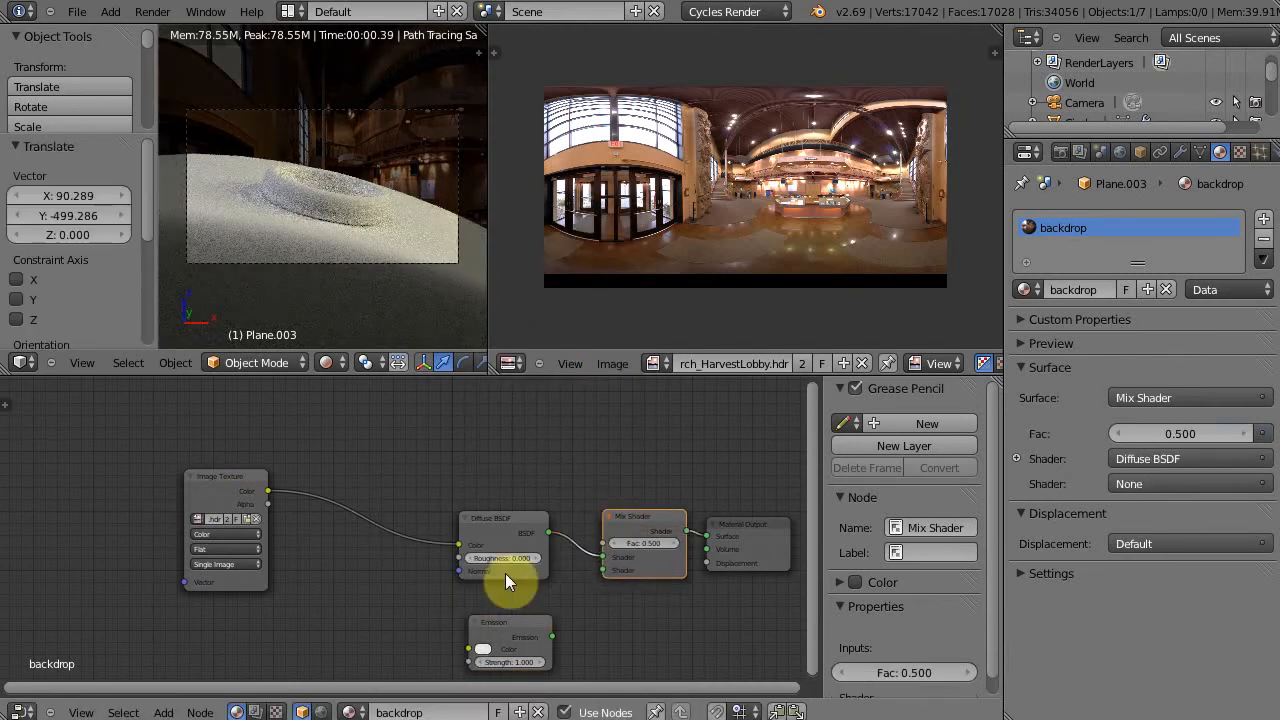
drag(597, 570, 602, 570)
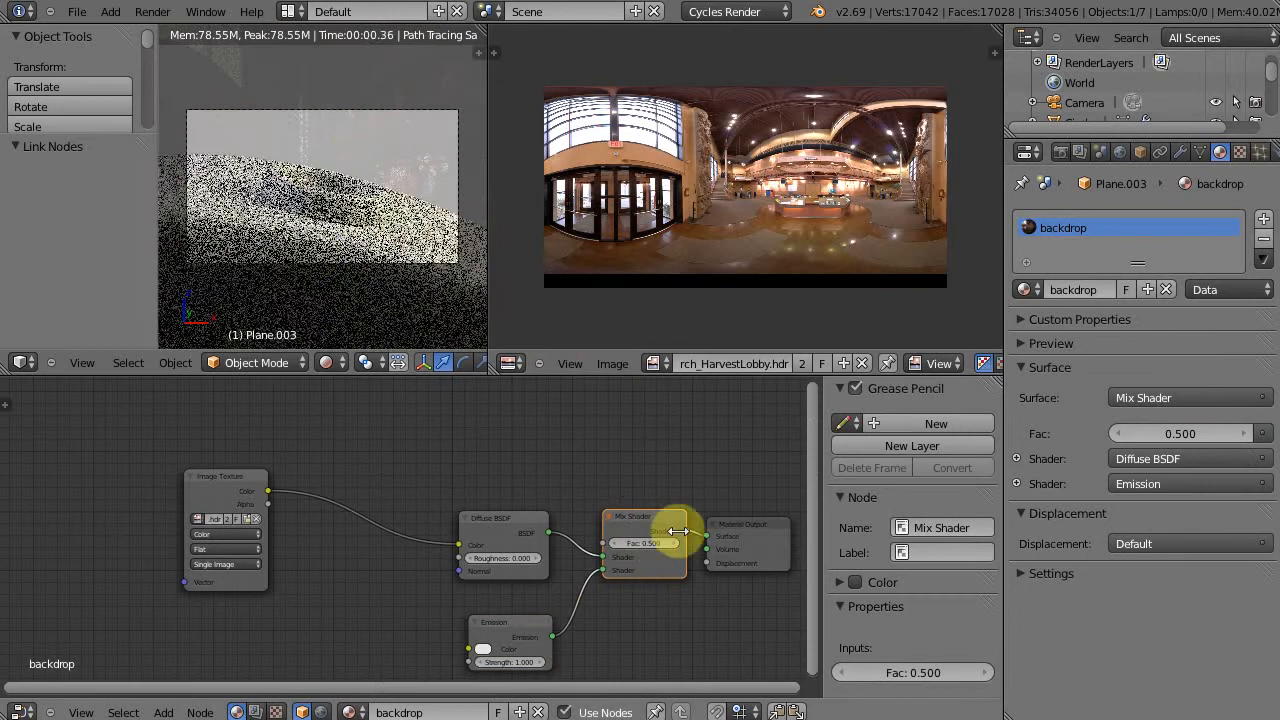
drag(468, 518, 384, 496)
drag(496, 625, 388, 597)
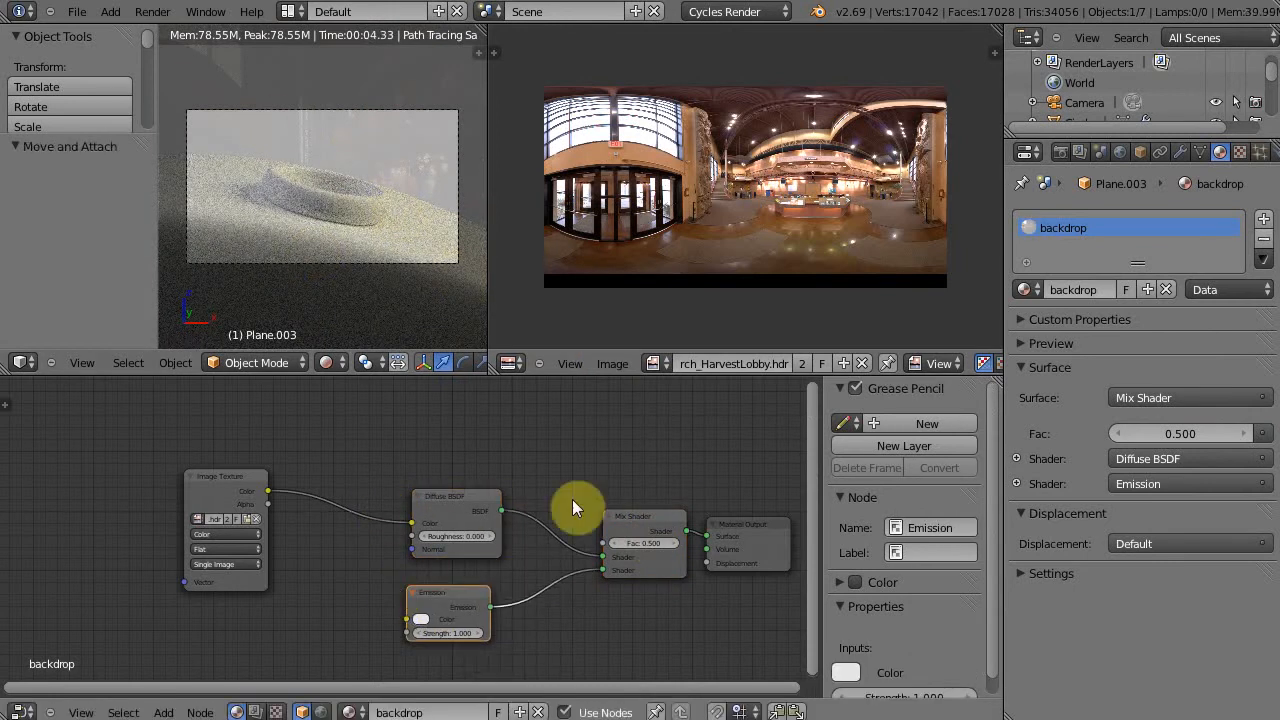
Disconnect the Image Texture from the Diffuse BSDF and link its Color output to the Mix Shader's Fac input
ctrl+right_drag(347, 475, 335, 549)
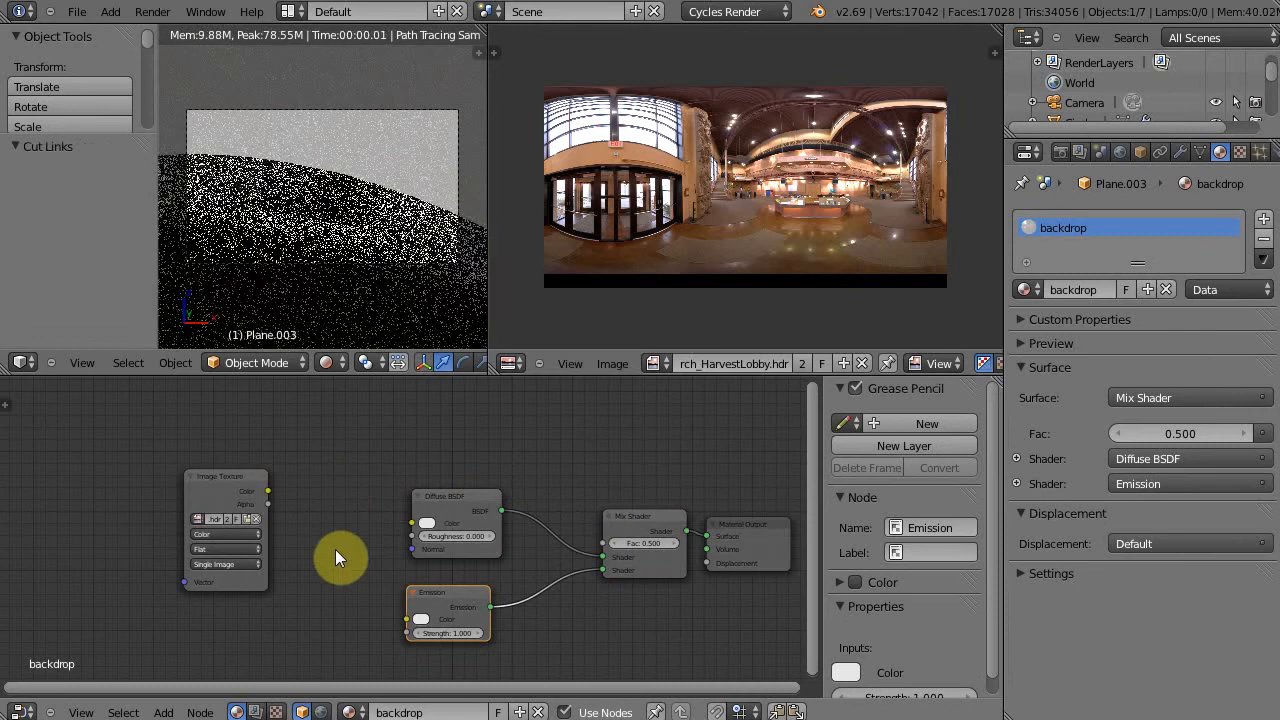
drag(210, 471, 595, 544)
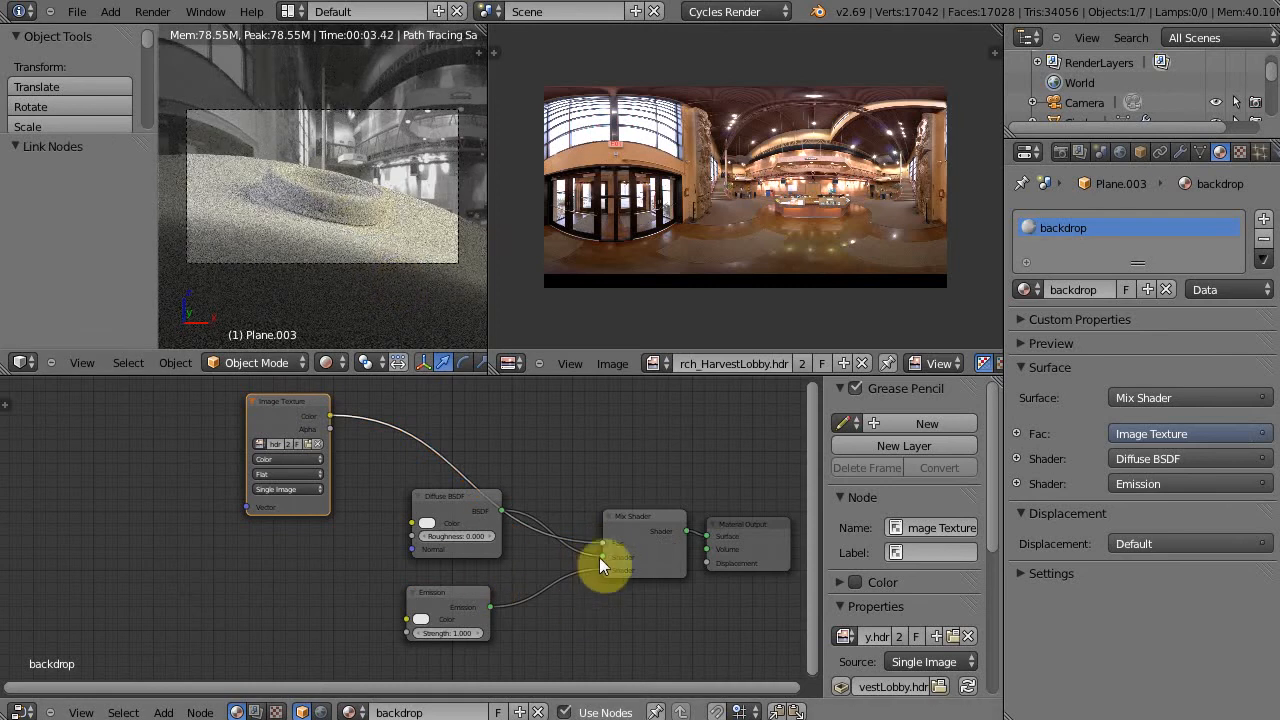
drag(603, 572, 600, 571)
Set the backdrop's Emission node strength to 4
click(479, 634)
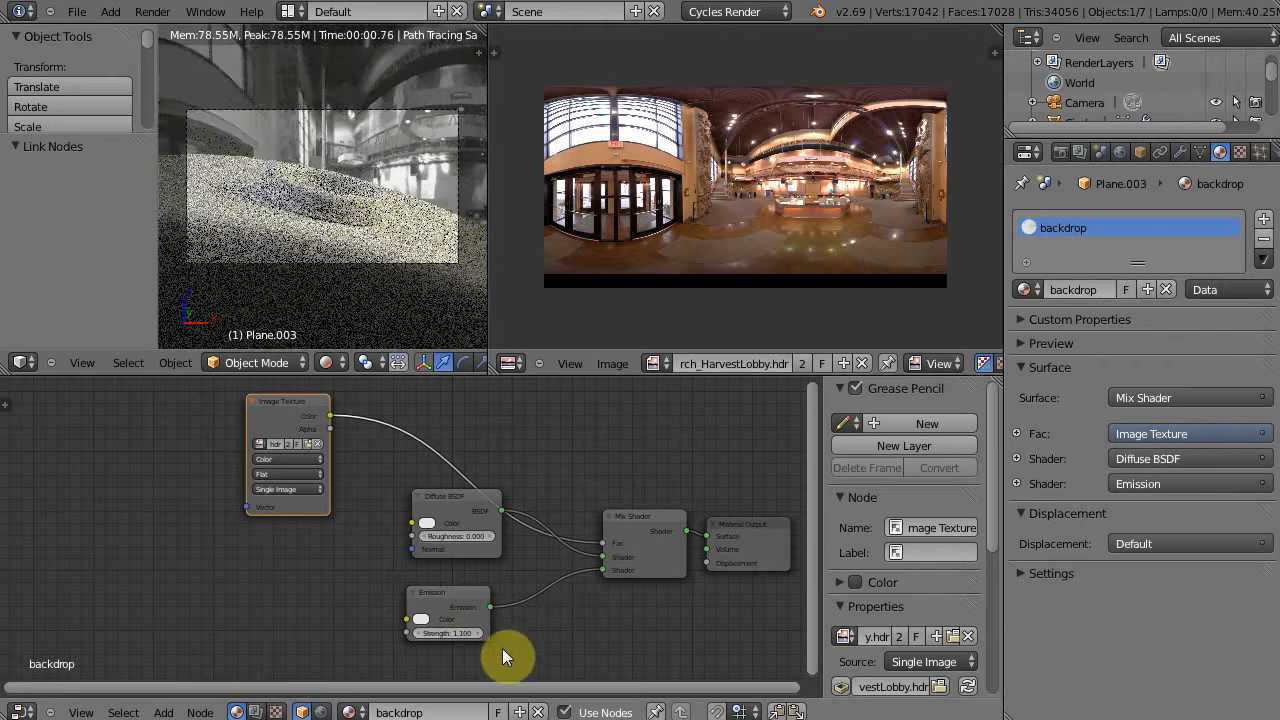
click(420, 633)
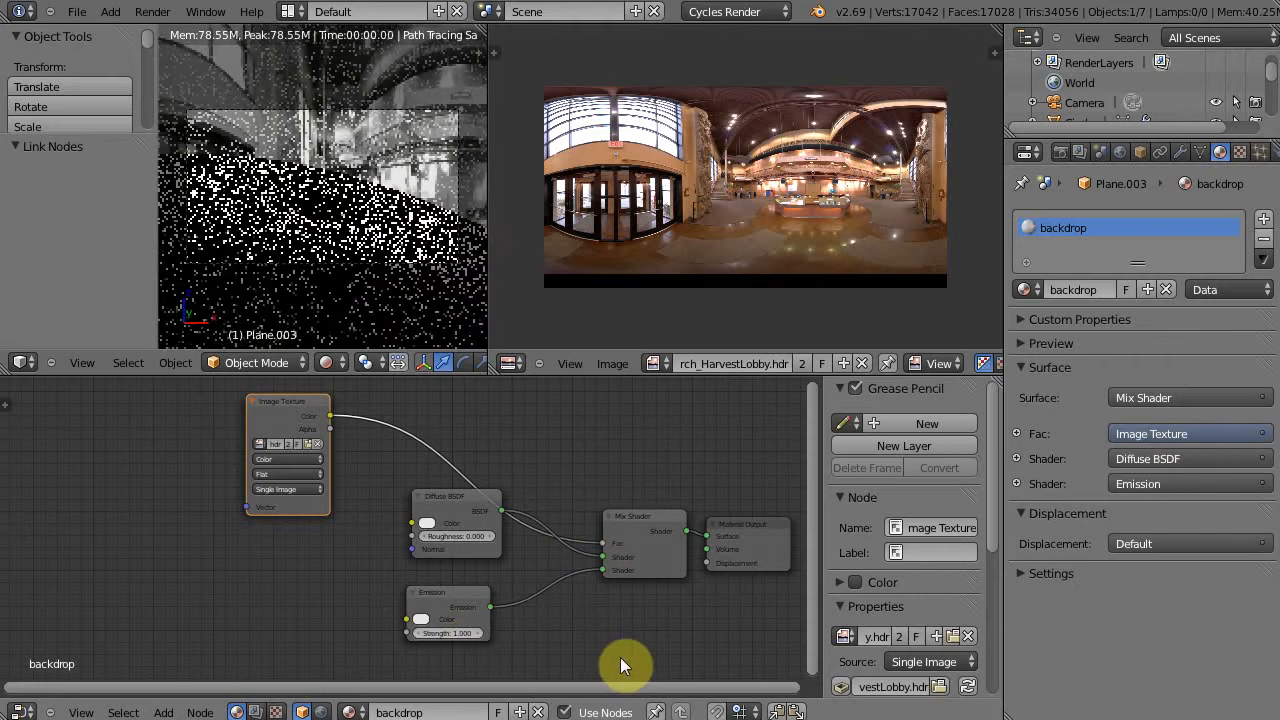
click(451, 634)
text(4)
key(Return)
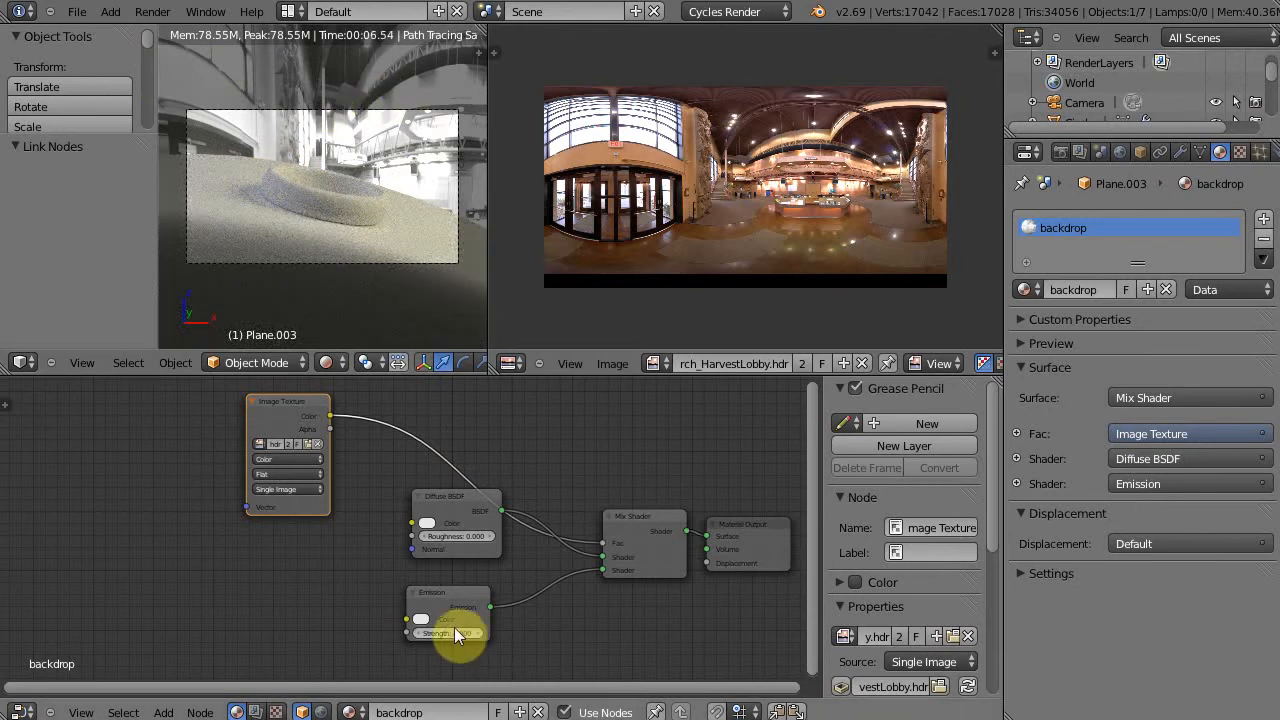
Give the Diffuse BSDF node a slightly warm color and darken it
click(427, 523)
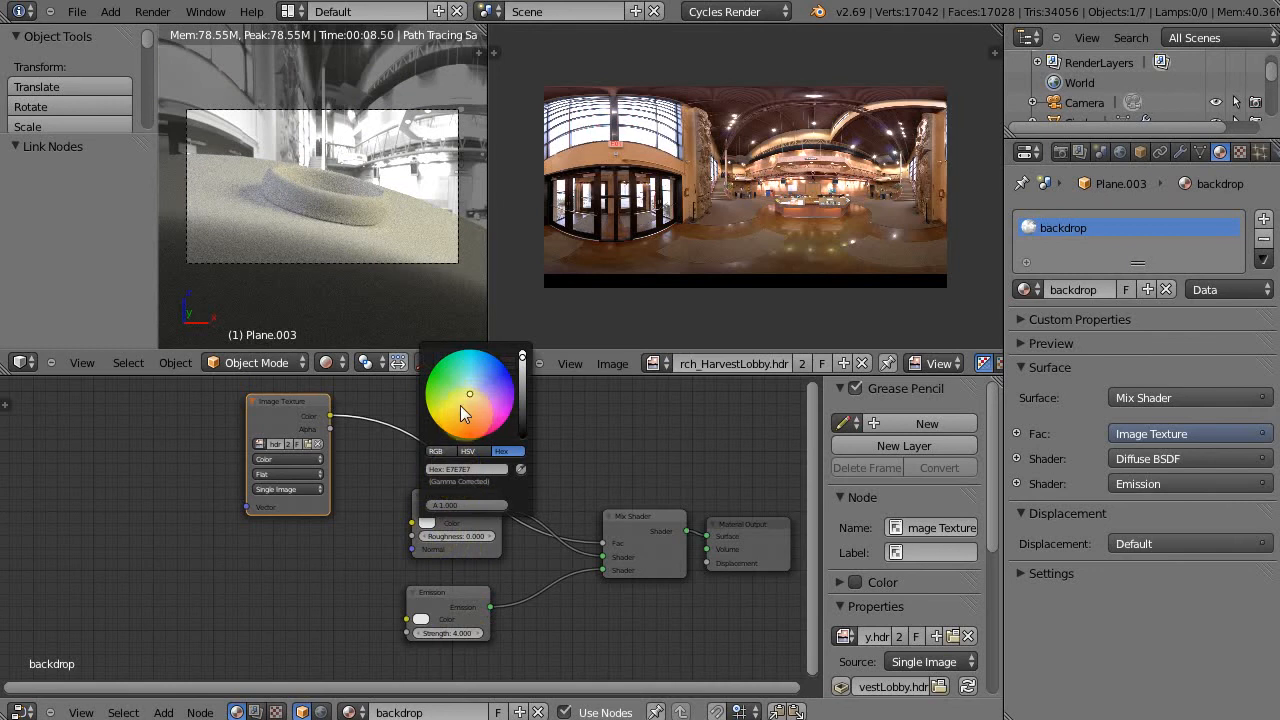
click(463, 399)
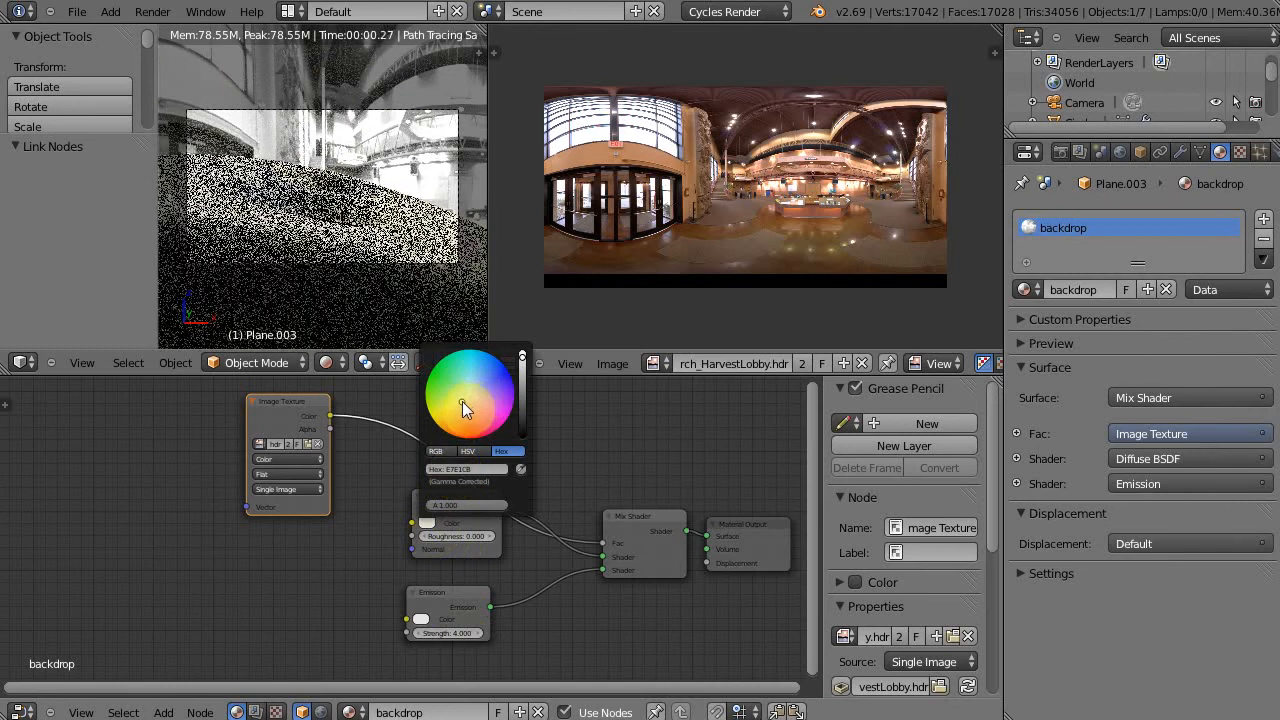
click(430, 519)
click(523, 386)
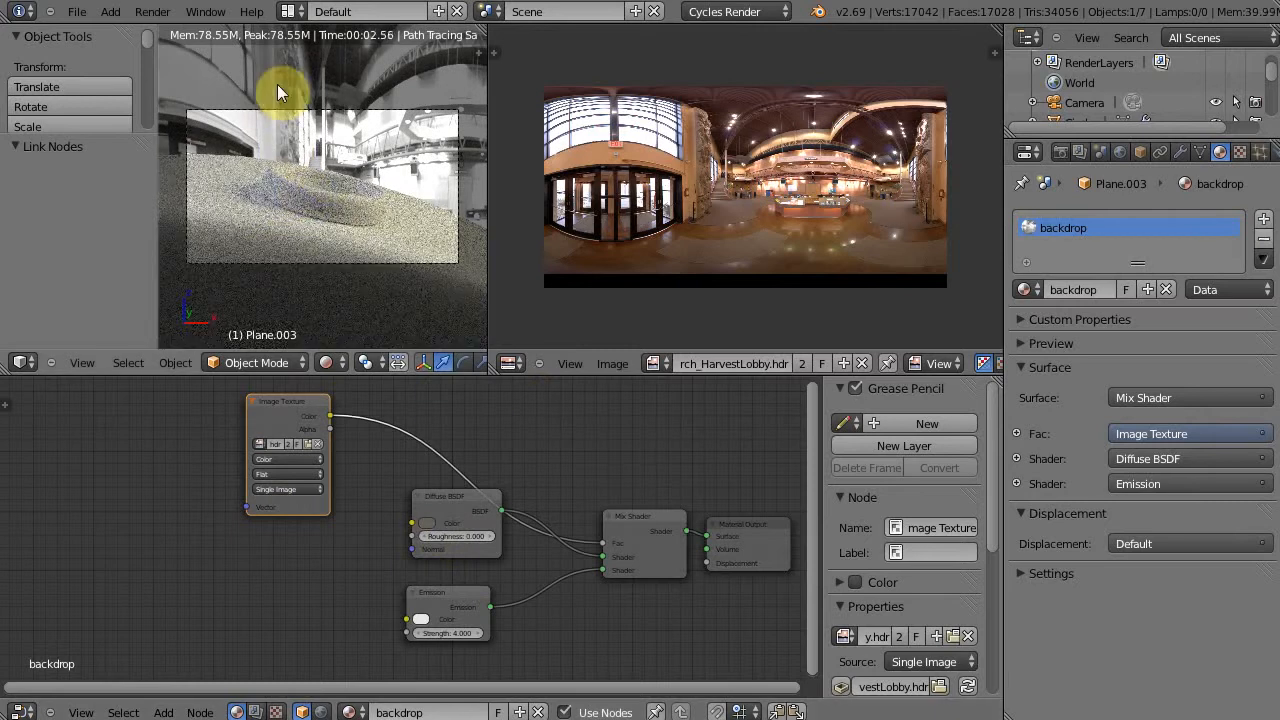
Move the backdrop plane by about 2.65 in X and 0.83 in Z, and enlarge it about 2.28 times
key(g)
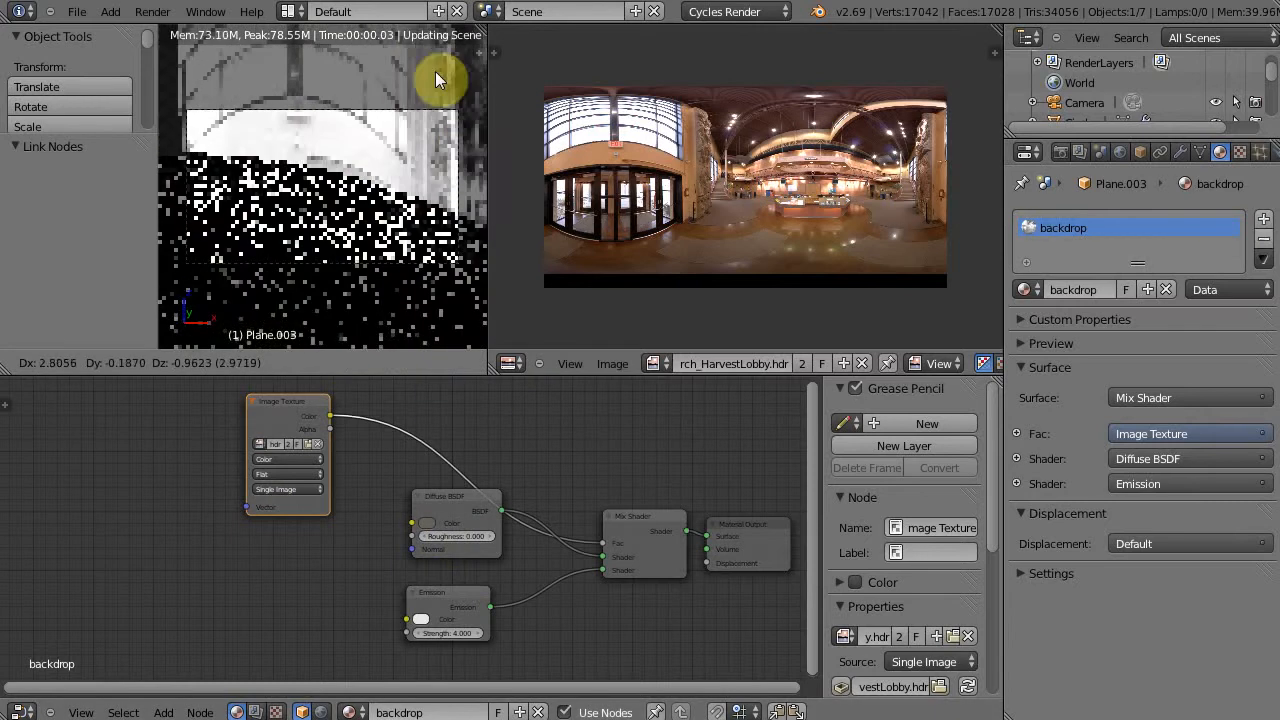
click(443, 34)
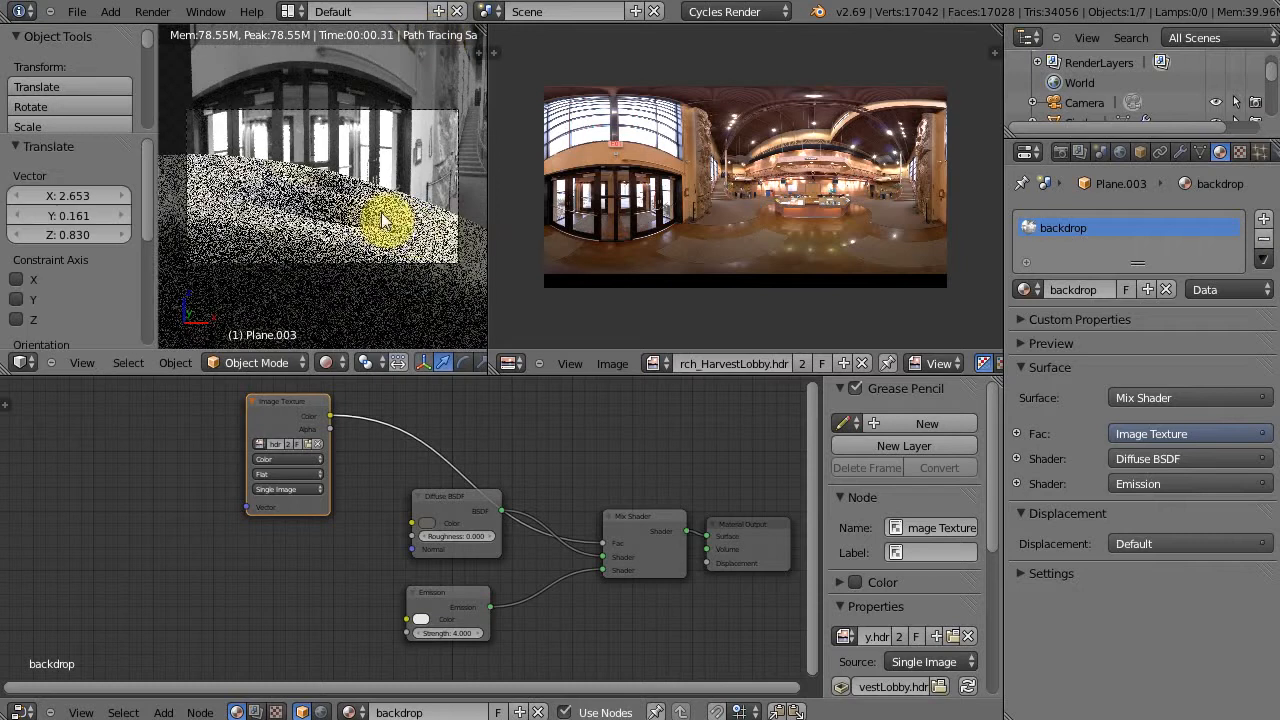
key(s)
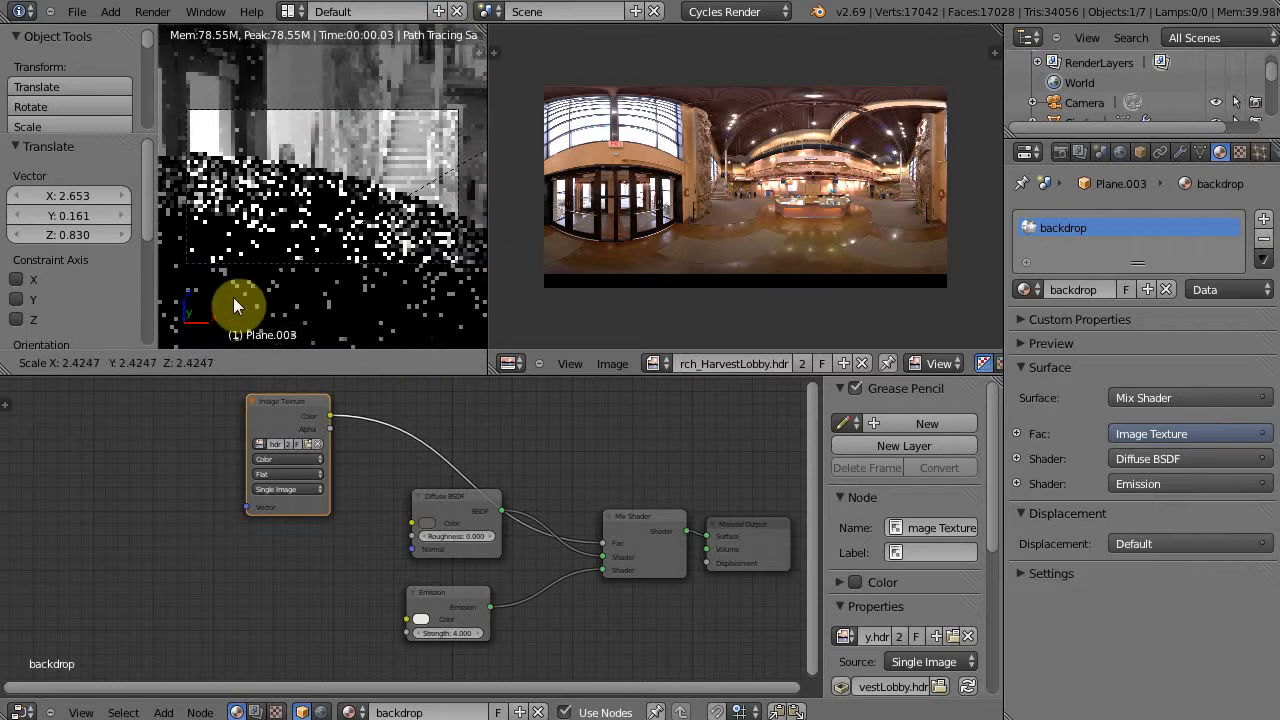
click(306, 163)
Shift the backdrop by about 2.99 in X, enlarge it about 1.38 times, and shift it another 1.34 or so in X
key(g)
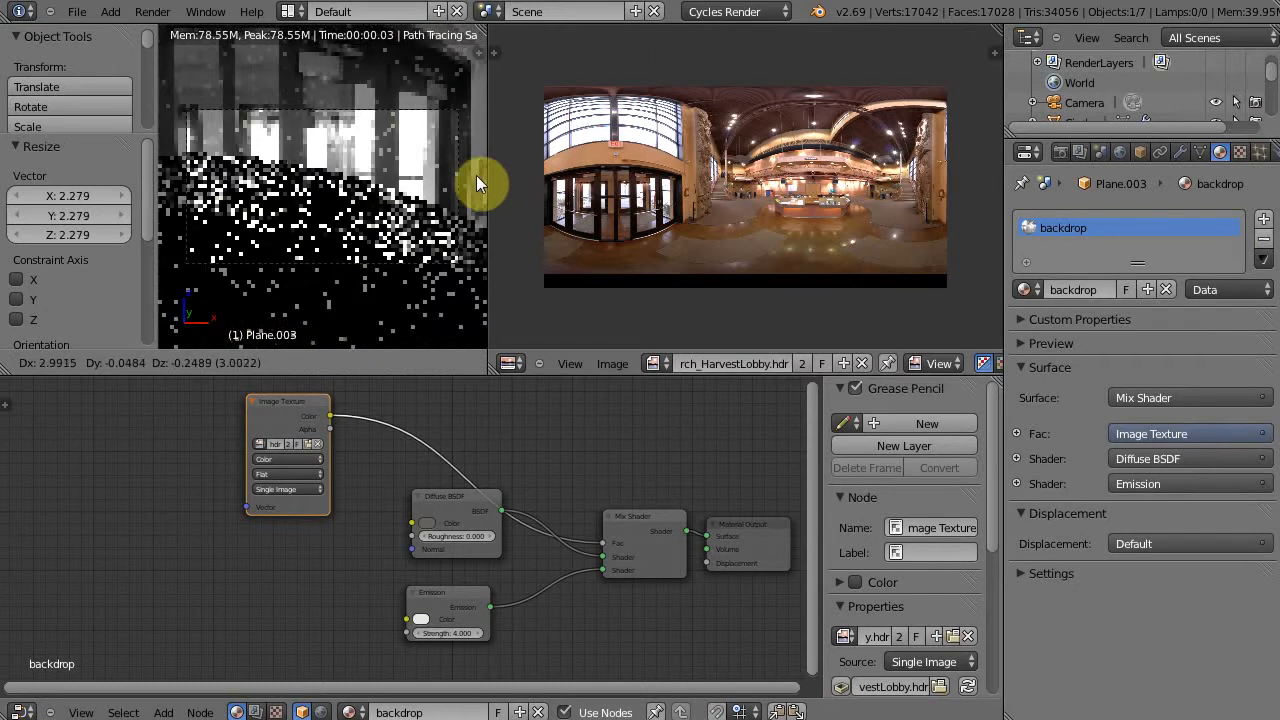
click(476, 183)
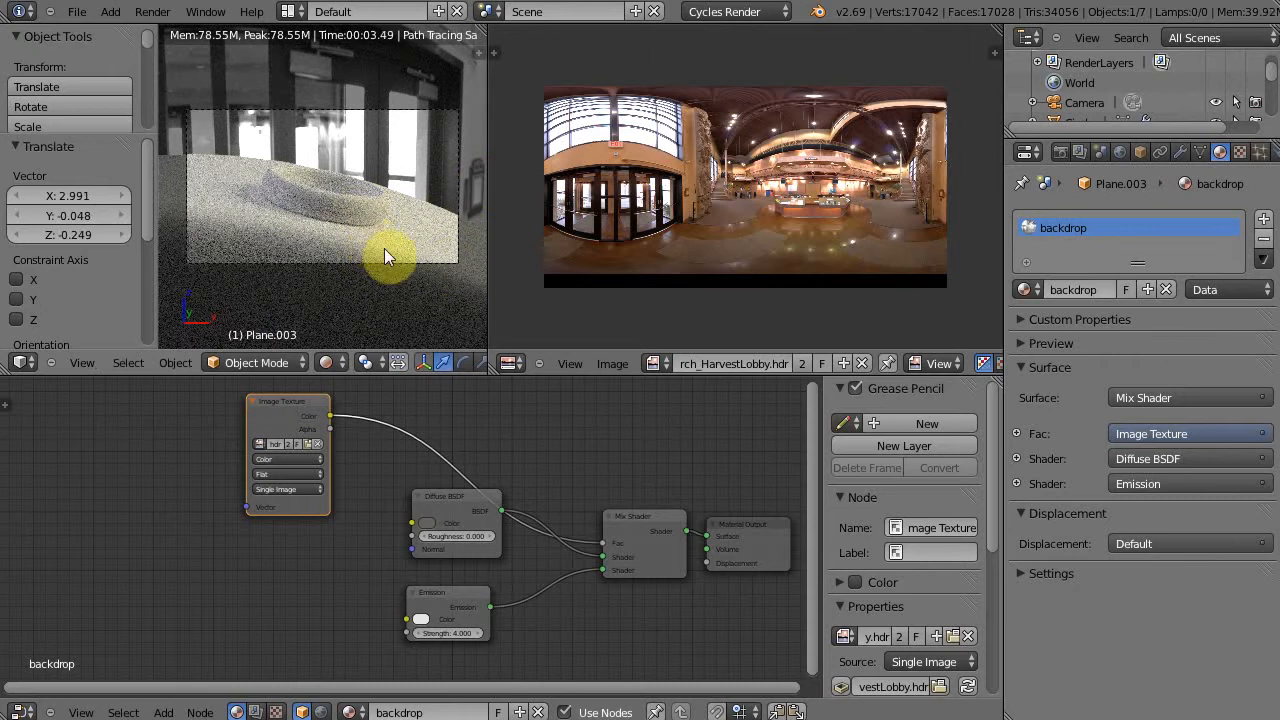
key(s)
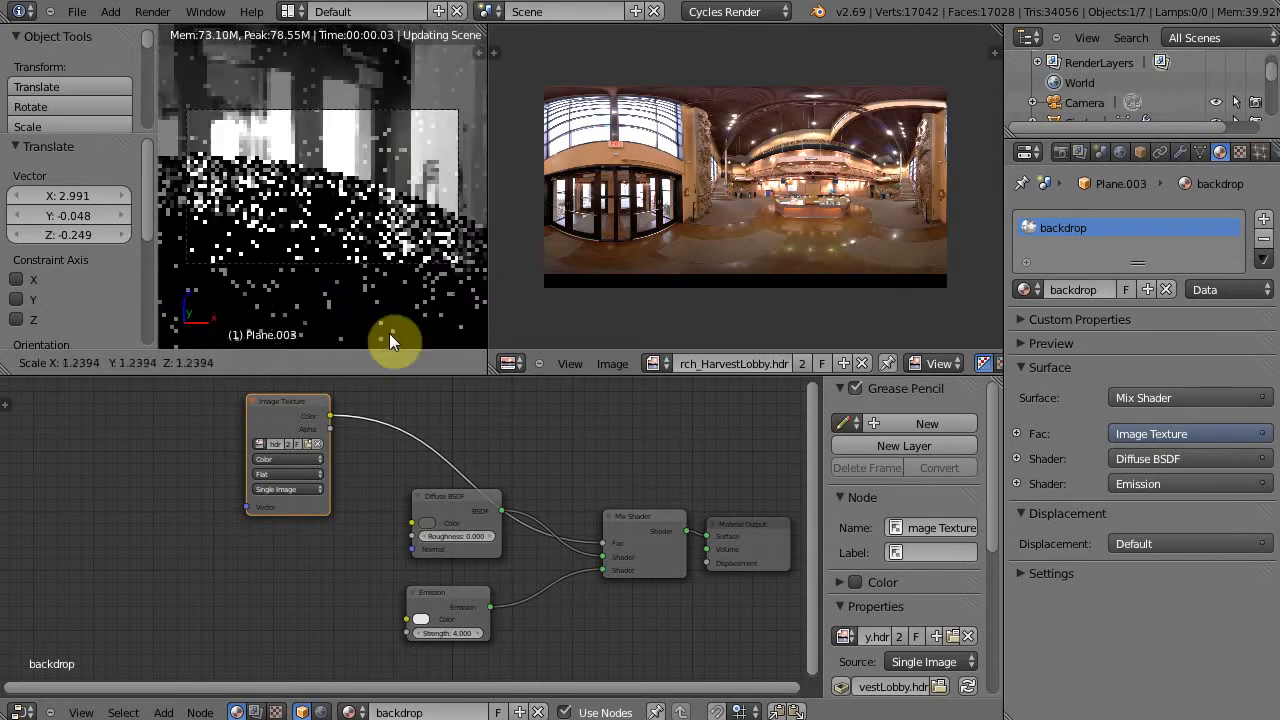
click(376, 345)
key(g)
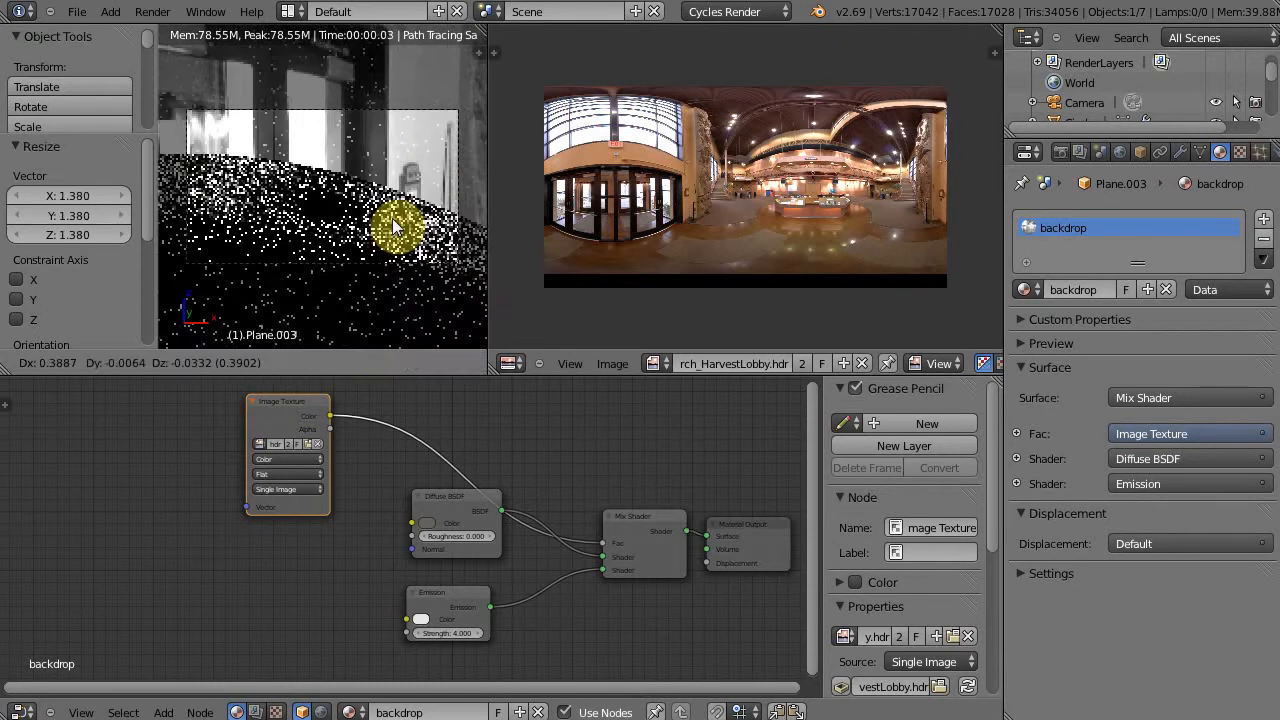
click(394, 215)
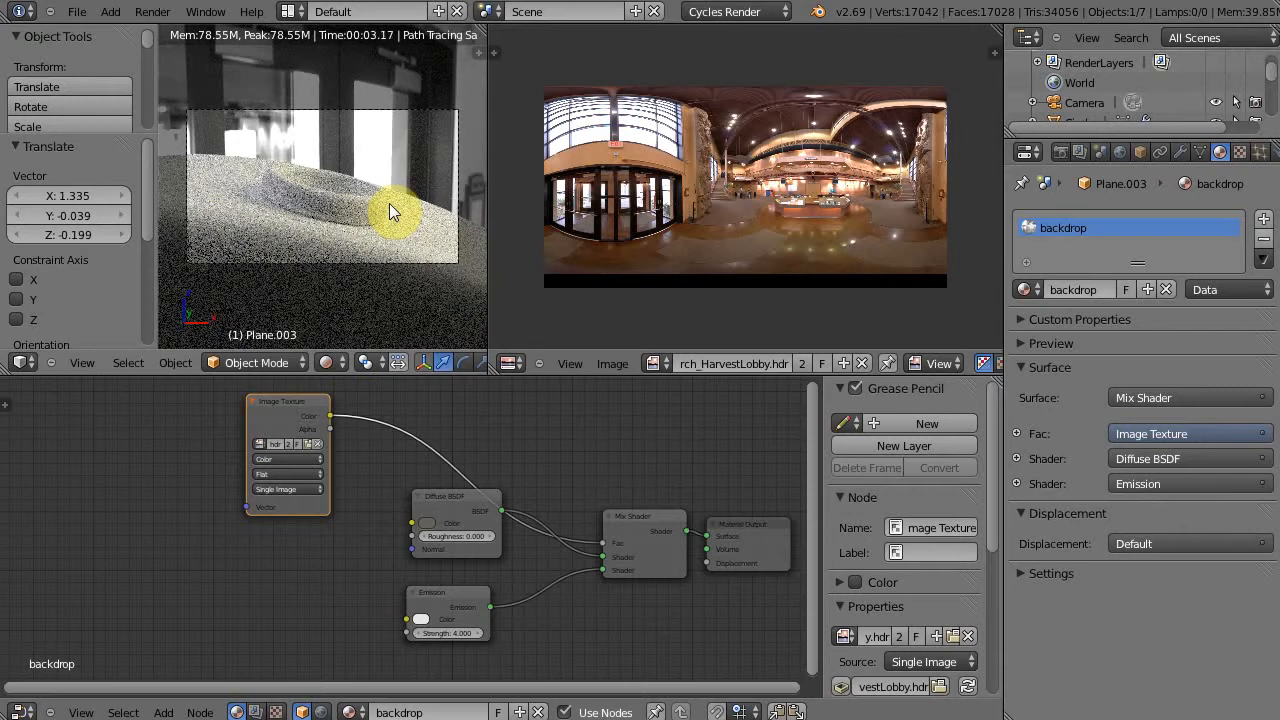
Review the world surface settings and the scene's render dimension, output, sampling and film settings
click(1120, 152)
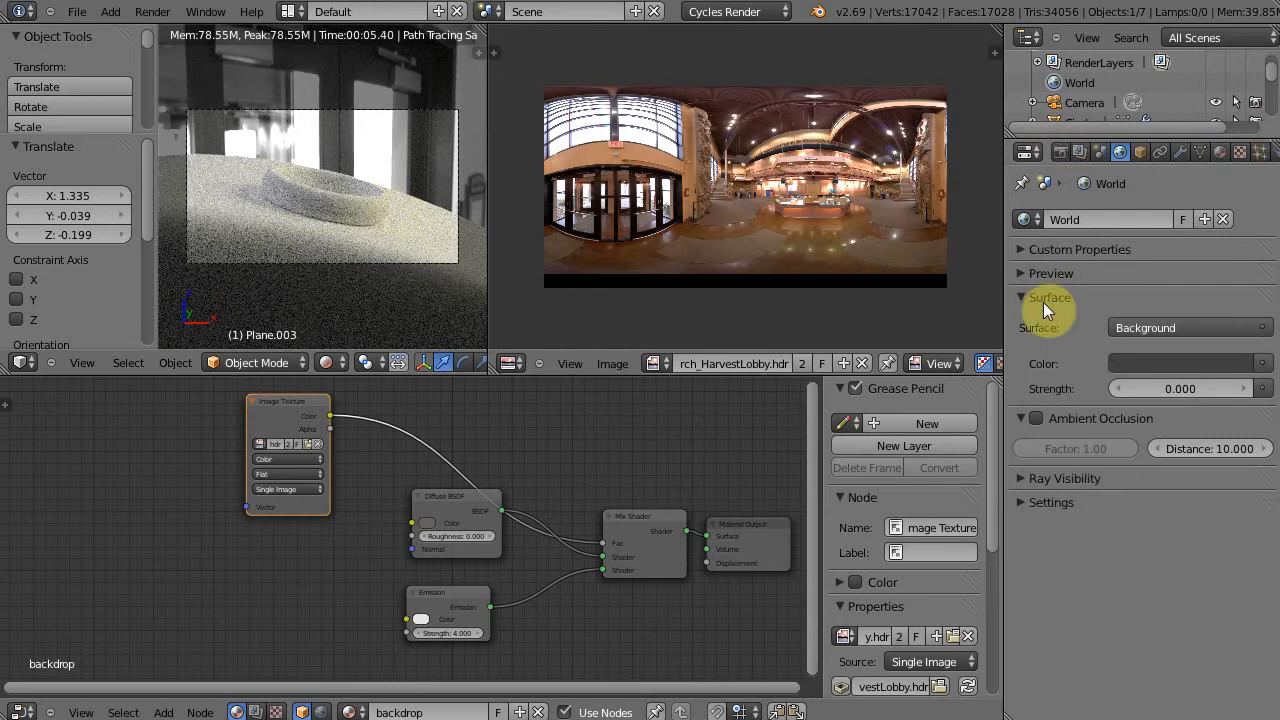
click(1057, 152)
scroll(1090, 650, down, 10)
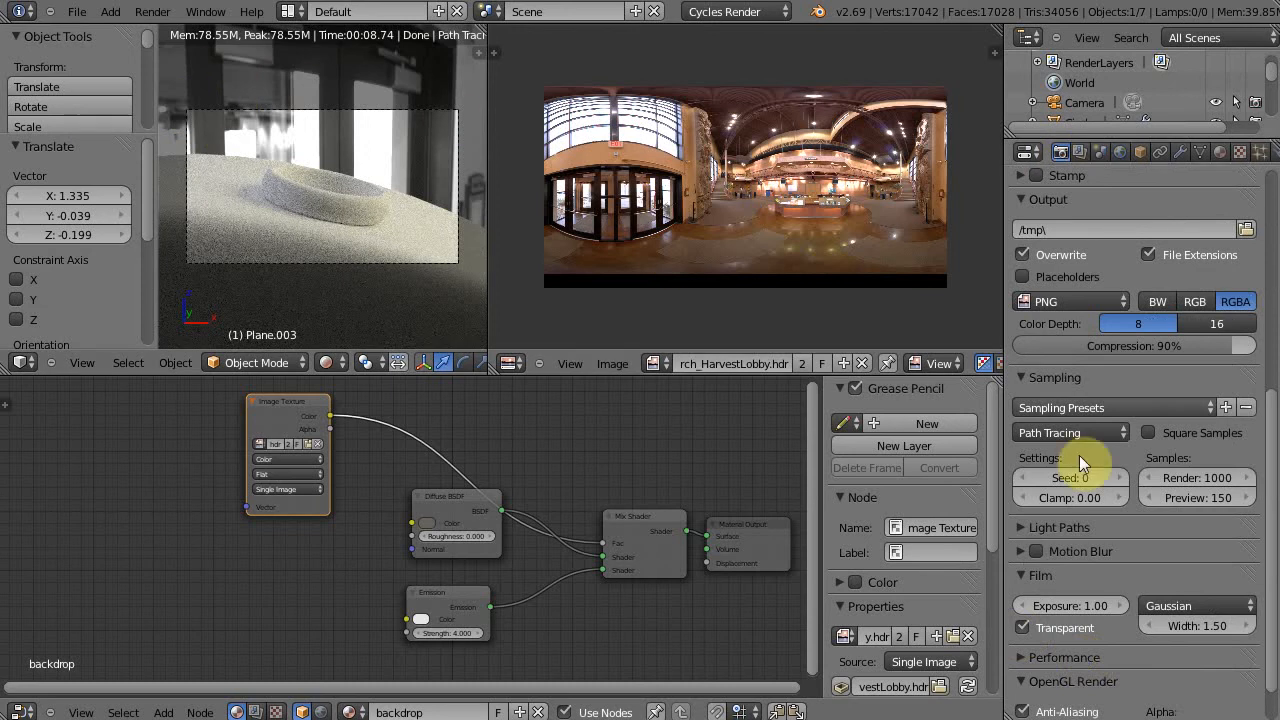
scroll(1185, 560, up, 10)
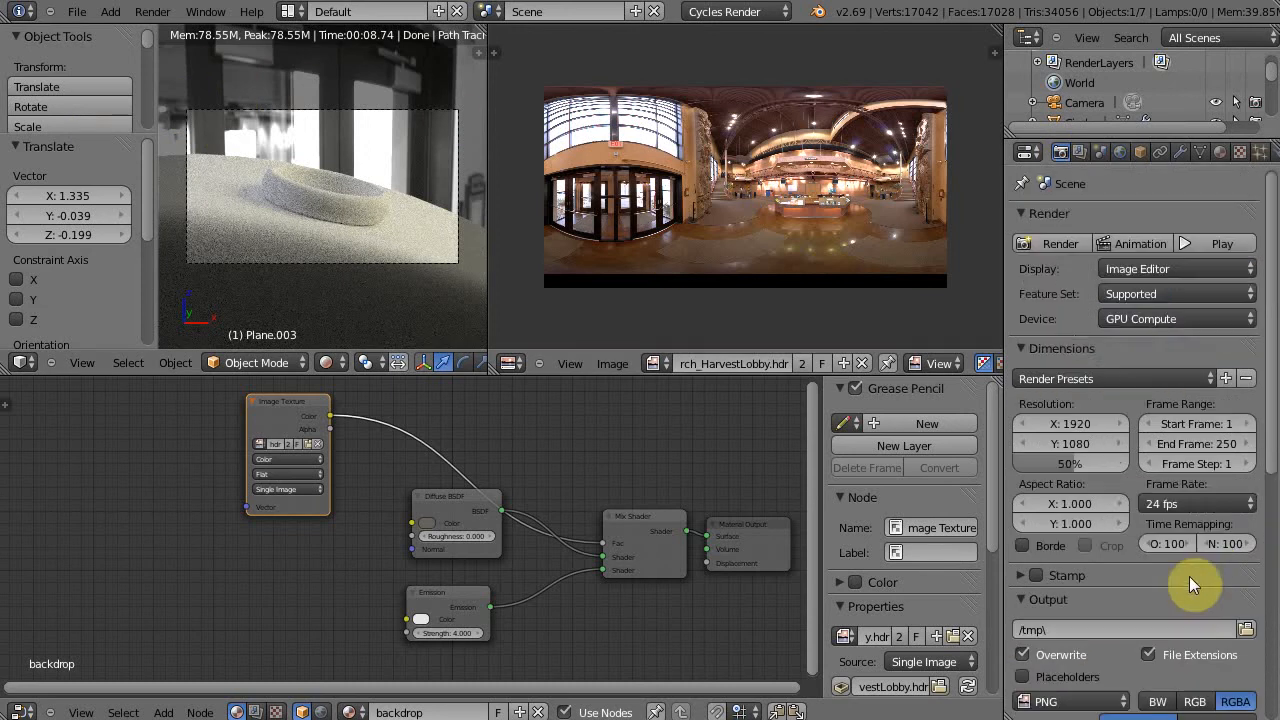
Use an Environment Texture with Church_HarvestLobby.hdr as the world background color and set its strength to 0.25
click(1119, 153)
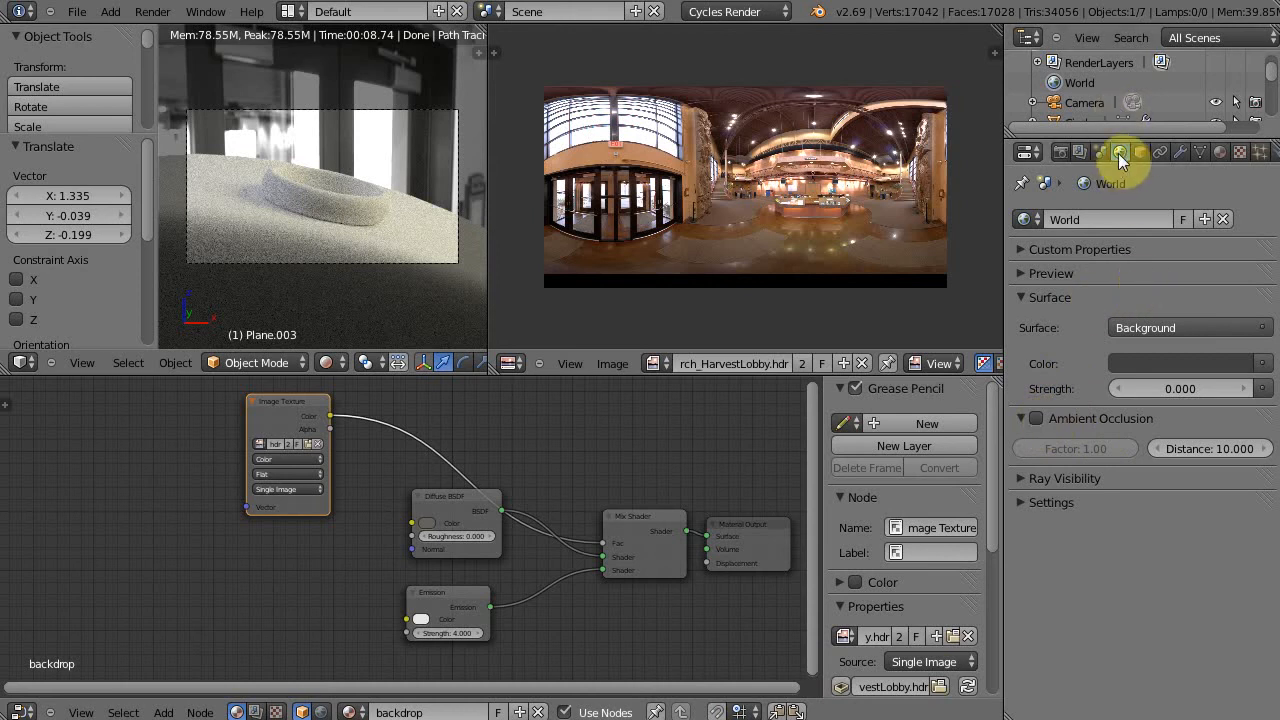
click(1264, 366)
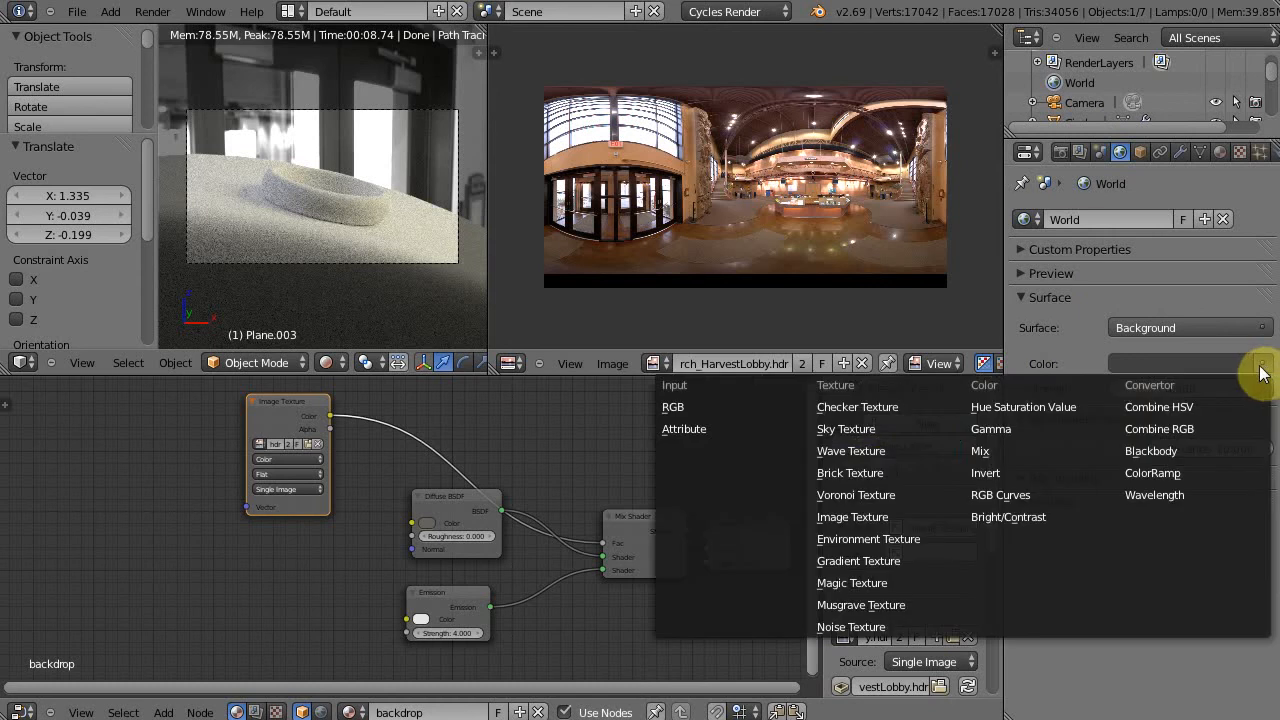
click(871, 540)
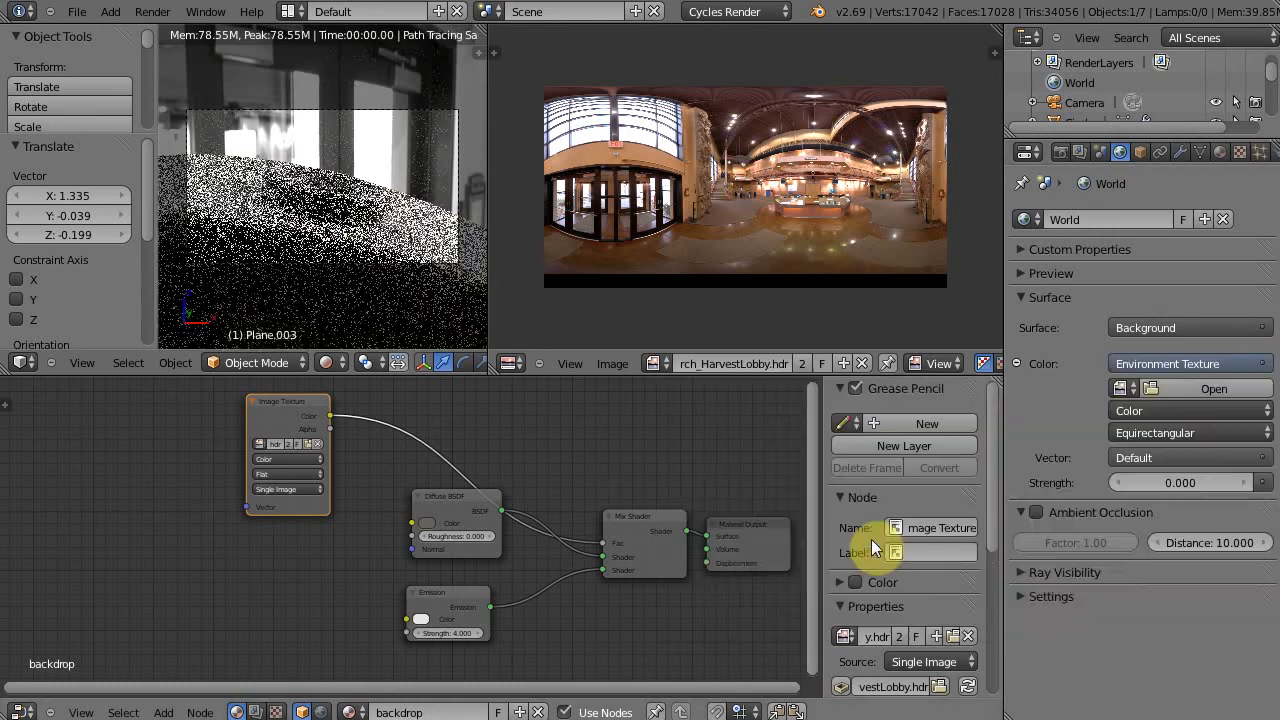
click(1120, 390)
click(1075, 421)
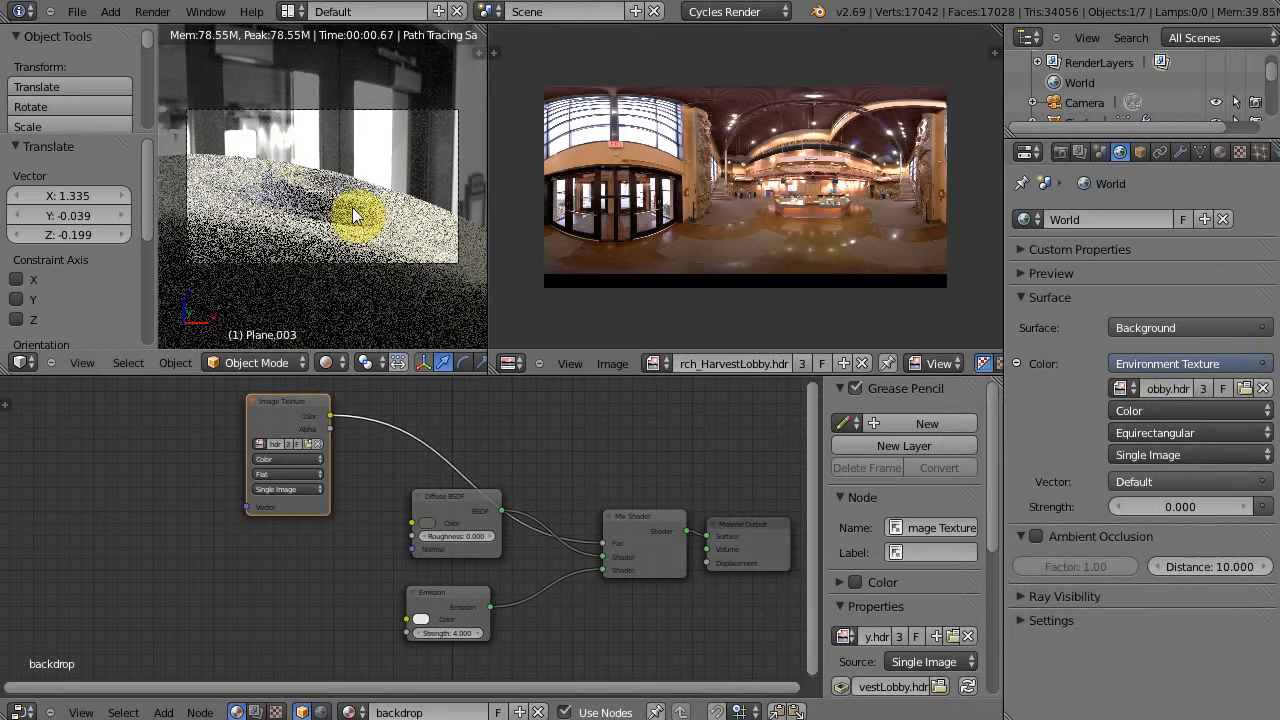
click(1178, 506)
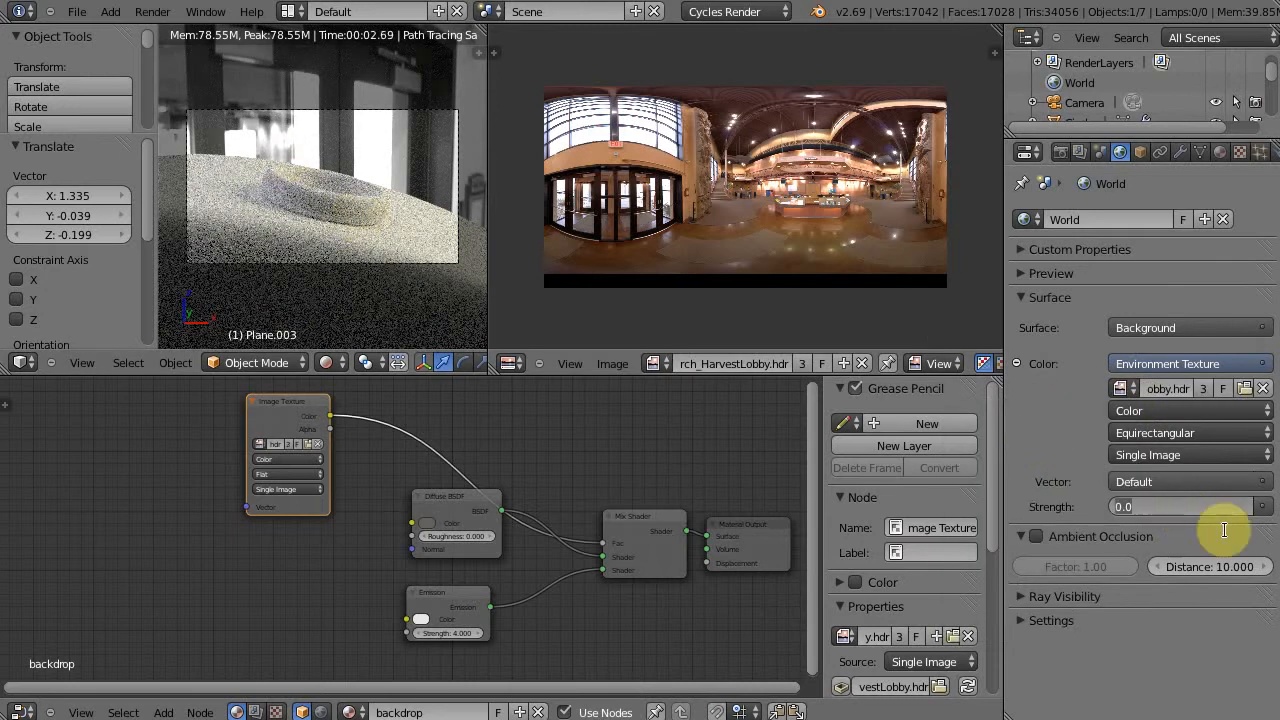
text(0.25)
key(Return)
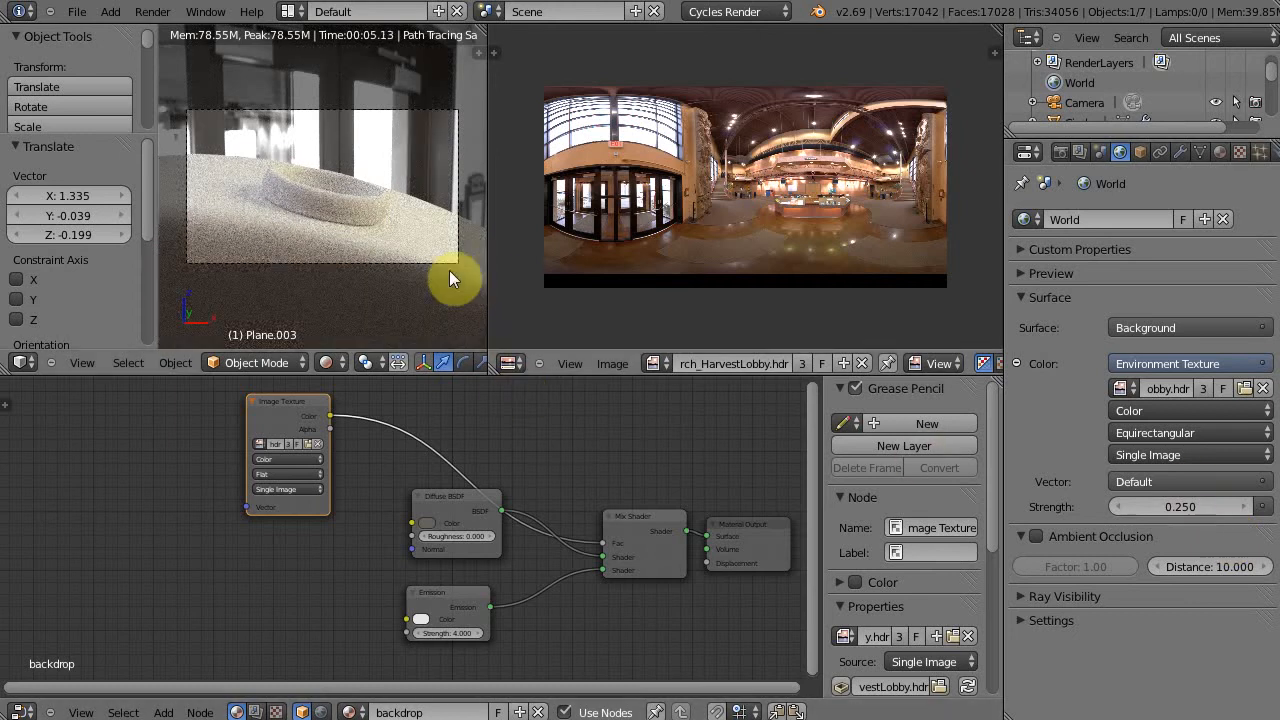
Save the scene to the Desktop as FCV Ring Tutorial.blend, and save again over that file
middle_drag(374, 189, 297, 246)
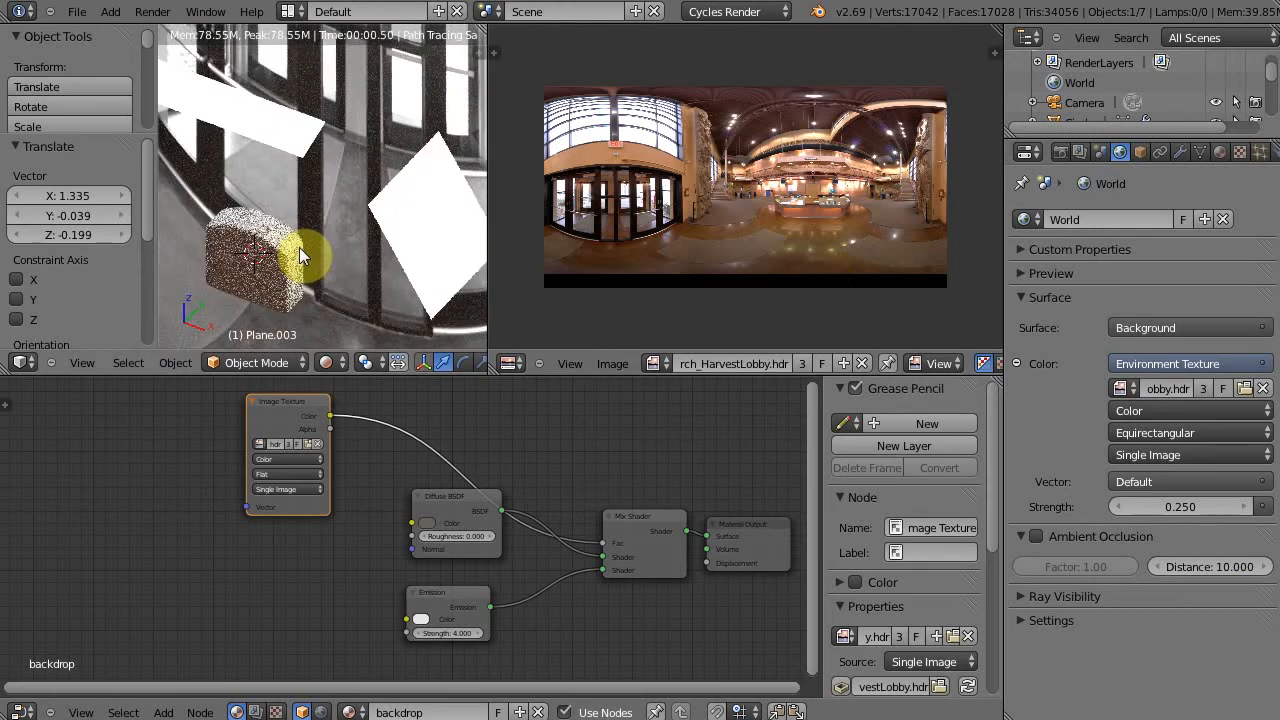
key(ctrl+shift+s)
click(314, 86)
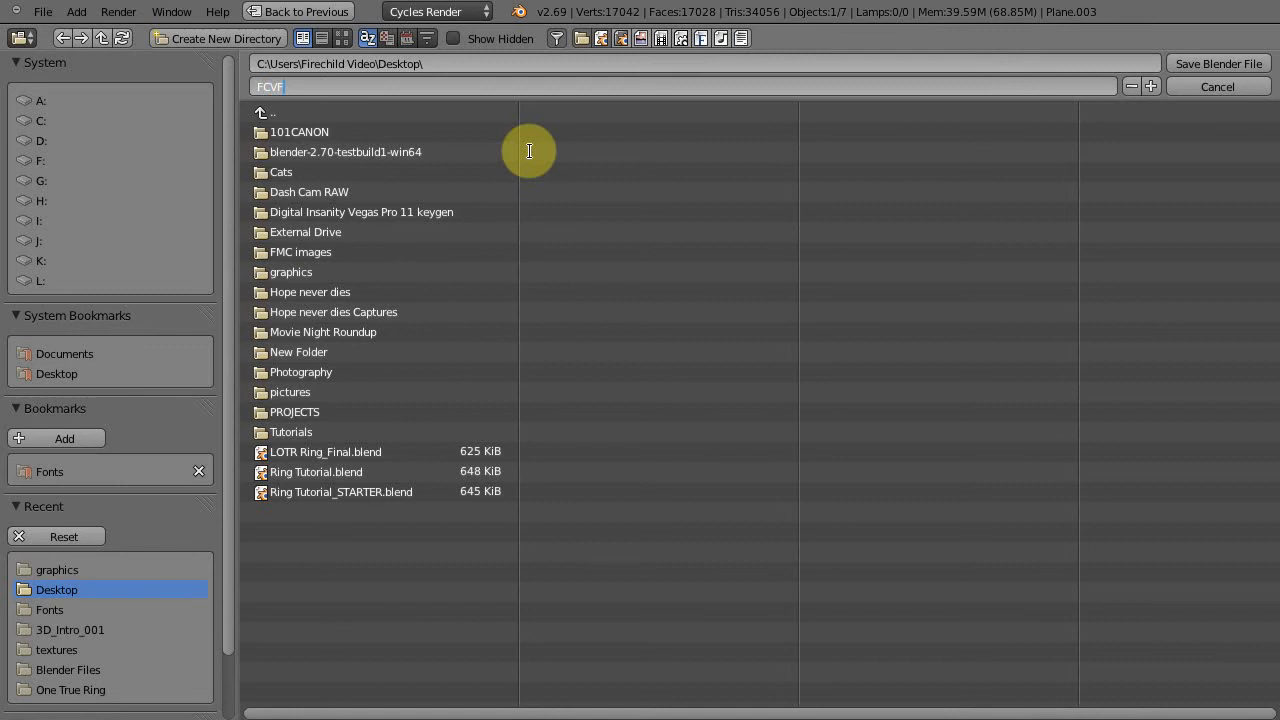
key(Return)
key(Return)
key(ctrl+s)
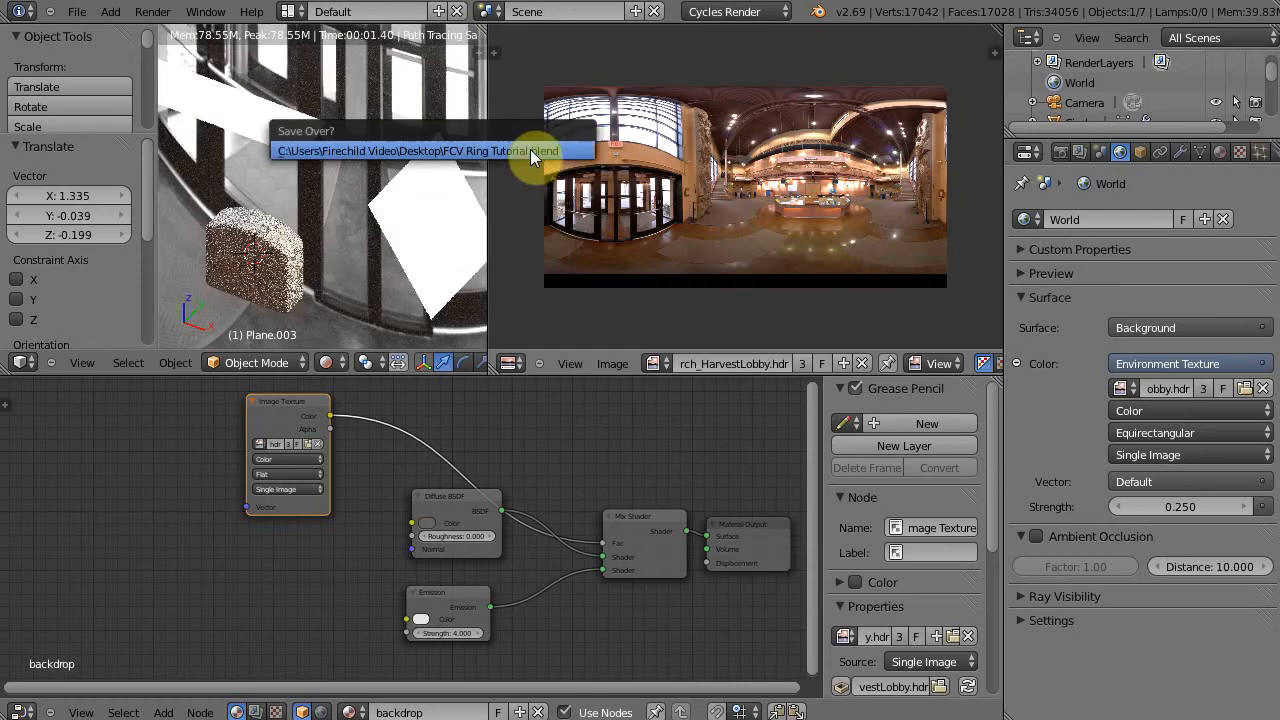
click(530, 149)
Switch to wireframe, open the slab's mesh for editing and select all of its geometry
key(z)
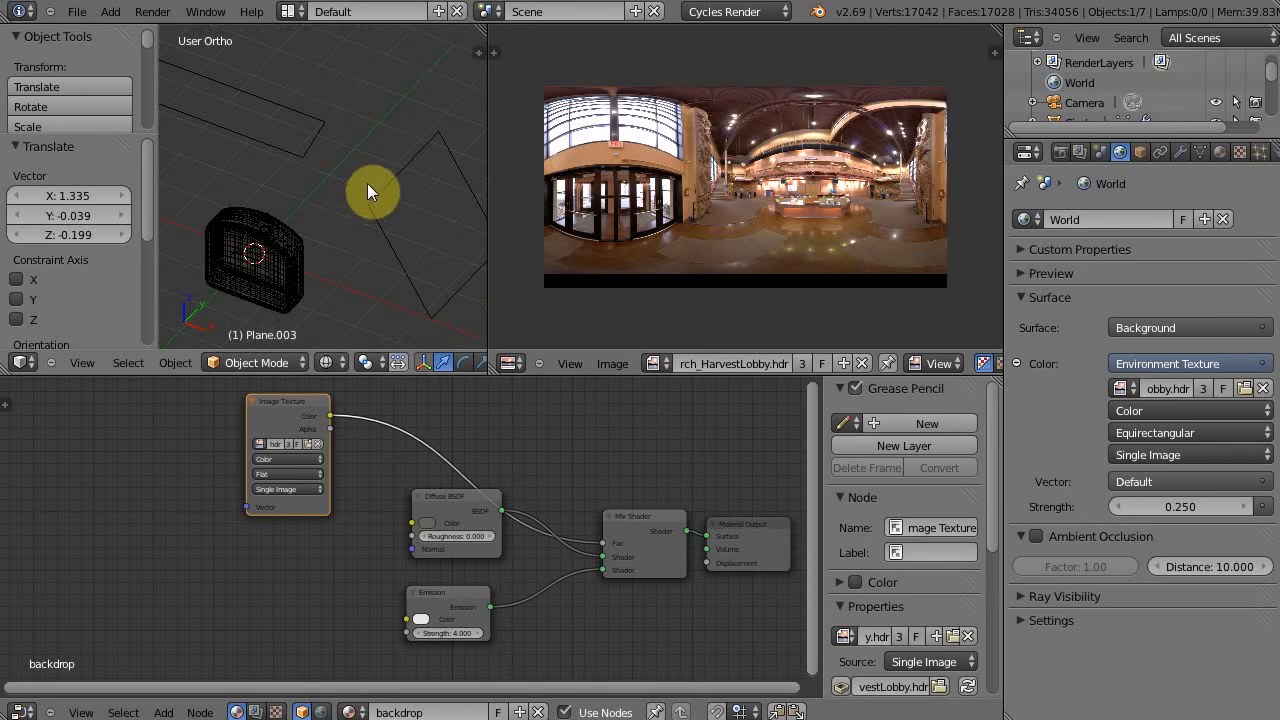
mouse_move(351, 191)
middle_down()
mouse_move(330, 250)
mouse_move(396, 183)
mouse_move(220, 173)
mouse_move(264, 254)
mouse_move(314, 234)
middle_up()
scroll(401, 179, up, 8)
right_click(320, 223)
key(Tab)
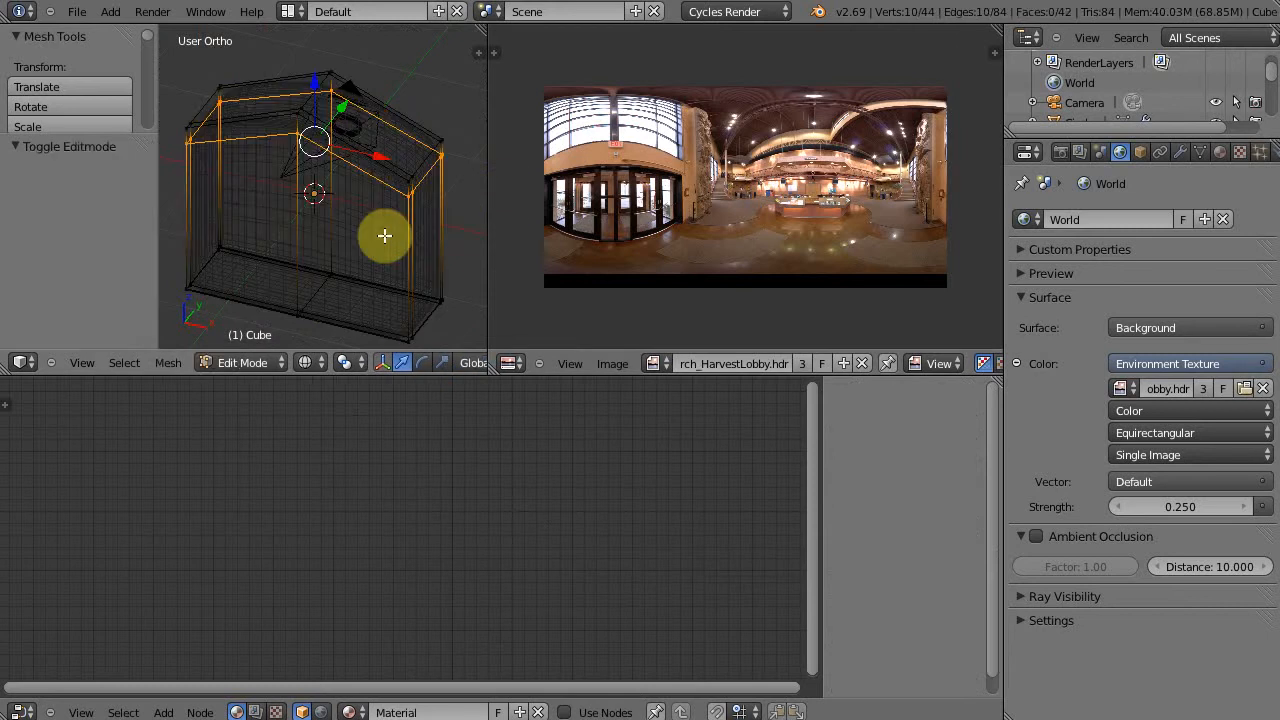
key(a)
key(a)
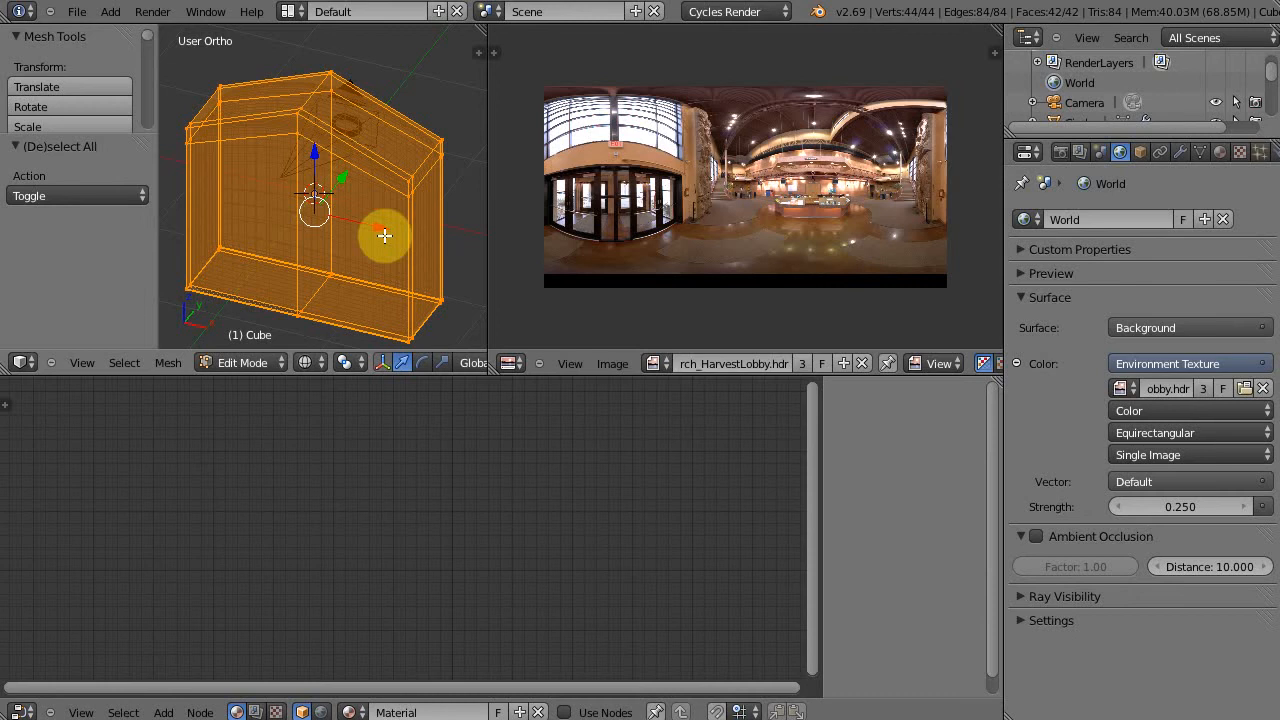
Examine the slab through the camera and up close in solid shading to judge which part is in frame, and clear the selection
key(KP_0)
key(shift+z)
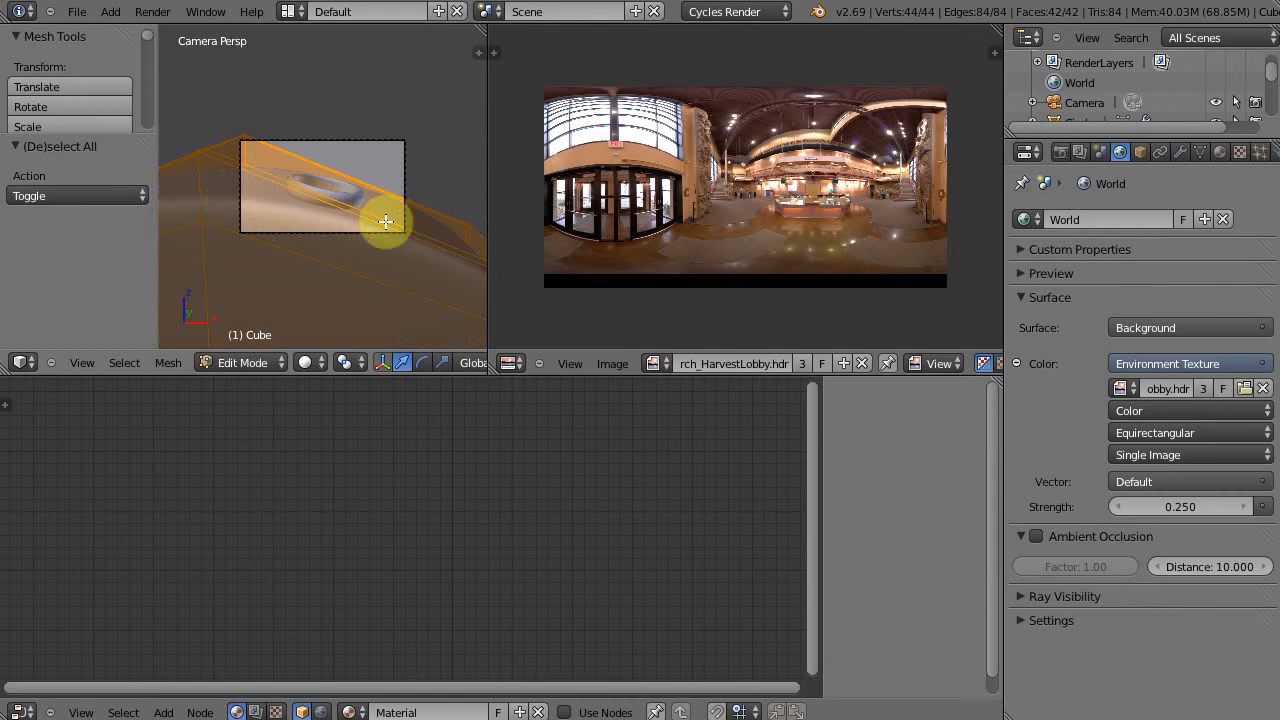
key(shift+z)
key(KP_0)
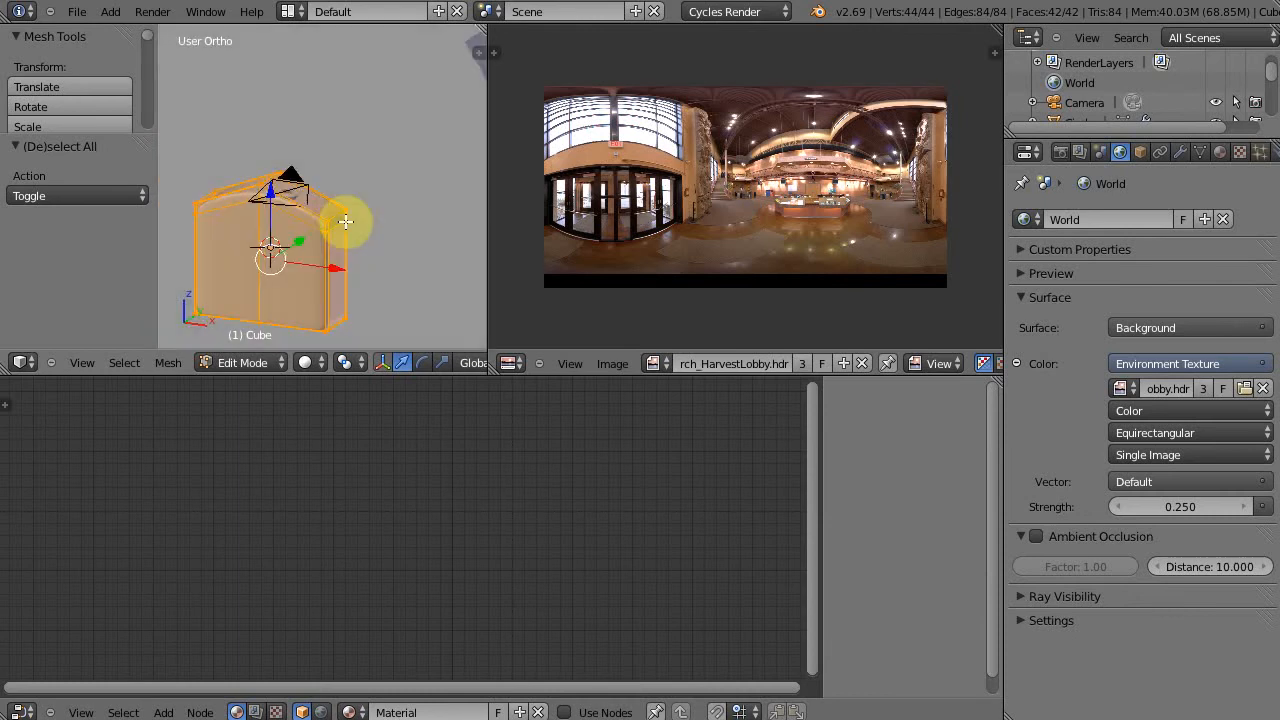
scroll(321, 253, up, 6)
shift+middle_drag(319, 242, 330, 32)
scroll(290, 235, down, 3)
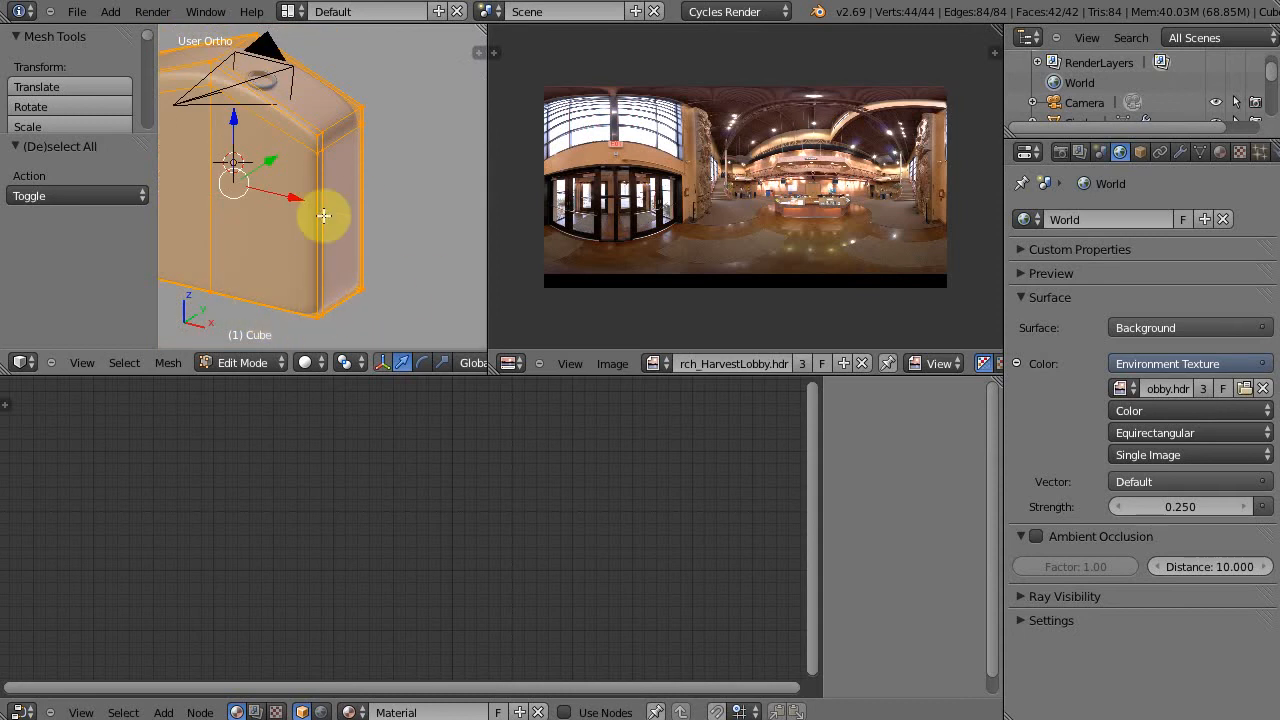
key(a)
middle_drag(225, 227, 229, 123)
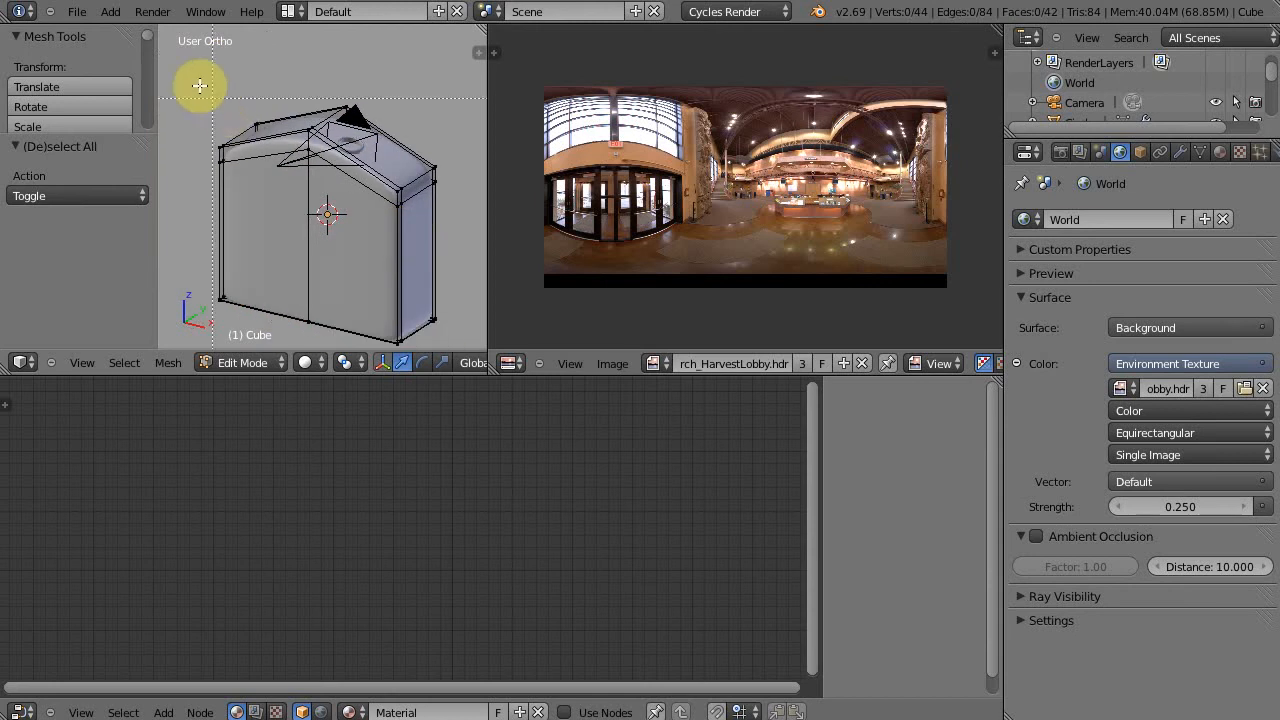
key(b)
drag(185, 67, 470, 210)
middle_drag(299, 155, 409, 157)
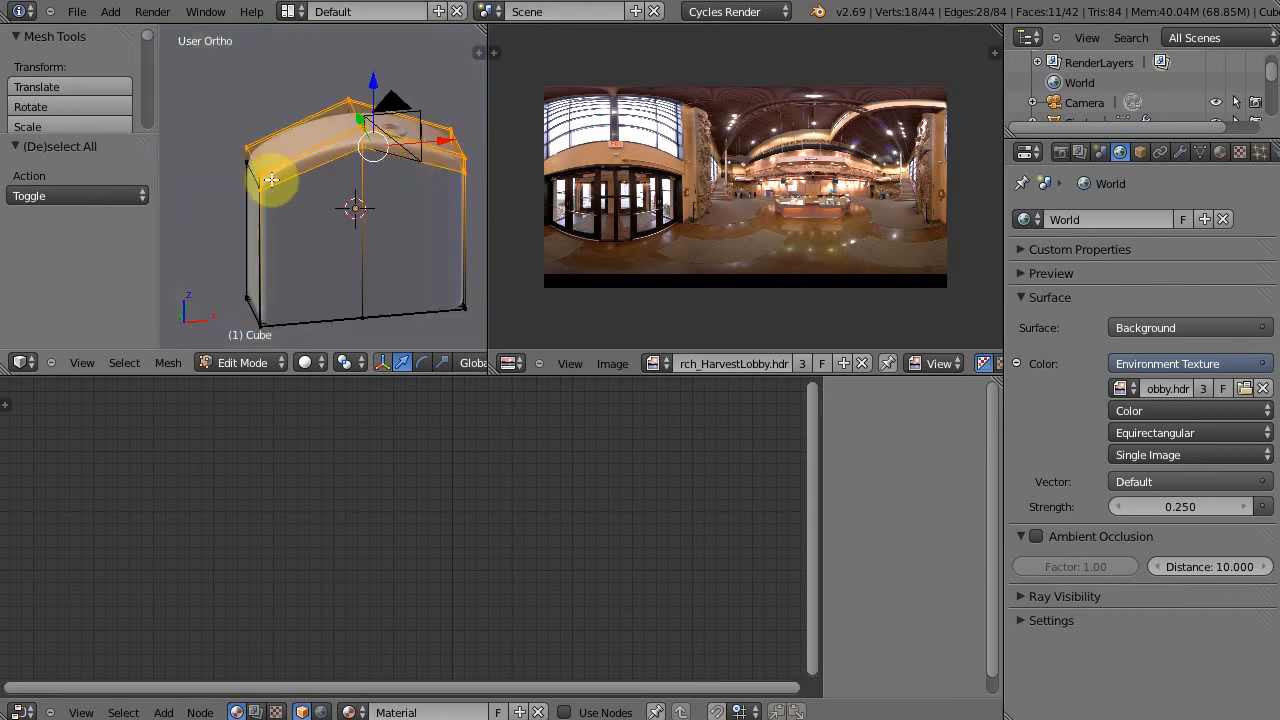
key(a)
Unwrap the slab's upper section, including the vertices on its far side, and rotate its UV layout by about 1.56°
key(z)
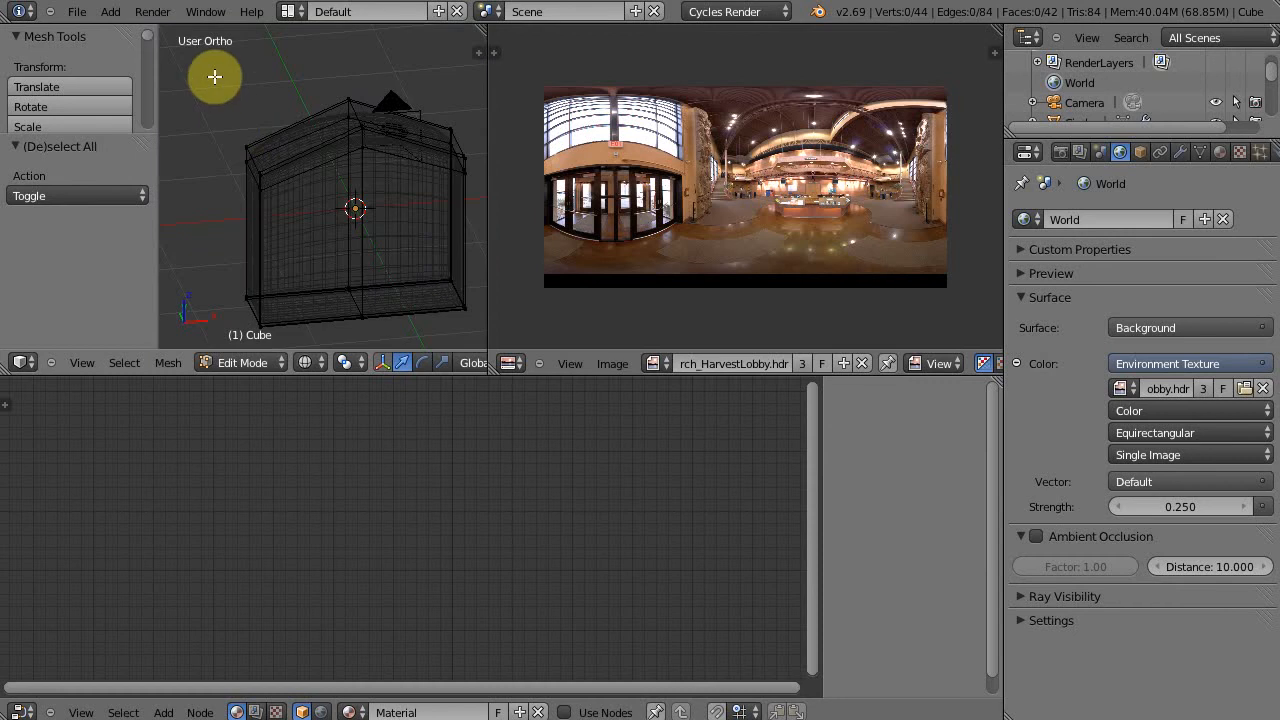
mouse_move(214, 69)
mouse_down()
mouse_move(409, 209)
mouse_move(502, 202)
mouse_move(463, 207)
mouse_up()
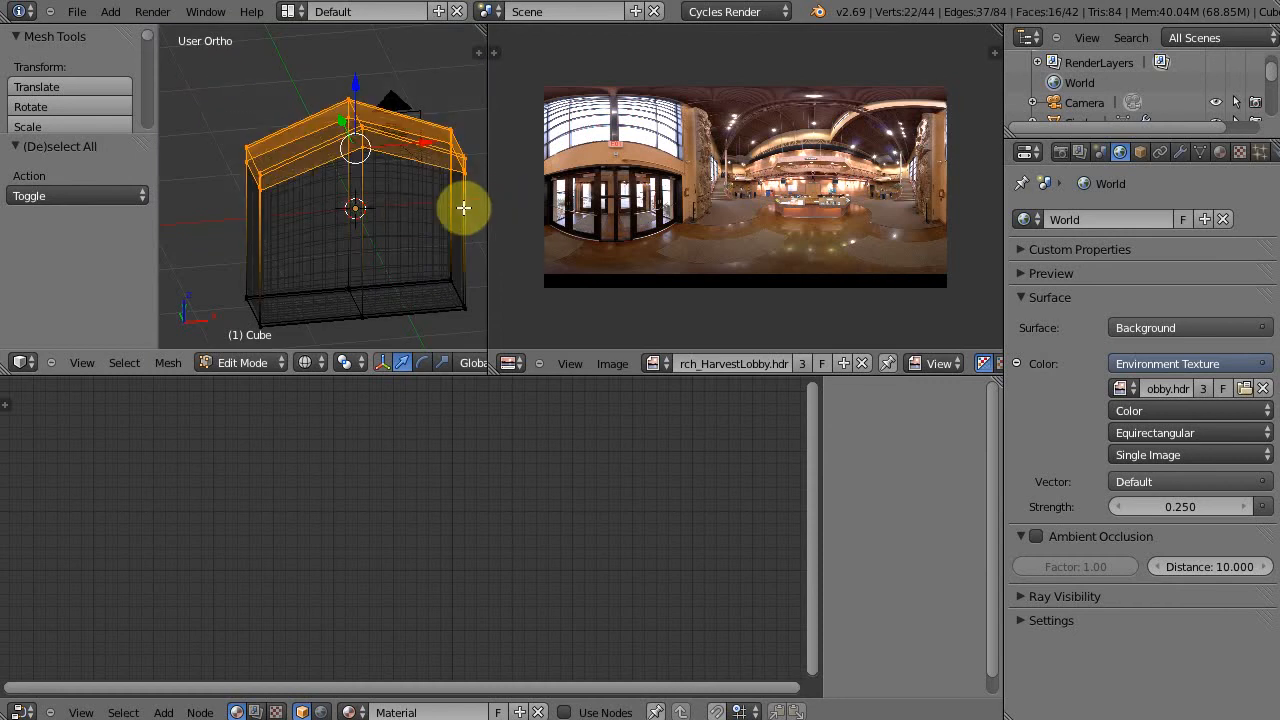
key(u)
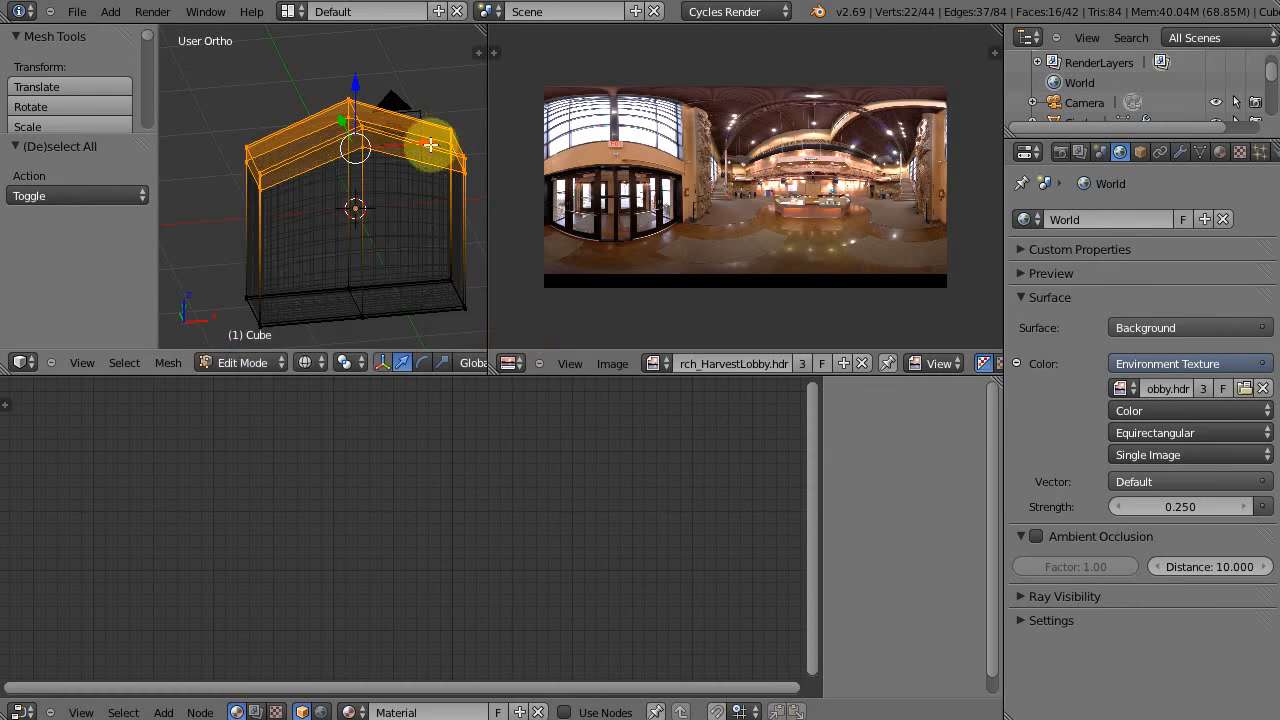
key(u)
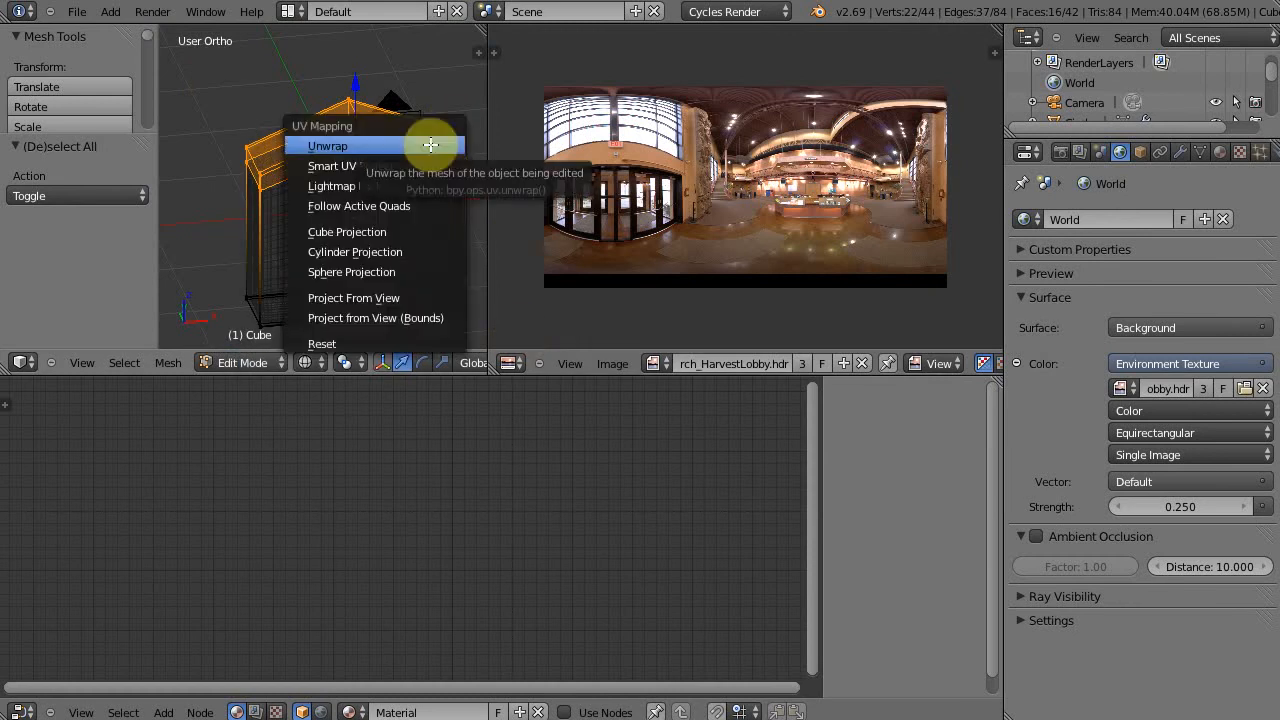
click(429, 138)
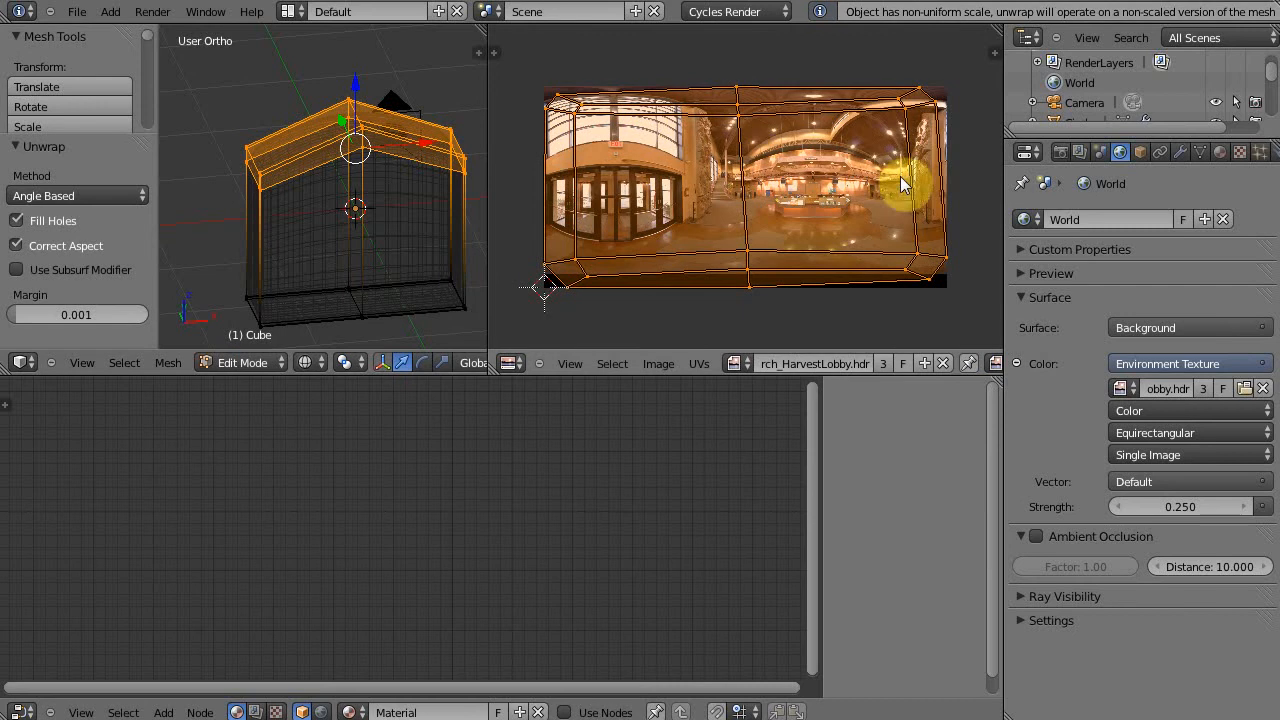
key(r)
click(849, 200)
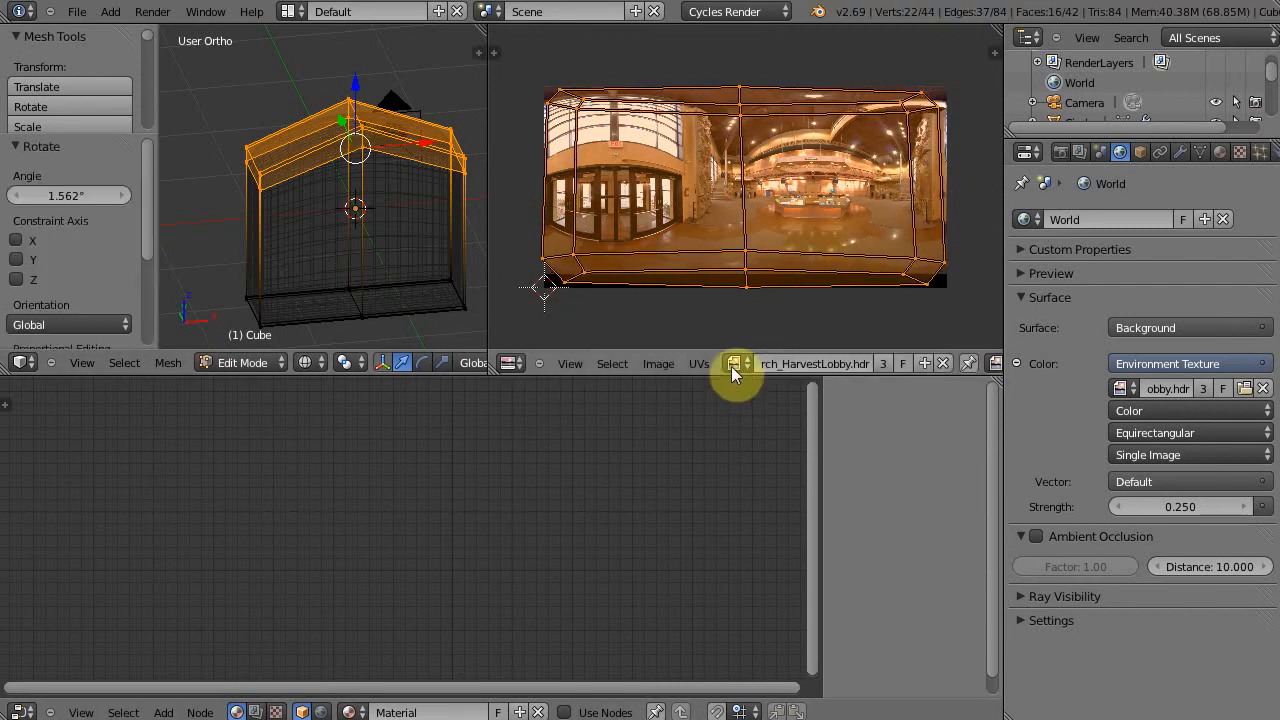
Load ConcreteBare0244_1_M.jpg from the Desktop into the image editor and check the slab's UV layout over it
click(658, 363)
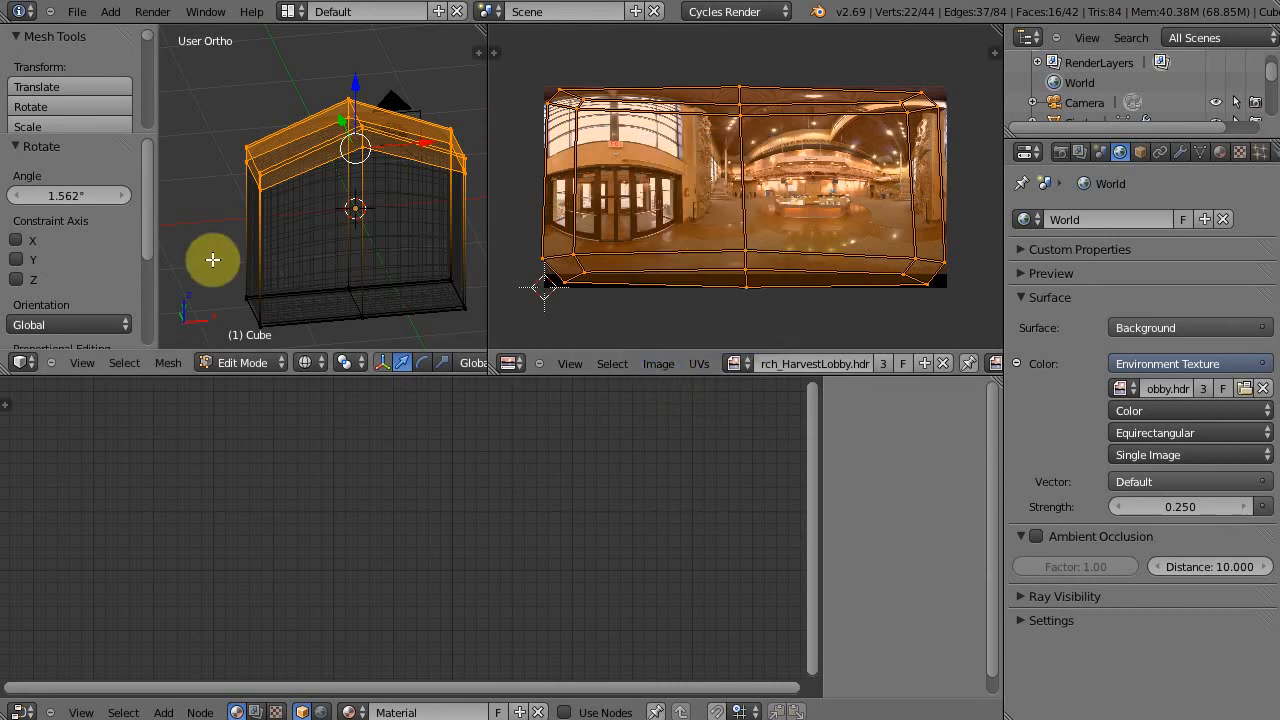
key(Tab)
click(605, 365)
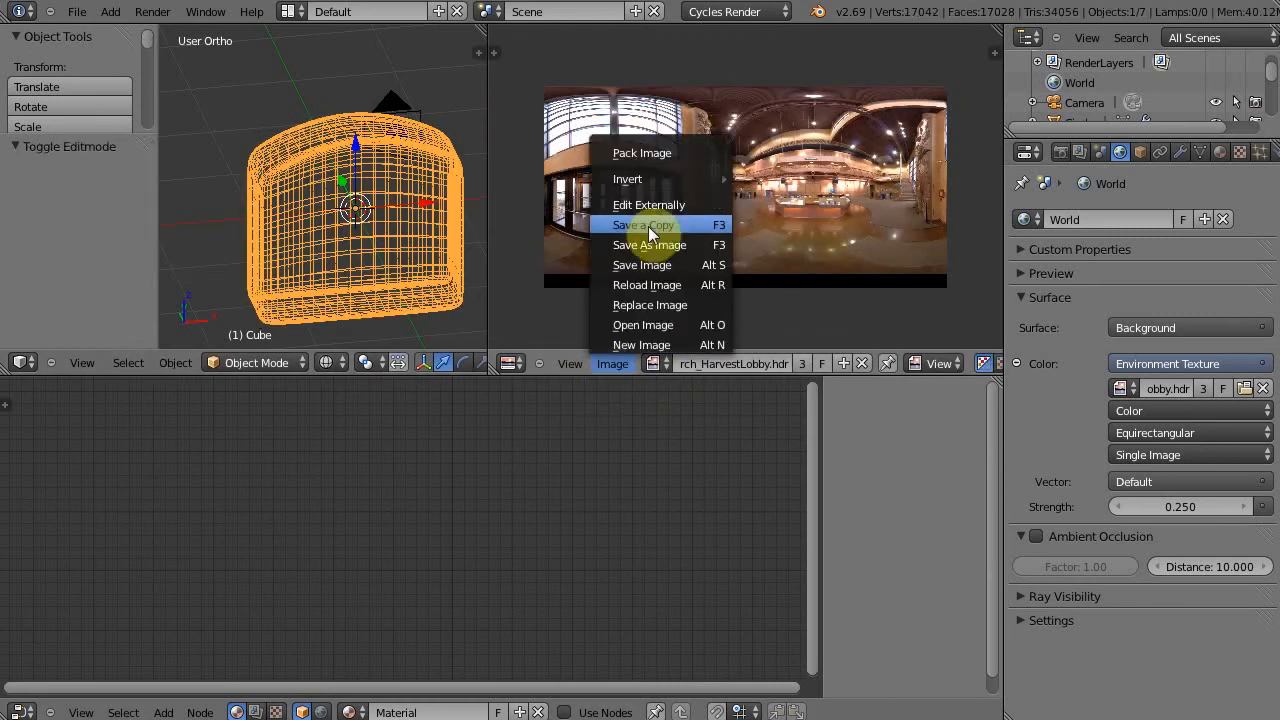
click(651, 330)
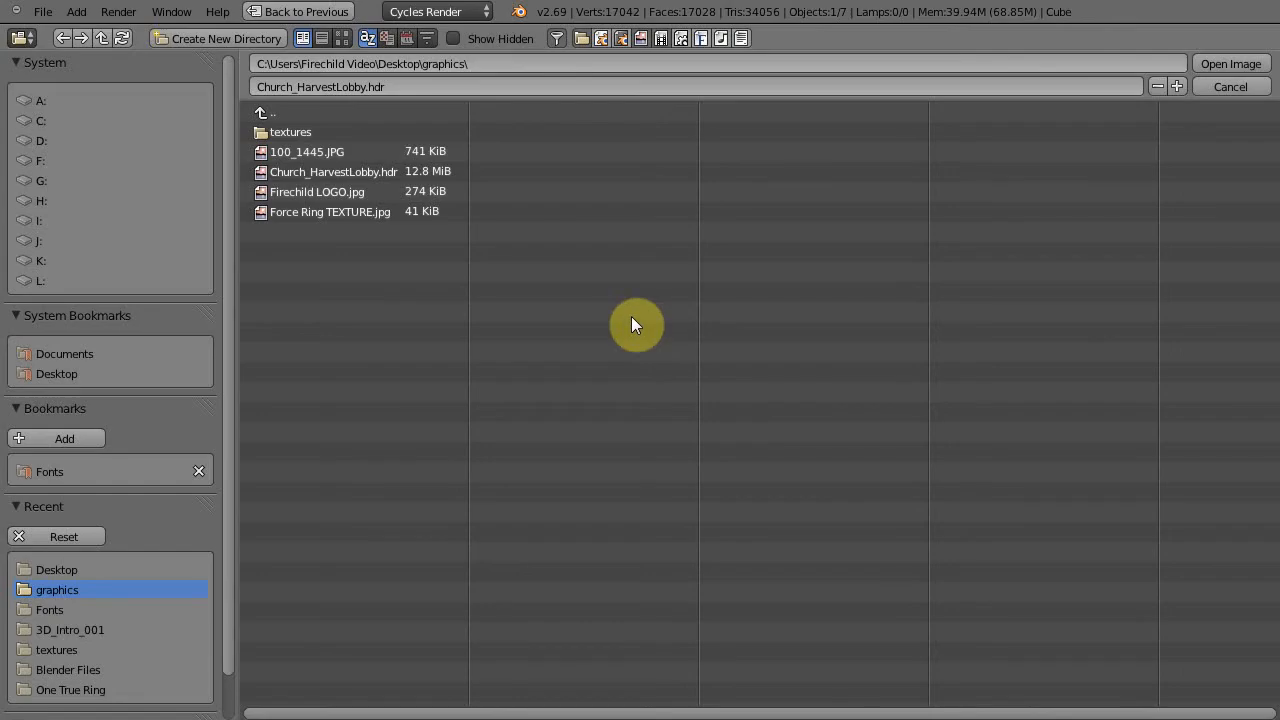
click(62, 375)
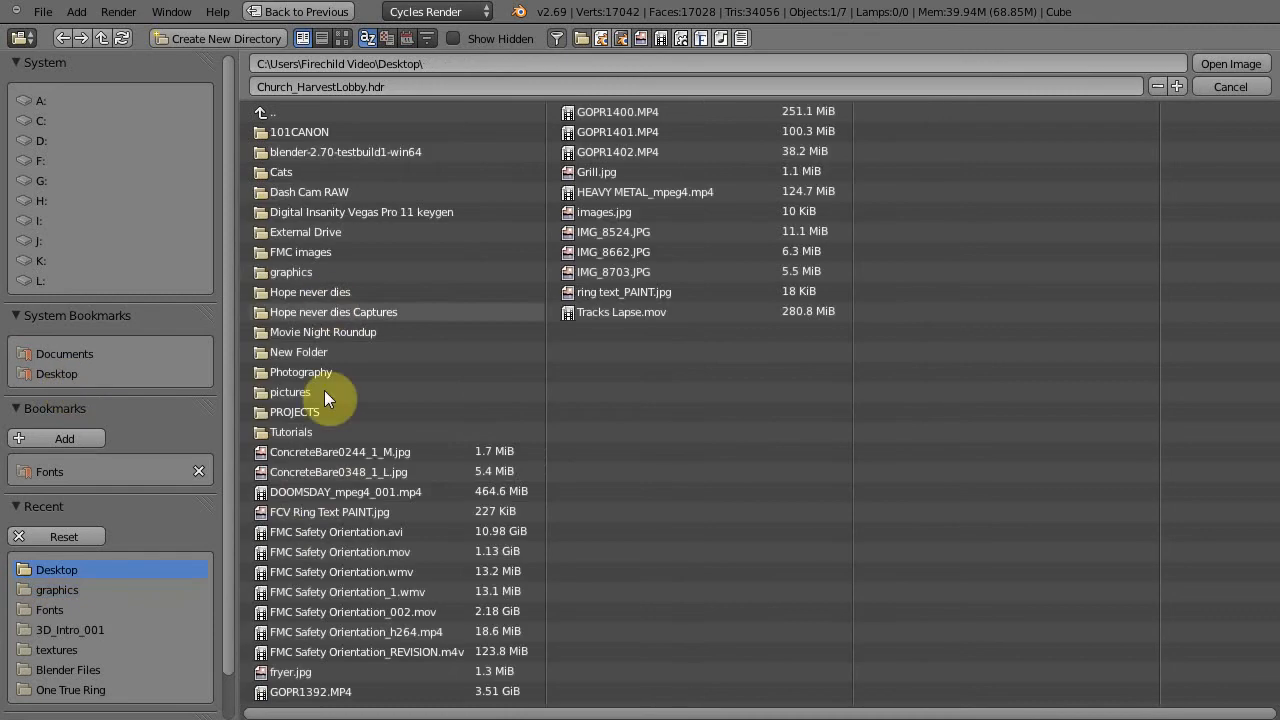
click(335, 452)
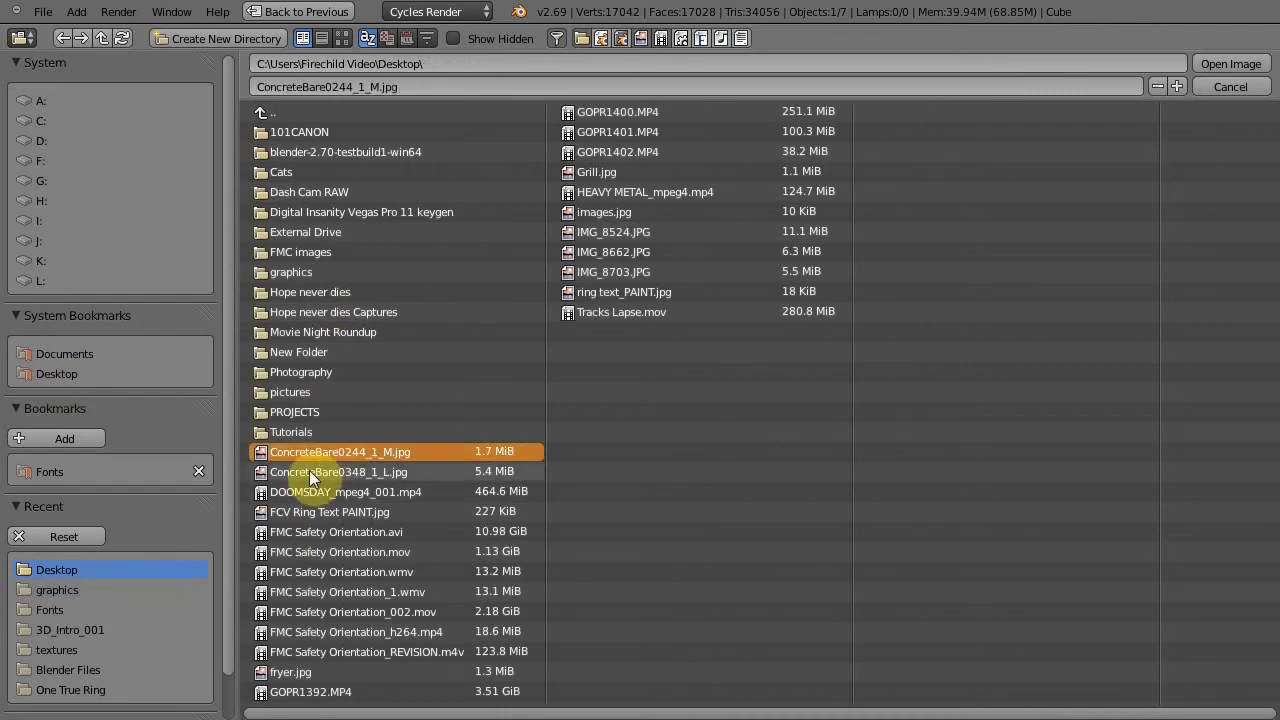
click(1225, 64)
scroll(766, 240, up, 5)
scroll(766, 240, down, 3)
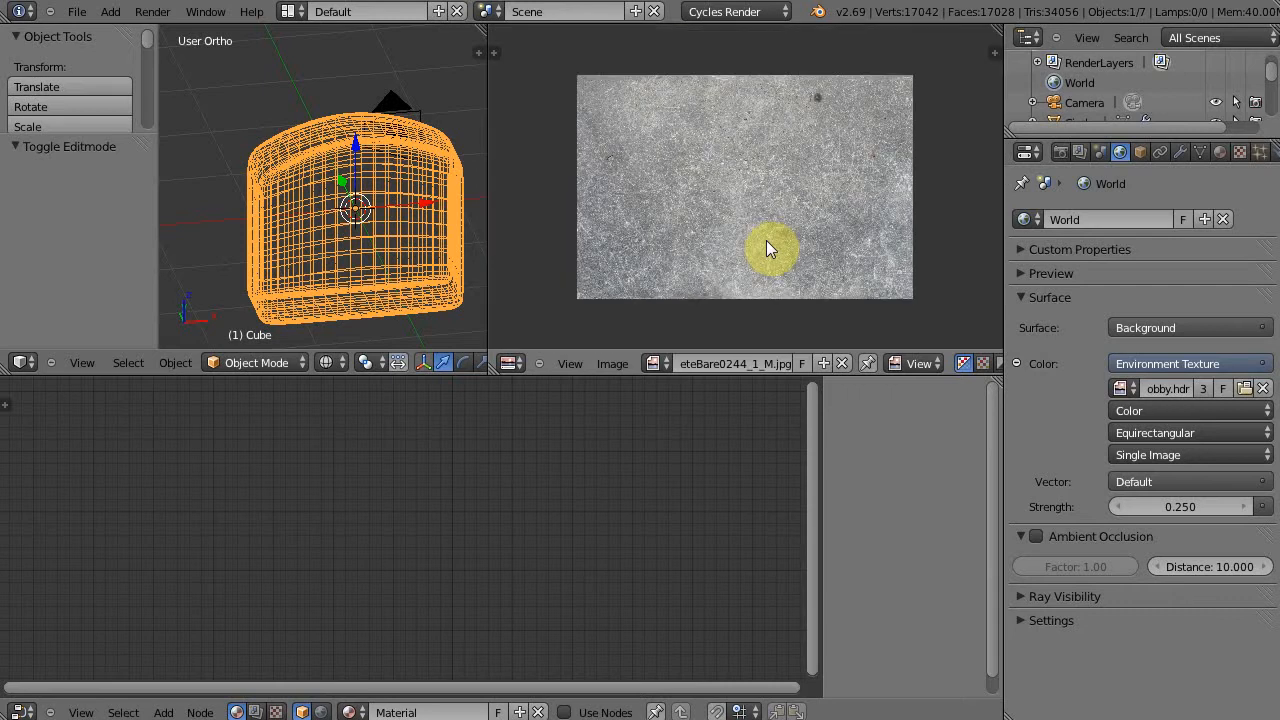
scroll(766, 240, up, 4)
key(Tab)
scroll(823, 256, down, 4)
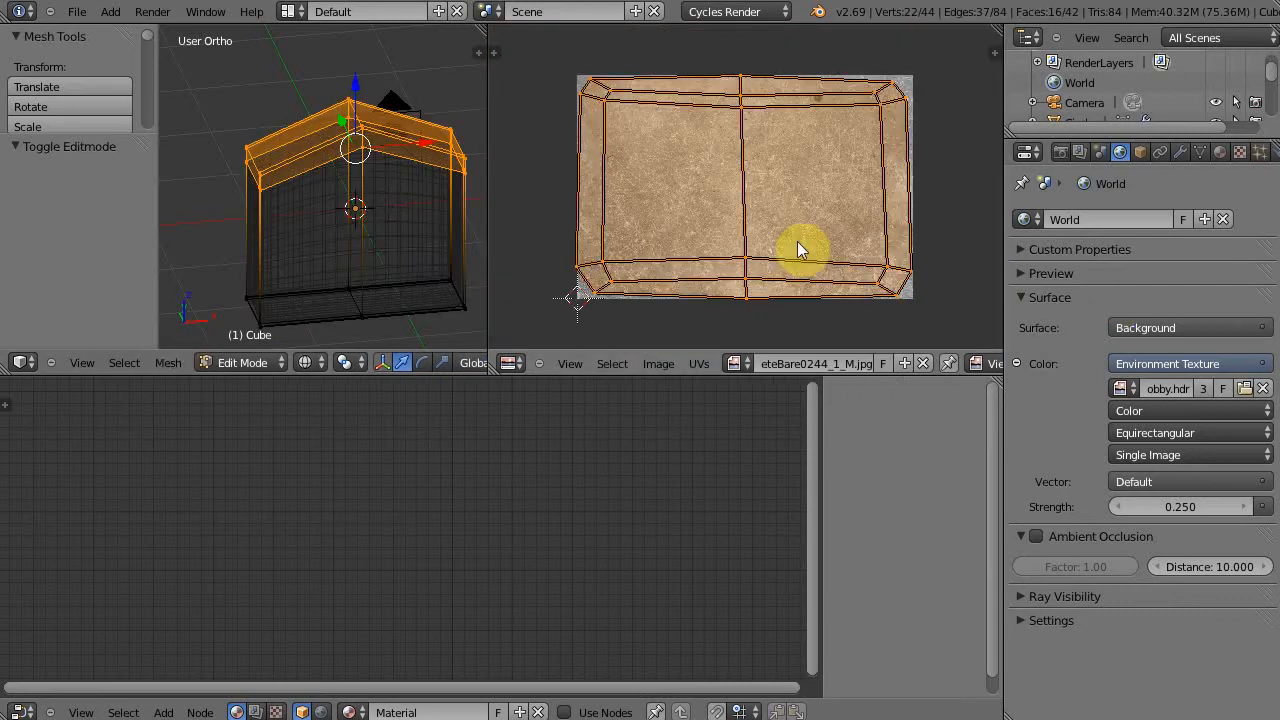
Return to object mode and preview the scene through the camera with rendered shading
key(KP_0)
key(Tab)
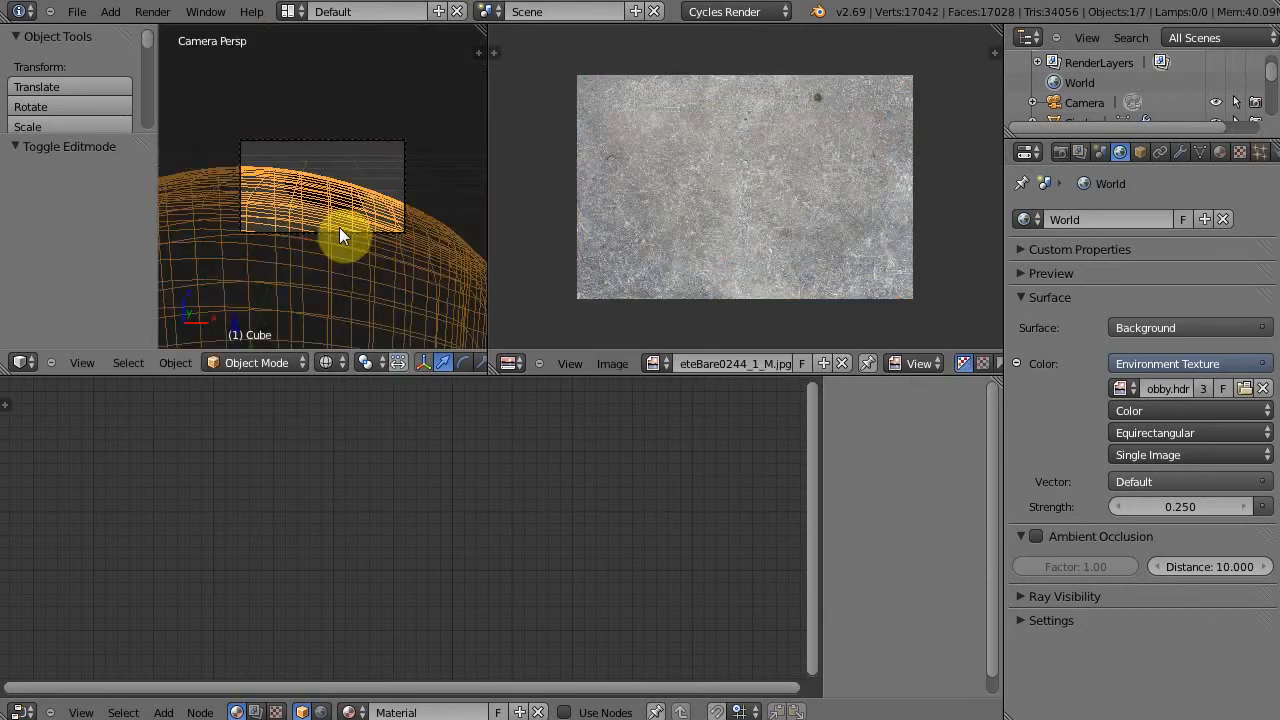
click(325, 362)
click(358, 233)
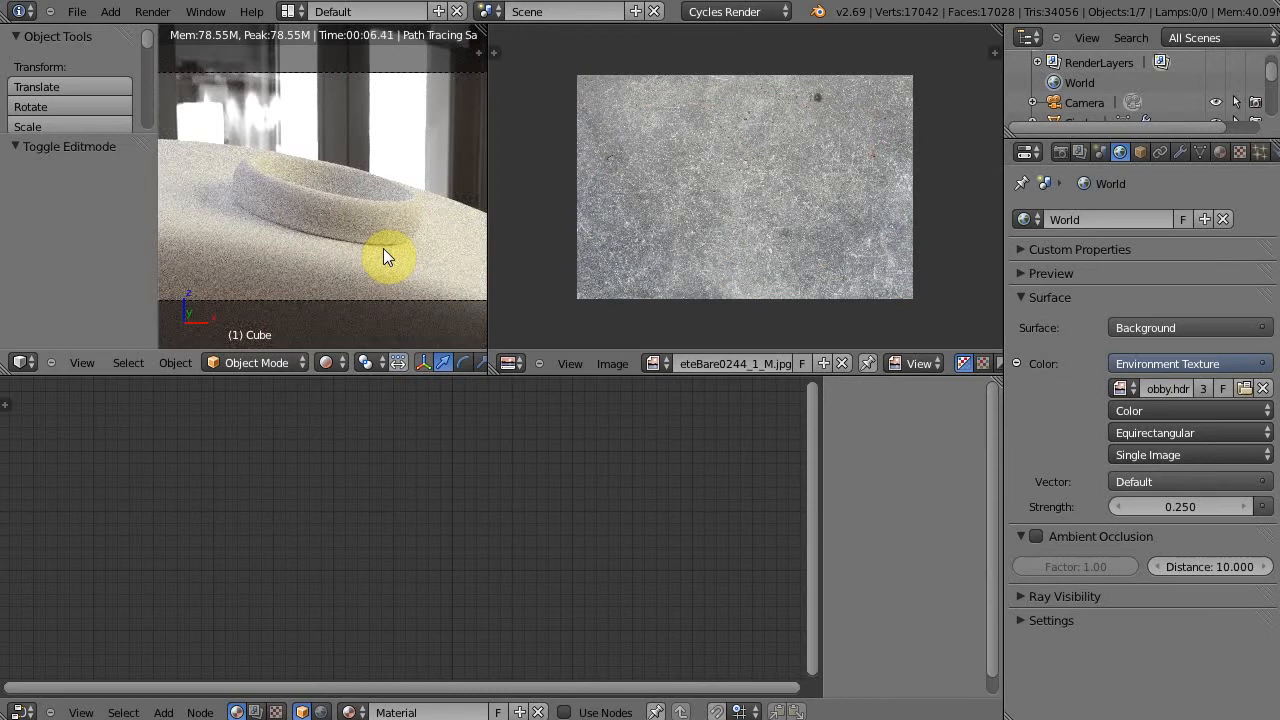
Give the slab's material a node-based Diffuse BSDF surface and rename the material as concrete
click(1220, 151)
click(1120, 397)
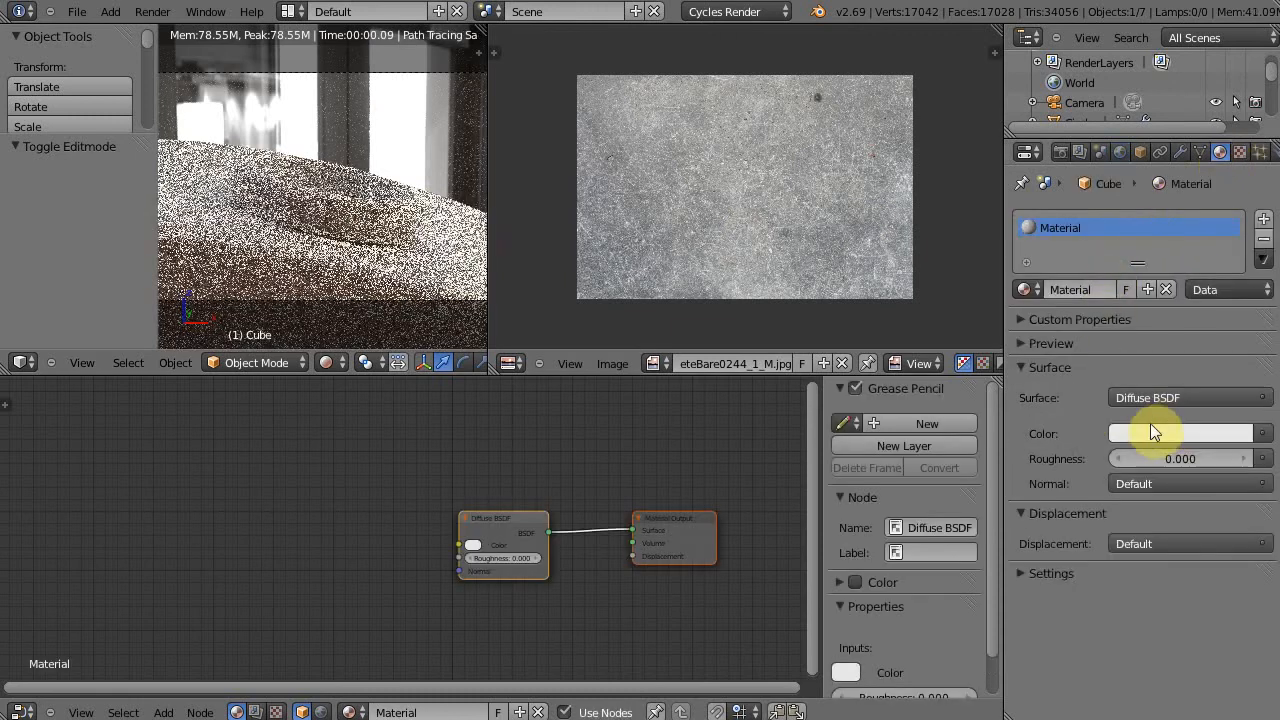
click(1063, 287)
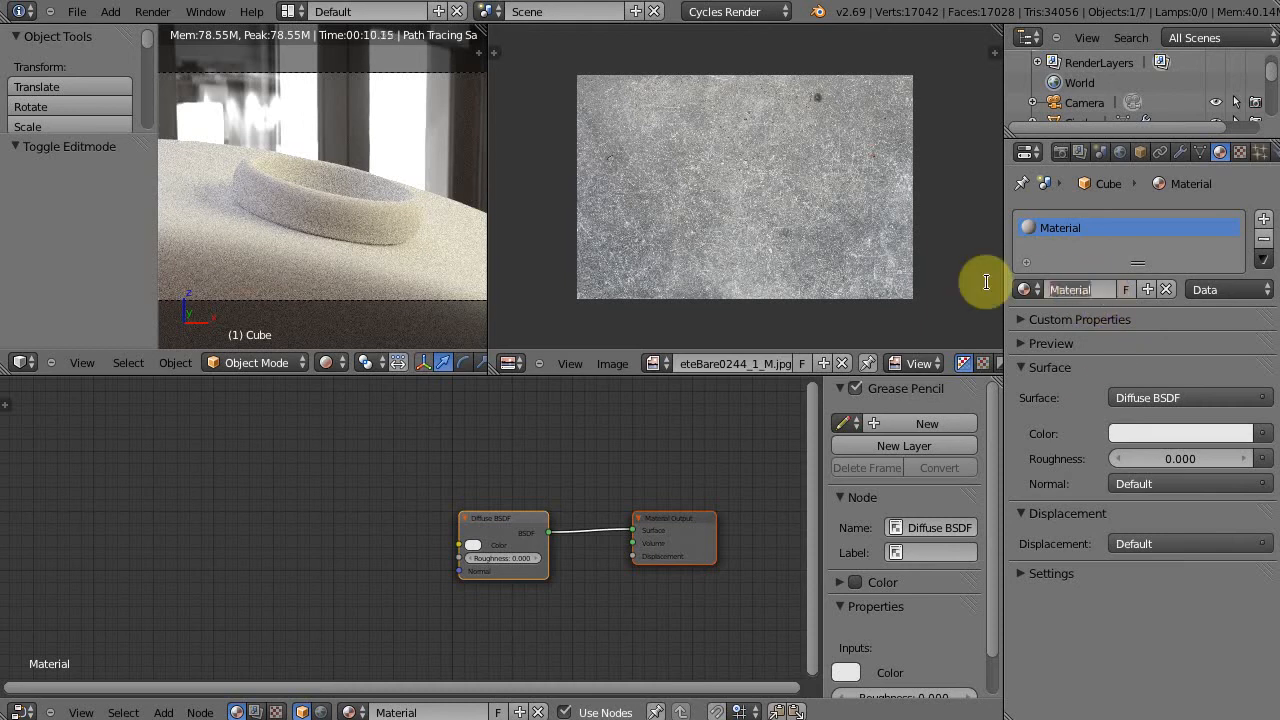
text(concrete)
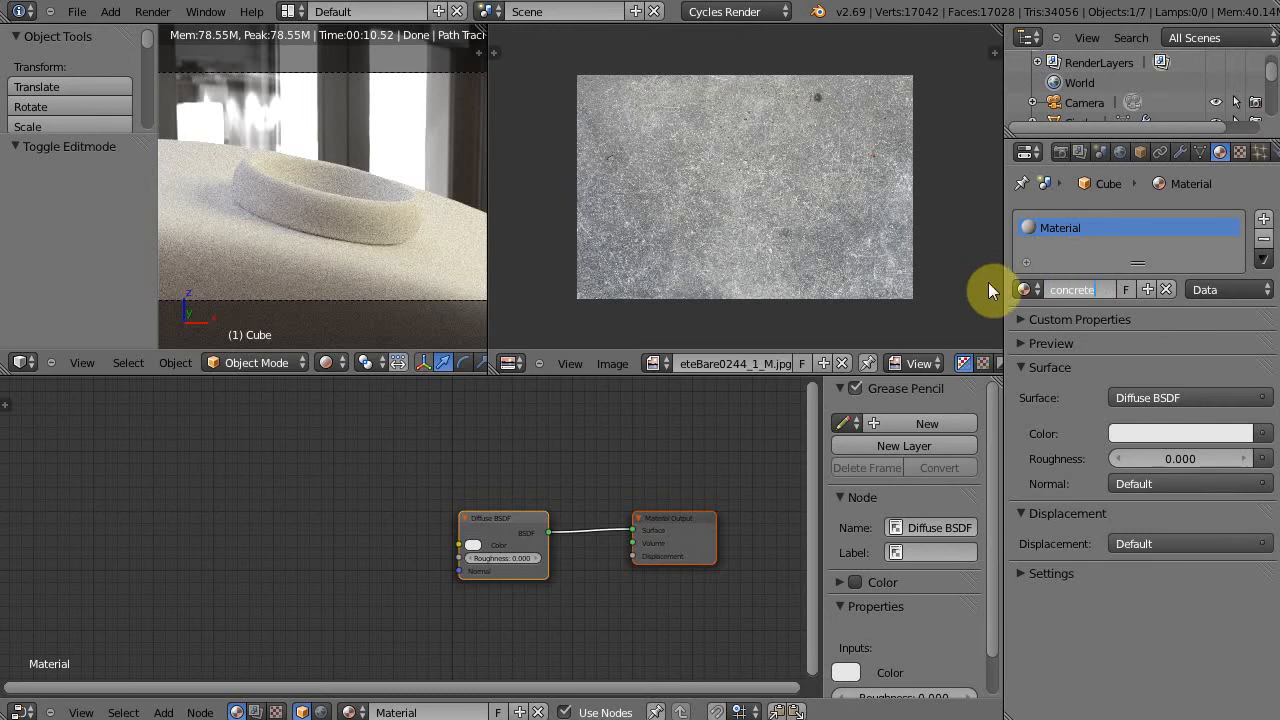
key(Return)
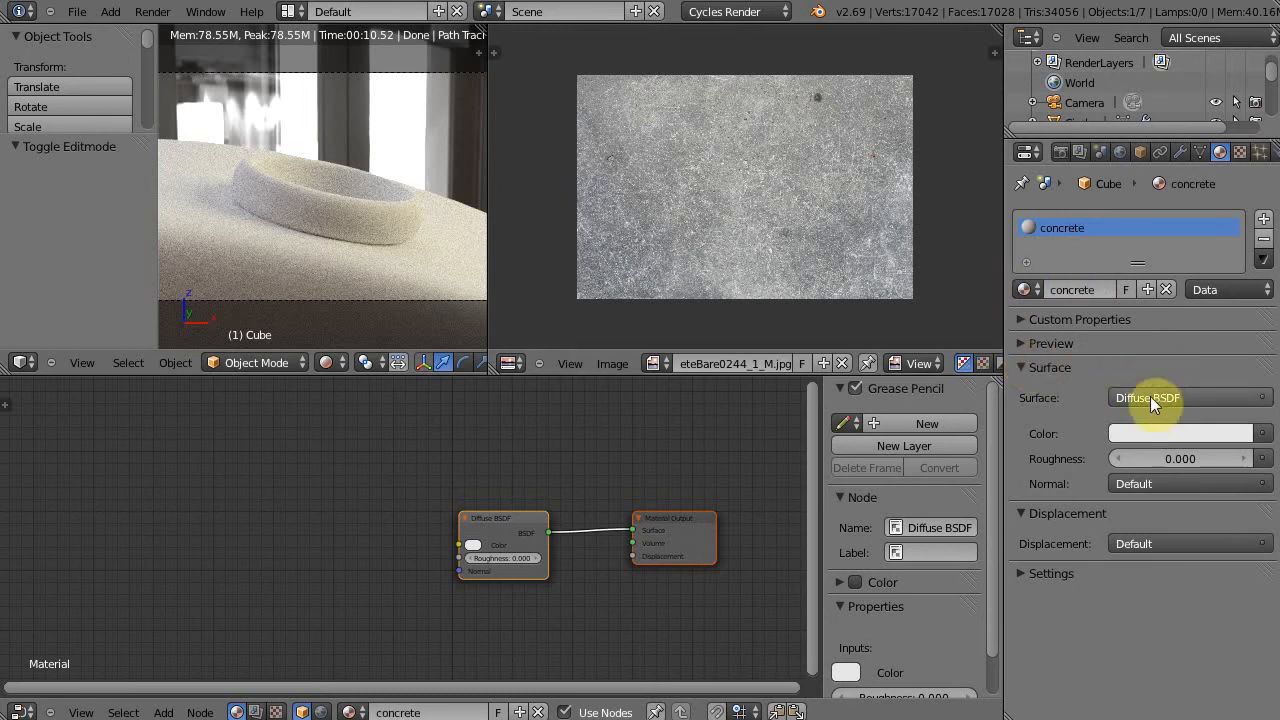
Add an Image Texture node using ConcreteBare0244_1_M.jpg and connect its Color output to the Diffuse BSDF's Color input
scroll(510, 465, up, 2)
scroll(577, 549, down, 1)
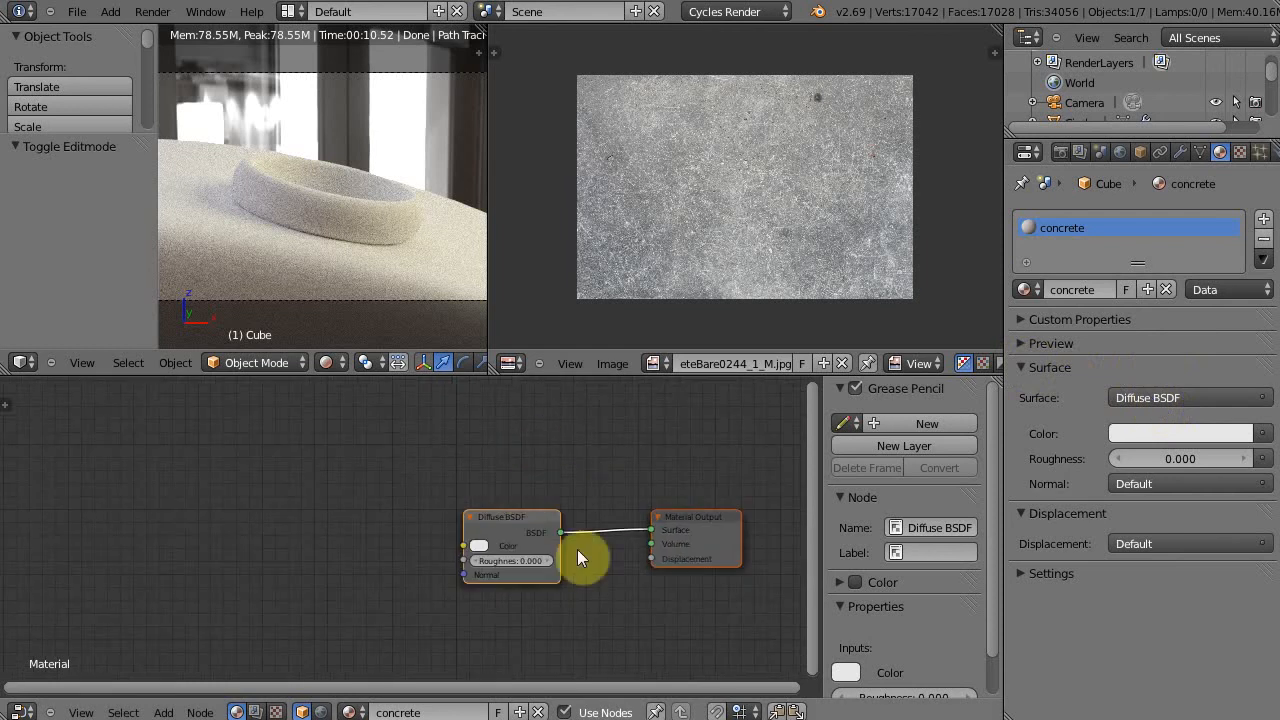
middle_drag(595, 577, 613, 540)
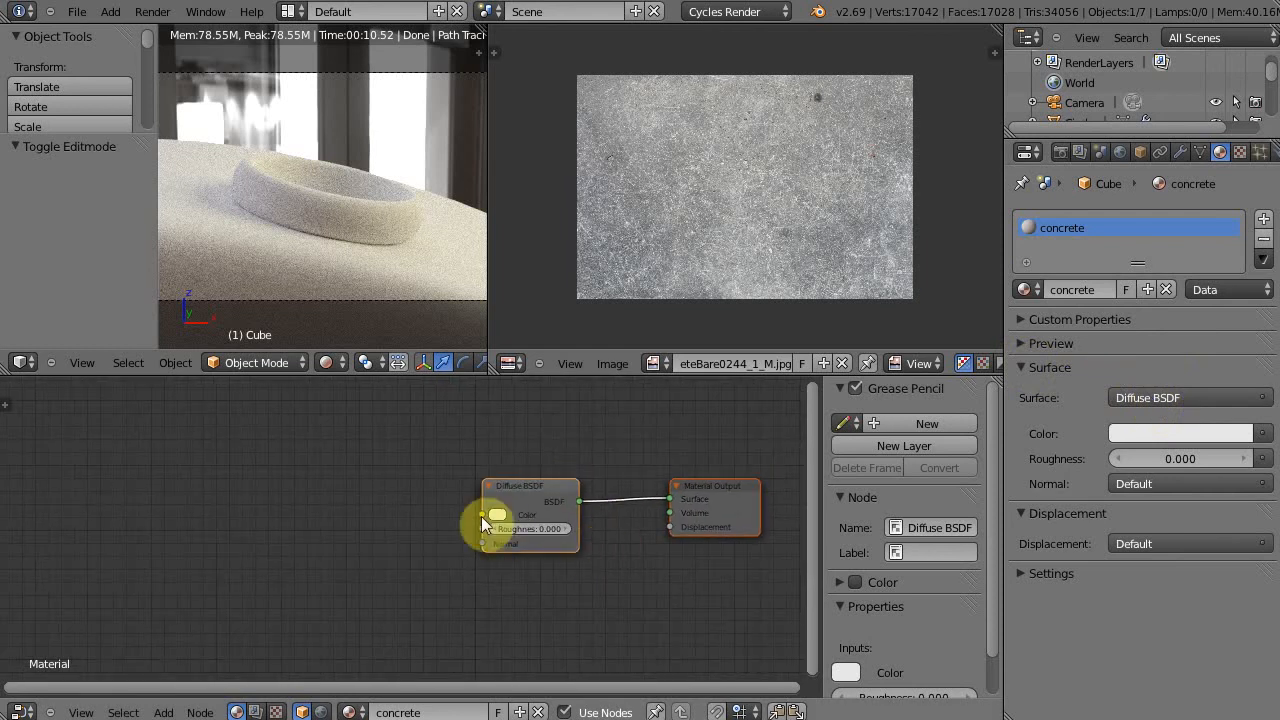
key(shift+a)
mouse_move(443, 538)
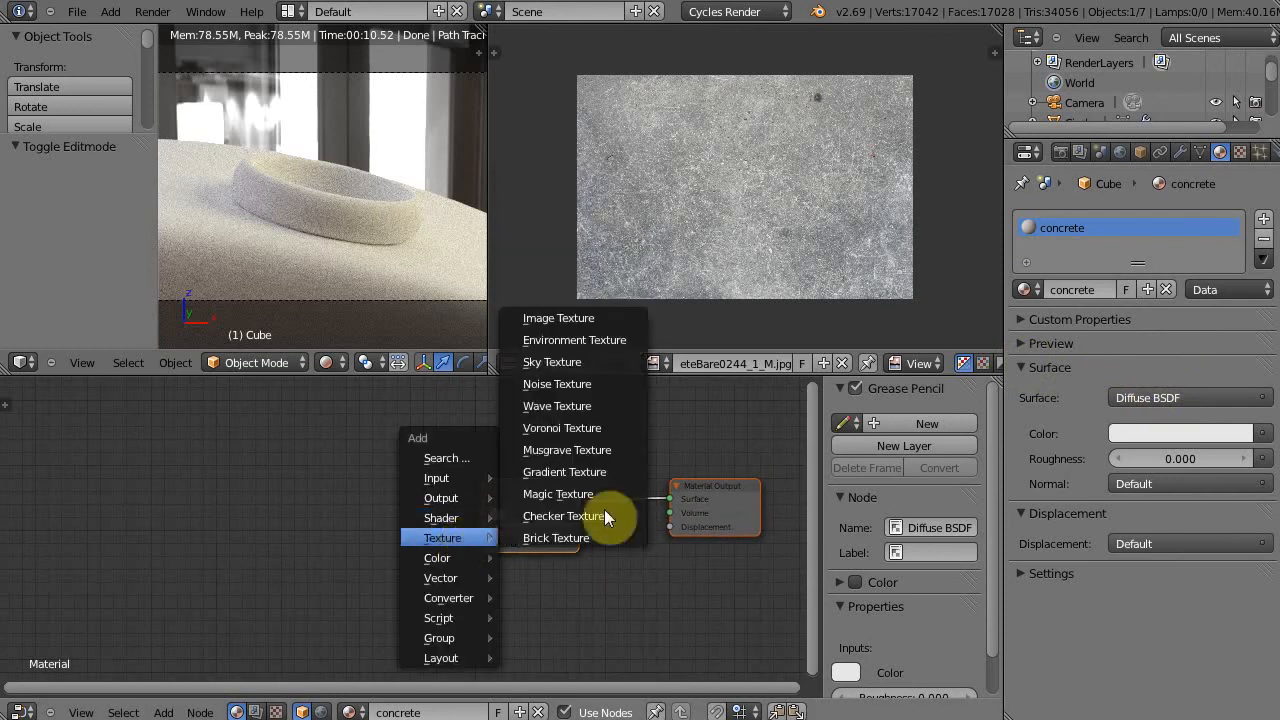
click(589, 318)
click(308, 475)
click(322, 512)
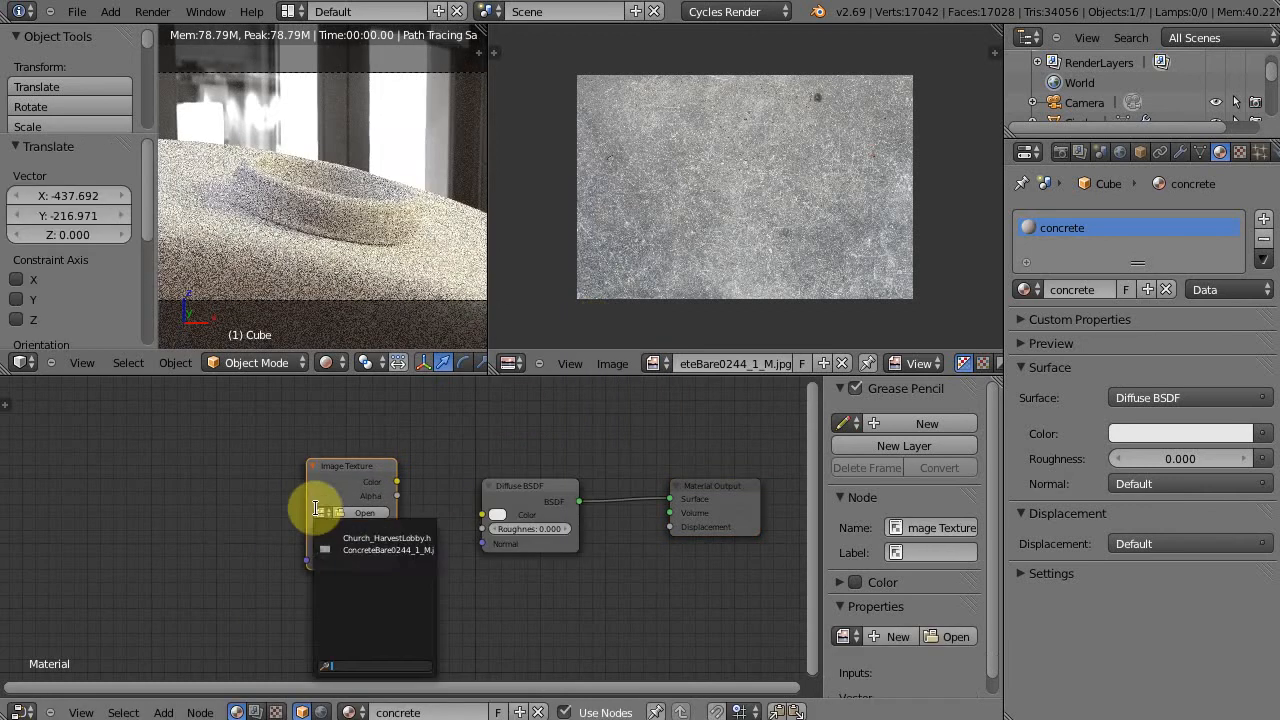
click(386, 543)
drag(351, 468, 477, 512)
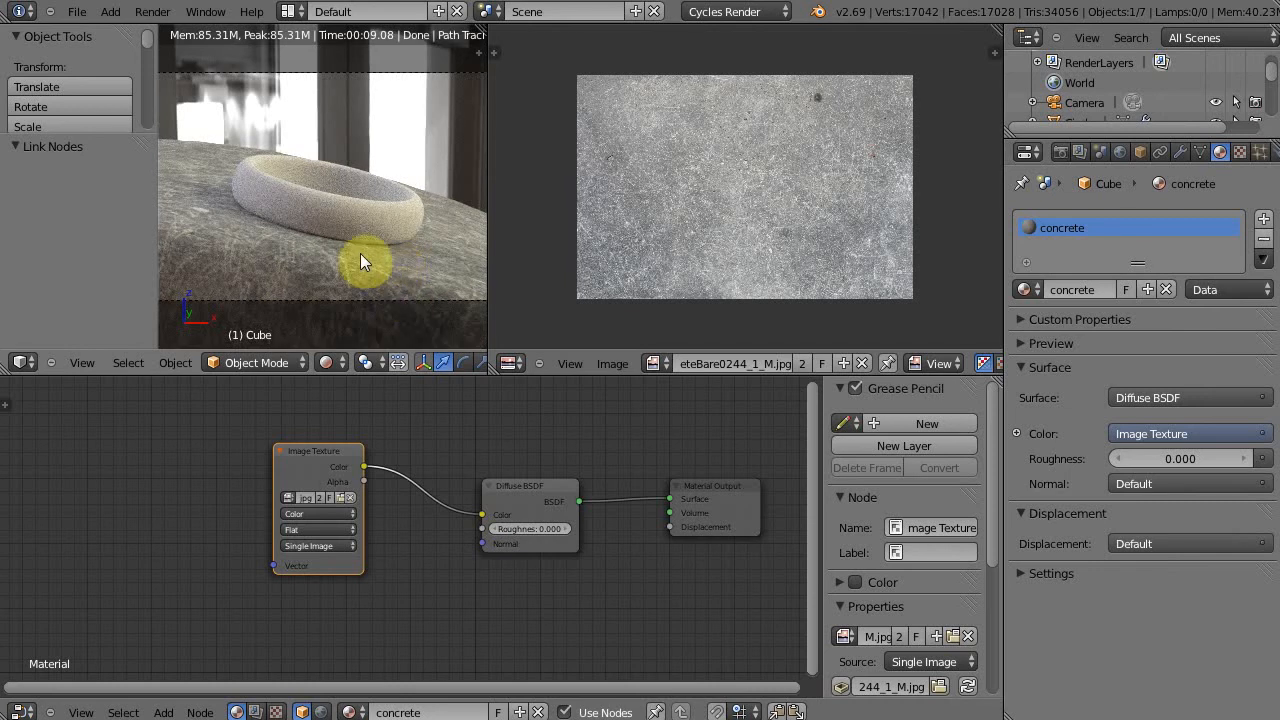
Add a Glossy BSDF node below the Diffuse BSDF and shift the Material Output node to make room
drag(721, 482, 771, 482)
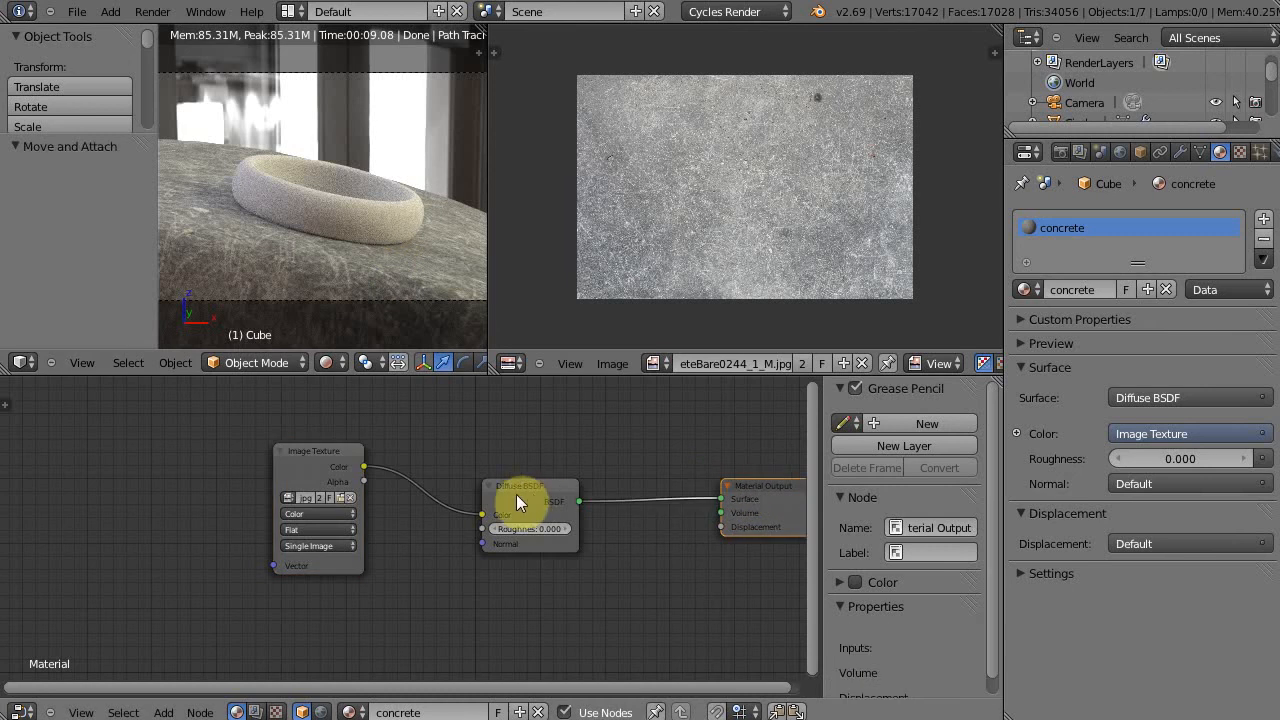
key(shift+a)
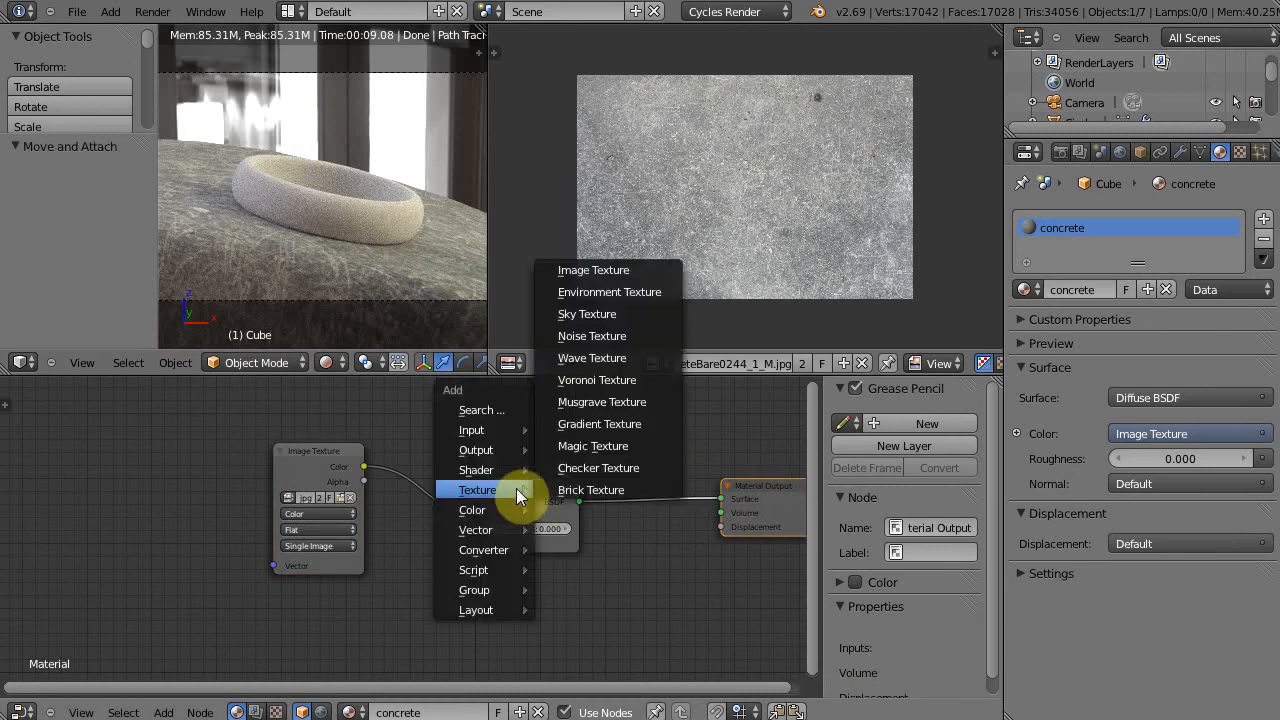
mouse_move(482, 469)
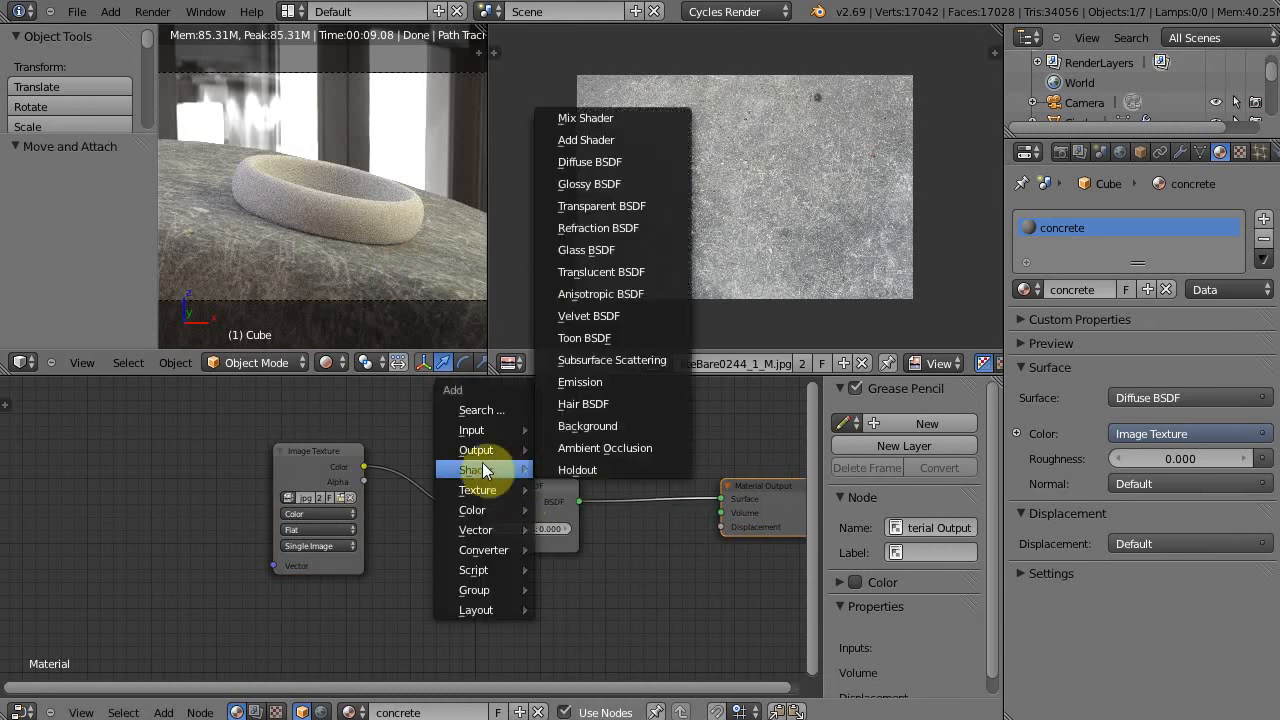
click(597, 183)
click(481, 573)
drag(791, 499, 829, 486)
Add a Mix Shader combining the Diffuse and Glossy BSDFs ahead of the Material Output, with the Image Texture's Color driving its Fac
key(shift+a)
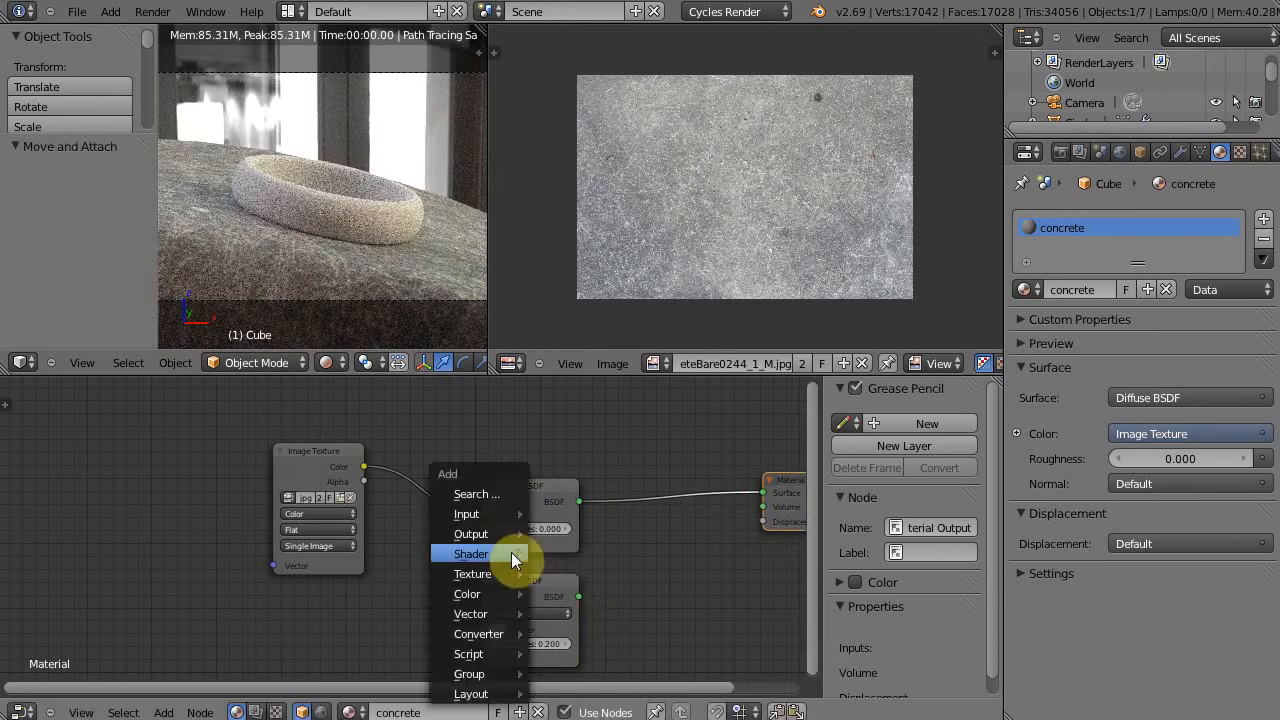
mouse_move(511, 552)
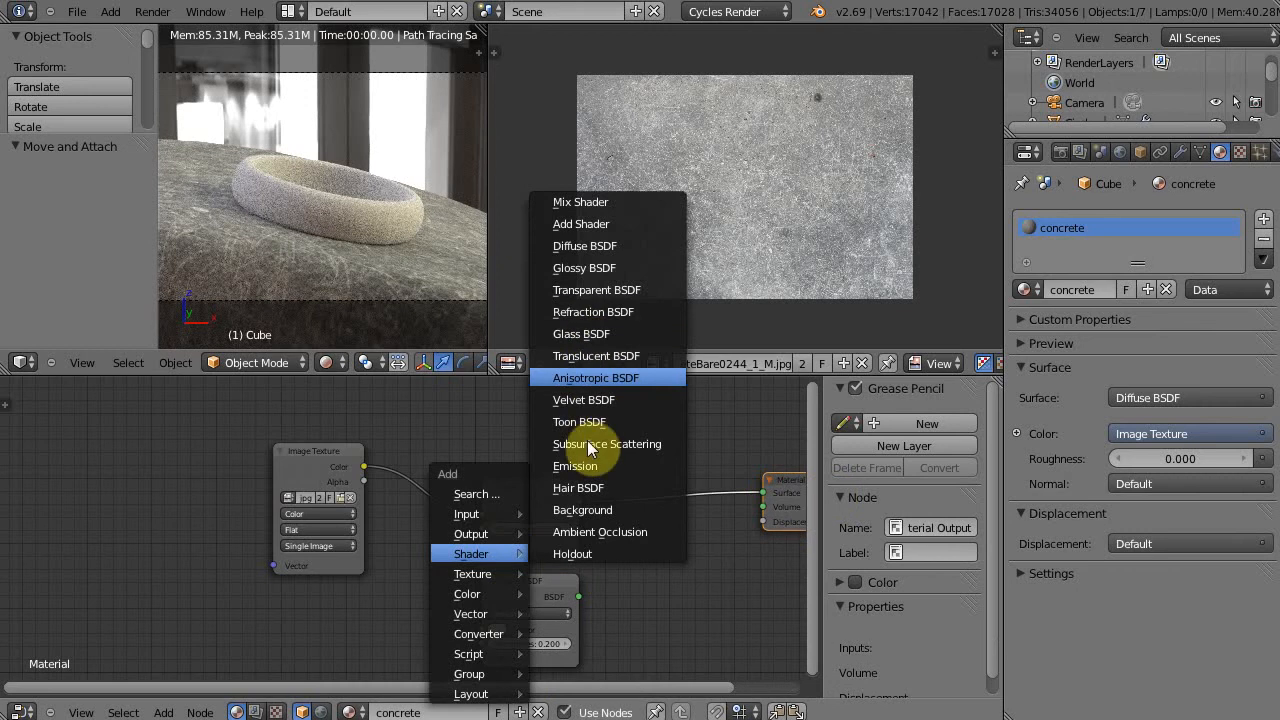
click(576, 204)
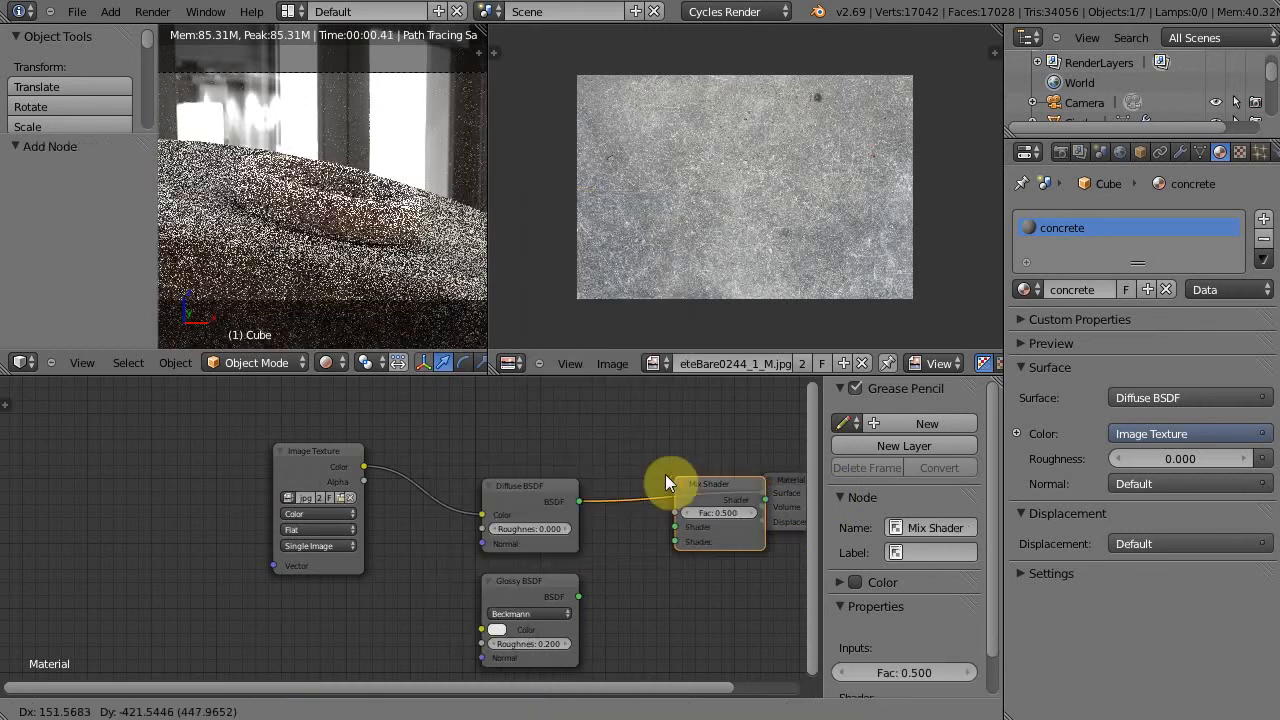
click(640, 458)
drag(578, 597, 642, 522)
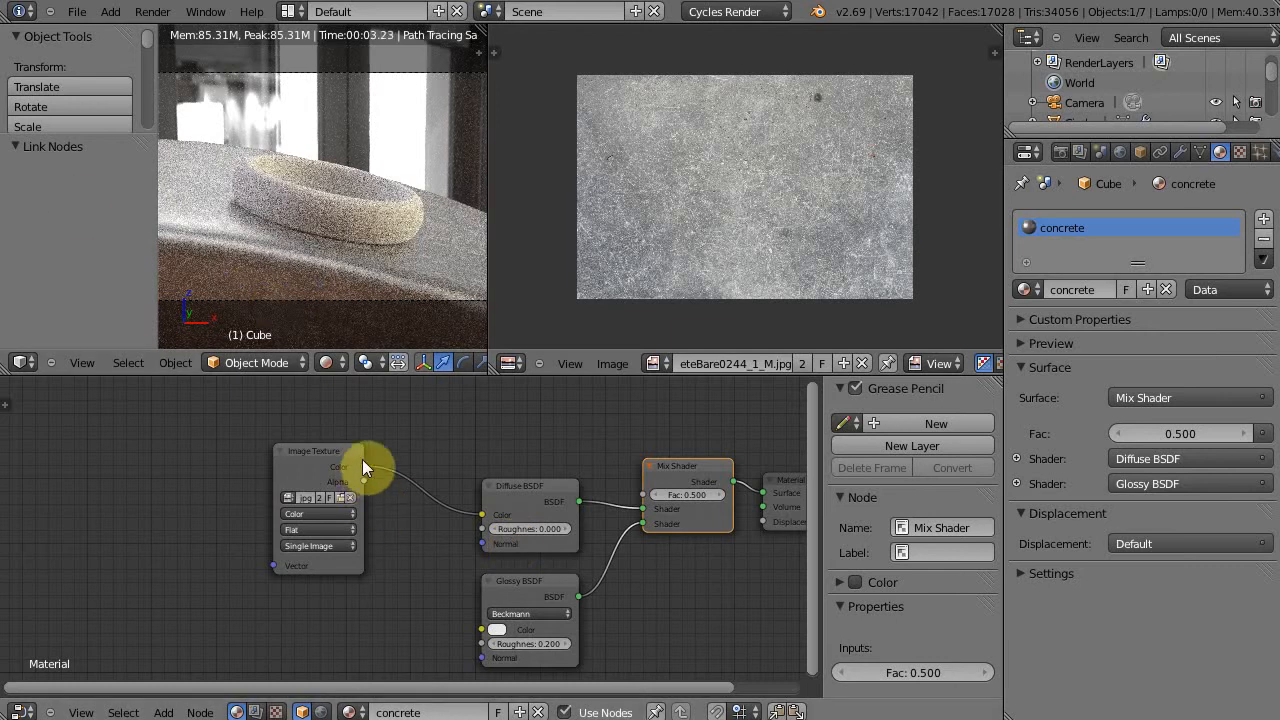
drag(361, 462, 645, 493)
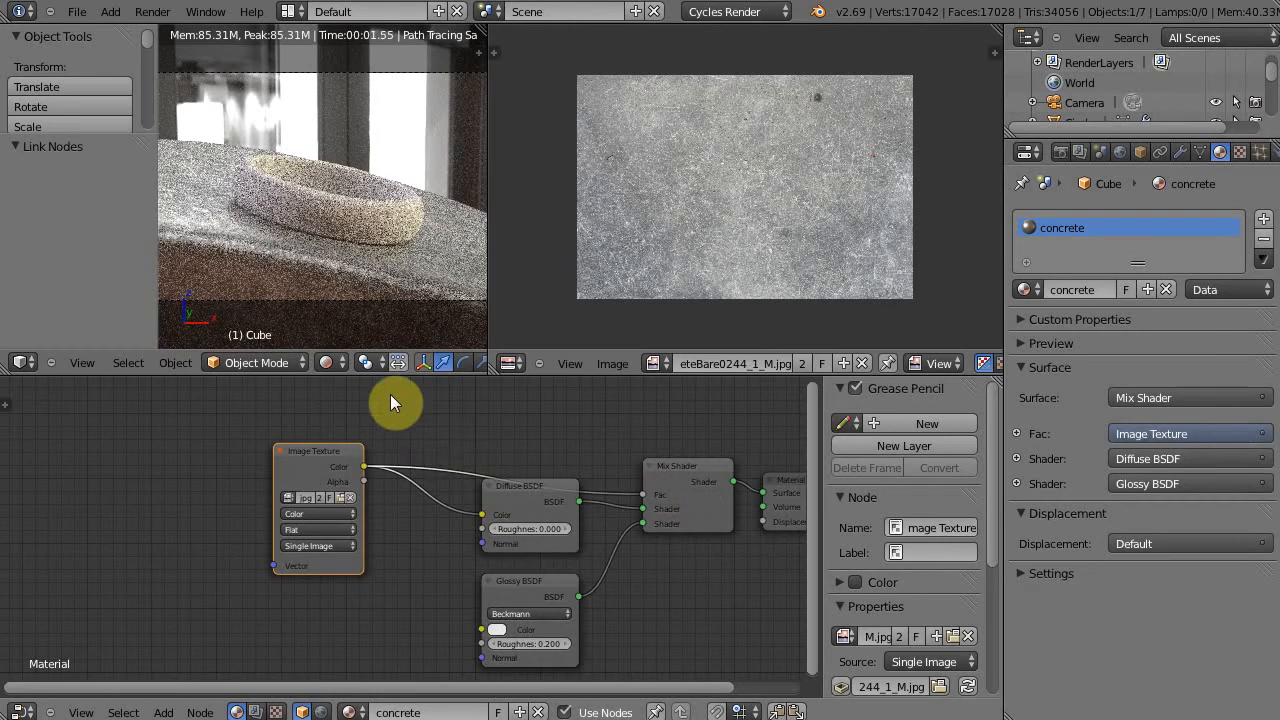
Duplicate the Image Texture node and place the copy beside the Glossy BSDF, below the Mix Shader
middle_drag(648, 580, 531, 463)
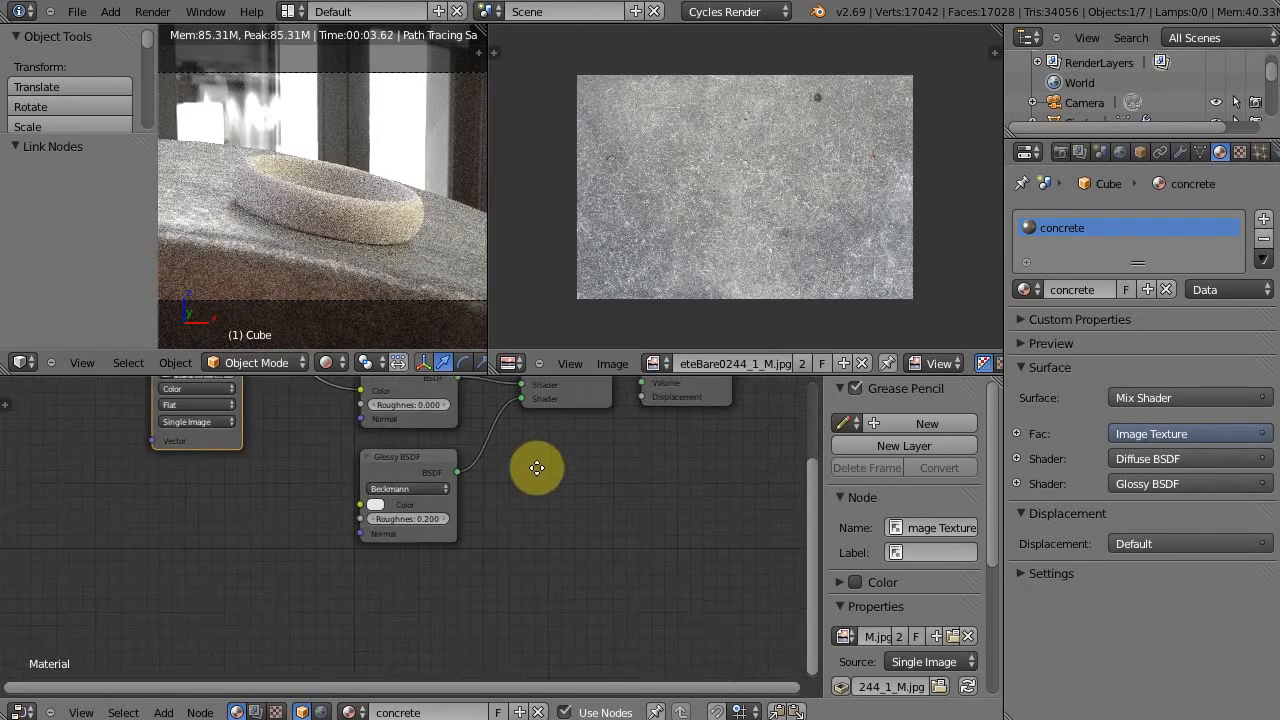
middle_drag(656, 540, 493, 608)
drag(493, 455, 547, 446)
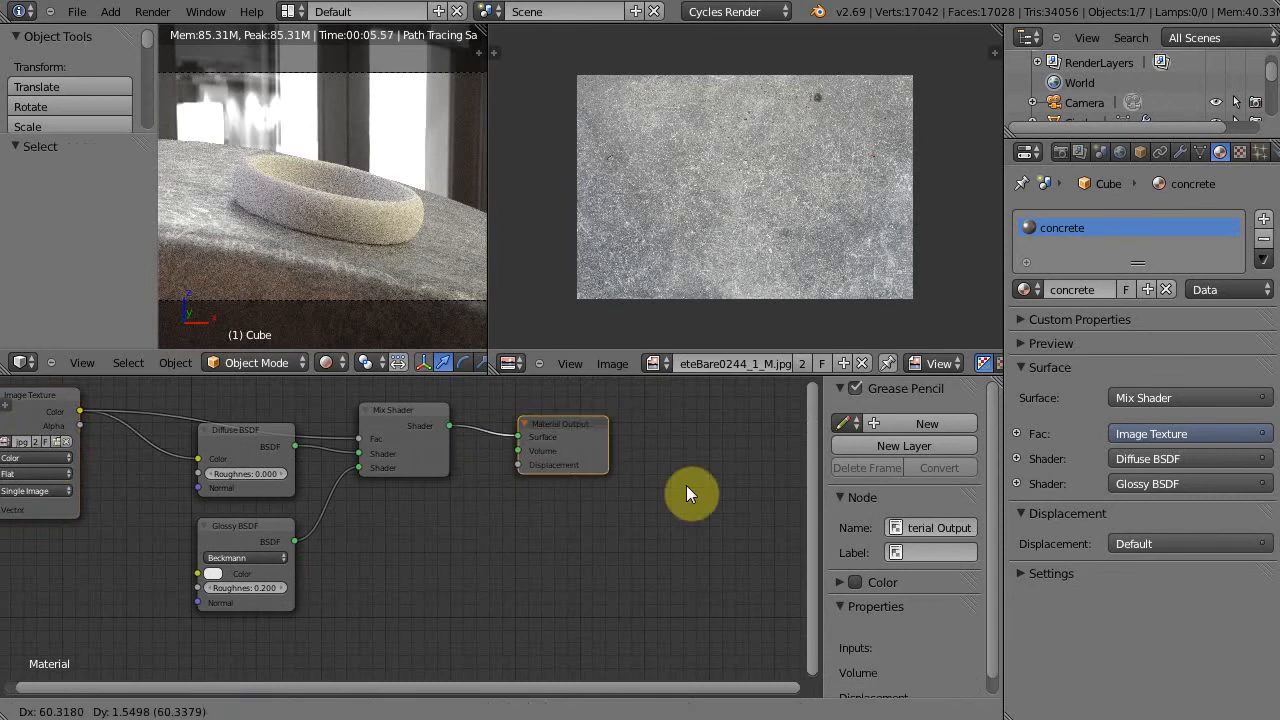
click(41, 455)
key(shift+d)
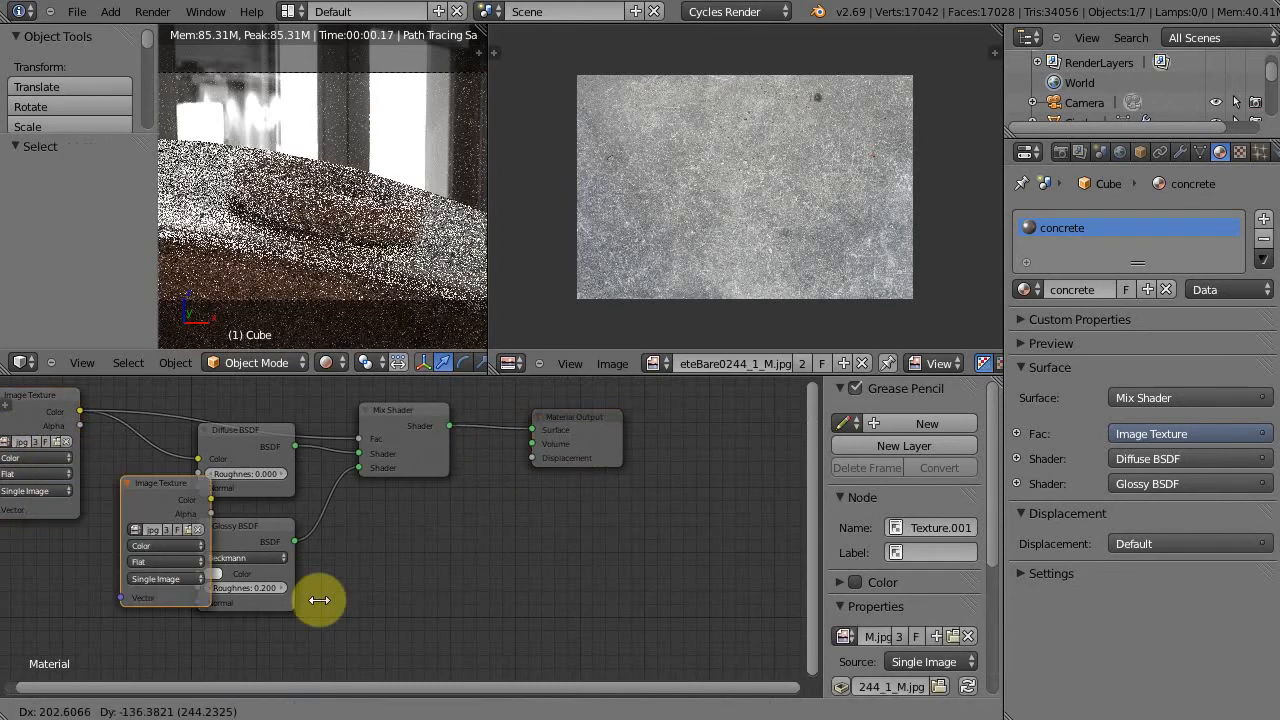
click(442, 631)
middle_drag(508, 628, 392, 630)
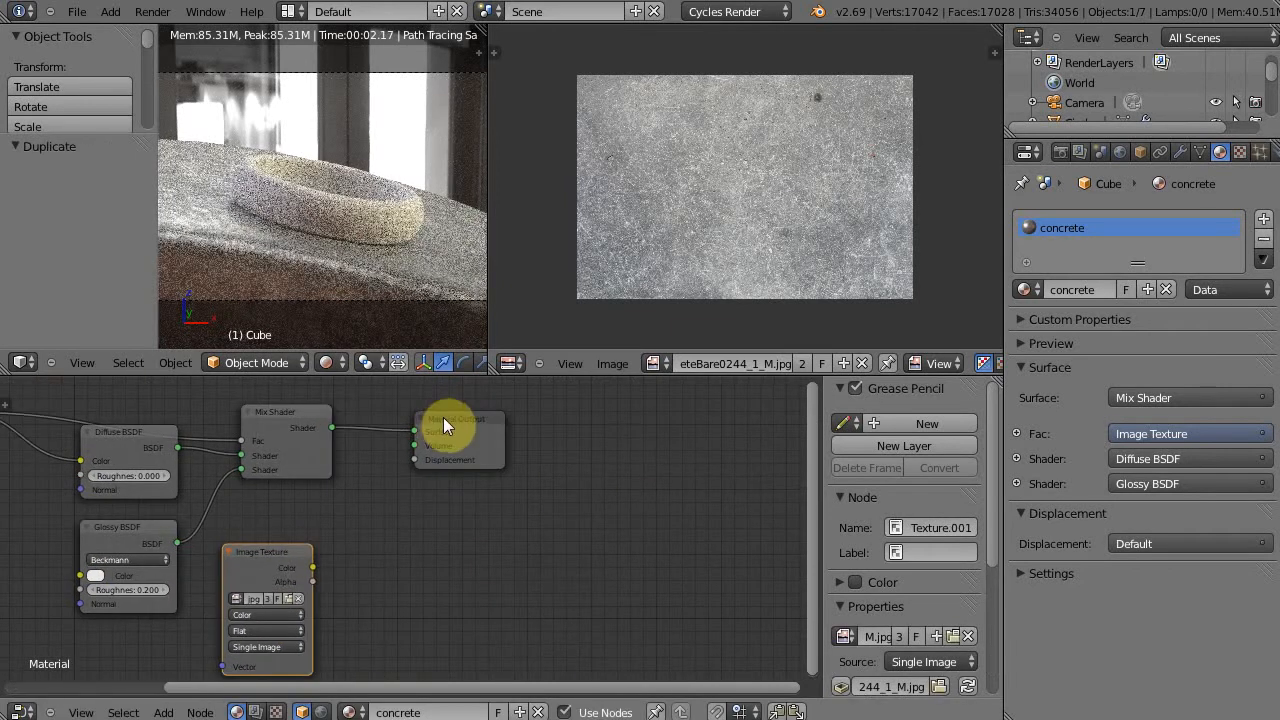
Add an RGB to BW node and connect the duplicated Image Texture's Color output to it
drag(485, 438, 643, 463)
key(shift+a)
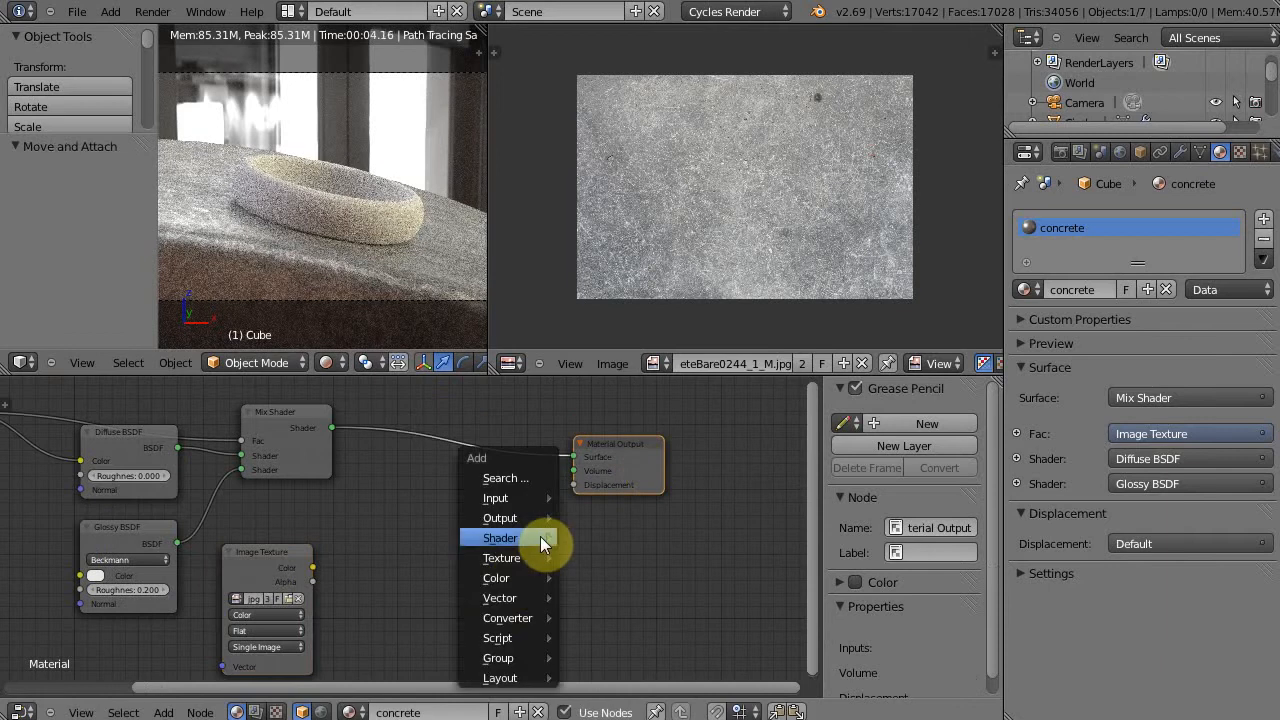
mouse_move(518, 620)
click(613, 465)
click(389, 579)
drag(339, 597, 375, 610)
Add a Math node after the RGB to BW node and set its operation to Multiply
key(shift+a)
click(578, 394)
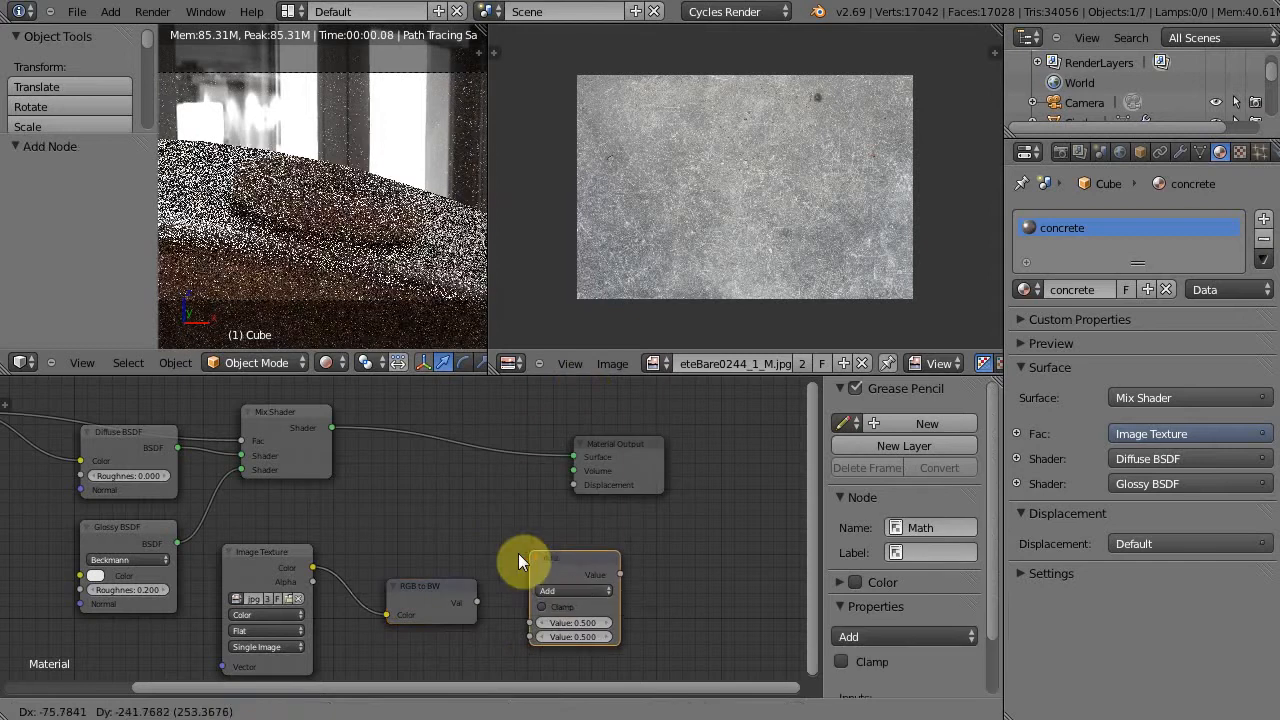
click(514, 553)
click(542, 589)
click(551, 542)
click(551, 590)
click(550, 552)
Connect the RGB to BW output to the Multiply node's second value and the Multiply output to the Material Output's Displacement
drag(477, 602, 518, 640)
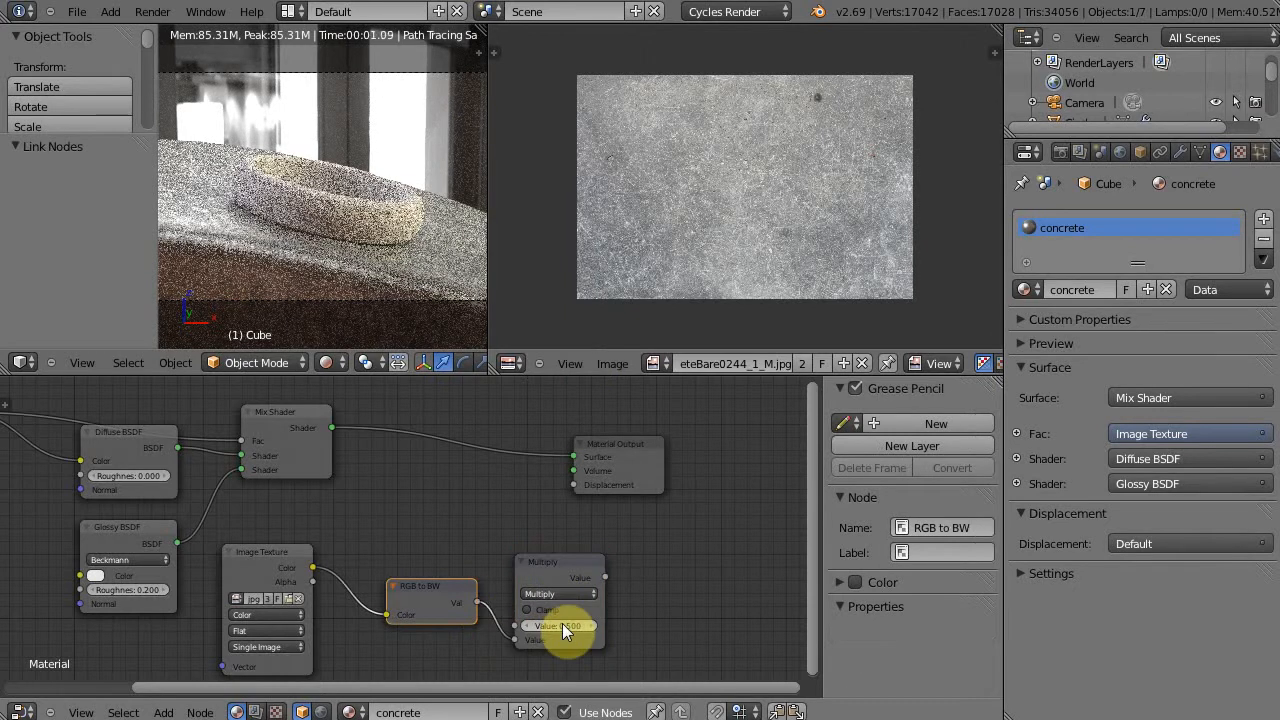
drag(652, 490, 776, 506)
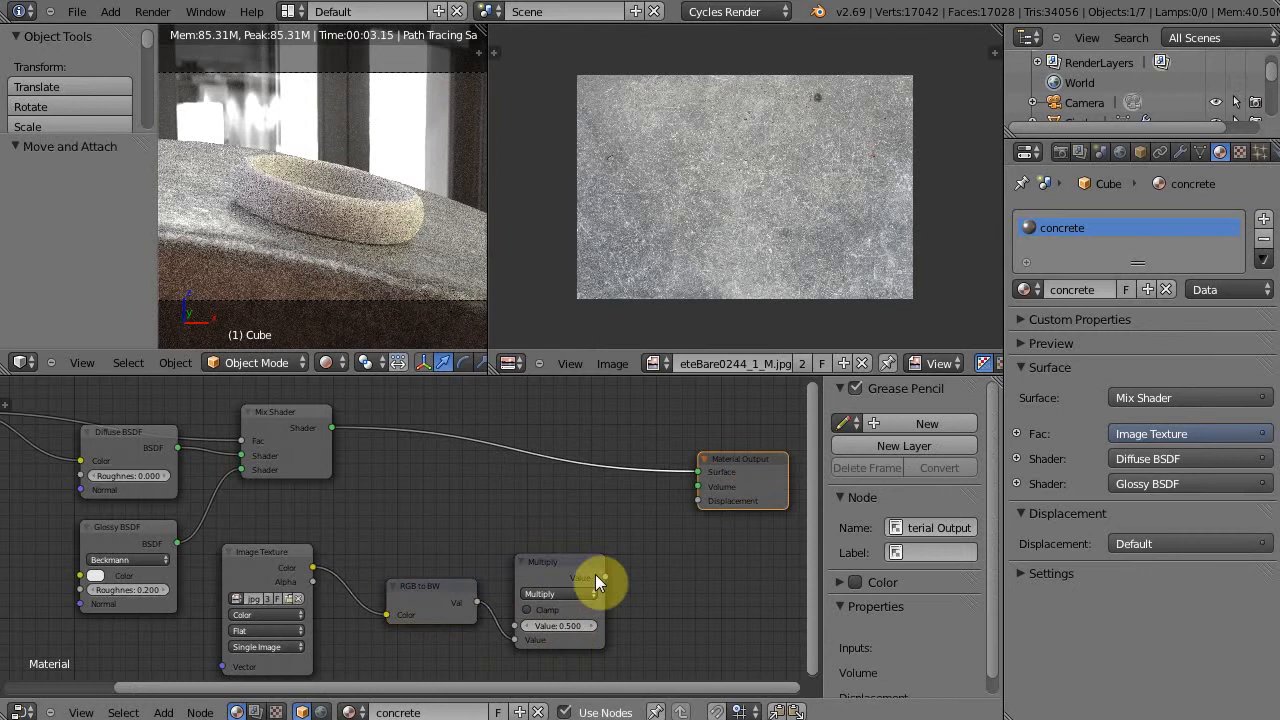
drag(605, 577, 697, 503)
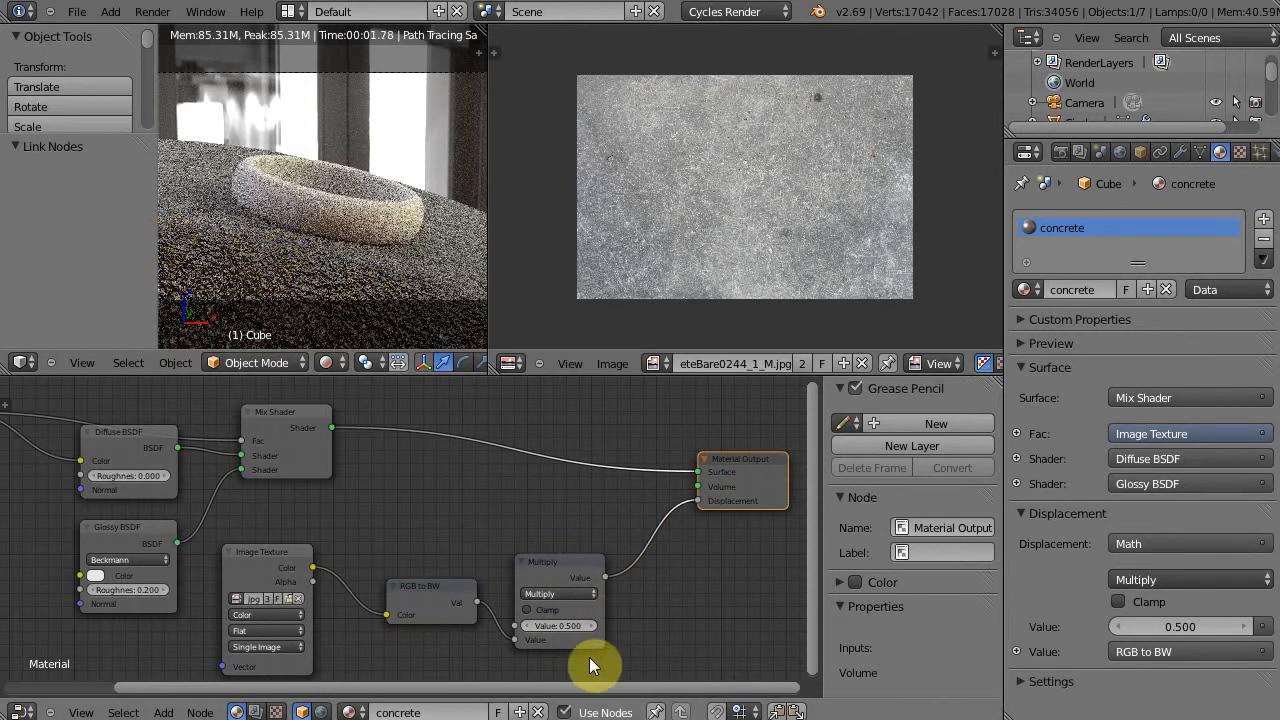
Set the Multiply node's first value to -0.020 and check the concrete bump in the rendered preview
click(566, 626)
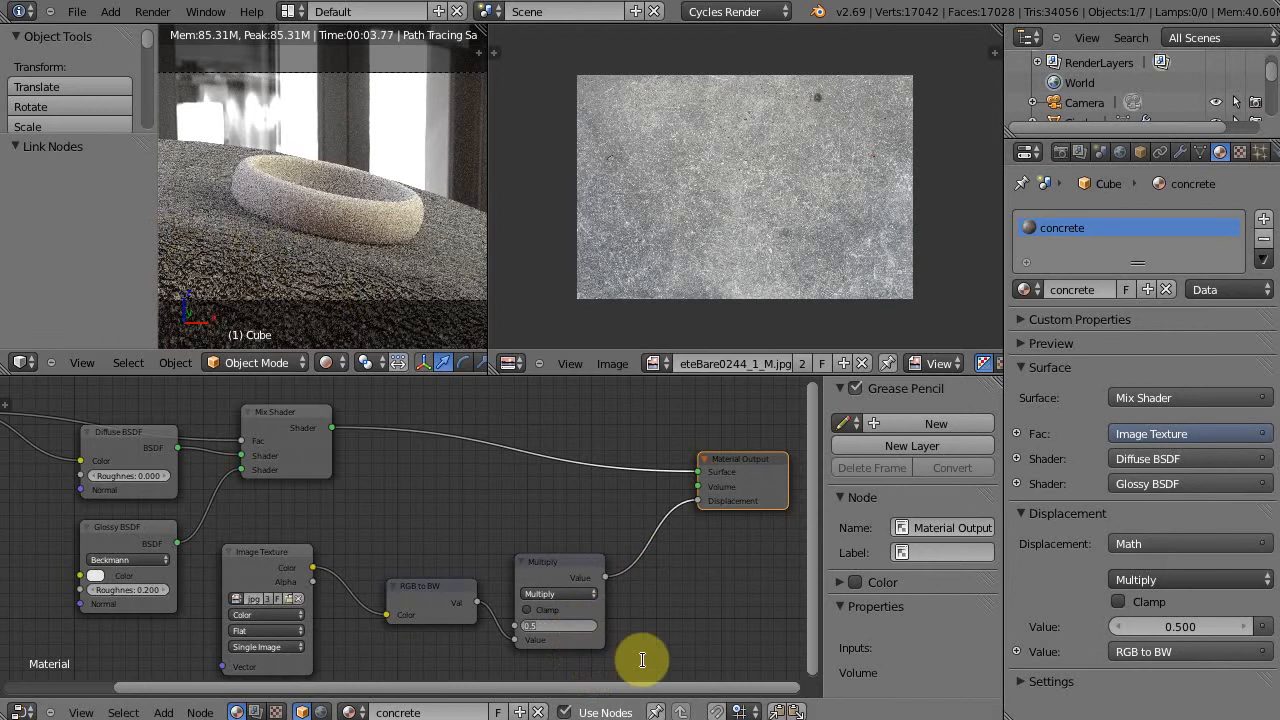
key(BackSpace)
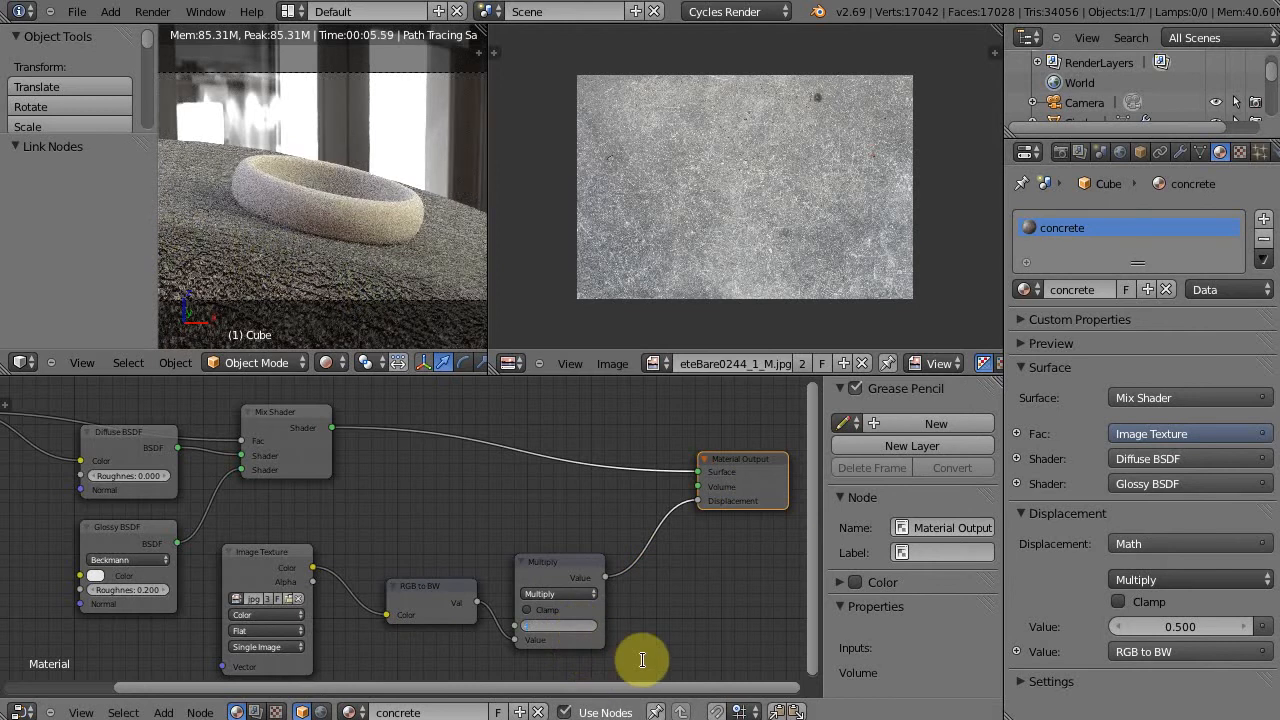
key(Return)
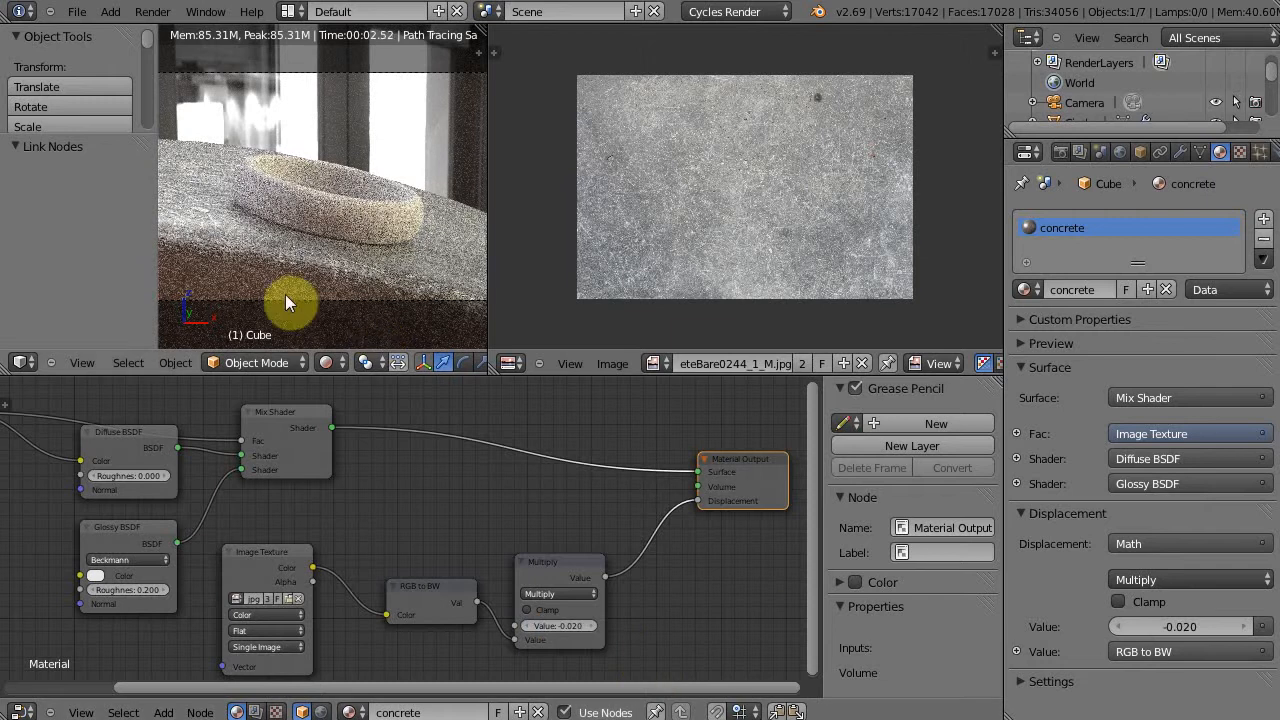
scroll(285, 294, up, 4)
scroll(285, 300, down, 4)
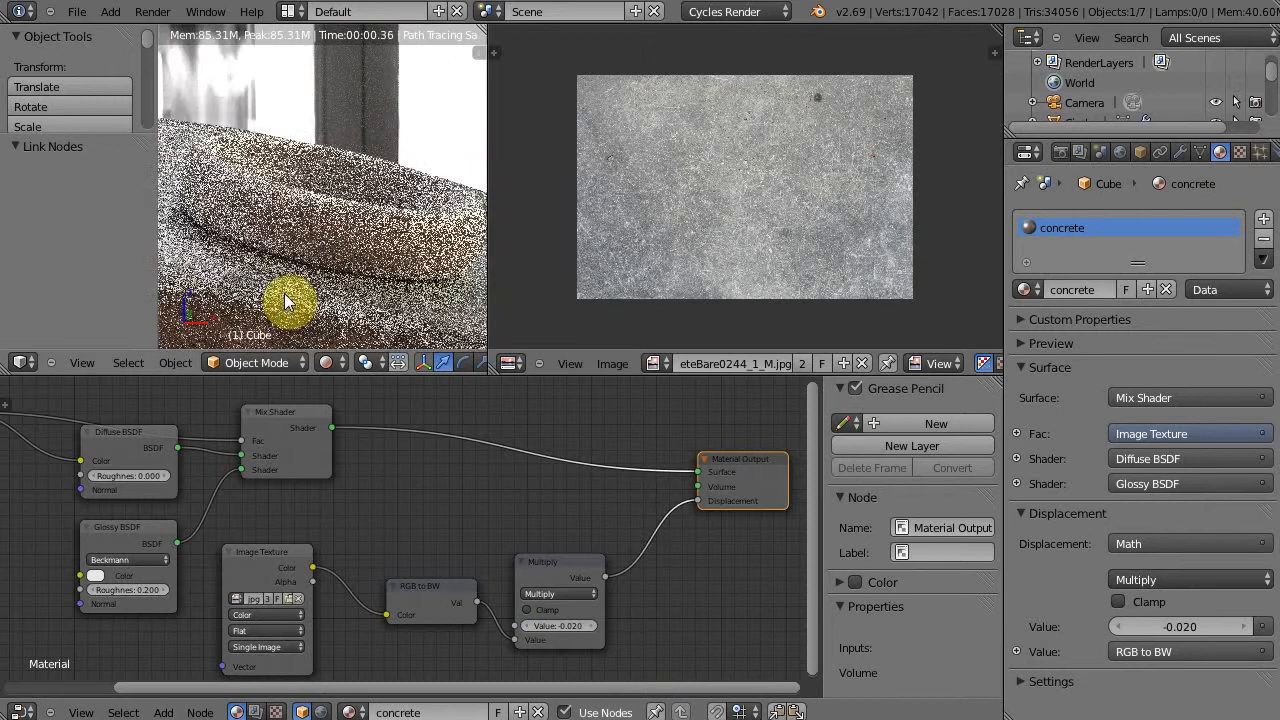
Set the Multiply node's first value to -0.005 and inspect the slab surface in the rendered preview
click(570, 627)
key(BackSpace)
text(-0.005)
key(Return)
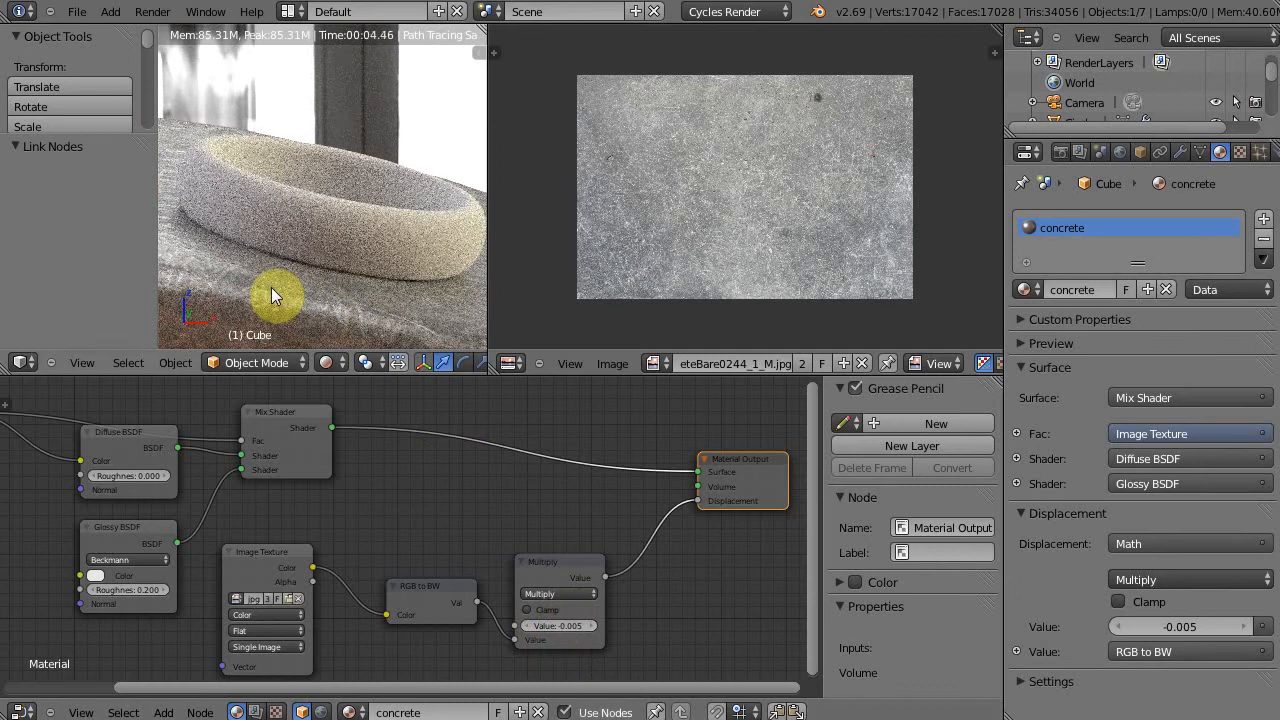
middle_drag(271, 287, 400, 320)
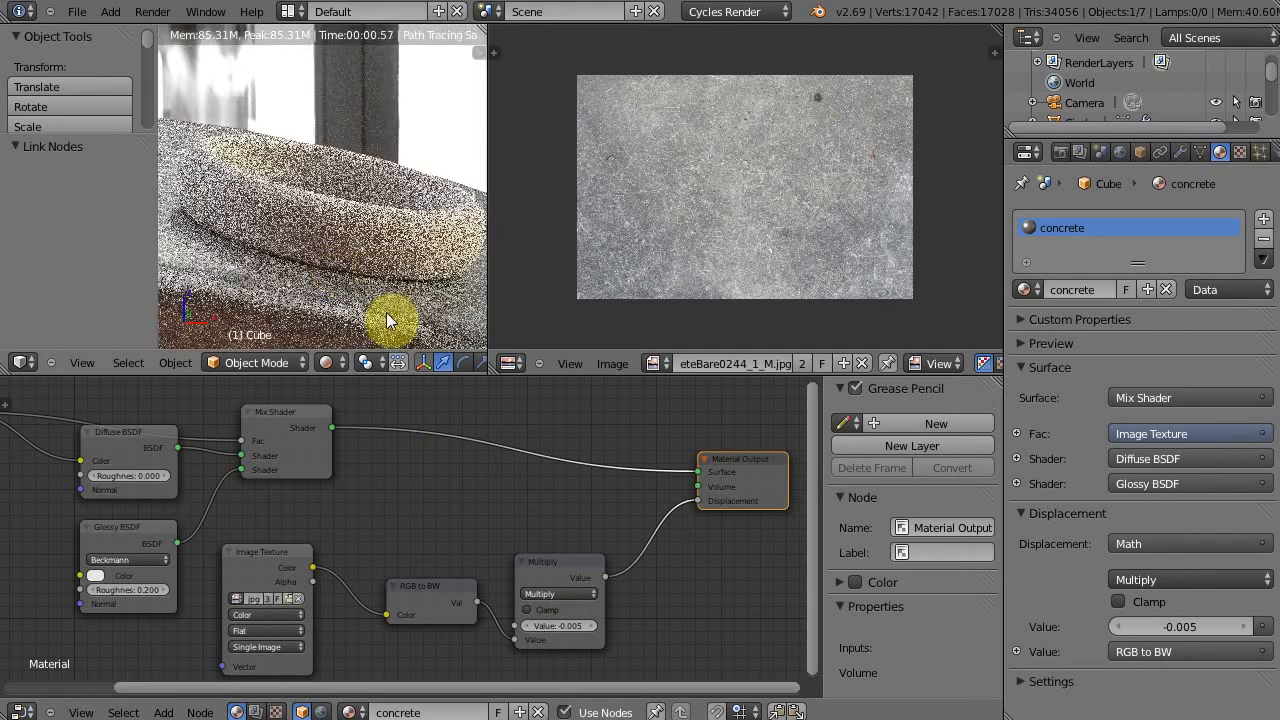
Set the Multiply node's first value to -0.007 and check the whole scene in the rendered camera preview
click(560, 626)
key(BackSpace)
text(-0.00)
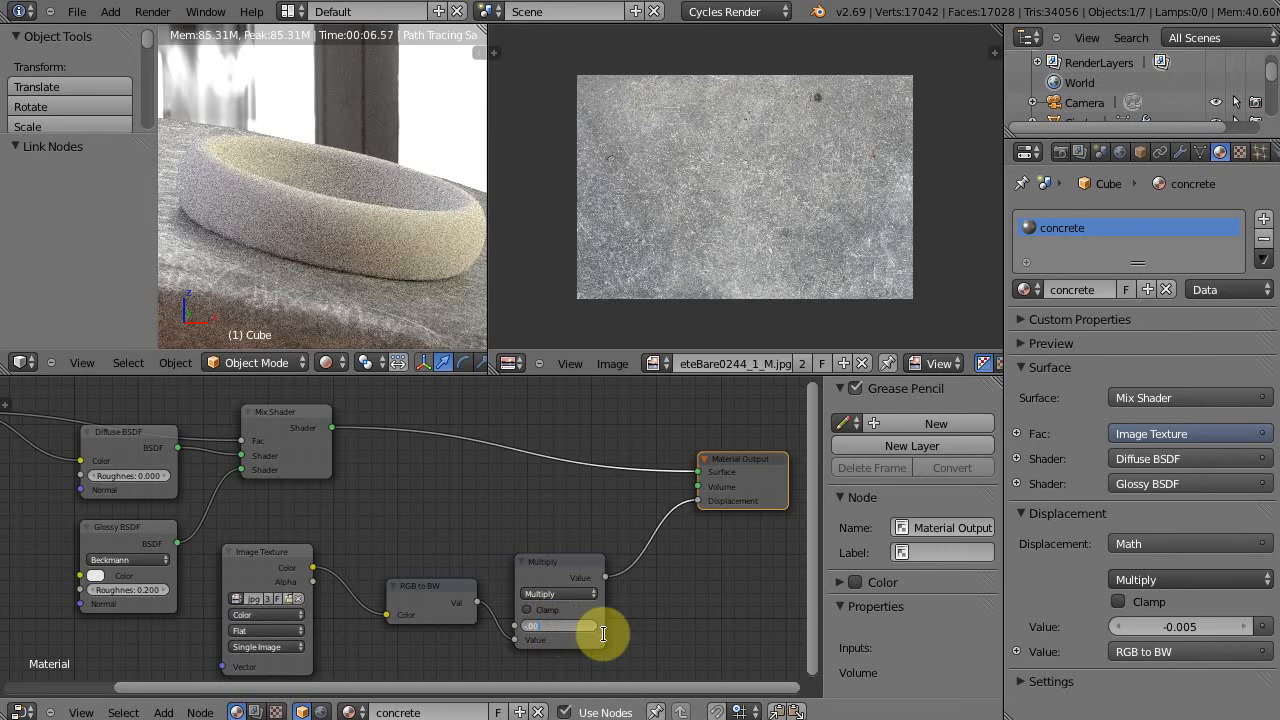
text(7)
key(Return)
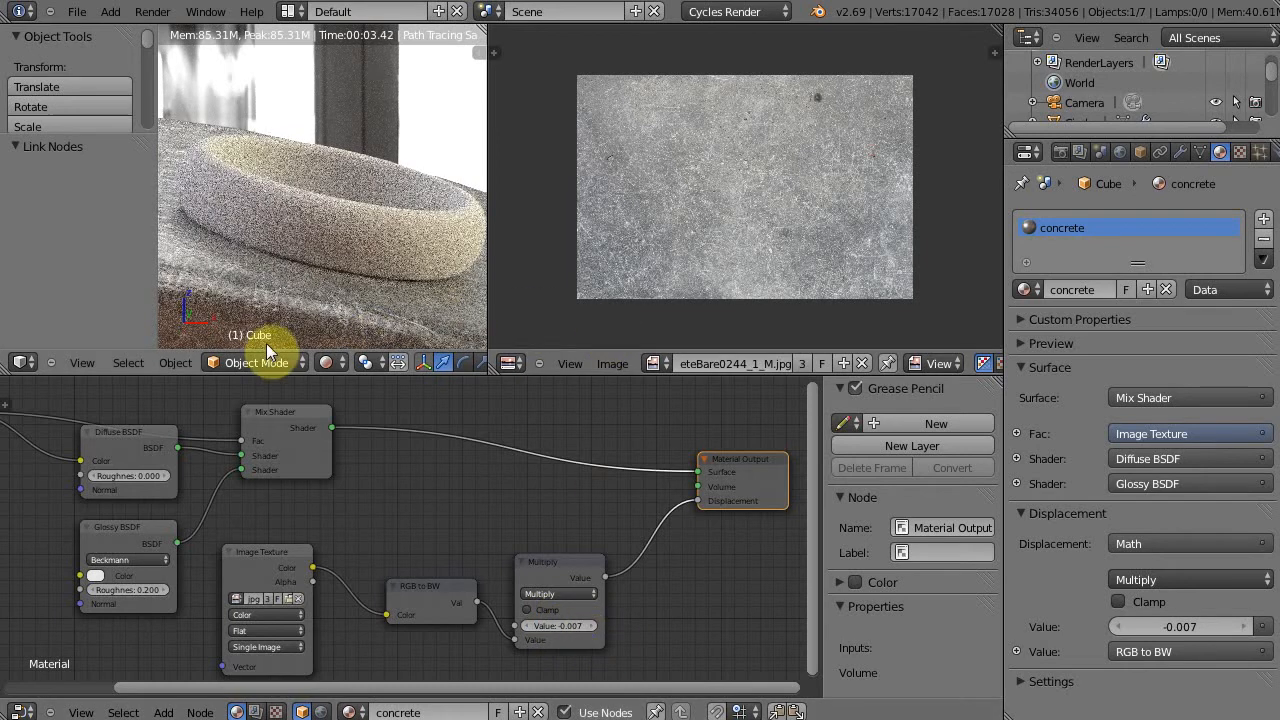
scroll(281, 277, down, 6)
scroll(290, 323, up, 3)
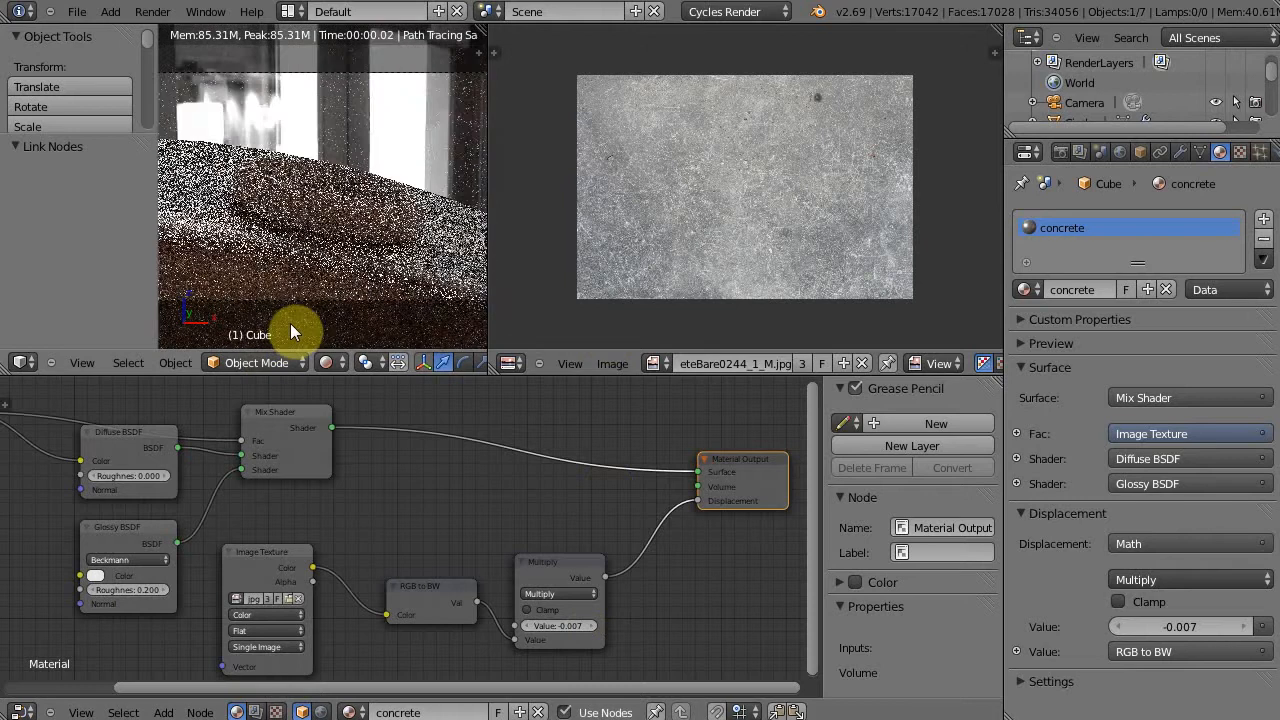
scroll(289, 322, down, 2)
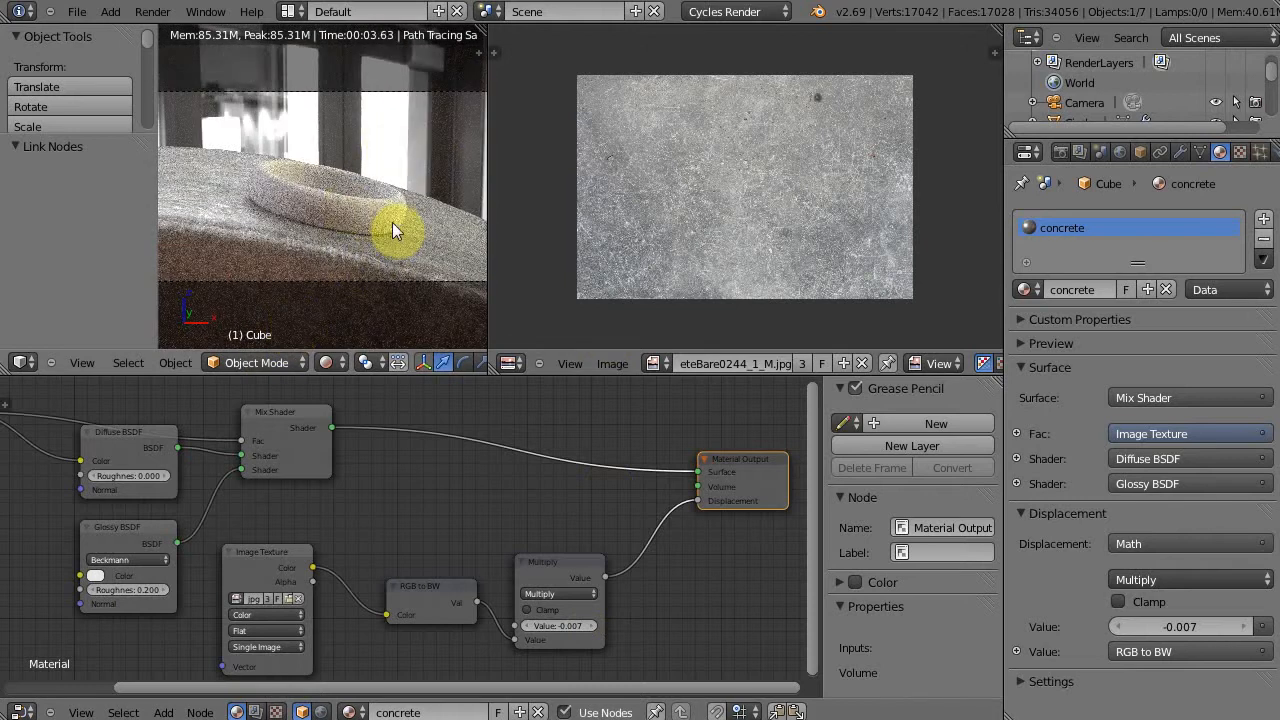
Switch the 3D view to wireframe, select the camera and enable Limits in its display settings
key(z)
middle_drag(399, 199, 503, 186)
scroll(350, 206, down, 5)
right_click(322, 218)
scroll(316, 222, up, 5)
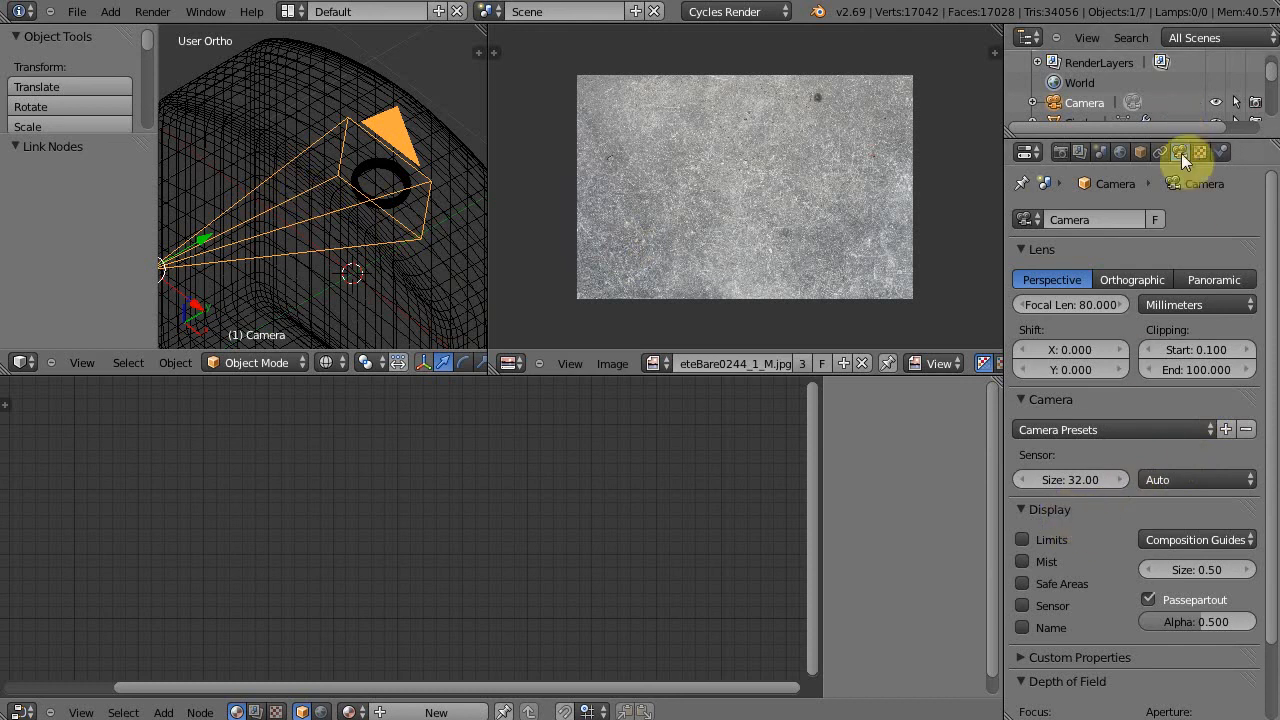
click(1022, 539)
Widen the 3D view beside the image editor and toggle the camera's Limits off and on to compare its guide lines
middle_drag(191, 104, 502, 188)
drag(489, 192, 812, 195)
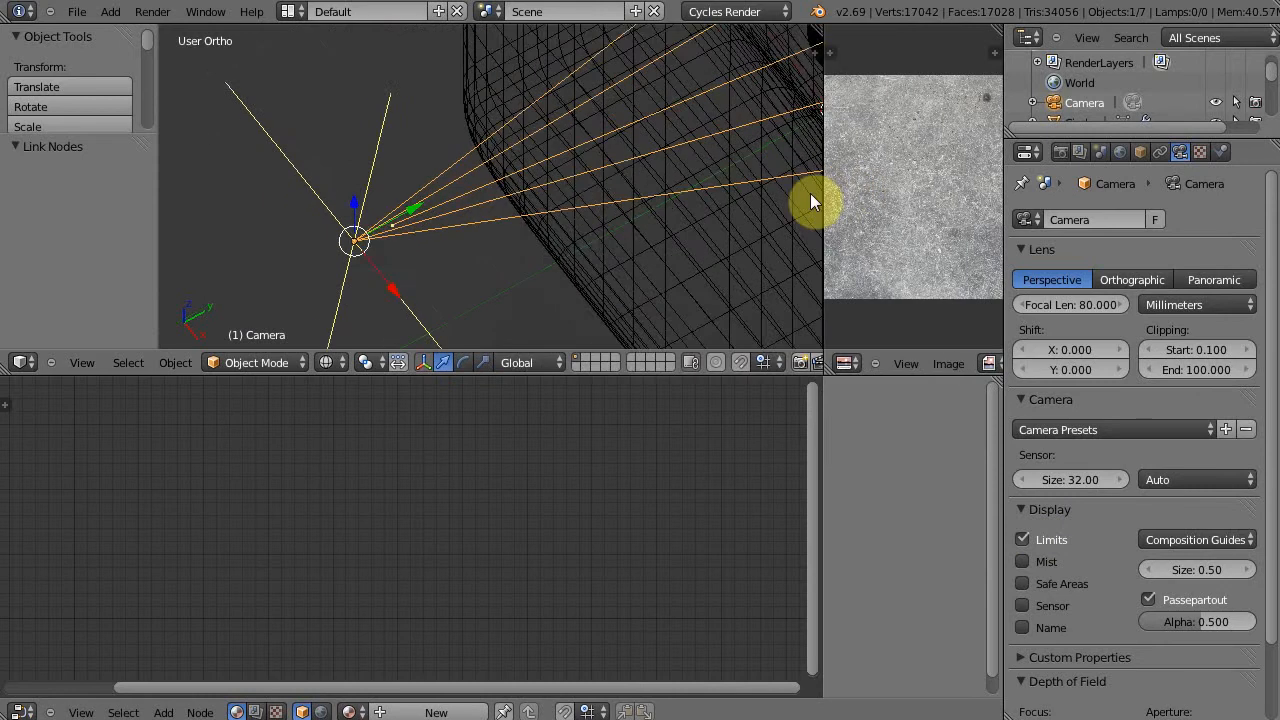
middle_drag(627, 230, 376, 141)
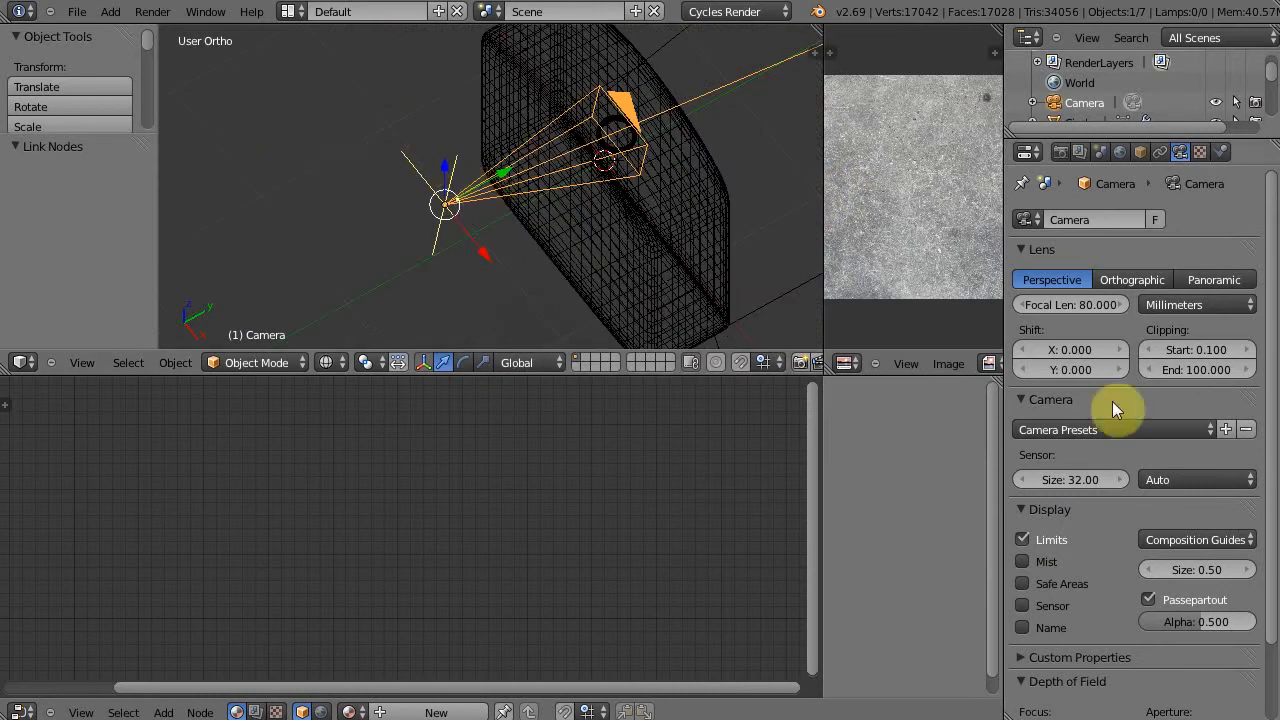
click(1022, 540)
click(1022, 540)
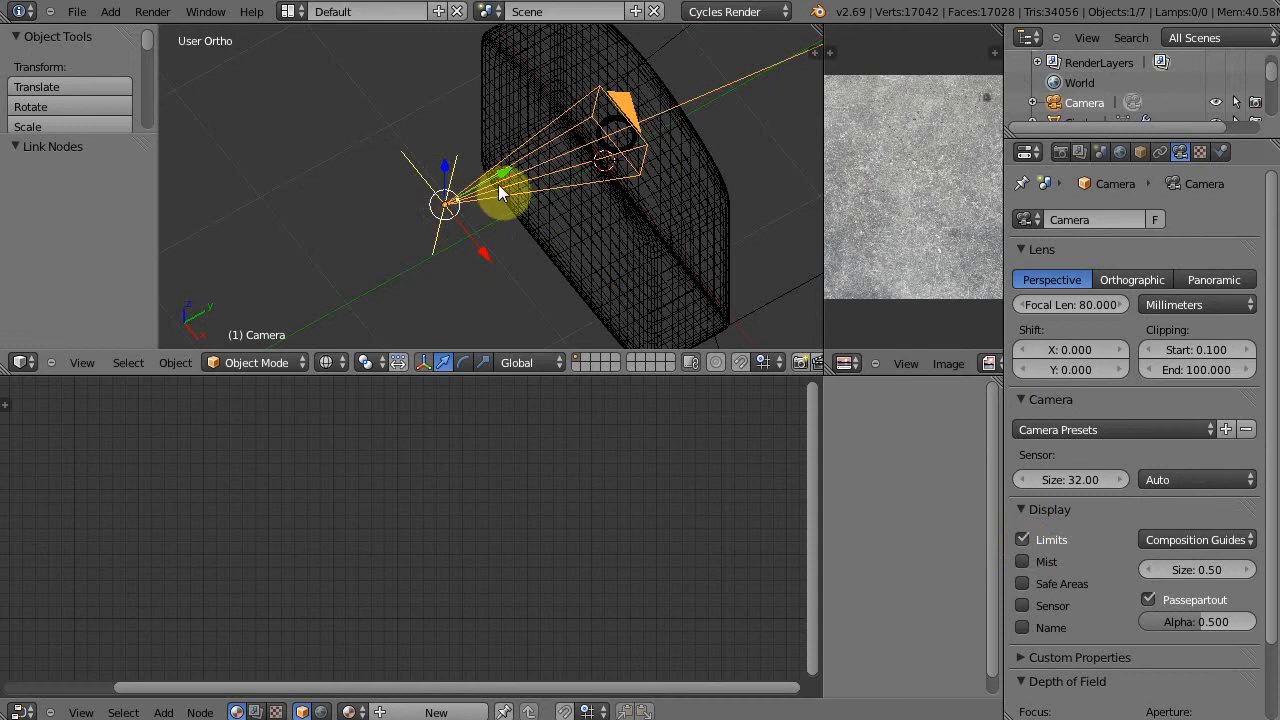
From the top view, set the camera's depth of field distance to about 1.226 so it meets the ring's front edge
key(KP_7)
shift+middle_drag(591, 143, 561, 147)
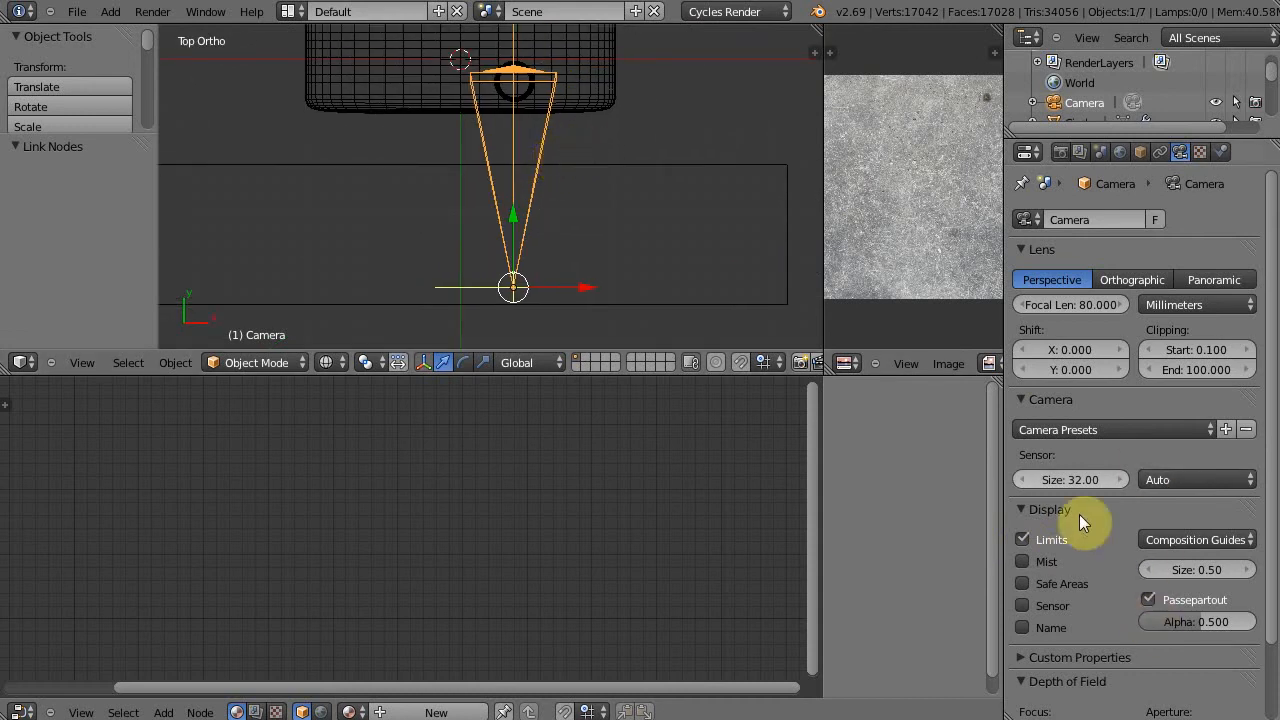
scroll(1079, 540, down, 2)
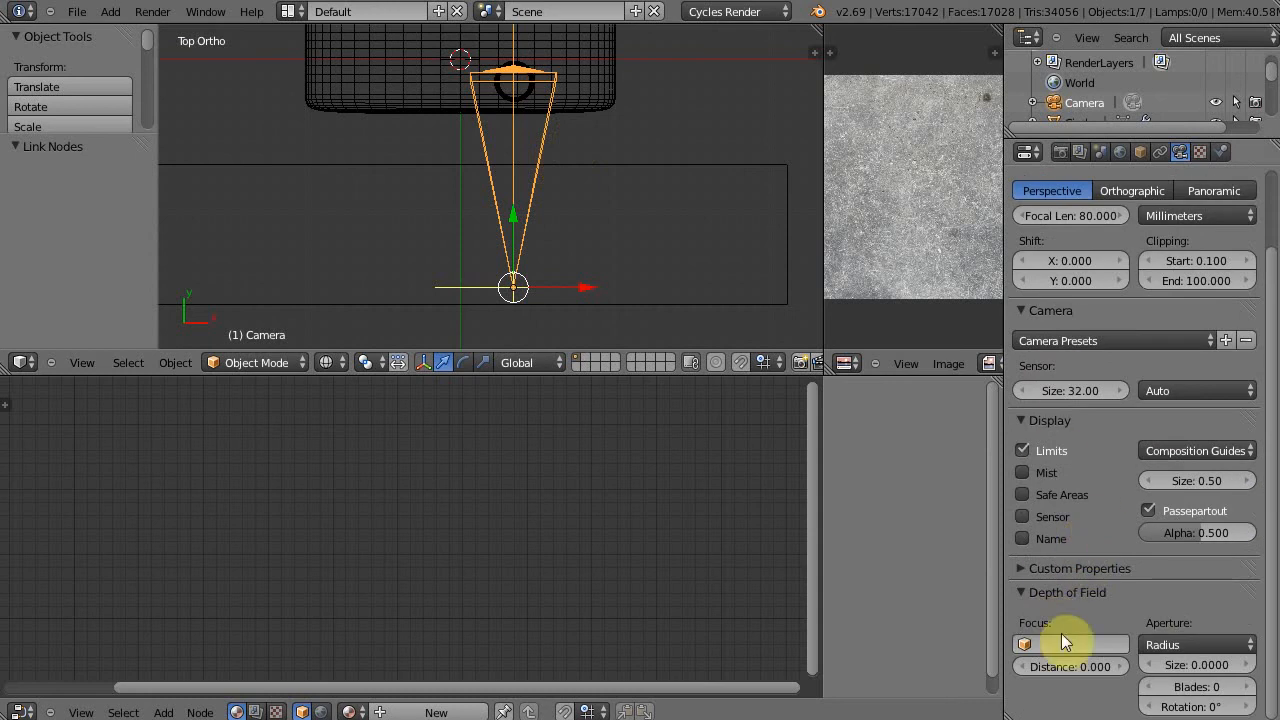
drag(1043, 667, 1075, 670)
scroll(594, 88, up, 6)
shift+middle_drag(564, 271, 465, 246)
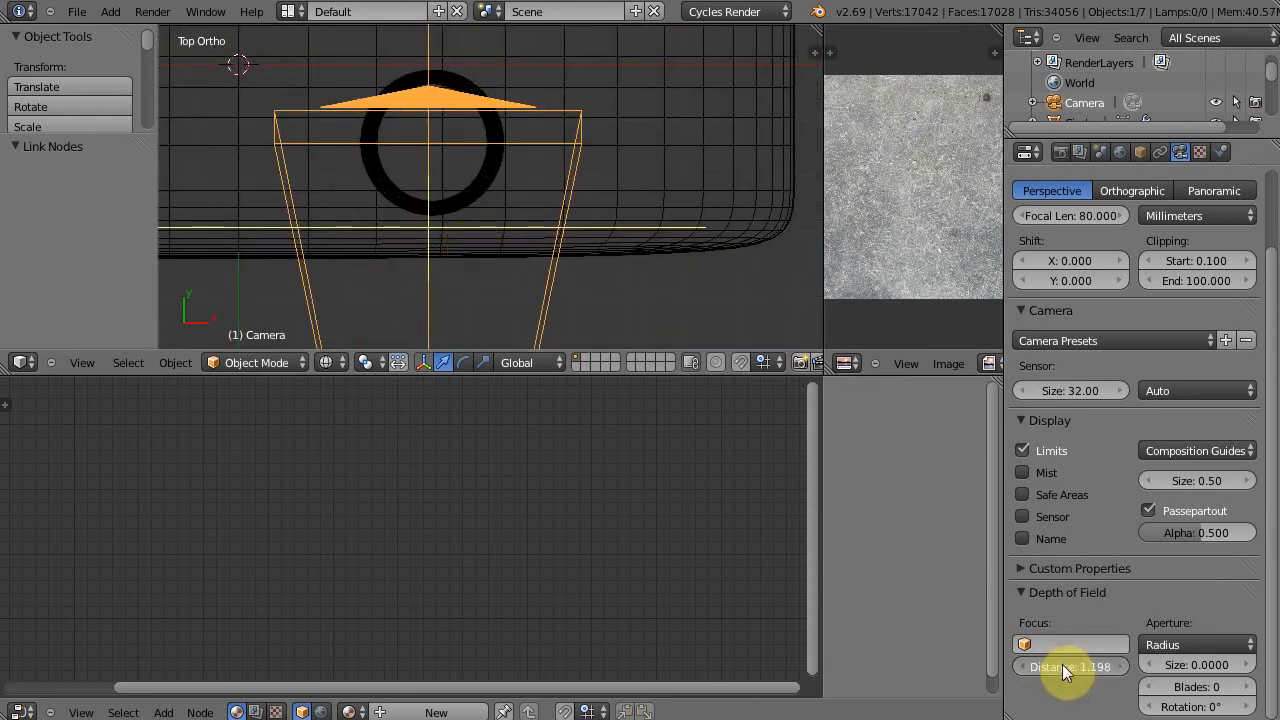
drag(1064, 671, 1066, 667)
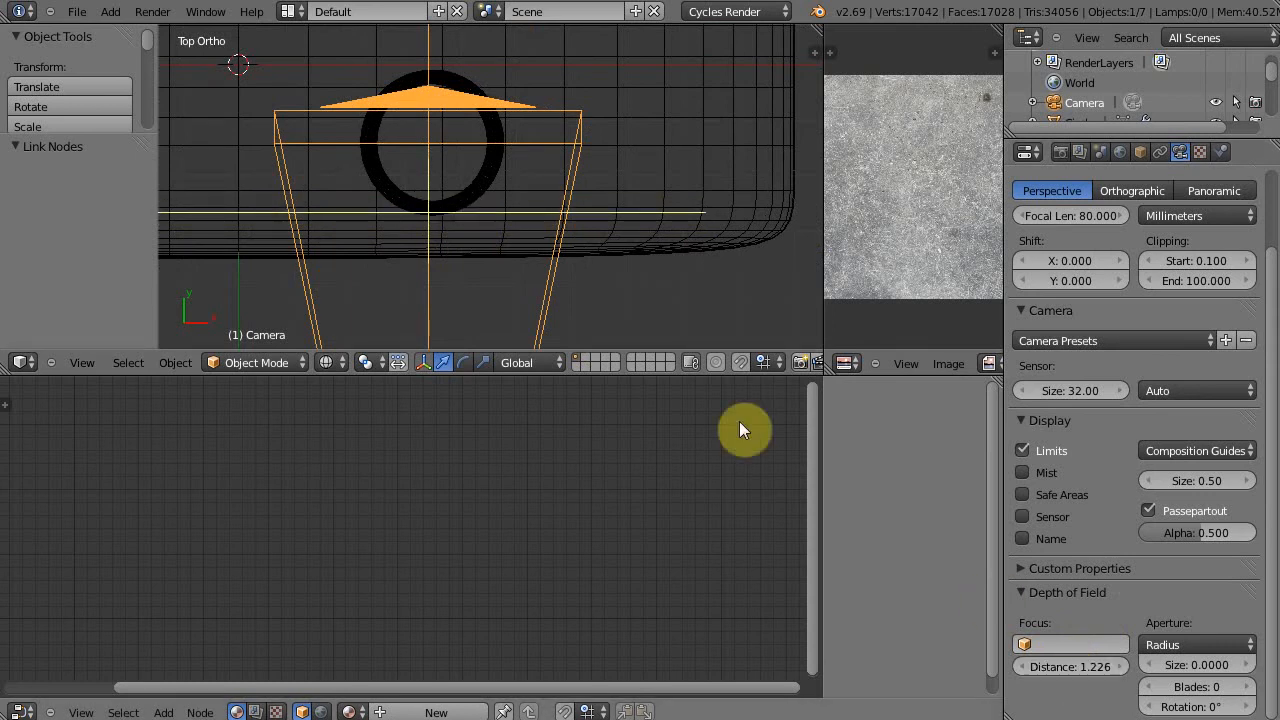
Change the camera's depth of field aperture type to F/stop and open its aperture number for editing
scroll(530, 251, up, 7)
scroll(525, 250, down, 1)
shift+middle_drag(205, 204, 397, 201)
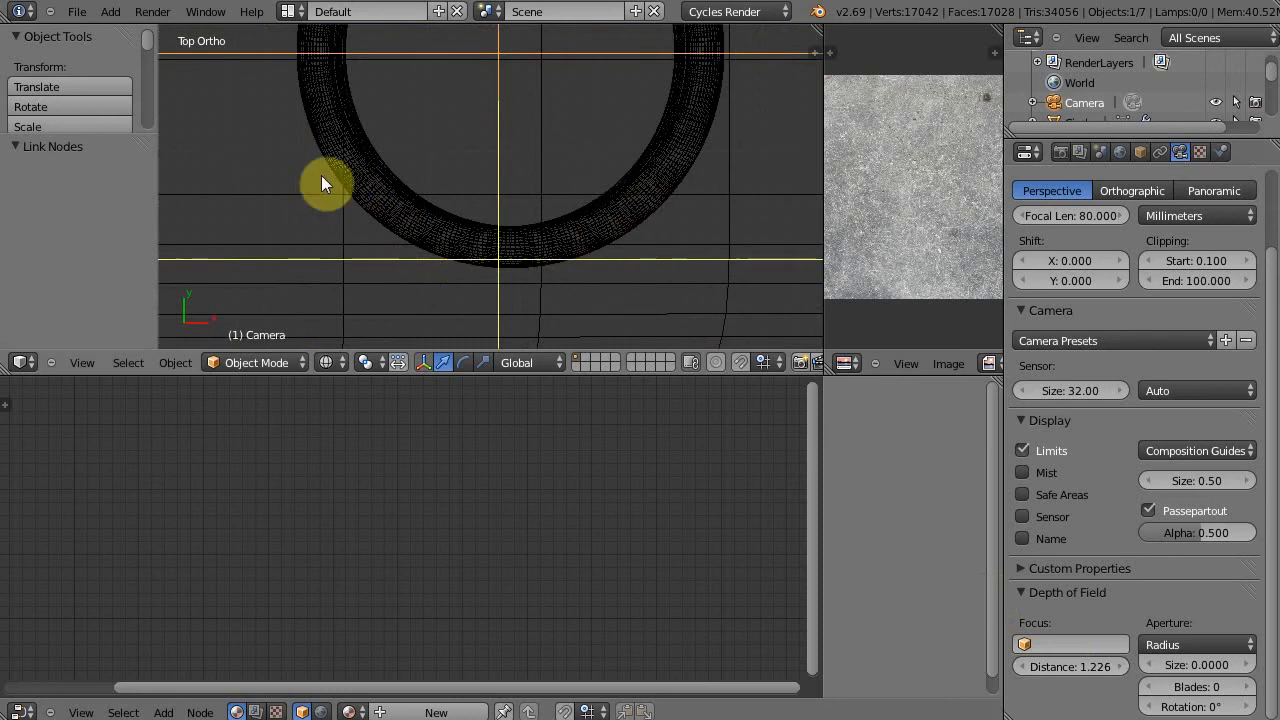
shift+middle_drag(628, 150, 610, 318)
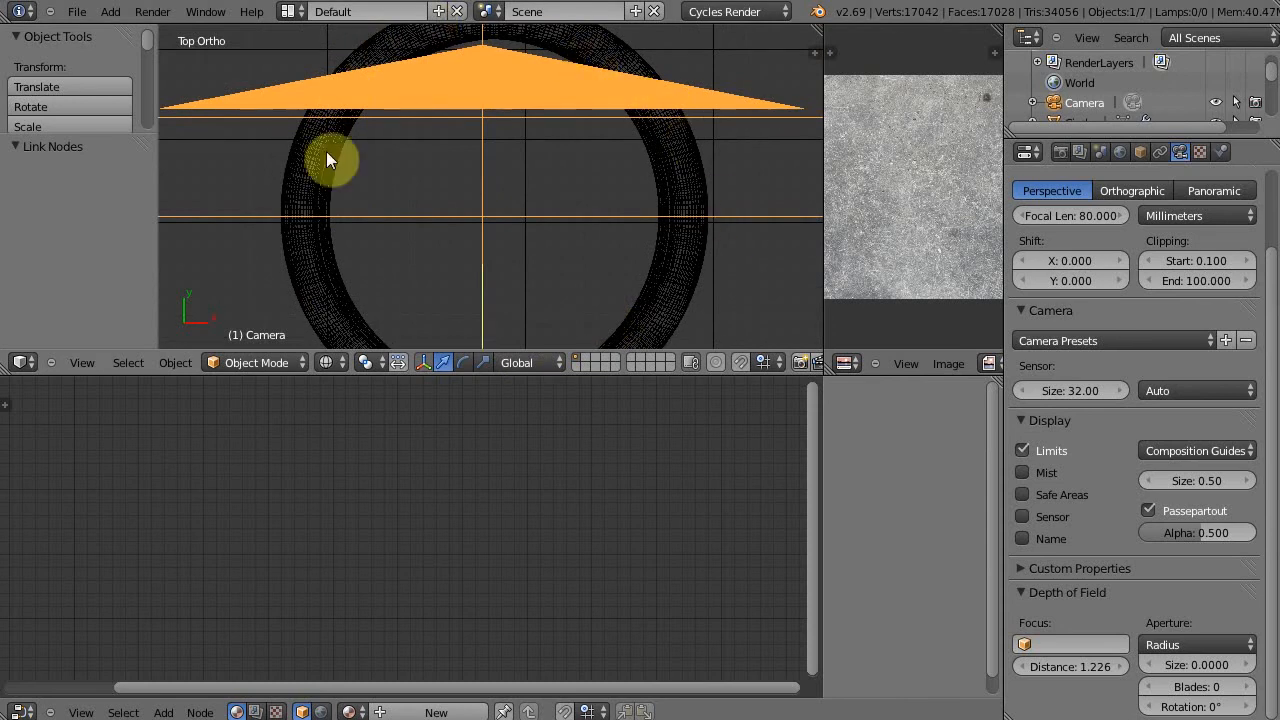
scroll(466, 200, down, 6)
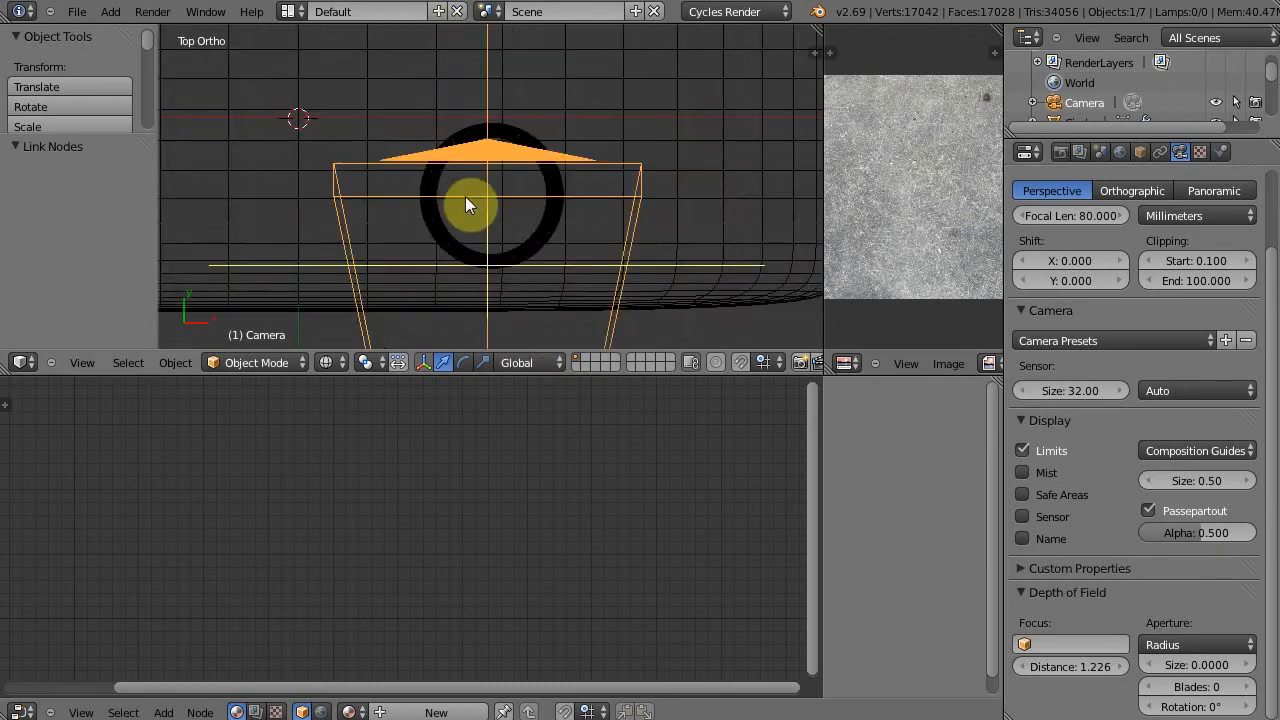
middle_drag(634, 214, 551, 121)
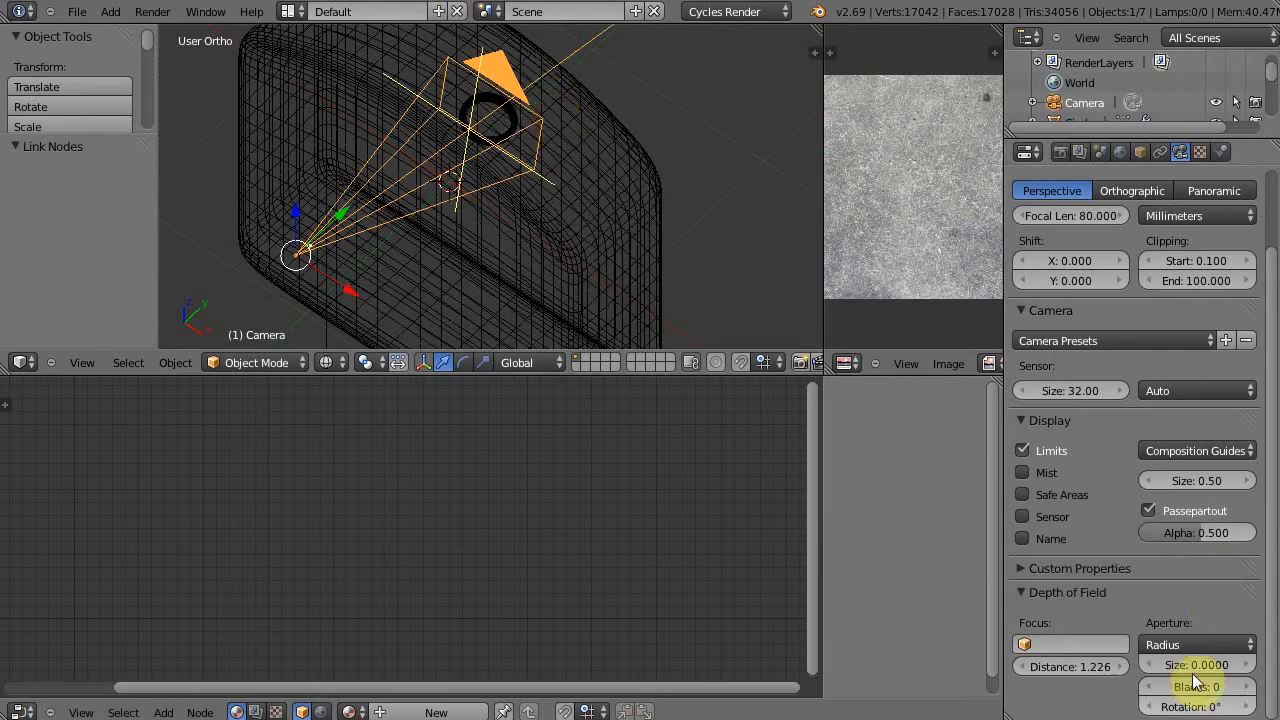
click(1180, 645)
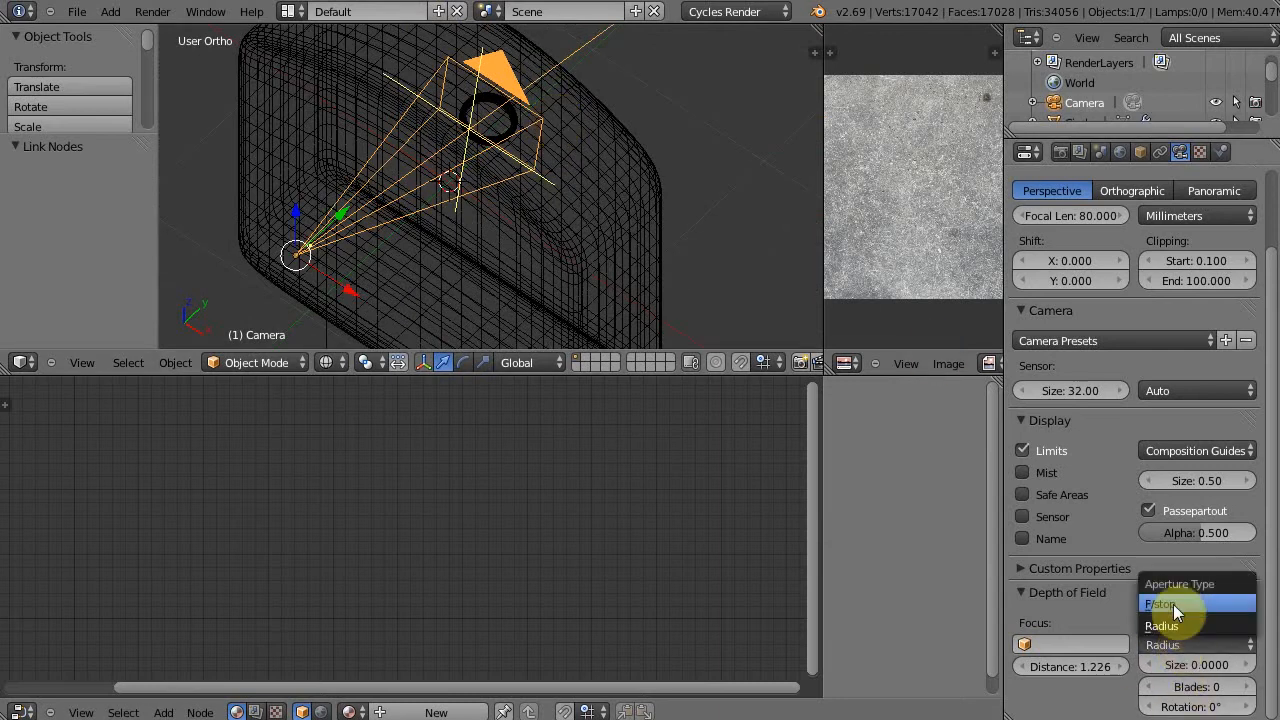
click(1172, 605)
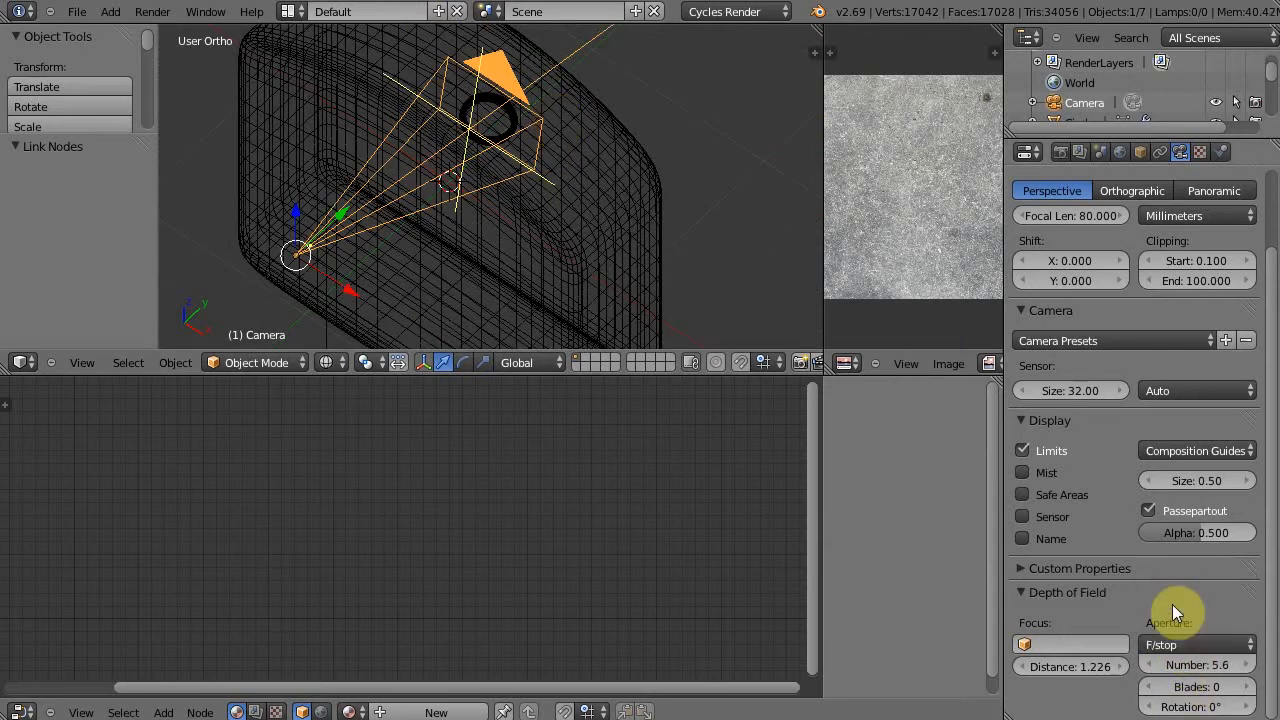
click(1190, 665)
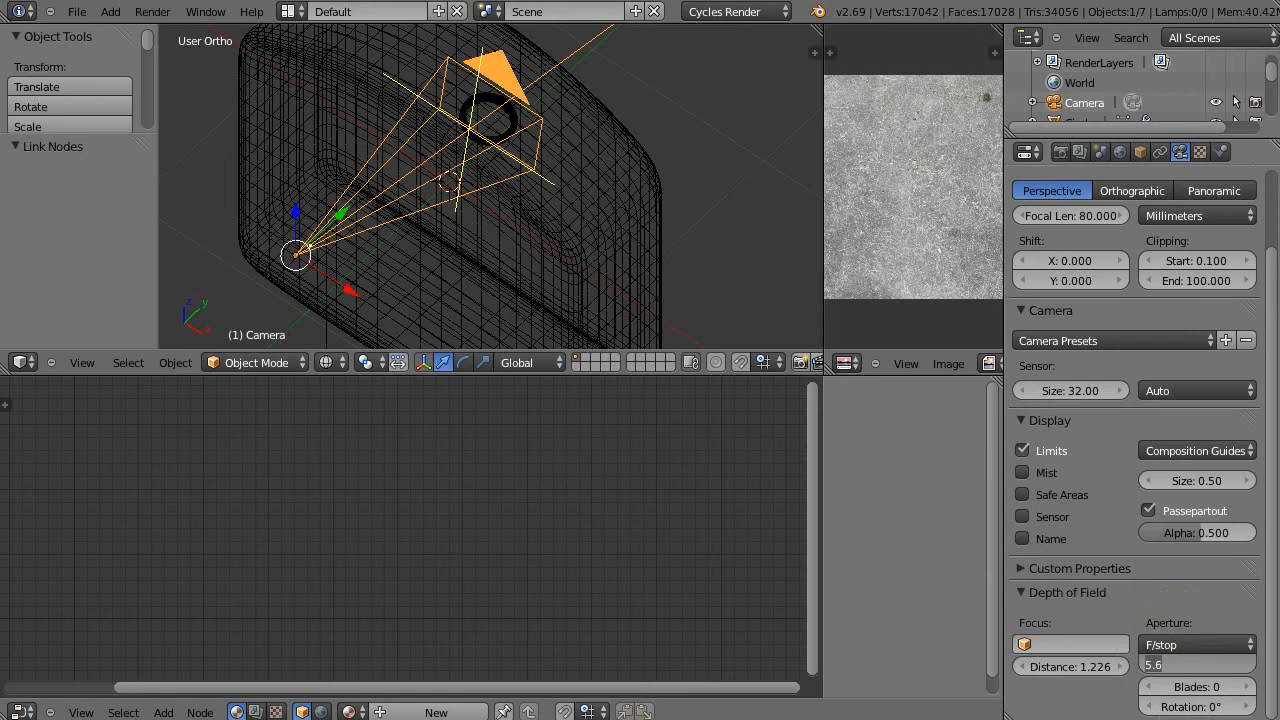
Set the camera's depth-of-field aperture to f-stop 1.4 and preview the camera view in rendered shading
text(1.4)
key(Return)
key(KP_0)
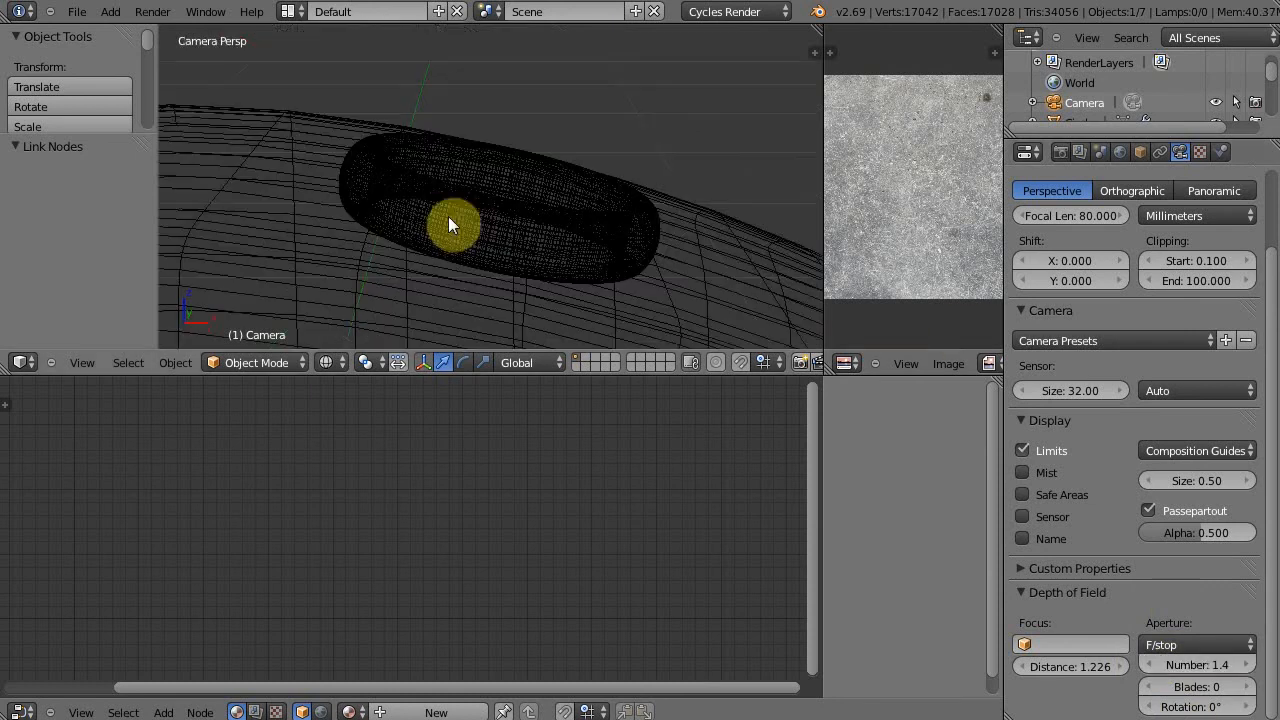
scroll(453, 243, down, 3)
scroll(453, 243, up, 3)
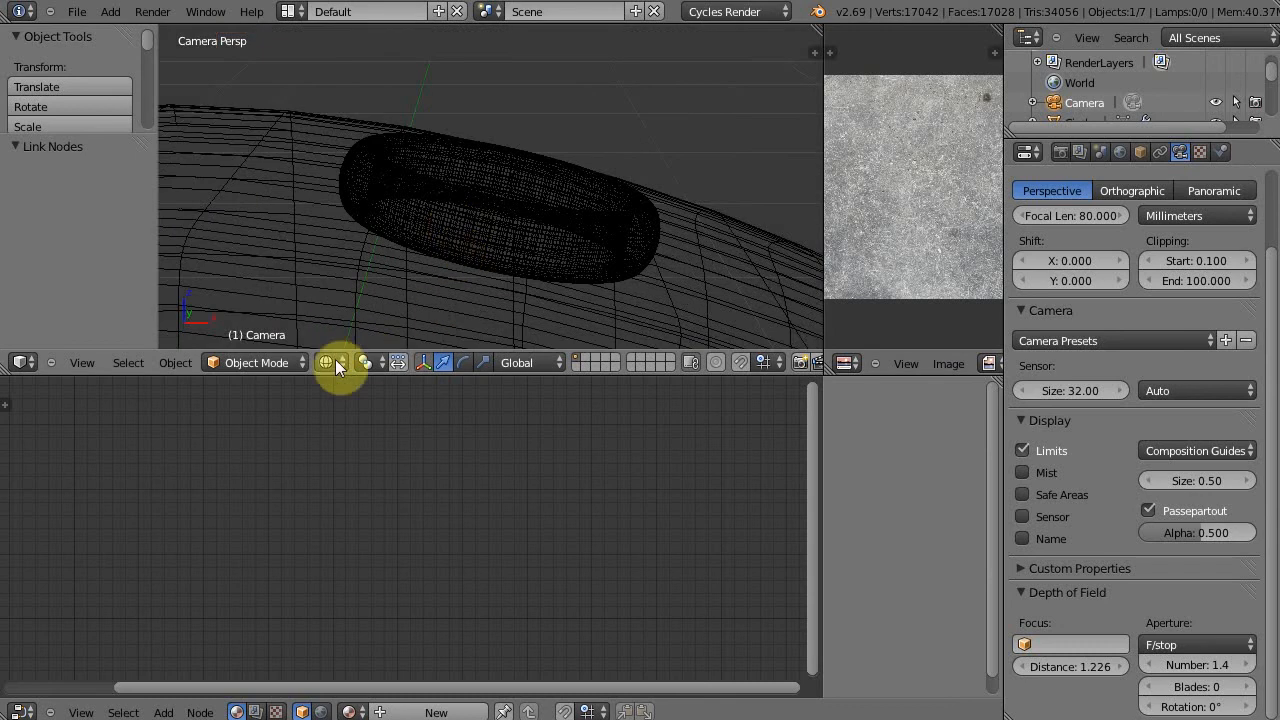
click(326, 362)
click(366, 234)
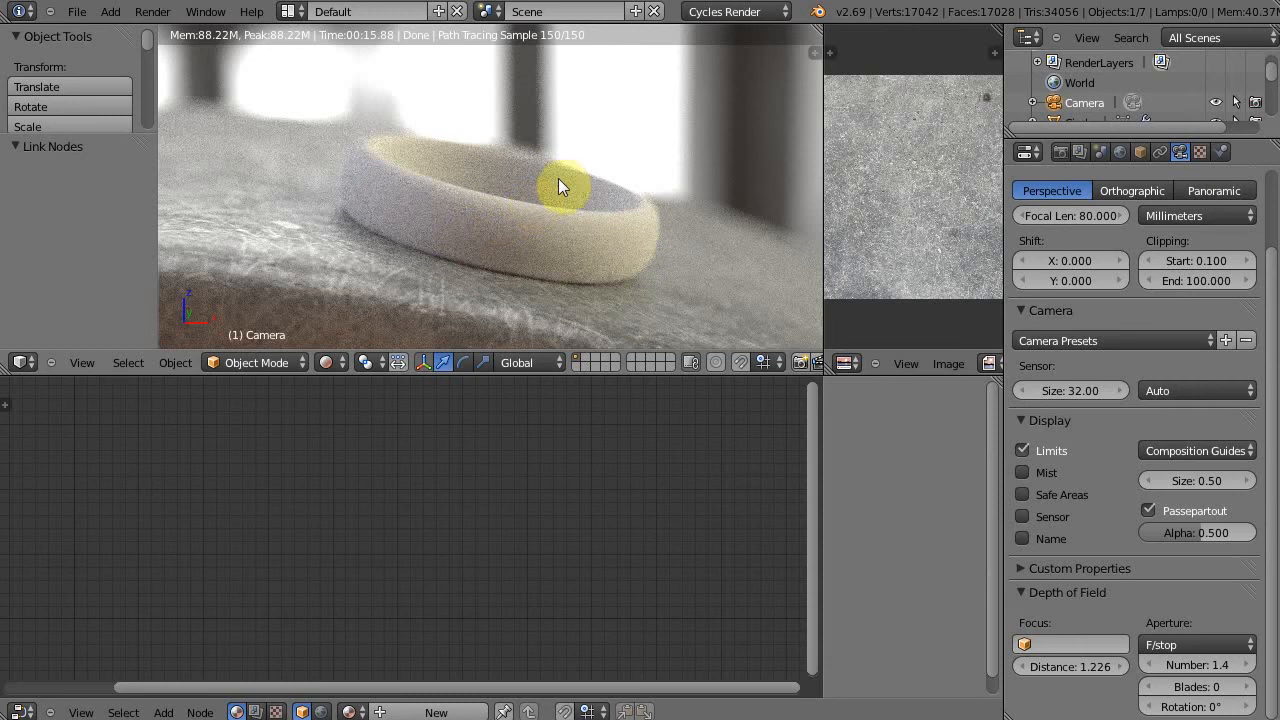
scroll(558, 178, down, 2)
scroll(558, 180, up, 2)
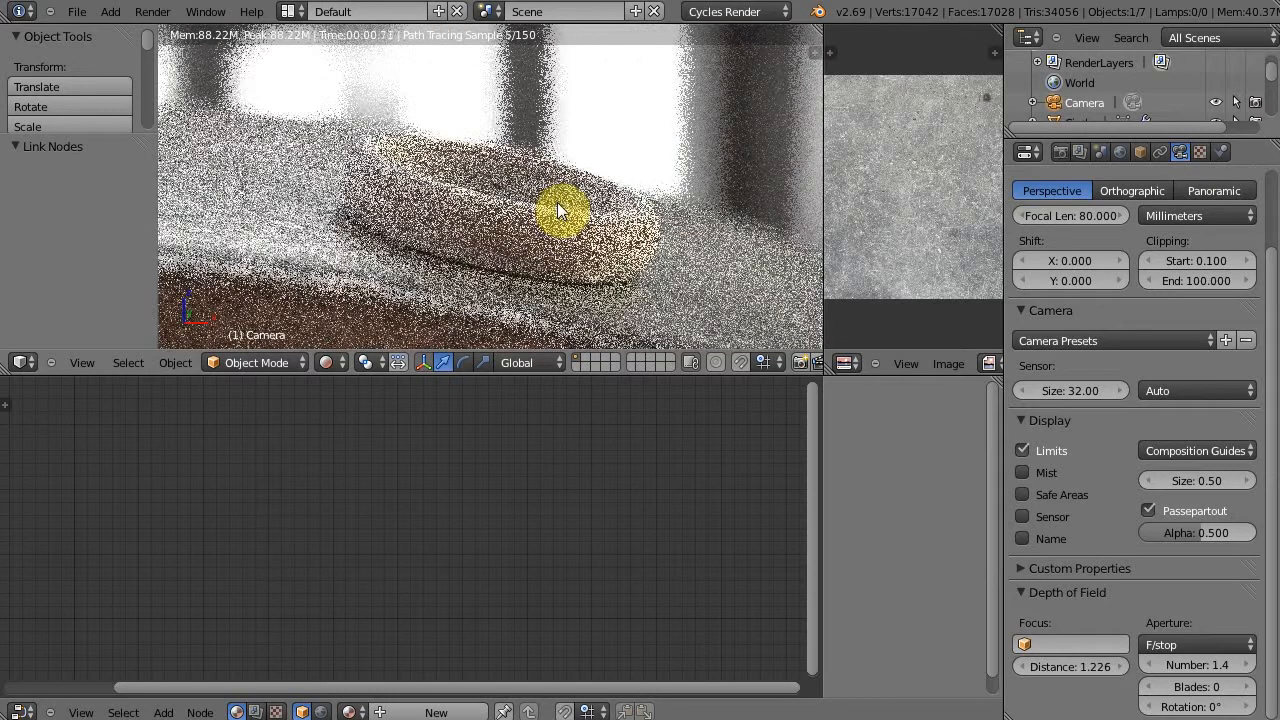
Return the viewport to wireframe, select the ring and give it a new material named Gold Ring
key(z)
middle_drag(584, 147, 519, 208)
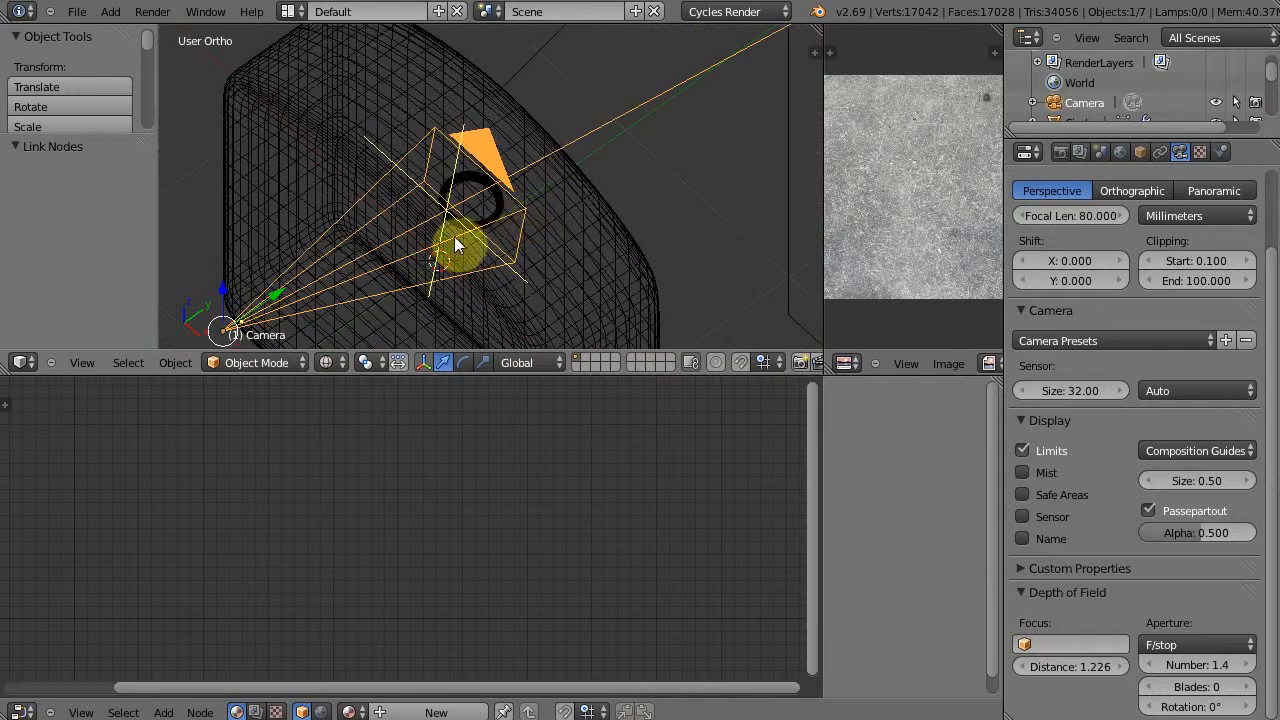
right_click(478, 218)
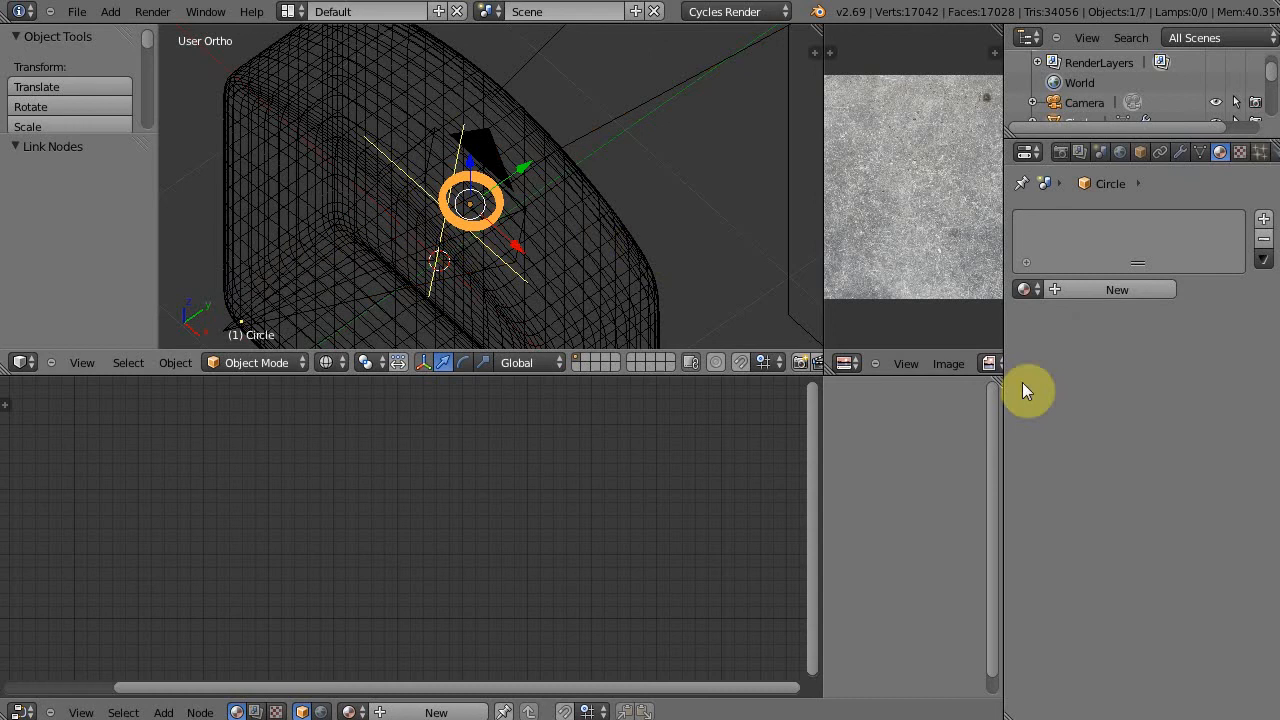
click(1110, 292)
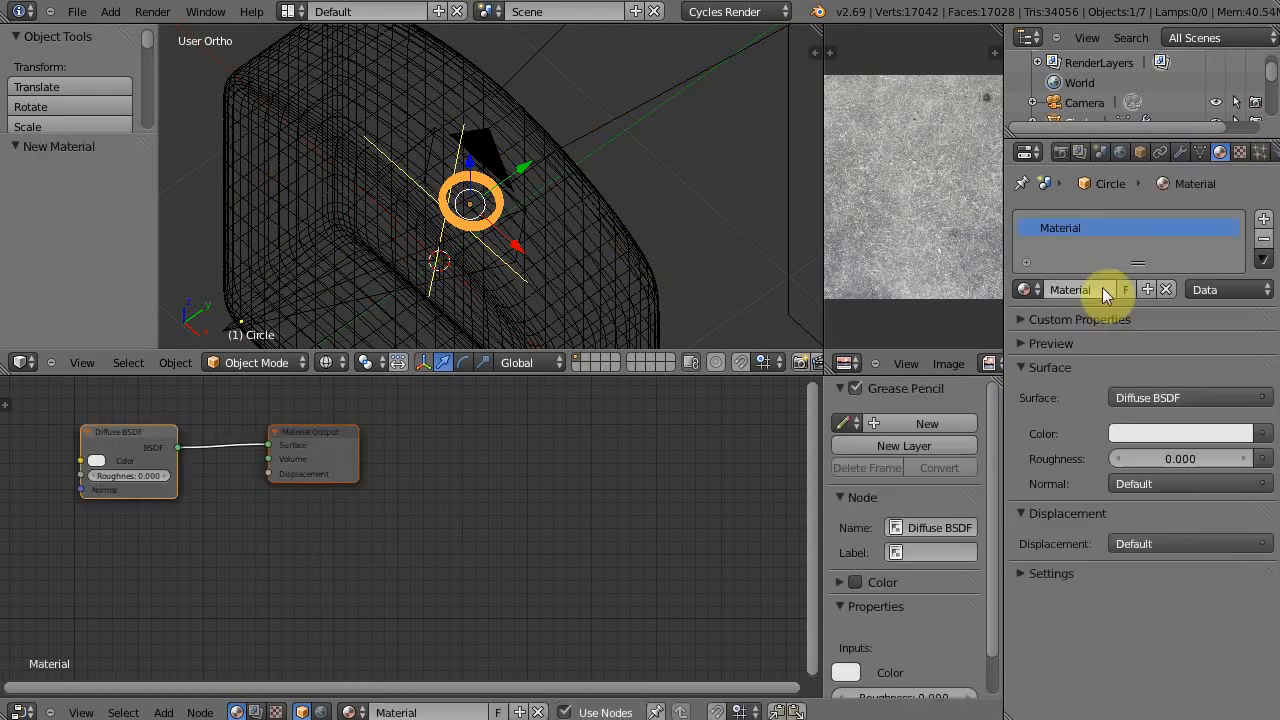
click(1110, 290)
text(Gold Ring)
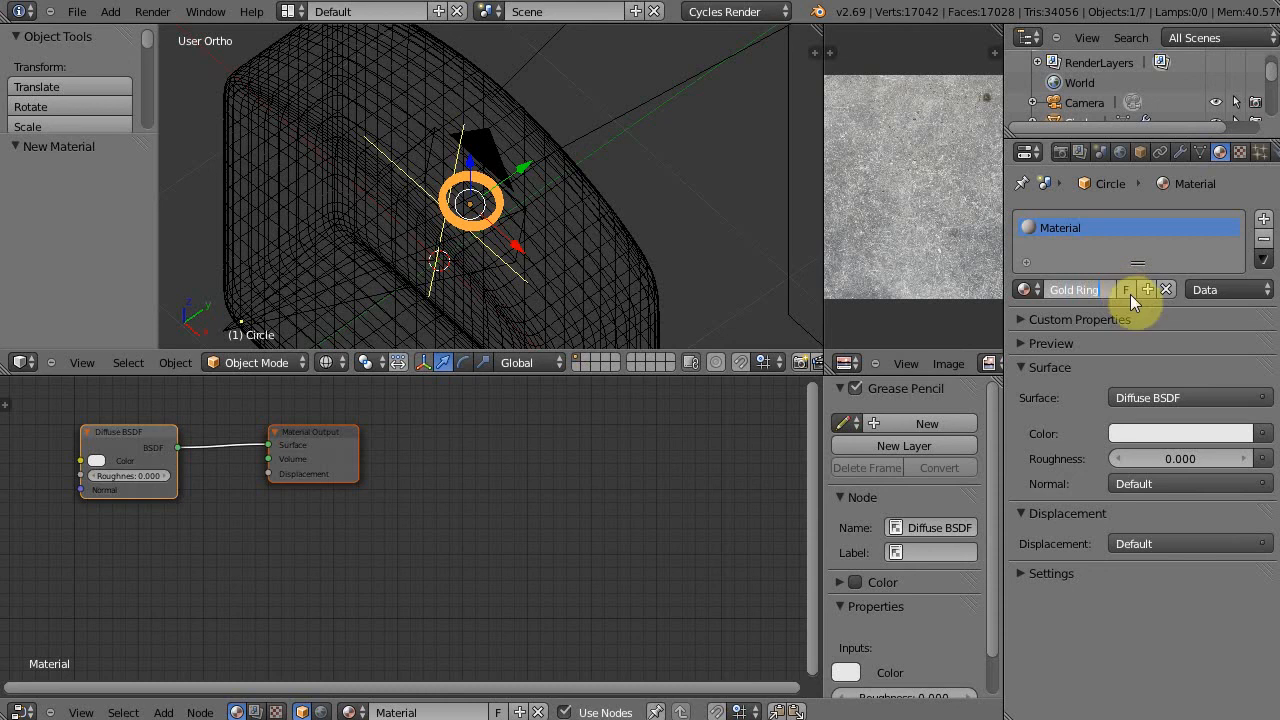
key(Return)
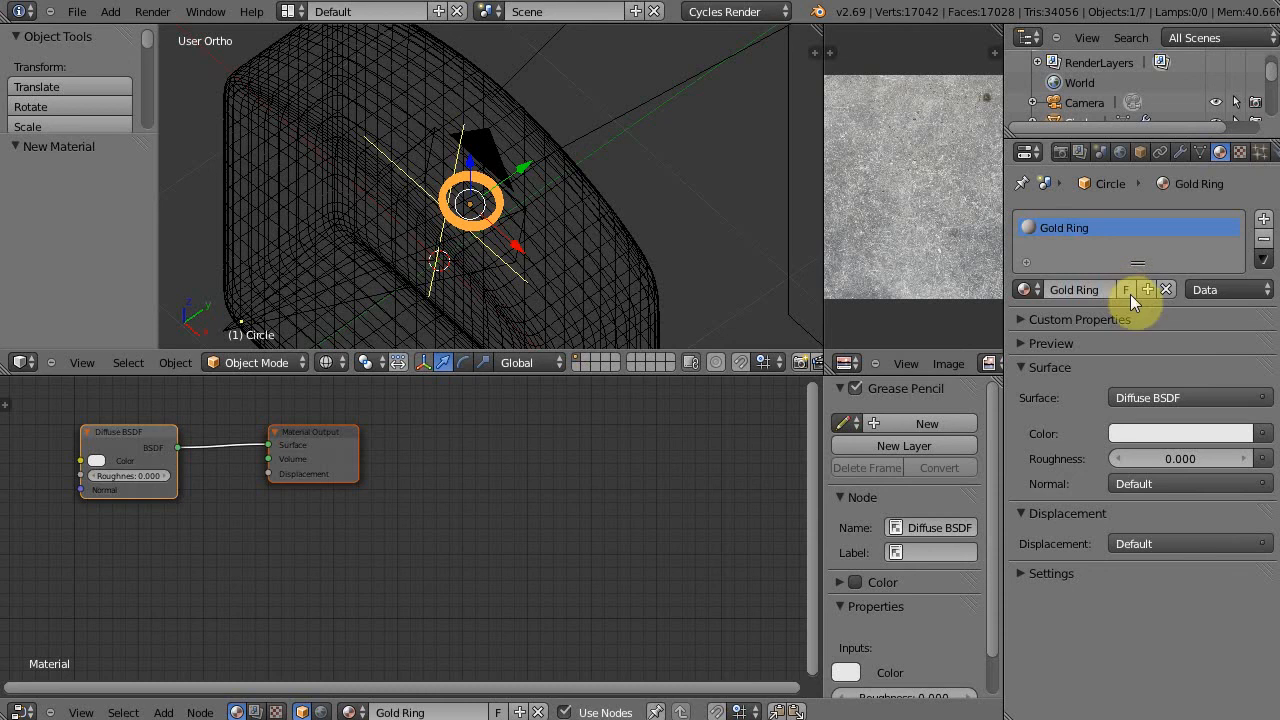
Replace the default Diffuse BSDF node with a Glossy BSDF node, leaving extra room before the Material Output
middle_drag(200, 505, 431, 542)
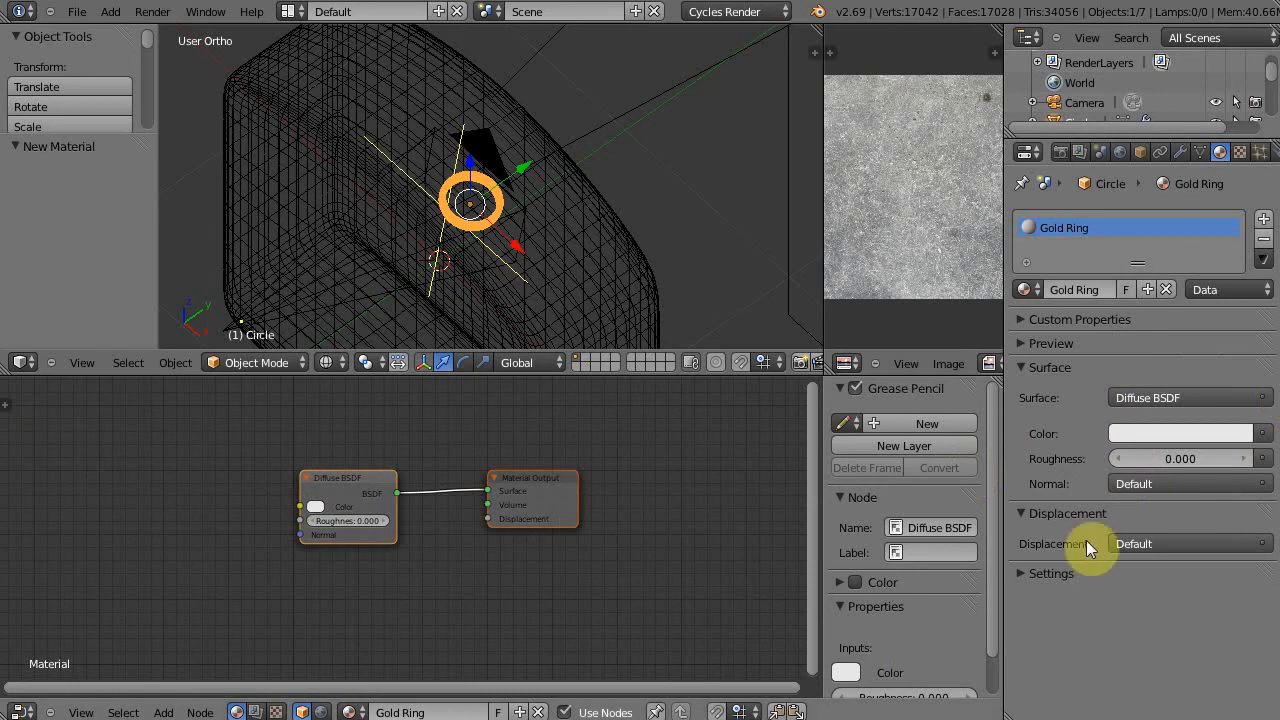
drag(533, 477, 665, 456)
click(352, 480)
key(x)
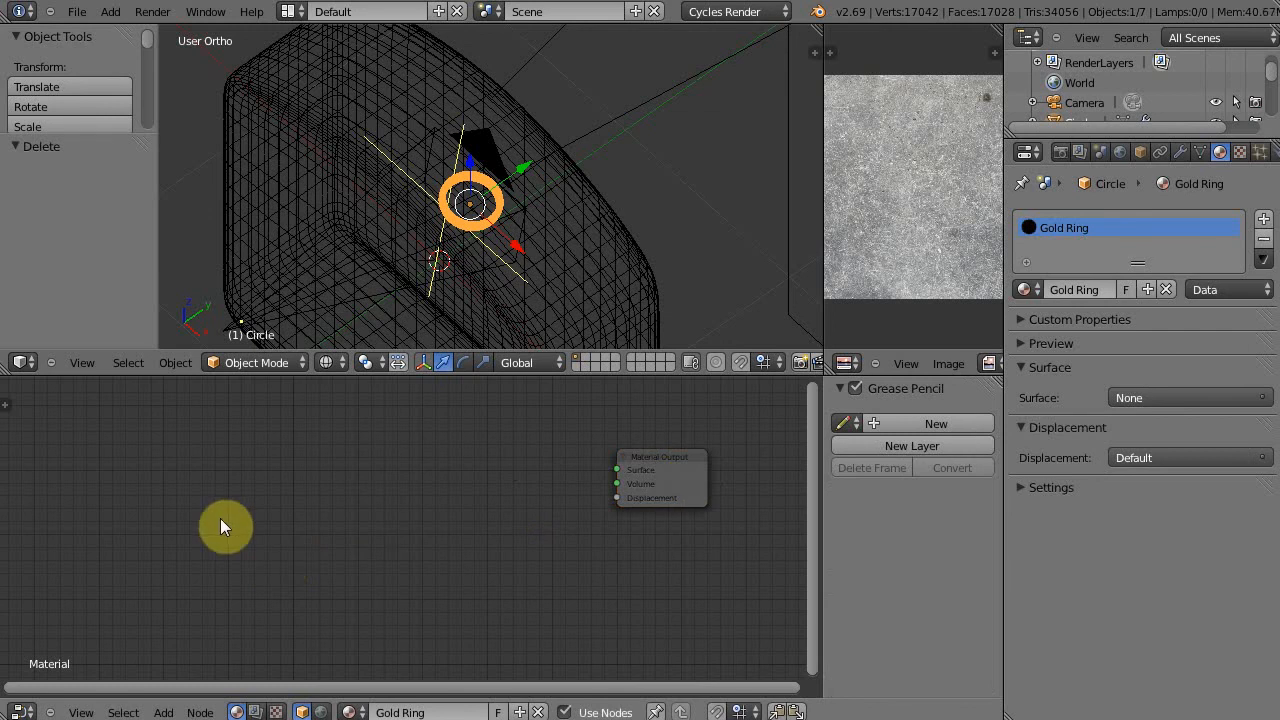
key(shift+a)
mouse_move(185, 441)
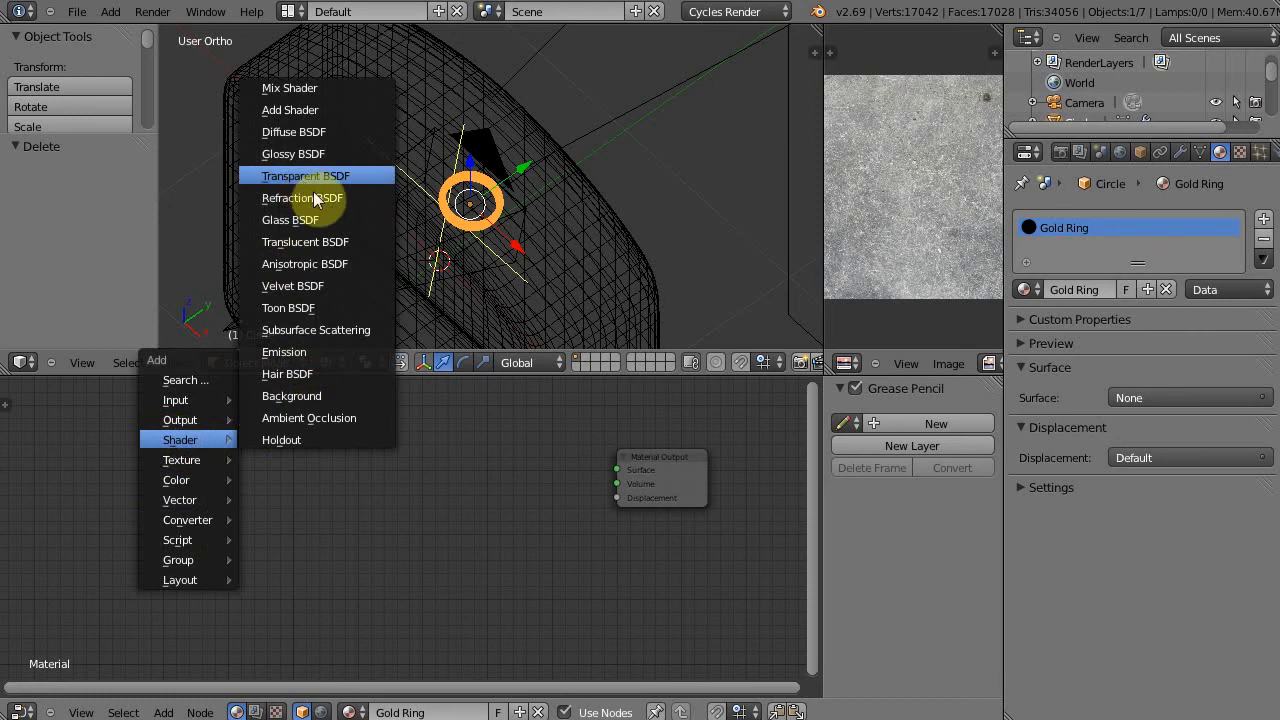
click(314, 153)
click(402, 482)
Show the camera view in rendered shading and connect the Glossy BSDF to the Material Output's Surface input
key(KP_5)
key(KP_0)
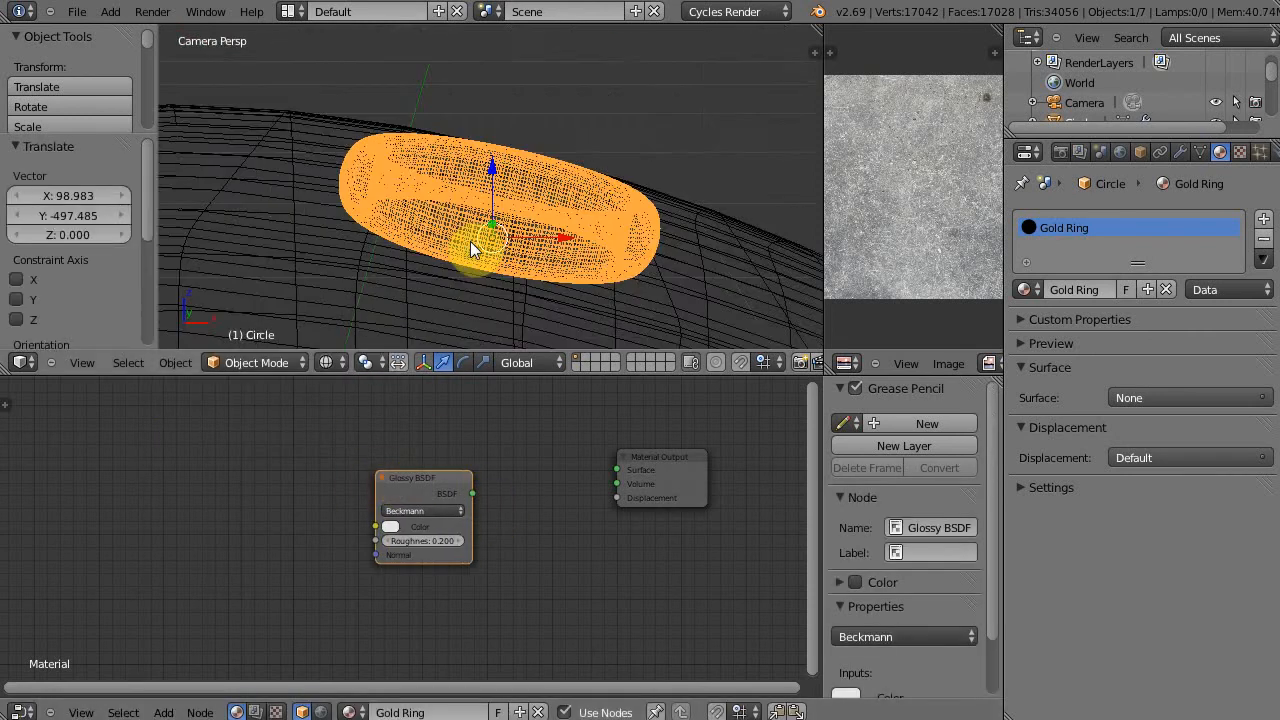
scroll(488, 241, down, 3)
scroll(488, 241, up, 2)
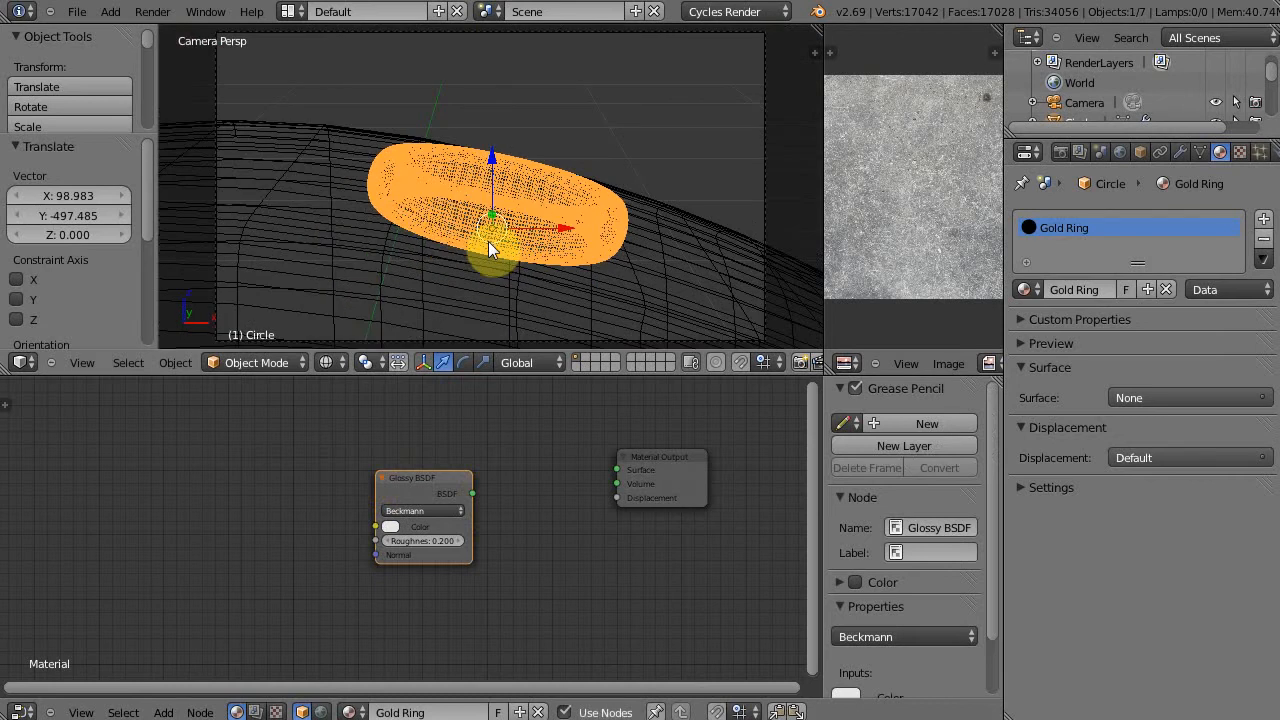
click(333, 362)
click(386, 228)
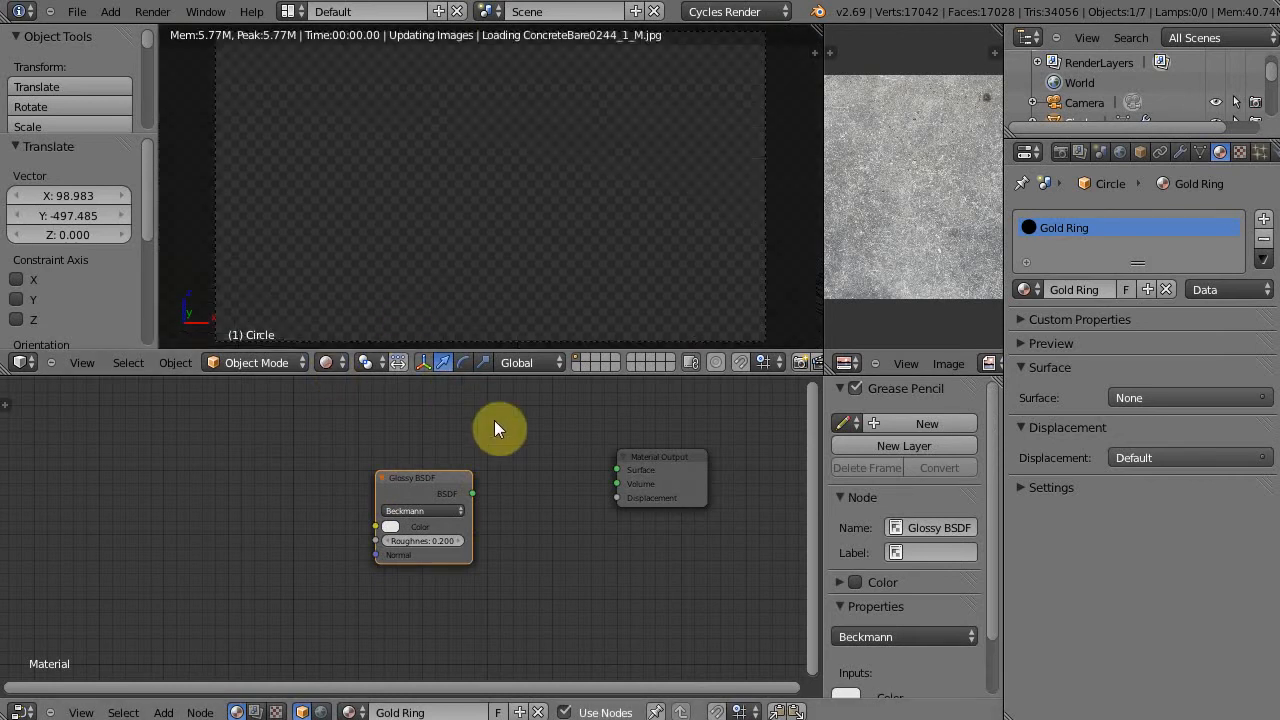
drag(472, 493, 610, 479)
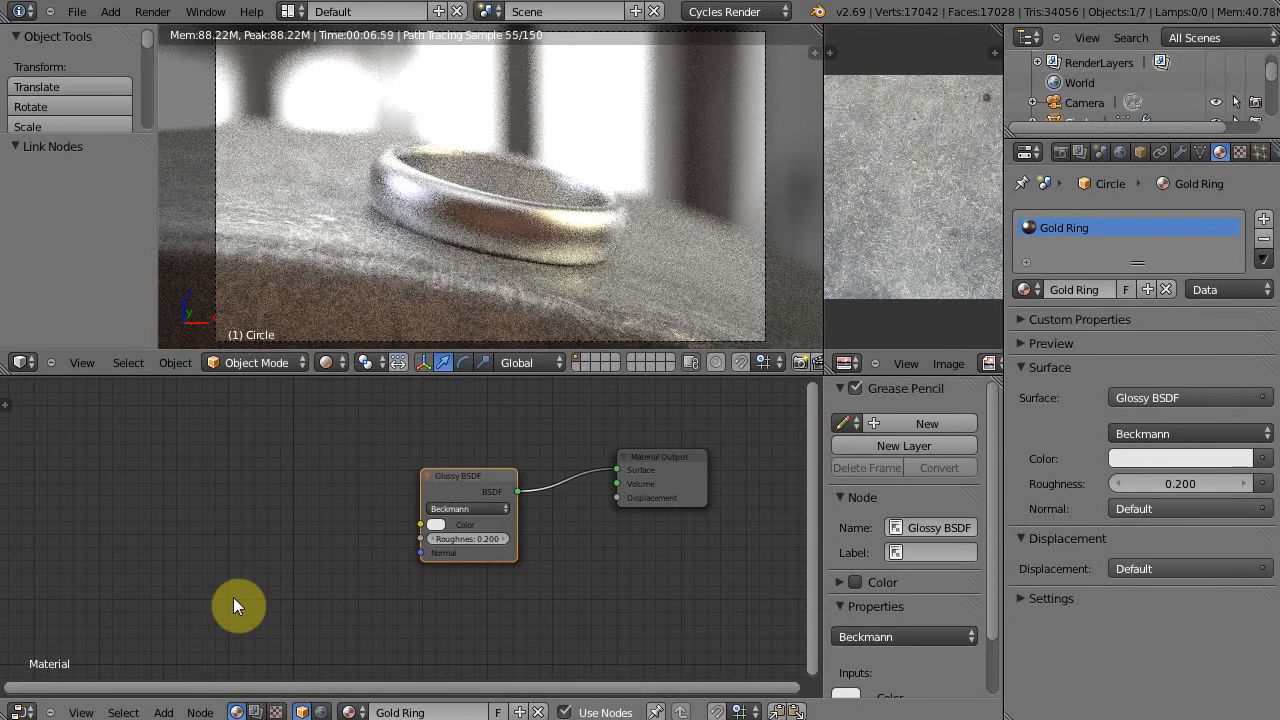
click(436, 512)
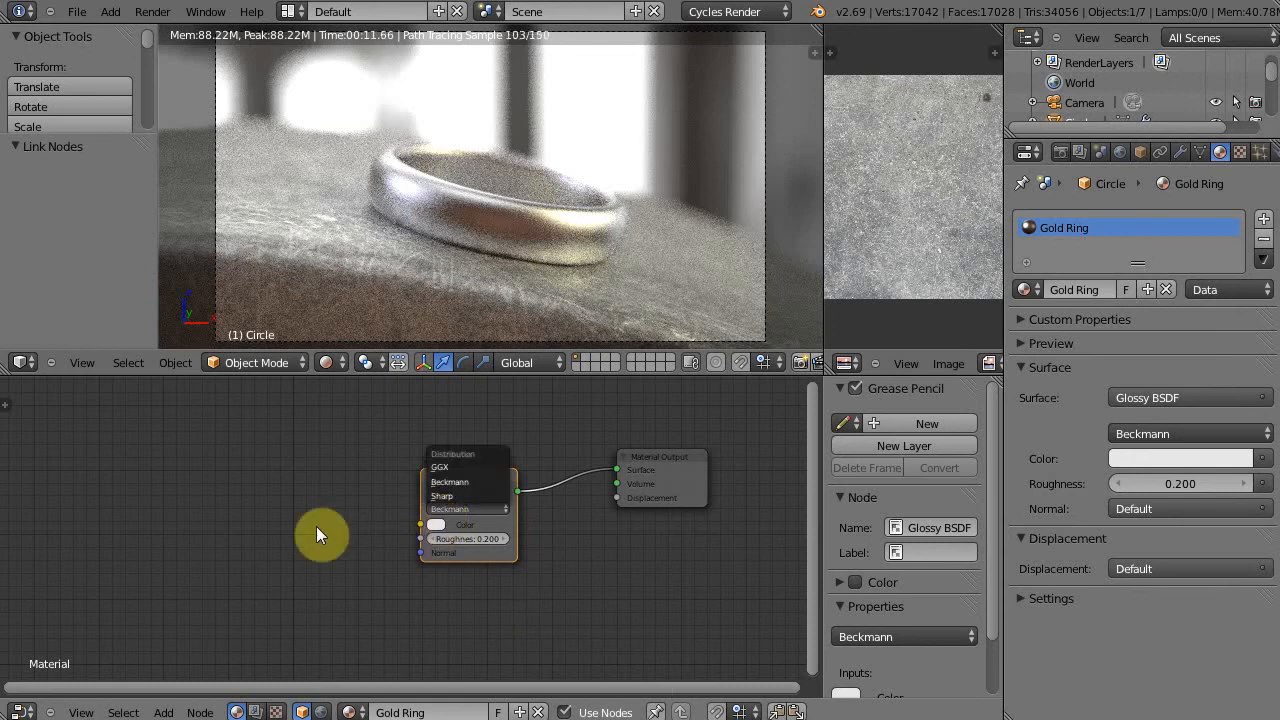
click(441, 525)
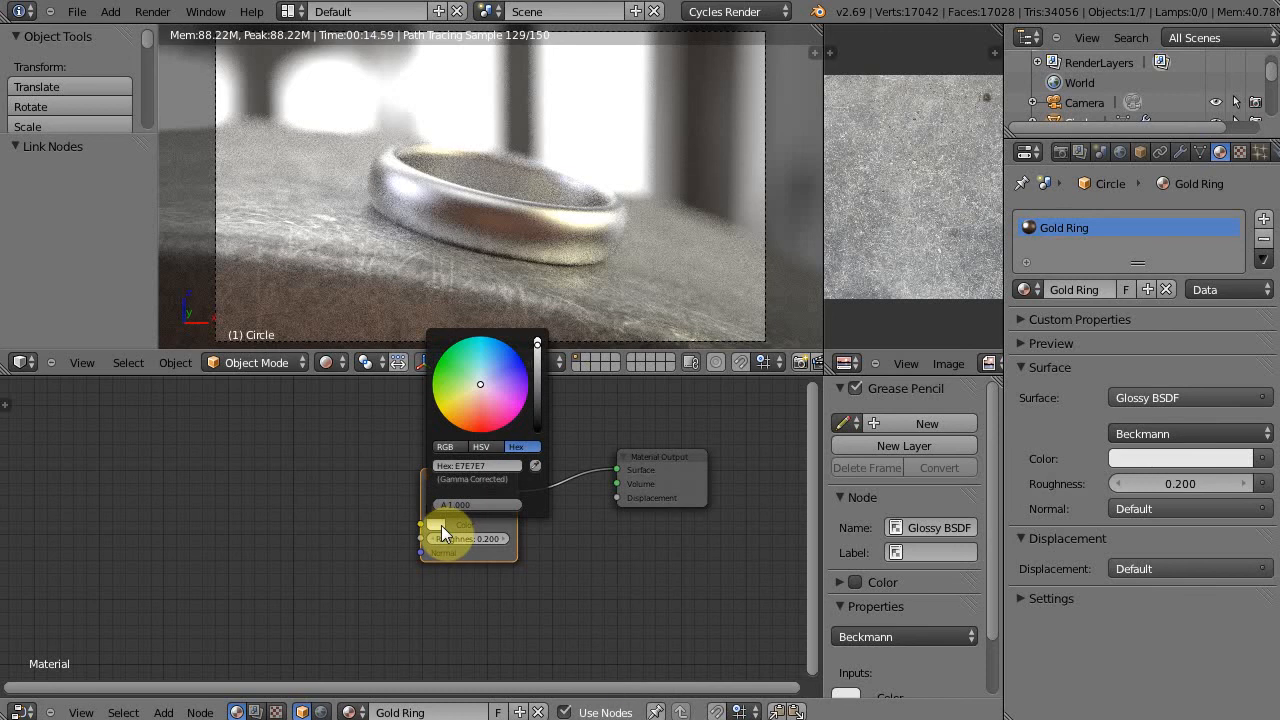
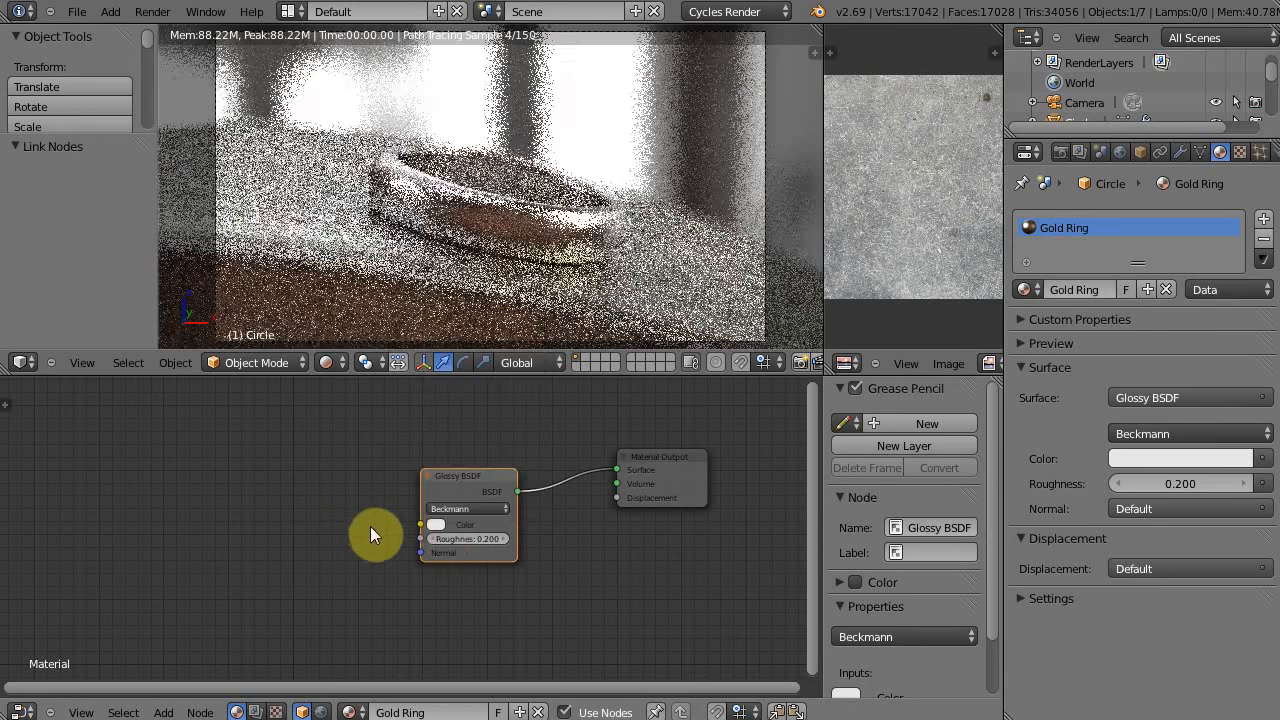
click(430, 525)
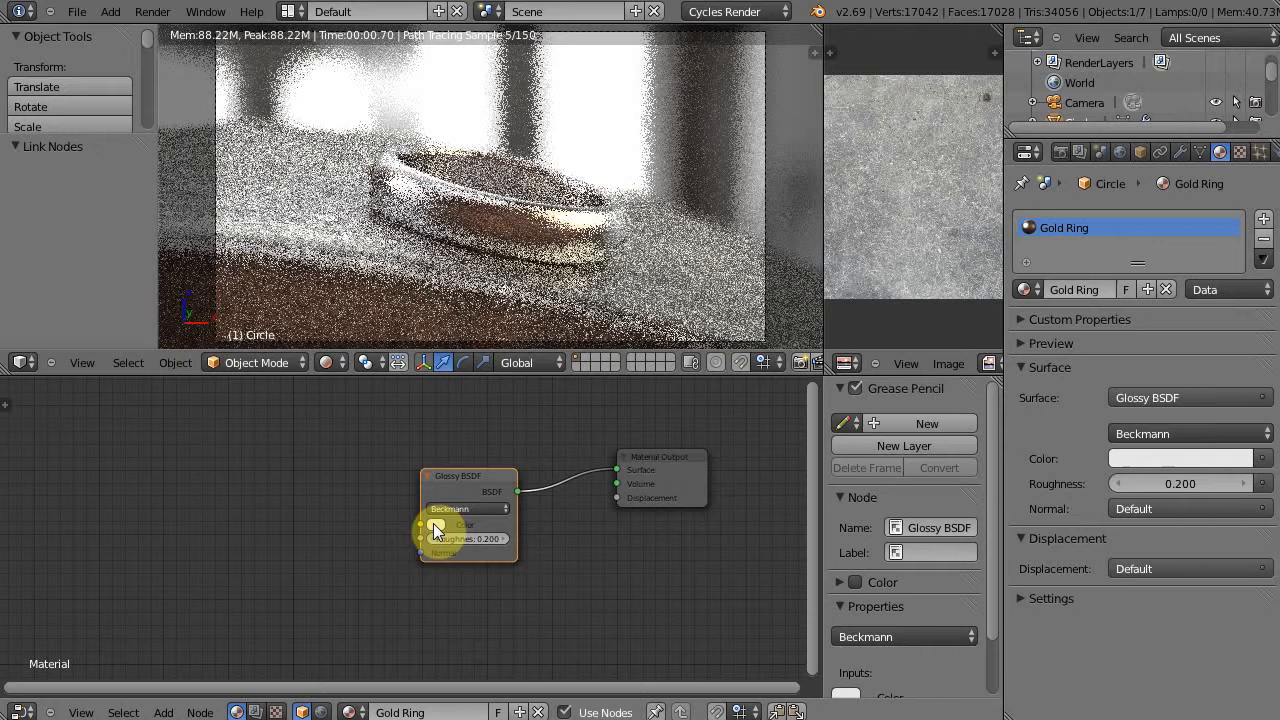
click(433, 523)
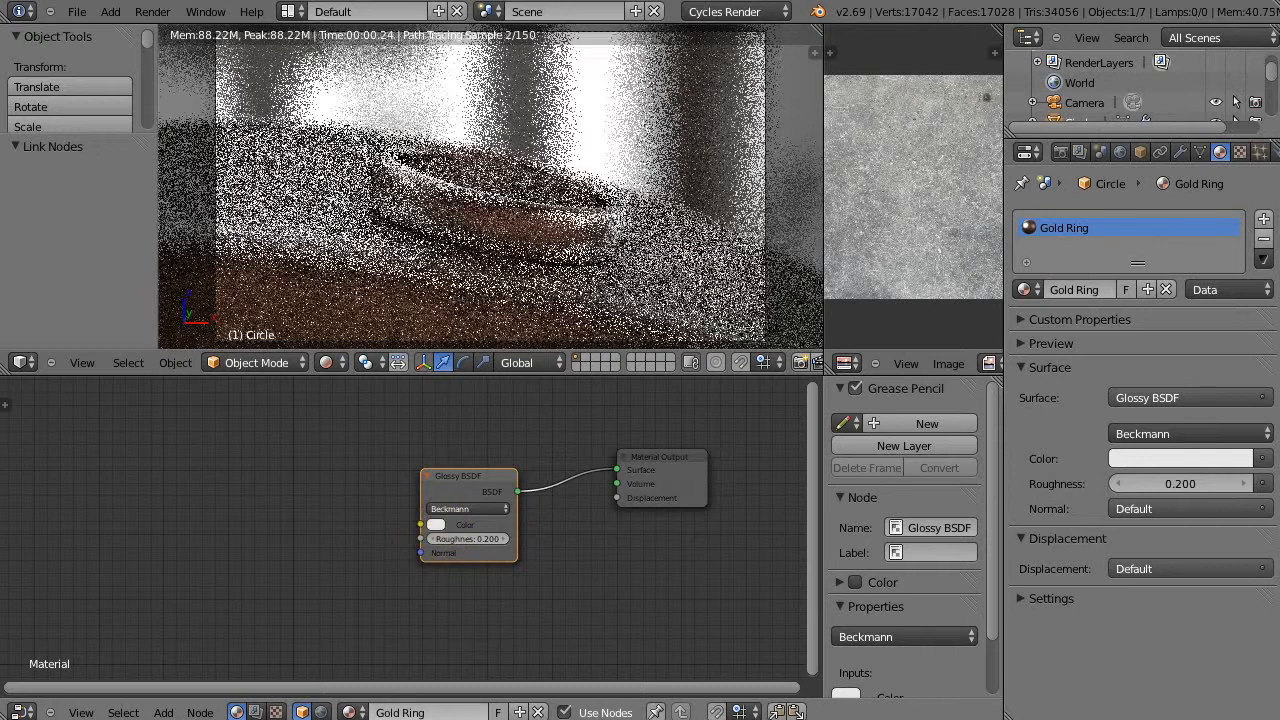
Switch to the Wikipedia page on gold in the browser and look up the hex triplet of metallic gold
click(420, 718)
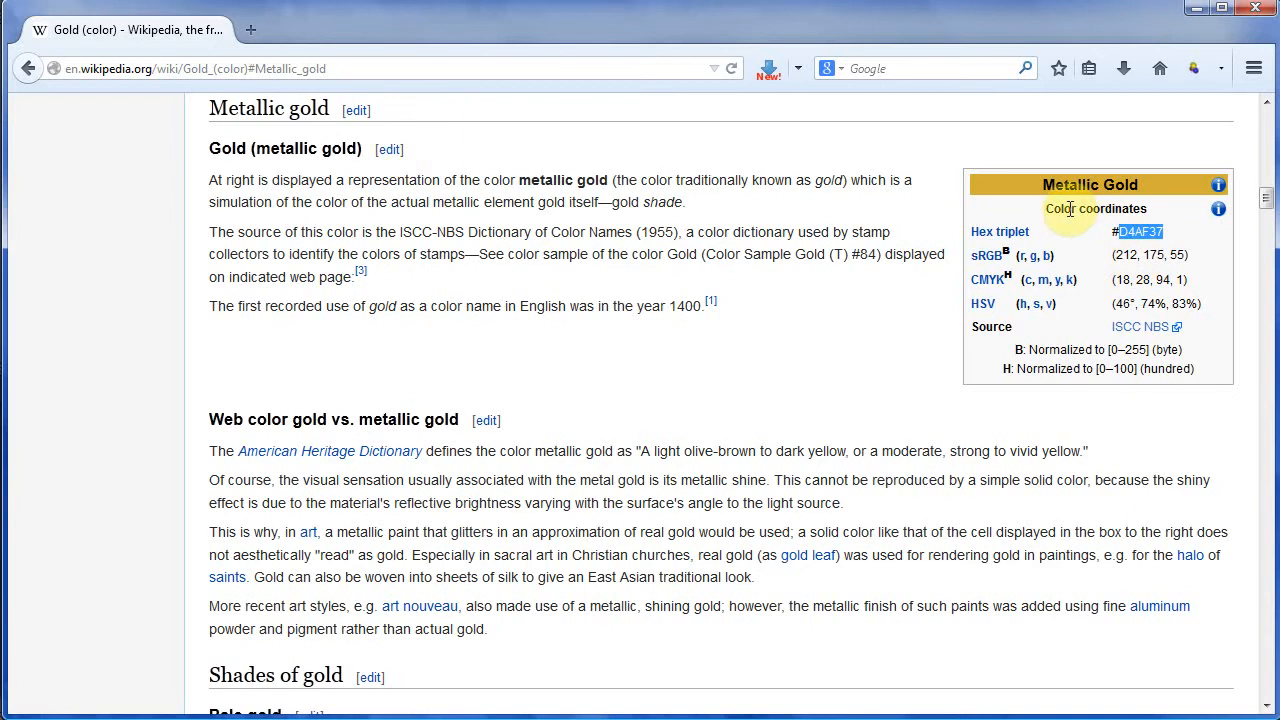
click(1135, 231)
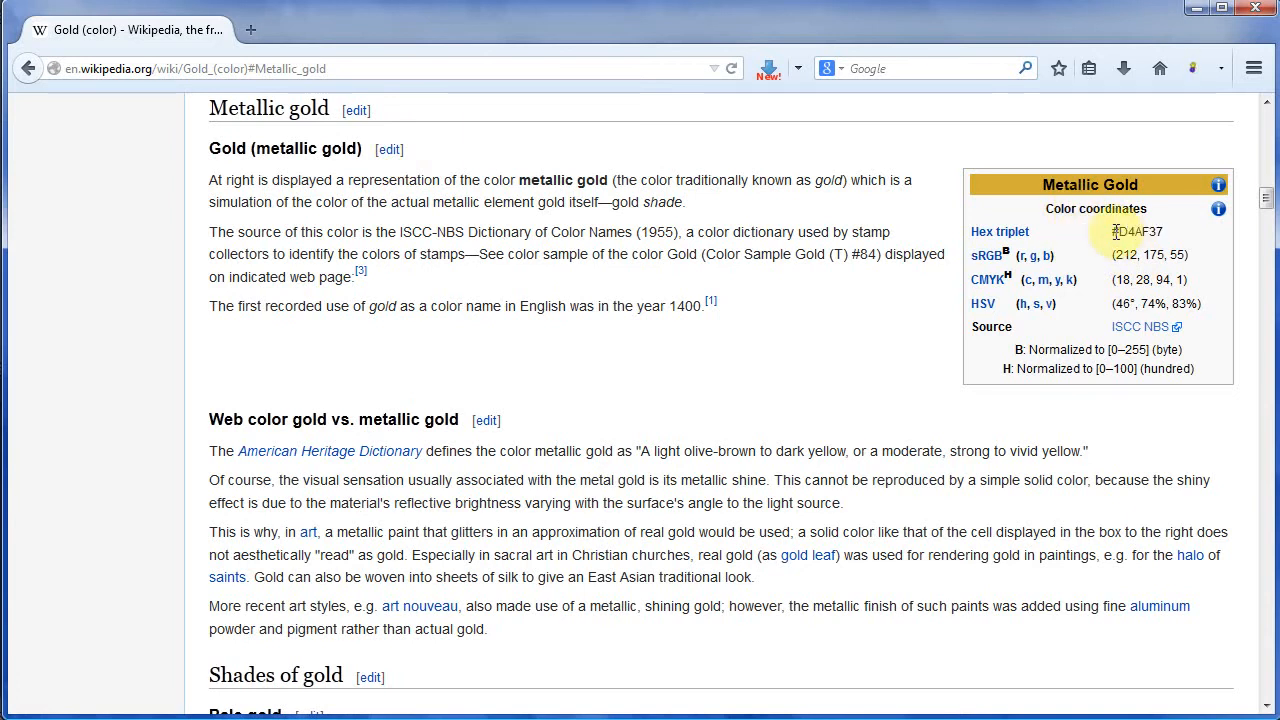
drag(1119, 231, 1171, 232)
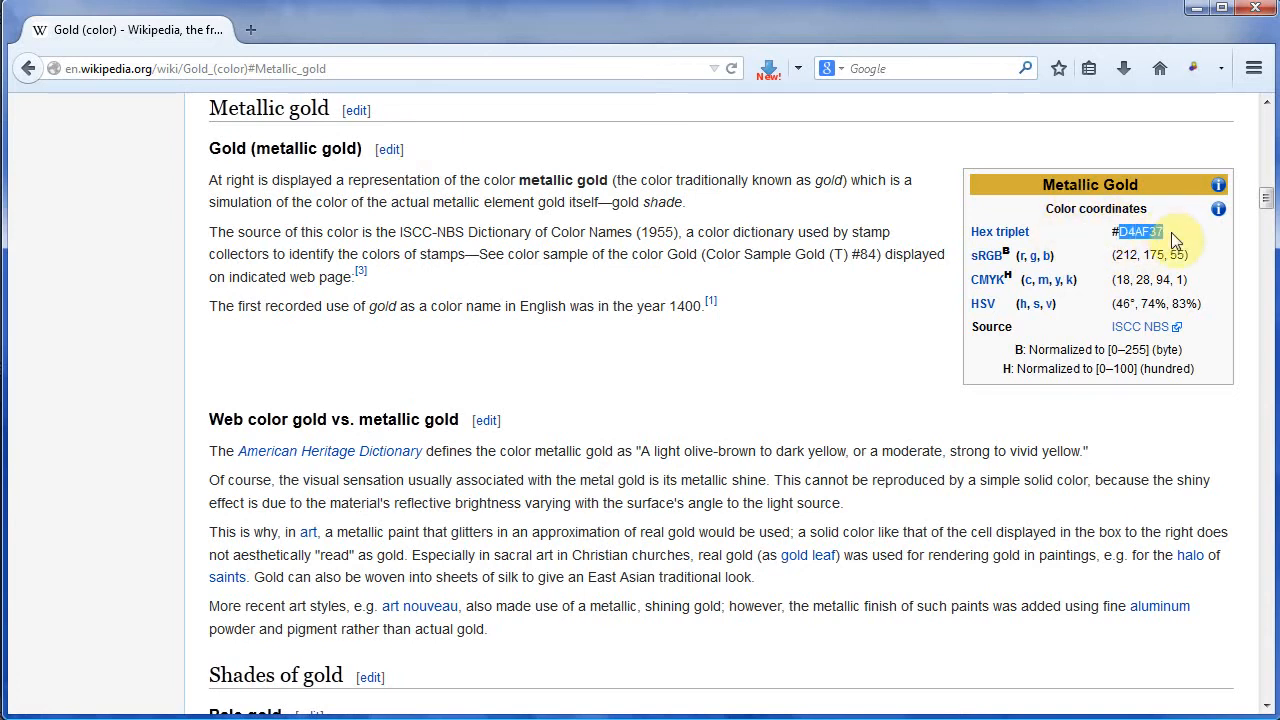
click(1196, 8)
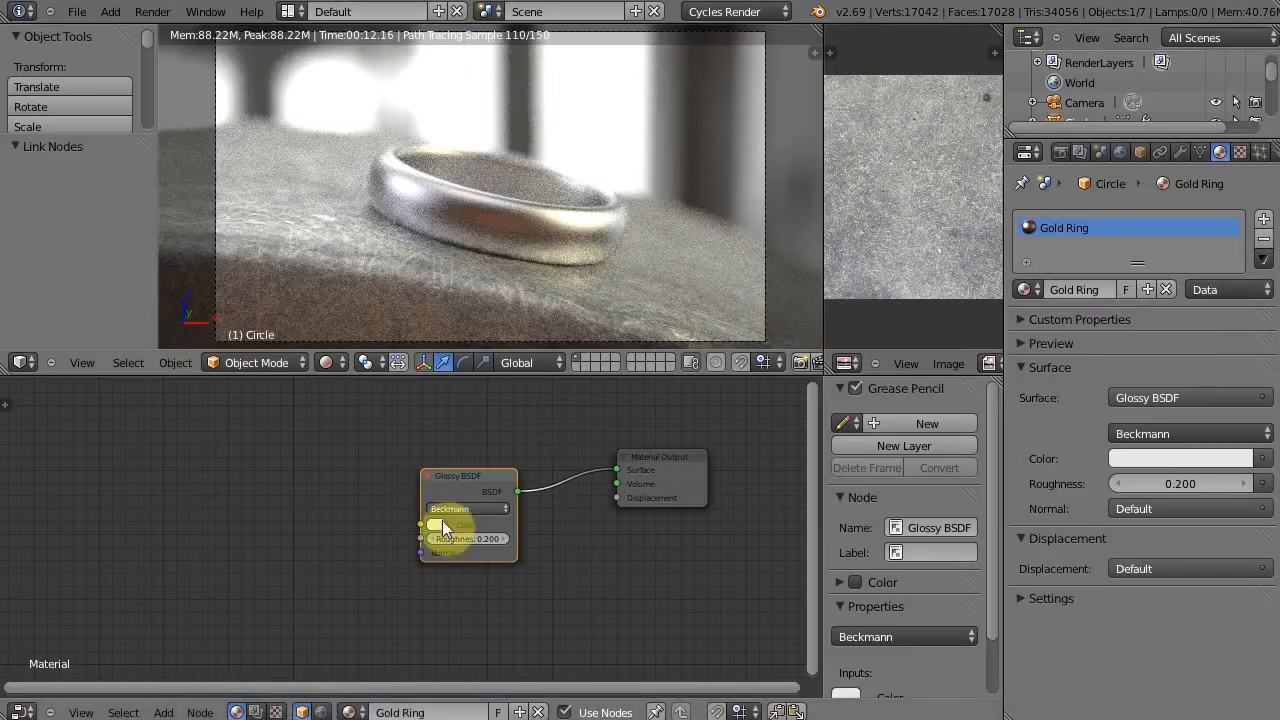
Set the Glossy BSDF's color to hex D4AF37
click(492, 466)
text(D4AF3)
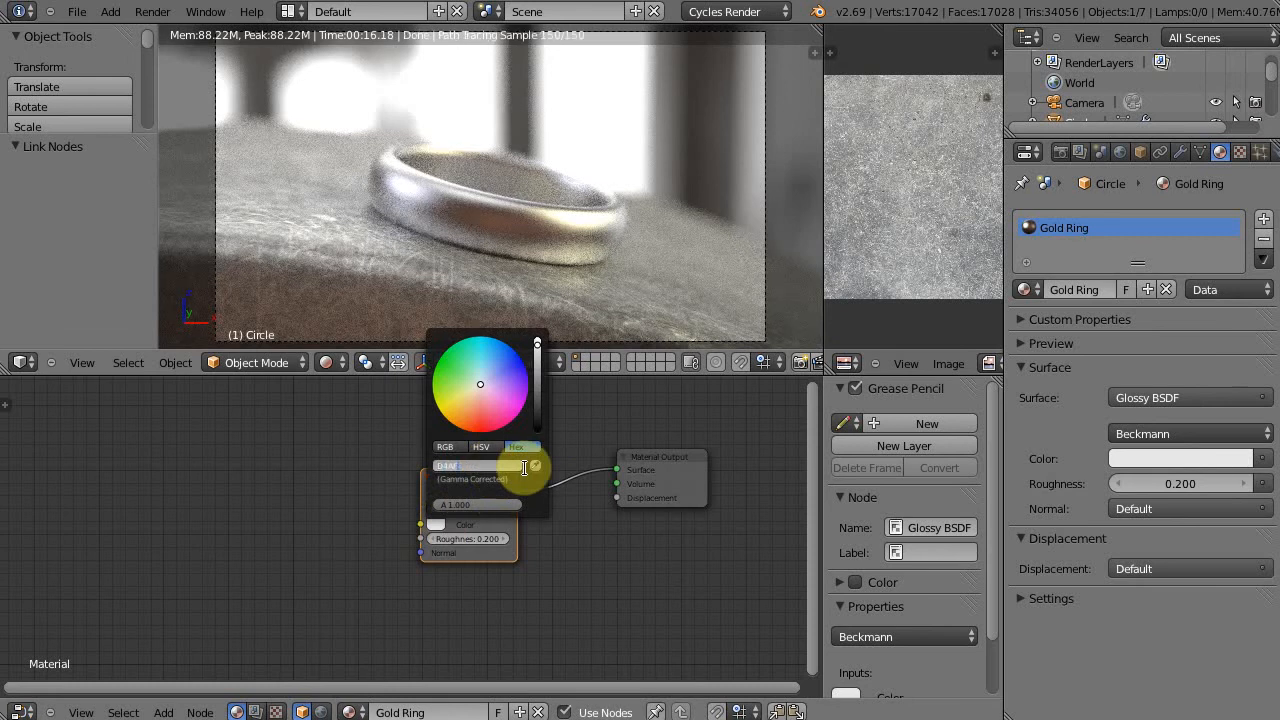
text(7)
key(Return)
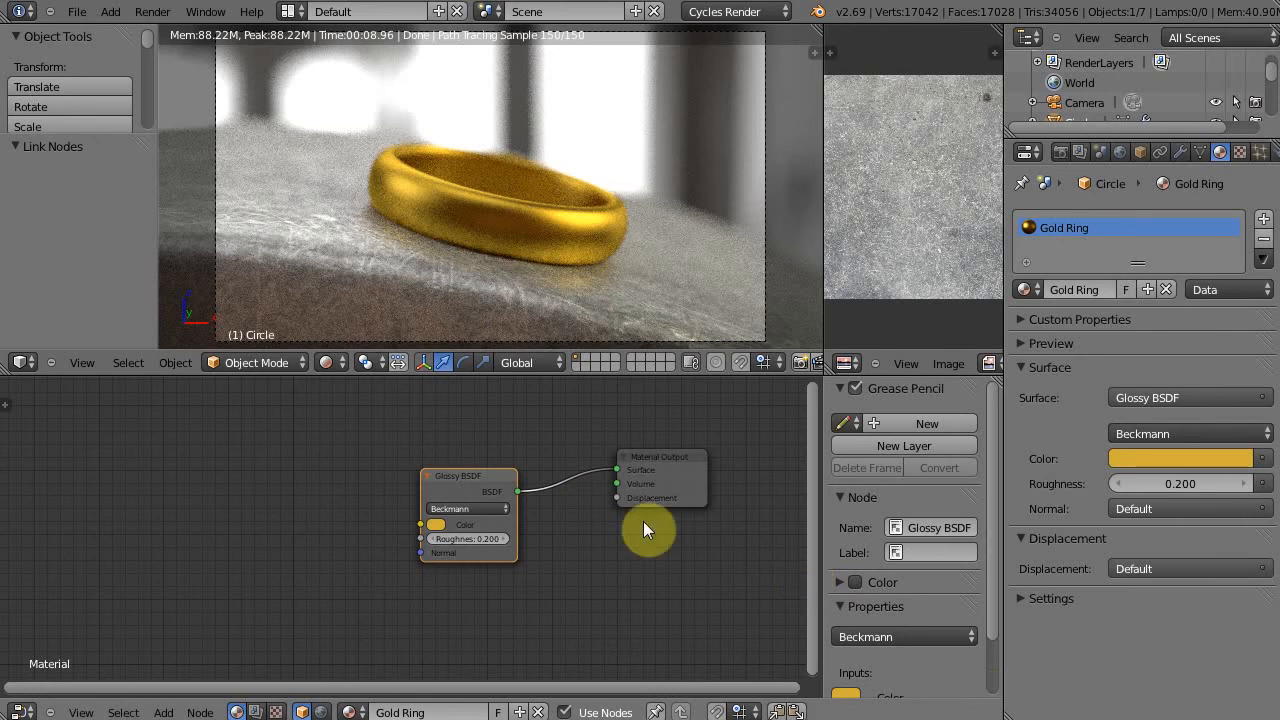
Move the Glossy BSDF and Material Output nodes farther apart and set the glossy roughness to 0.100
drag(652, 462, 731, 480)
drag(459, 475, 418, 471)
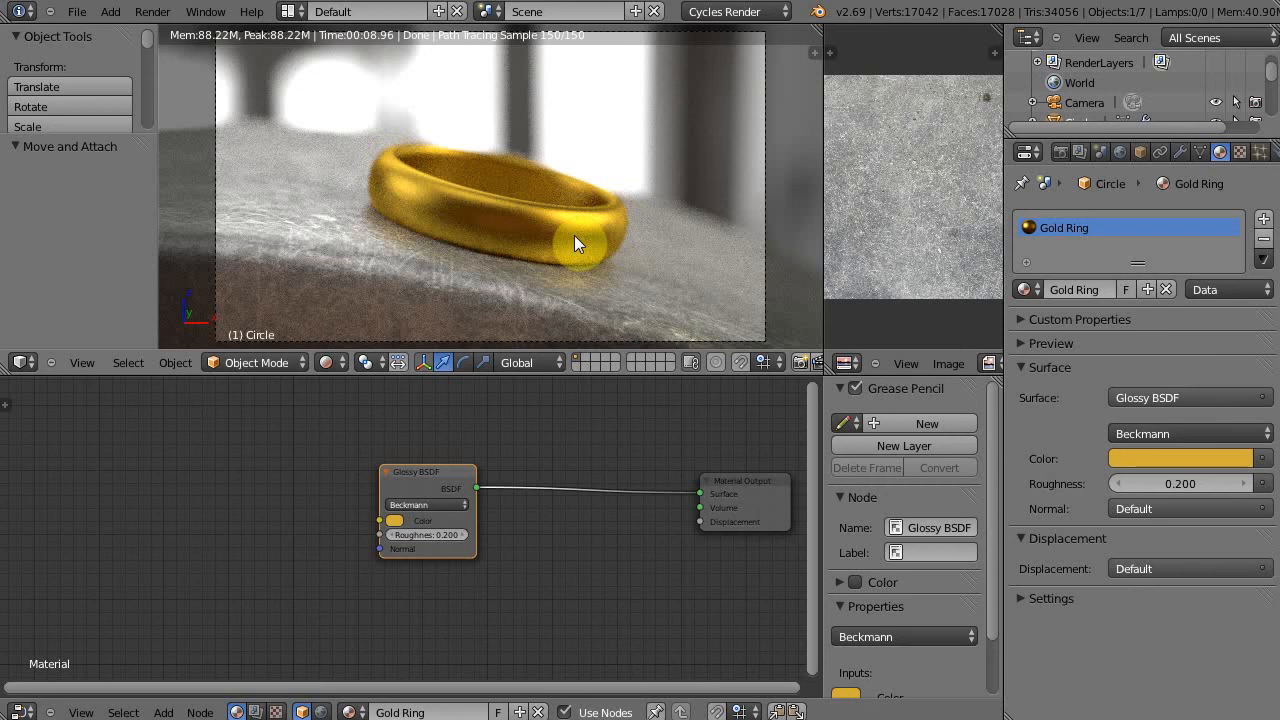
click(390, 534)
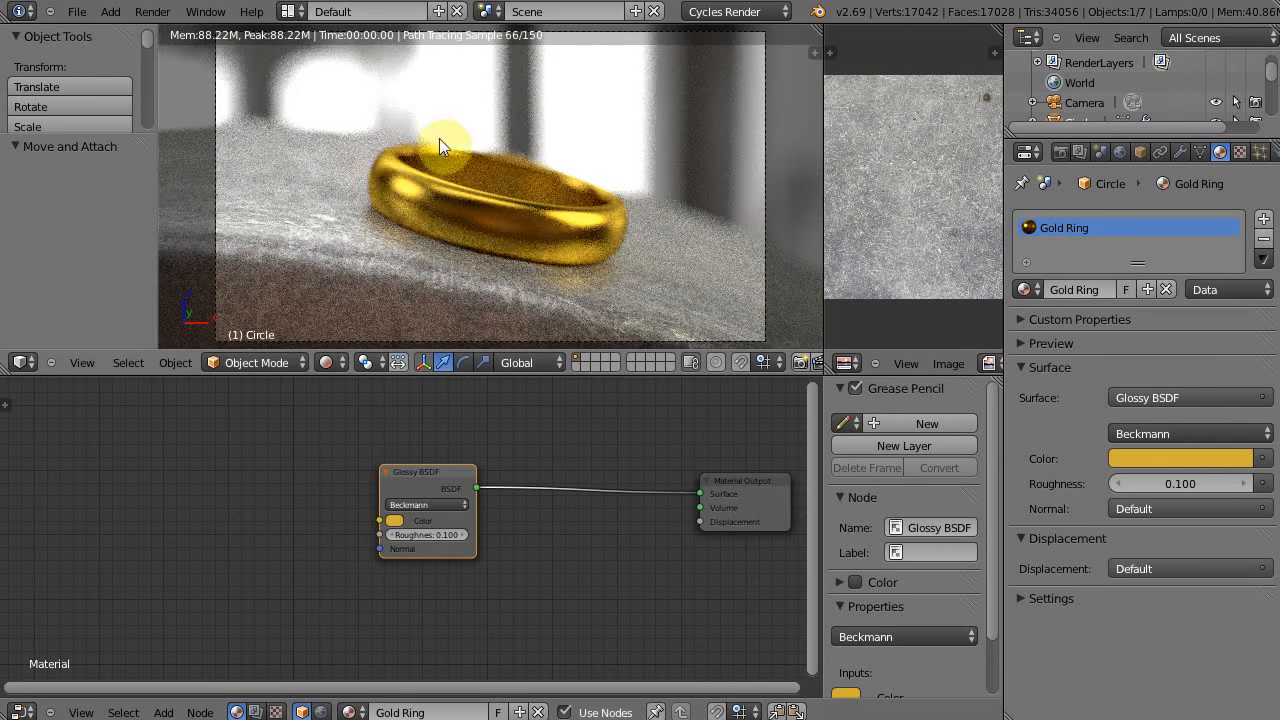
Set the World environment texture's background strength to 0.5
click(1119, 155)
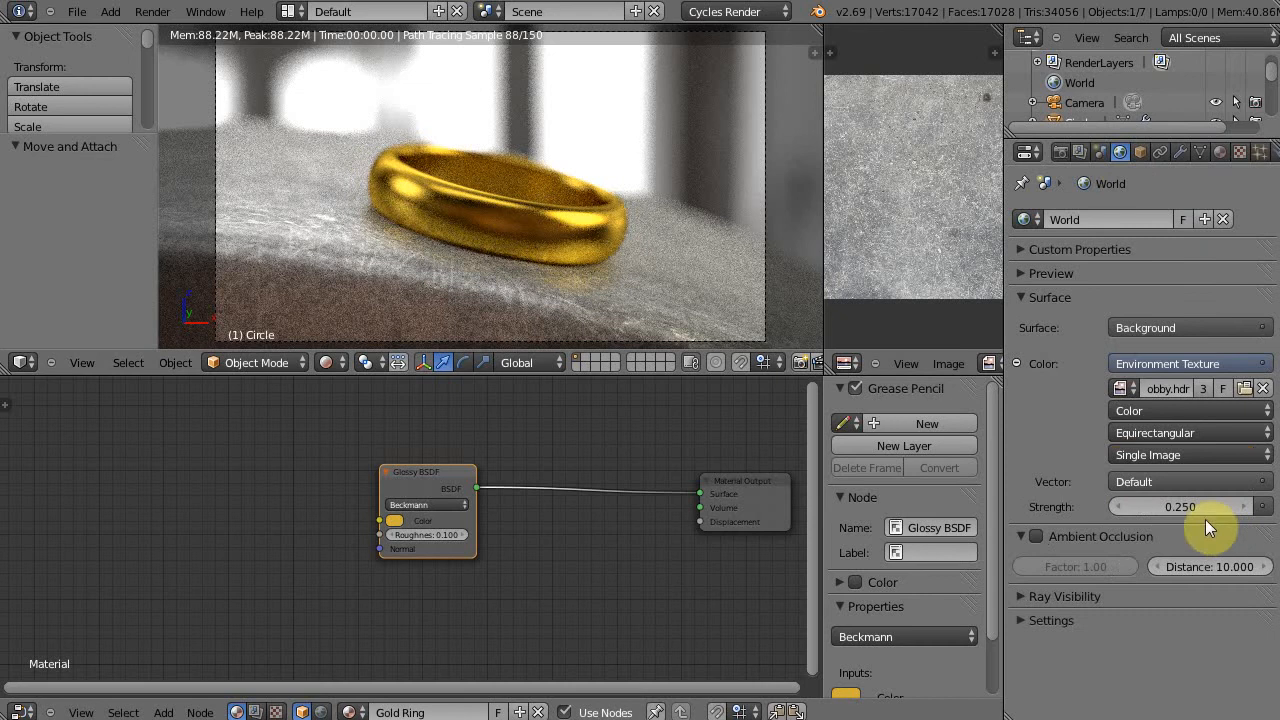
click(1180, 508)
text(0.5)
key(Return)
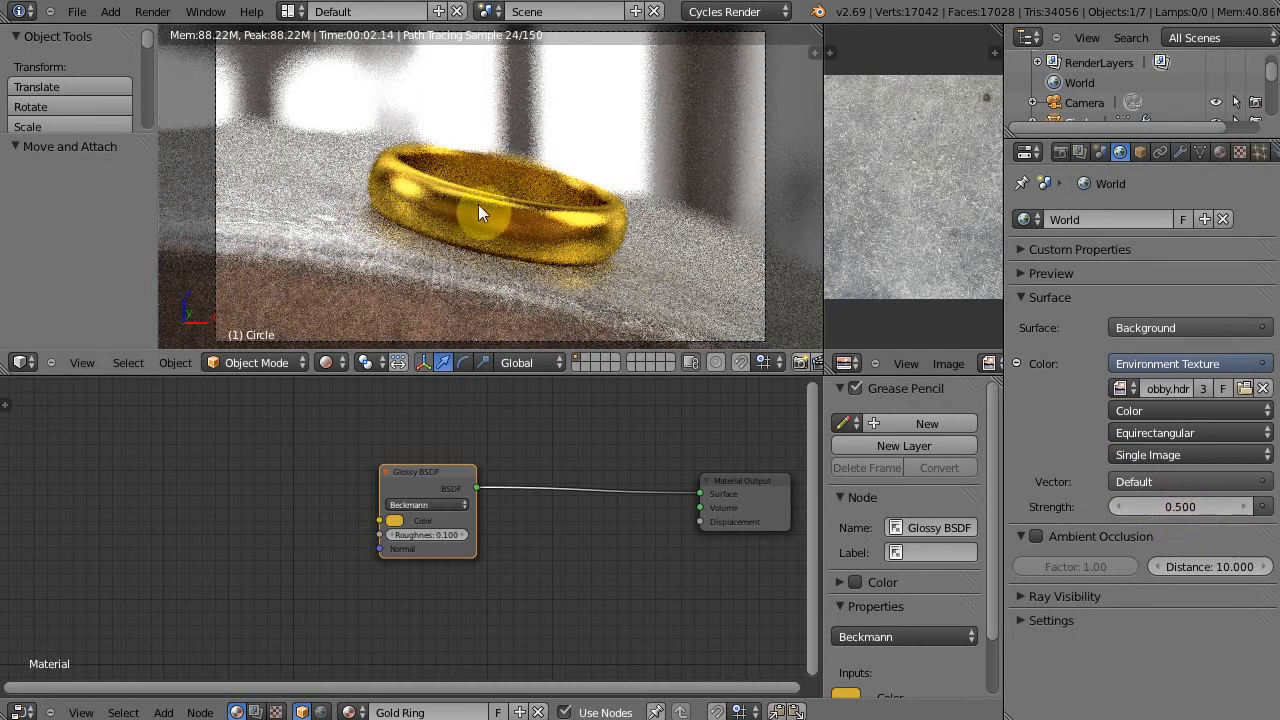
Duplicate the Glossy BSDF node twice, placing one spare copy well away from it and another directly below the original
click(387, 468)
key(shift+d)
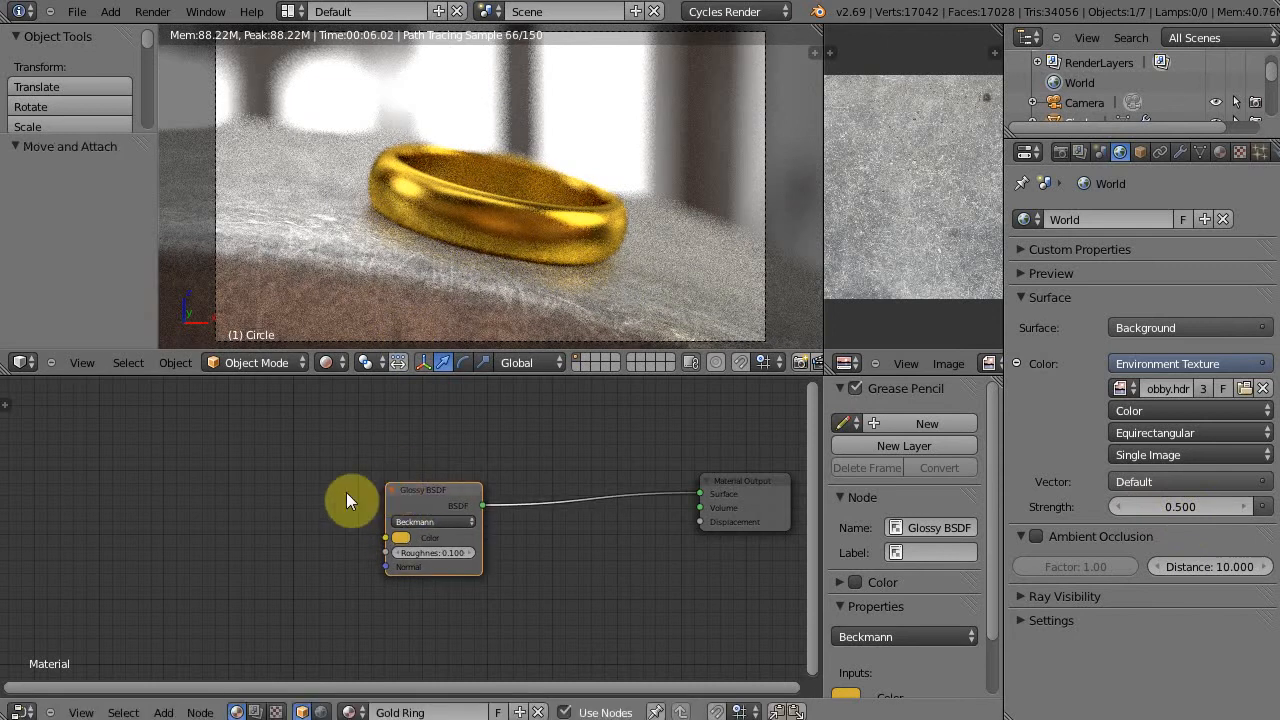
click(57, 432)
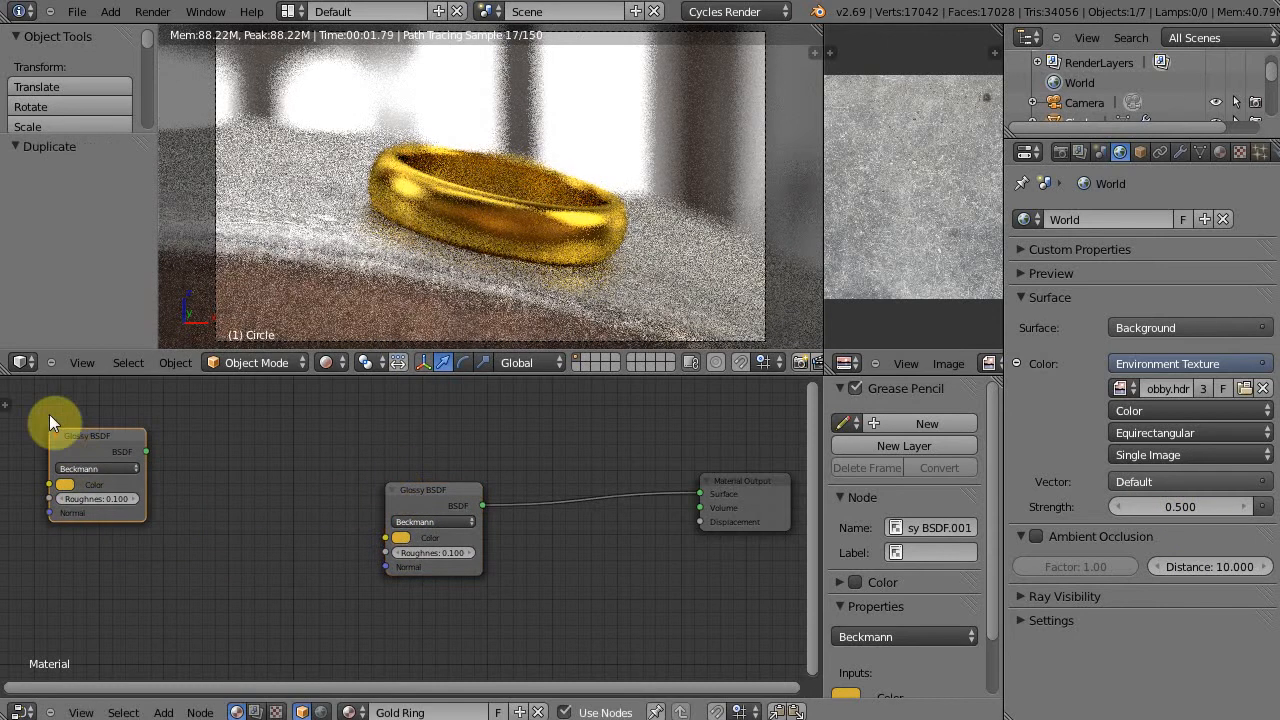
drag(423, 499, 410, 459)
key(shift+d)
click(415, 581)
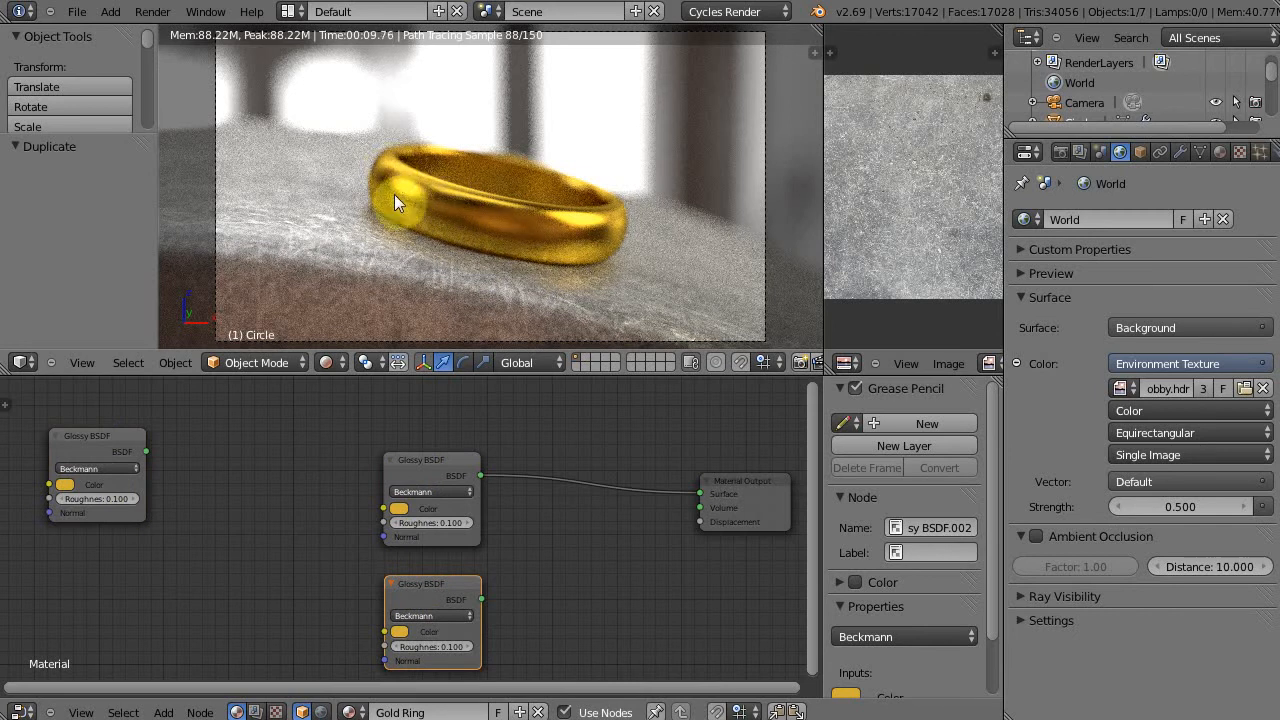
middle_drag(643, 452, 511, 480)
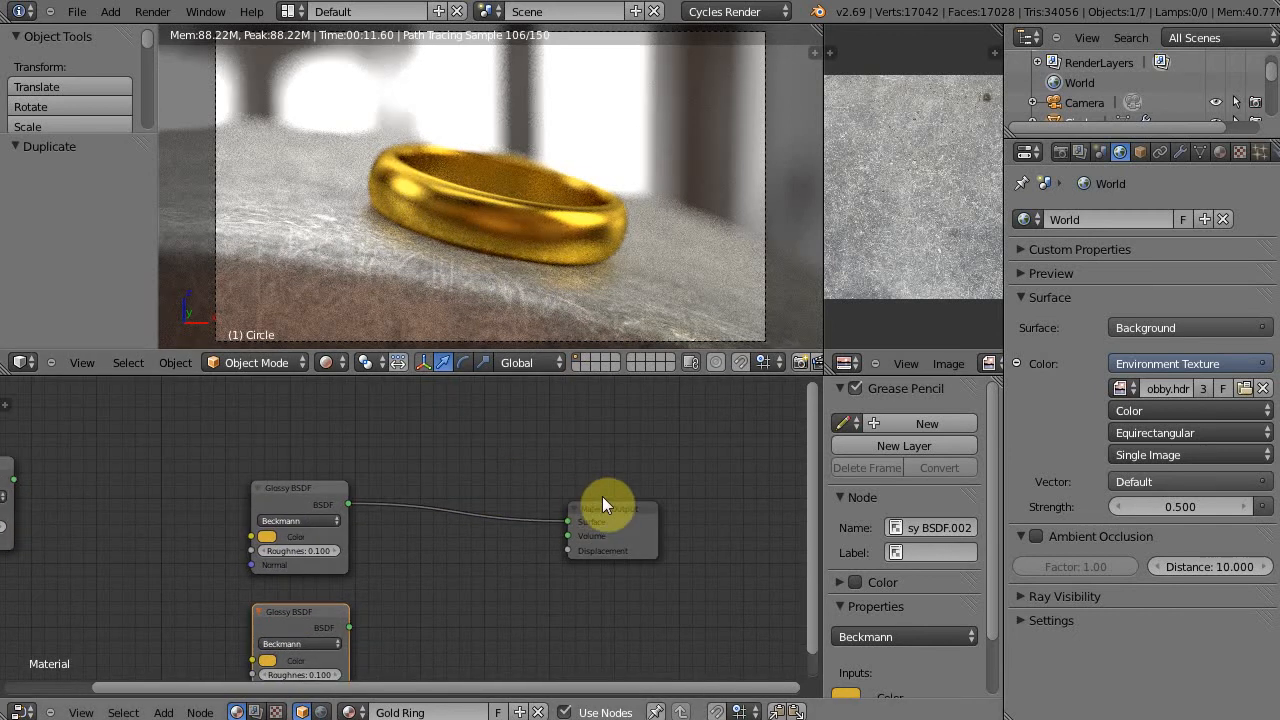
Insert a Mix Shader between the upper Glossy BSDF and the Material Output, and link the lower Glossy BSDF to its second shader input
drag(609, 505, 716, 518)
key(shift+a)
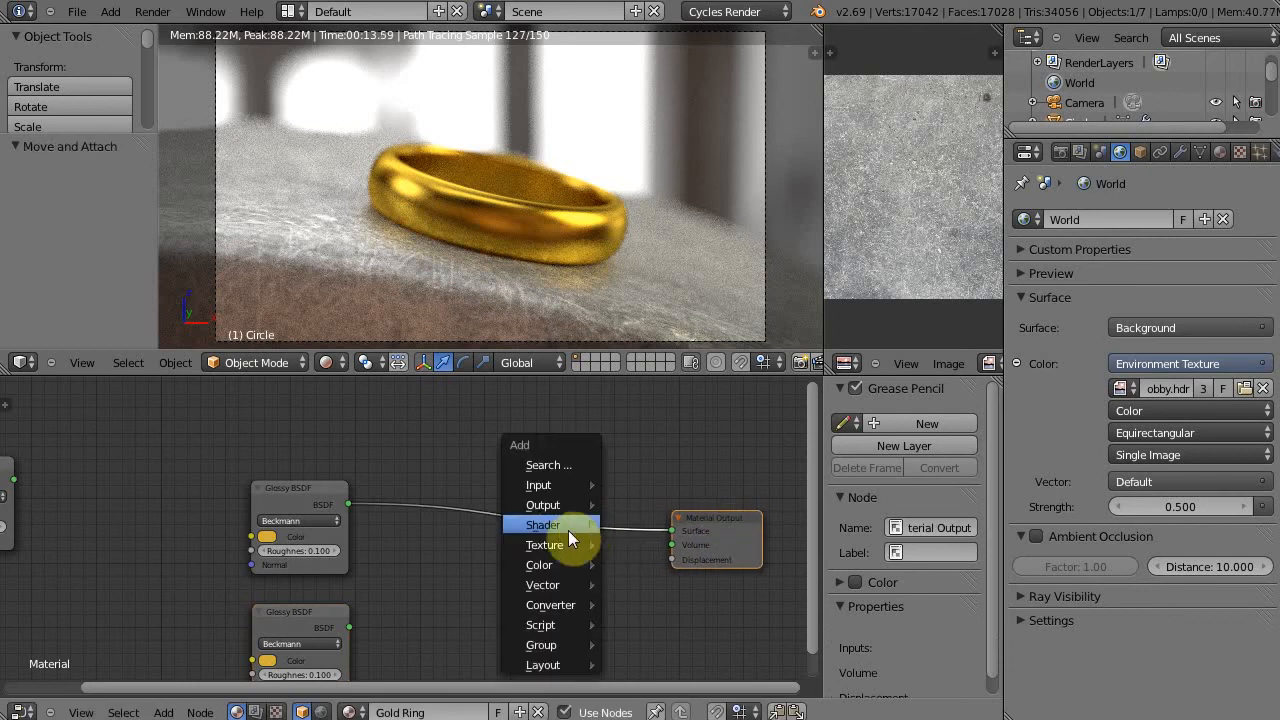
mouse_move(580, 523)
click(648, 170)
click(499, 470)
drag(349, 627, 505, 535)
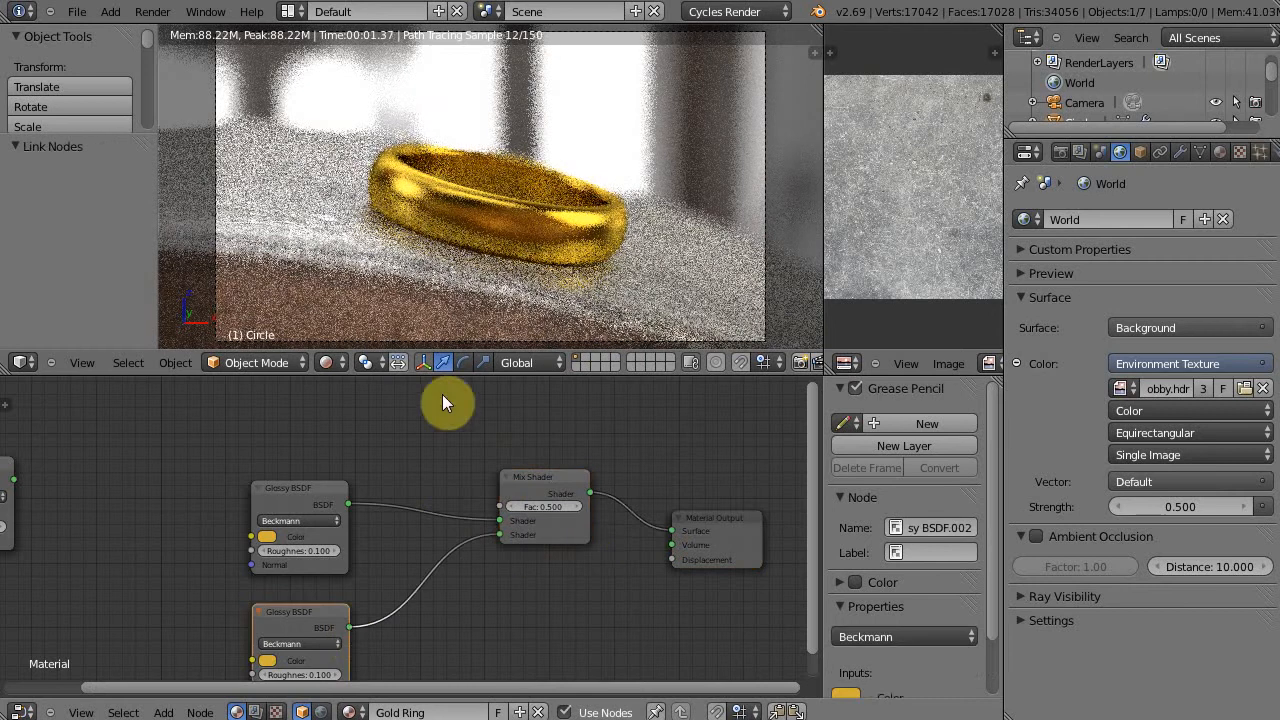
Color the upper Glossy BSDF blue with hex 0055D4 and the lower one orange-red to tell the two shaders apart
click(266, 537)
drag(345, 359, 369, 352)
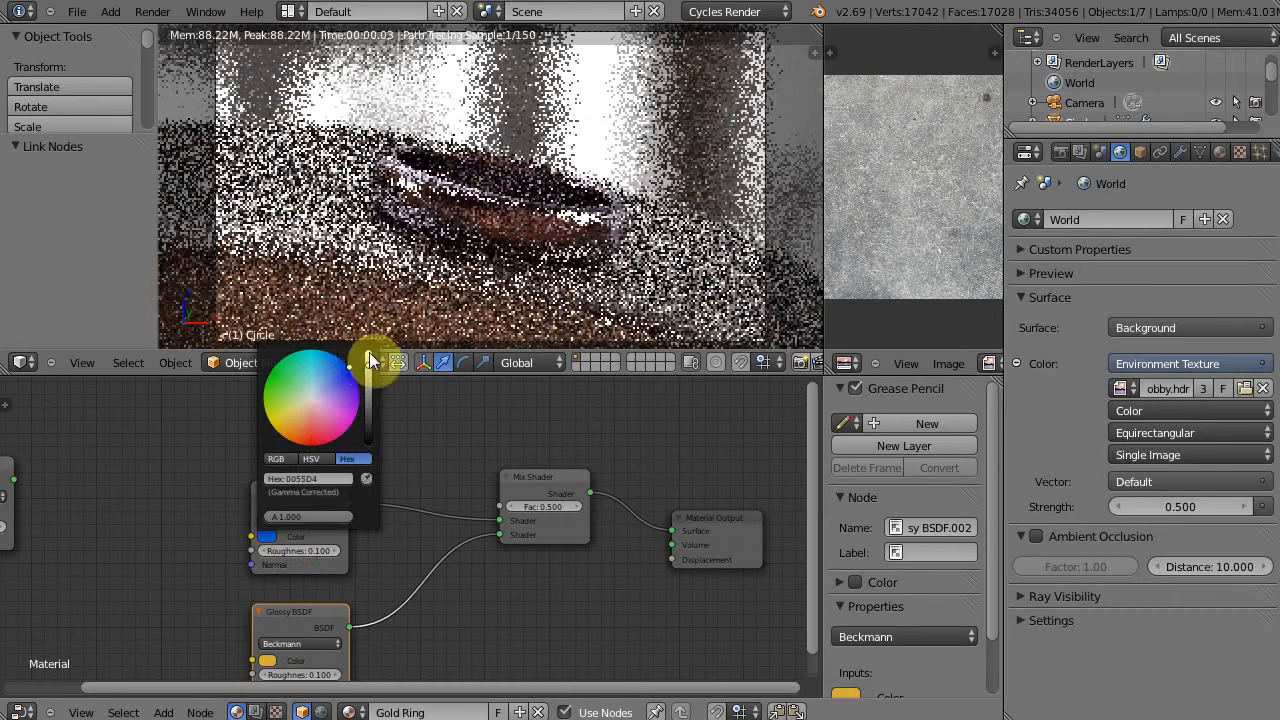
click(268, 663)
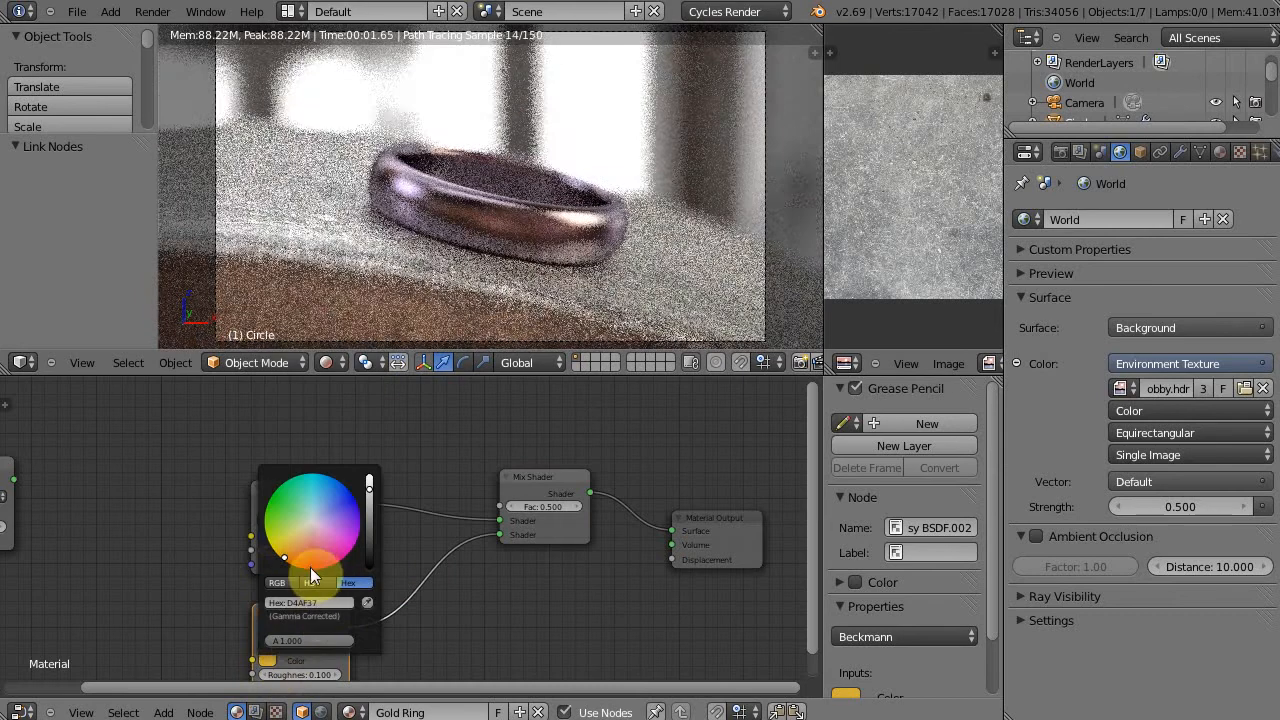
click(310, 567)
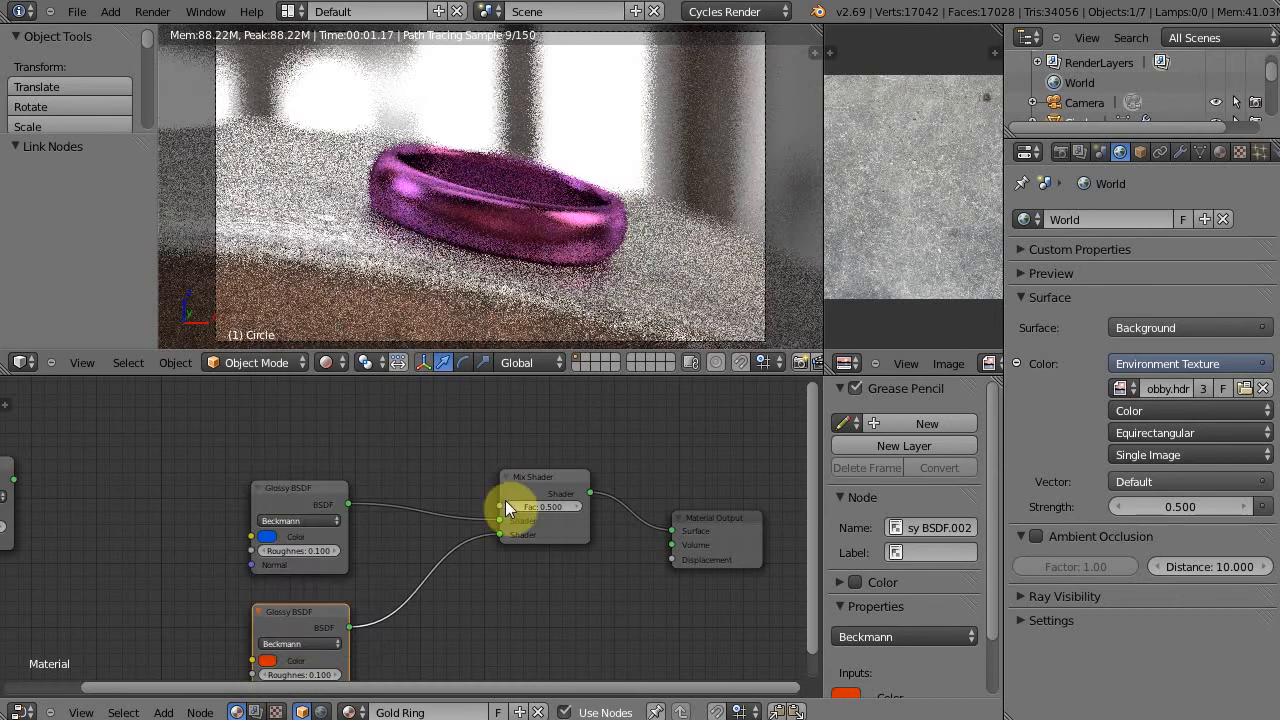
Test the Mix Shader factor at 0.000 and 1.000, and leave it at 0.600
drag(514, 506, 510, 505)
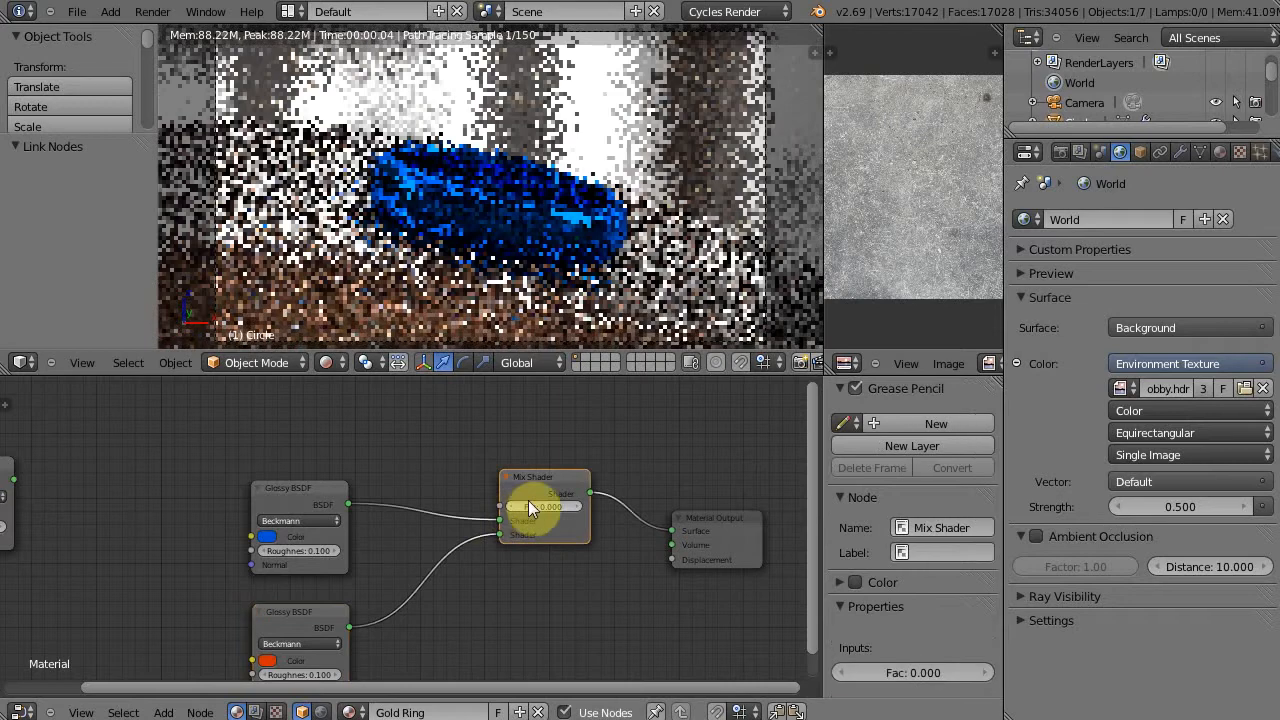
key(BackSpace)
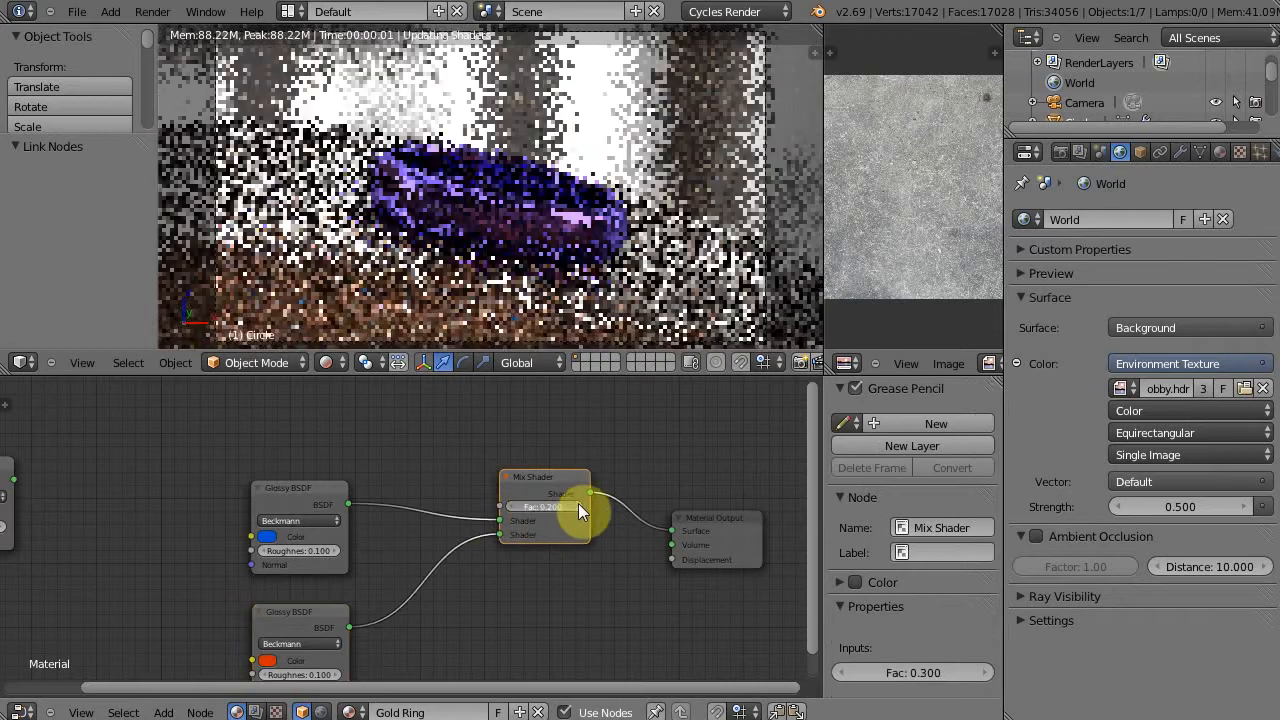
click(578, 504)
click(578, 504)
click(578, 504)
click(578, 504)
click(578, 504)
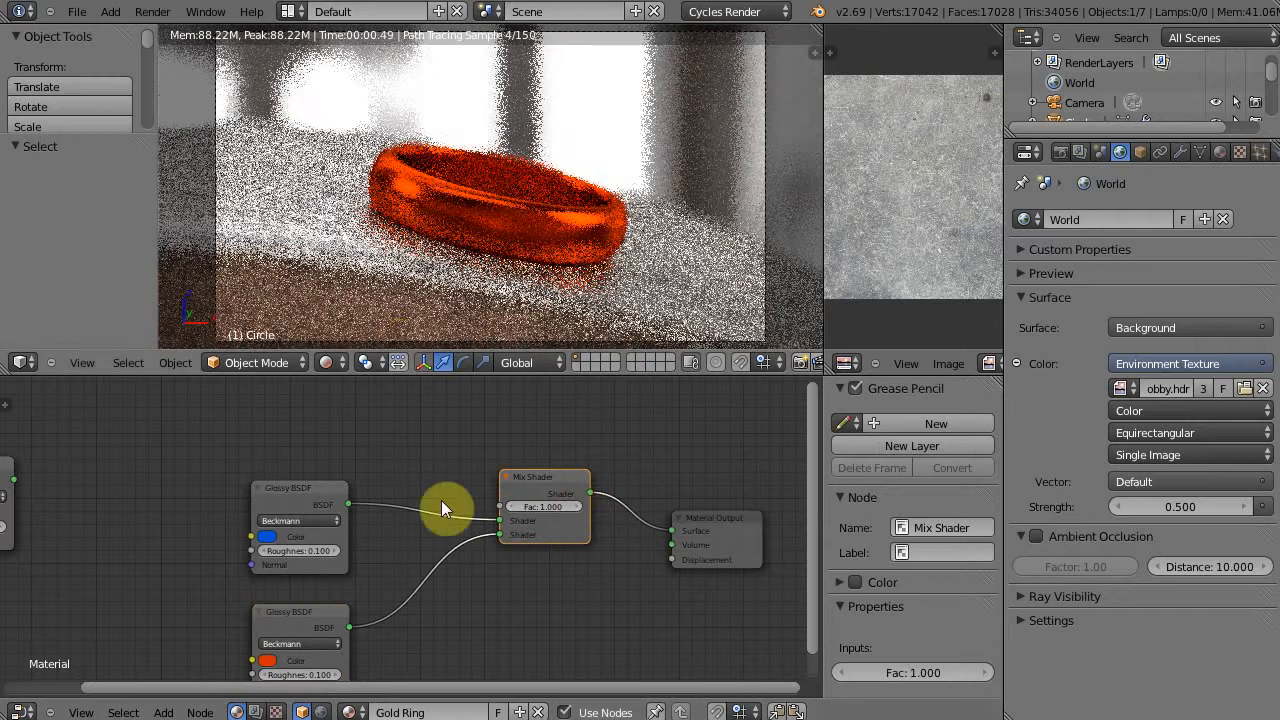
click(511, 506)
click(511, 506)
click(511, 506)
click(511, 506)
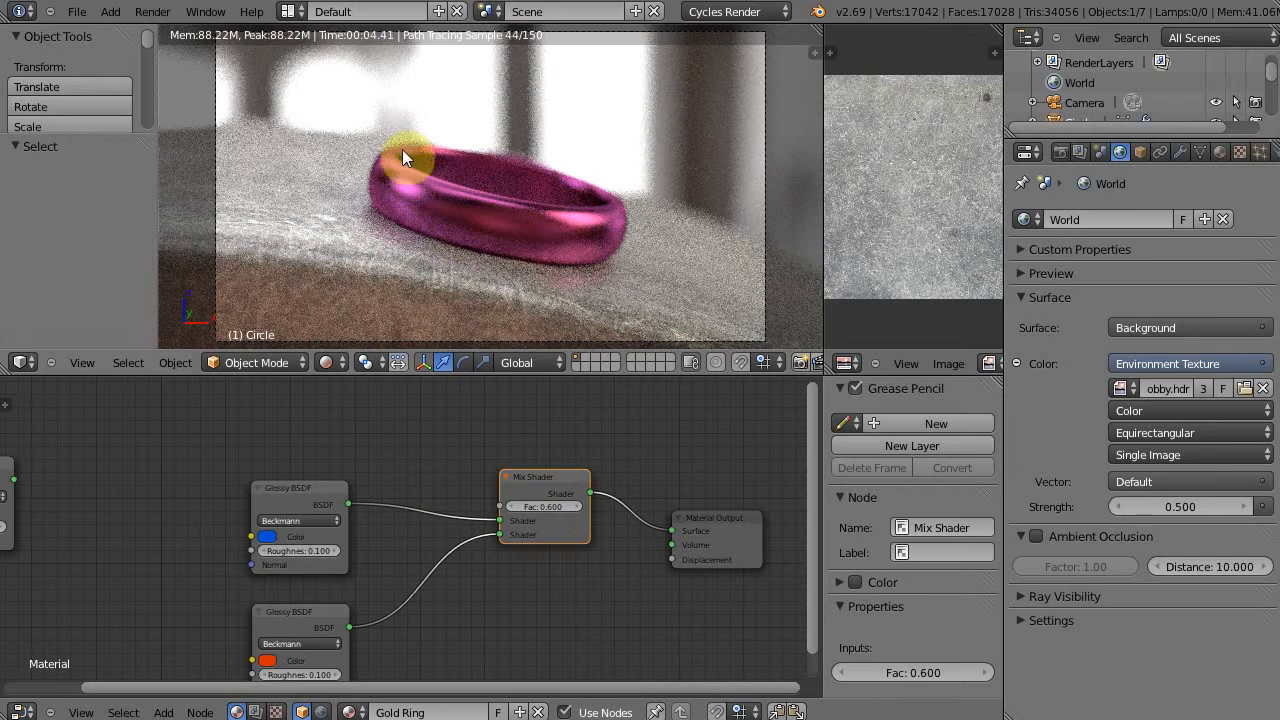
Add a Layer Weight node above the Glossy BSDF nodes and link its Facing output to the Mix Shader's Fac input
middle_drag(326, 484, 401, 517)
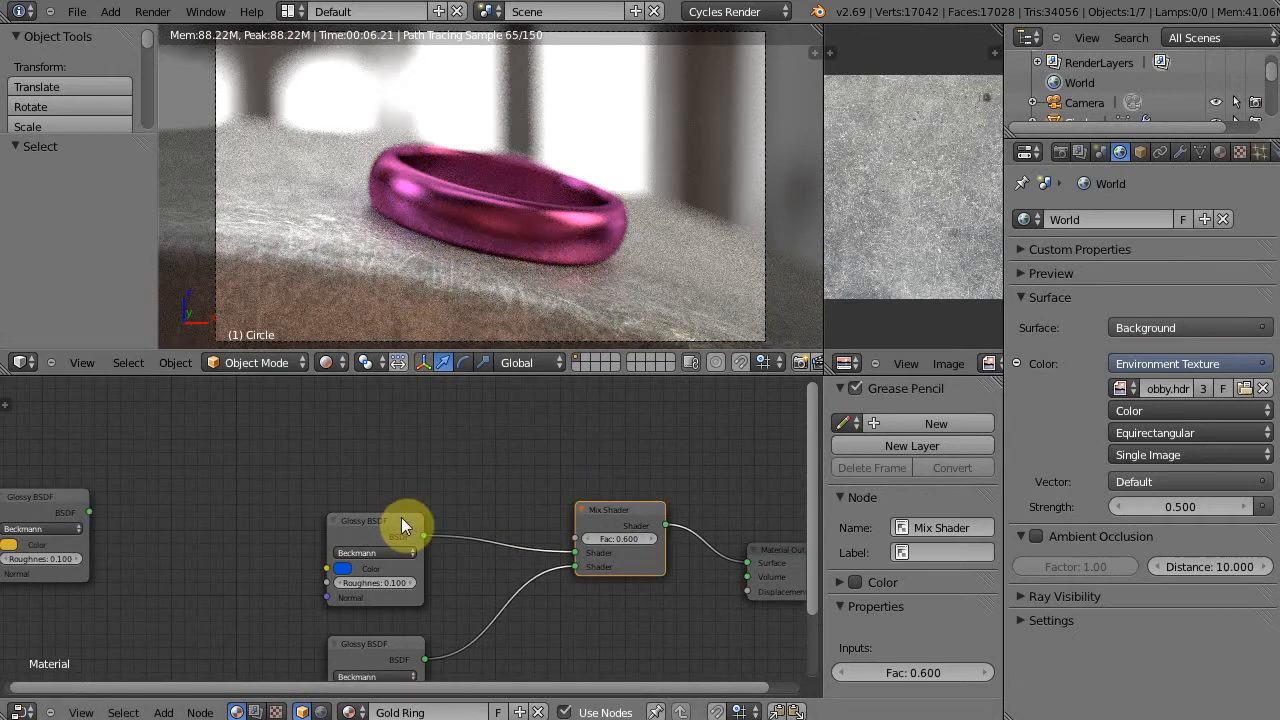
key(shift+a)
mouse_move(373, 478)
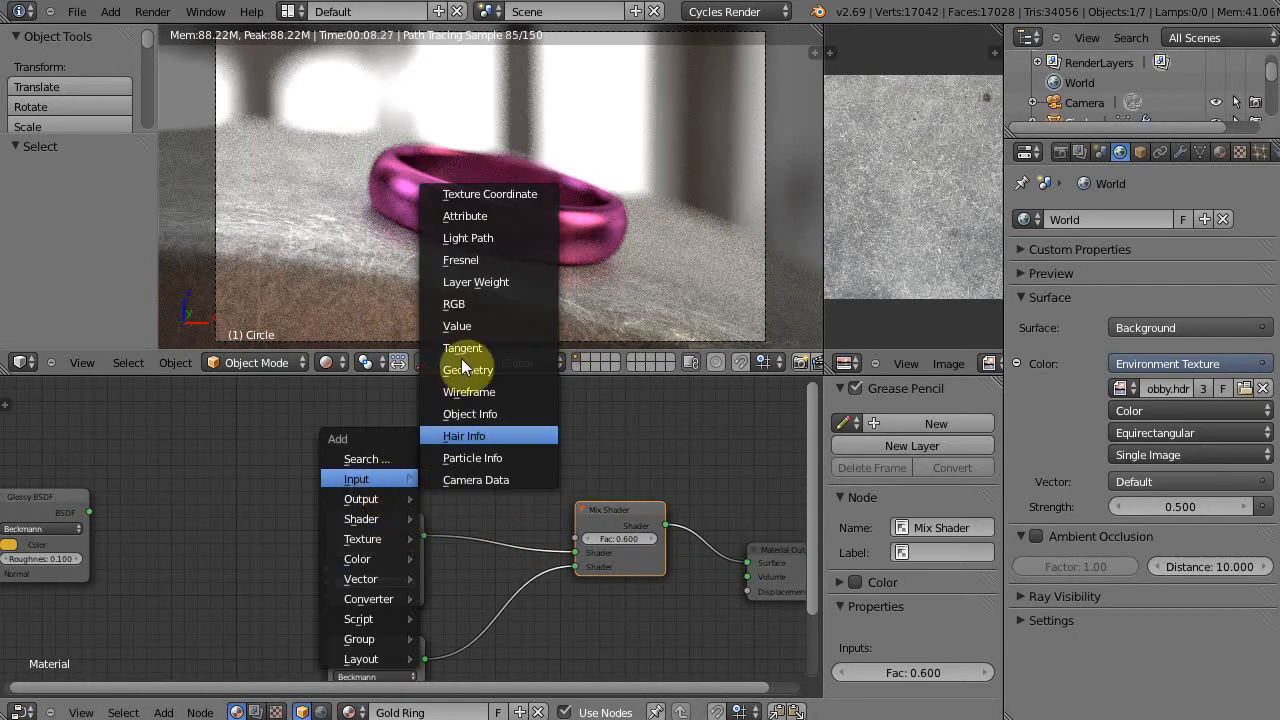
click(480, 282)
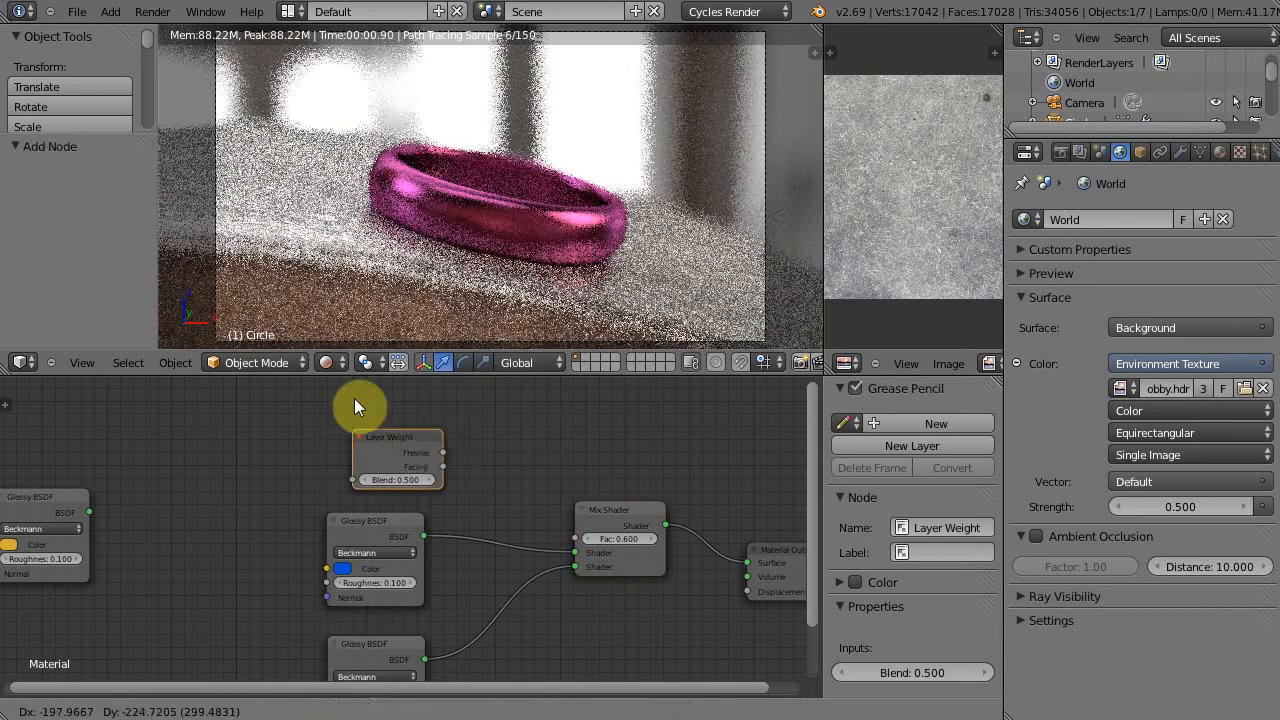
click(375, 416)
scroll(404, 449, up, 3)
middle_drag(459, 535, 448, 587)
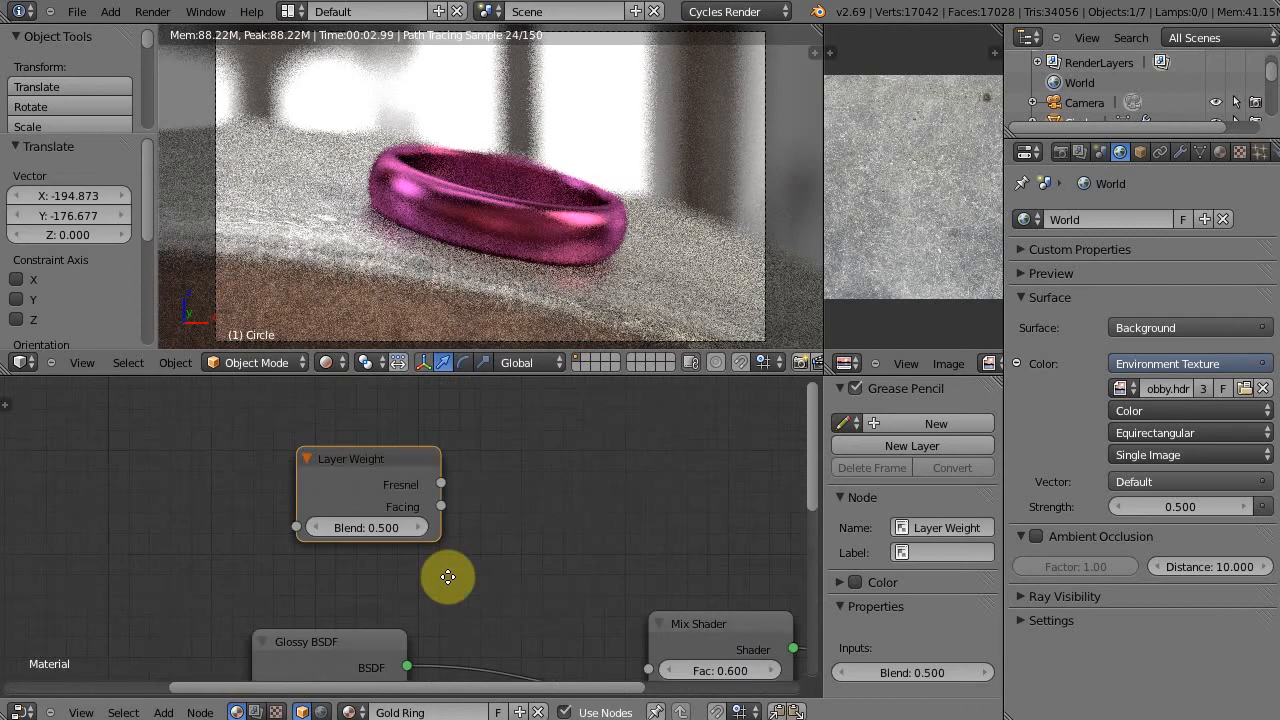
middle_drag(538, 512, 338, 443)
drag(240, 438, 447, 601)
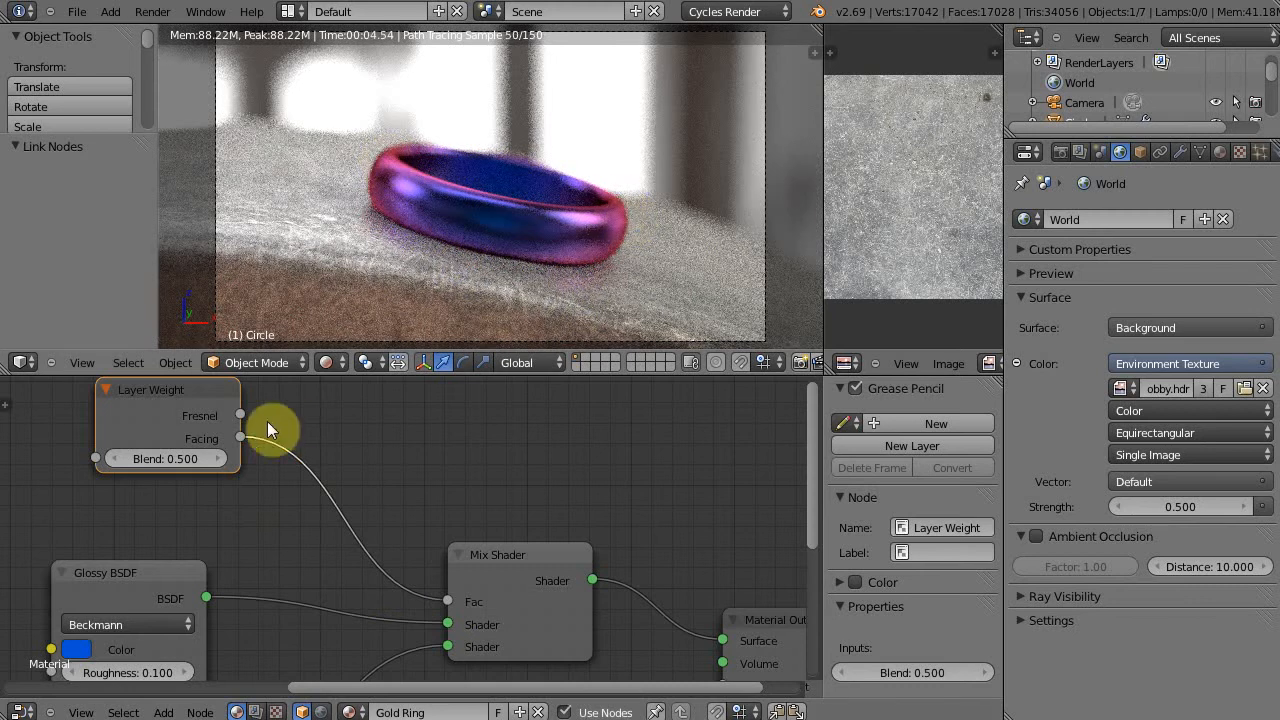
Set the Layer Weight node's Blend to 0.700 after trying 0.400
click(115, 460)
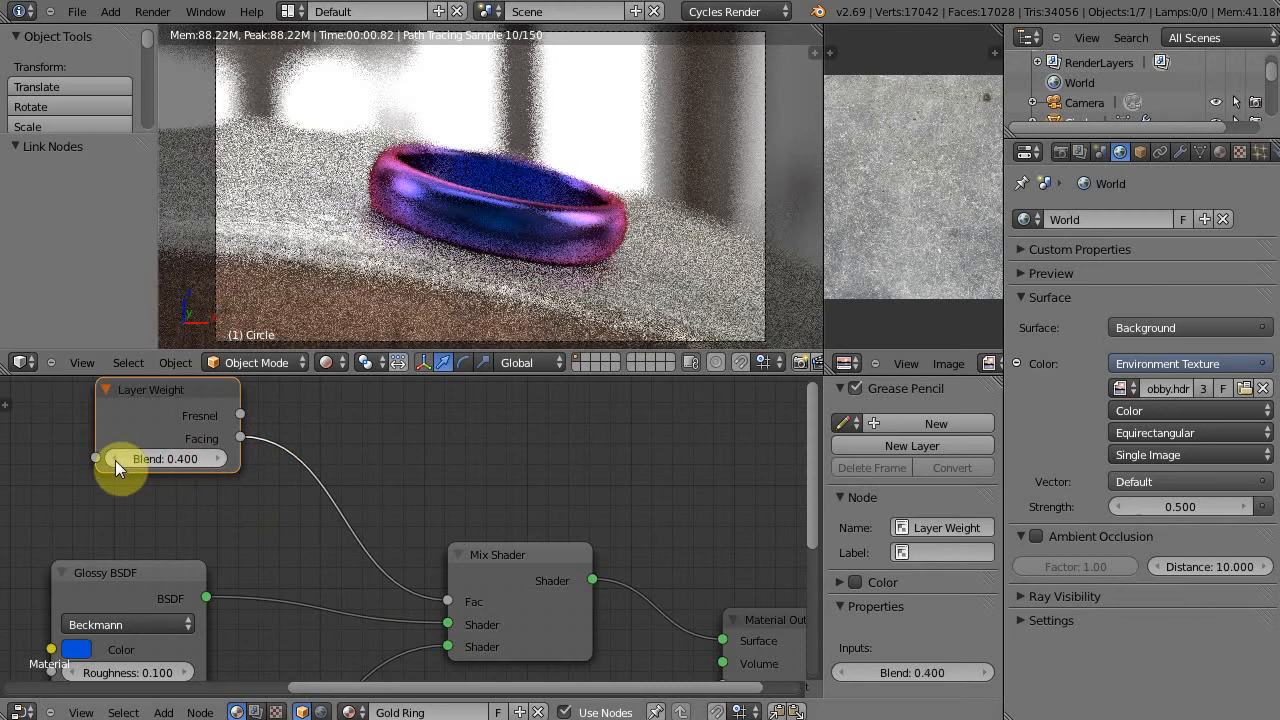
drag(115, 460, 219, 458)
click(219, 458)
click(219, 458)
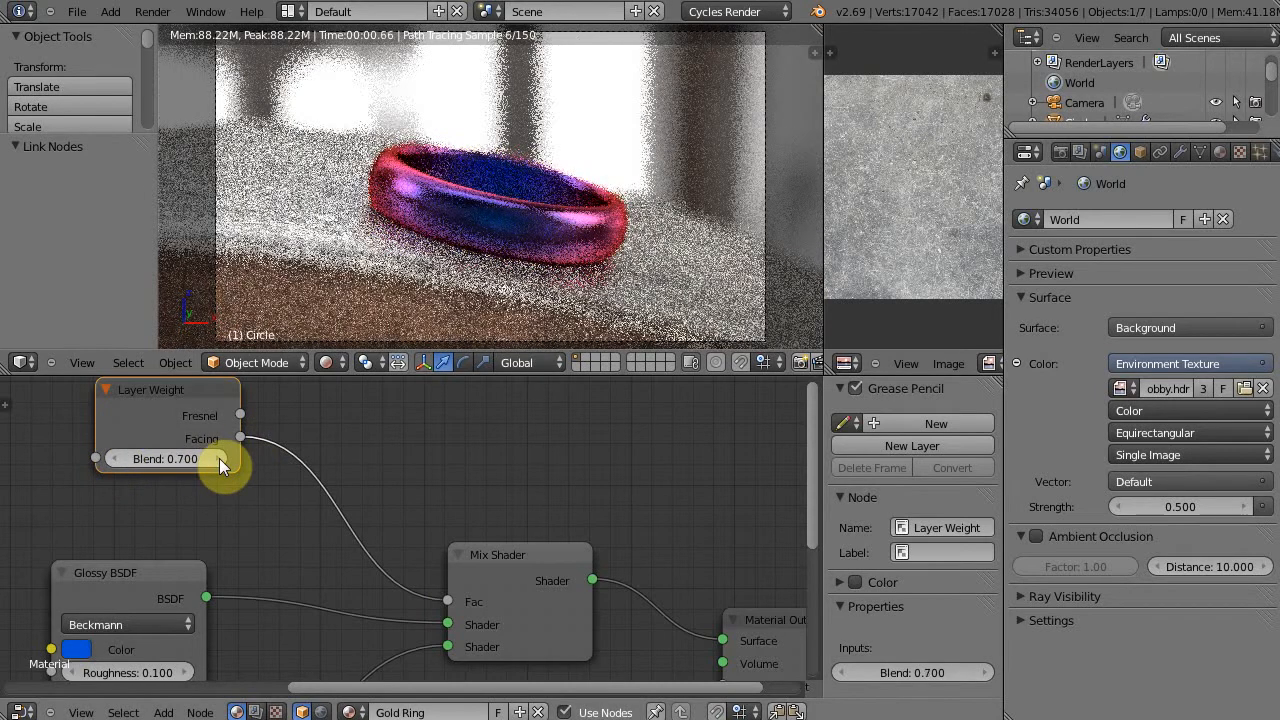
Reposition the Layer Weight node directly above the blue Glossy BSDF, in line with the shader nodes
middle_drag(467, 452, 606, 518)
middle_drag(526, 562, 555, 460)
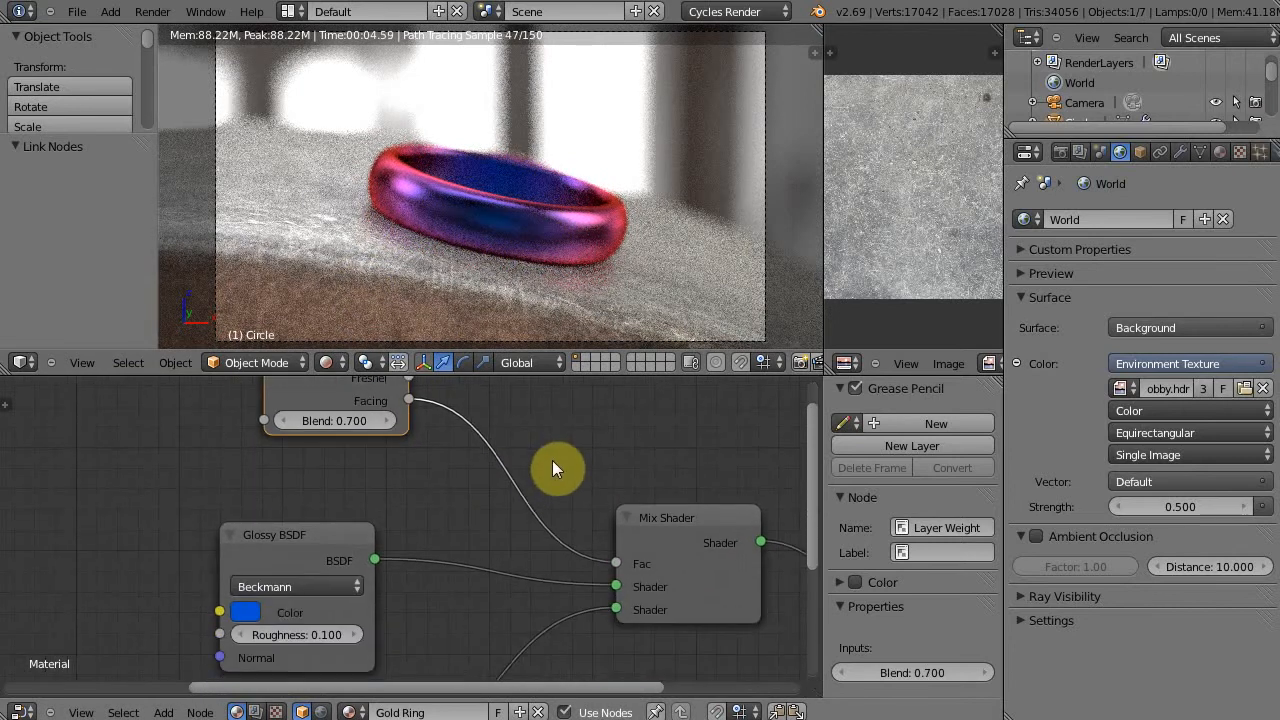
scroll(545, 470, down, 3)
middle_drag(453, 523, 463, 455)
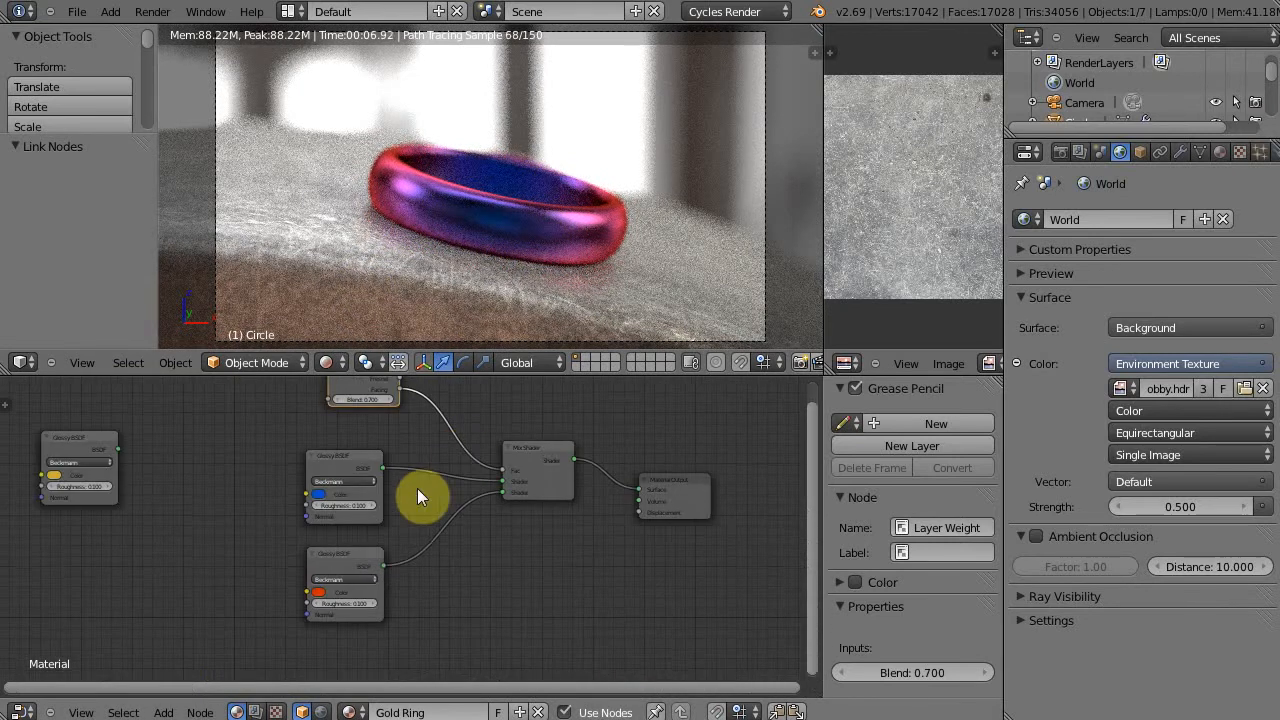
click(318, 494)
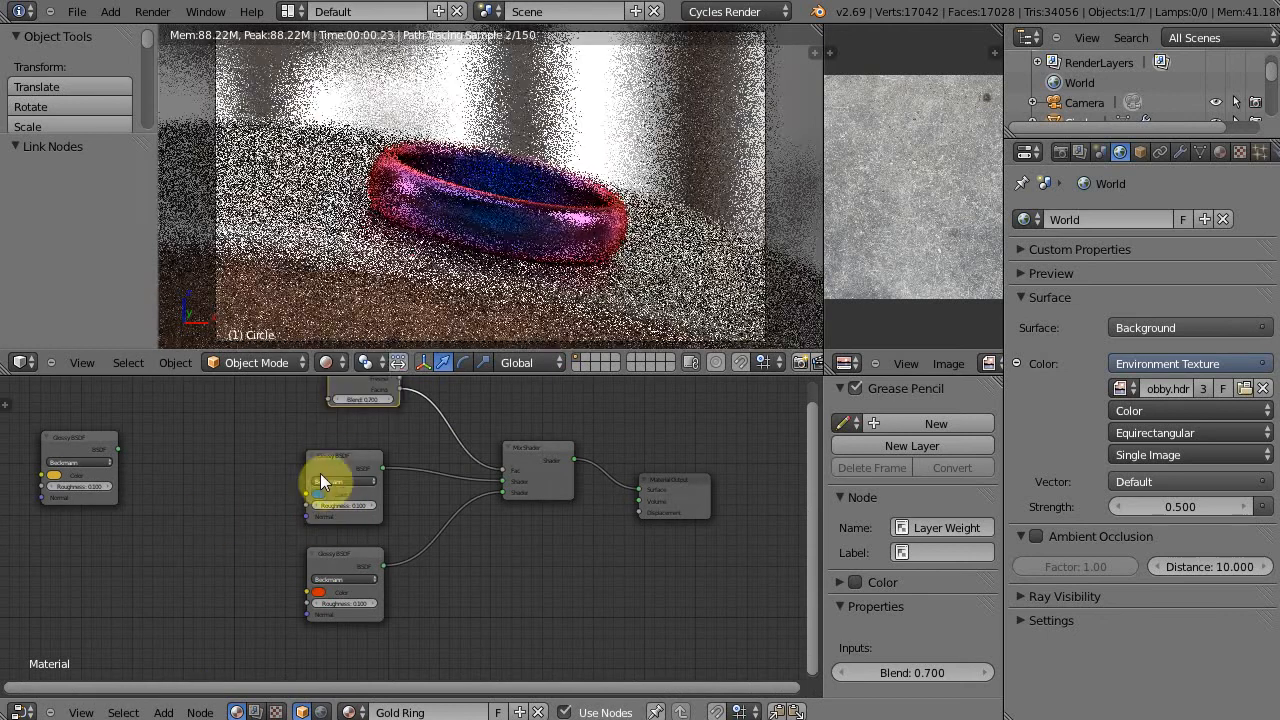
key(g)
click(328, 453)
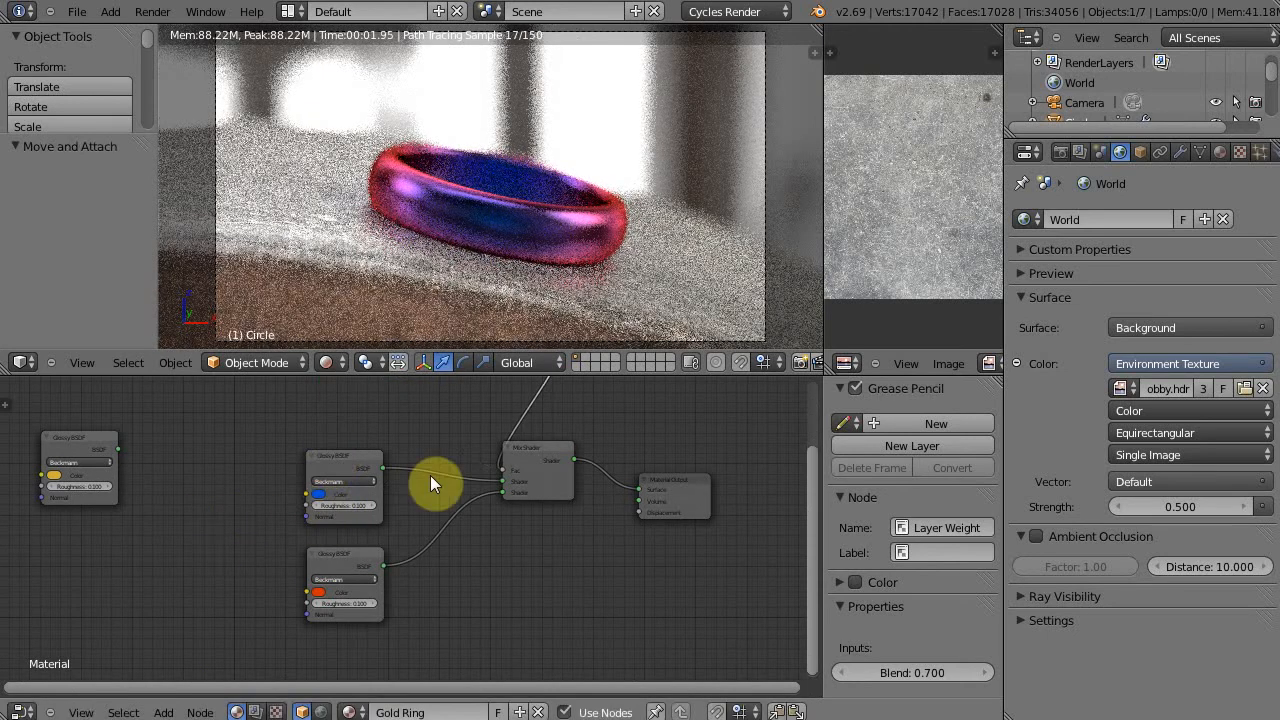
scroll(432, 478, down, 1)
key(g)
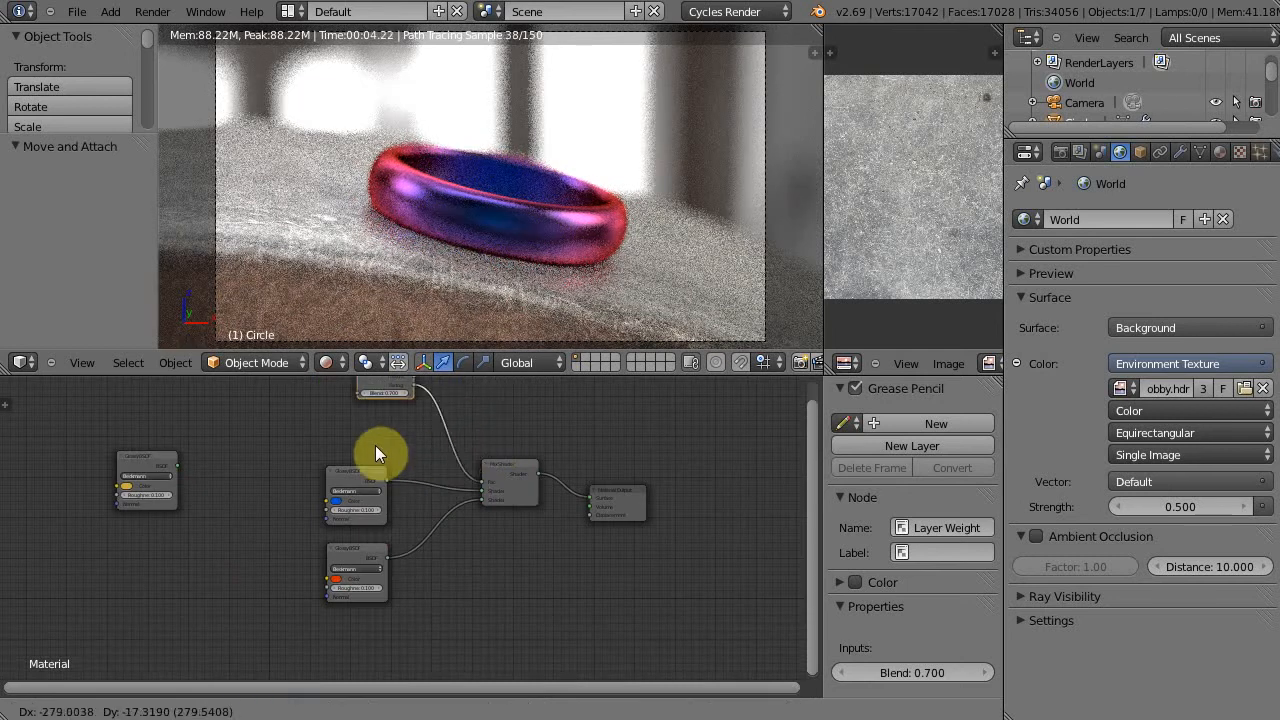
click(349, 474)
Delete the blue and the orange-red Glossy BSDF nodes
click(349, 474)
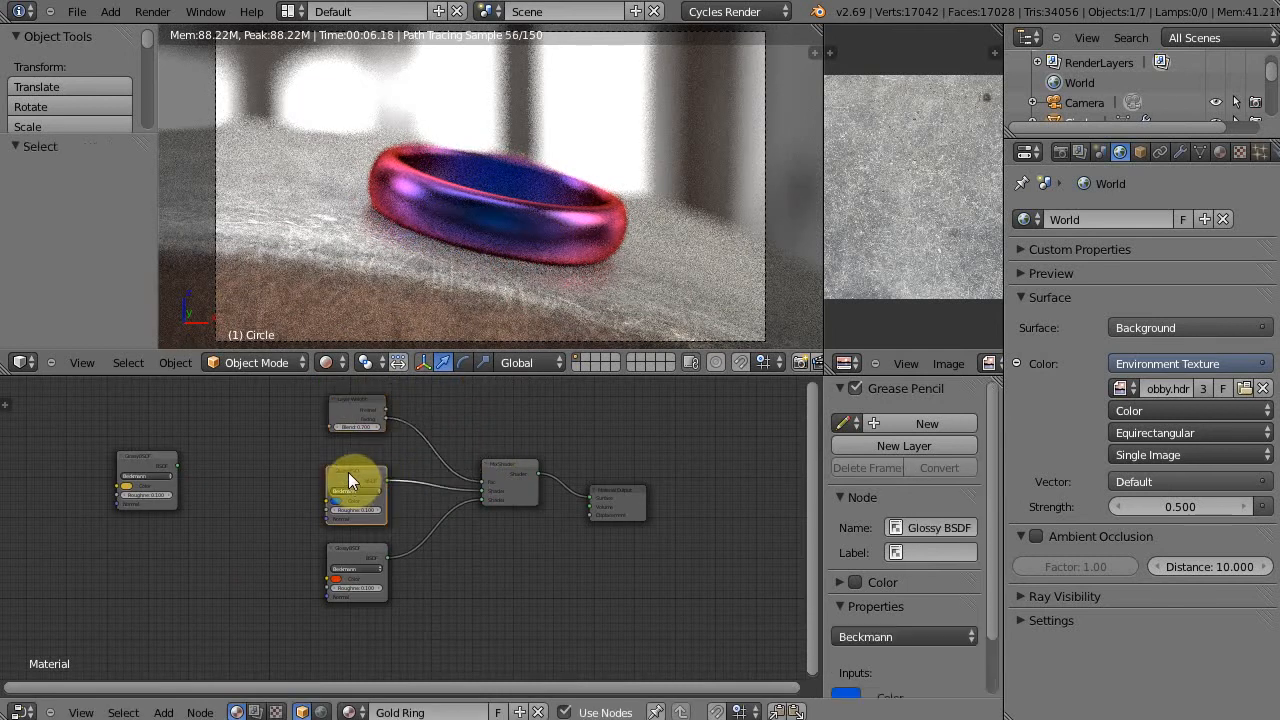
key(x)
click(361, 556)
key(x)
Move the spare gold Glossy BSDF below the Layer Weight node and link it to the Mix Shader's second shader input
click(137, 477)
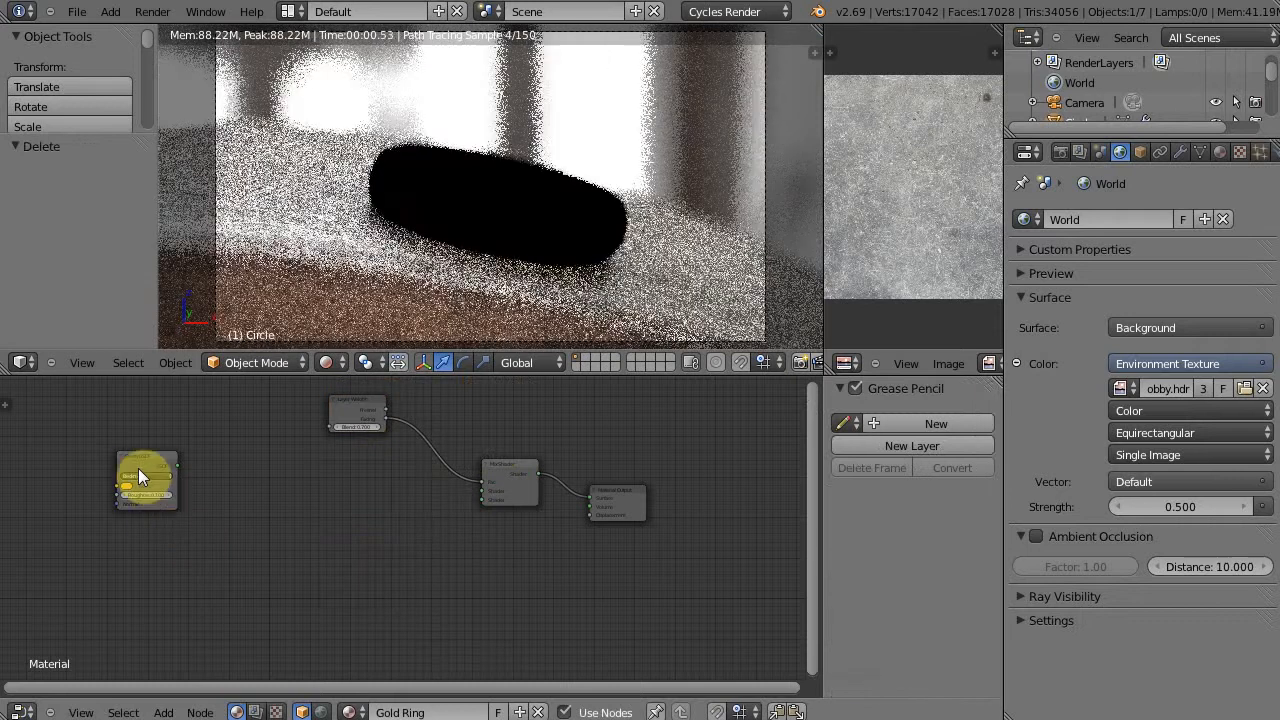
key(g)
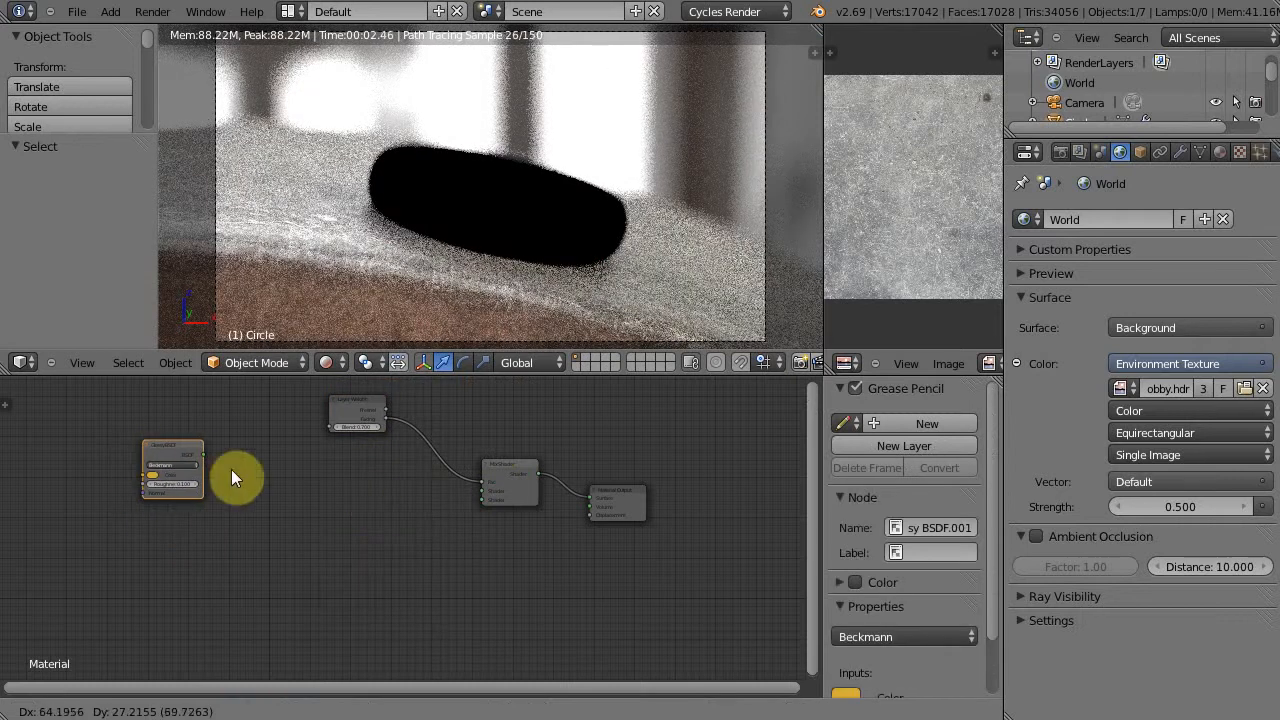
click(231, 469)
scroll(315, 503, up, 2)
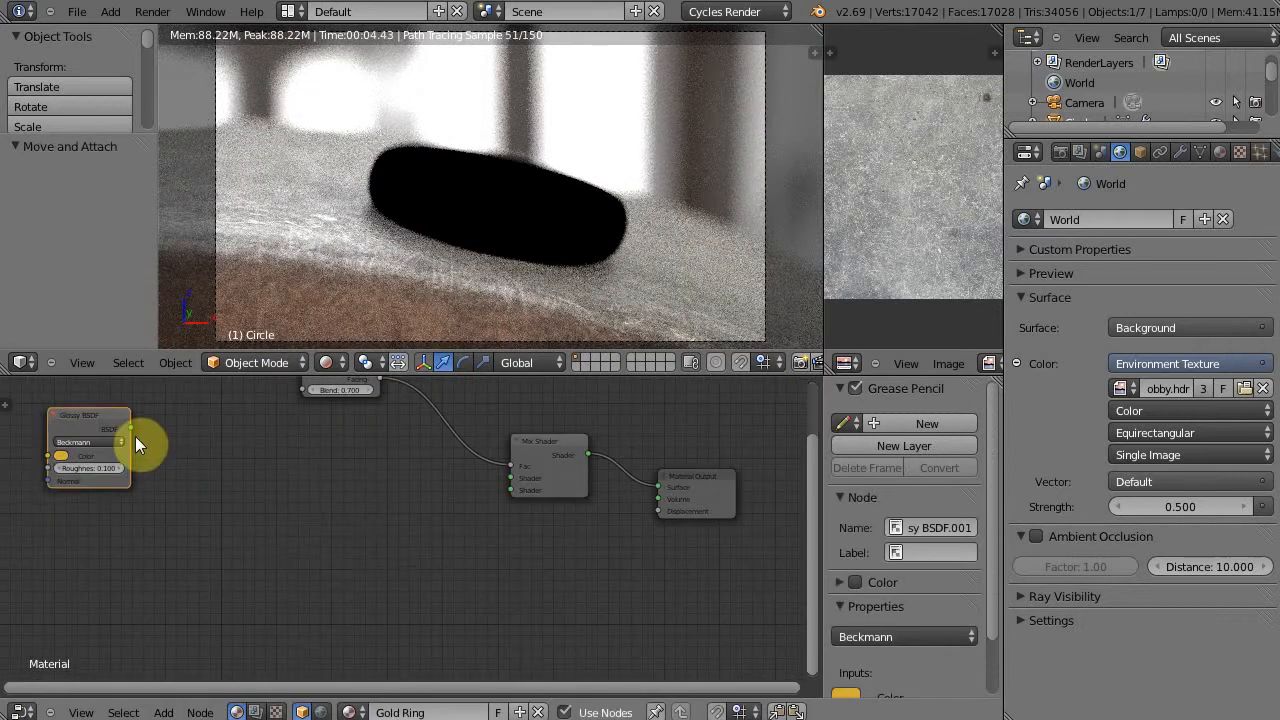
key(g)
click(368, 479)
drag(366, 471, 479, 499)
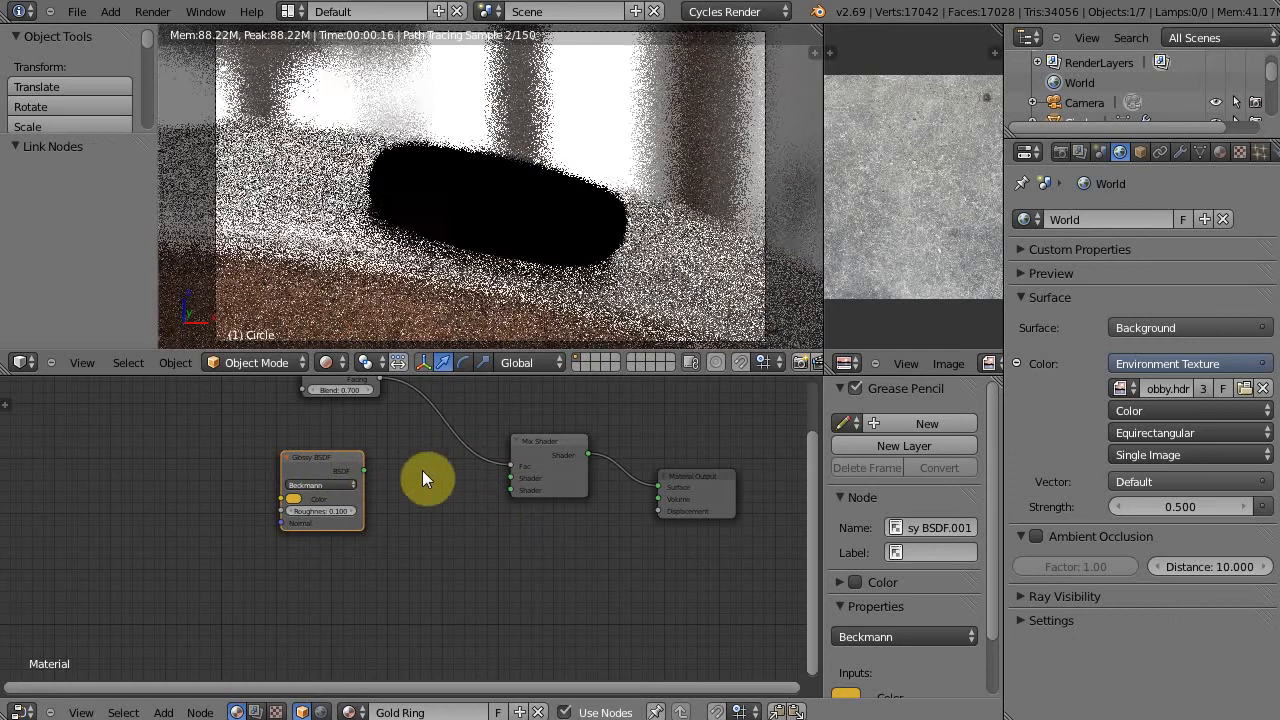
drag(364, 470, 507, 490)
Duplicate the gold Glossy BSDF, place the copy directly below it, and link the copy to the Mix Shader's first shader input
key(shift+d)
click(295, 569)
drag(357, 571, 522, 478)
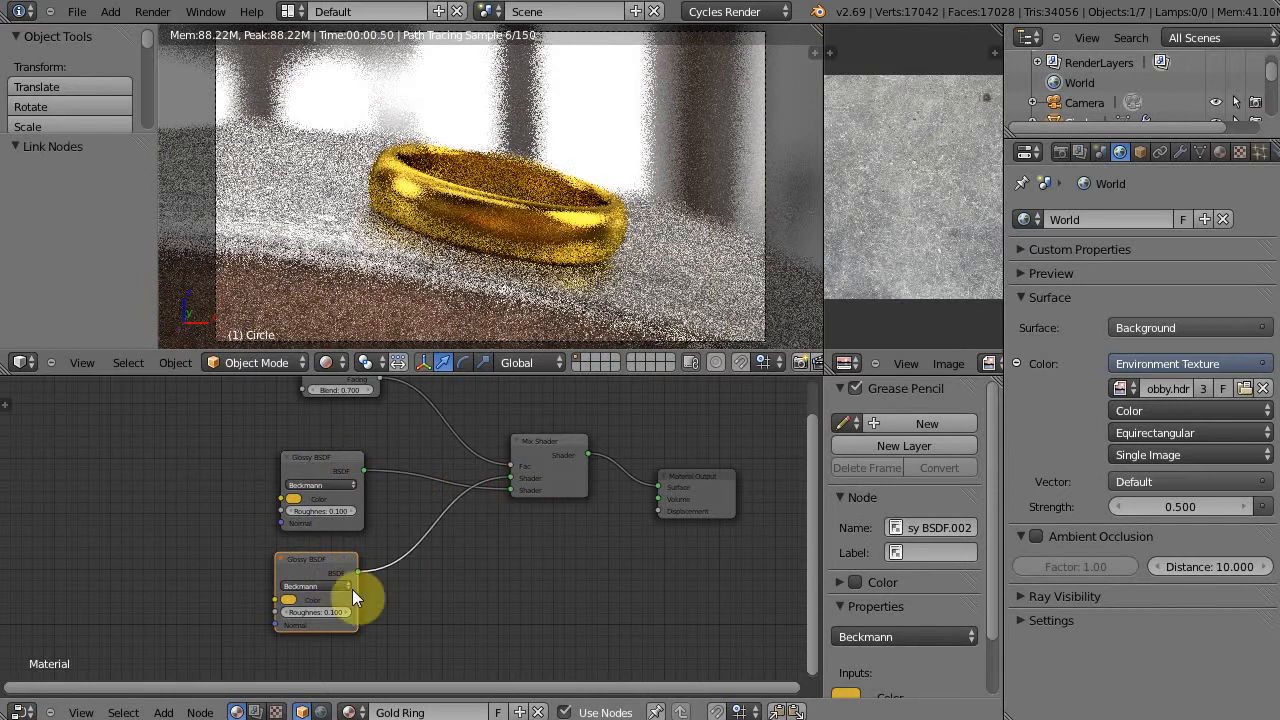
Change the lower Glossy BSDF's color to a paler, less saturated gold
click(289, 597)
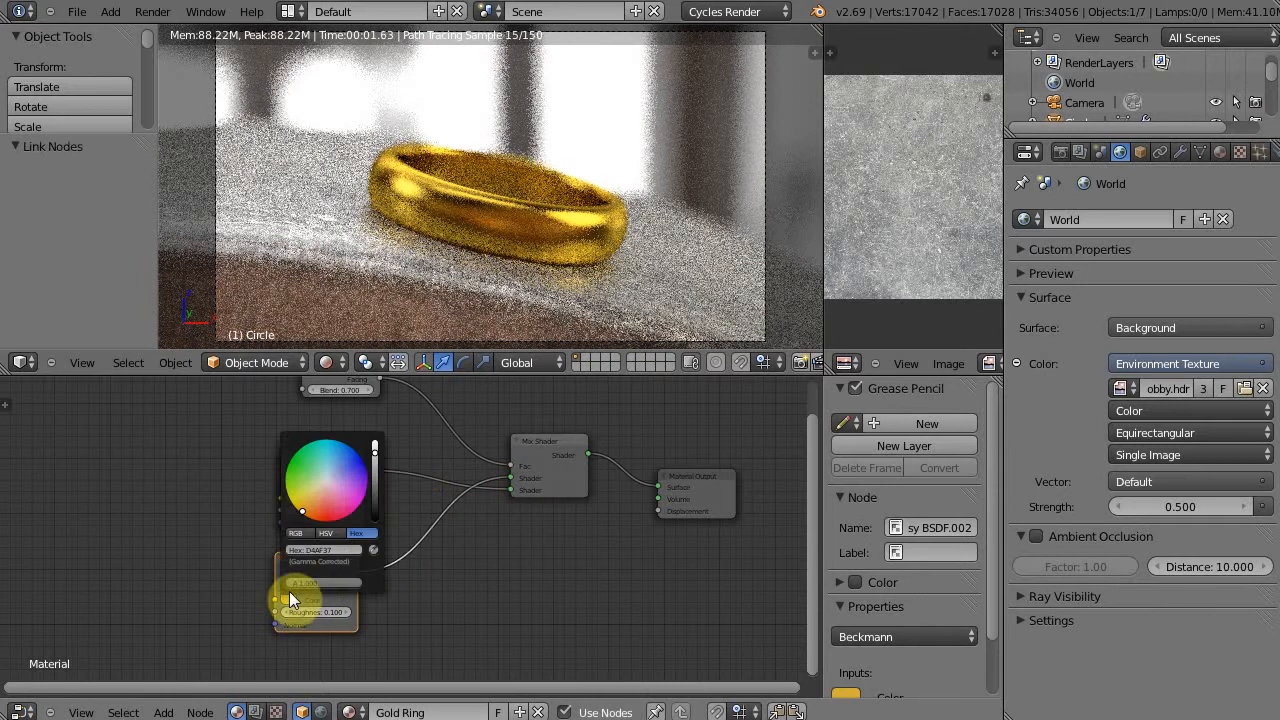
click(309, 497)
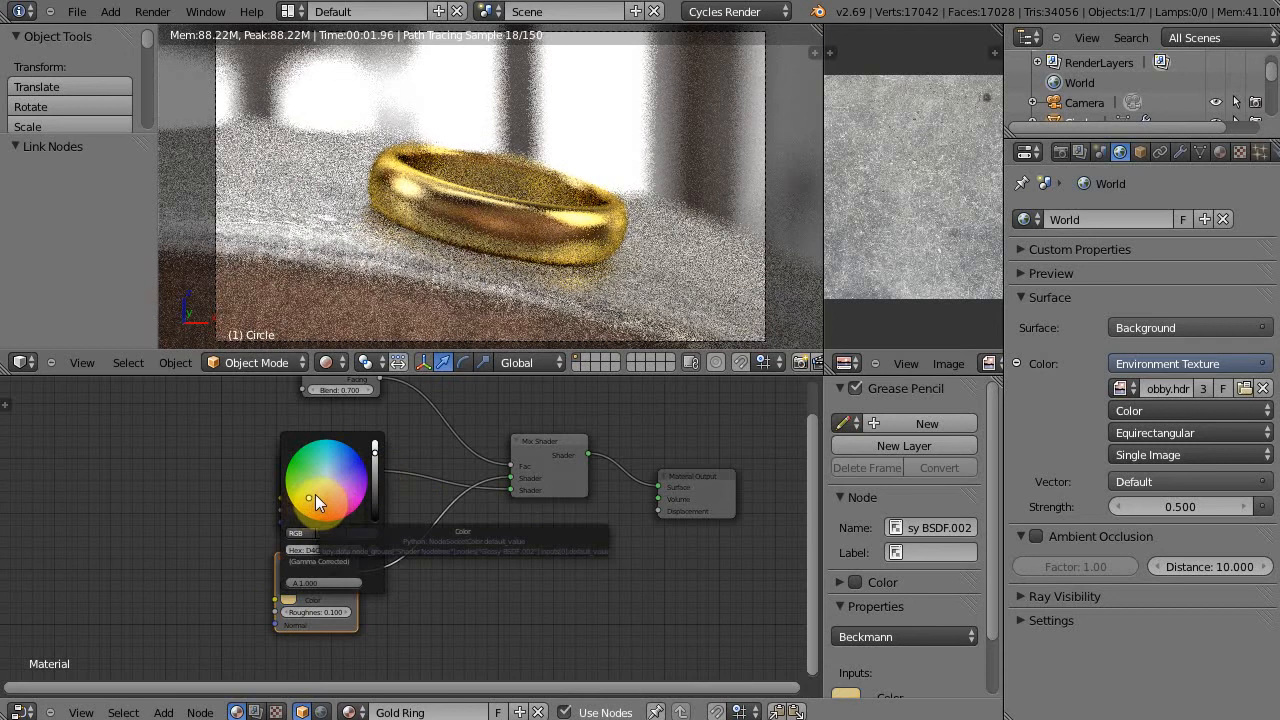
click(636, 588)
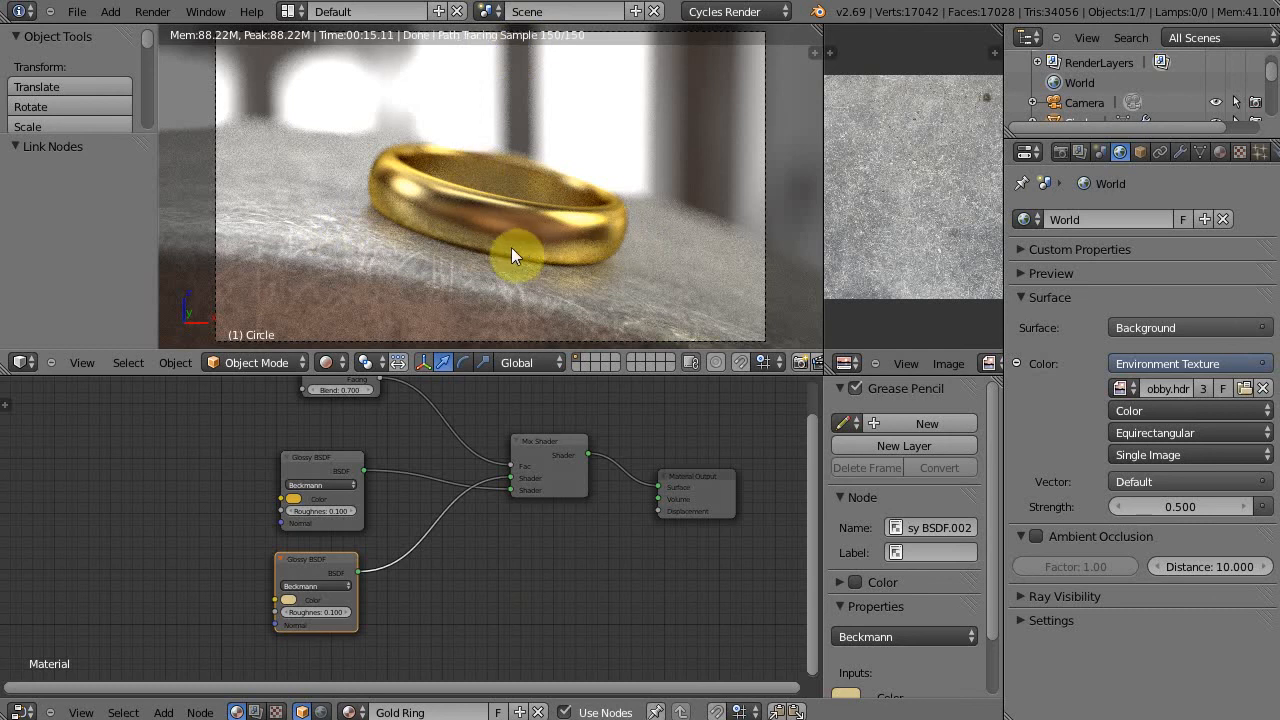
Raise the camera 0.062 along the global Z axis and angle it slightly down in fly mode to reframe the ring
right_click(764, 243)
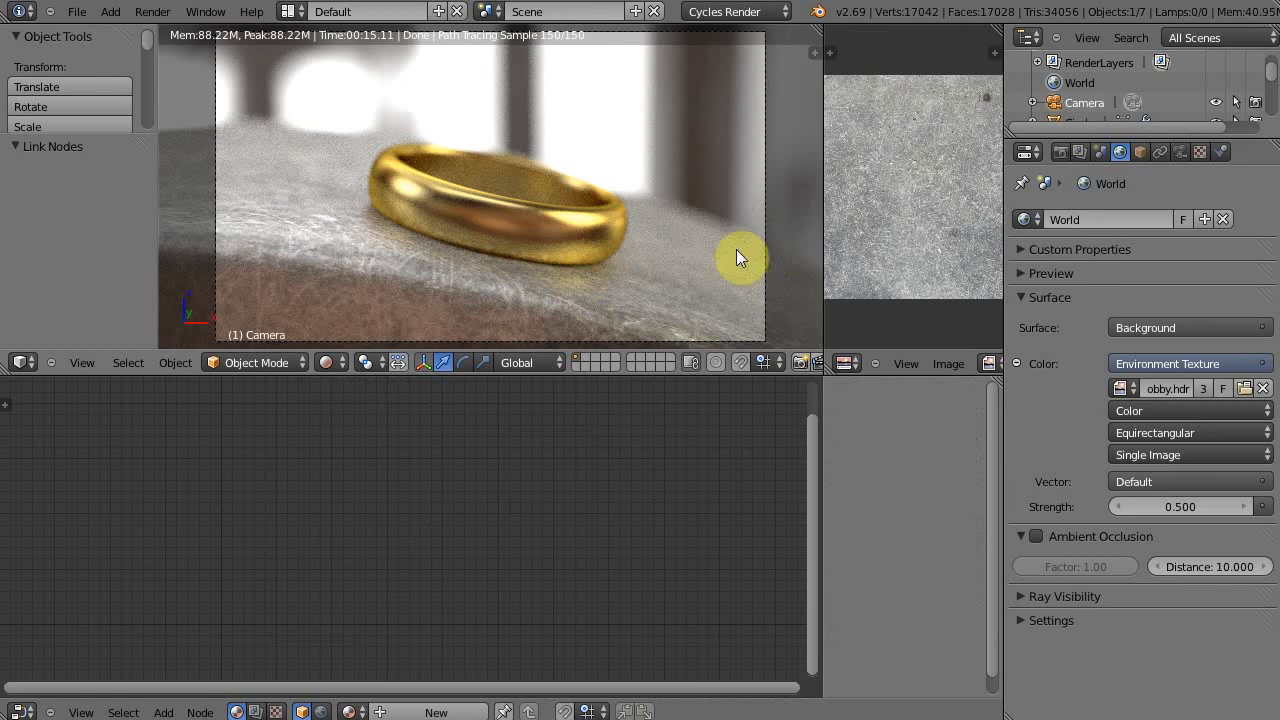
key(g)
key(z)
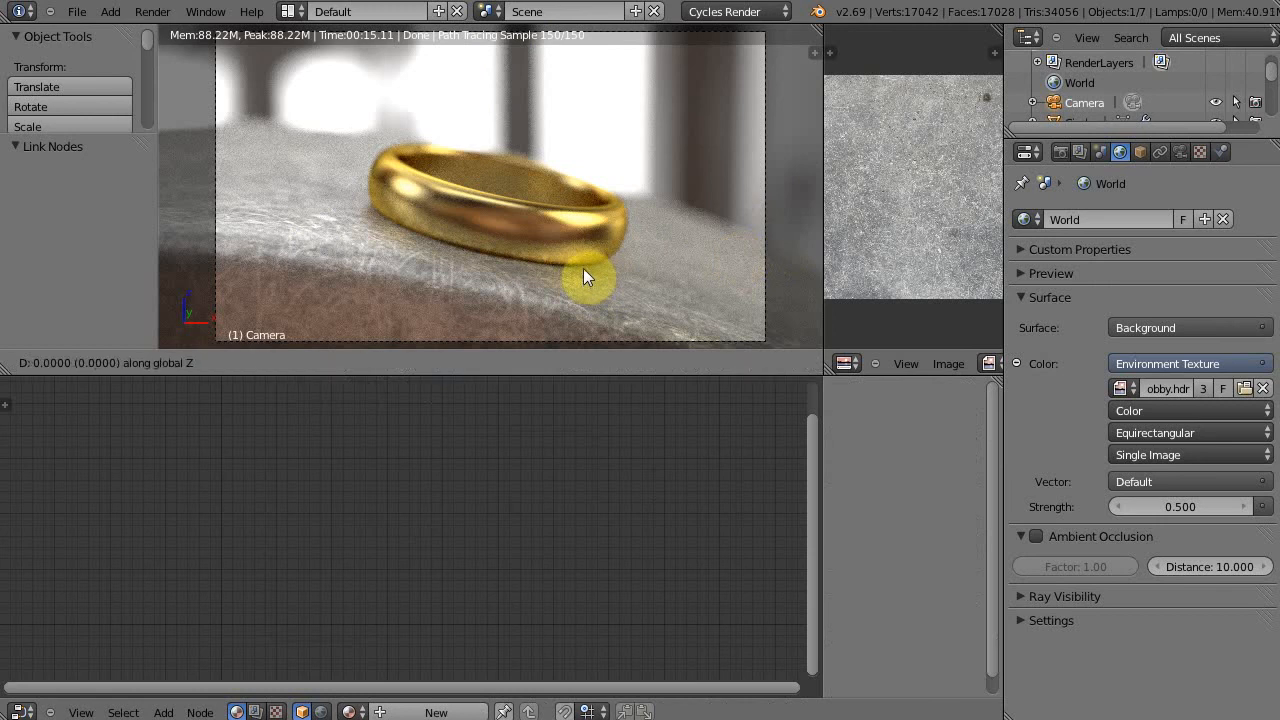
click(586, 255)
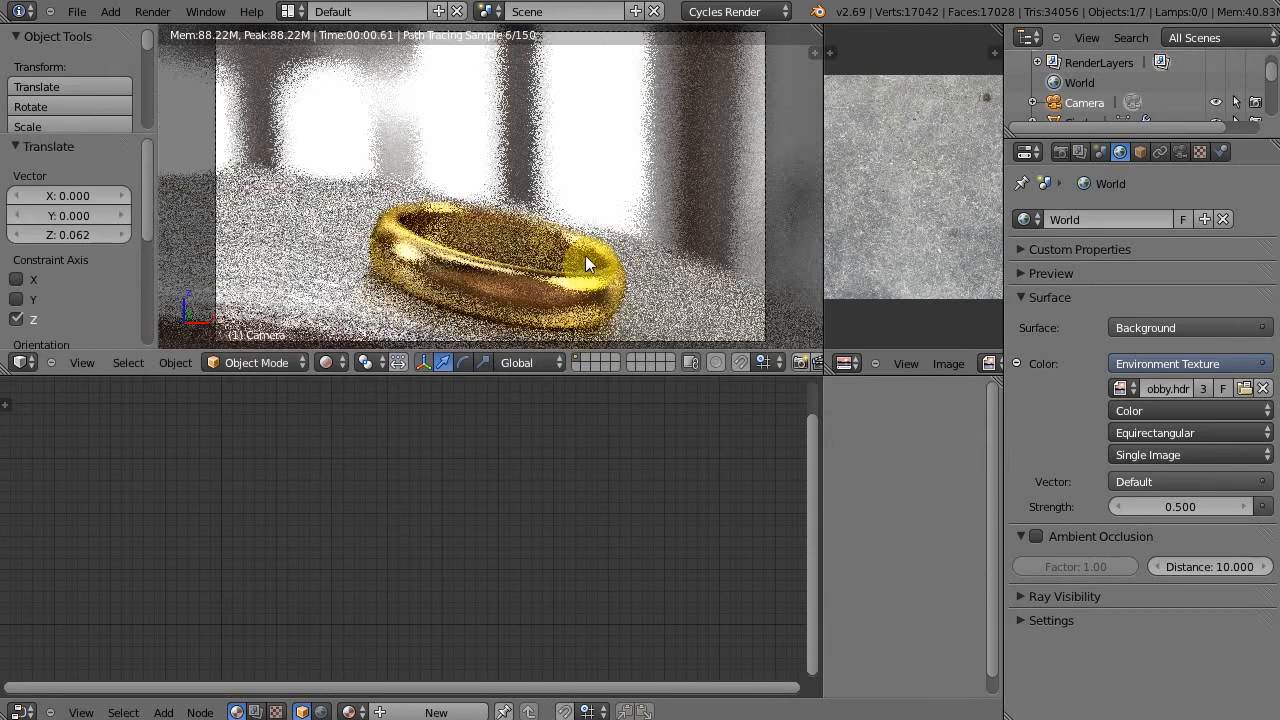
key(shift+f)
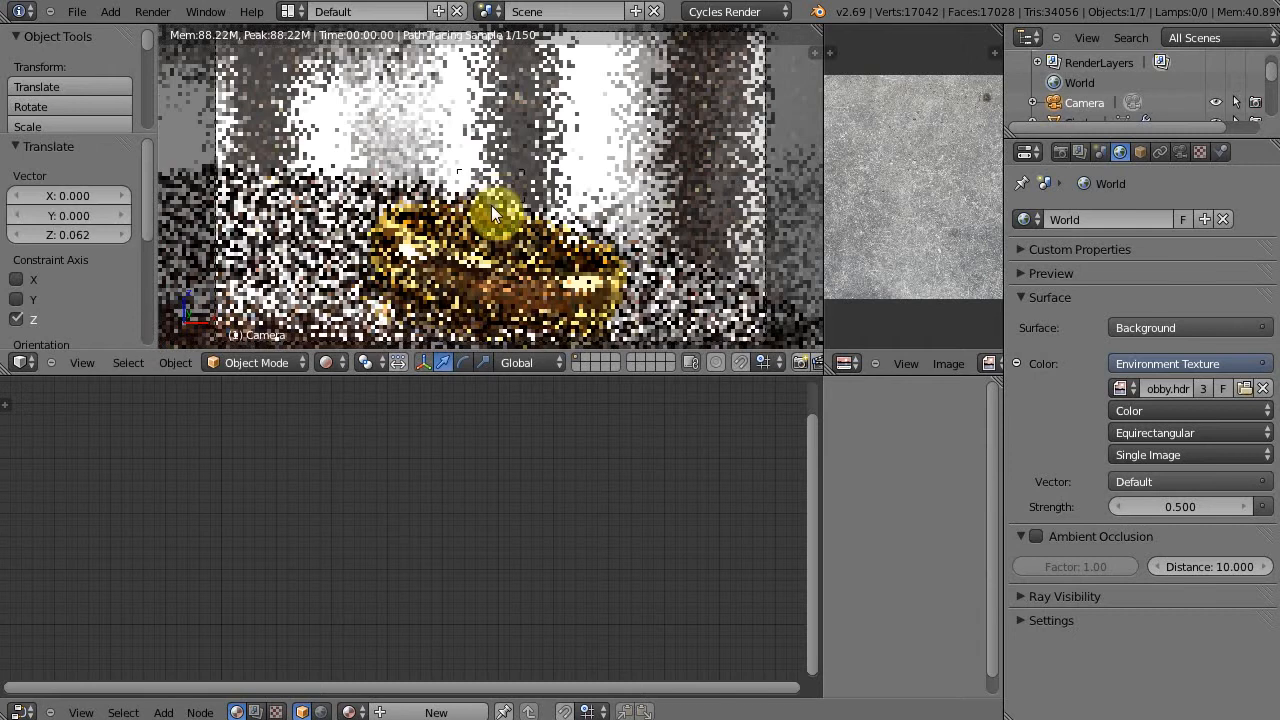
click(493, 215)
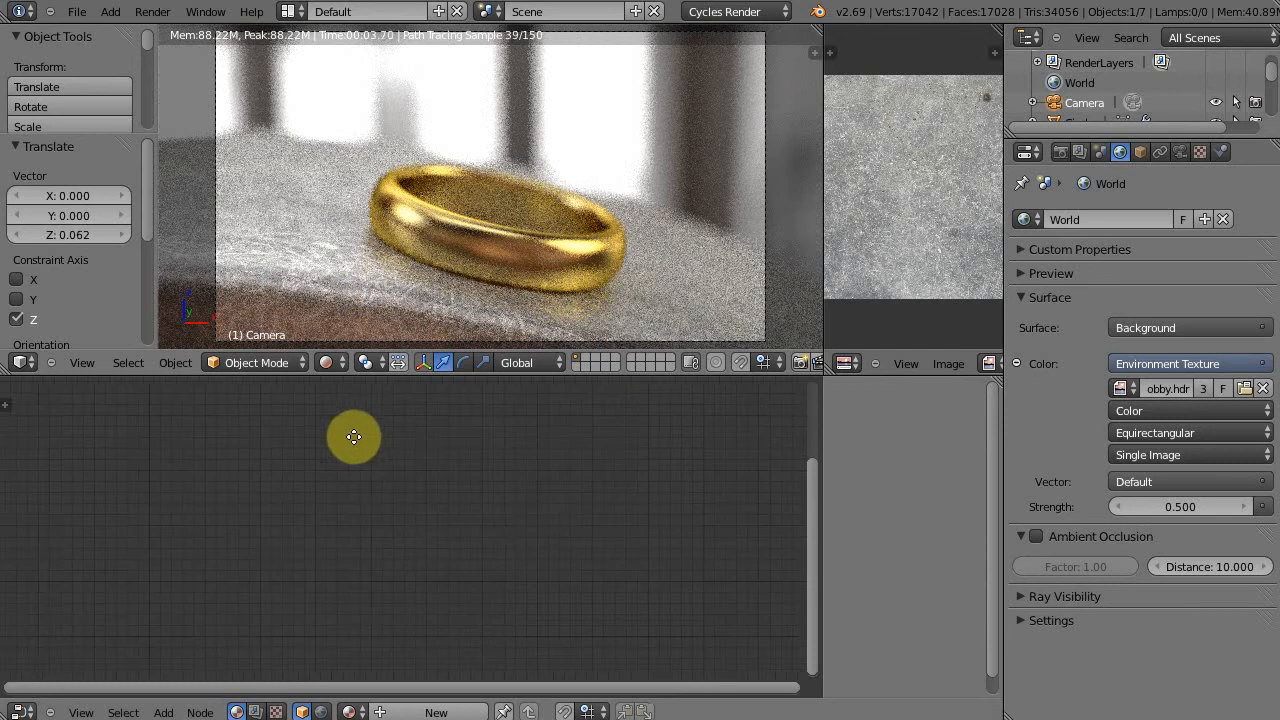
Select the Layer Weight, both Glossy BSDF and Mix Shader nodes together and move them up and away from the Material Output node
key(b)
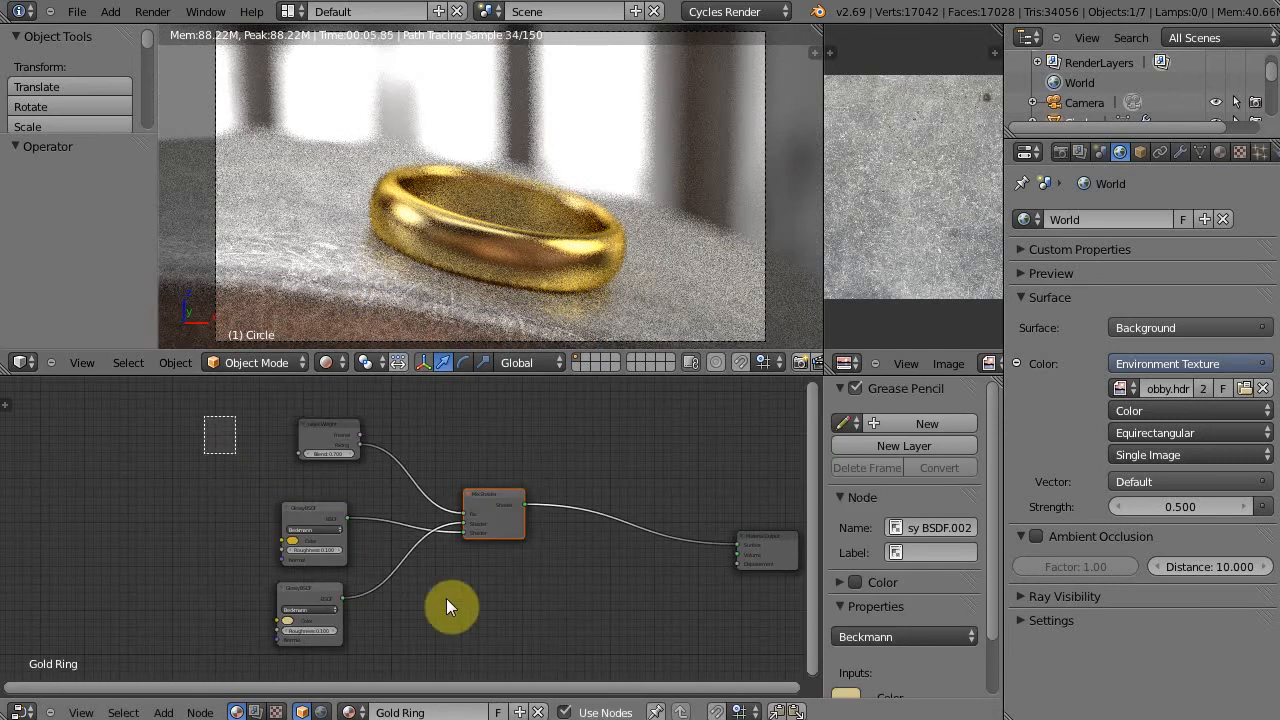
drag(446, 598, 538, 655)
key(g)
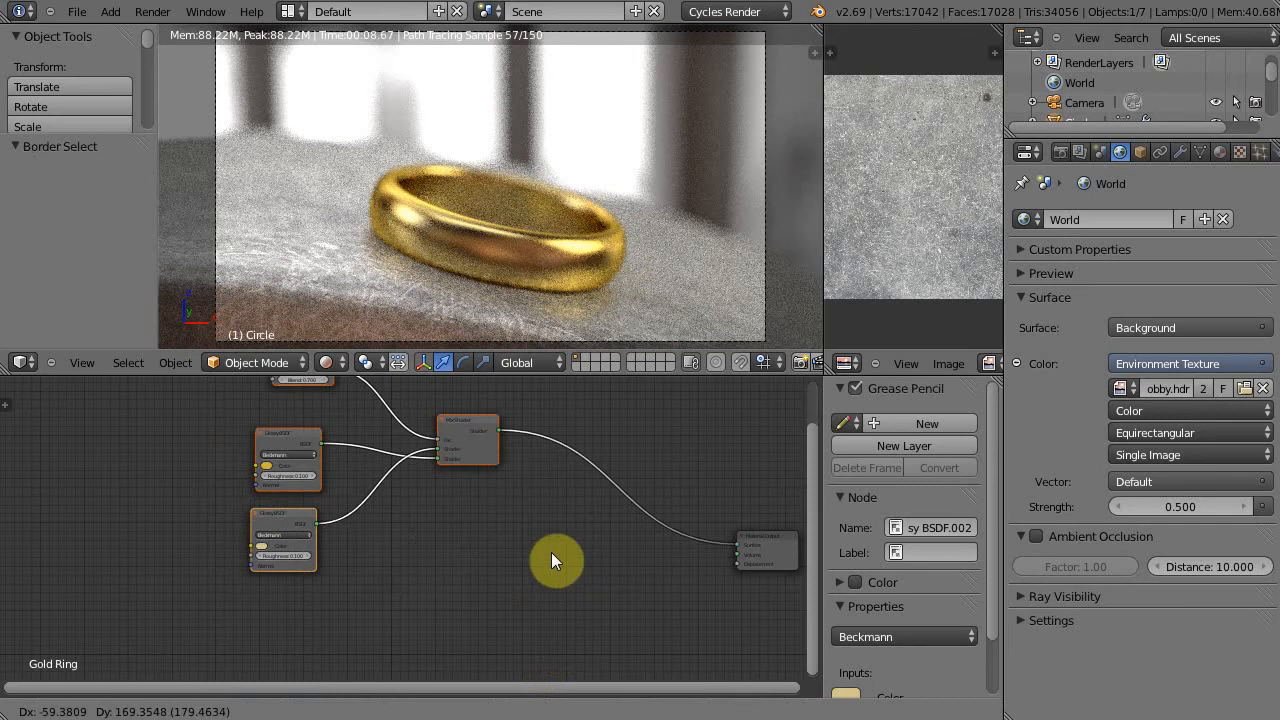
click(437, 493)
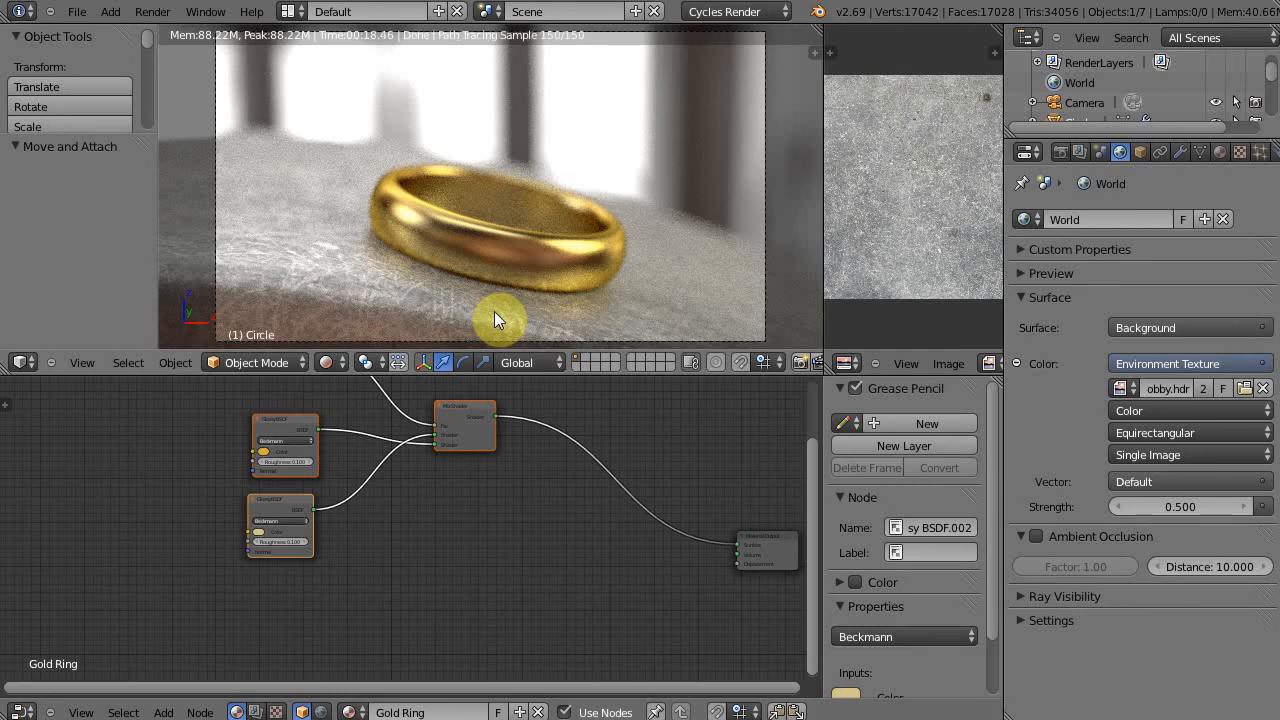
Try a roughness of 0 on both Glossy BSDF shaders and restore their previous roughness
click(253, 539)
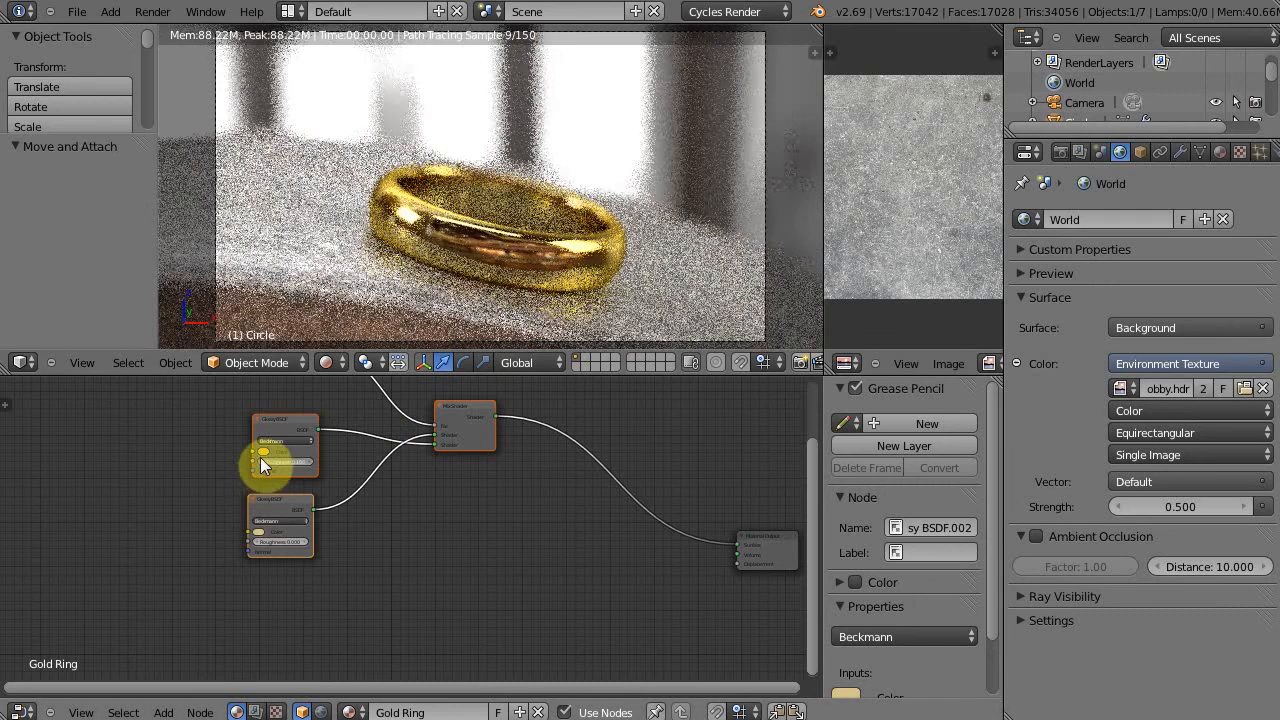
click(259, 461)
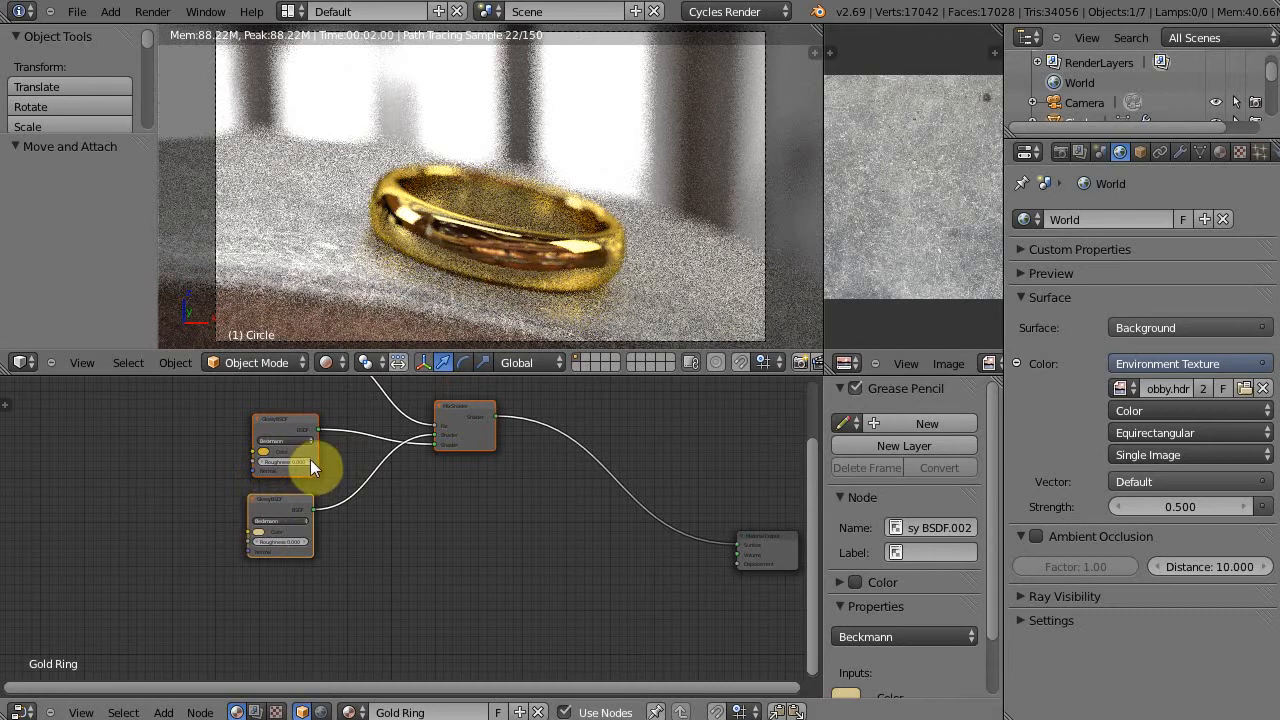
click(310, 460)
click(301, 542)
click(259, 460)
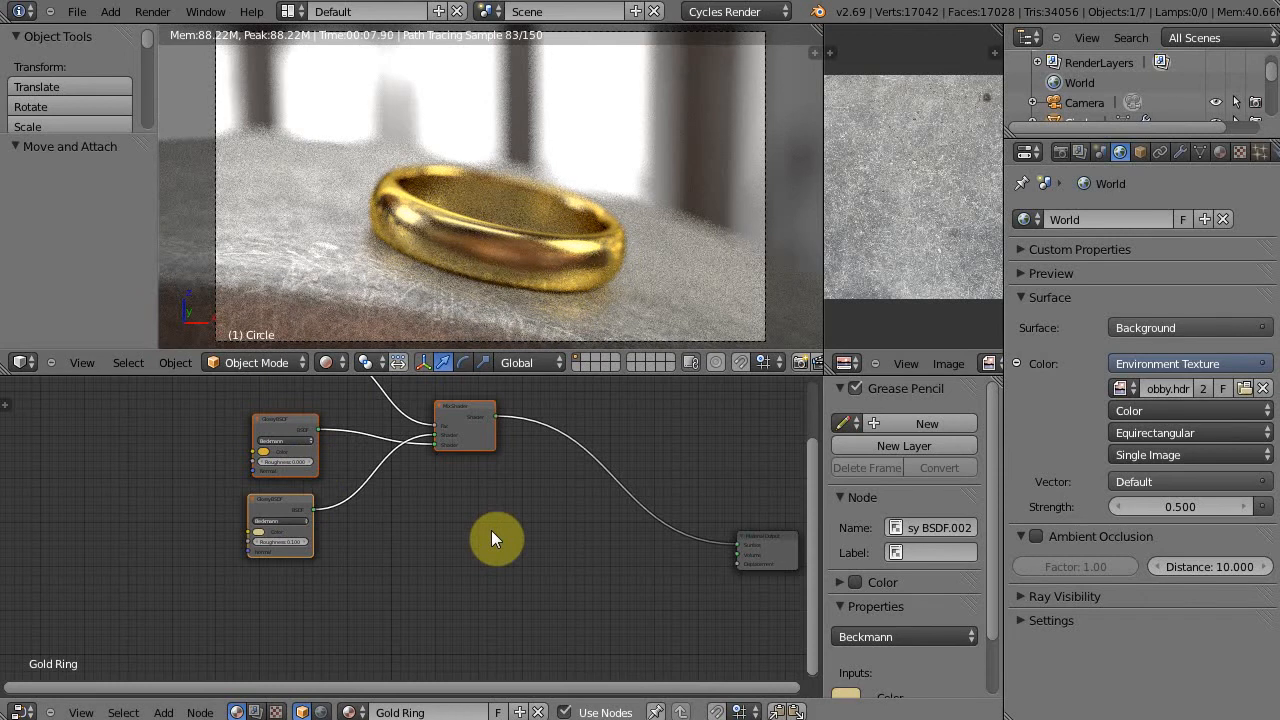
Shift the selected shader nodes slightly further from the Material Output node to leave more room between them
scroll(495, 500, down, 4)
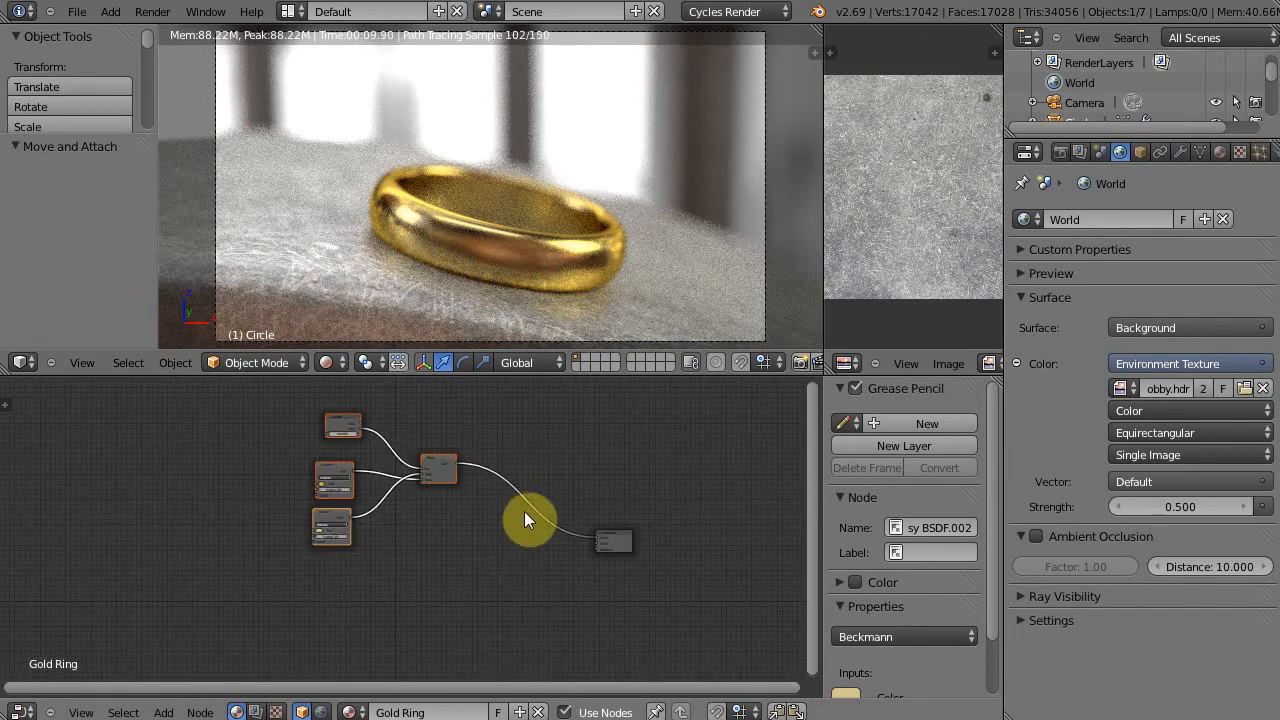
middle_drag(538, 516, 475, 506)
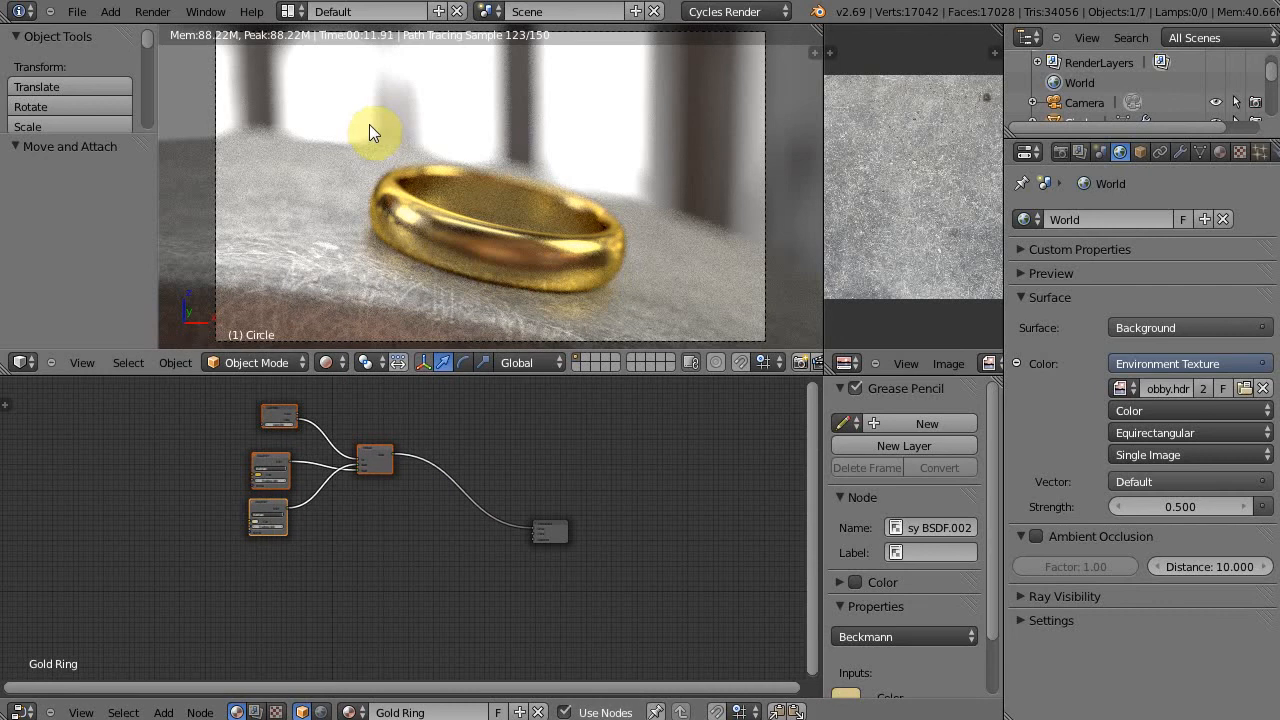
key(g)
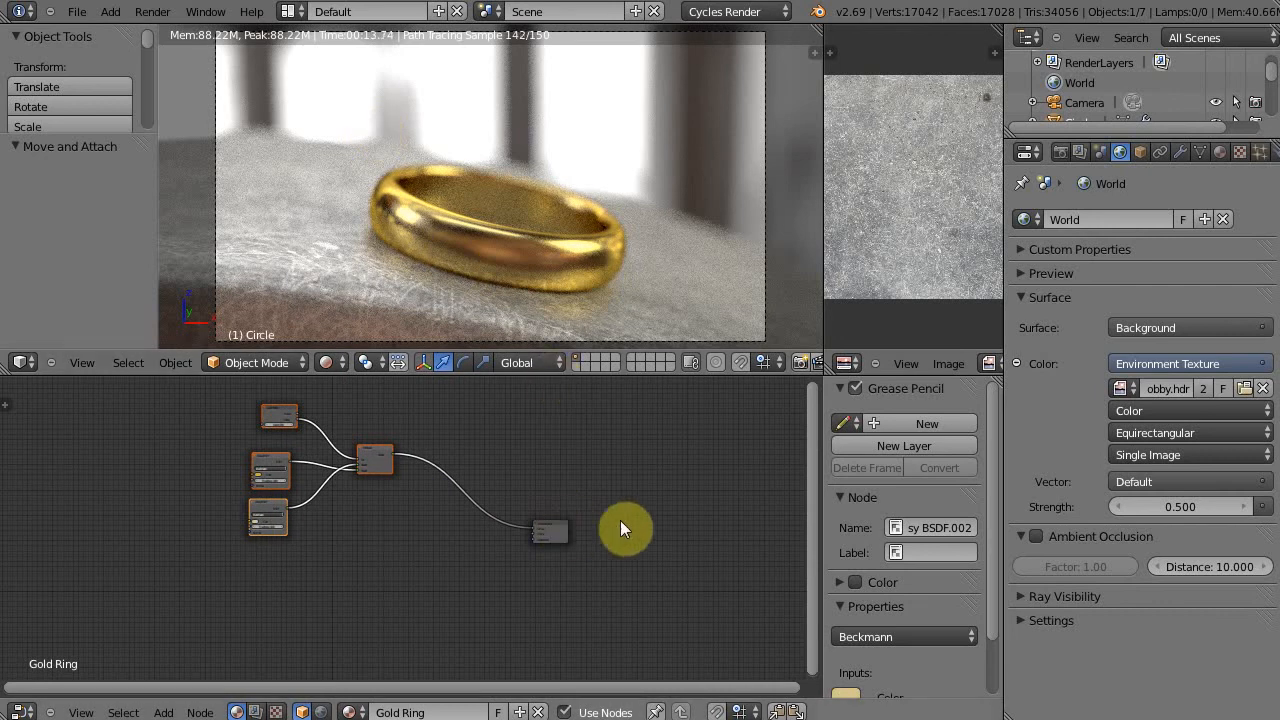
click(579, 529)
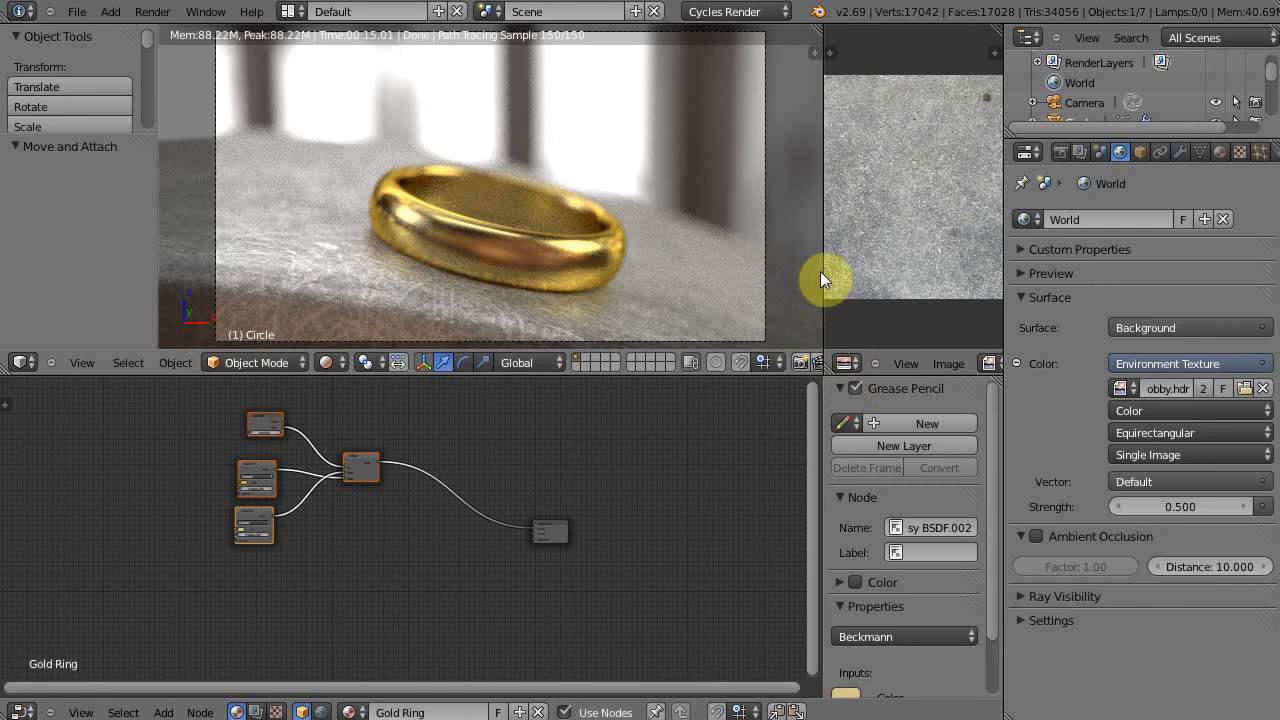
Widen the image editor beside the 3D view and open FCV Ring Text PAINT.jpg from the Desktop folder in it
drag(820, 271, 623, 263)
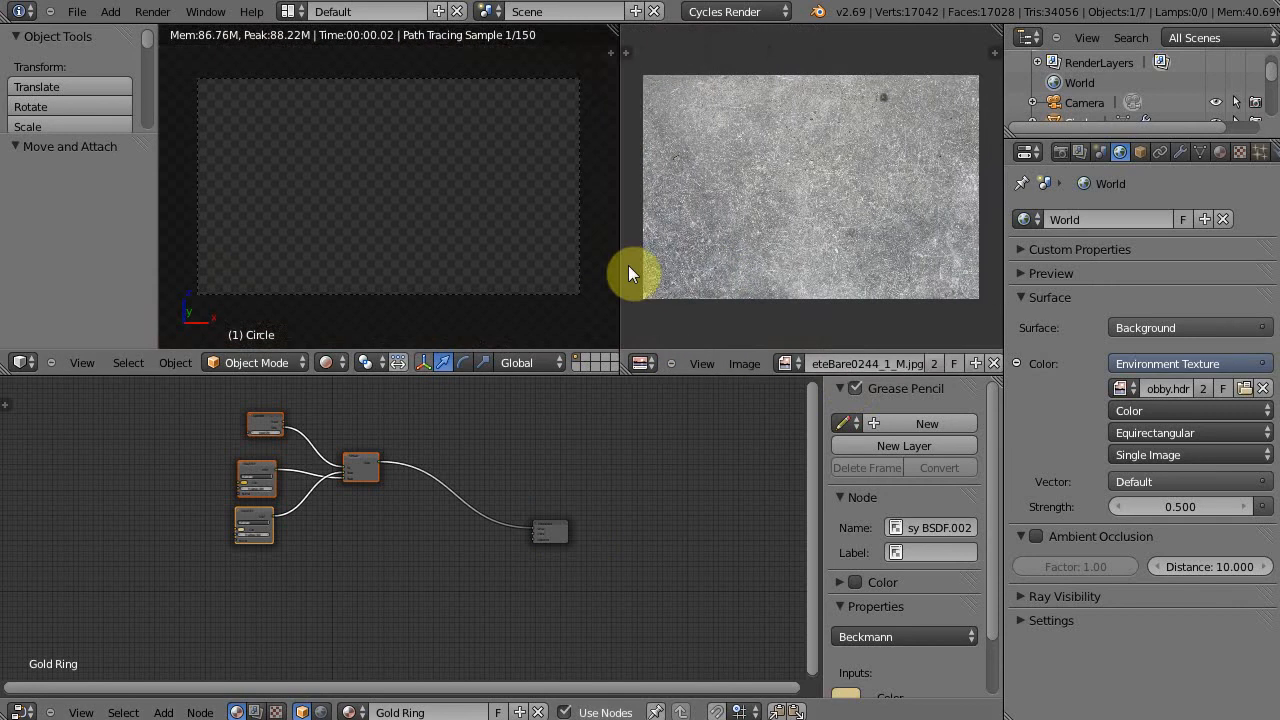
click(749, 362)
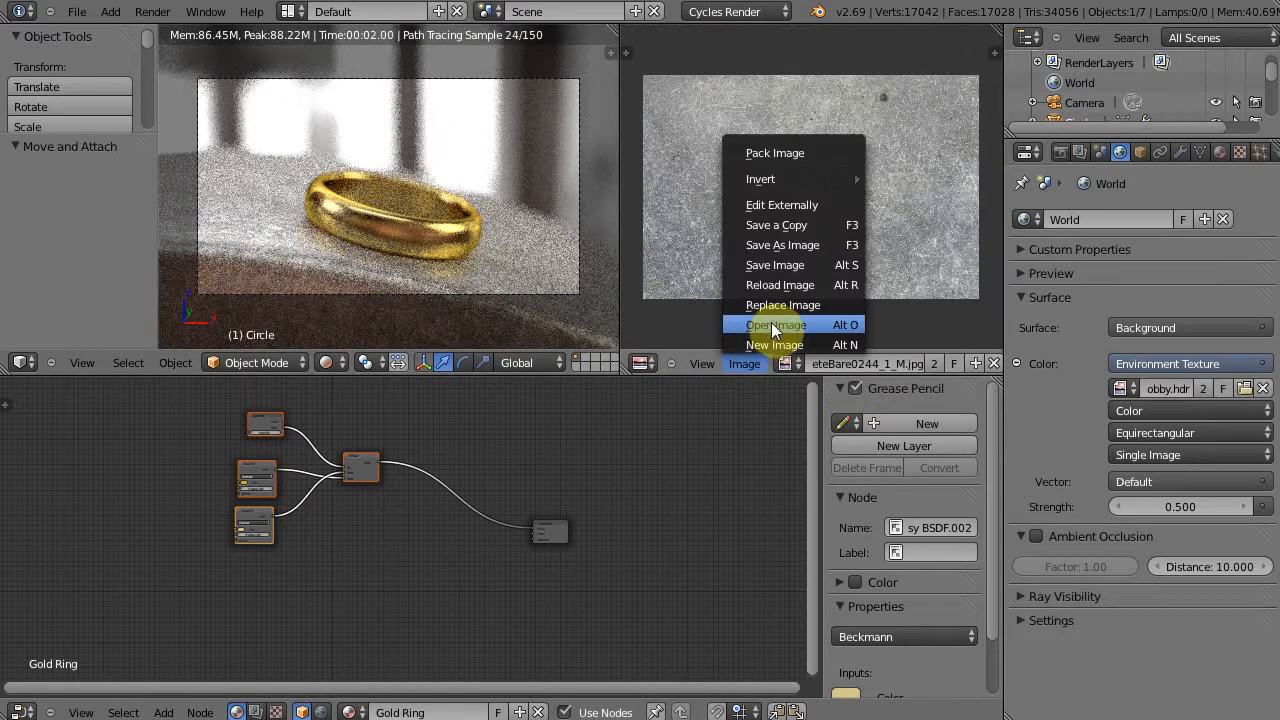
click(764, 324)
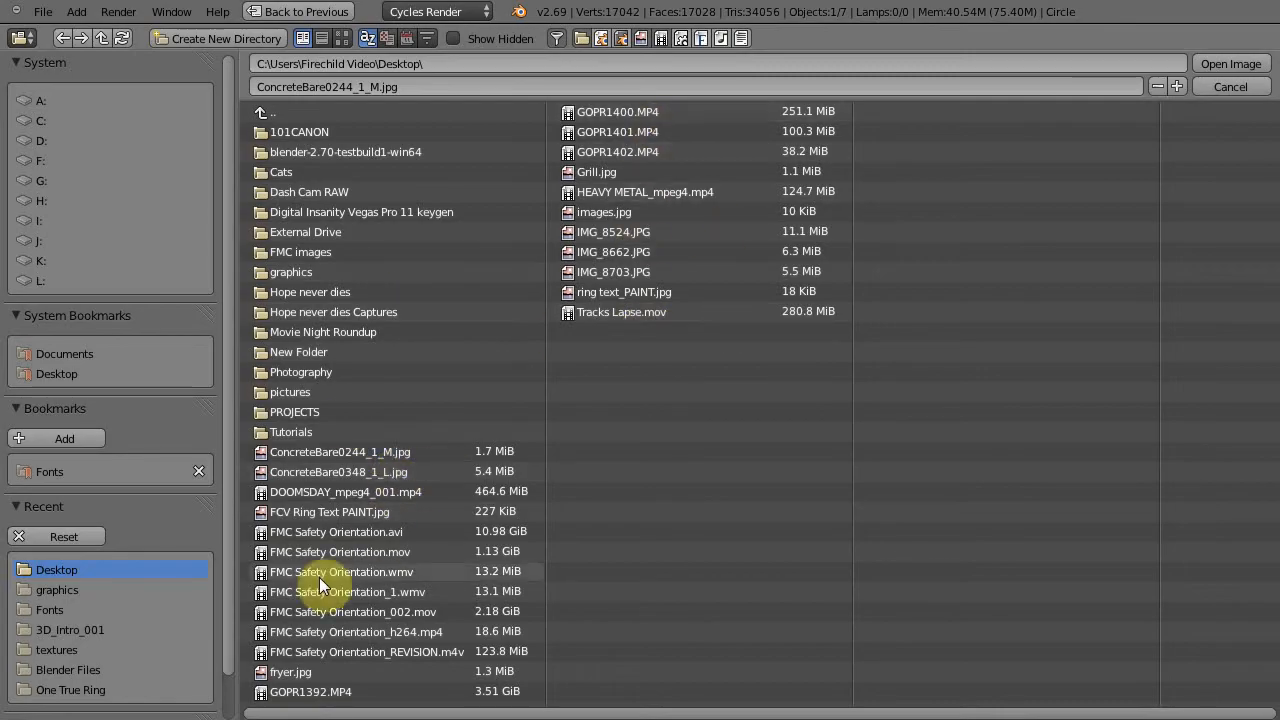
click(348, 511)
click(1231, 63)
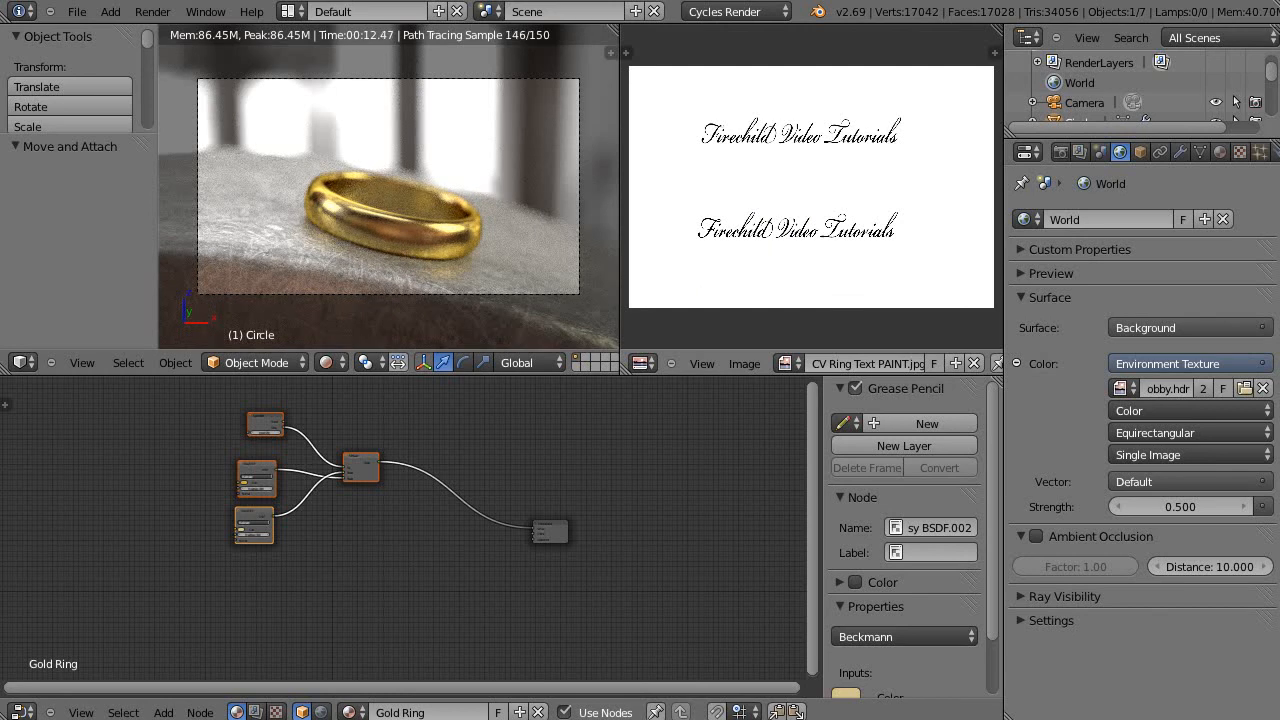
Switch to Paint, enlarge the canvas of the FCV Ring Text PAINT image in width and height, and return to Blender
key(alt+Tab)
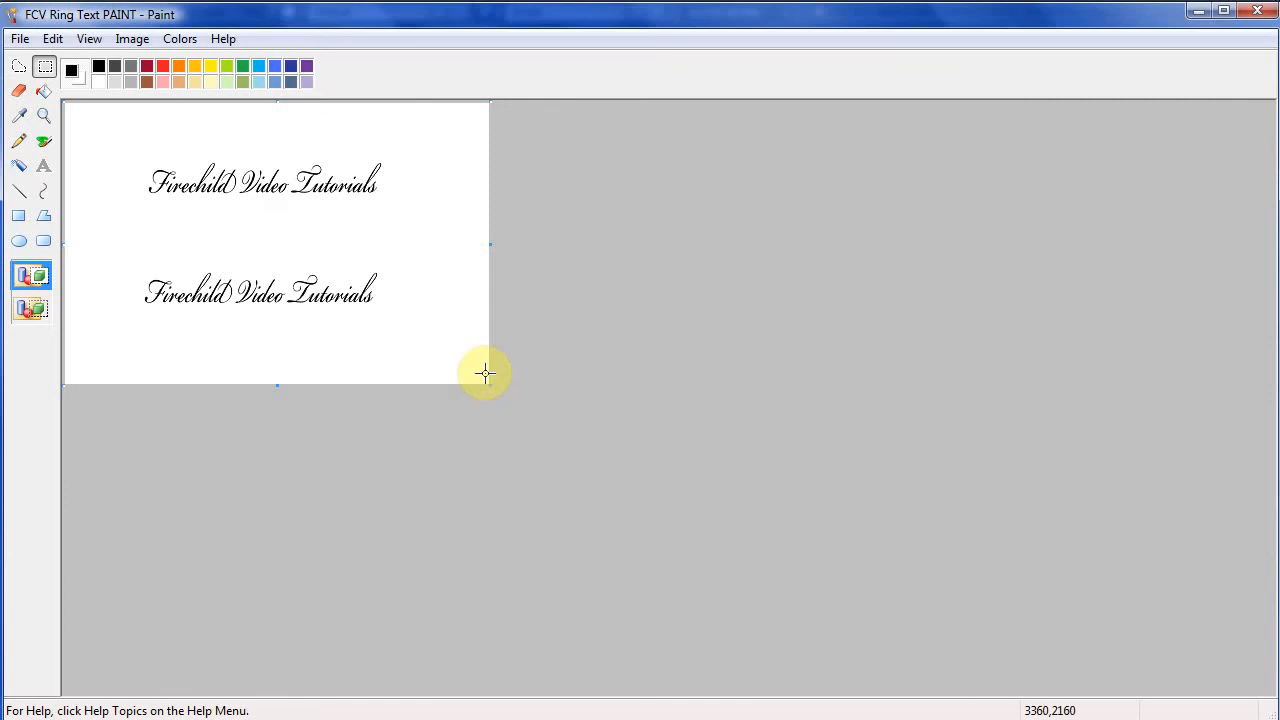
drag(491, 387, 792, 578)
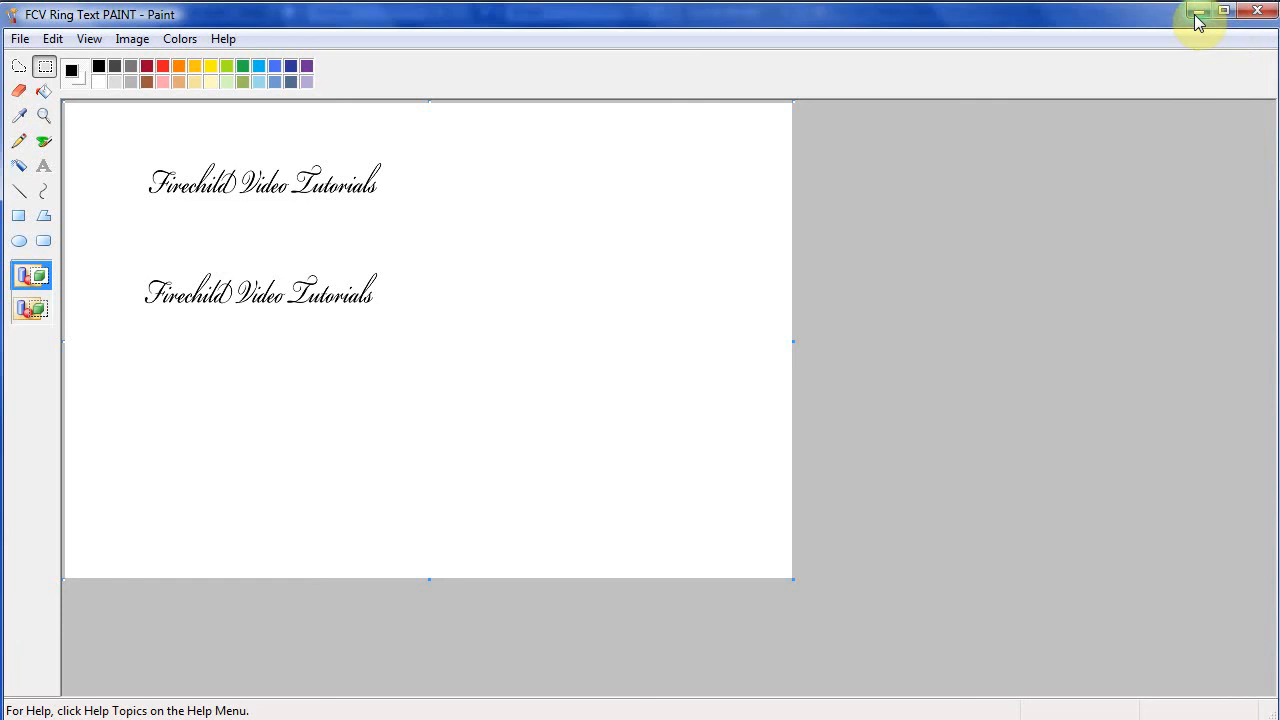
click(1199, 22)
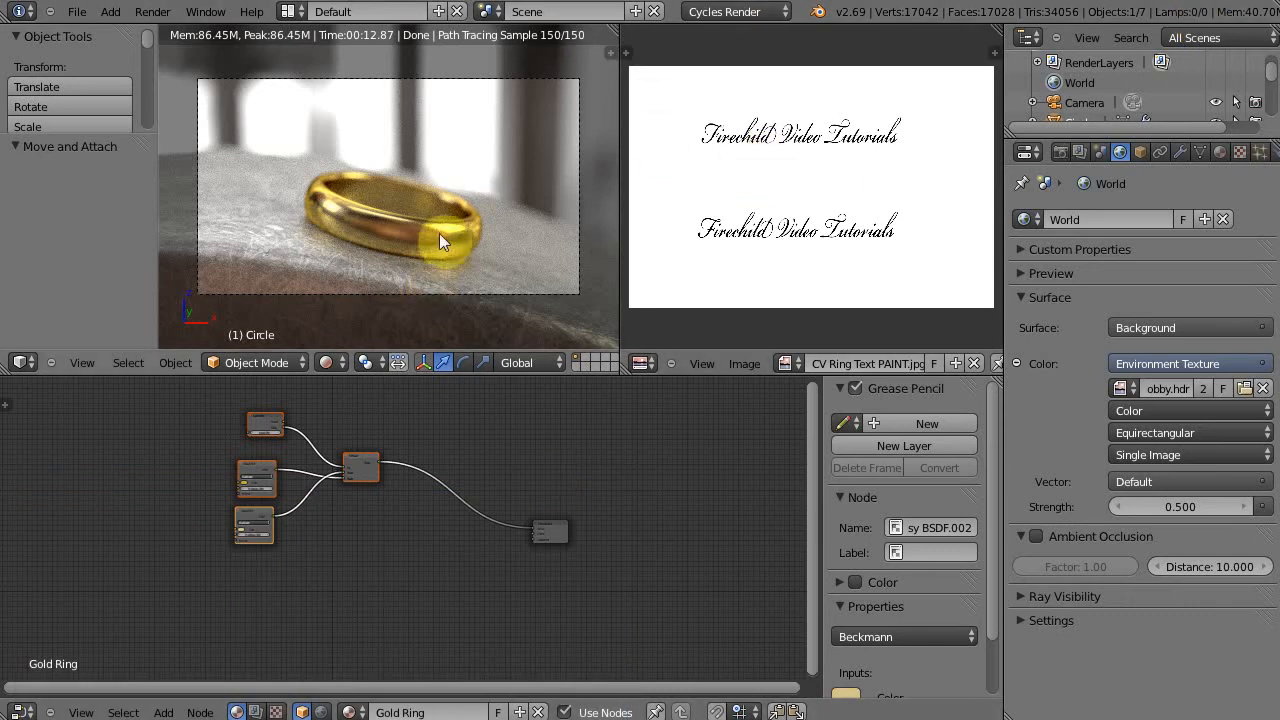
Enter Edit Mode on the ring, clear the selection and display the mesh in solid shading
key(z)
middle_drag(513, 230, 449, 245)
scroll(459, 243, up, 8)
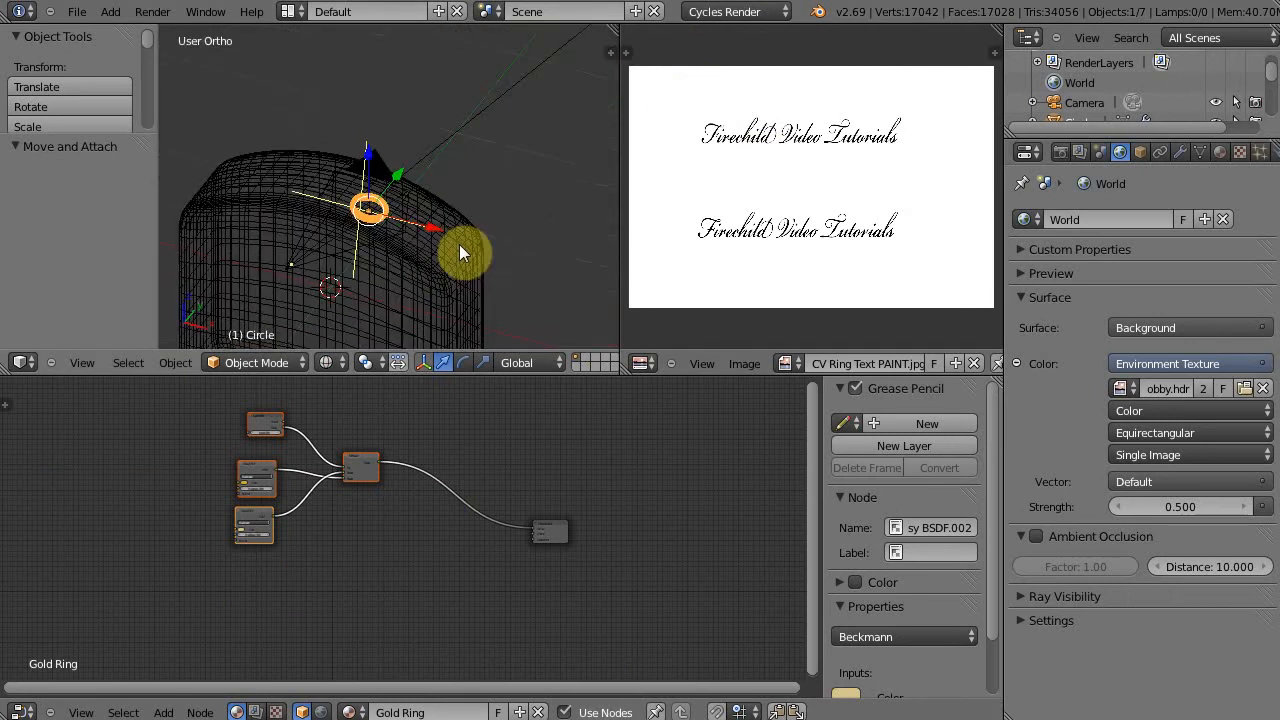
key(Tab)
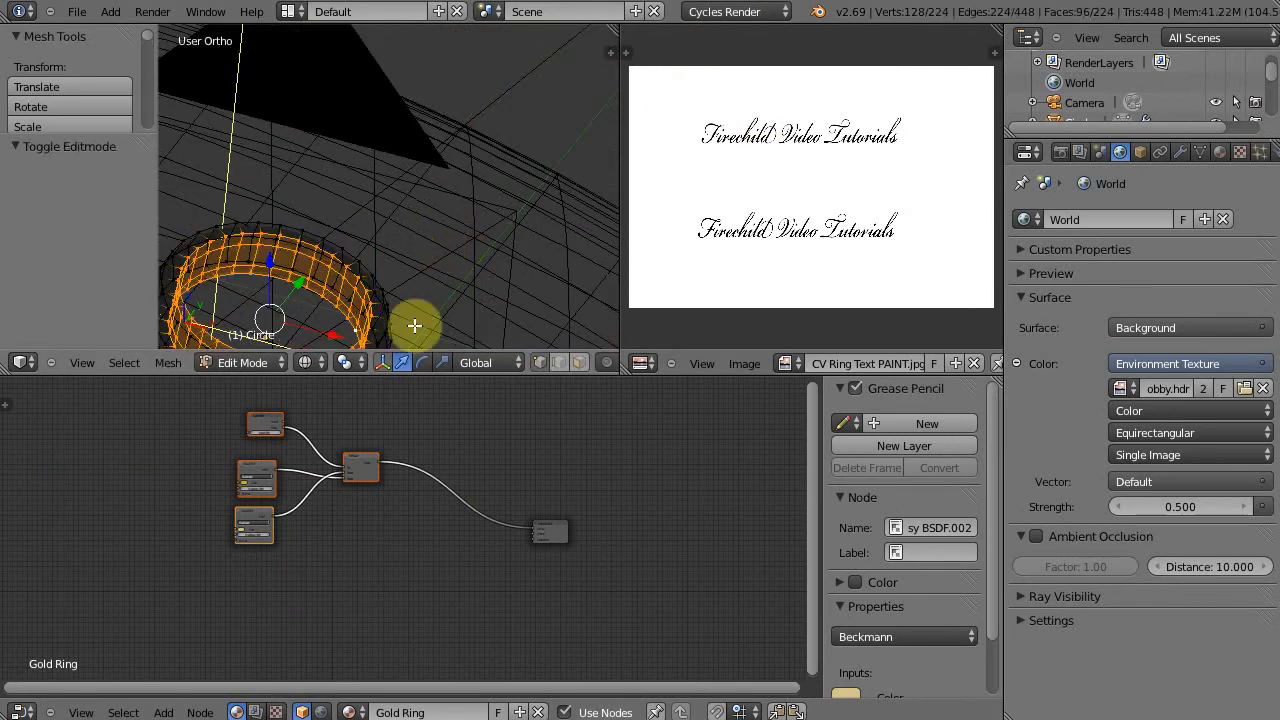
key(a)
key(z)
shift+middle_drag(417, 319, 610, 192)
scroll(432, 207, up, 4)
scroll(474, 196, down, 2)
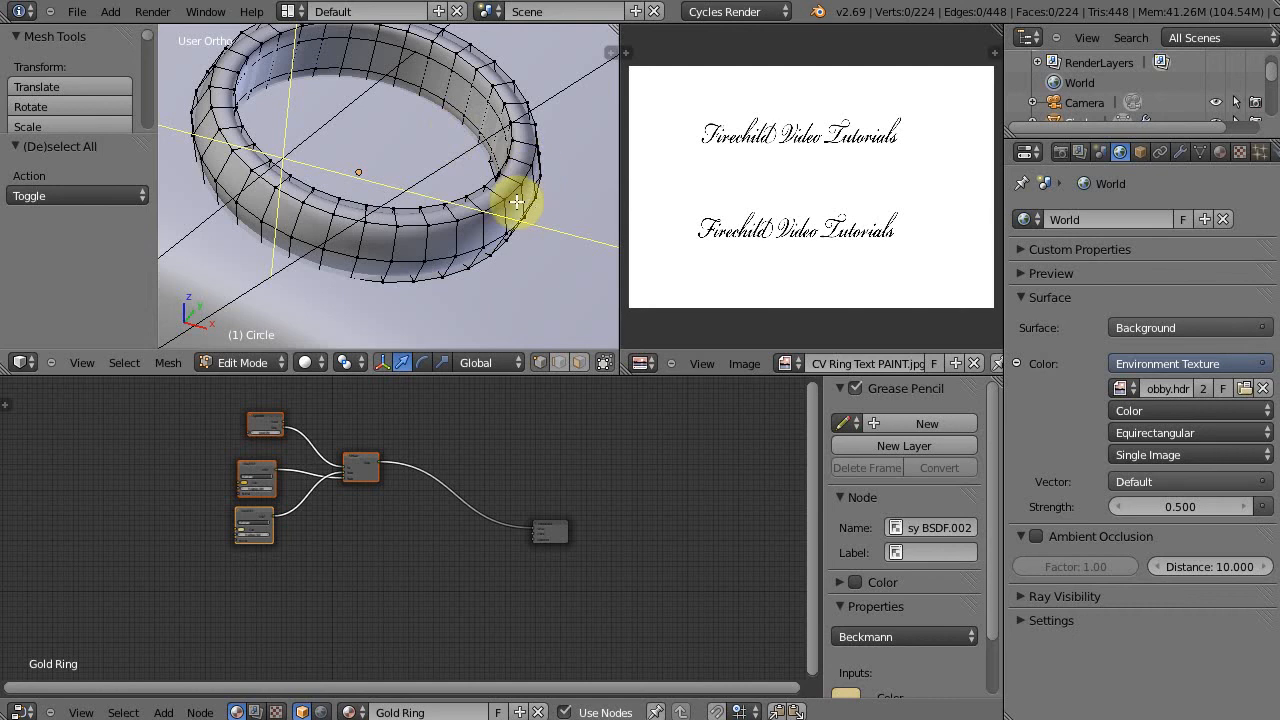
middle_drag(517, 202, 280, 434)
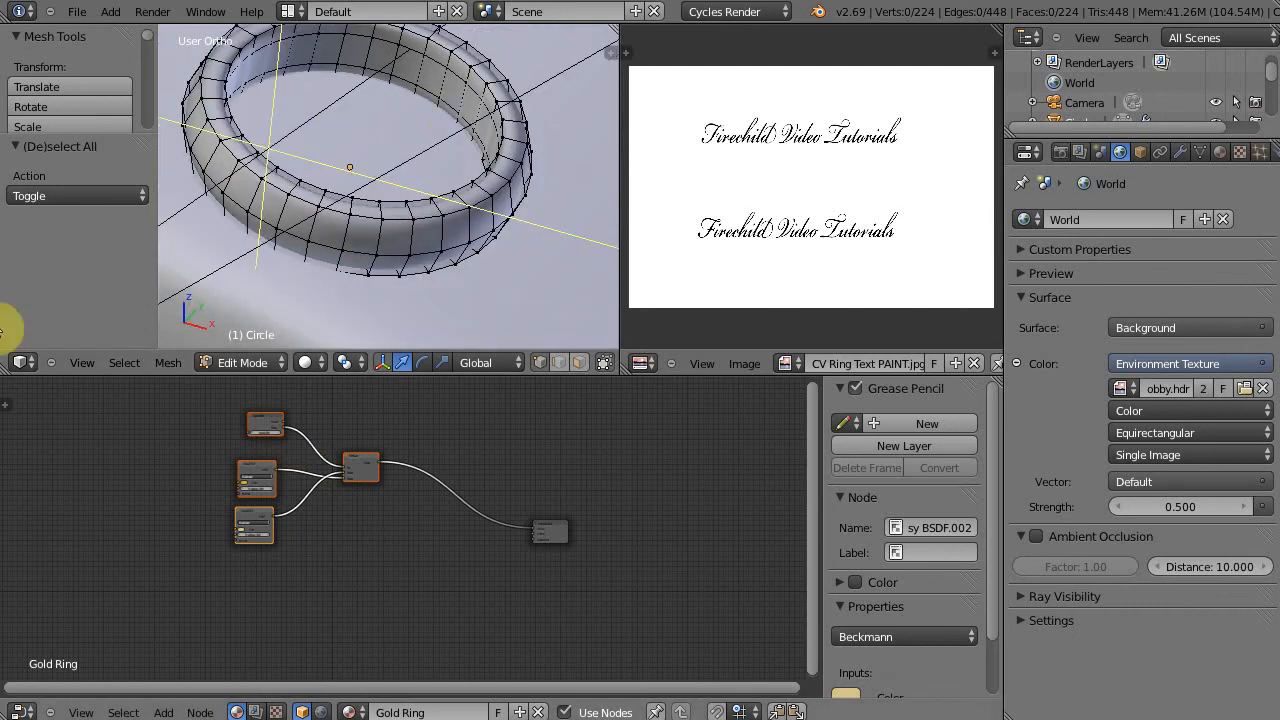
Mark the crosswise edge loop over the ring band near the positive X side as a seam
alt+right_click(512, 196)
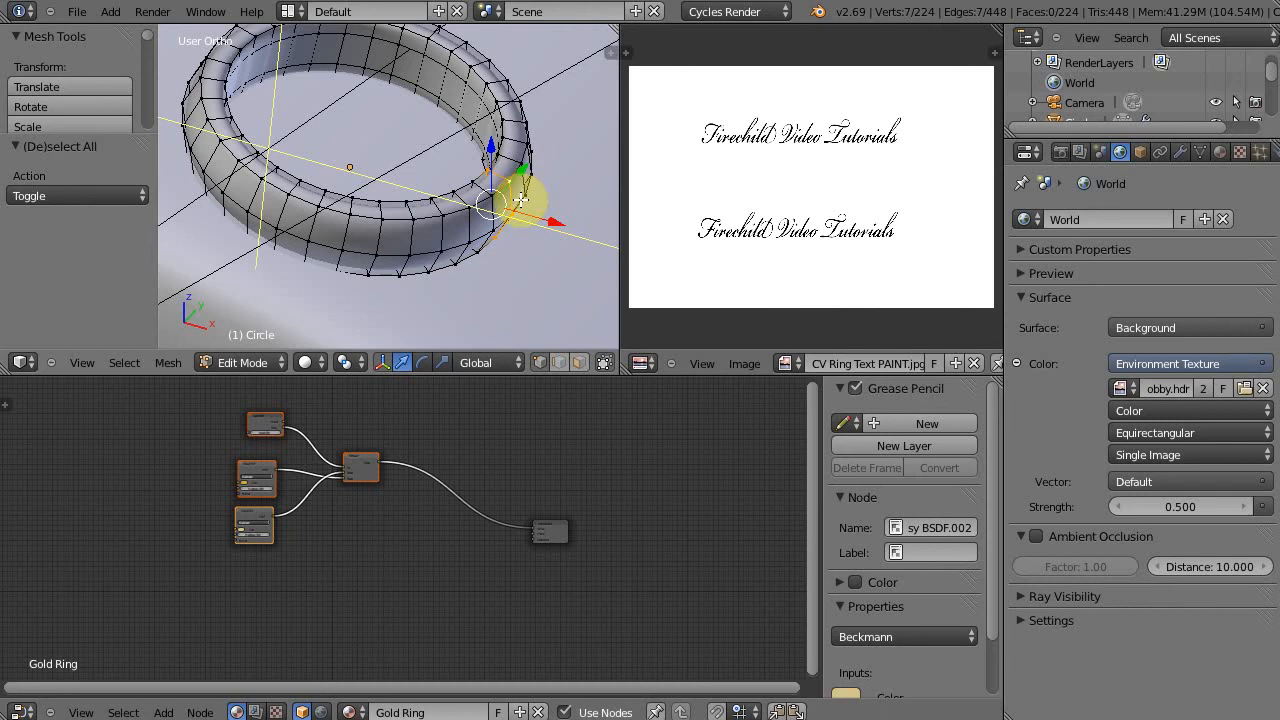
key(ctrl+e)
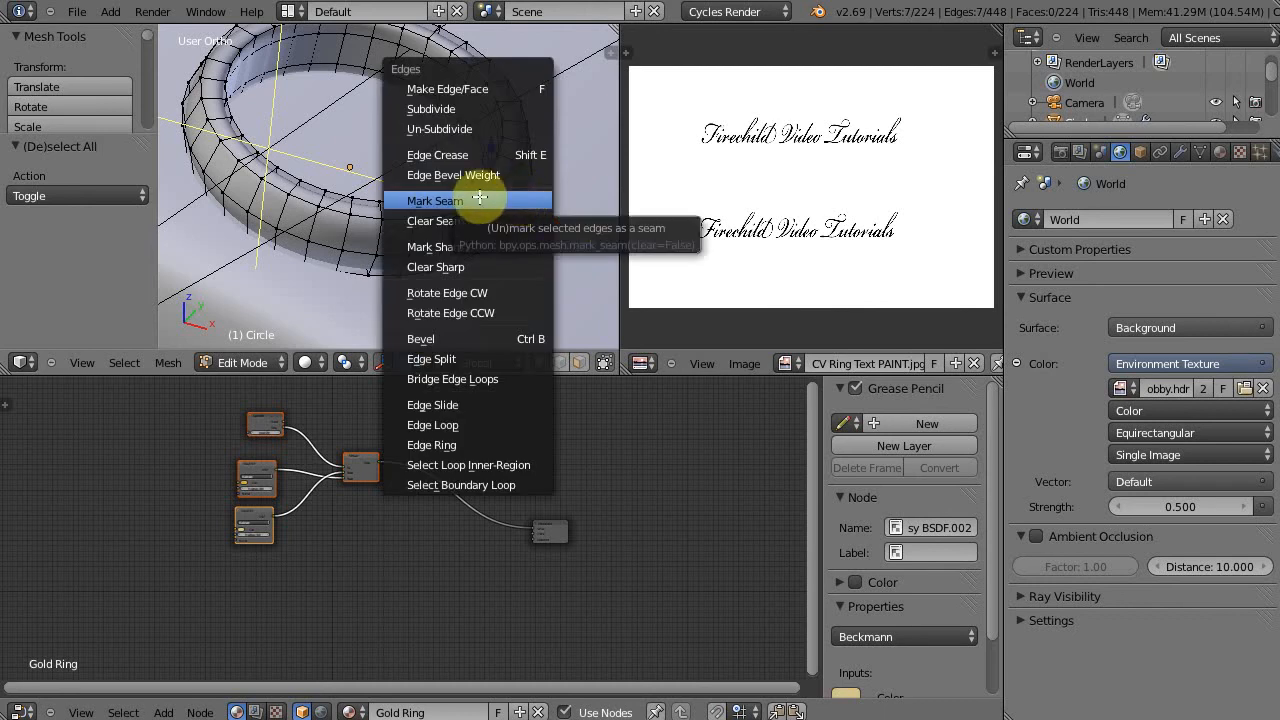
click(485, 199)
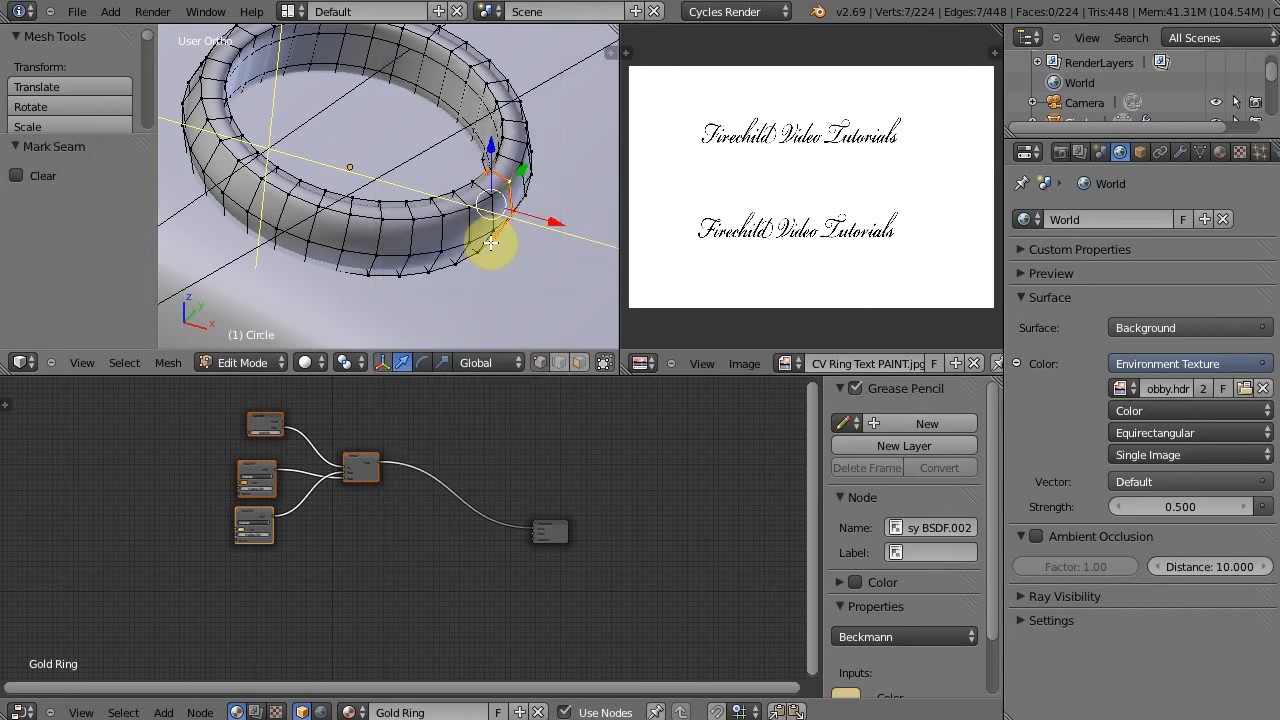
Switch to face selection, select the two face loops around the ring's outer surface and unwrap them
key(ctrl+Tab)
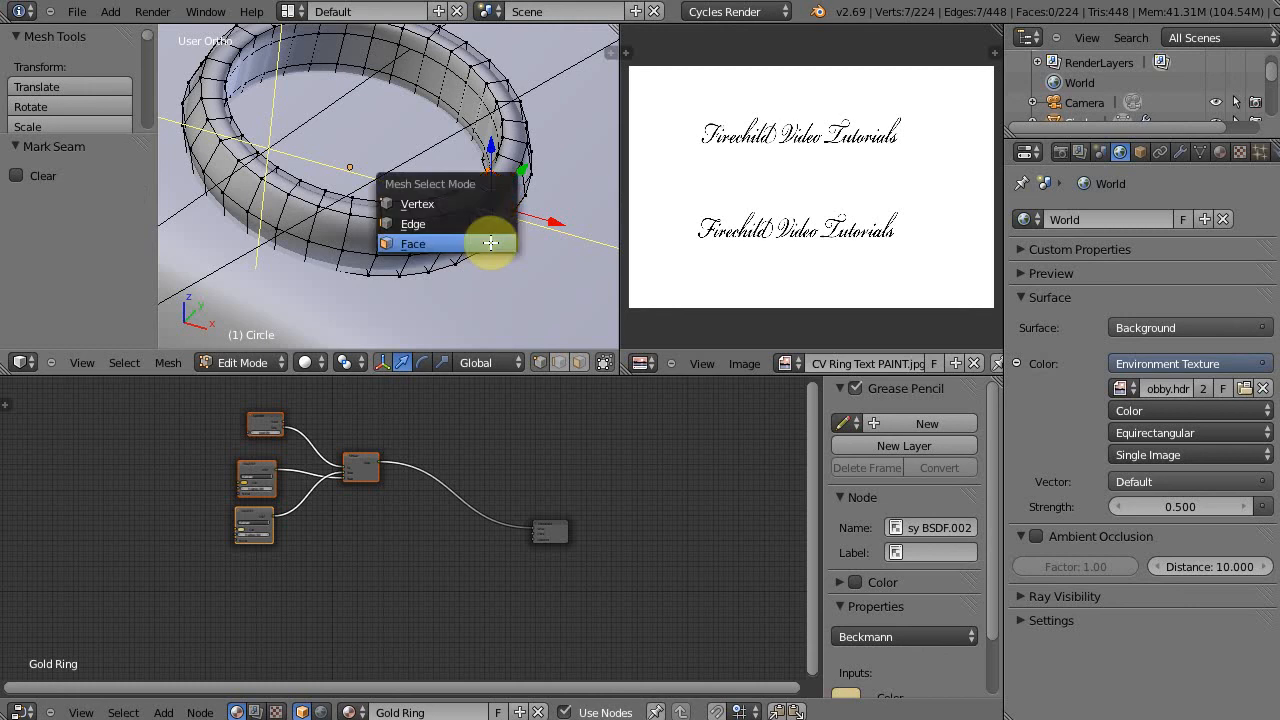
click(428, 242)
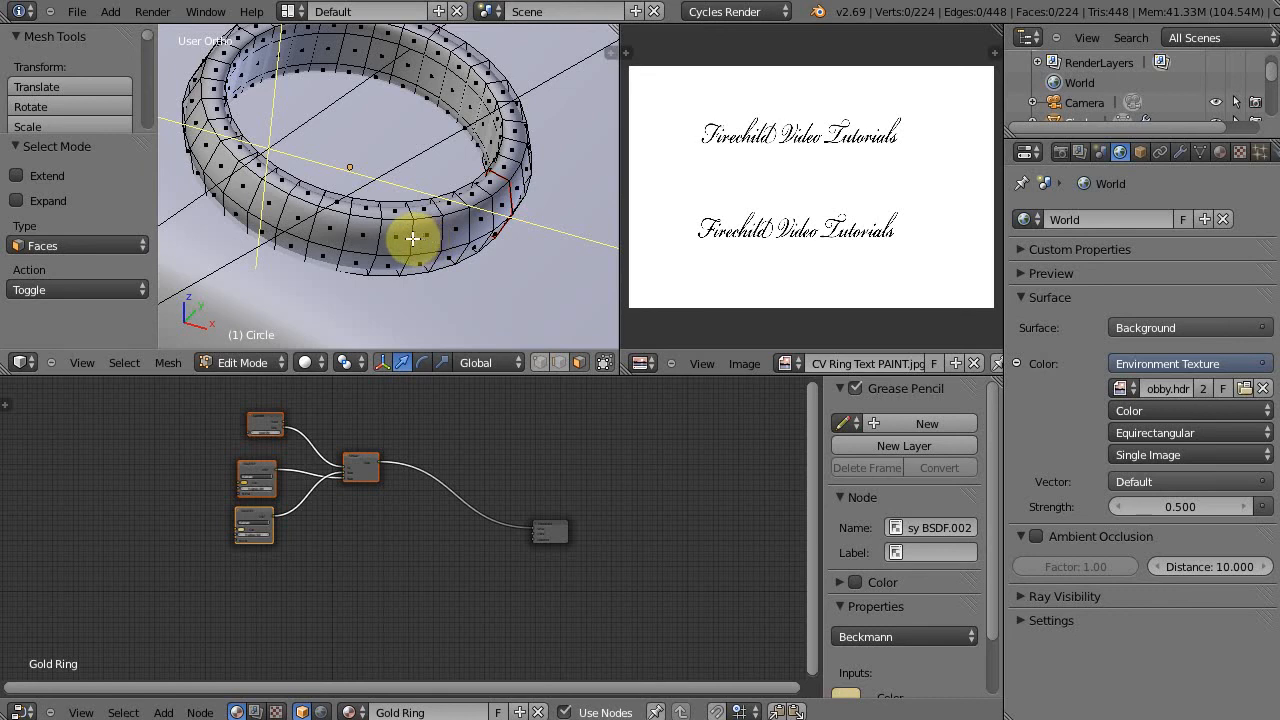
alt+right_click(414, 238)
alt+shift+right_click(407, 266)
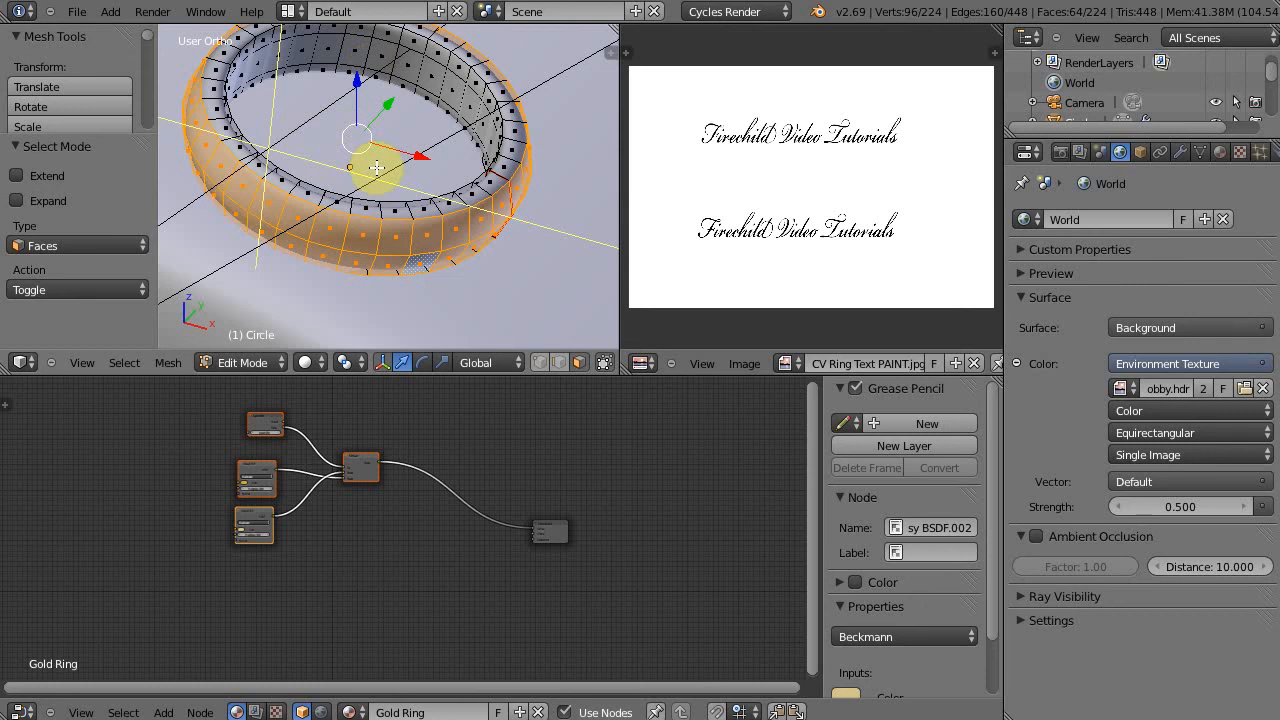
key(u)
click(418, 182)
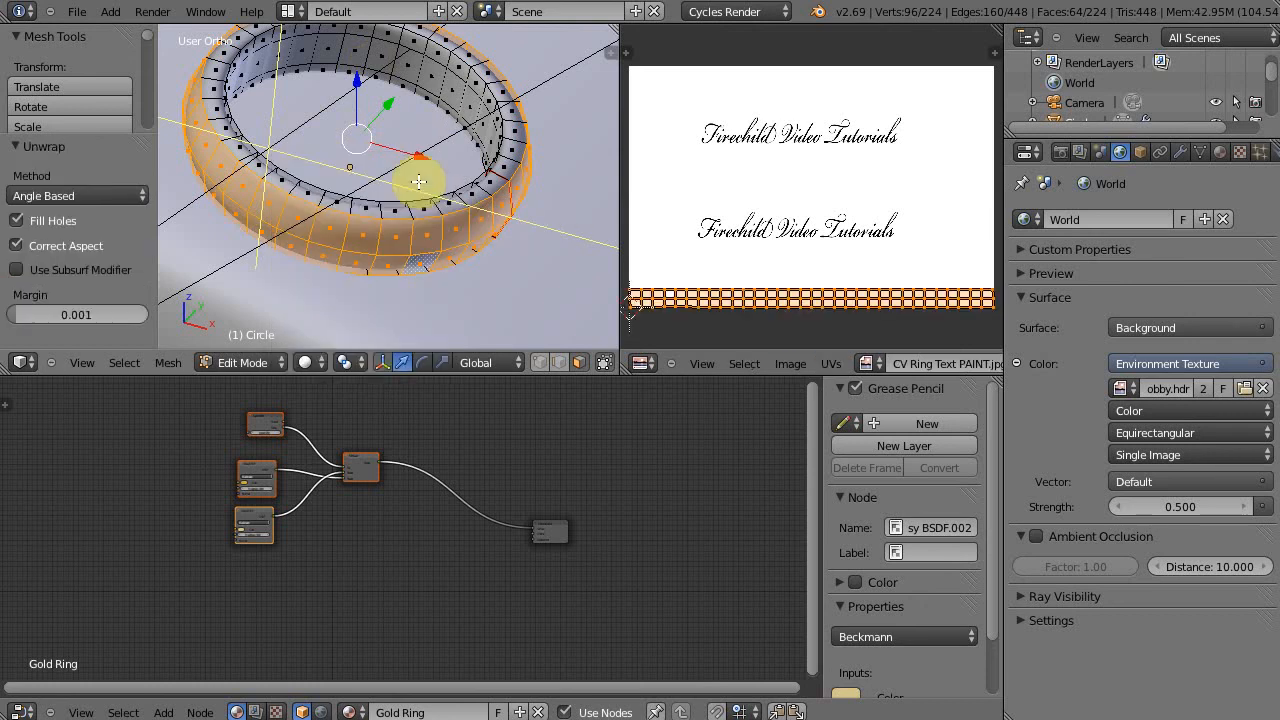
key(g)
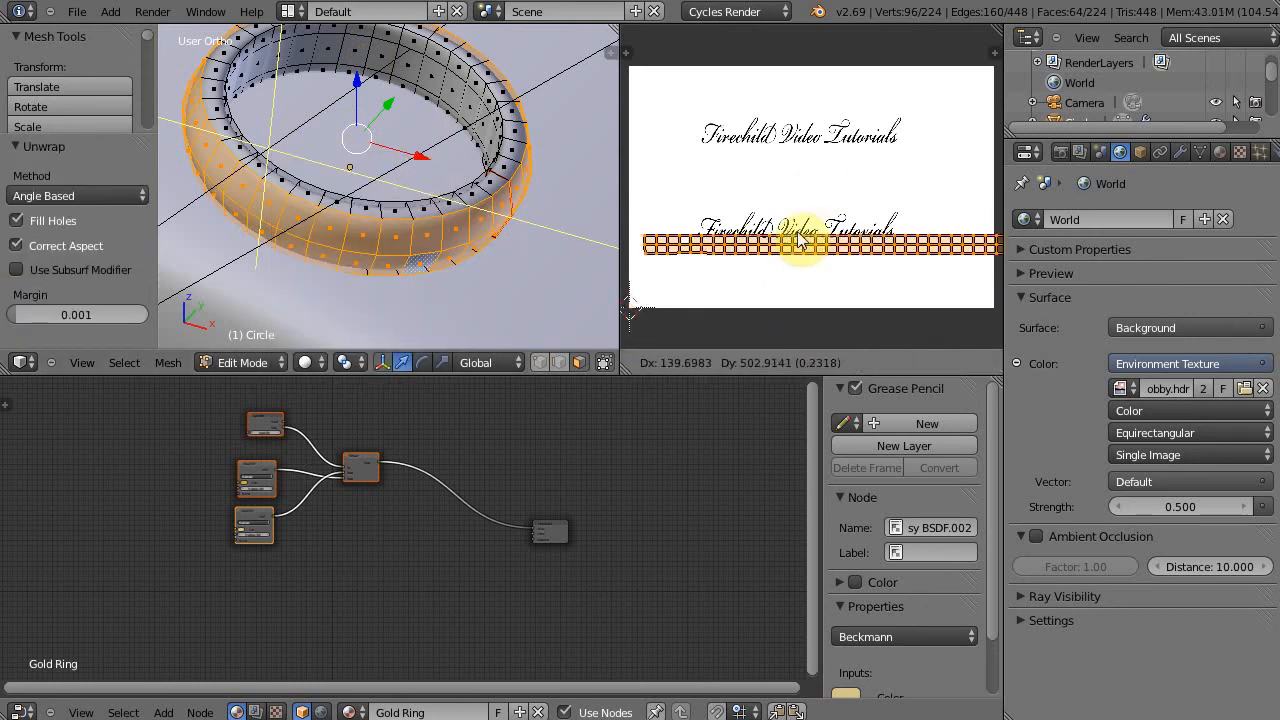
key(Escape)
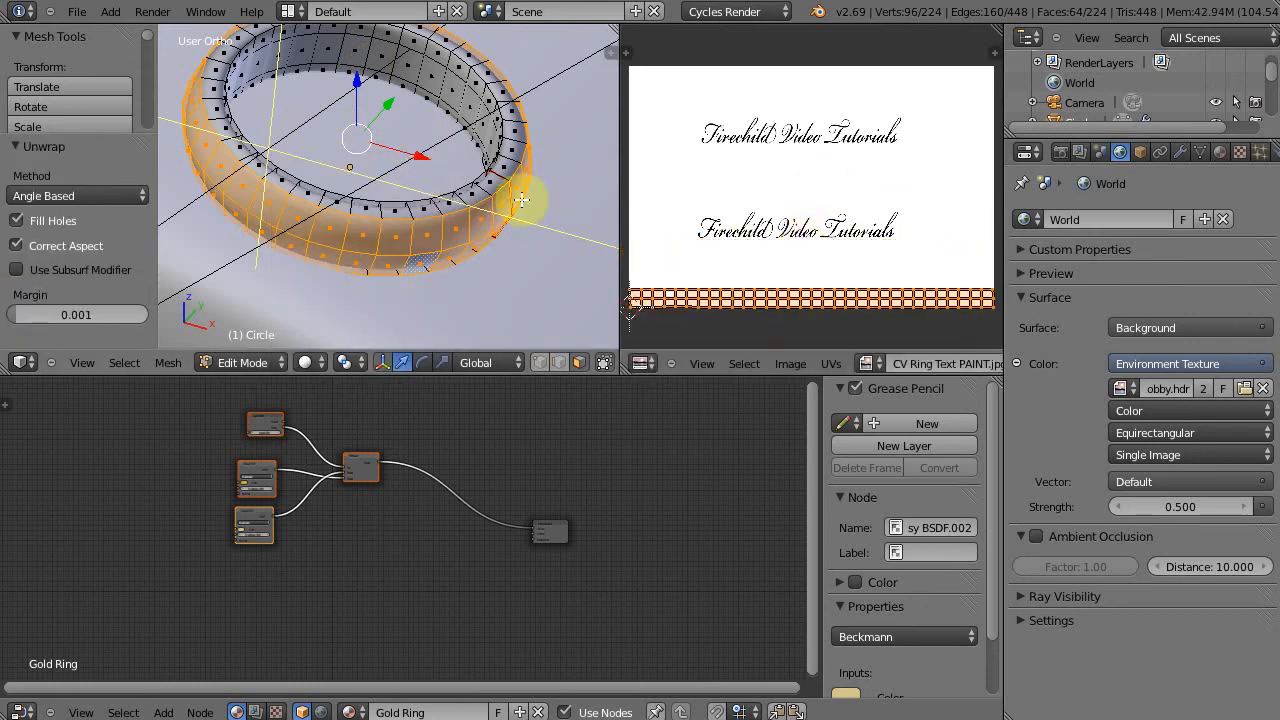
Select the three face loops around the ring's inner surface and unwrap them
right_click(443, 64)
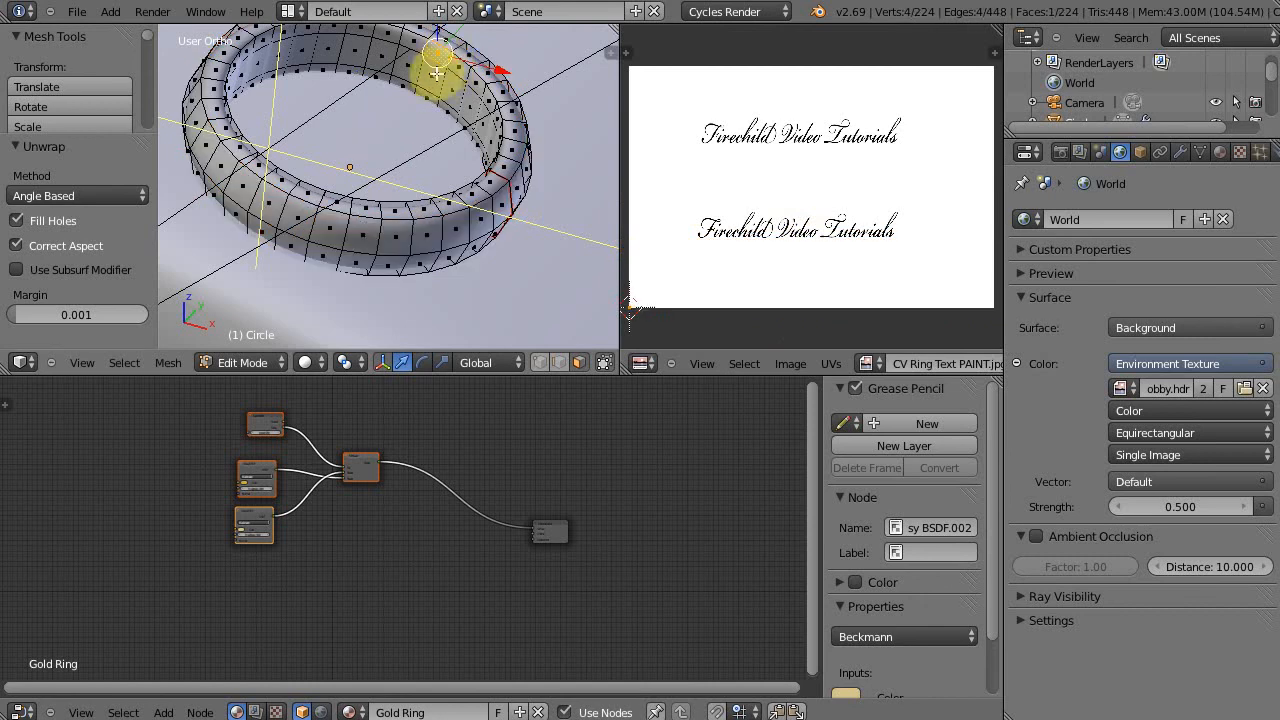
alt+right_click(445, 64)
alt+right_click(438, 100)
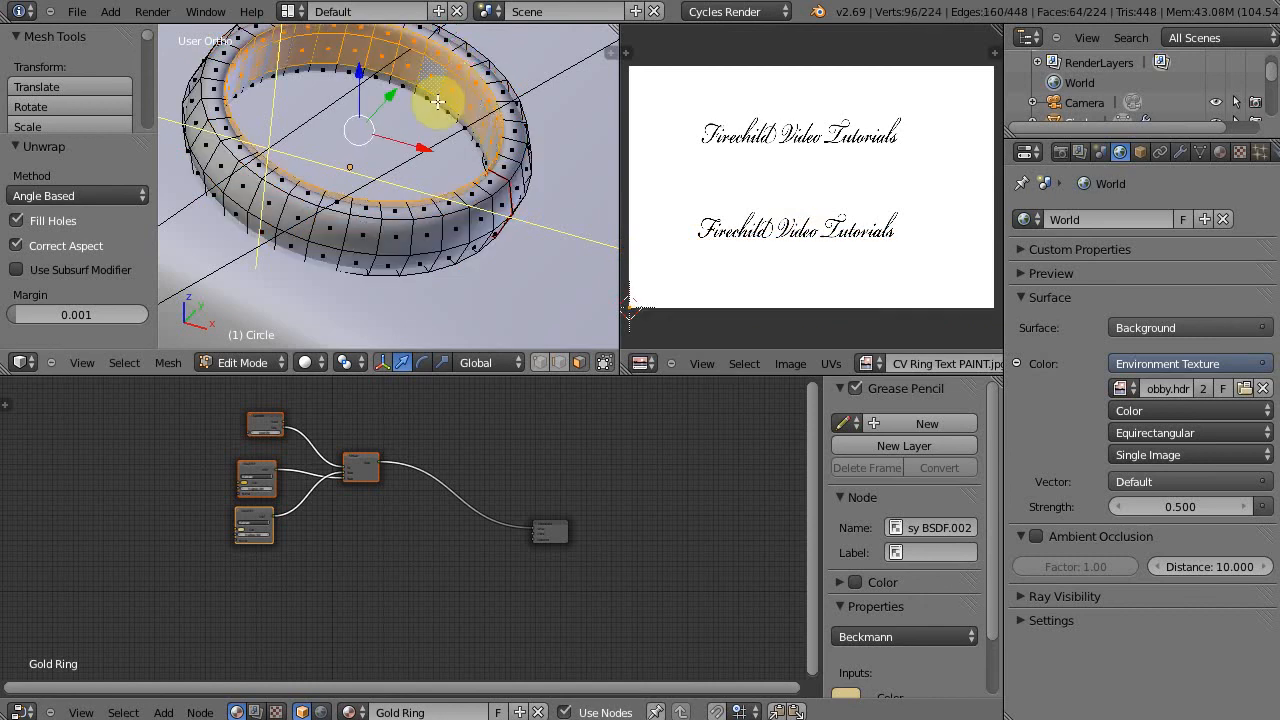
alt+shift+right_click(438, 103)
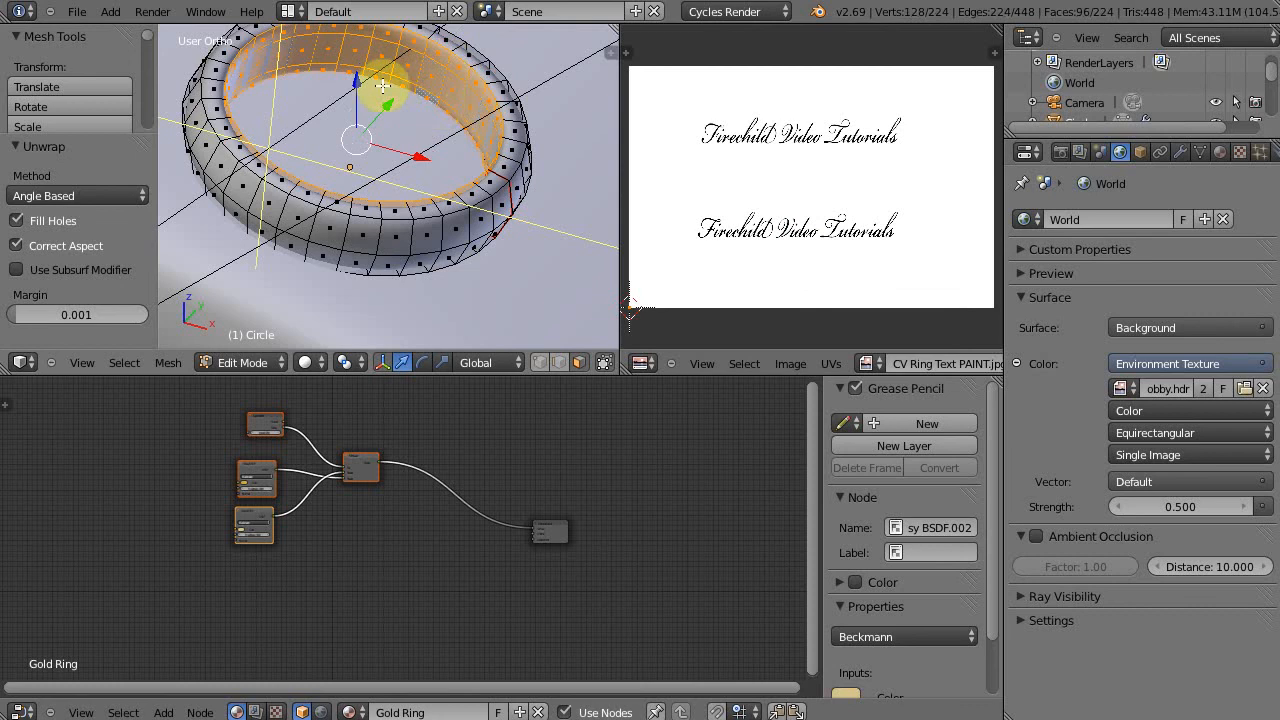
key(u)
click(467, 110)
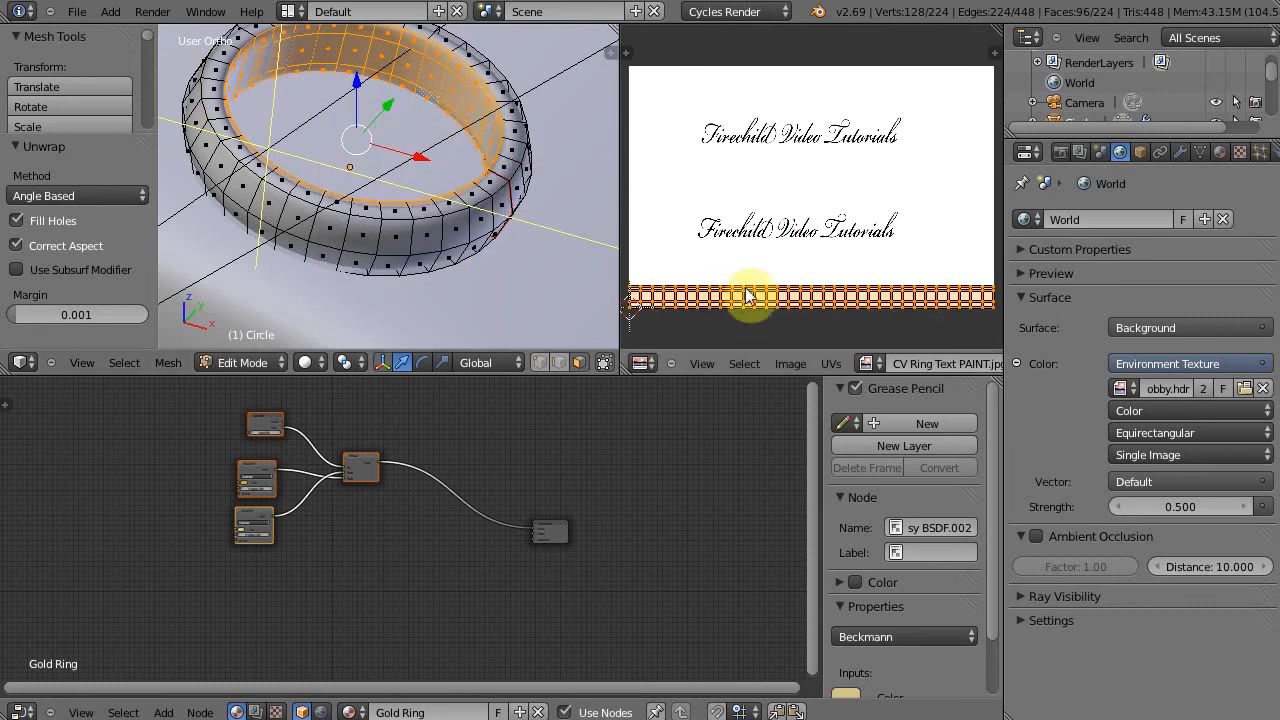
Move the inner-surface UV strip onto the upper text line and the outer-surface UV strip onto the lower text line
key(g)
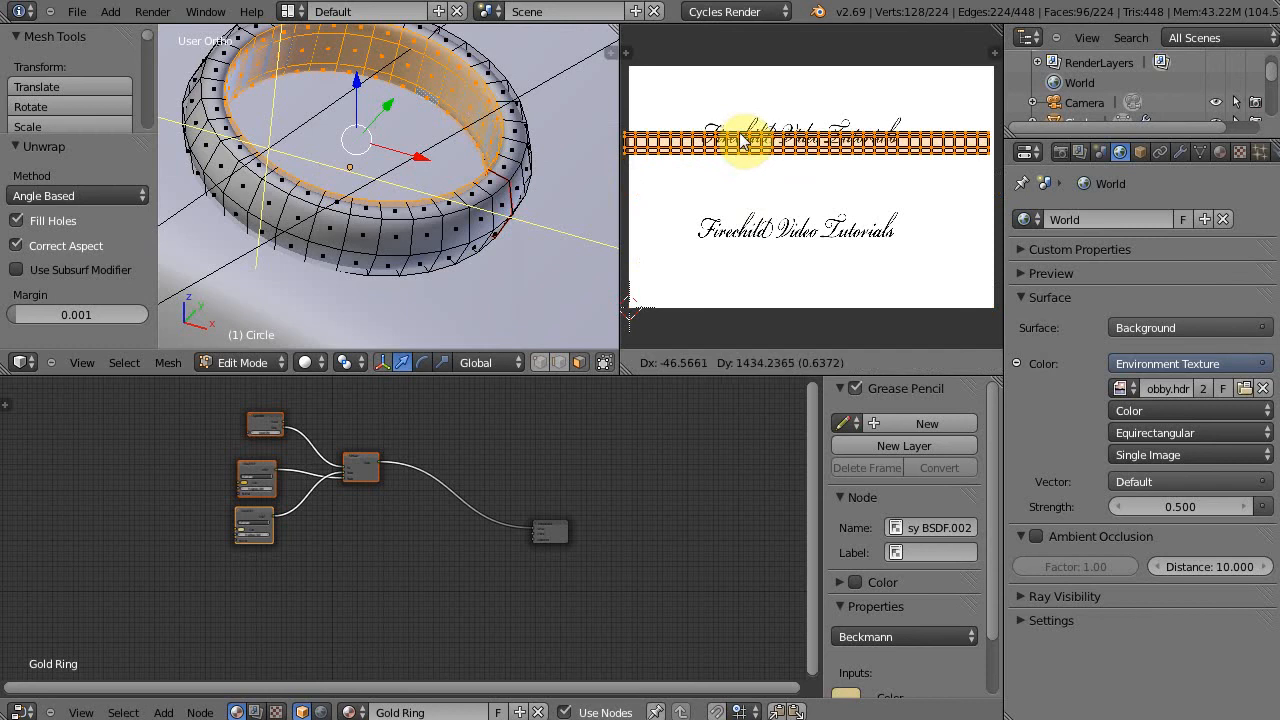
click(738, 136)
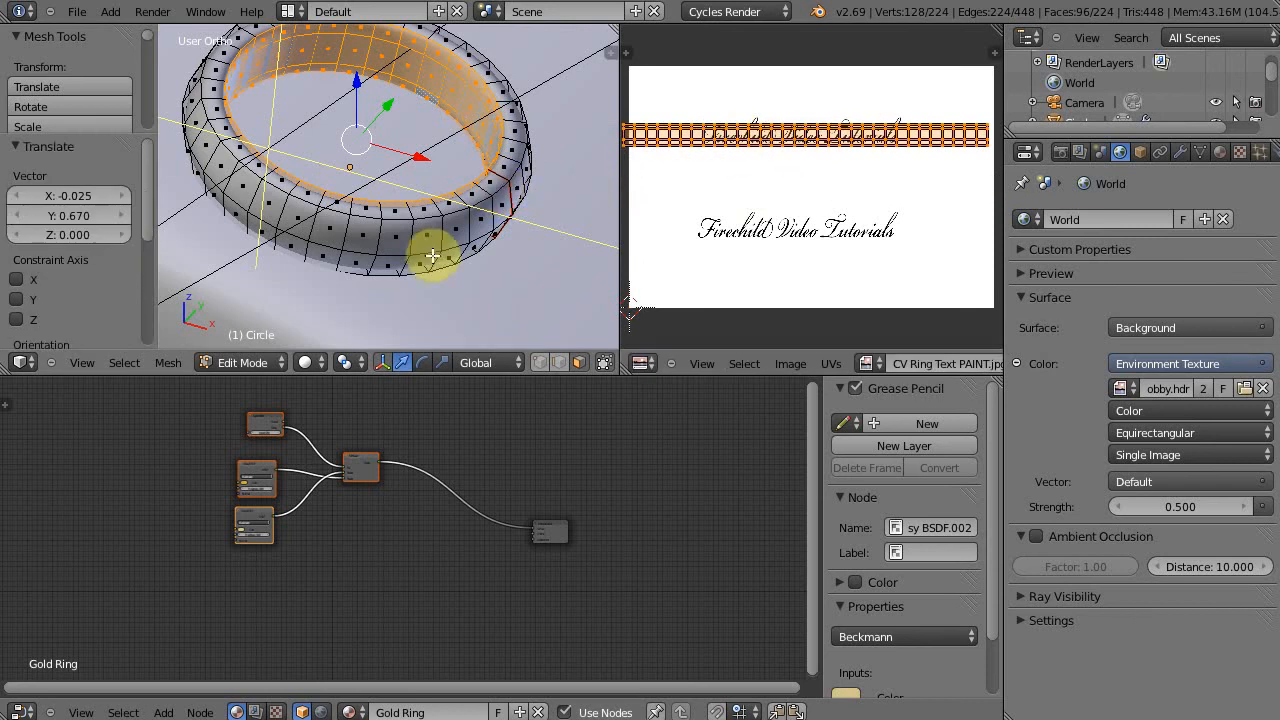
key(l)
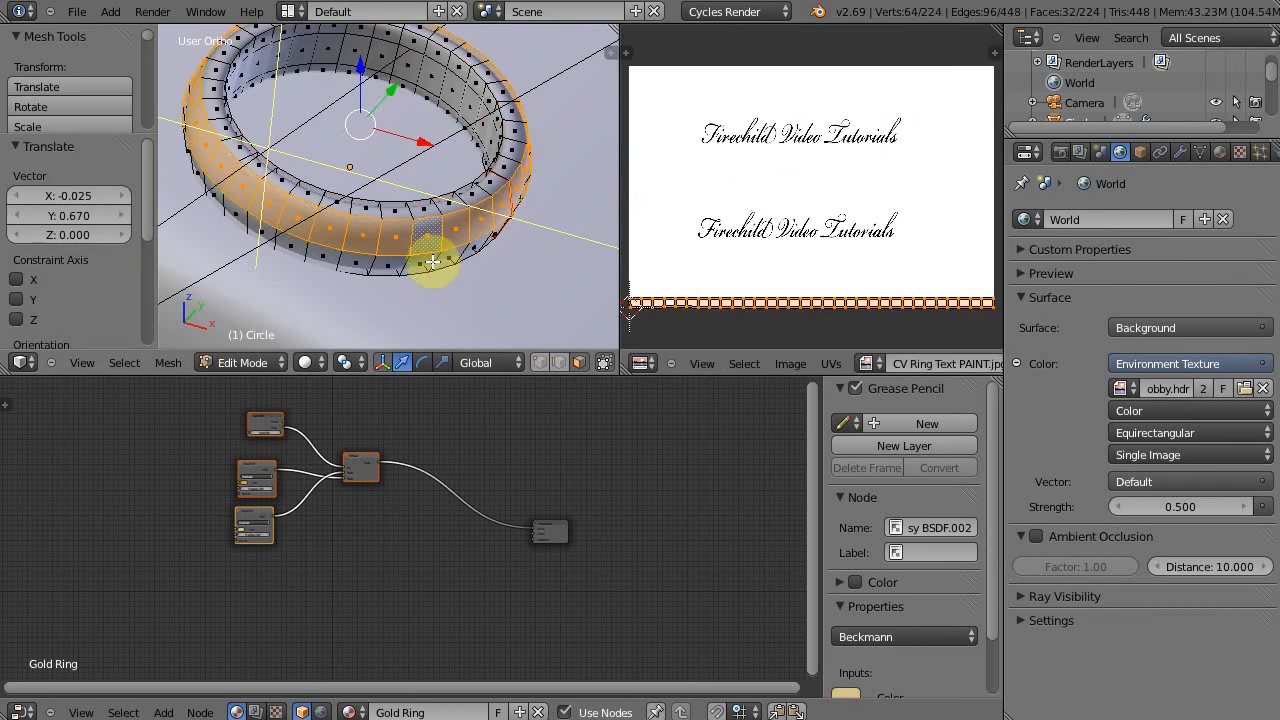
key(g)
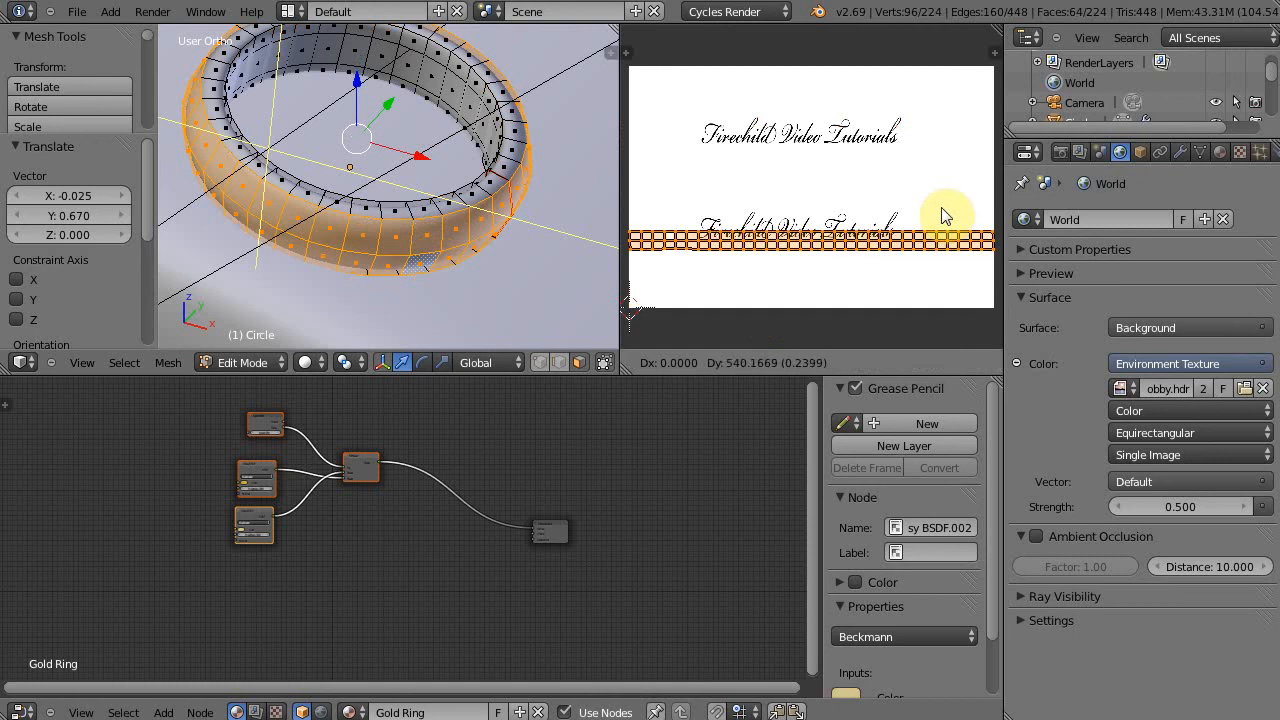
click(940, 215)
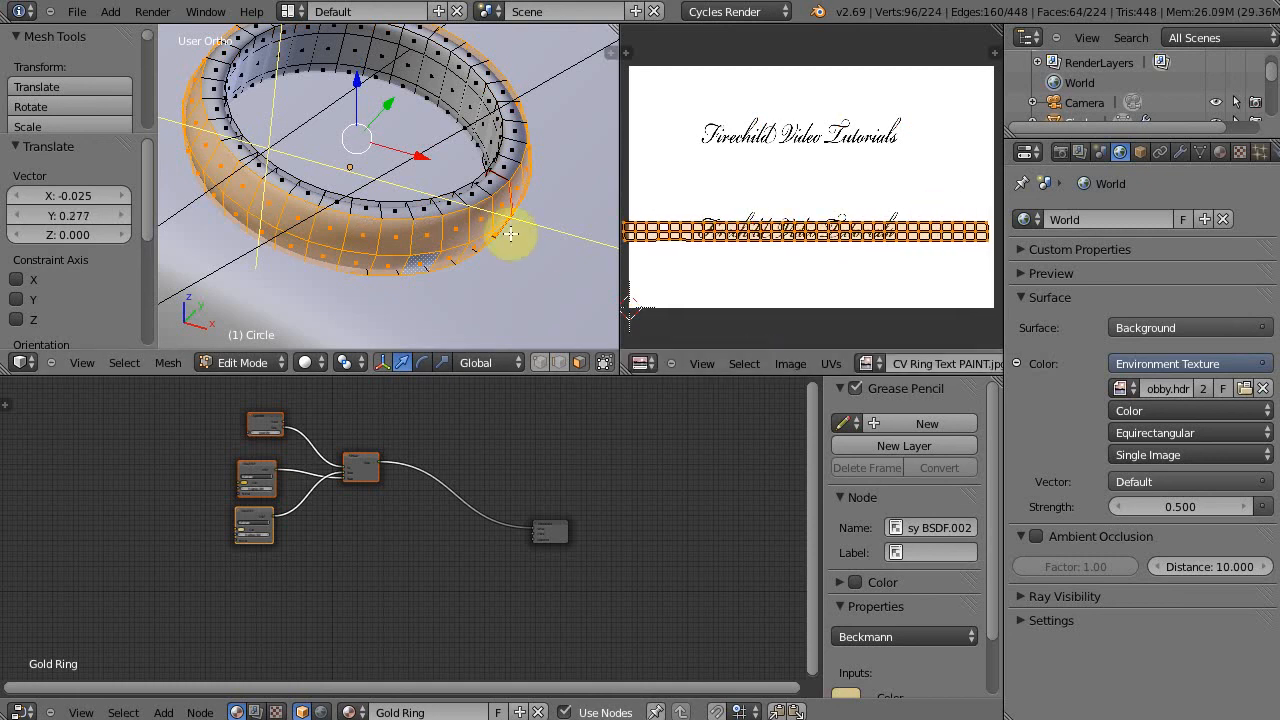
Select the whole mesh, scale the lower UV strip by about 1.94 and shift it about 0.025 up to enclose the lettering
key(a)
key(a)
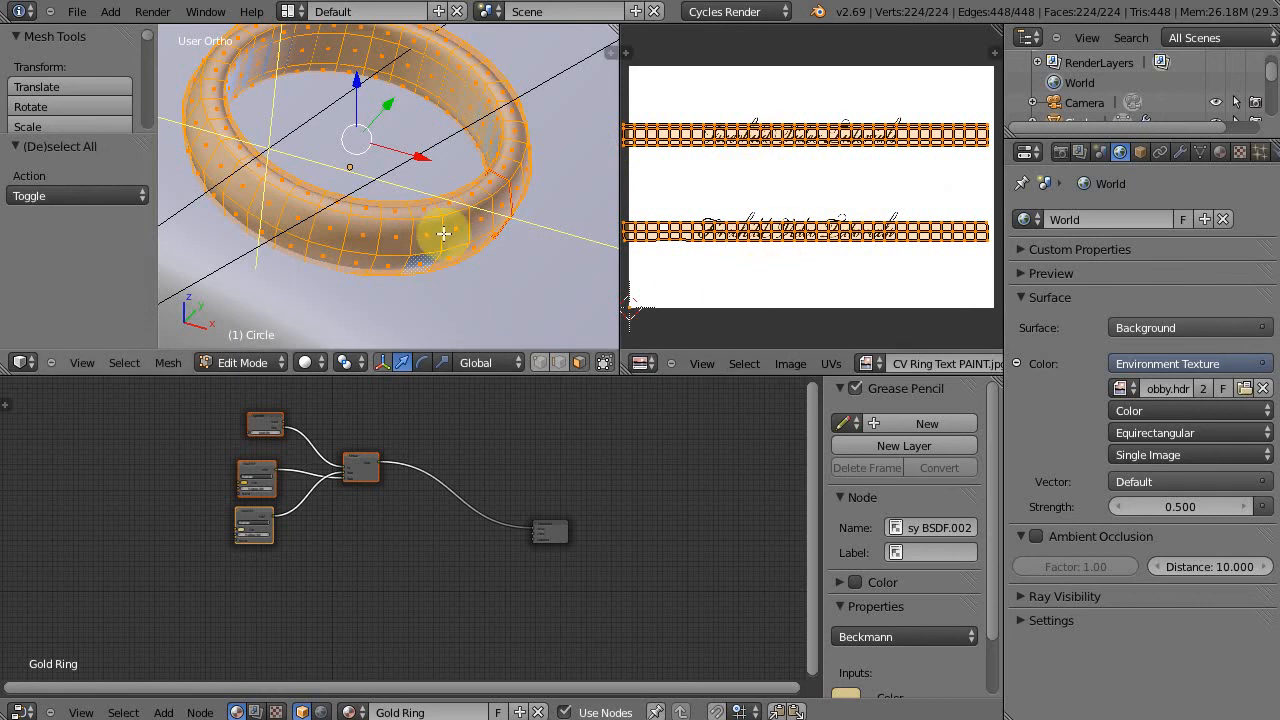
scroll(857, 262, up, 5)
scroll(866, 252, down, 4)
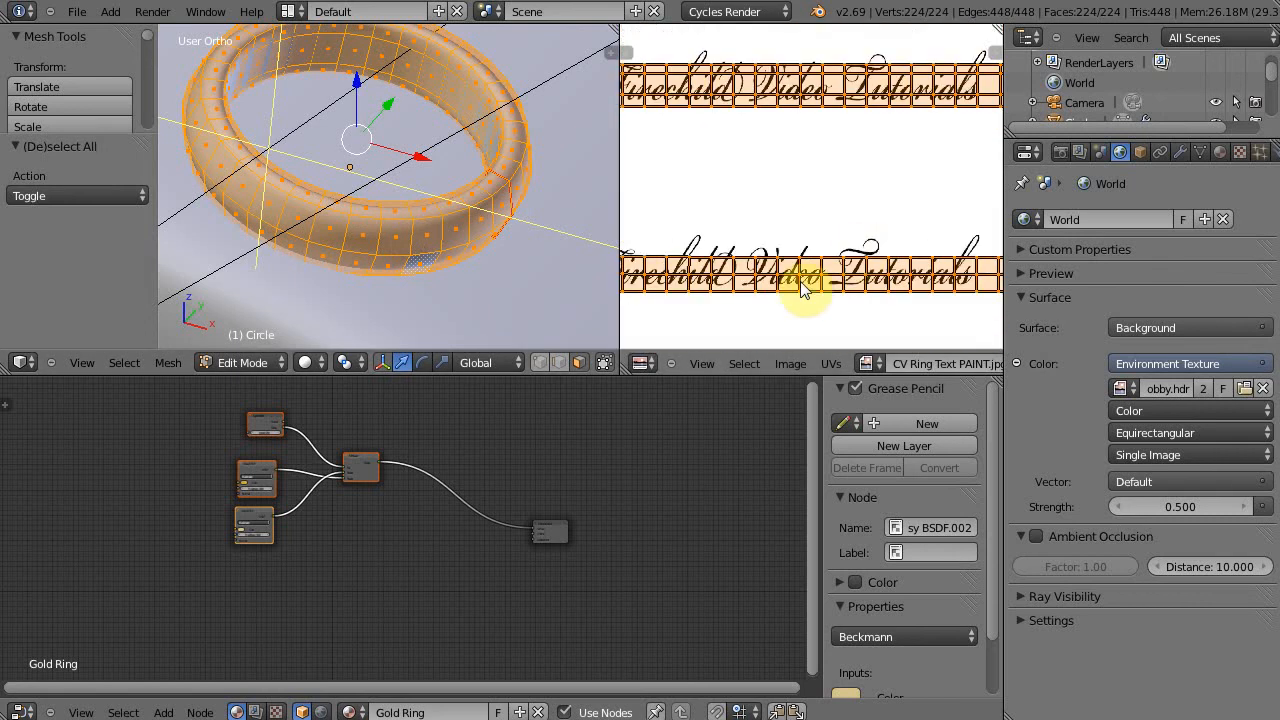
scroll(780, 283, down, 1)
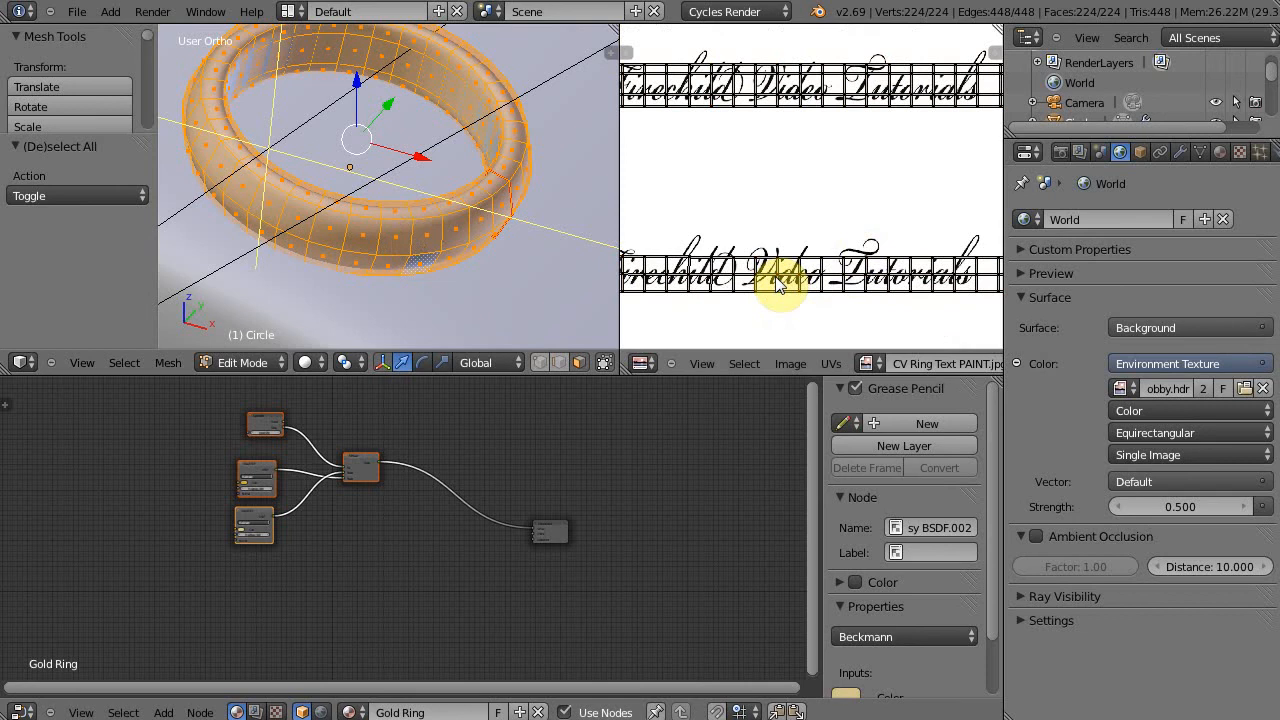
key(l)
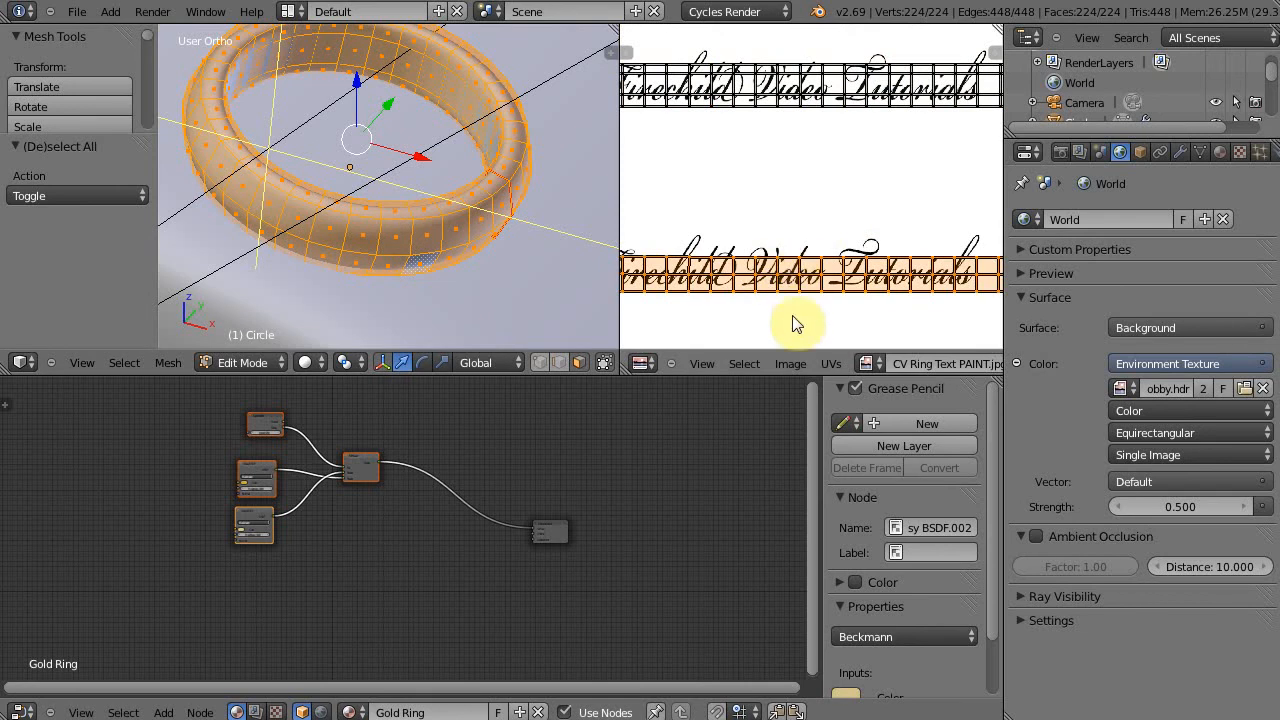
key(s)
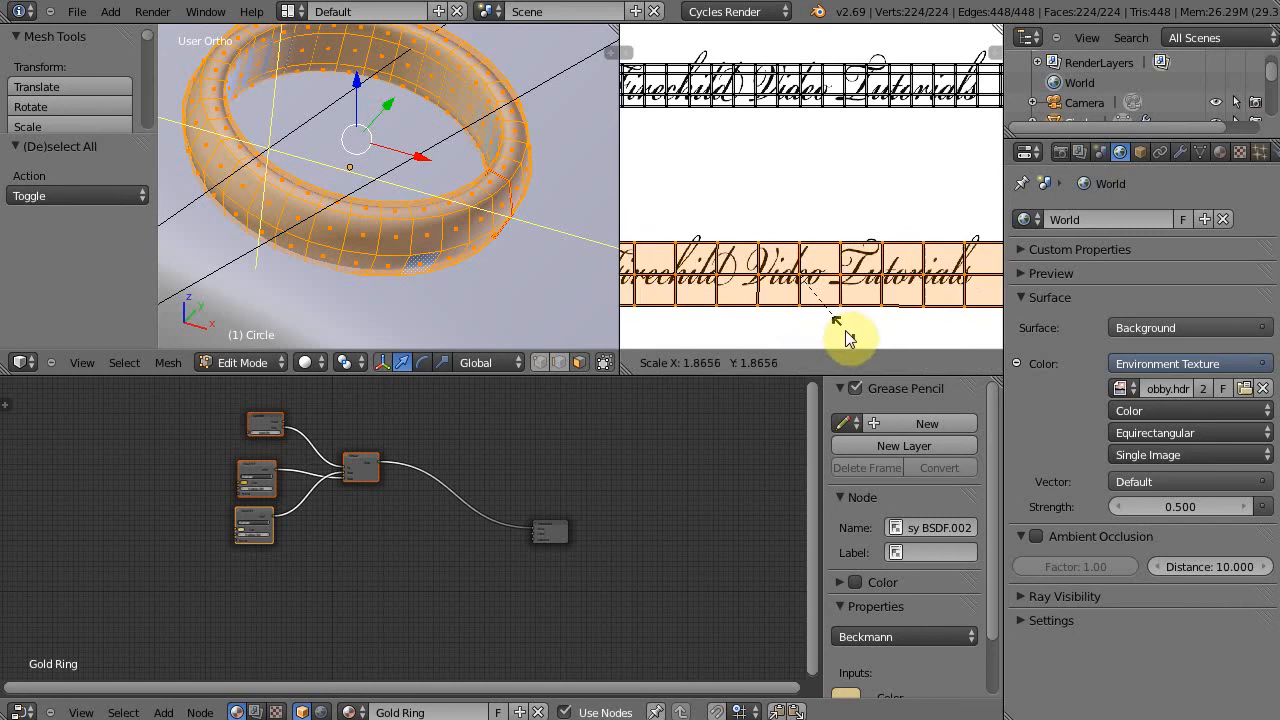
click(845, 337)
key(g)
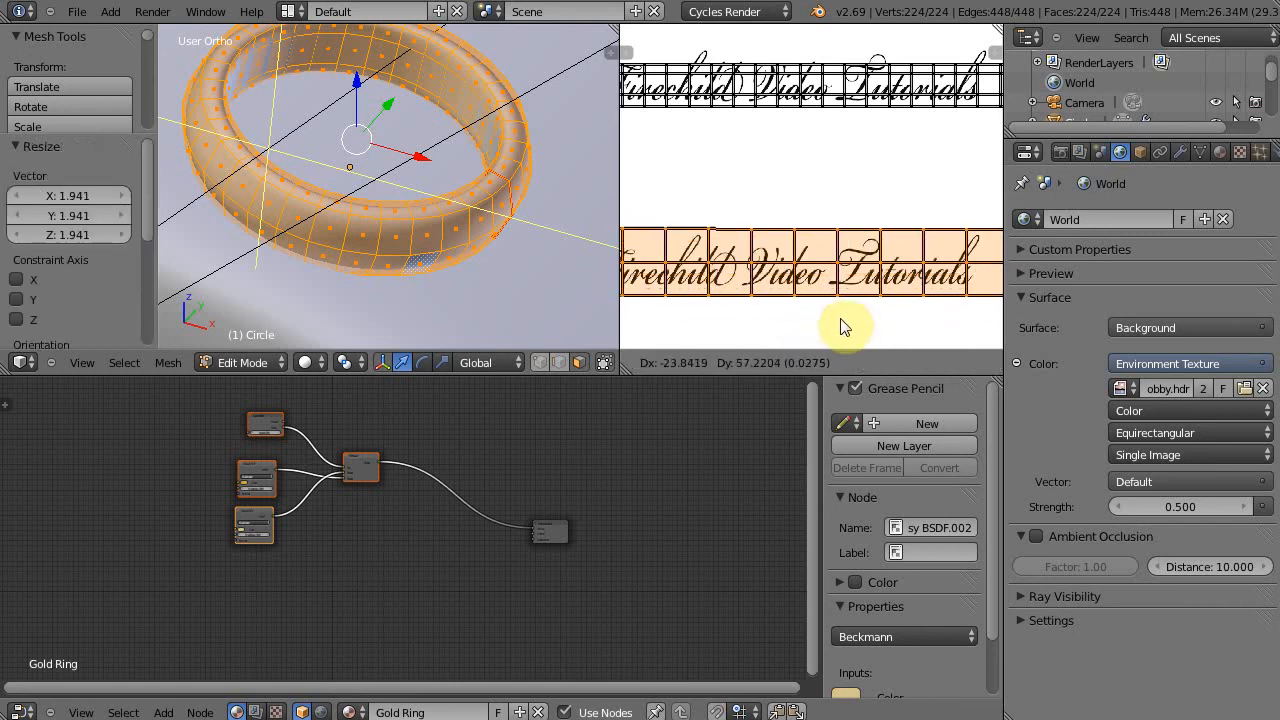
click(845, 327)
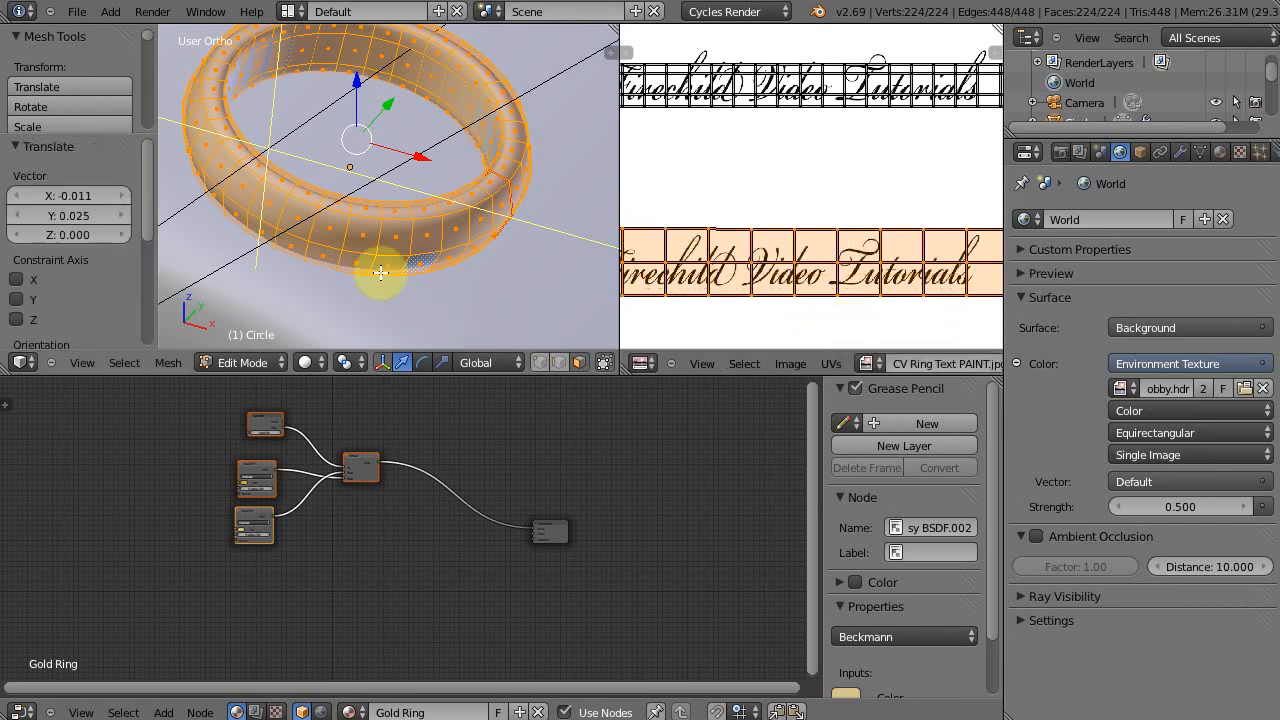
Look through the camera and switch the 3D viewport to rendered shading
key(KP_0)
click(306, 362)
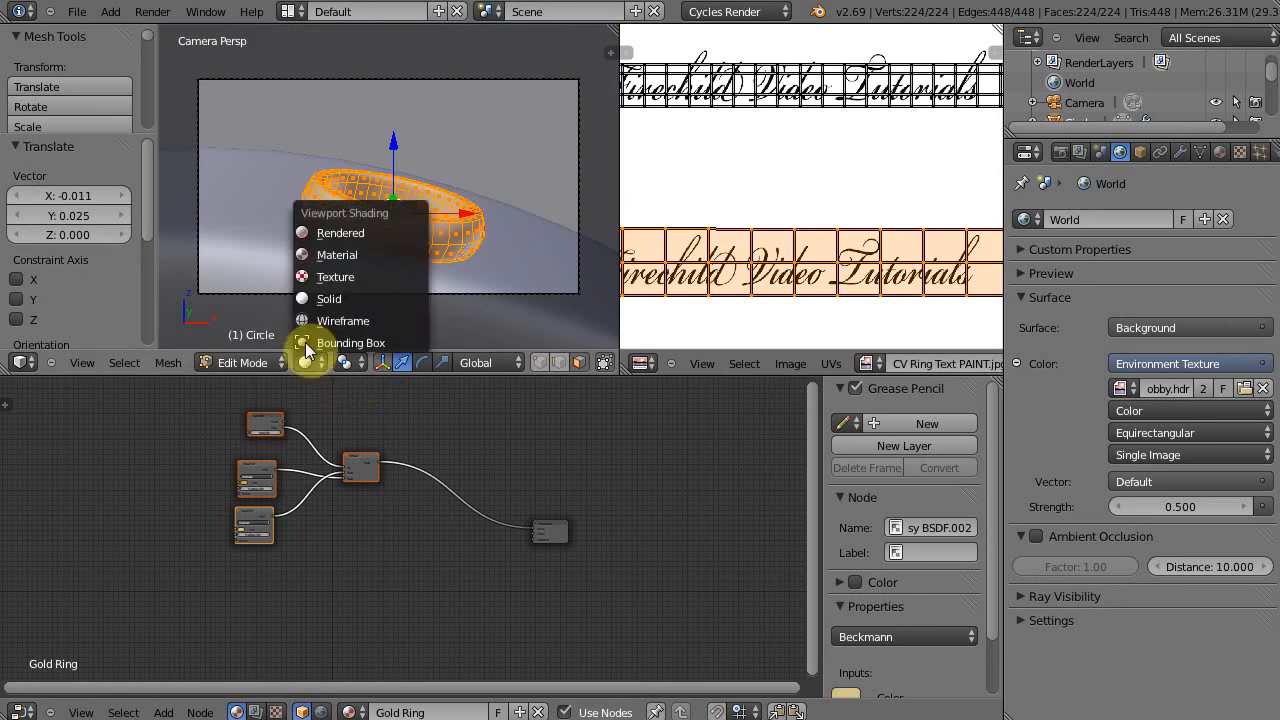
click(330, 231)
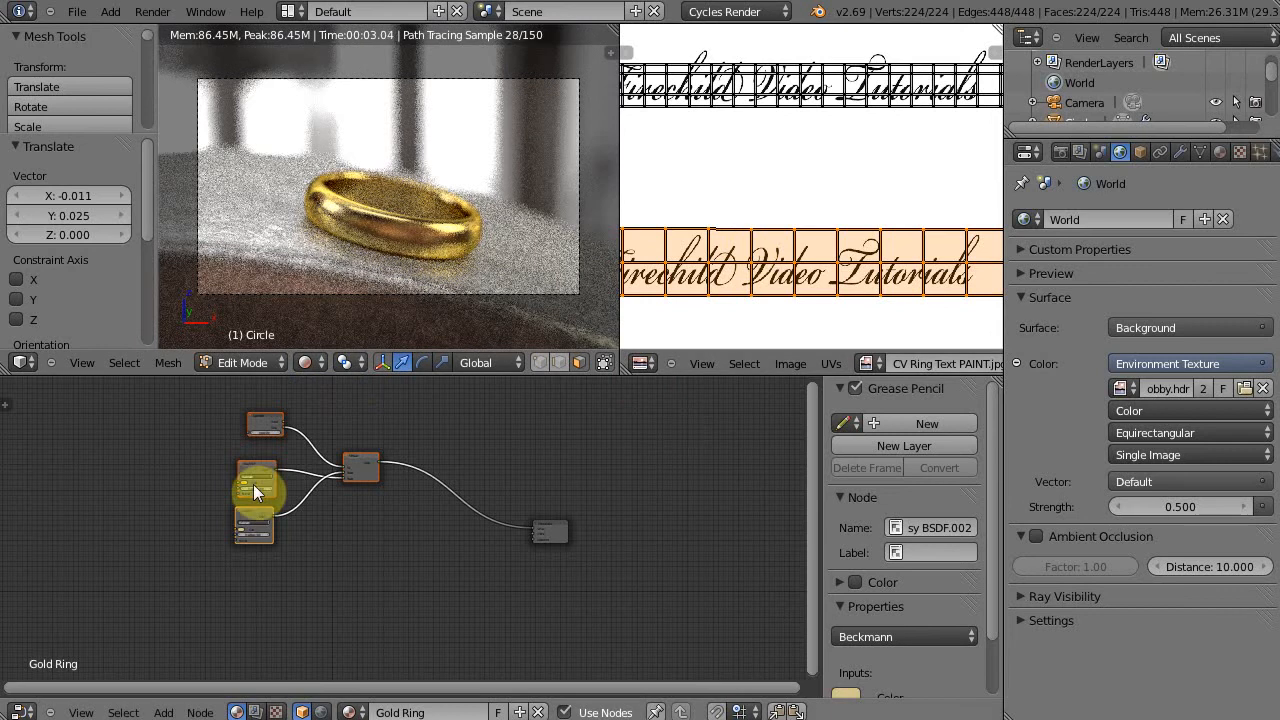
Add an Image Texture node below the Mix Shader in the Gold Ring material and assign CV Ring Text PAINT.jpg to it
scroll(378, 525, up, 2)
middle_drag(320, 455, 486, 552)
key(shift+a)
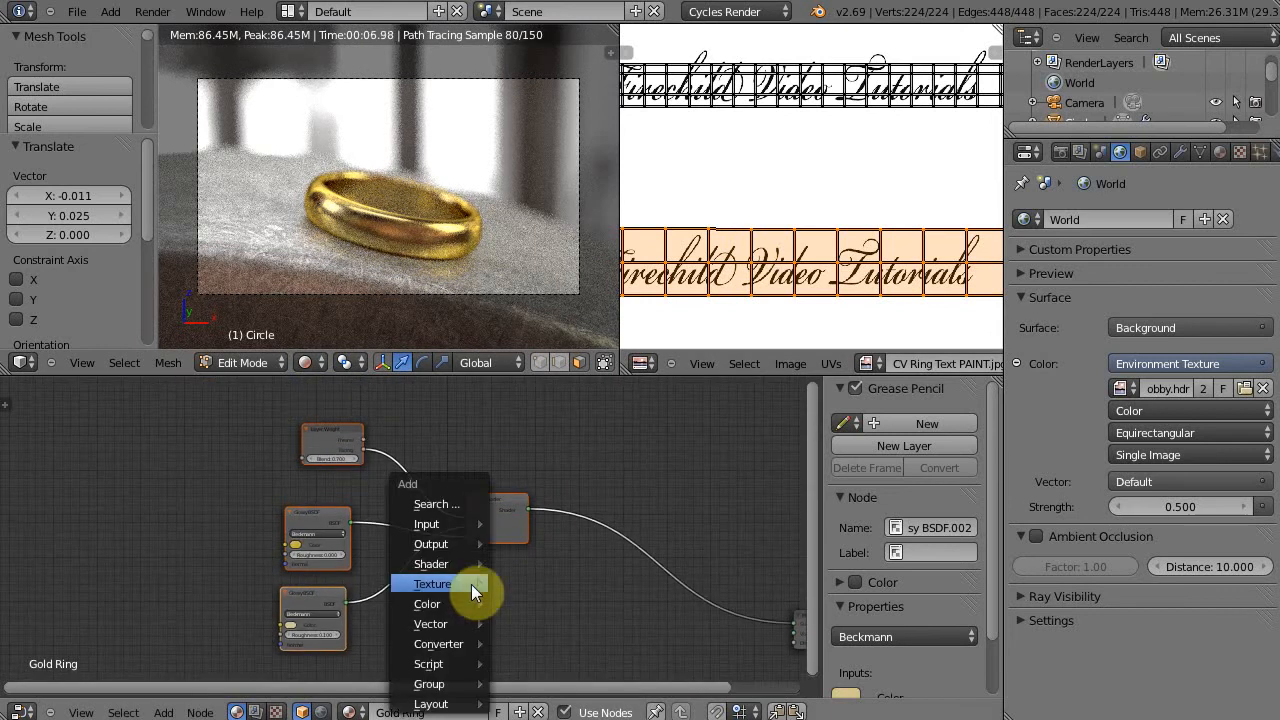
mouse_move(472, 585)
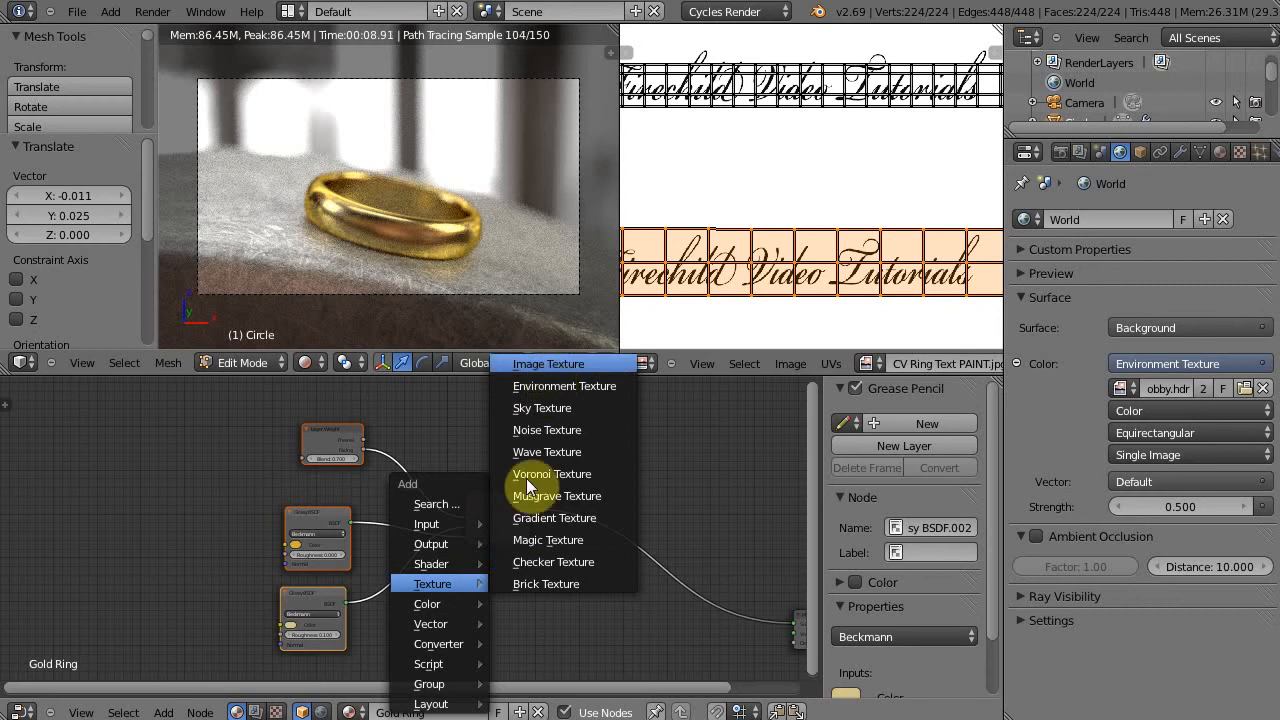
click(545, 372)
click(476, 620)
click(483, 634)
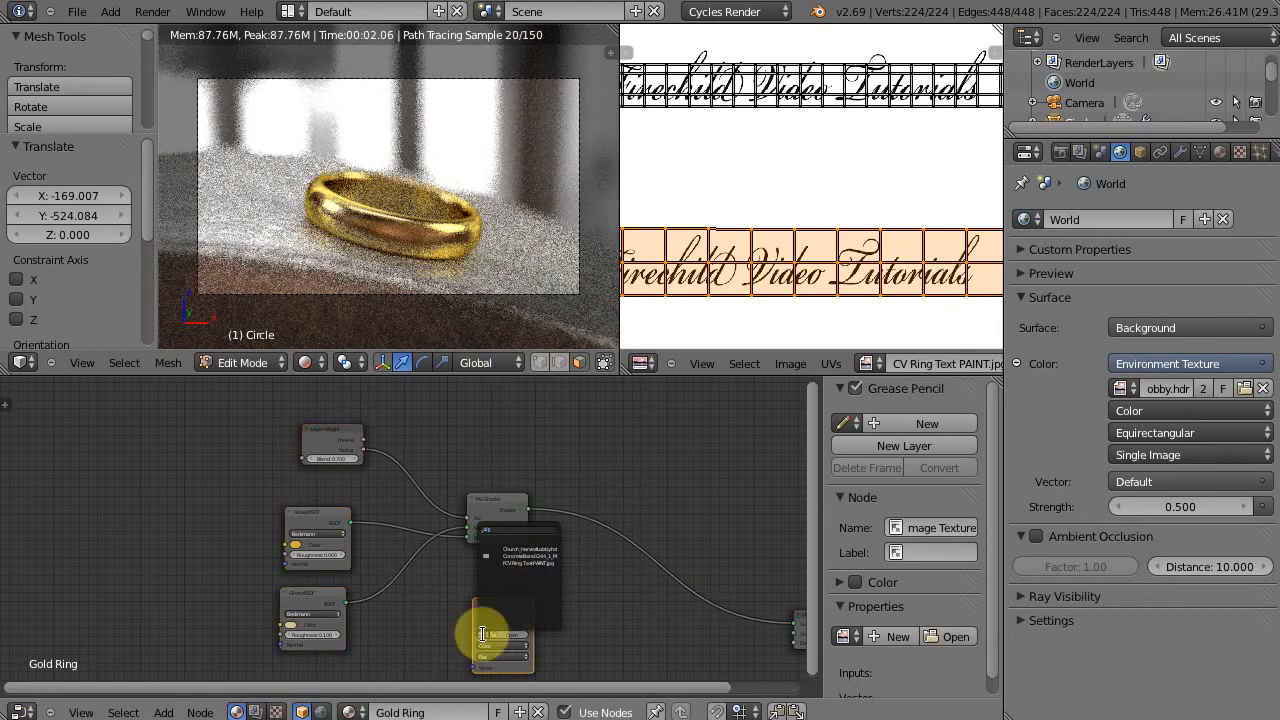
click(545, 565)
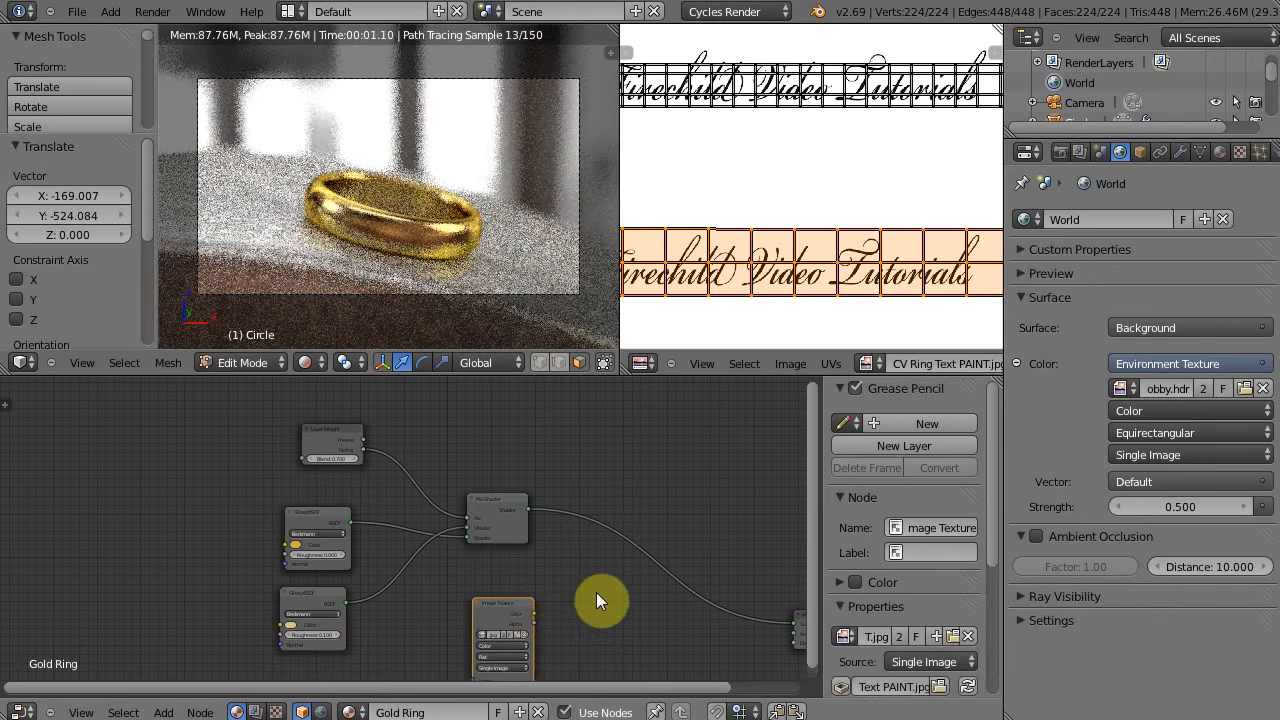
middle_drag(595, 592, 637, 595)
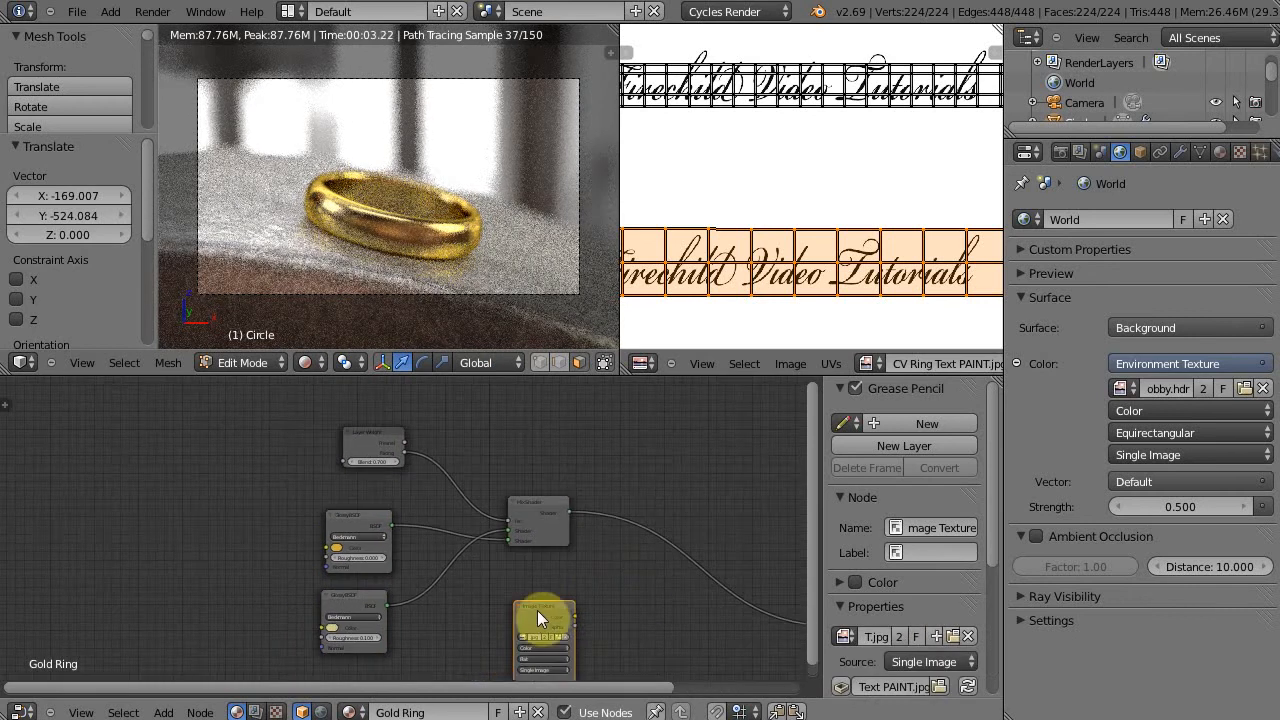
drag(537, 610, 511, 584)
middle_drag(511, 584, 380, 423)
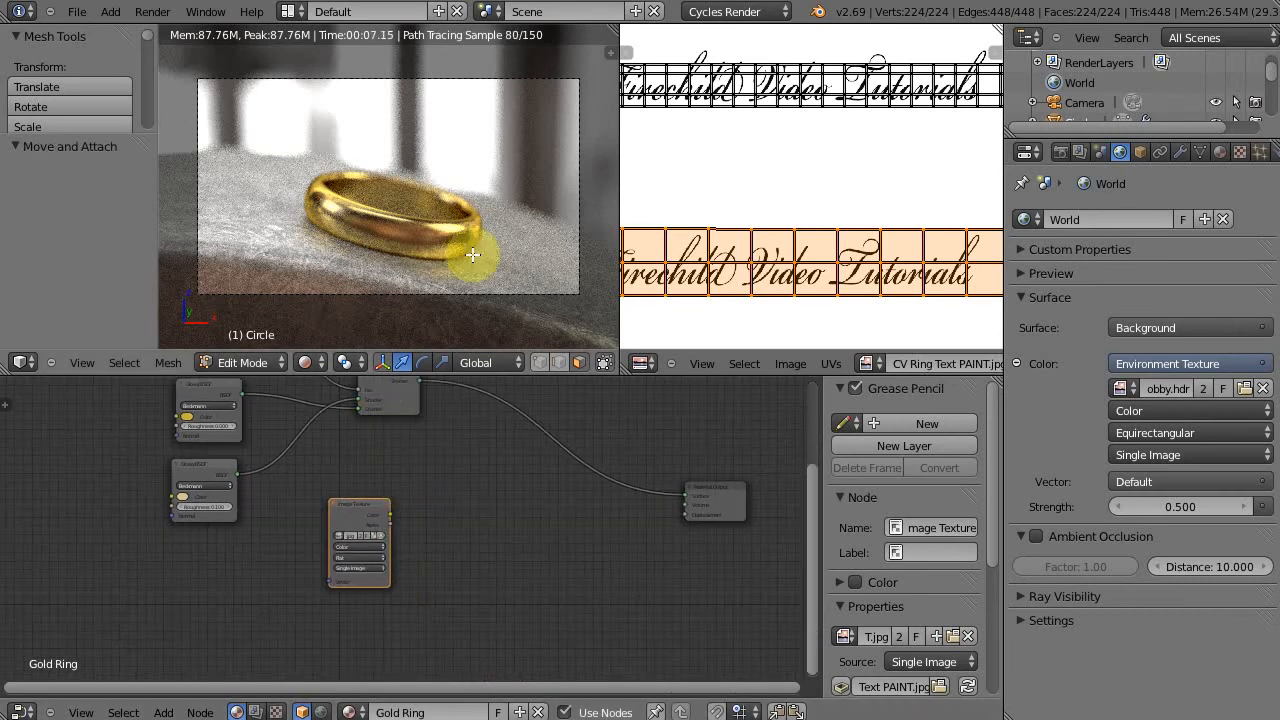
drag(362, 515, 384, 543)
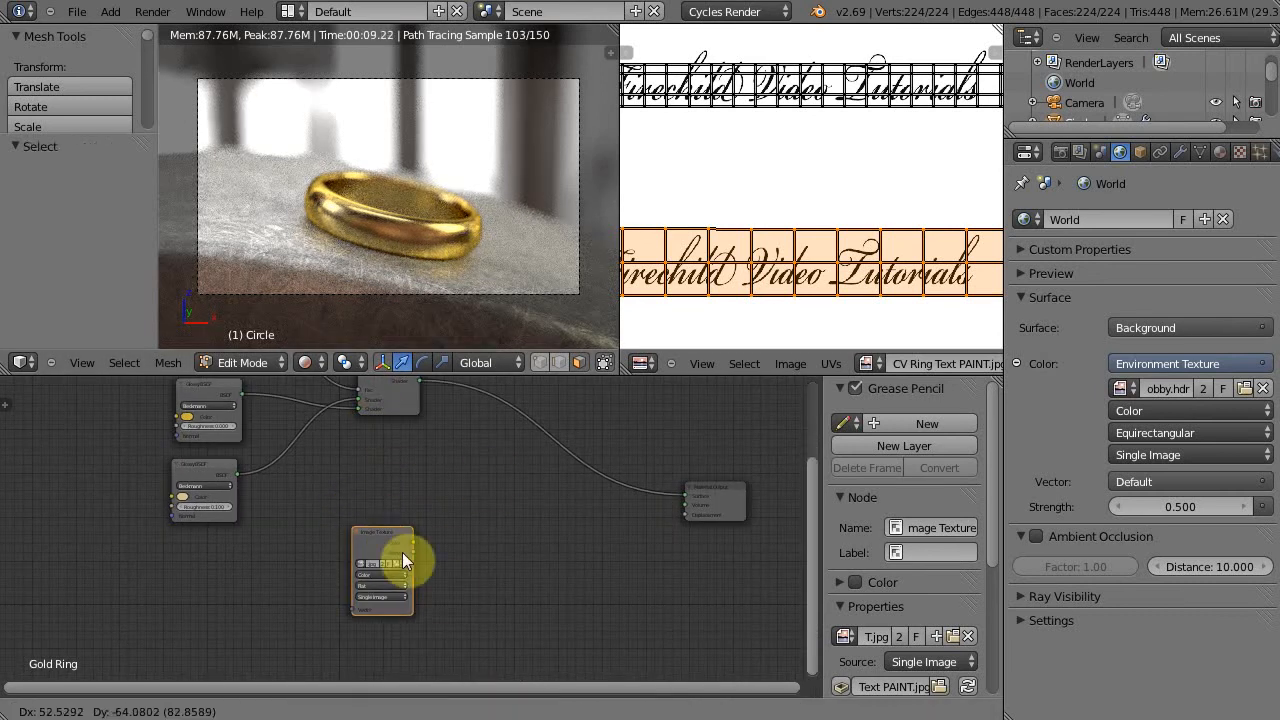
Add a Math node set to Multiply and route the image texture's color through it into the Material Output's displacement
key(shift+a)
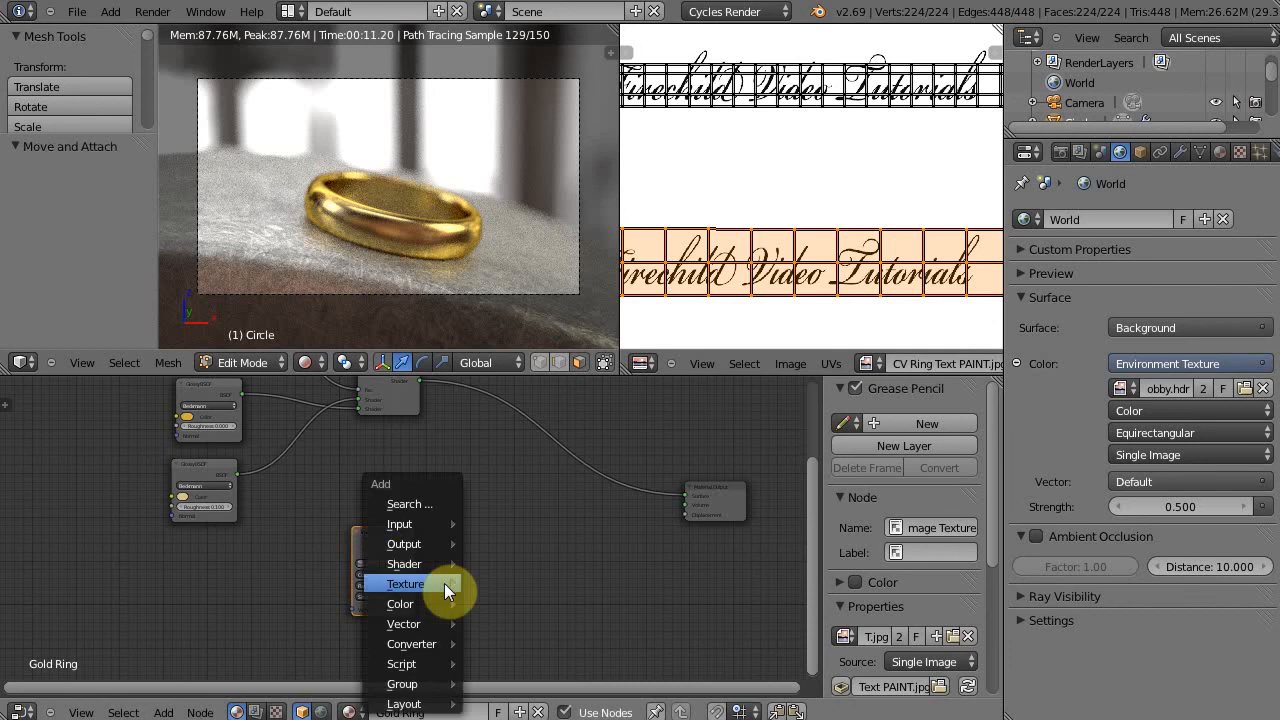
mouse_move(438, 641)
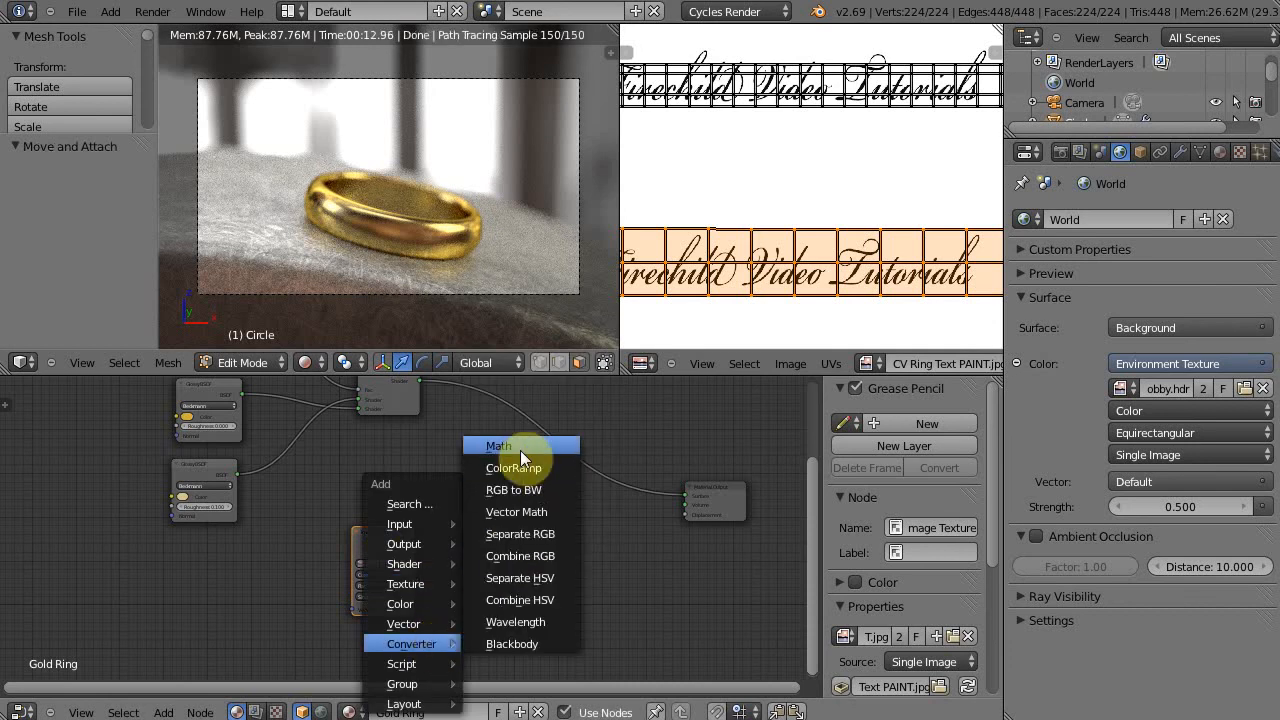
click(520, 450)
click(511, 553)
click(510, 554)
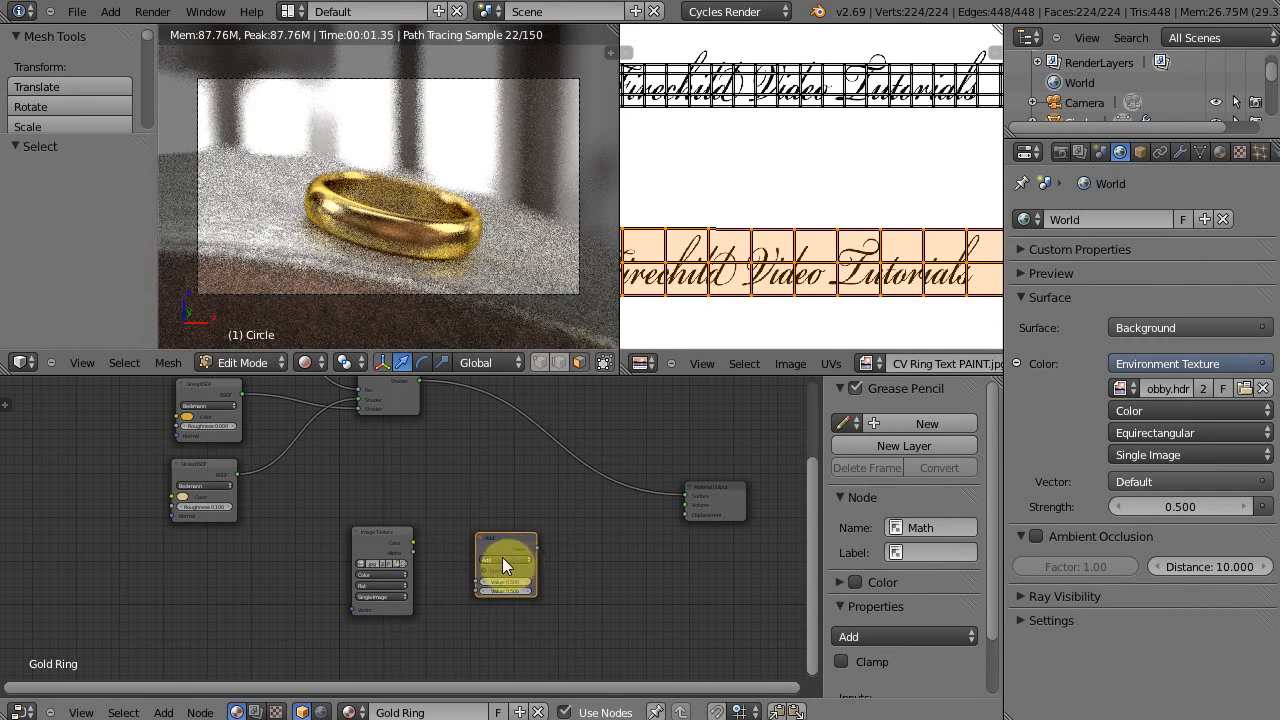
click(502, 560)
click(497, 534)
drag(471, 594, 472, 592)
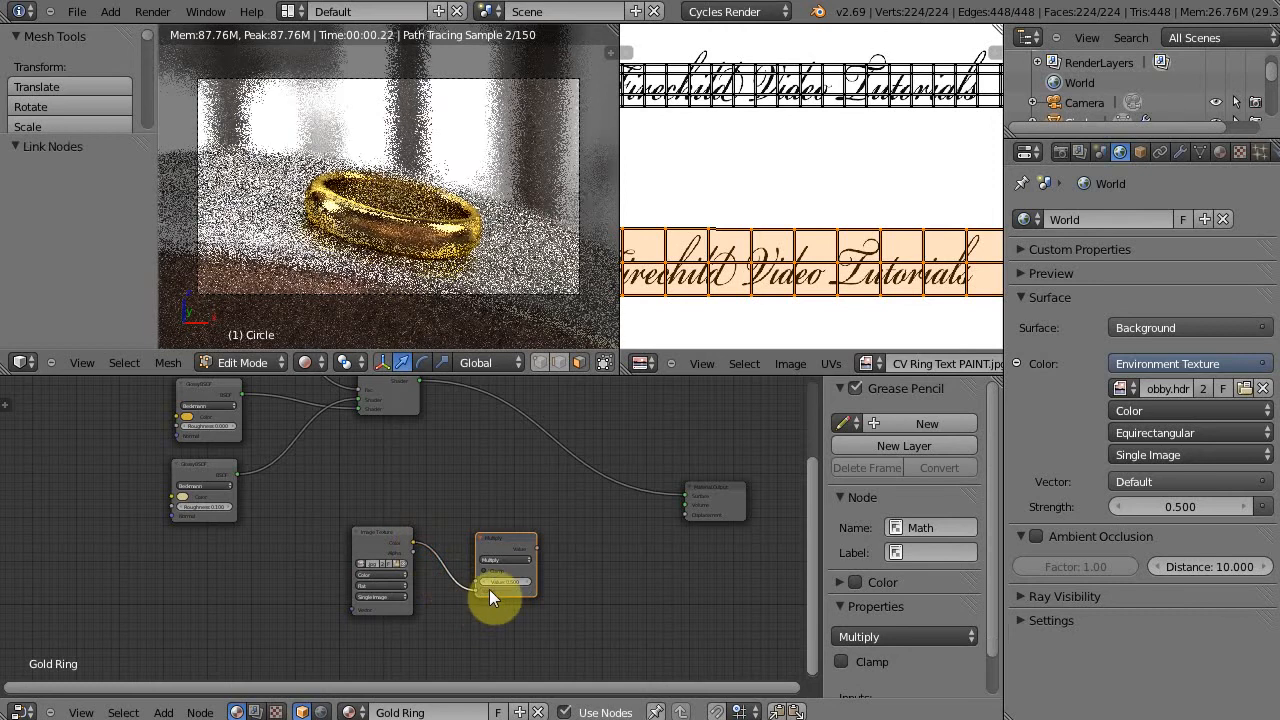
drag(678, 518, 684, 515)
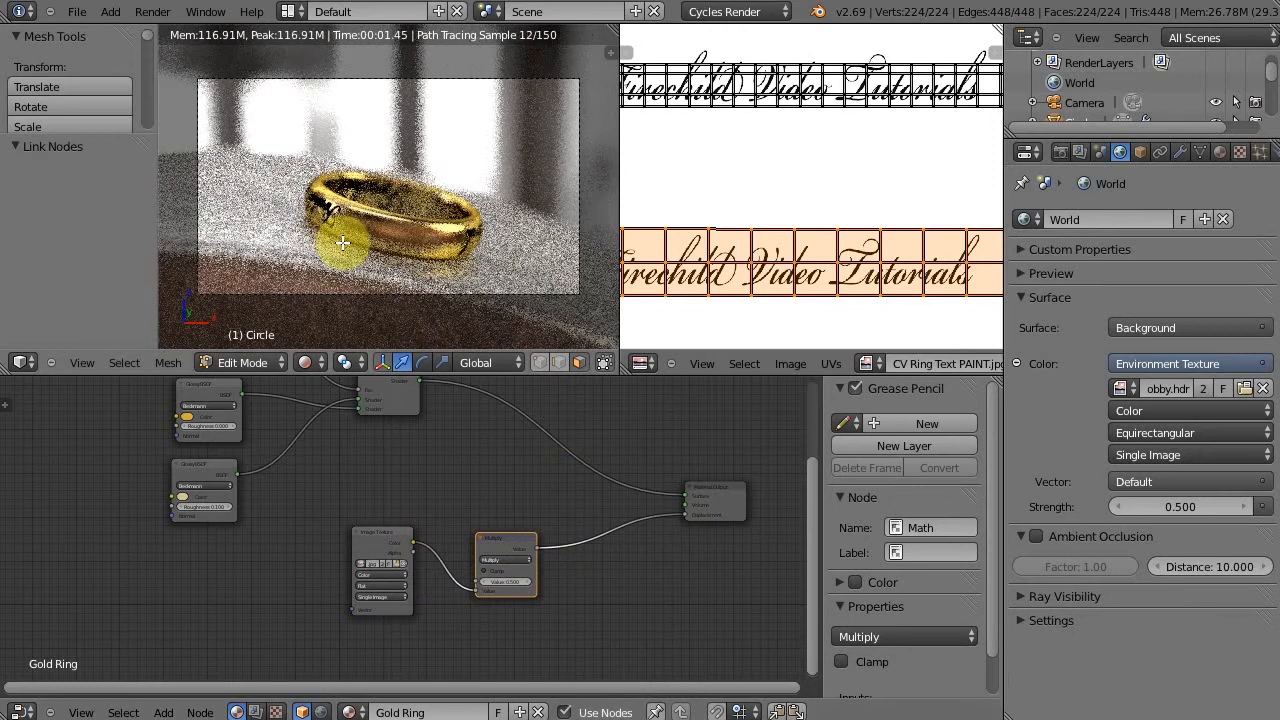
Slide the enlarged lower UV strip about 0.495 along X to bring the text onto the ring's visible front
middle_drag(344, 238, 530, 229)
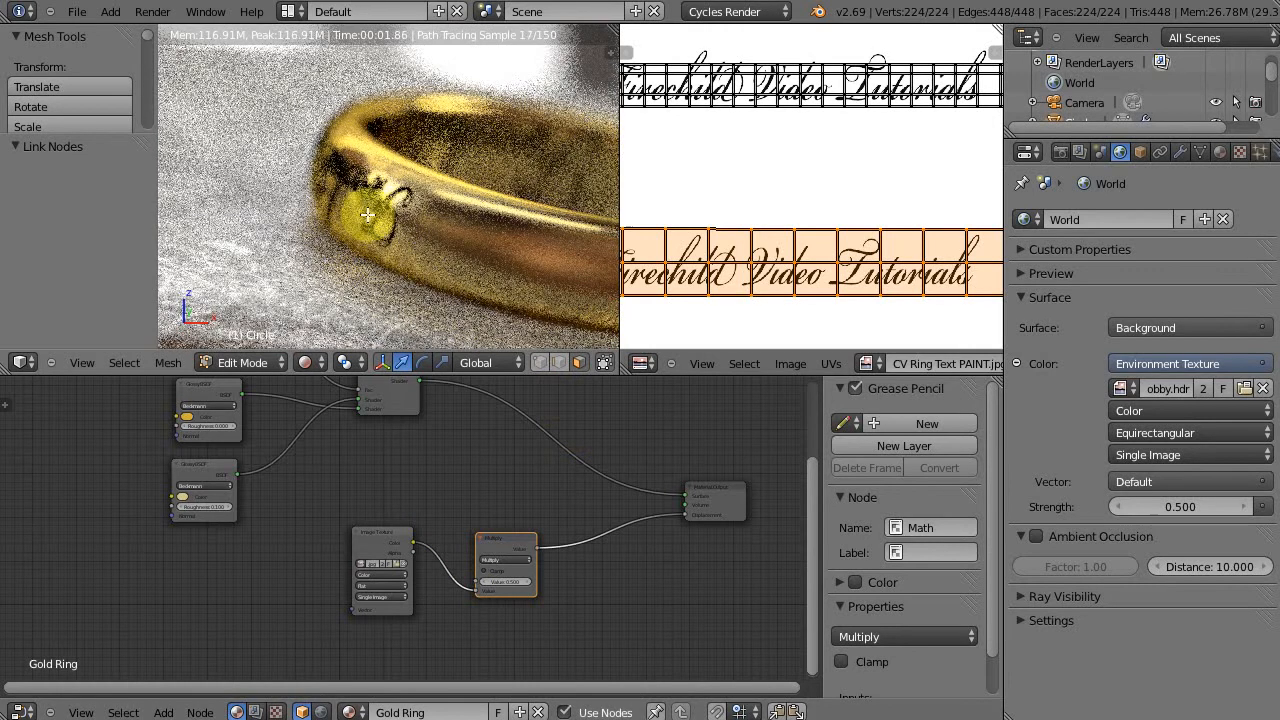
key(g)
key(x)
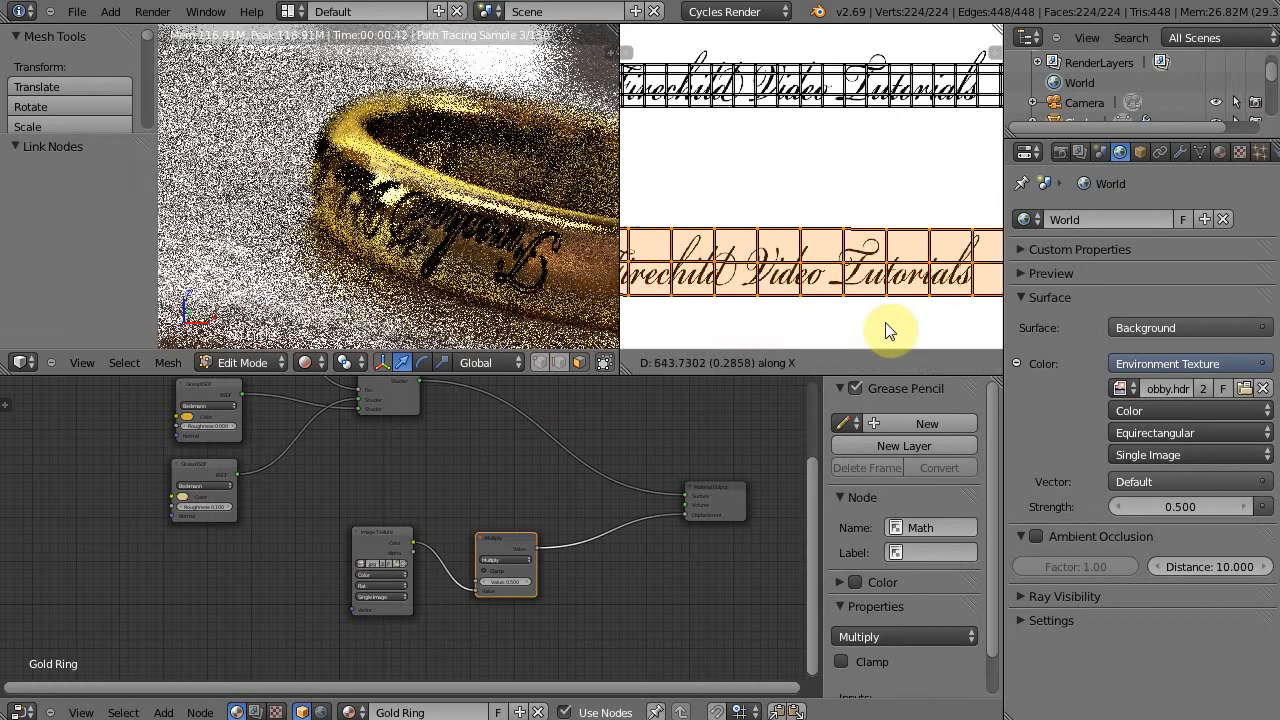
click(988, 323)
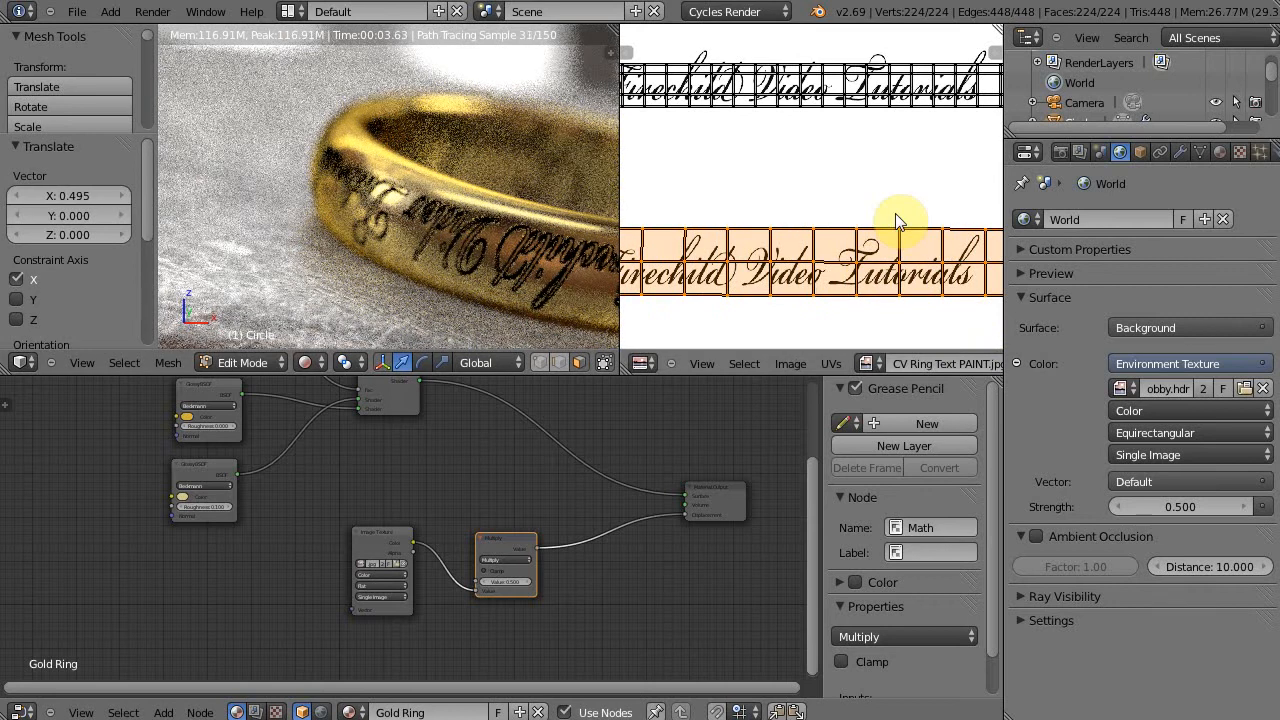
Rotate the lower UV strip 180° to turn the inscription upright on the ring's outer surface
key(r)
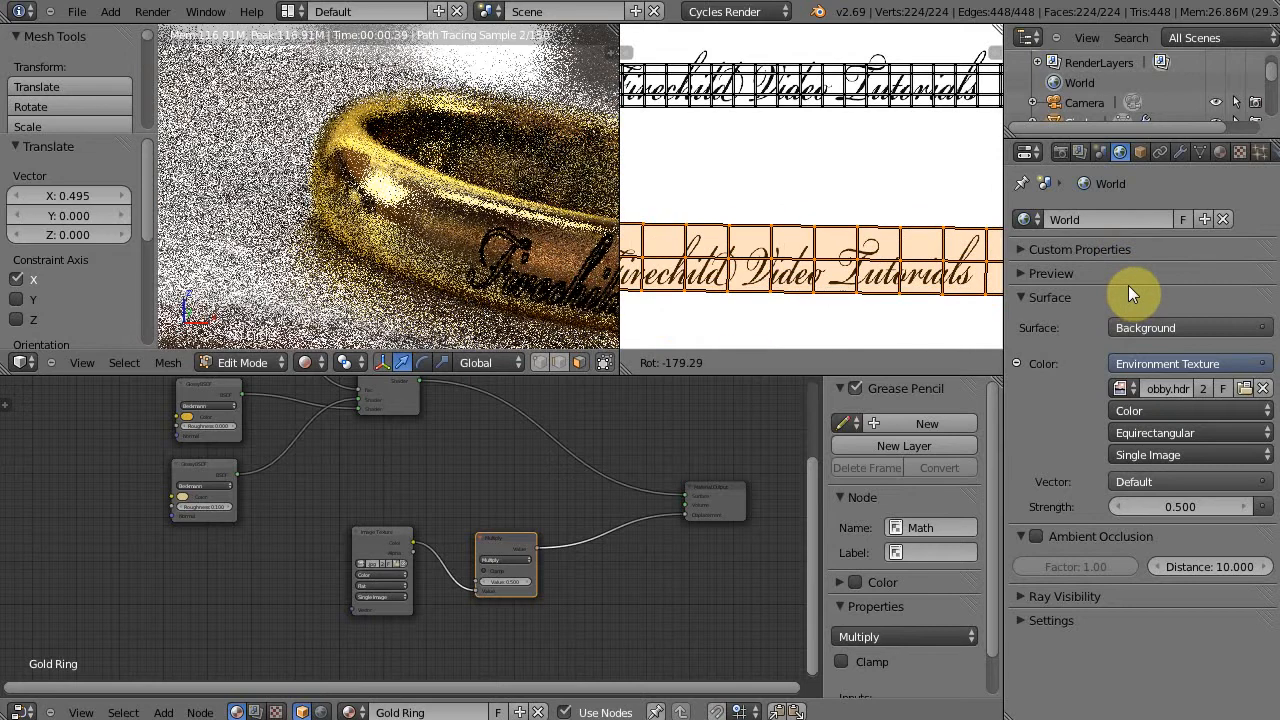
click(1128, 285)
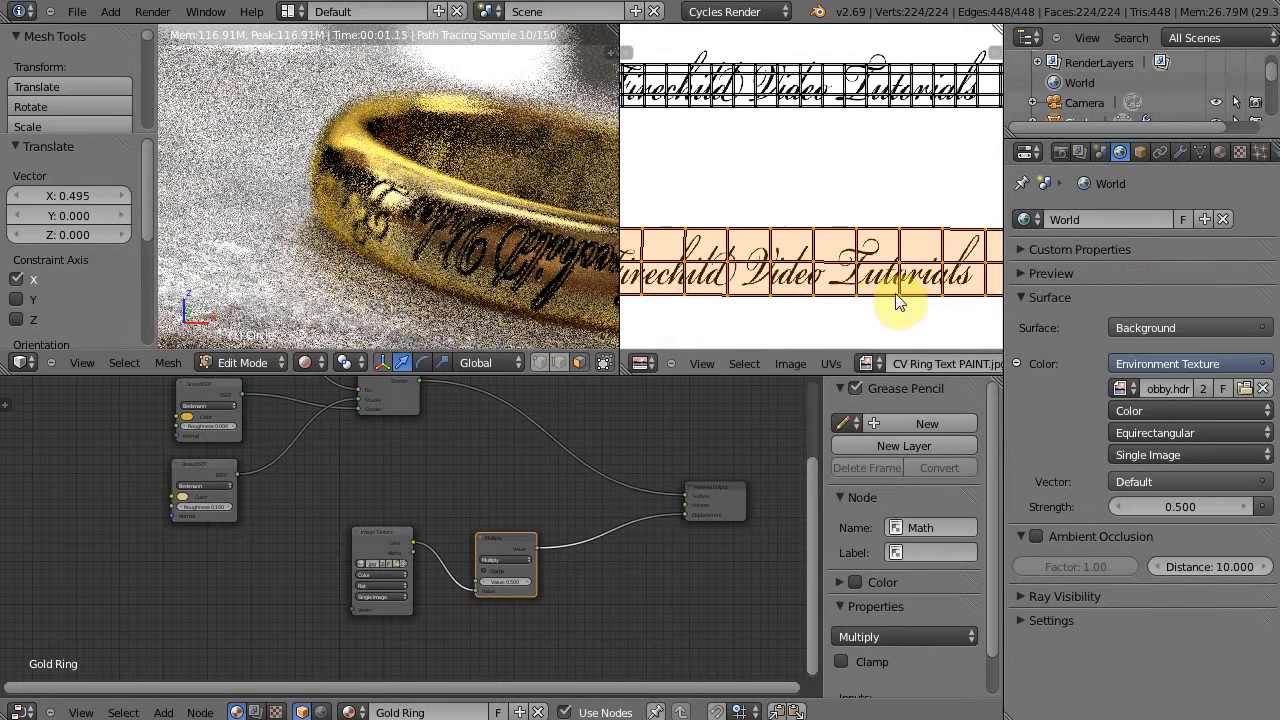
scroll(895, 293, down, 6)
key(r)
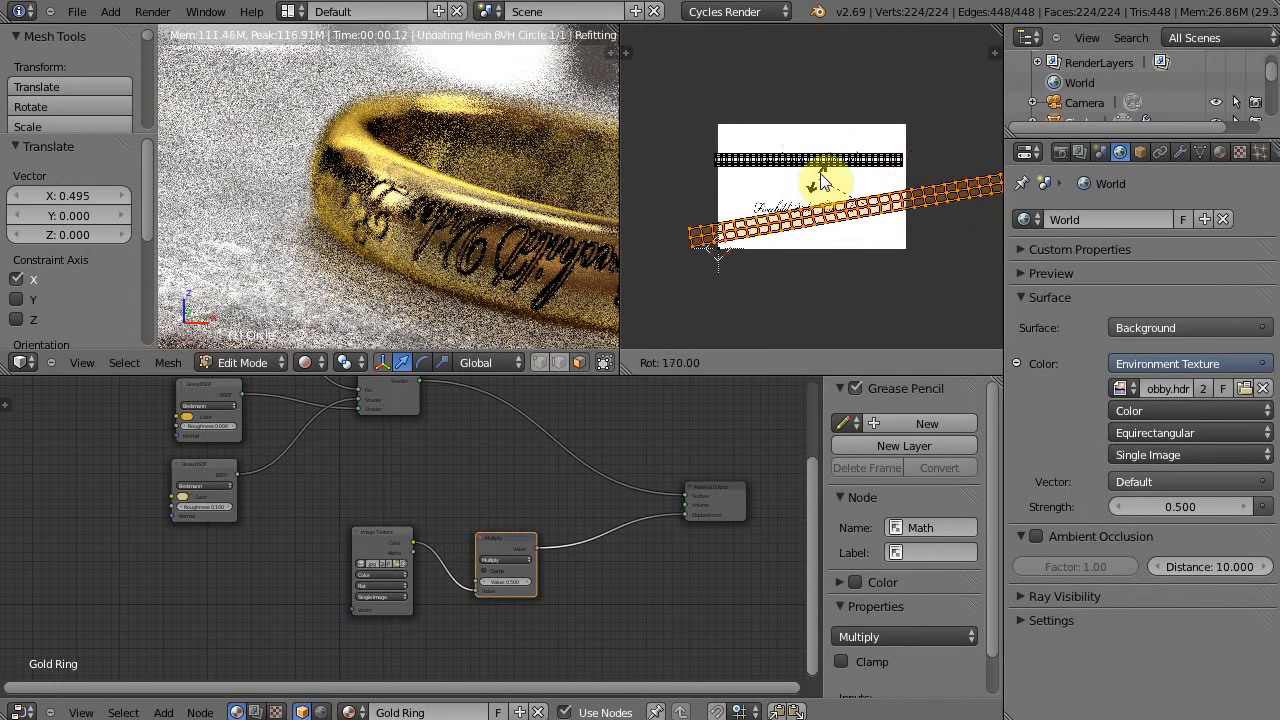
click(827, 178)
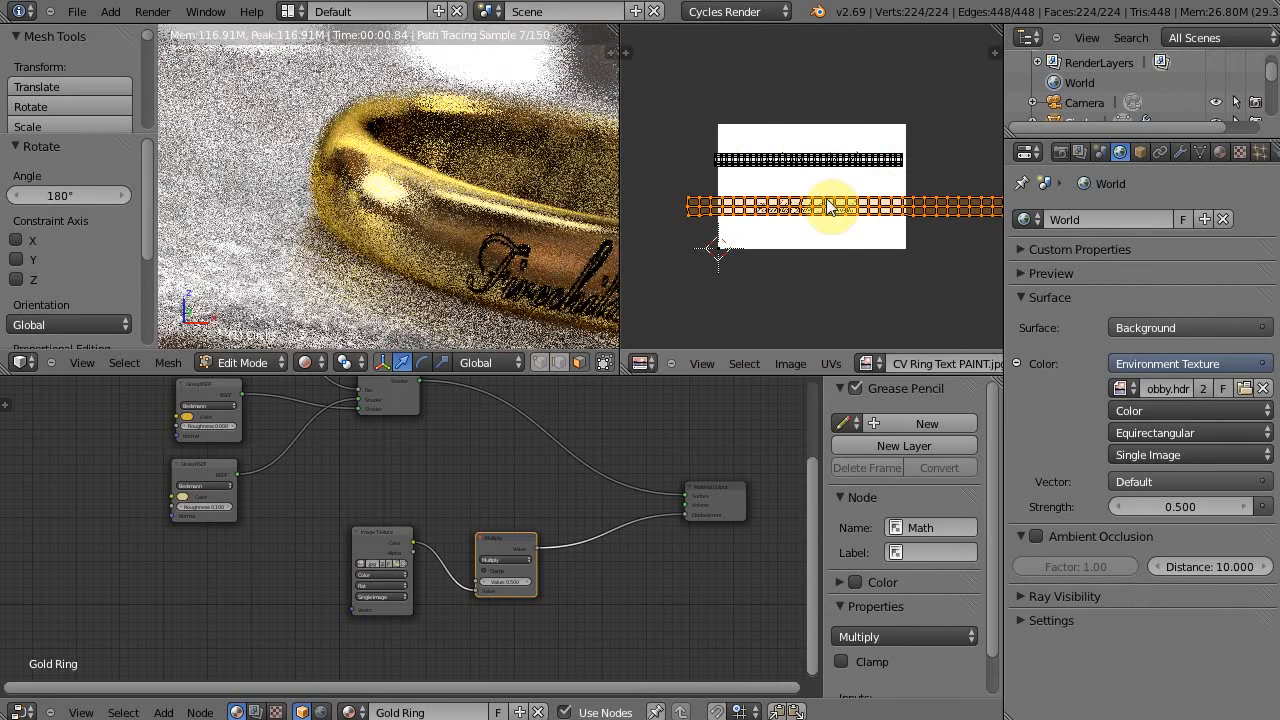
Slide the lower UV strip about 0.105 along X to shift the inscription along the ring's front
key(KP_0)
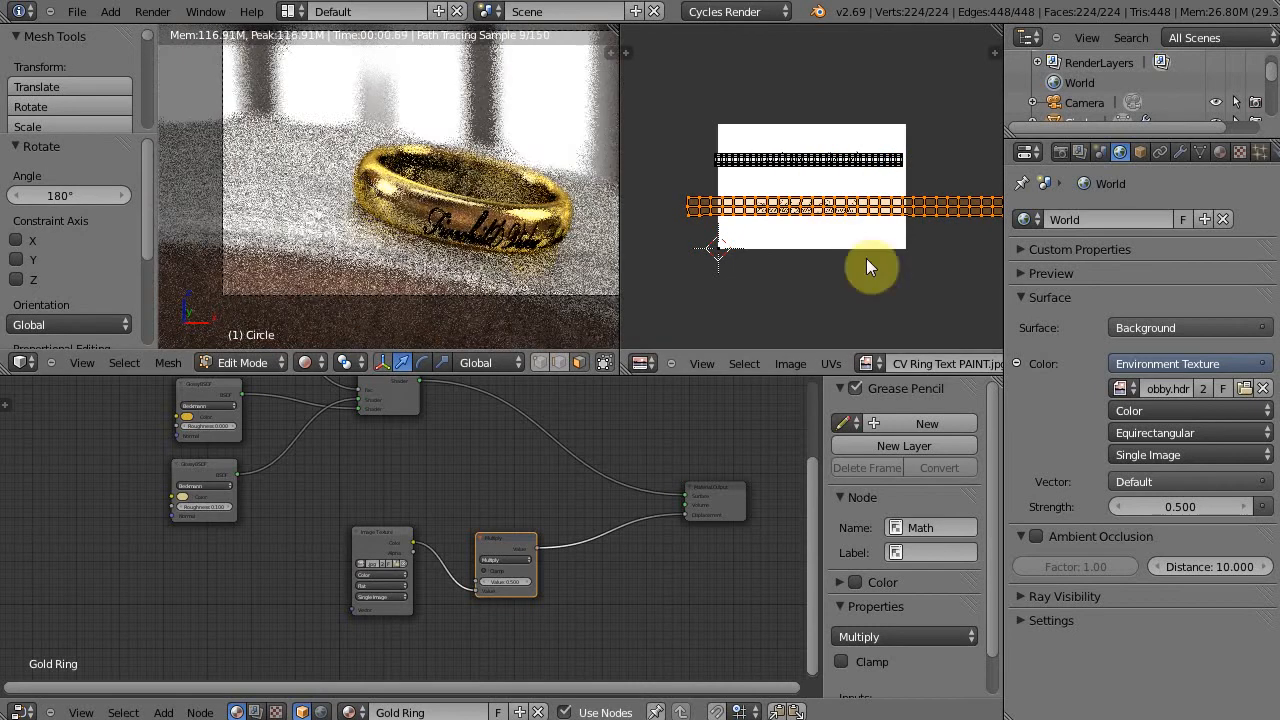
key(g)
key(x)
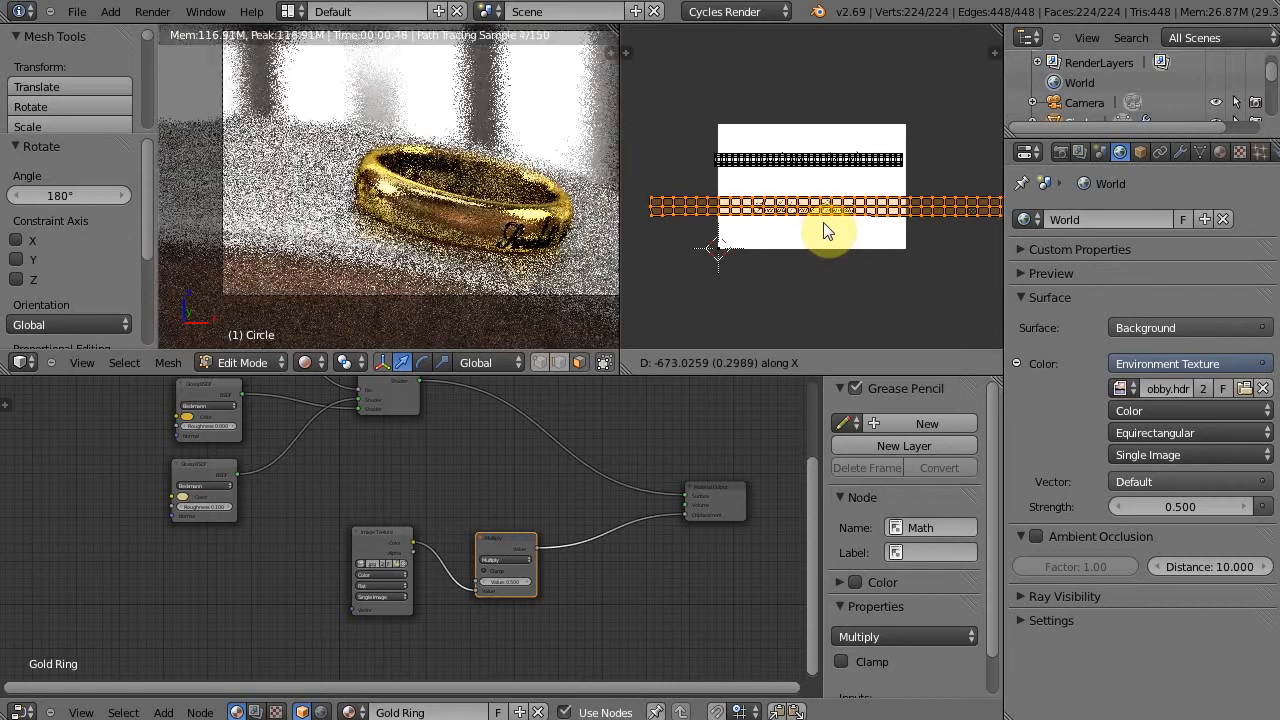
click(873, 235)
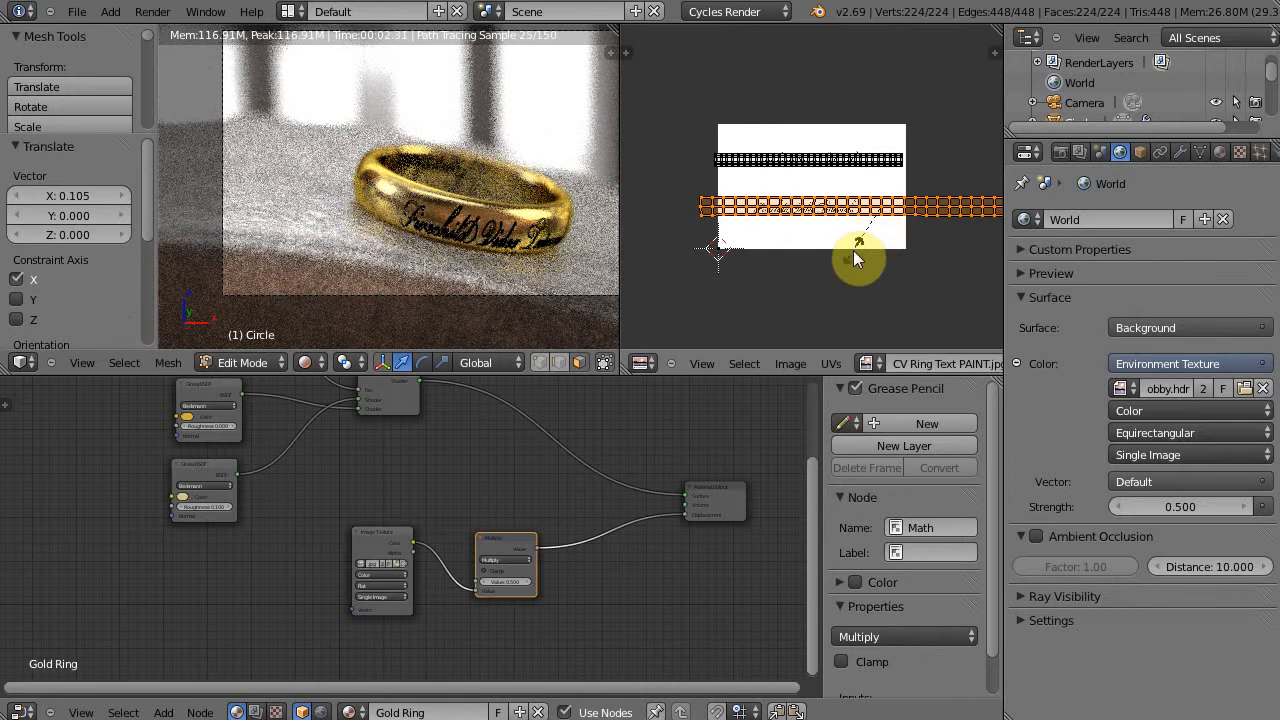
Scale the lower UV strip to about 0.652 along X and move it about 0.388 along X to spread the text across the ring's front
key(s)
key(x)
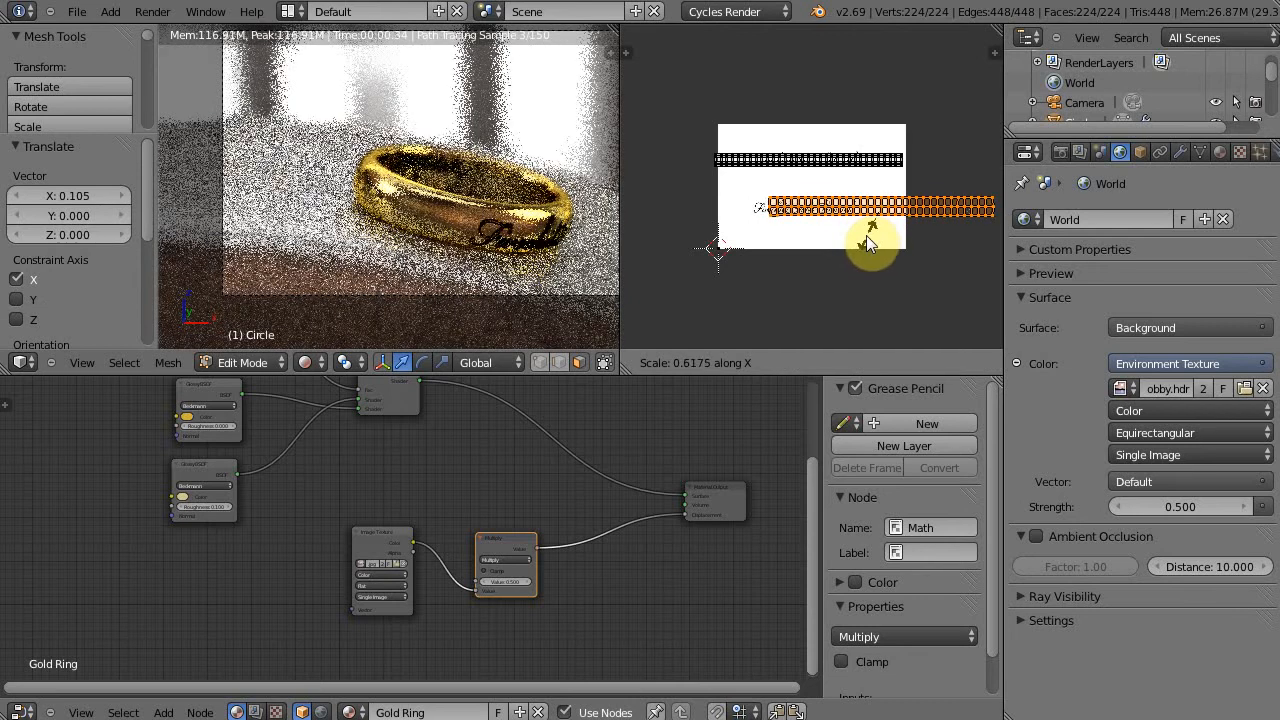
click(864, 236)
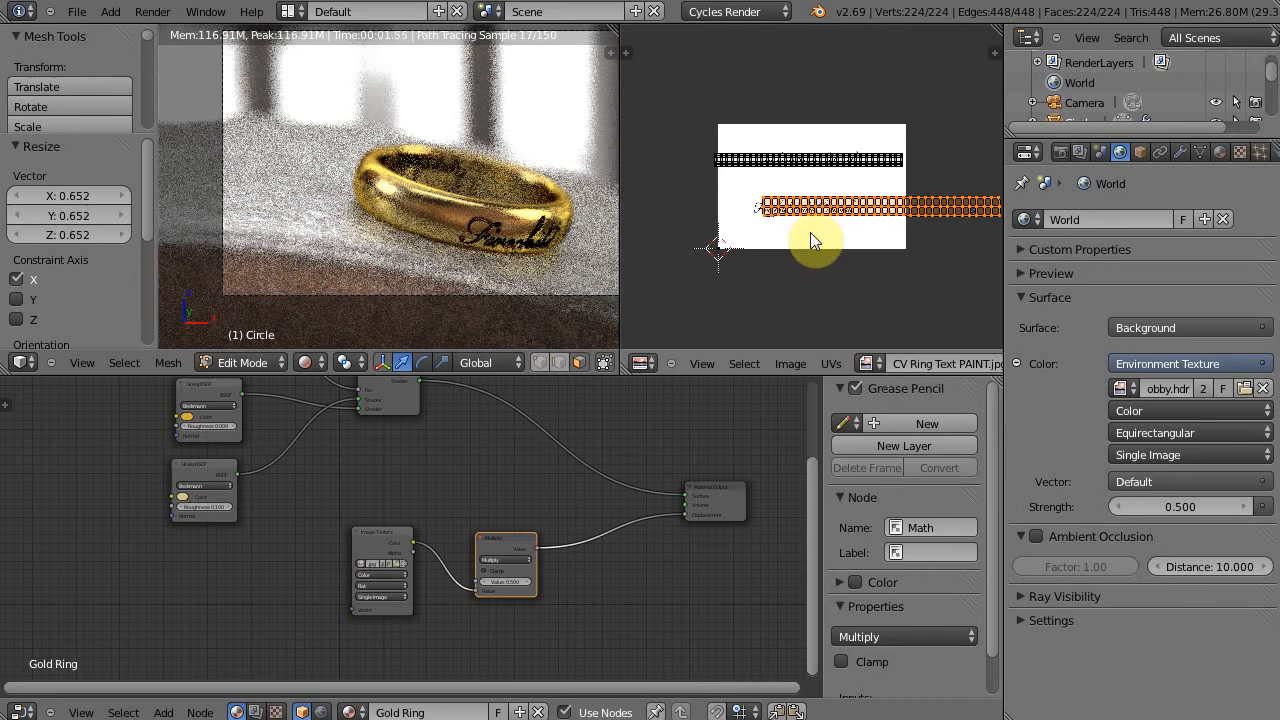
key(g)
key(x)
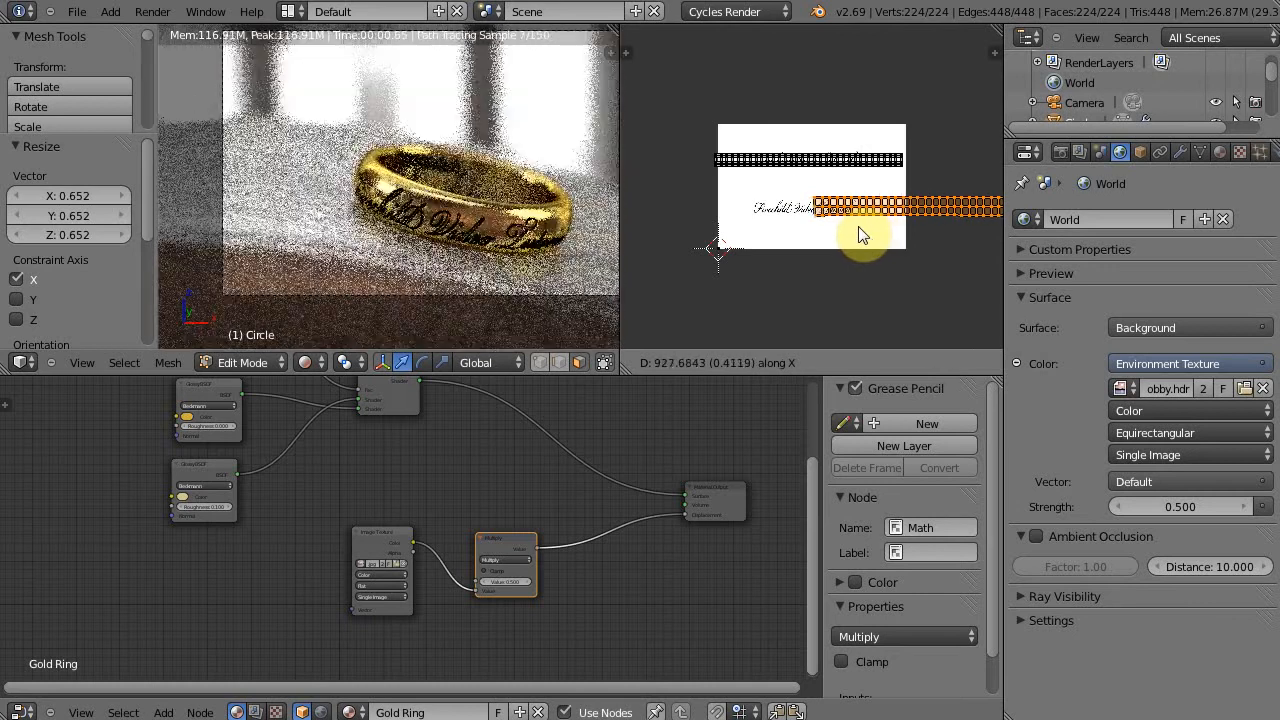
click(862, 234)
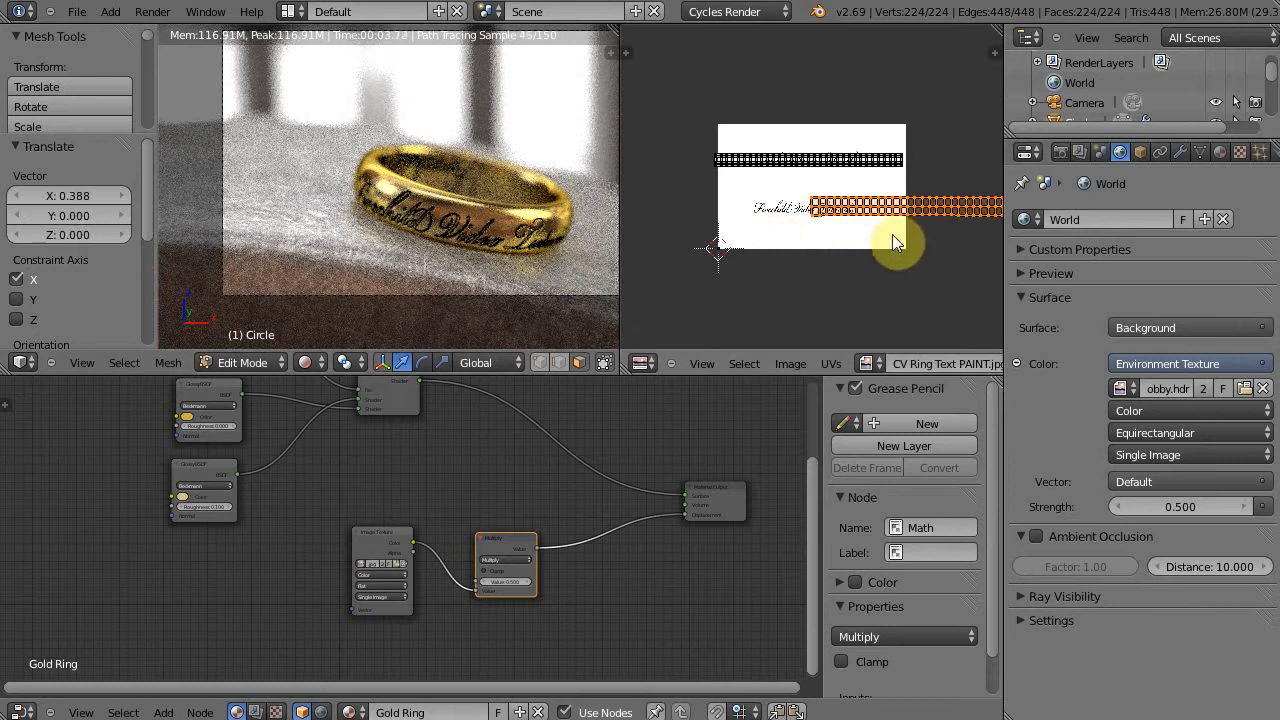
Scale the lower UV strip by about 1.339 along Y to reduce the inscription's height on the ring
scroll(892, 234, up, 6)
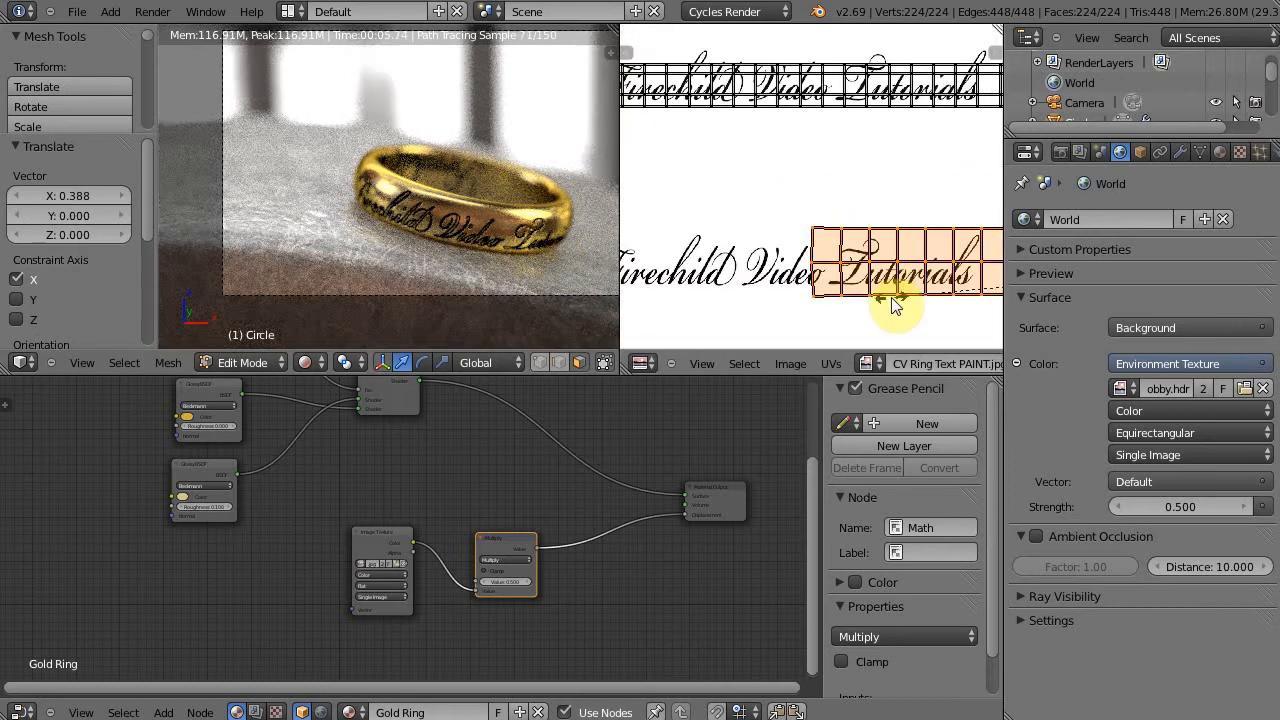
key(s)
key(y)
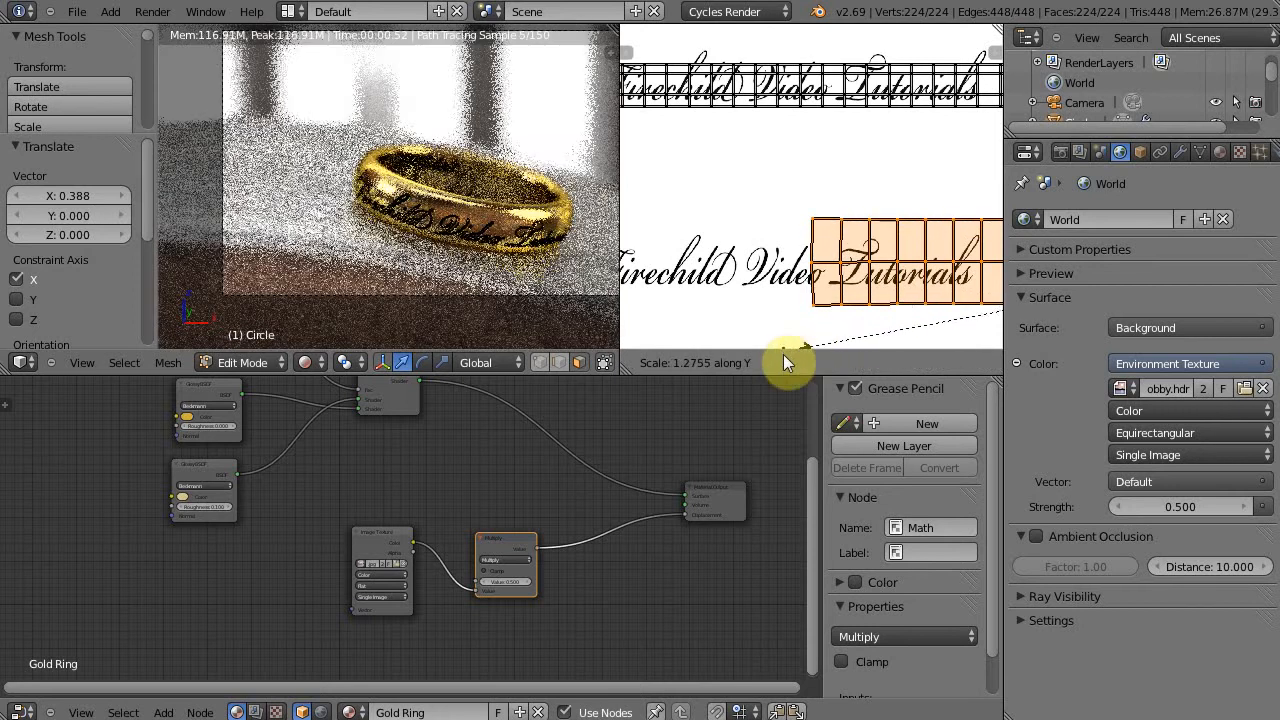
click(774, 361)
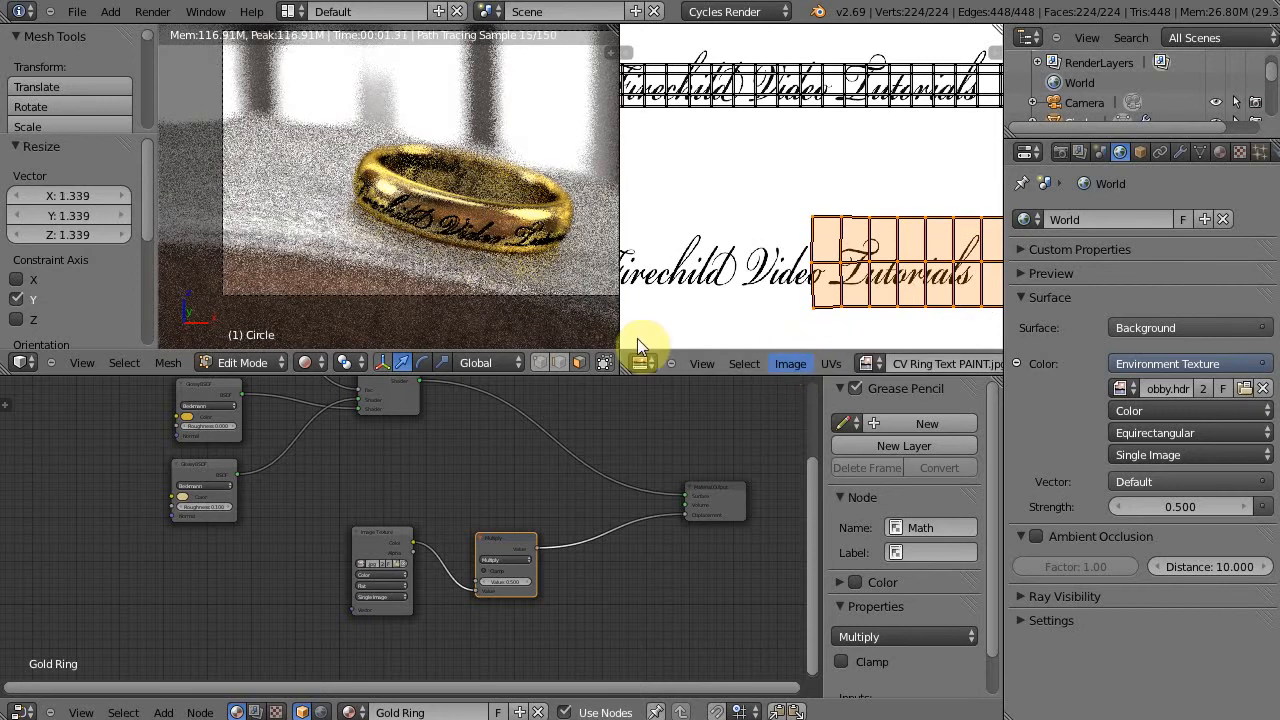
Set the Multiply node's value to -0.05 to weaken and invert the inscription's displacement
scroll(440, 261, up, 4)
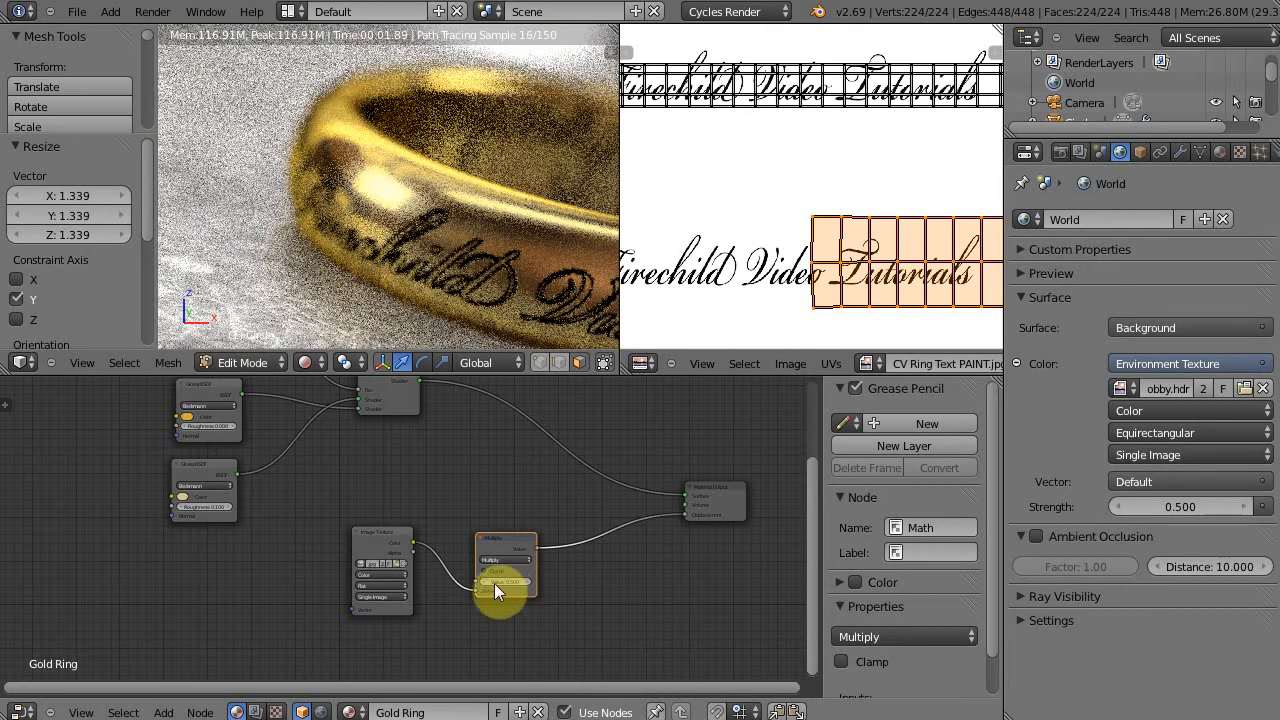
scroll(508, 583, up, 3)
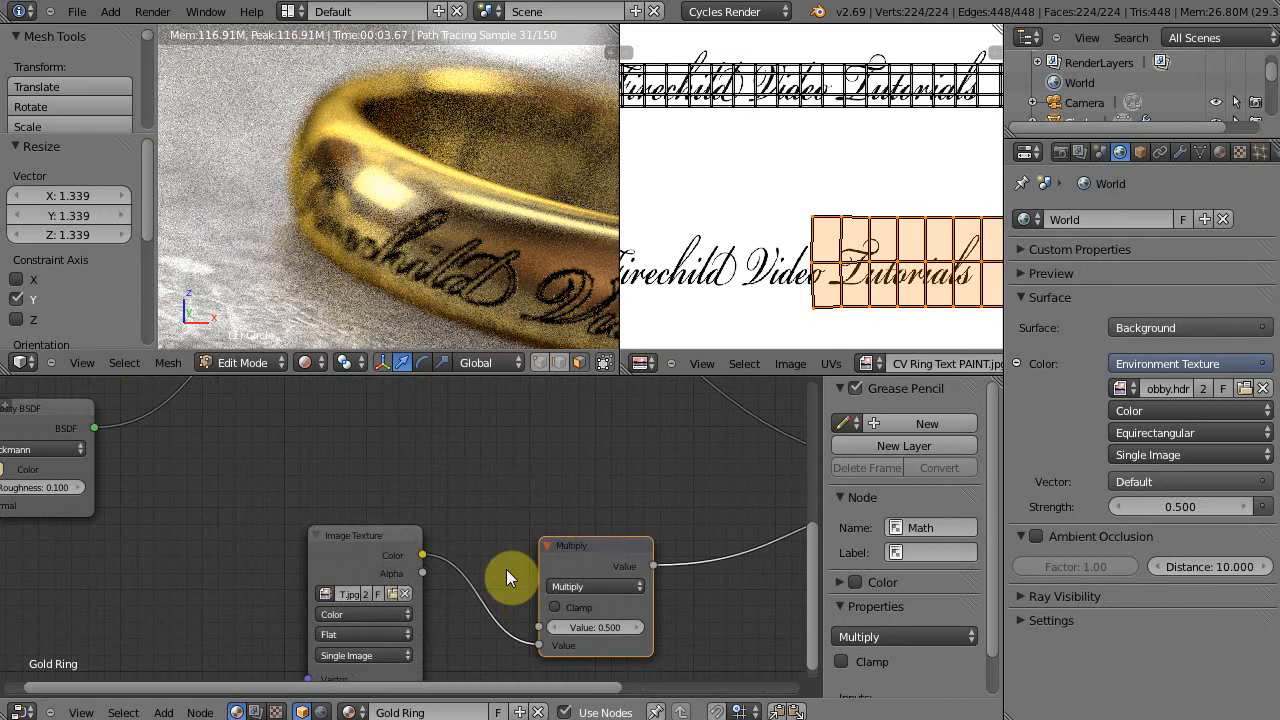
click(614, 630)
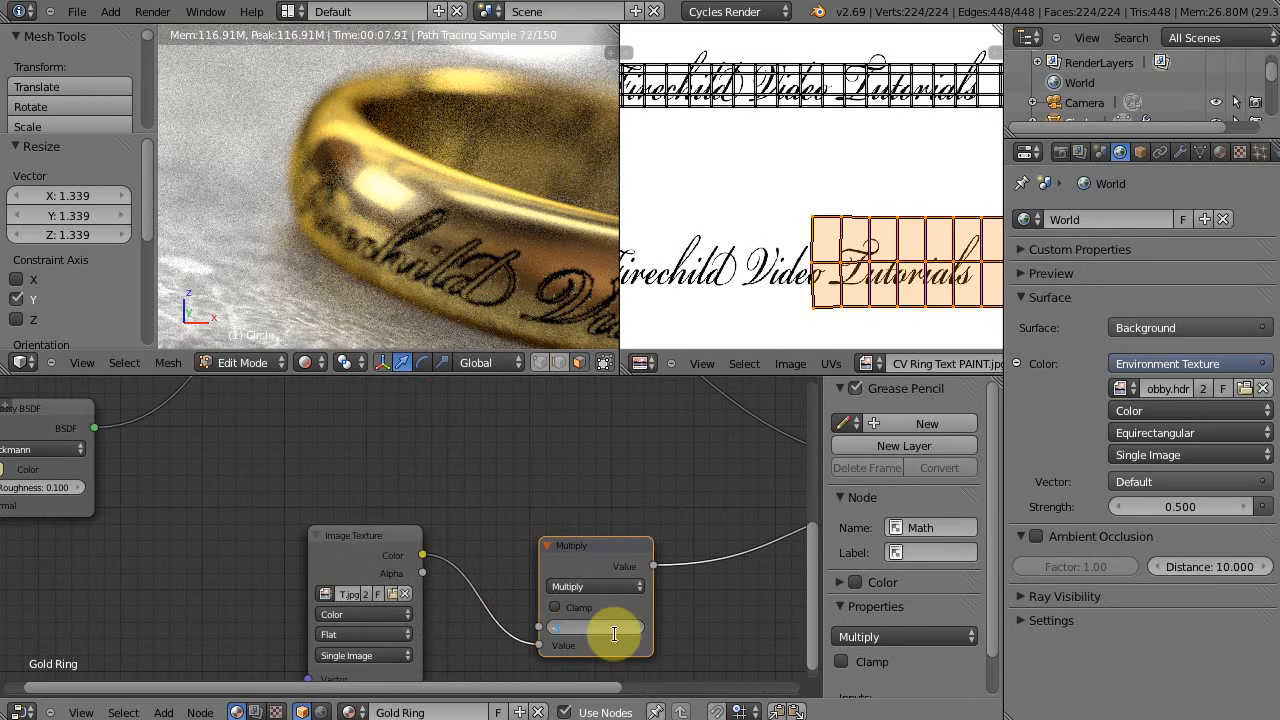
text(-0.05)
key(Return)
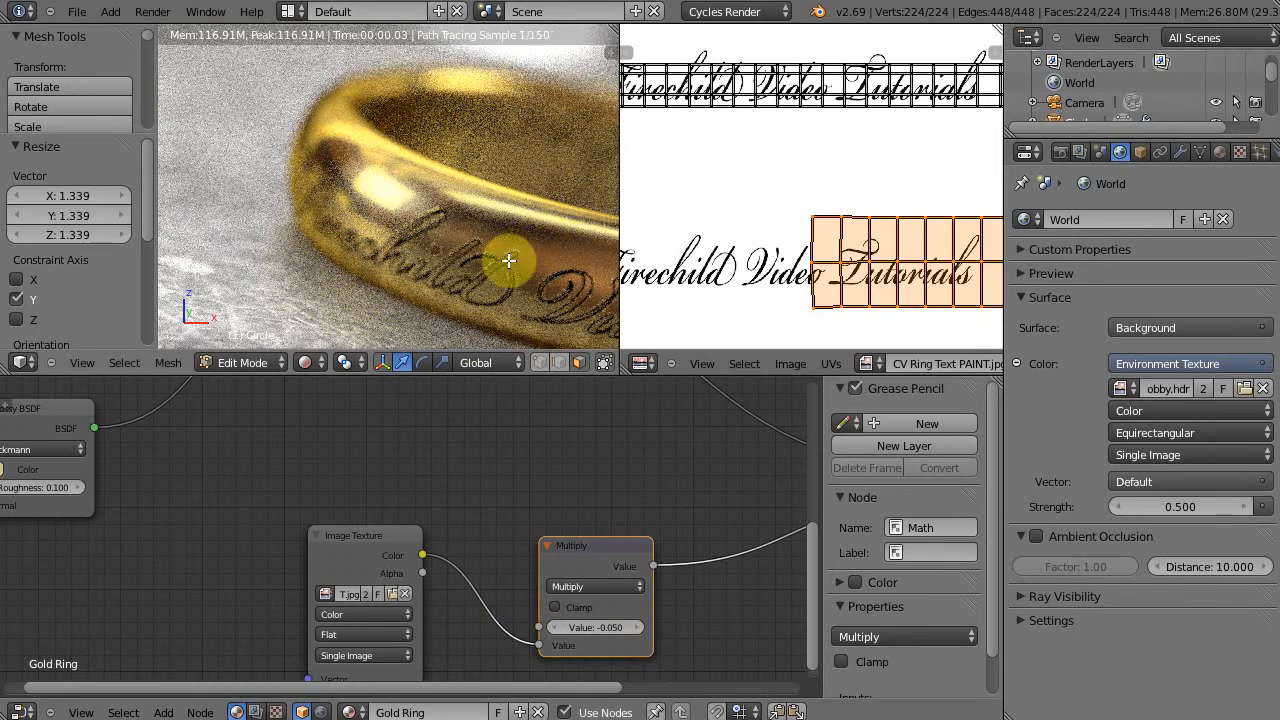
scroll(509, 256, down, 3)
scroll(509, 256, down, 3)
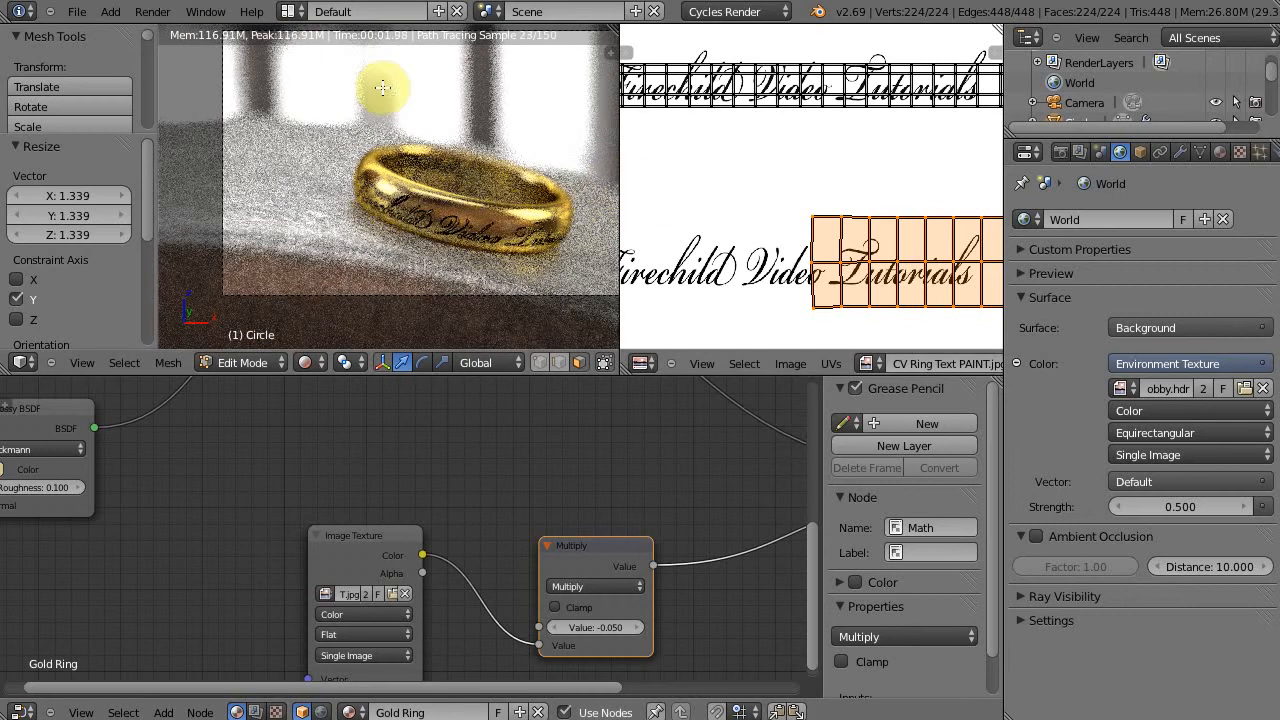
Select only the upper UV strip and scale it up uniformly by about 2.237 around its line of text
key(a)
key(l)
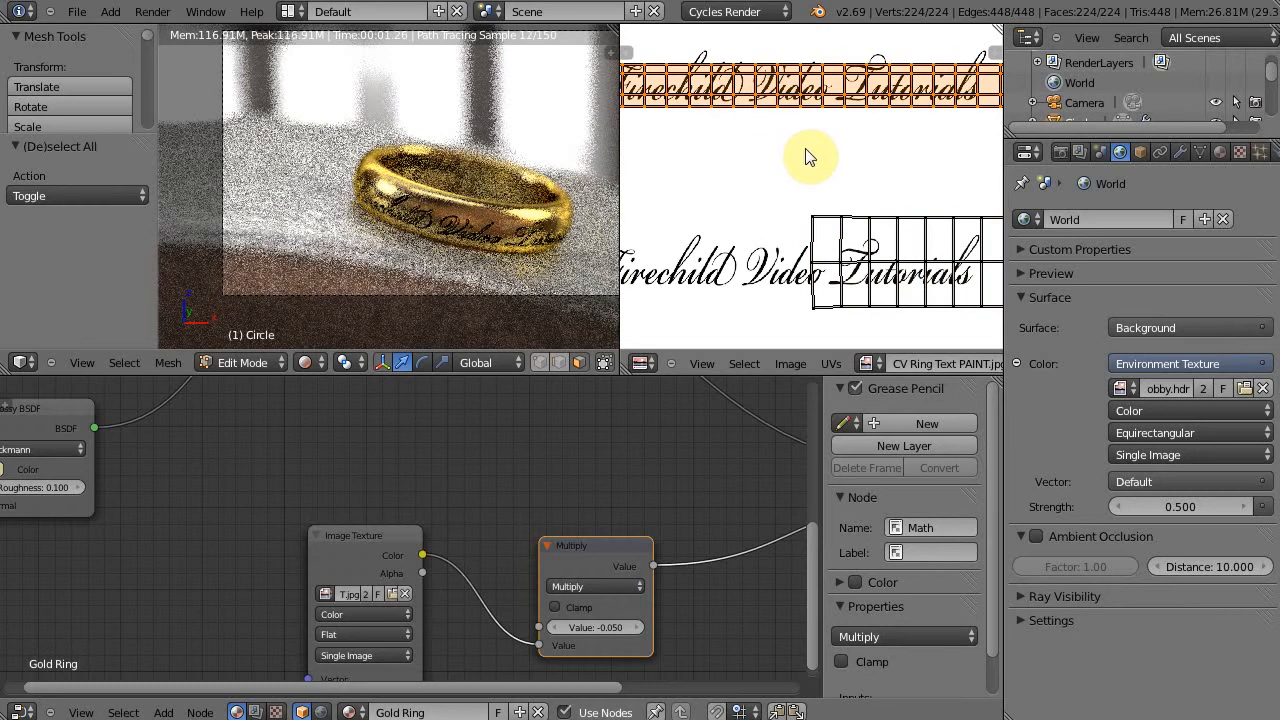
key(s)
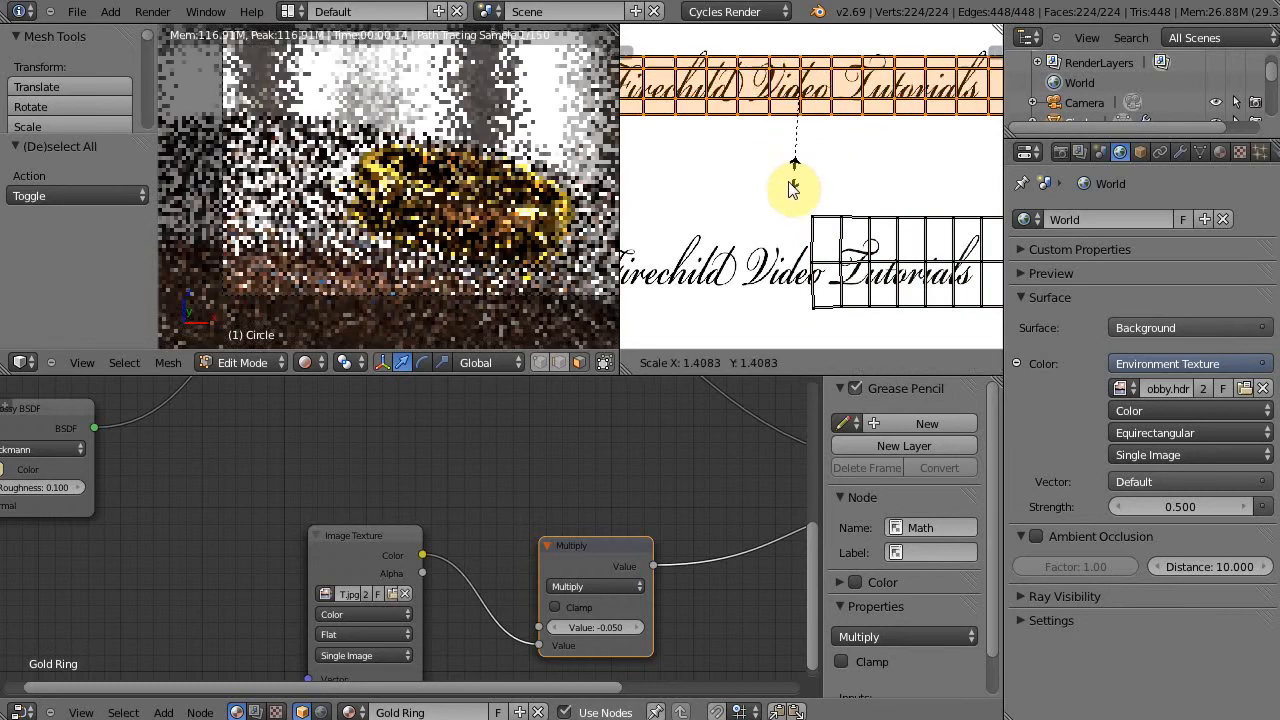
click(772, 230)
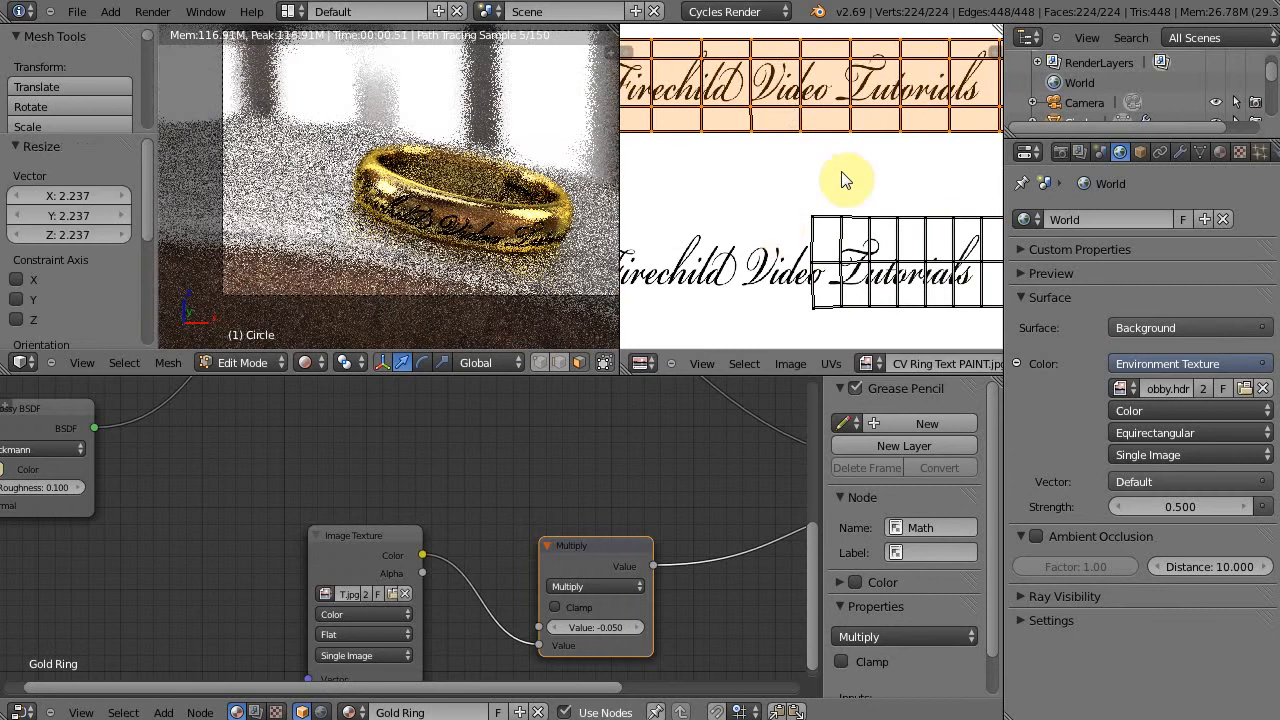
Rotate the upper UV strip by -180° to flip the inscription on the ring's inner surface
scroll(846, 177, down, 4)
middle_drag(815, 190, 822, 197)
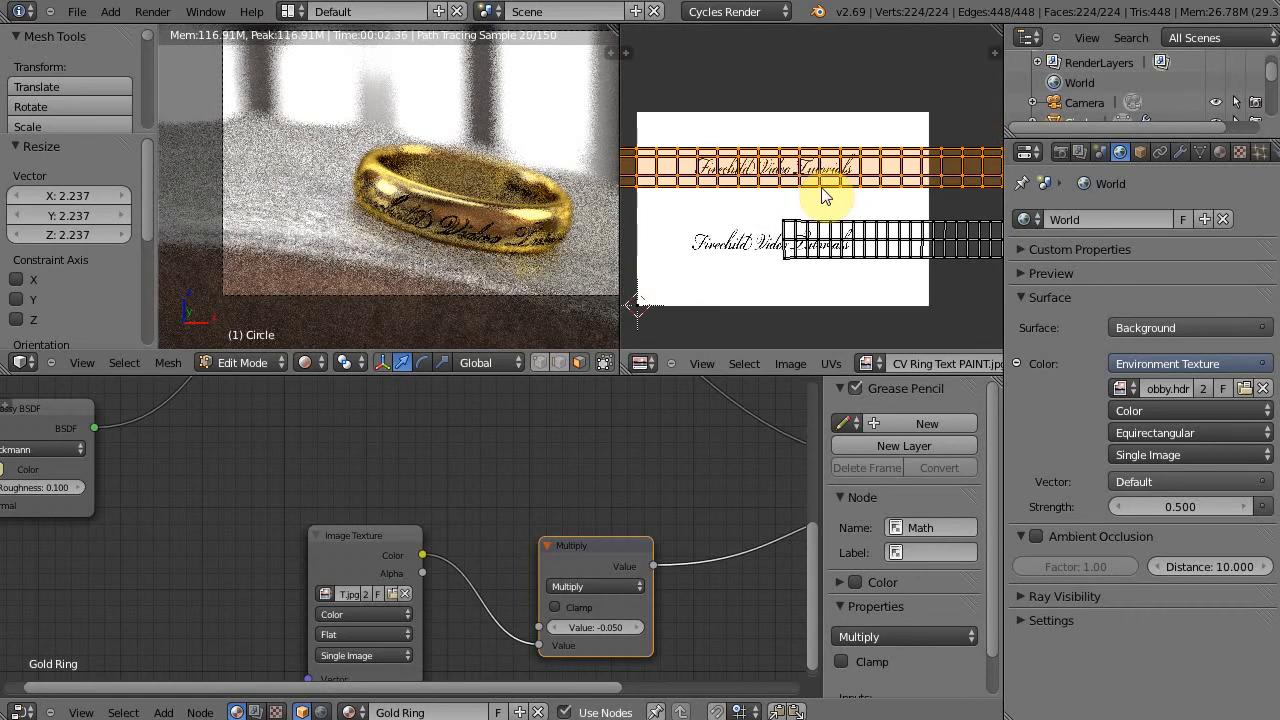
key(r)
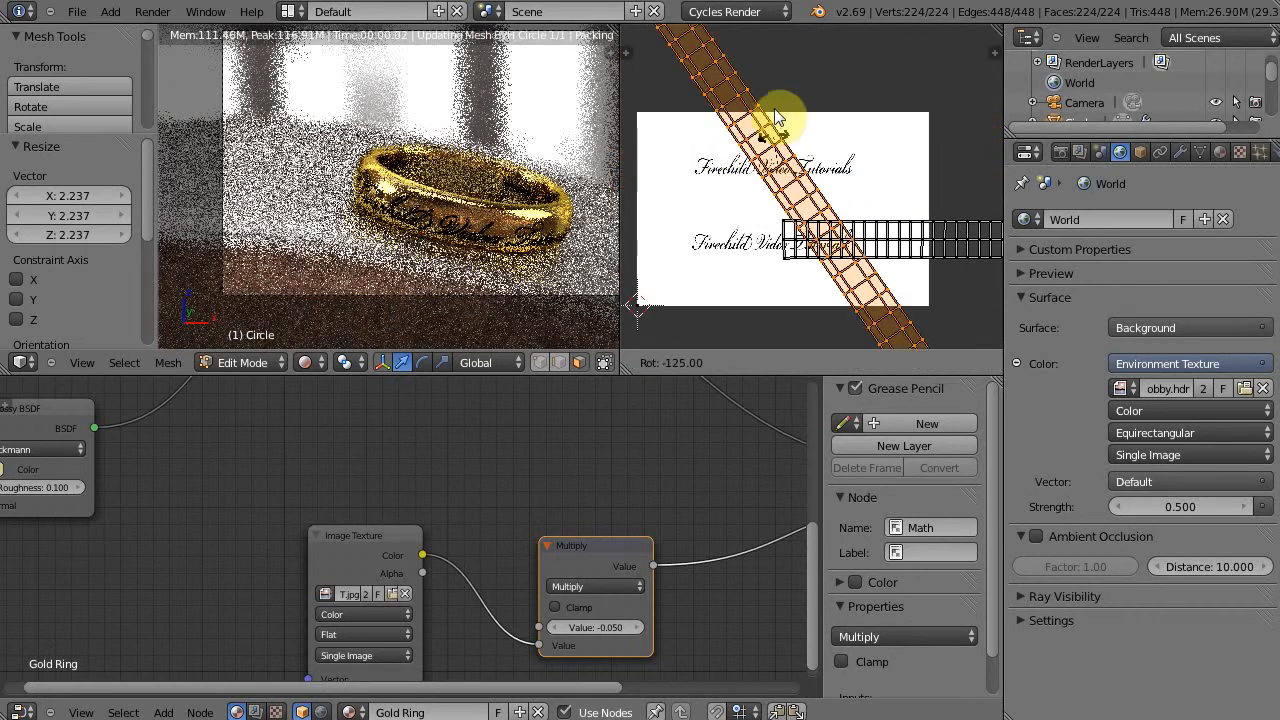
key(Escape)
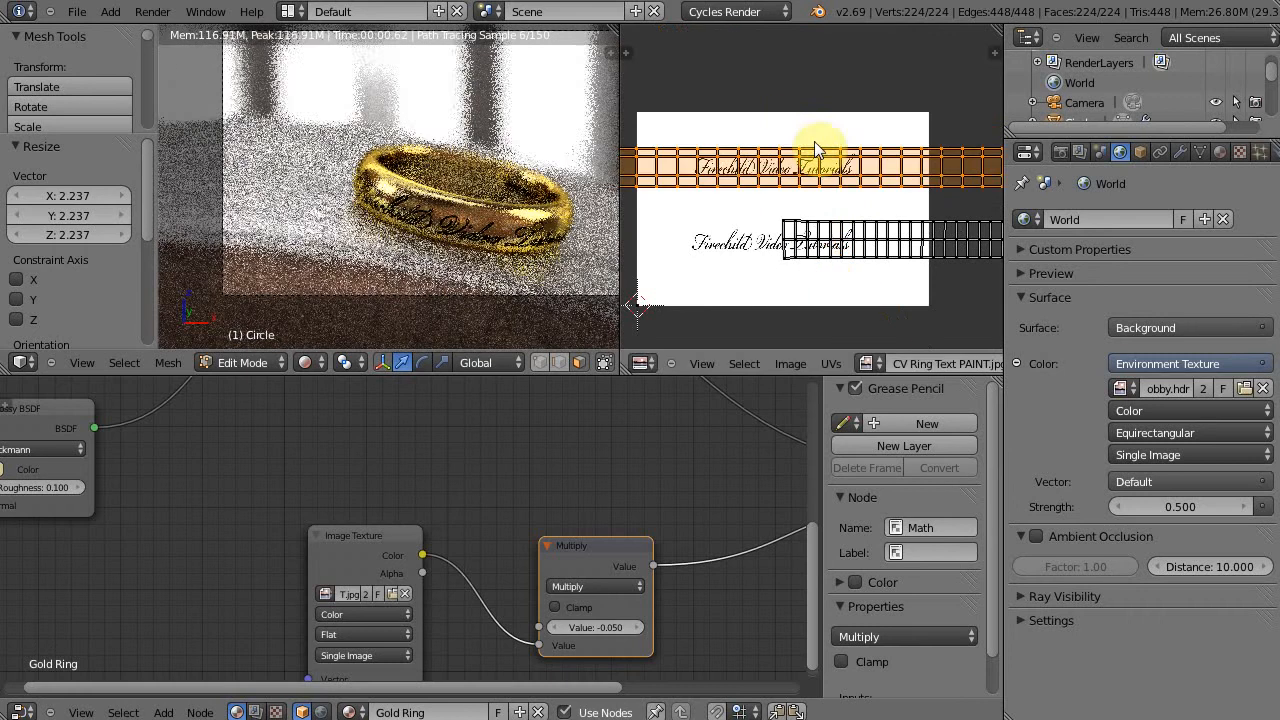
scroll(814, 142, down, 2)
scroll(858, 187, down, 2)
key(r)
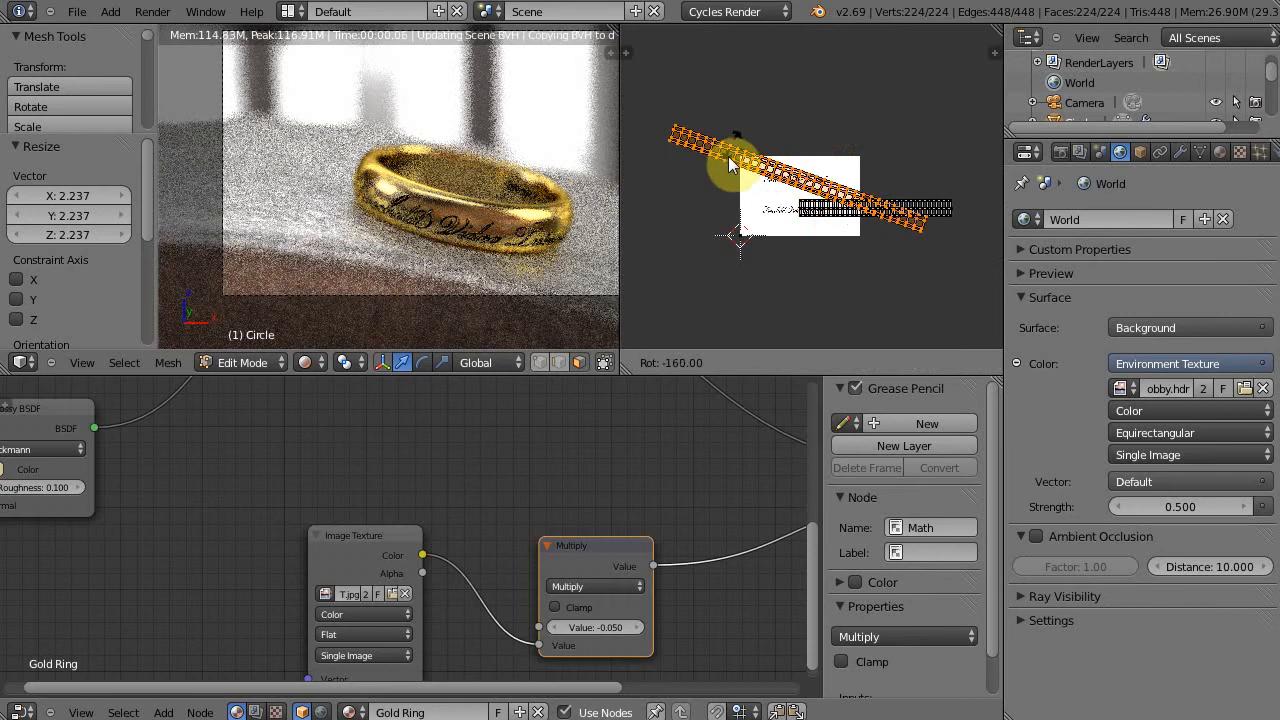
click(724, 167)
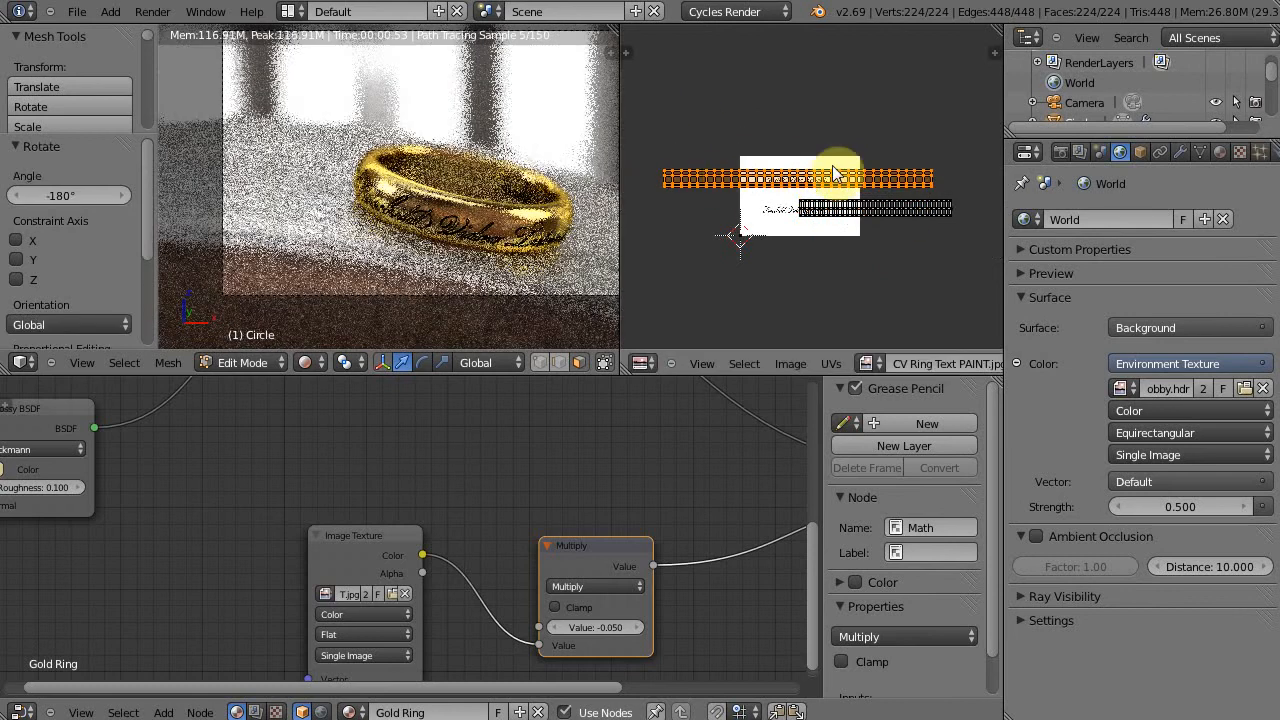
Move the upper UV strip about 0.286 along X while checking the ring's inside surface up close
scroll(832, 166, up, 5)
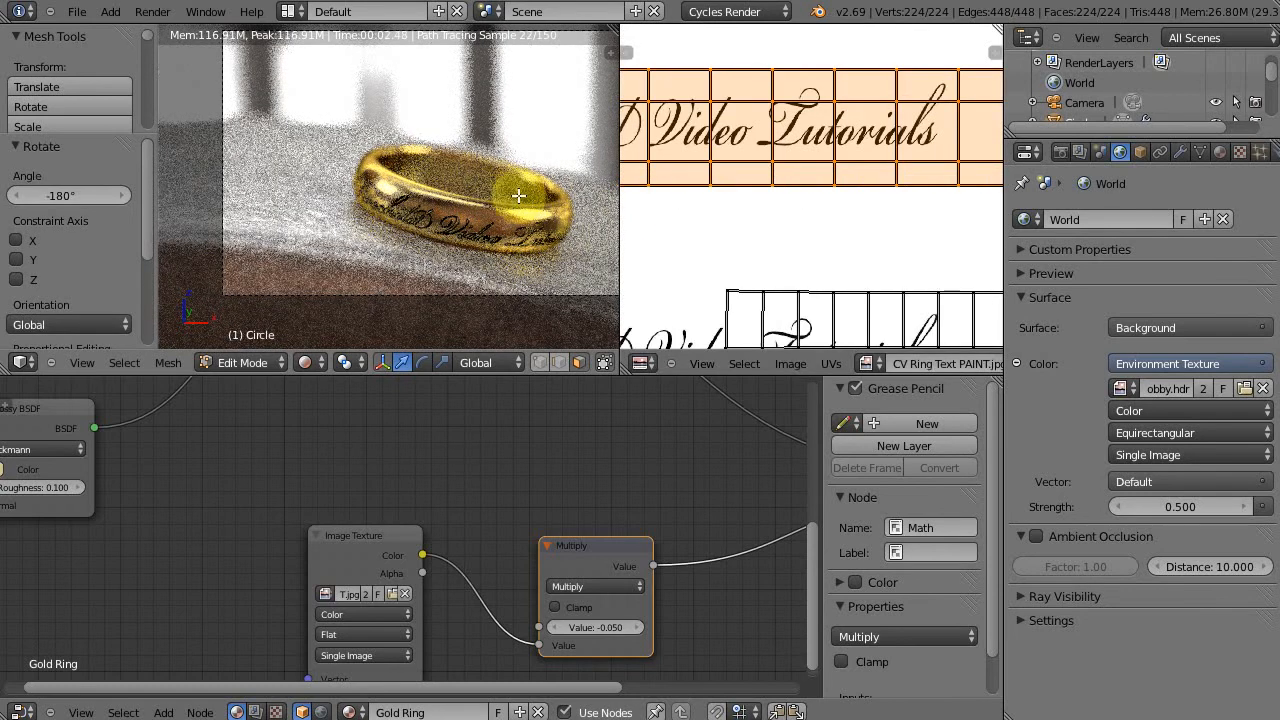
scroll(533, 198, up, 5)
shift+middle_drag(534, 194, 248, 182)
shift+middle_drag(355, 203, 386, 206)
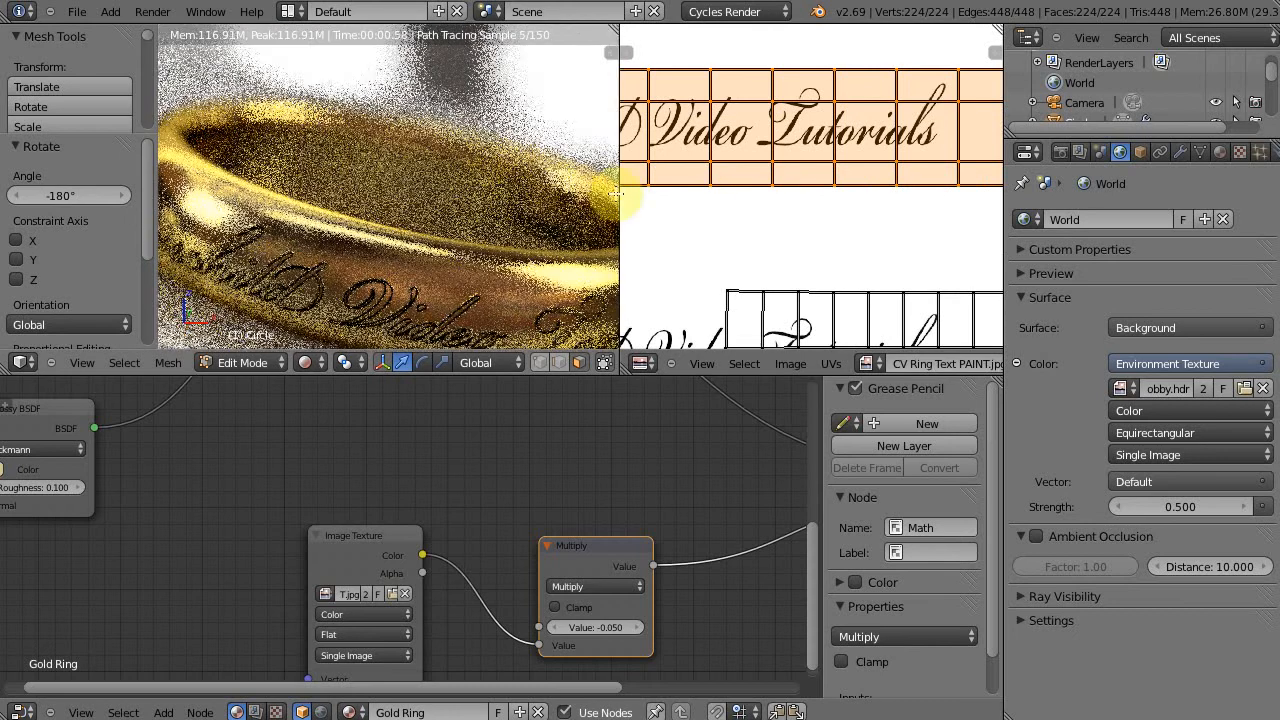
key(g)
key(x)
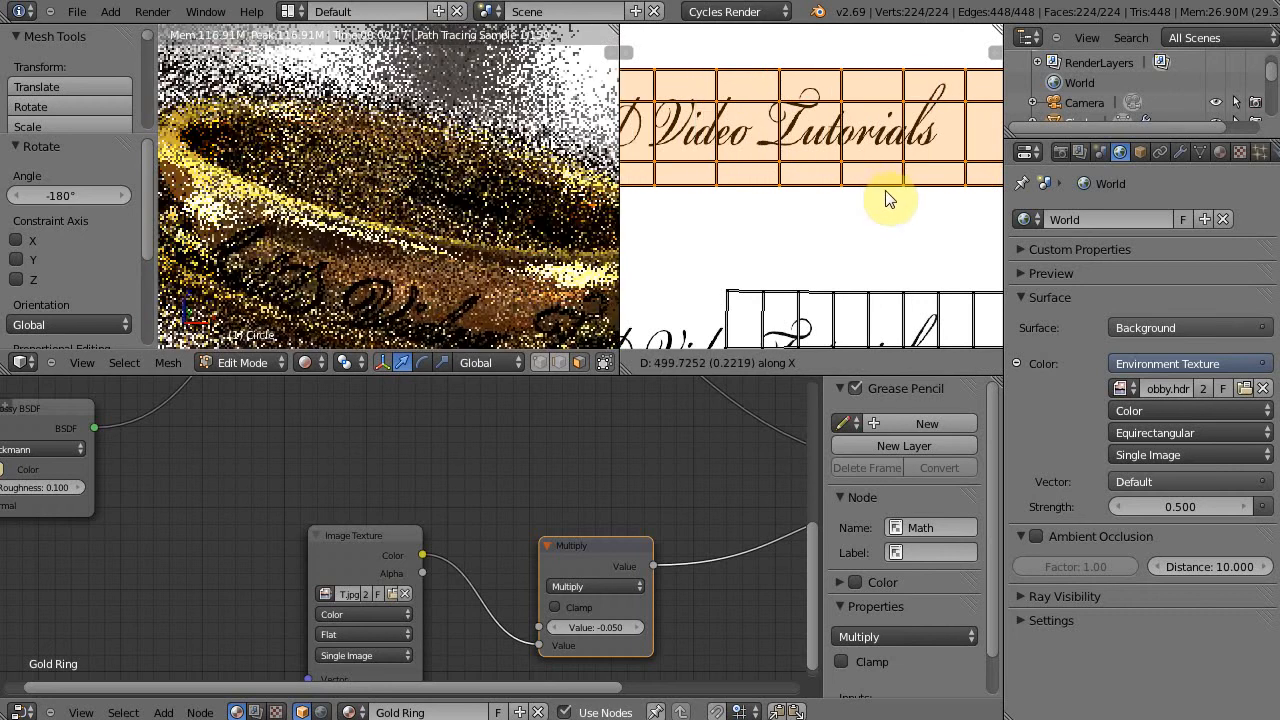
click(924, 212)
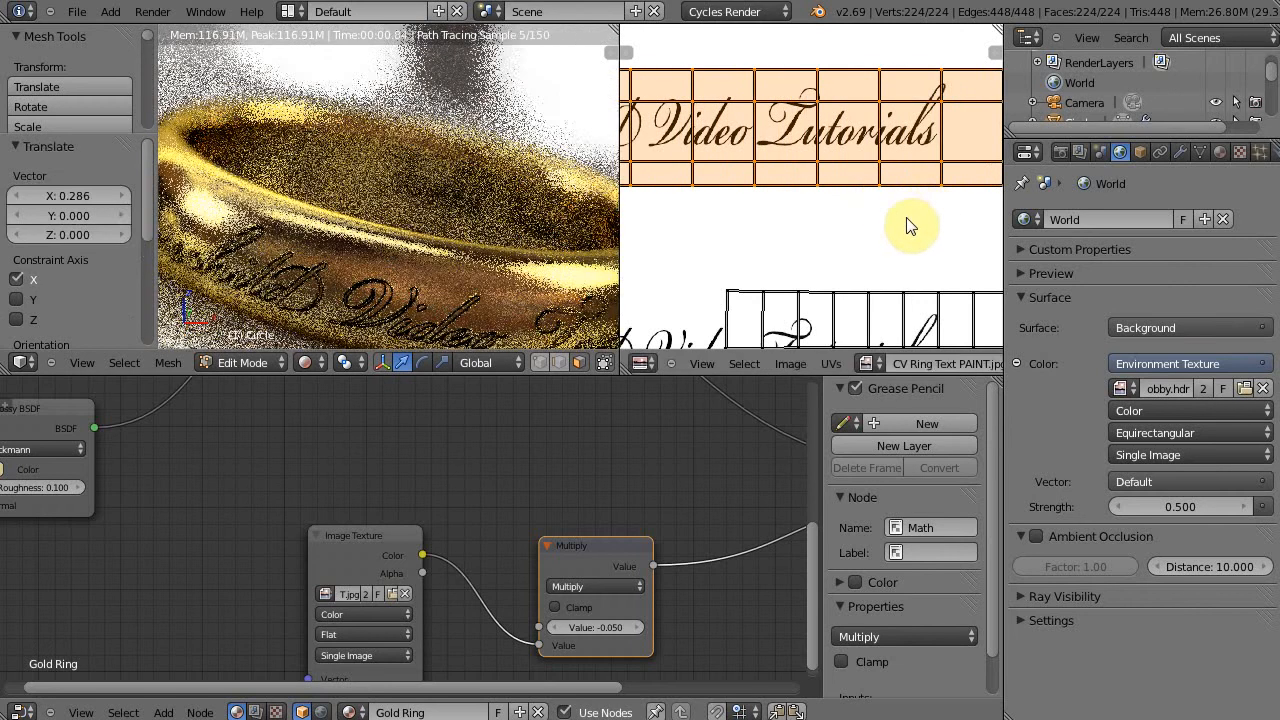
Shrink the upper UV strip to about 0.286 along X and shift it about 0.308 along X over the text
key(s)
key(x)
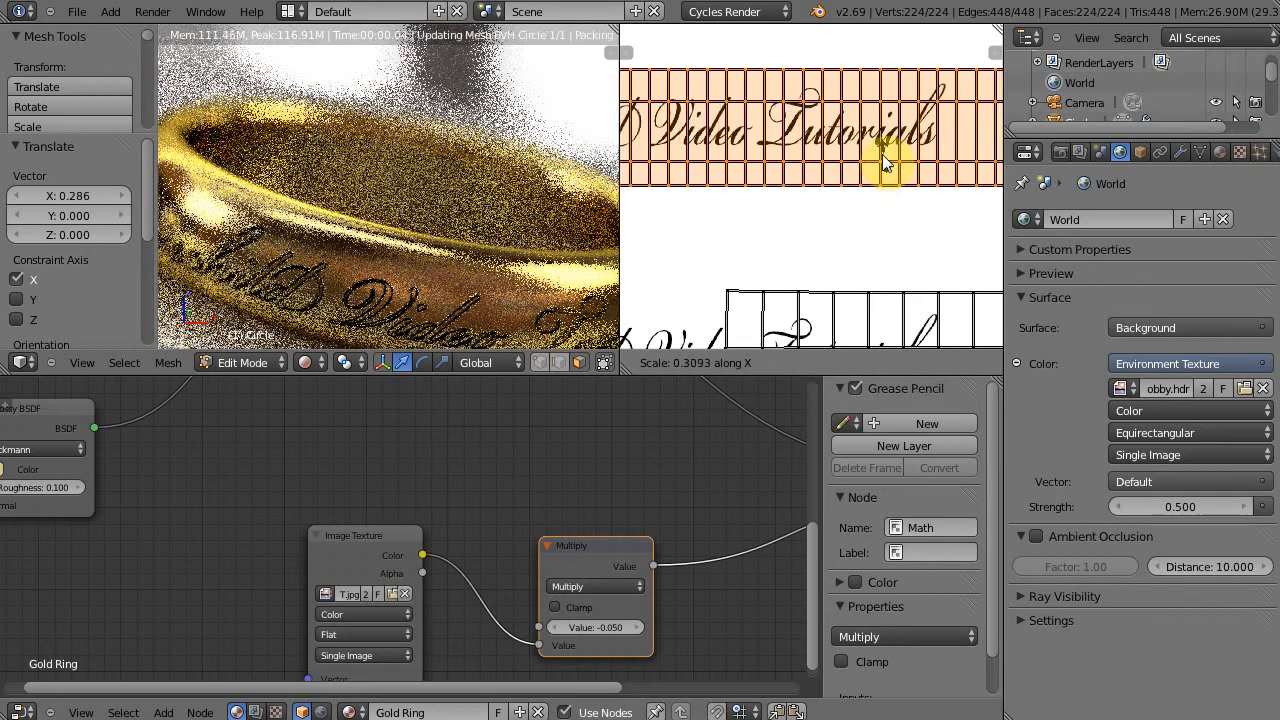
click(853, 161)
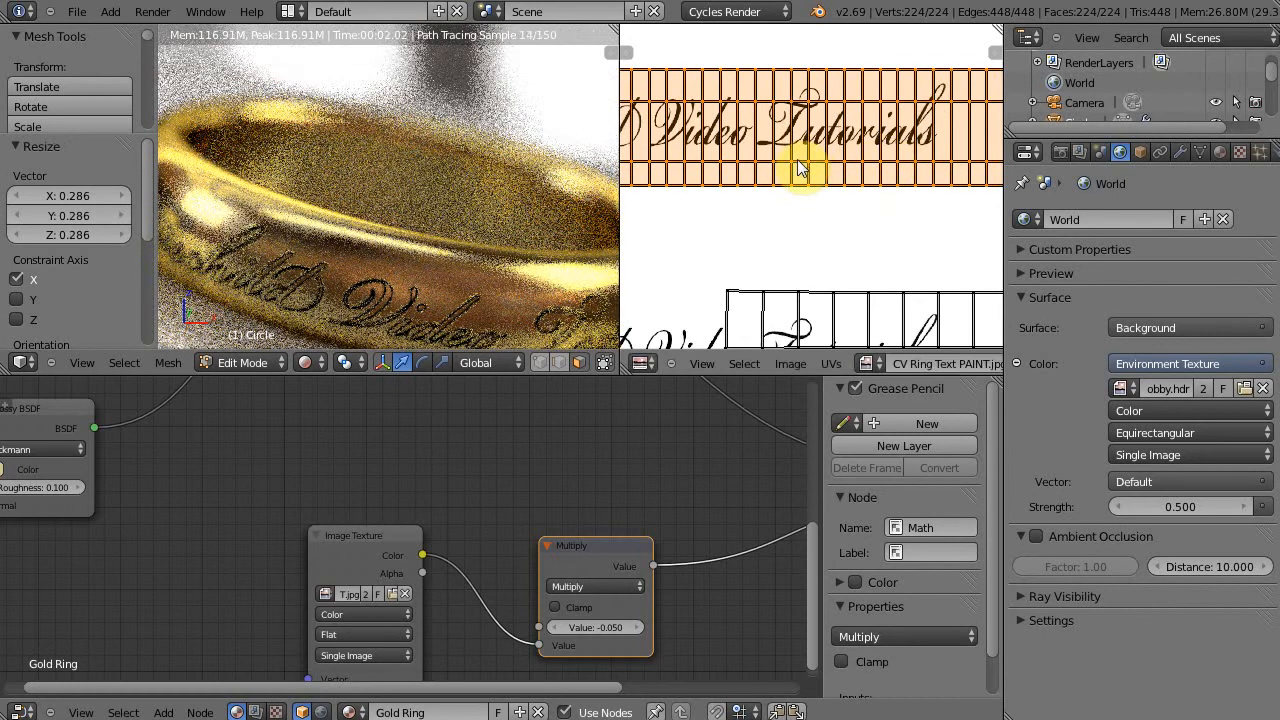
key(g)
key(x)
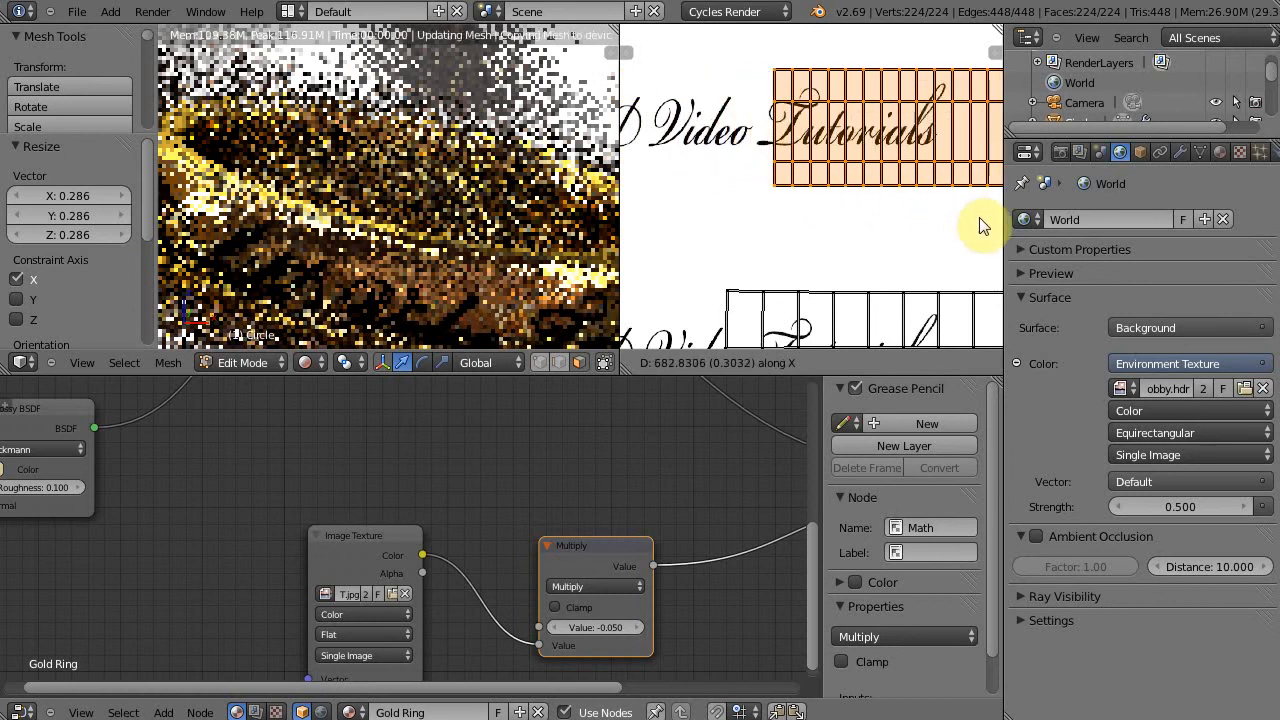
click(979, 220)
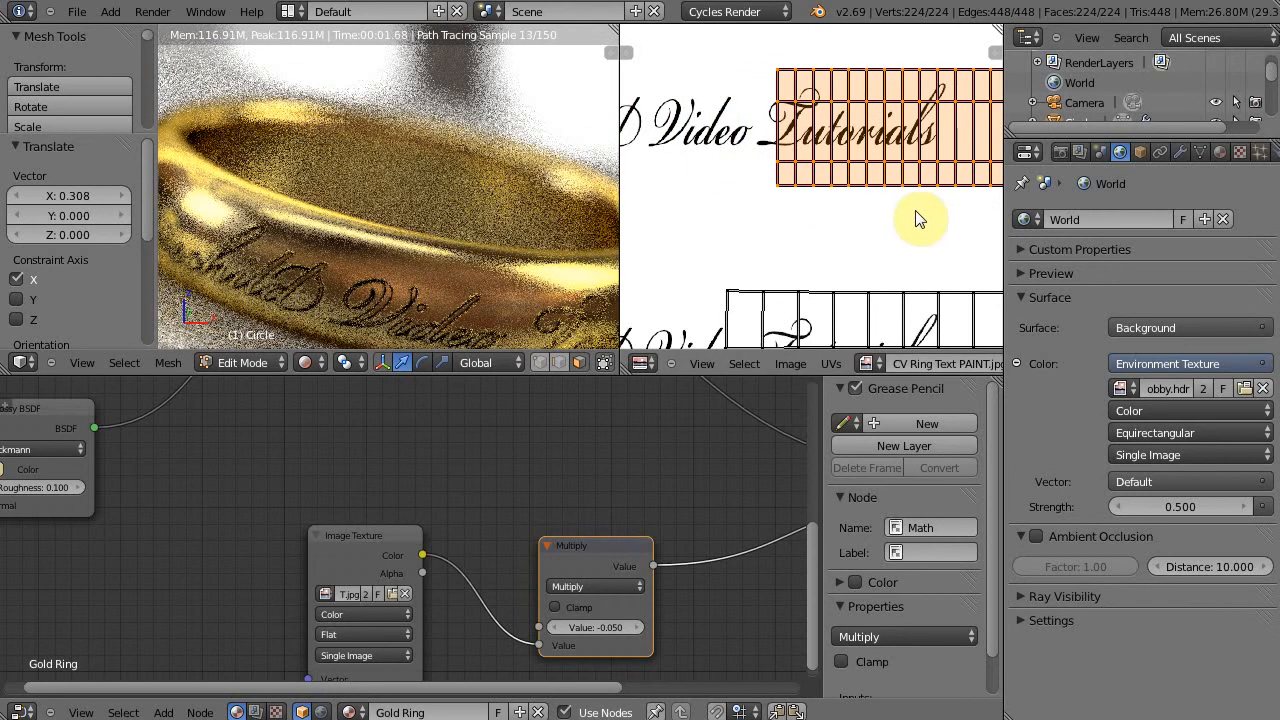
Widen the upper UV strip along X by about 2.869, followed by a further stretch of about 1.199
key(x)
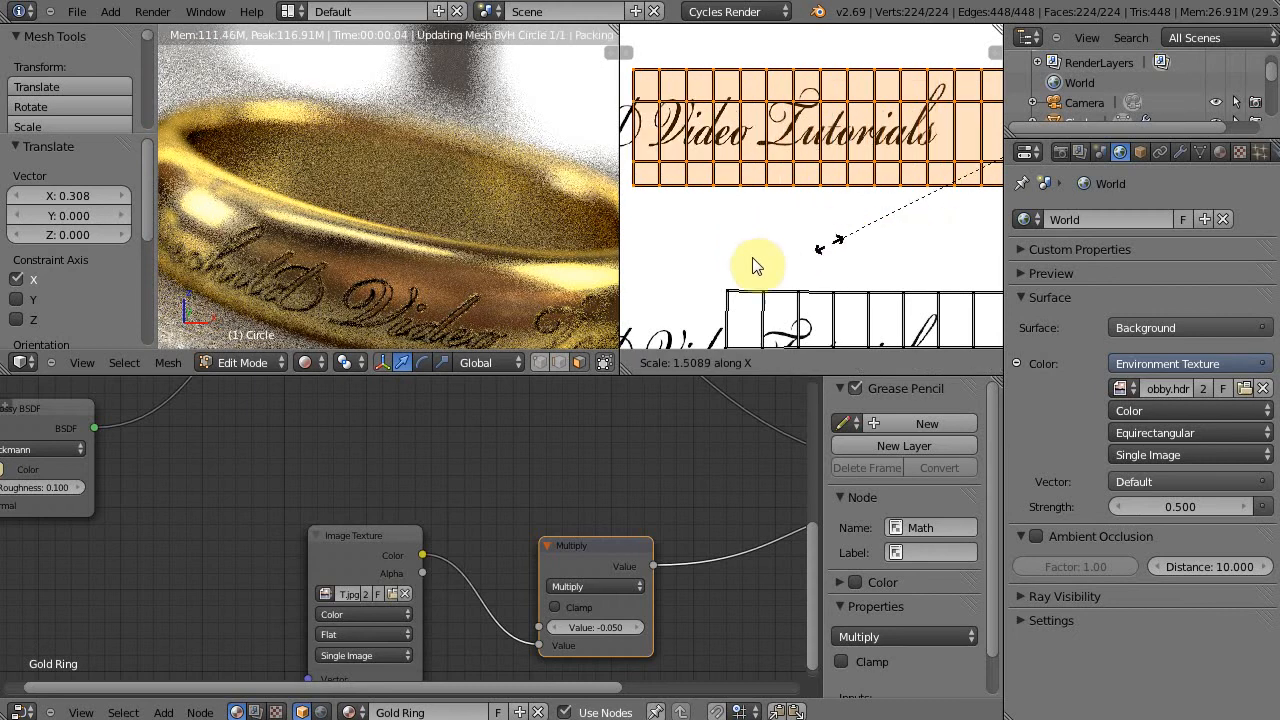
click(612, 340)
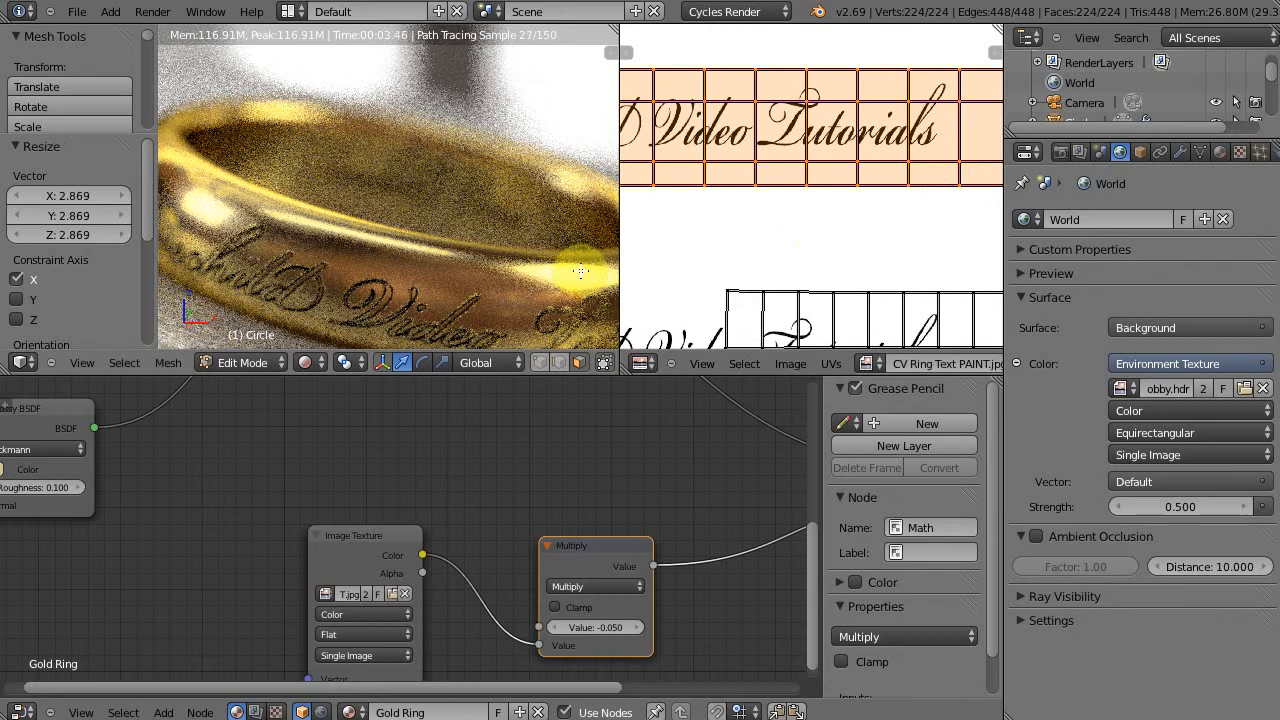
scroll(748, 208, down, 4)
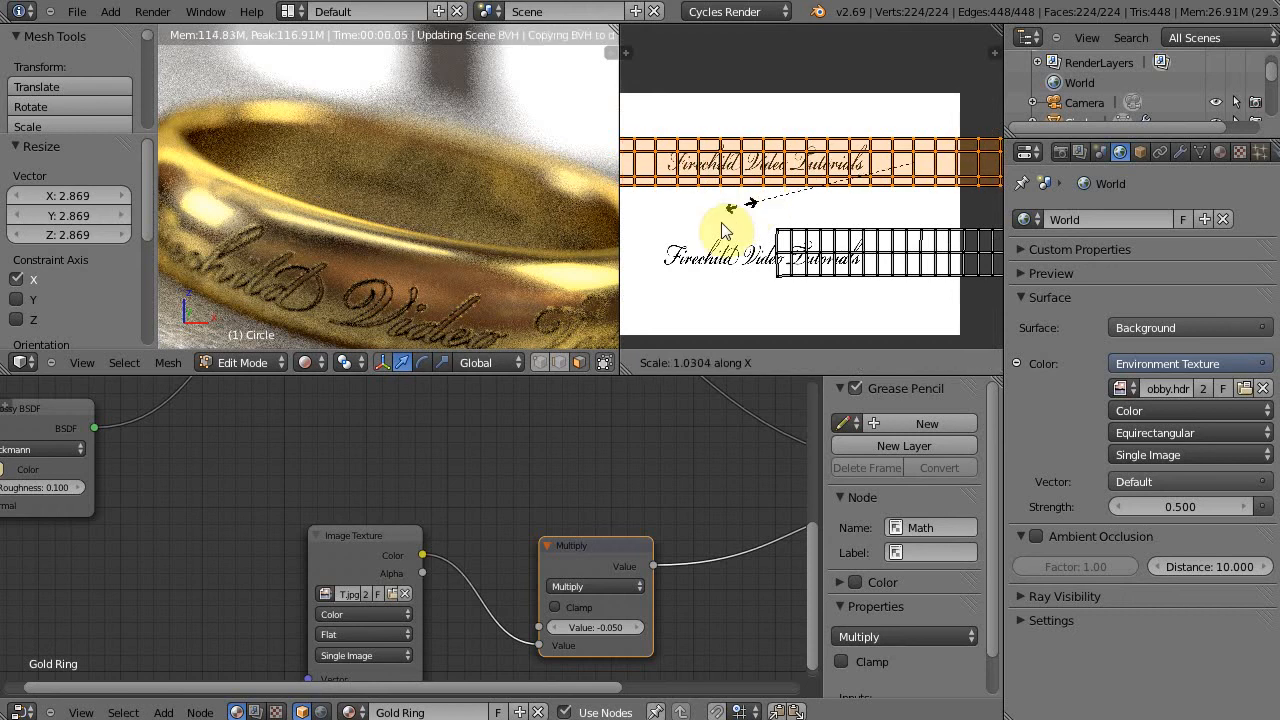
click(717, 230)
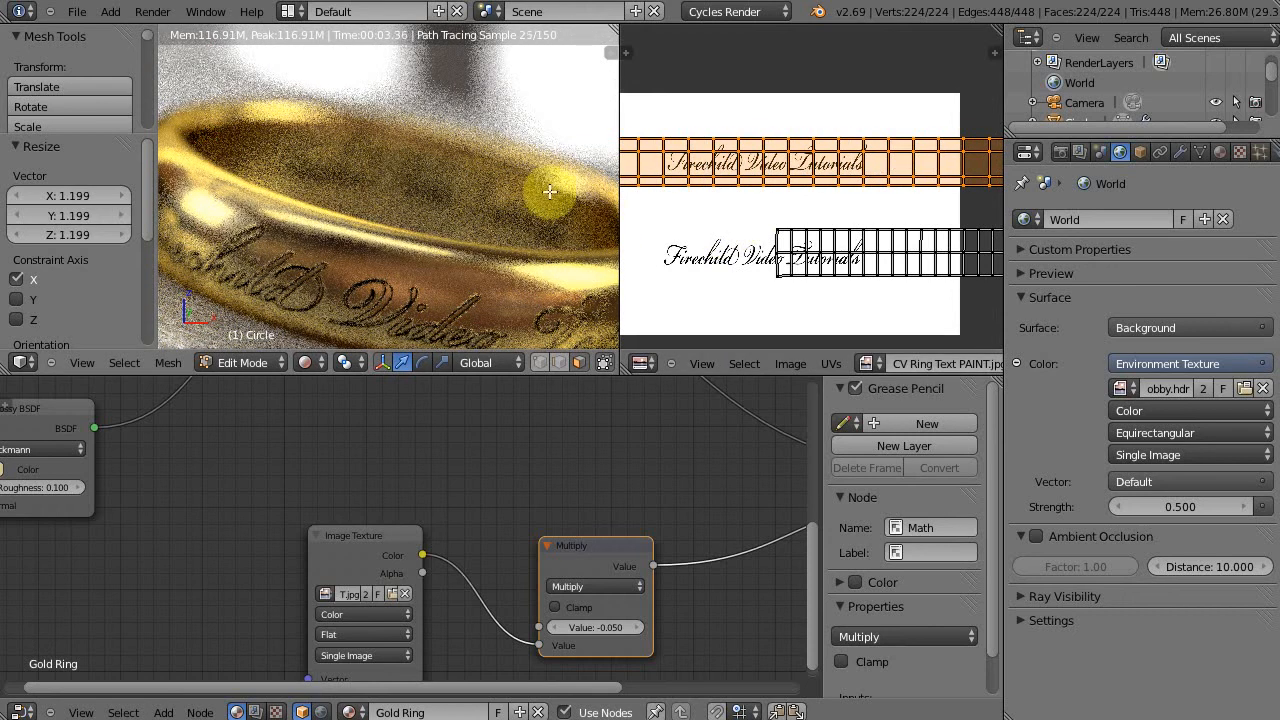
Check the inscription inside the ring, leave Edit Mode and show the camera view as a rendered preview
scroll(467, 476, down, 1)
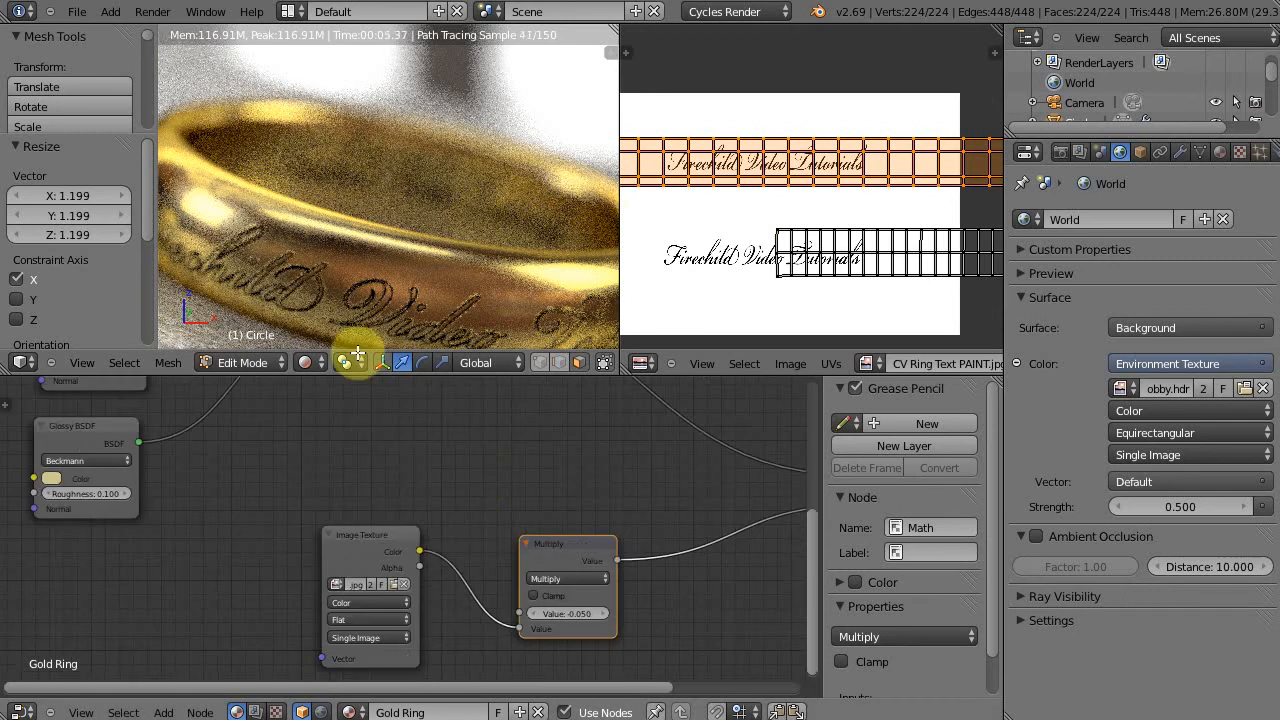
scroll(434, 300, down, 3)
scroll(439, 307, down, 2)
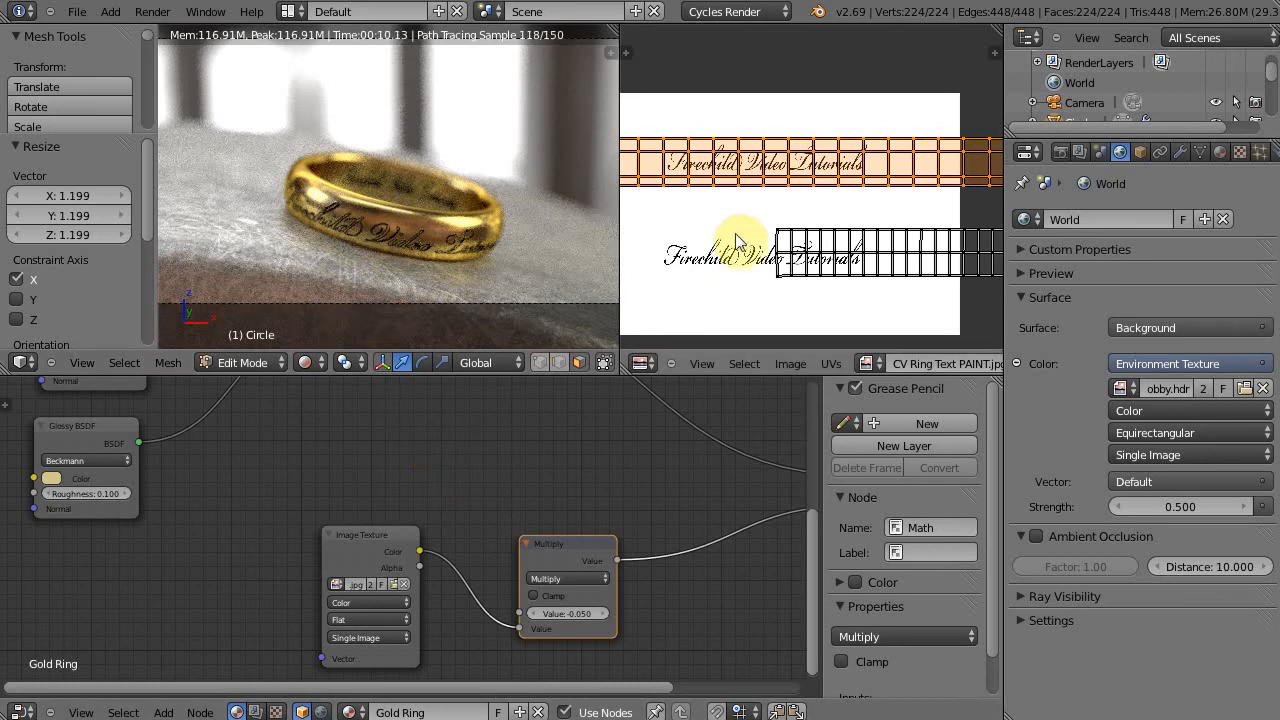
key(z)
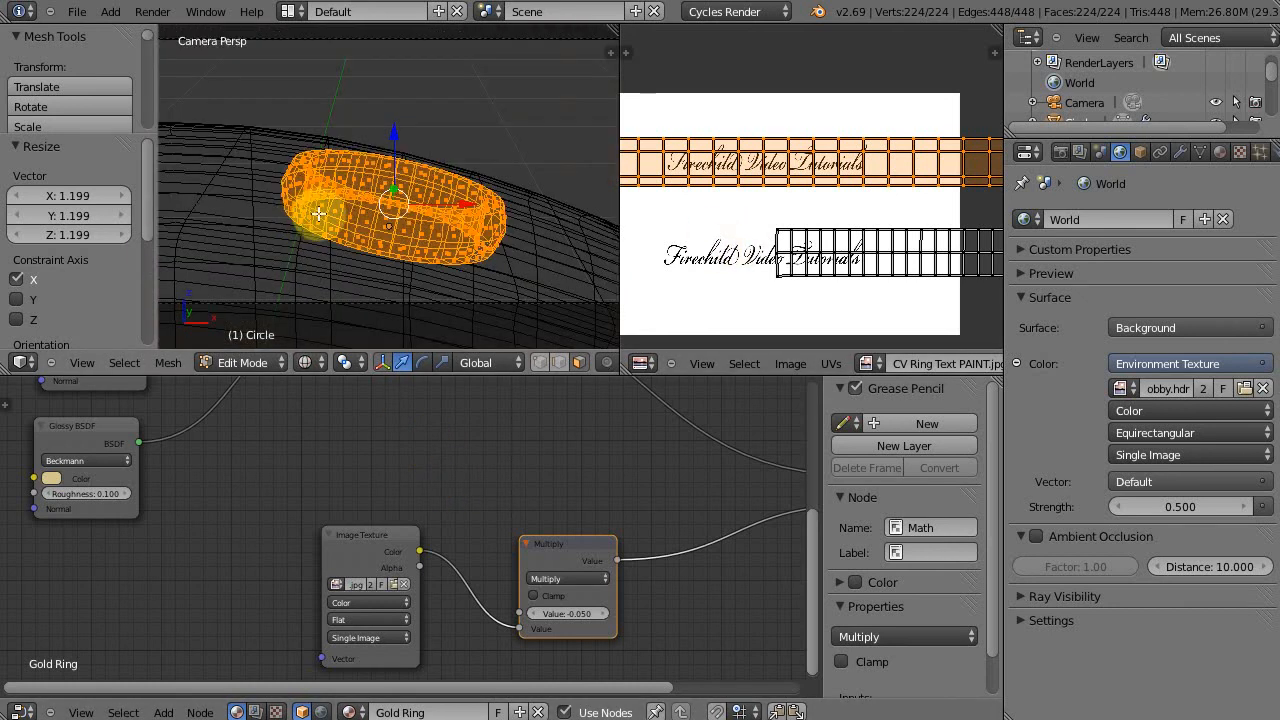
key(Tab)
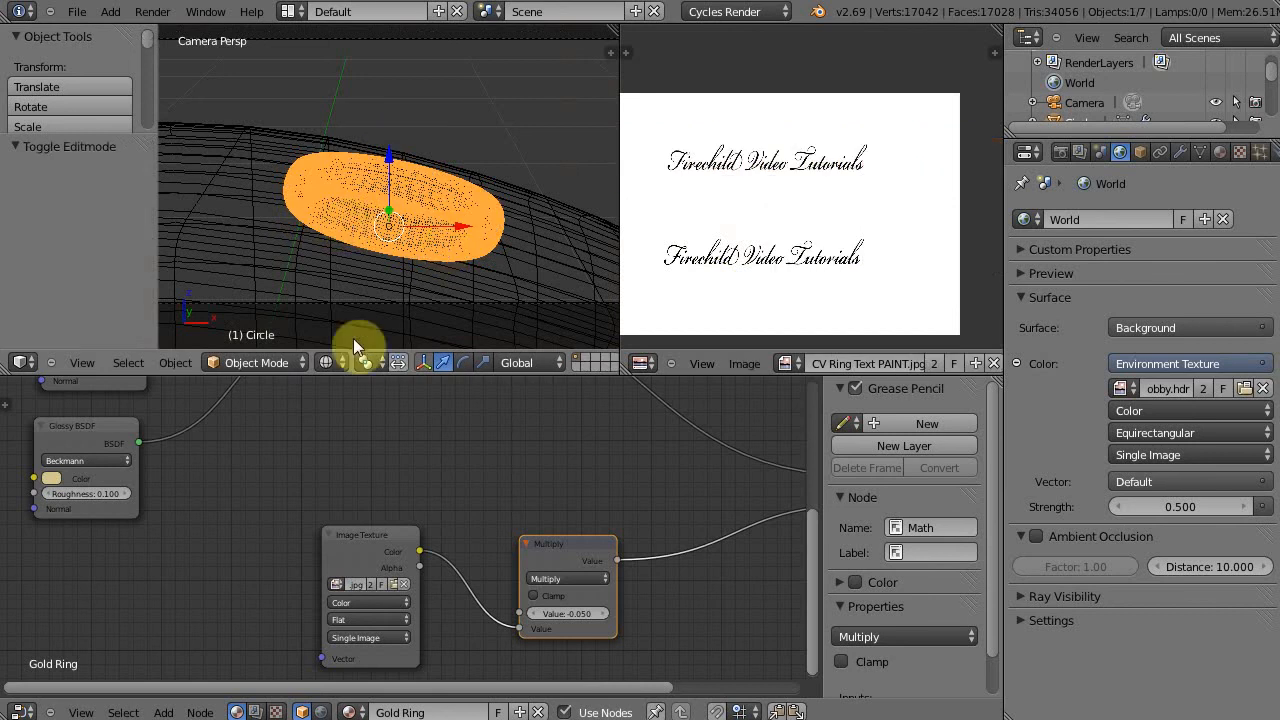
click(325, 362)
click(374, 232)
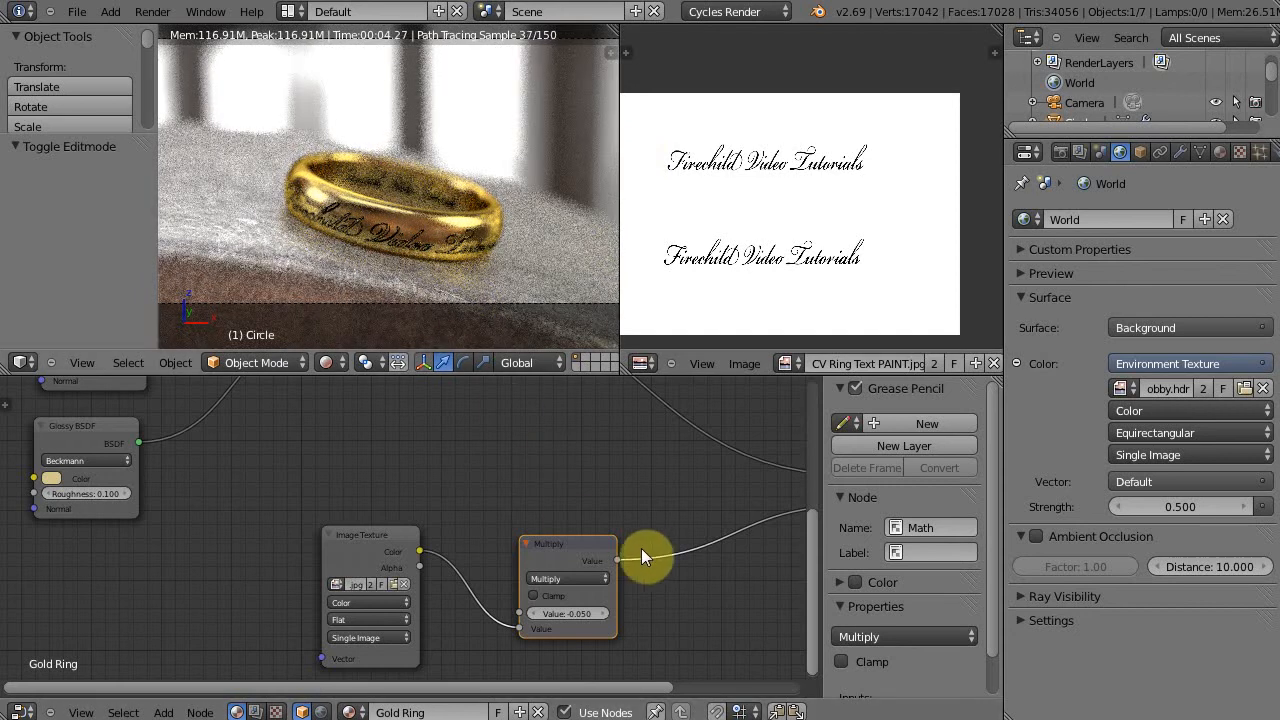
scroll(646, 547, down, 3)
scroll(646, 547, down, 1)
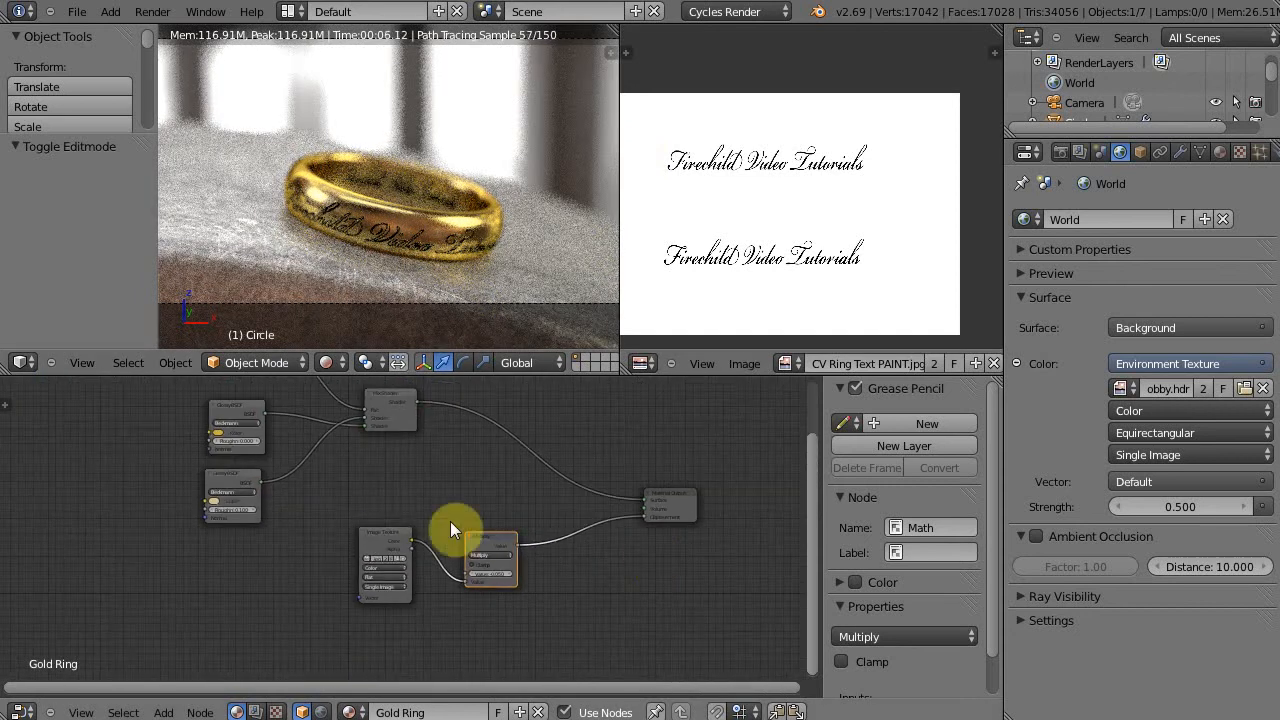
middle_drag(393, 494, 505, 560)
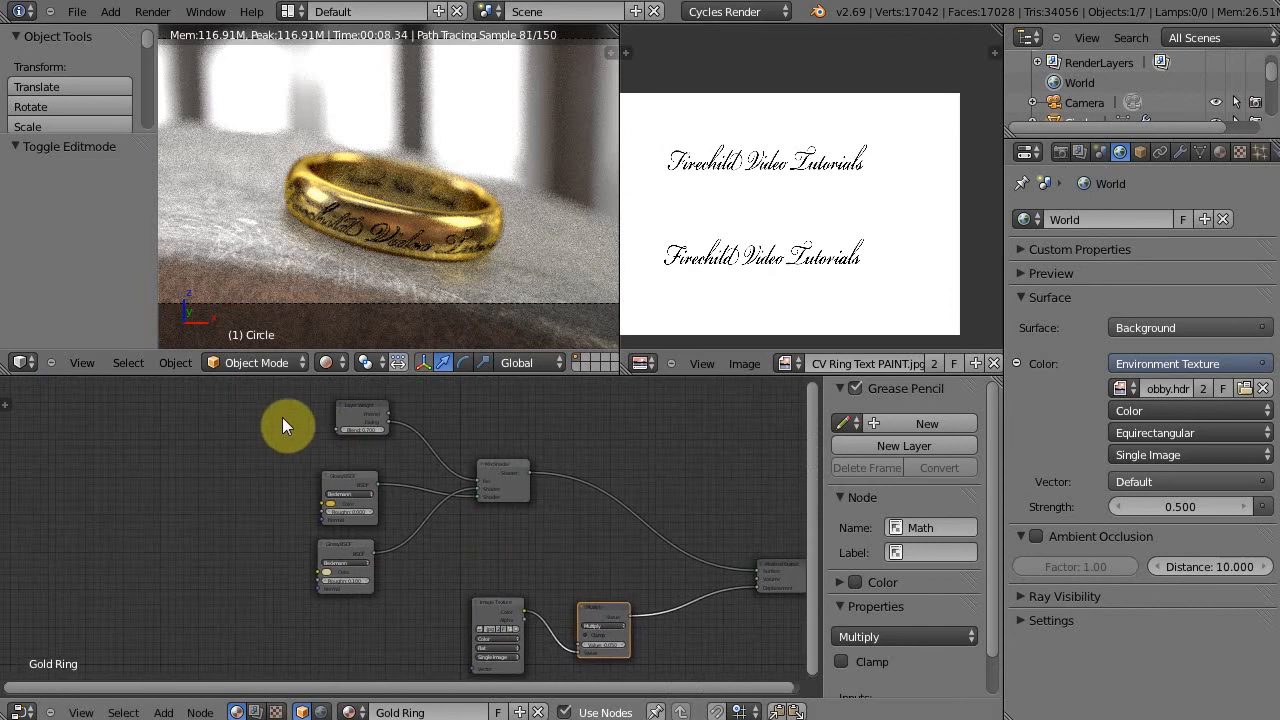
key(b)
drag(294, 398, 518, 590)
key(g)
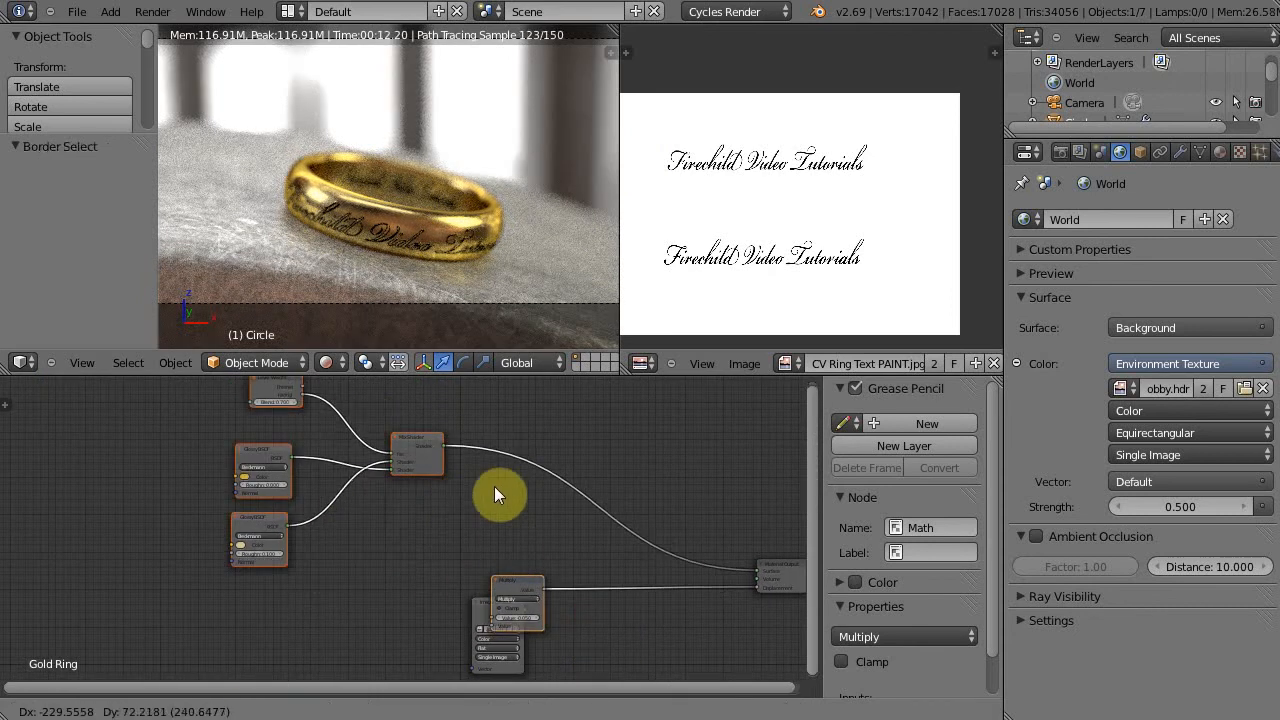
right_click(510, 519)
key(a)
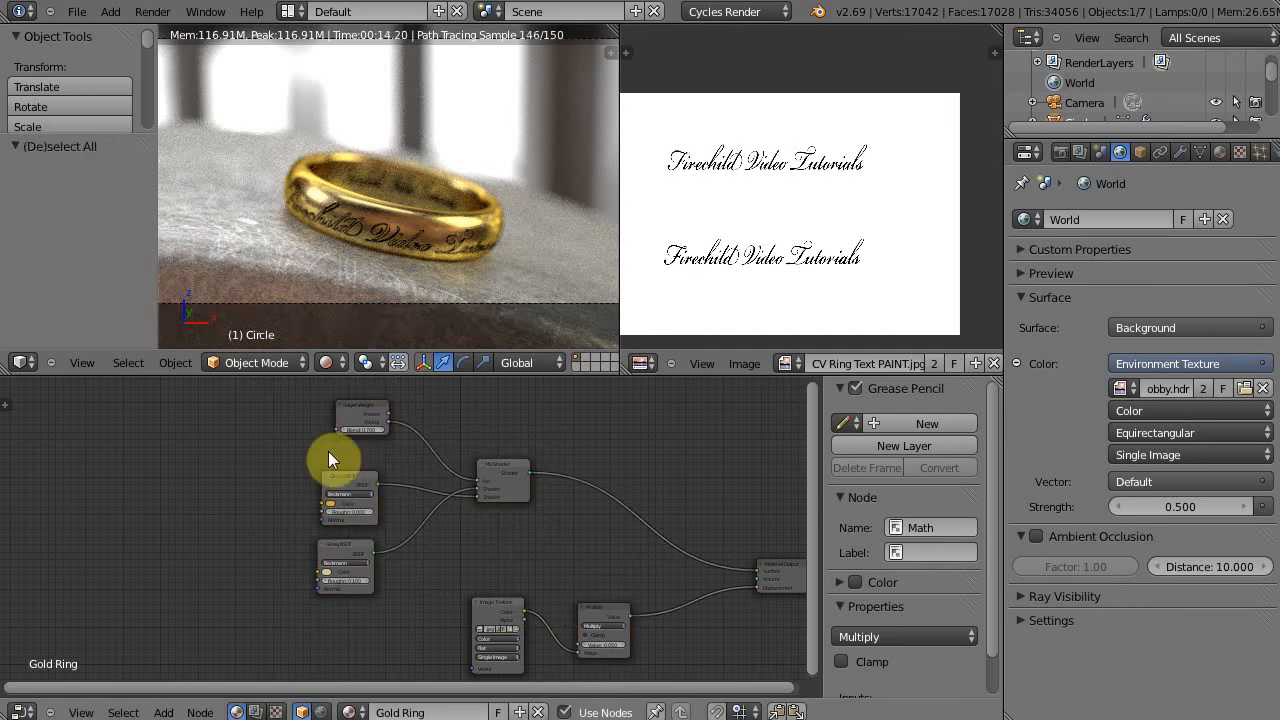
Move the Layer Weight, both Glossy BSDF and Mix Shader nodes together up and away from the Material Output
key(b)
drag(263, 400, 542, 558)
key(g)
click(494, 506)
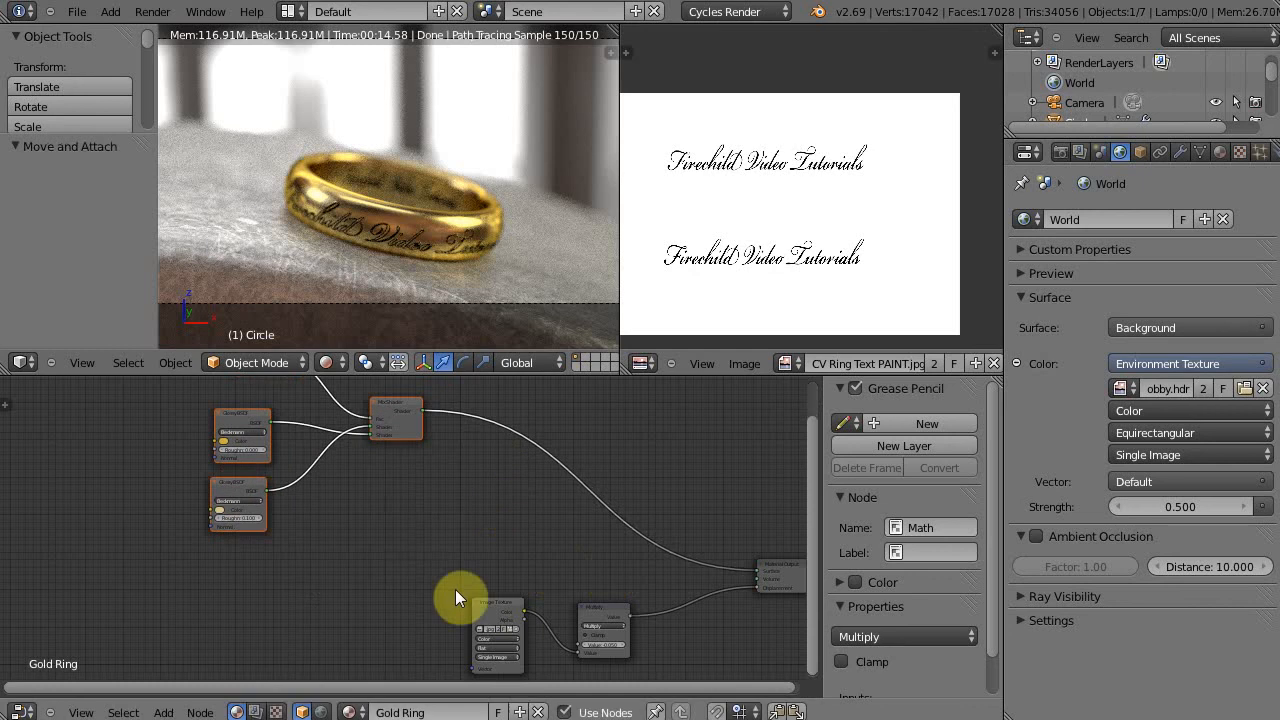
Move the Image Texture and Multiply nodes together downward to free space below the shader nodes
key(a)
key(b)
drag(420, 586, 621, 671)
key(g)
click(552, 664)
middle_drag(445, 570, 403, 647)
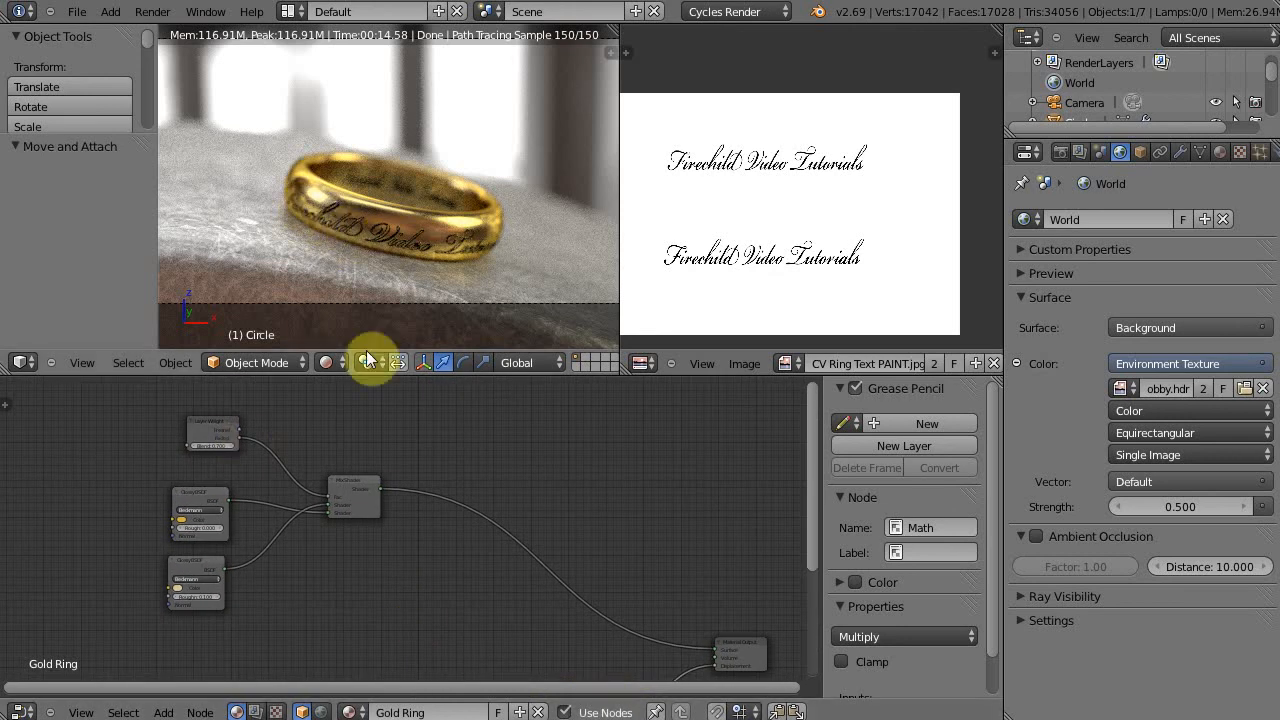
Duplicate the Mix Shader node and insert the copy on the link between the original and the Material Output
click(339, 486)
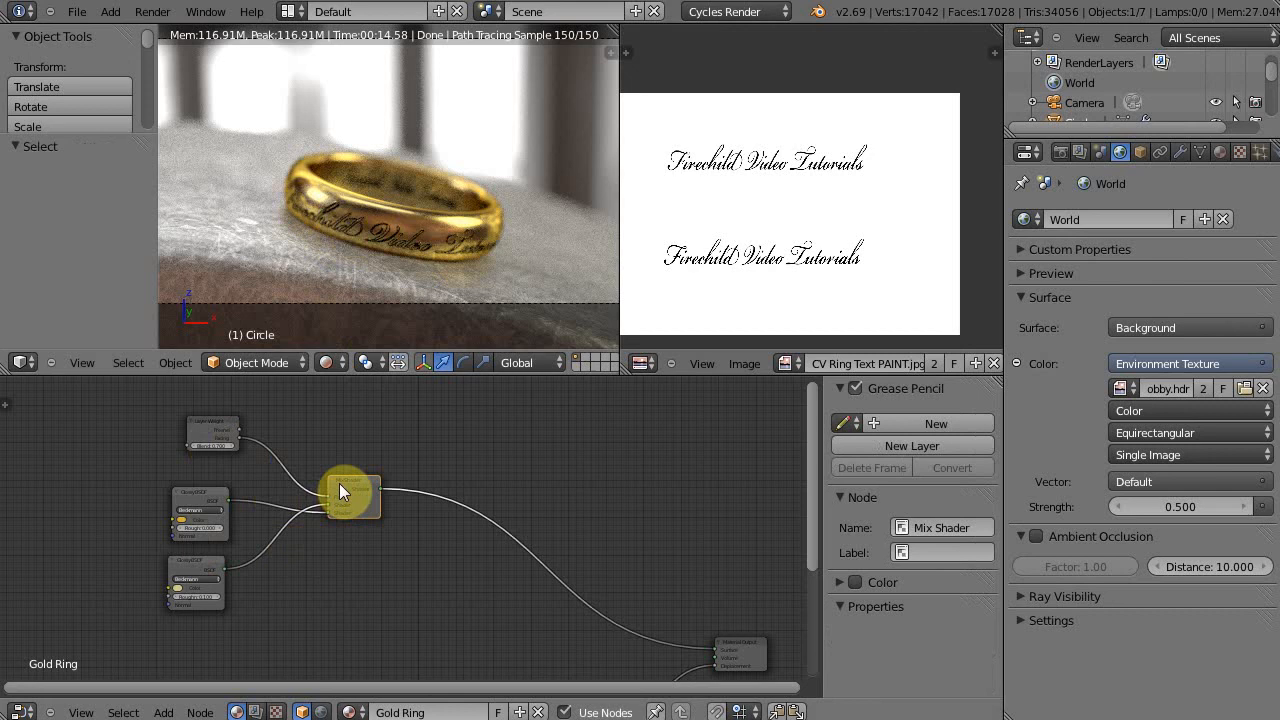
key(shift+d)
click(547, 569)
middle_drag(464, 572, 485, 543)
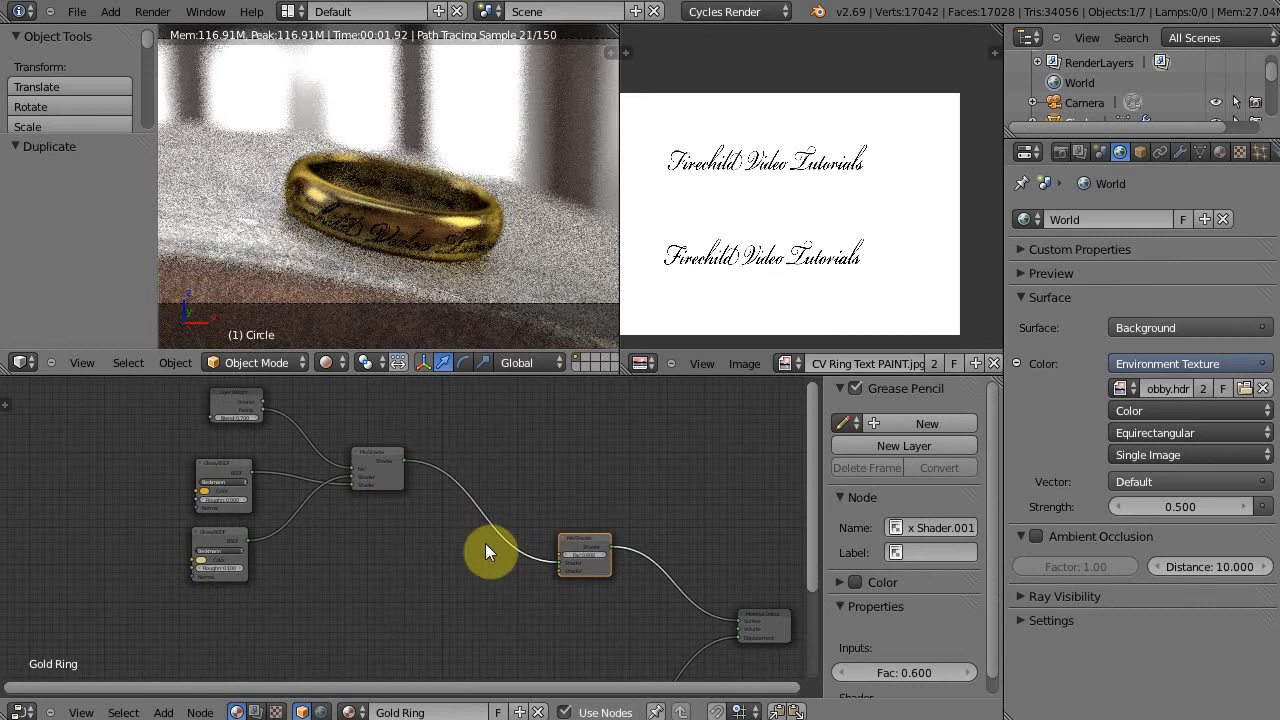
Add an Emission shader and link it to the free second shader input of the copied Mix Shader
key(shift+a)
mouse_move(454, 467)
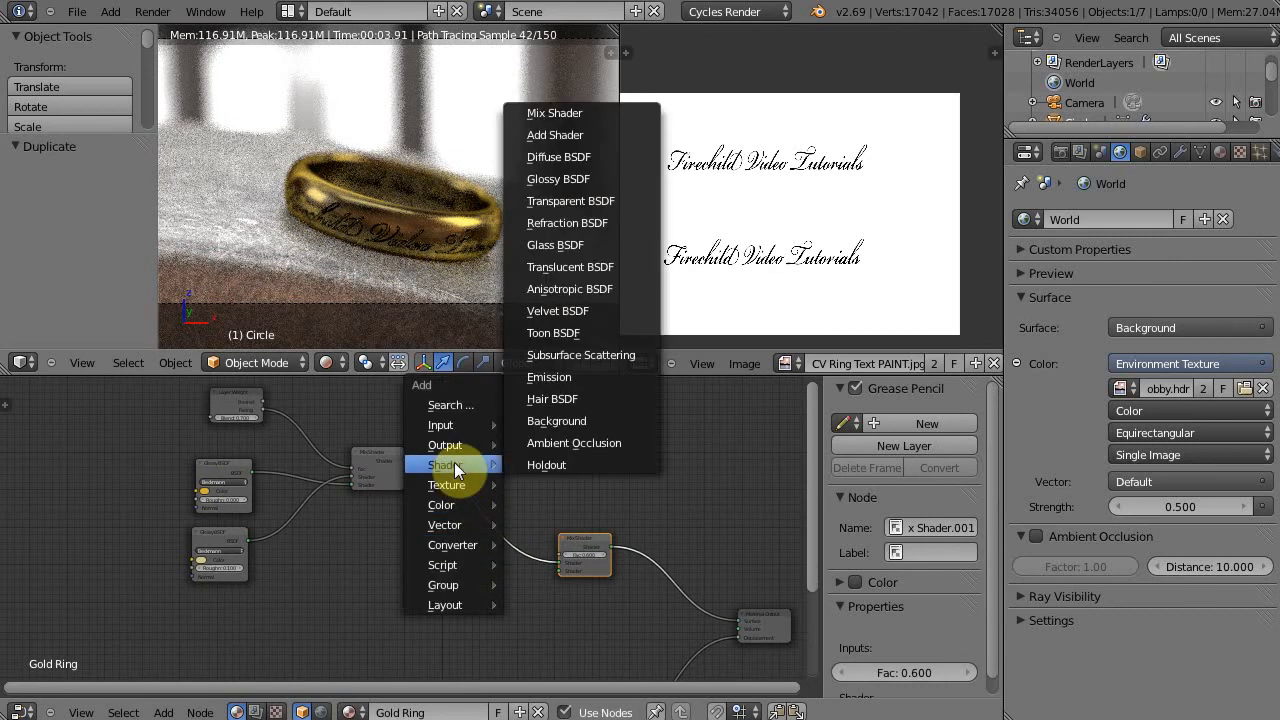
click(549, 377)
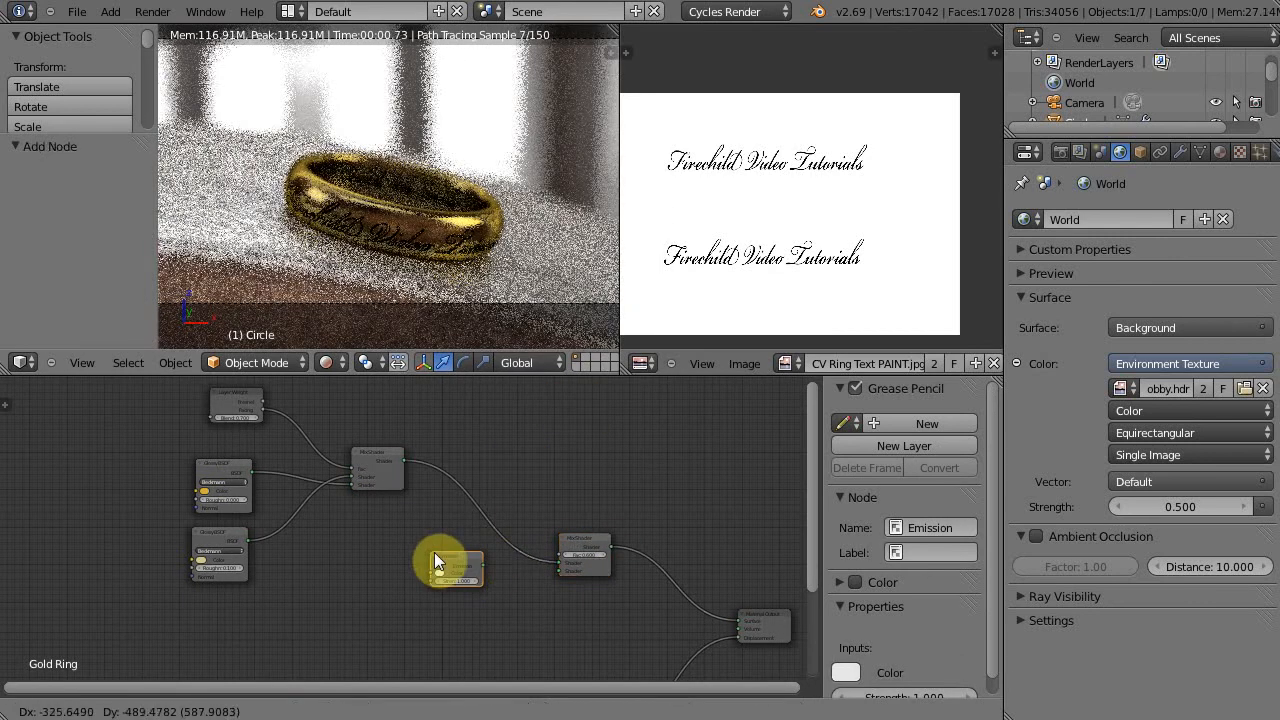
click(458, 566)
drag(483, 566, 560, 571)
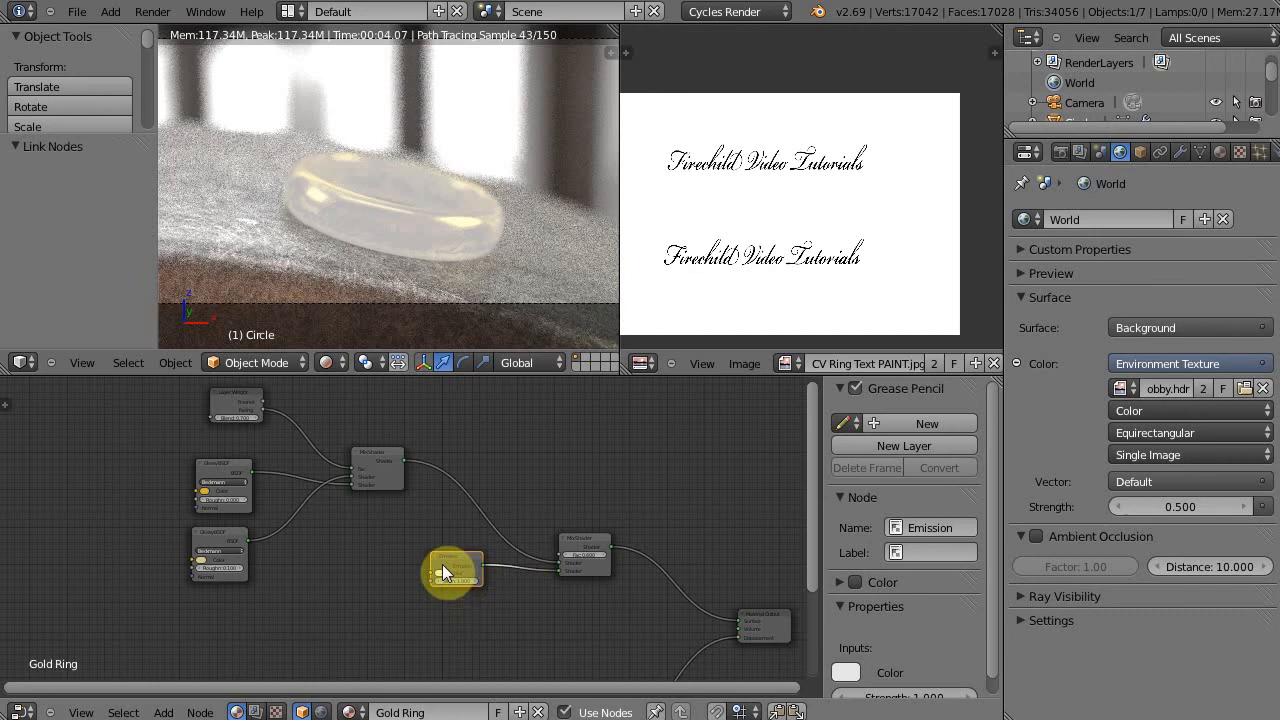
drag(442, 564, 434, 582)
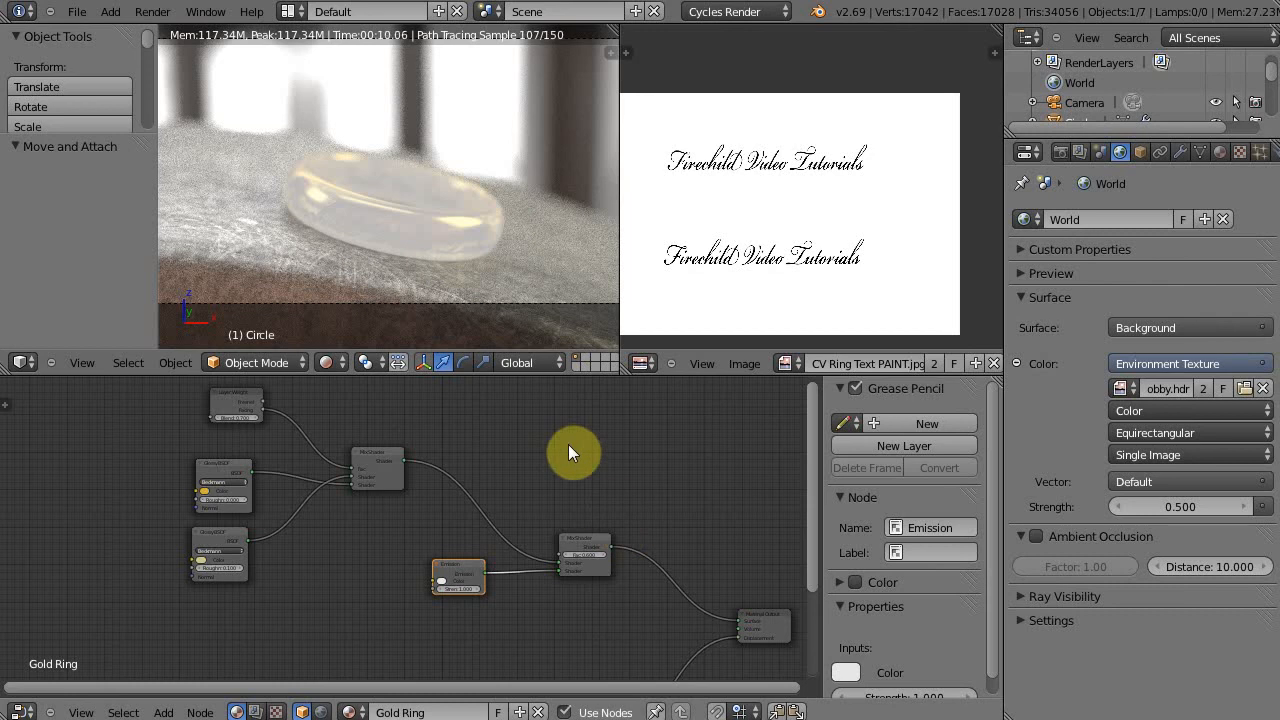
Duplicate the inscription's Image Texture node and place the copy beside the Emission node
middle_drag(619, 518, 575, 436)
click(426, 618)
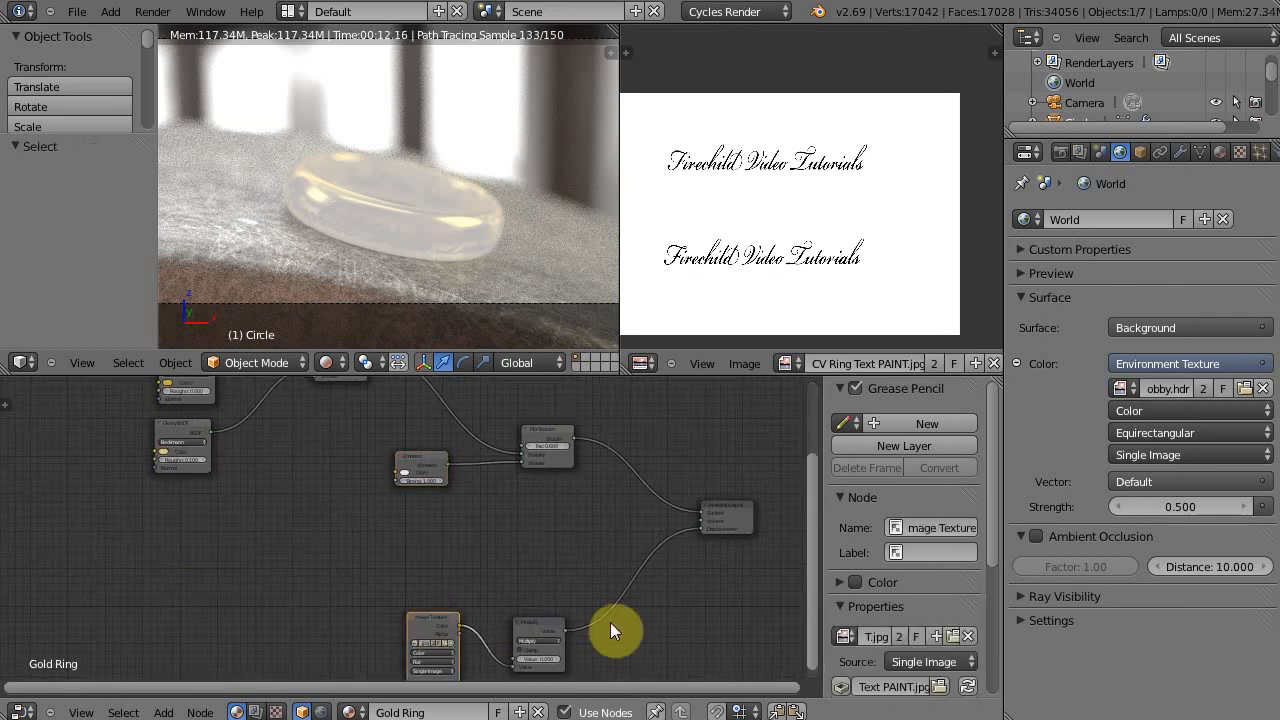
key(shift+d)
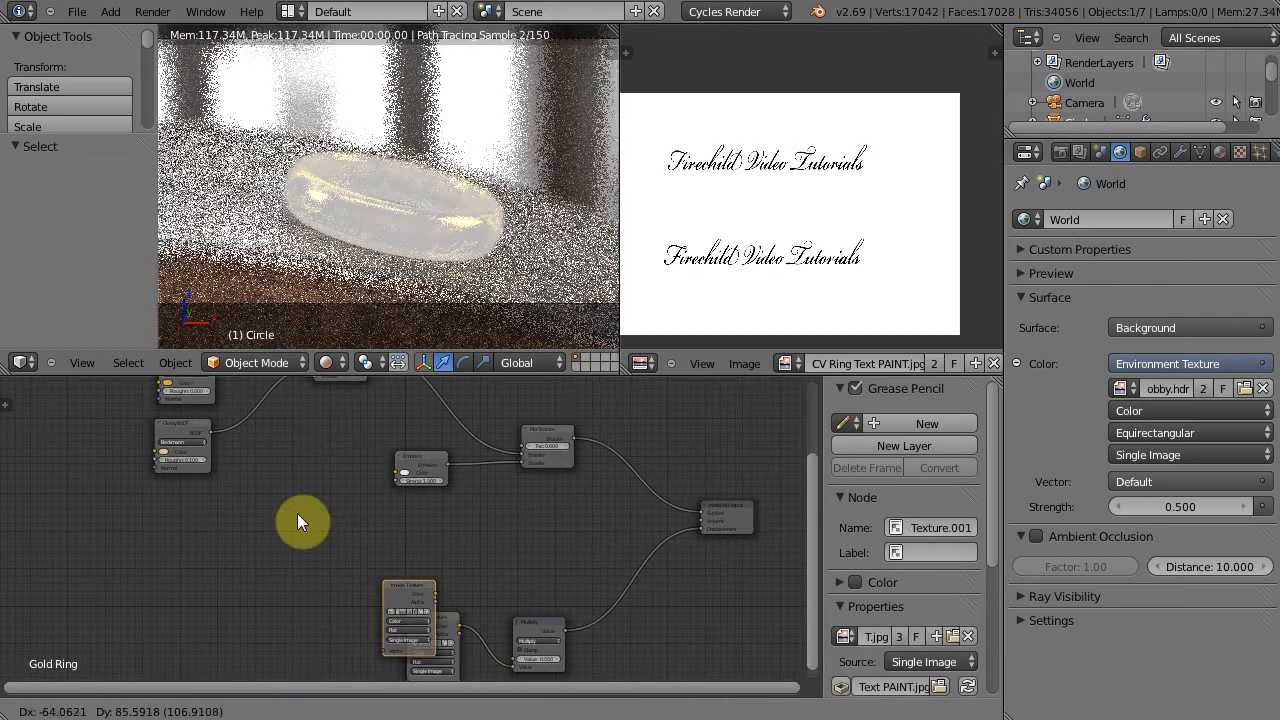
click(298, 452)
Link the copied Image Texture's Color to the second Mix Shader's Fac and swap that node's two shader inputs
middle_drag(505, 450, 740, 597)
scroll(566, 565, up, 5)
middle_drag(638, 519, 586, 500)
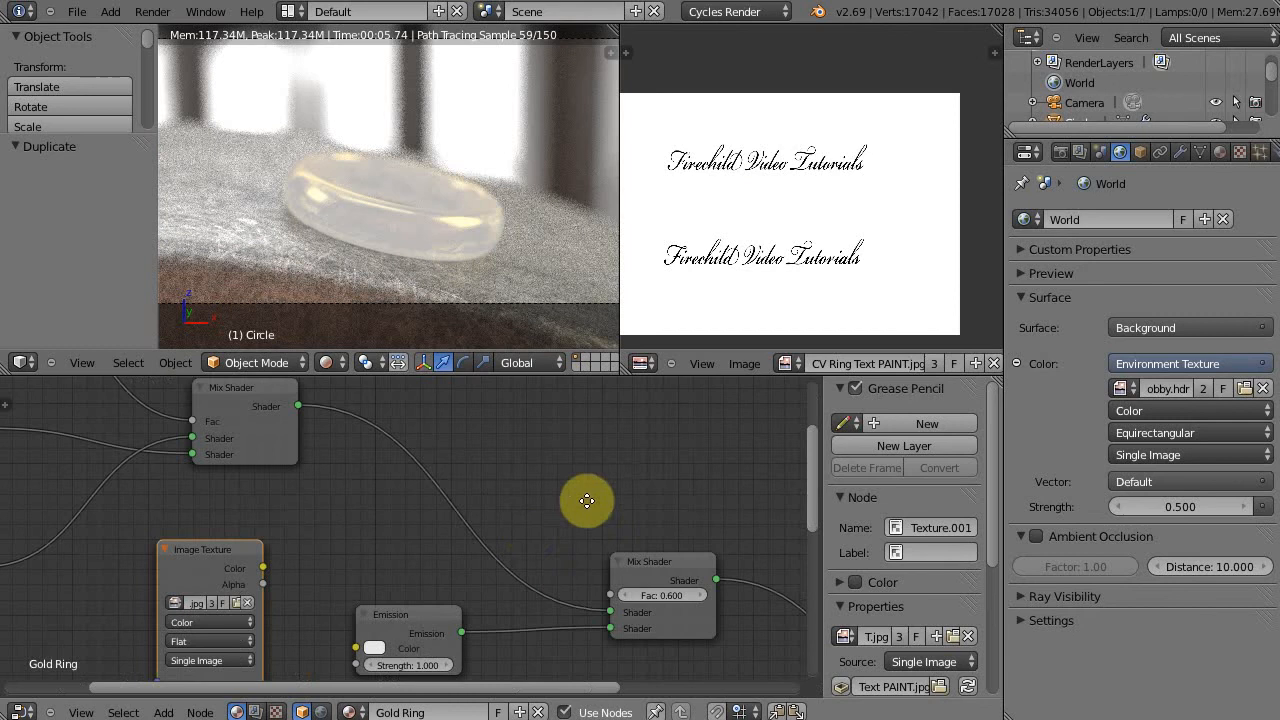
drag(262, 566, 610, 594)
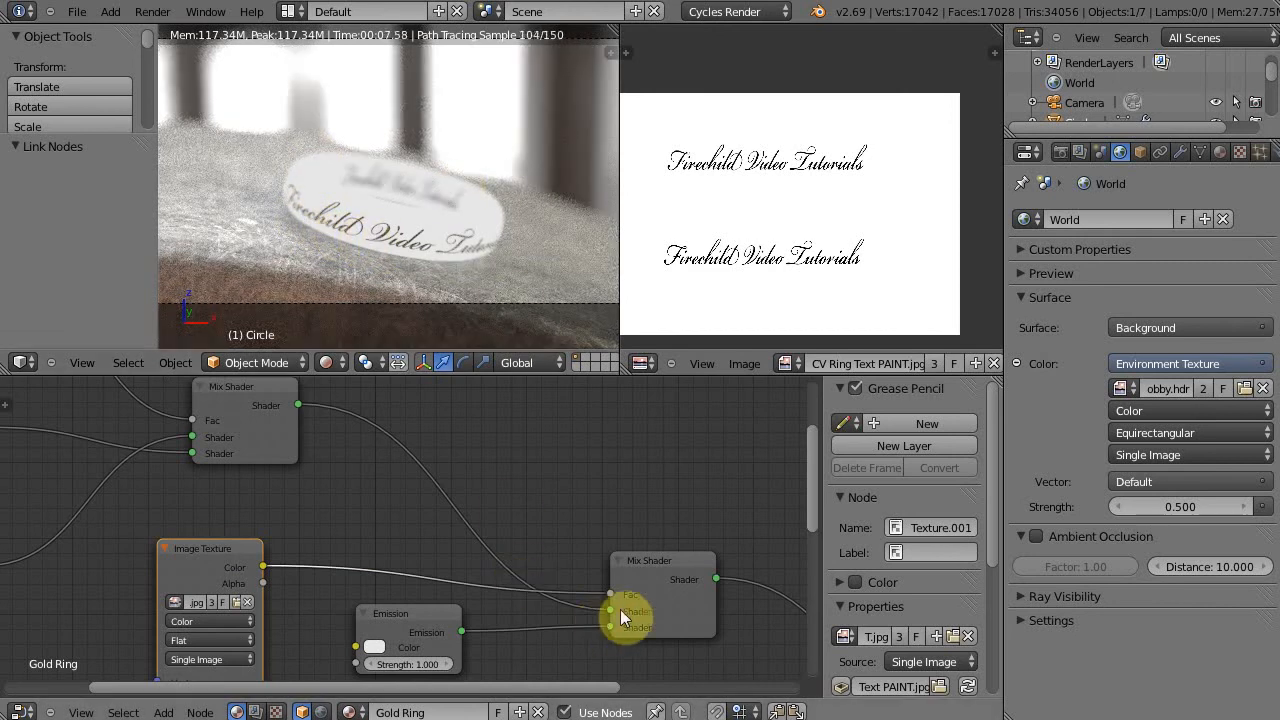
drag(601, 612, 608, 626)
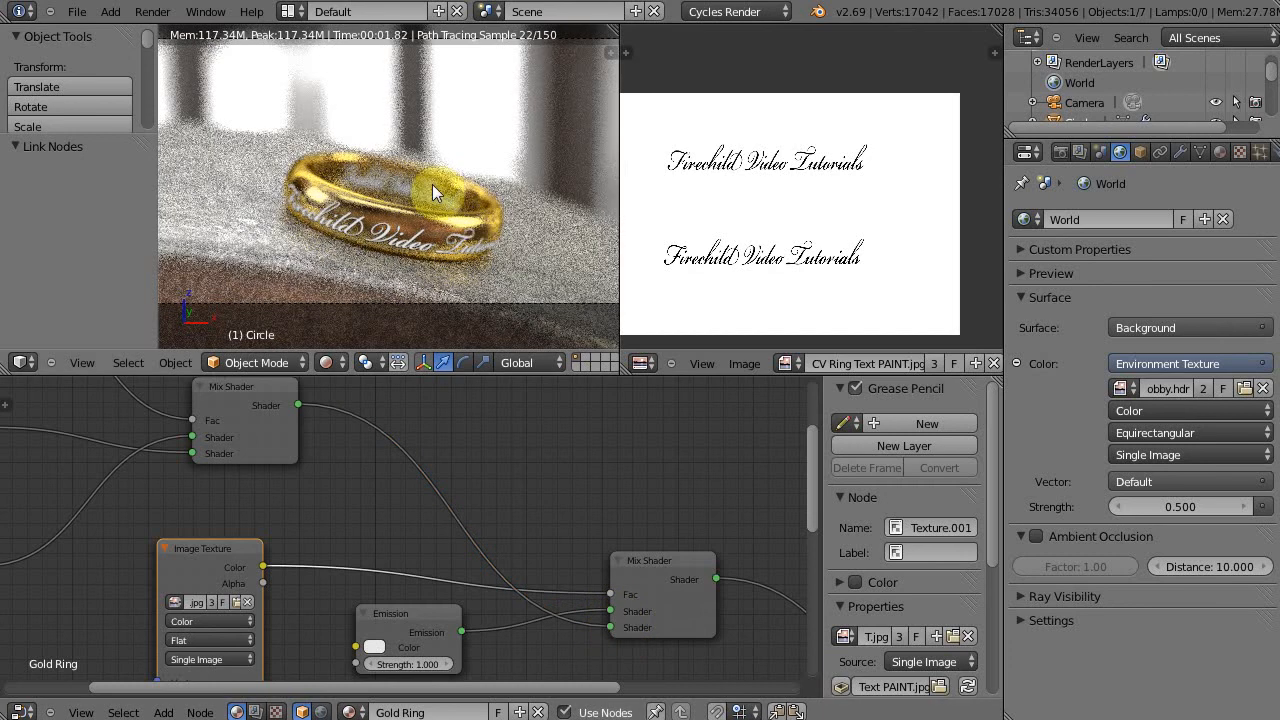
Give the Emission shader a dark orange colour and set its strength to 25
drag(411, 609, 406, 609)
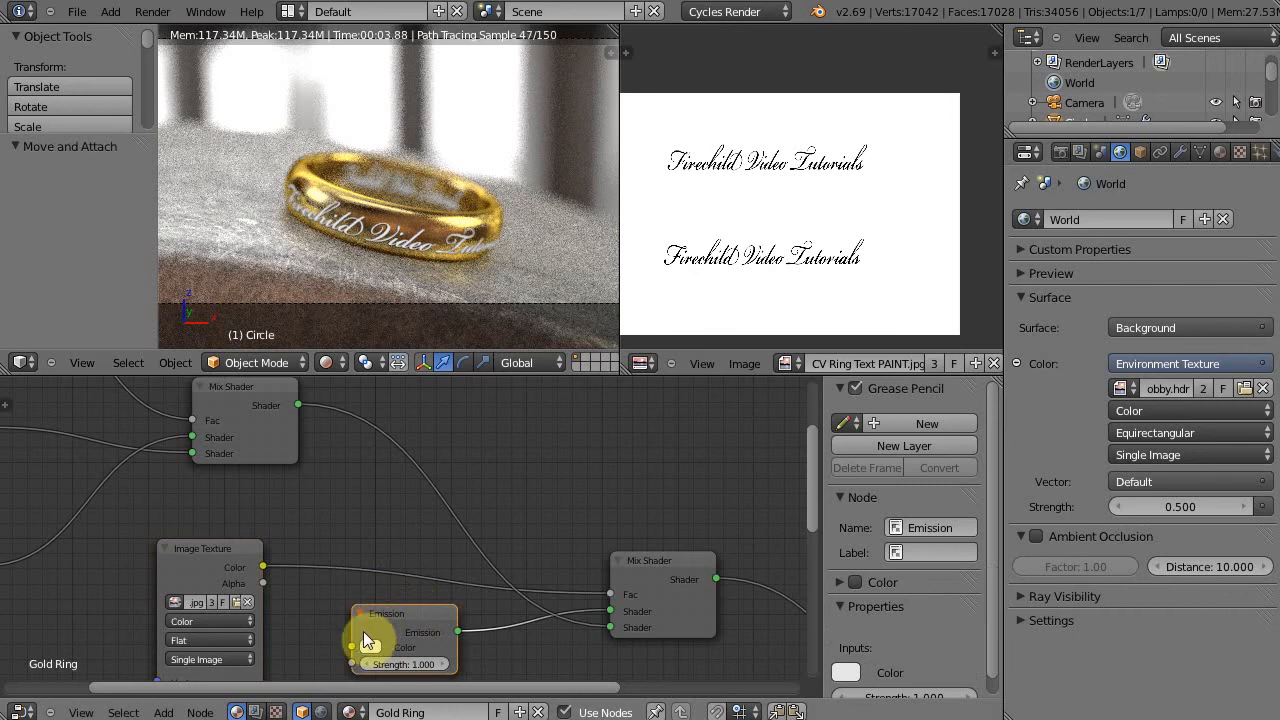
click(368, 648)
drag(414, 515, 398, 545)
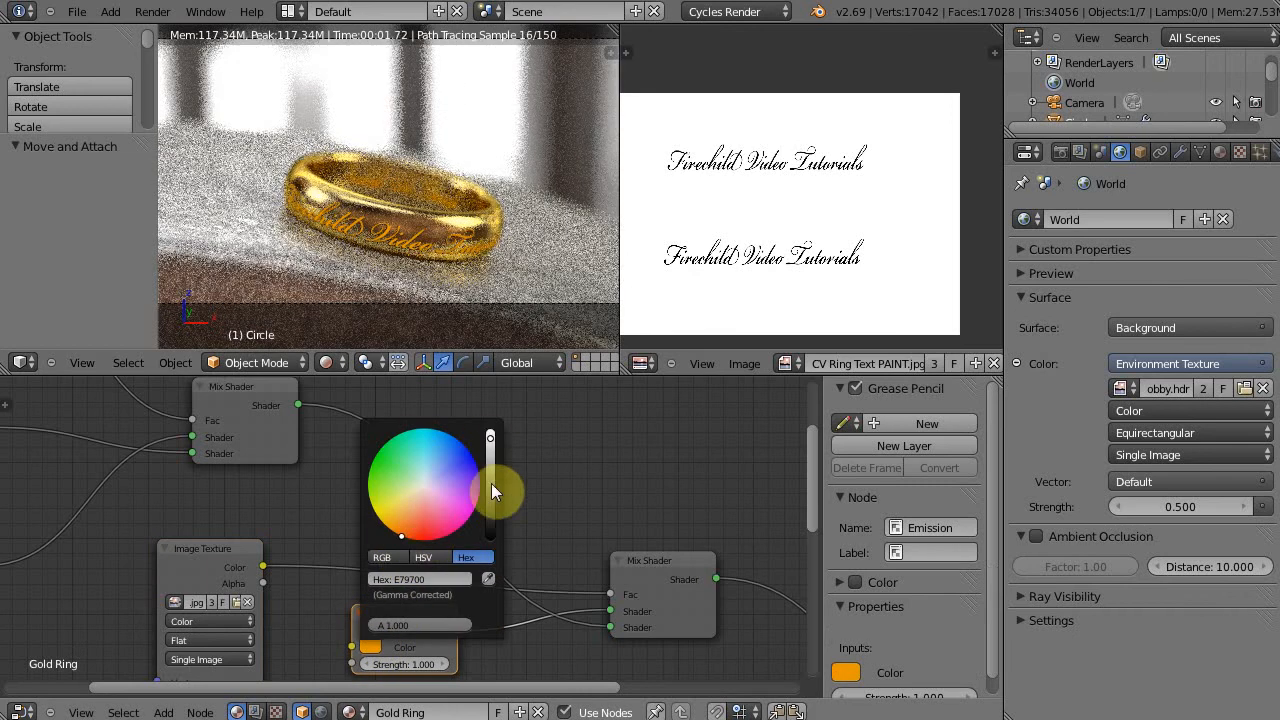
click(491, 485)
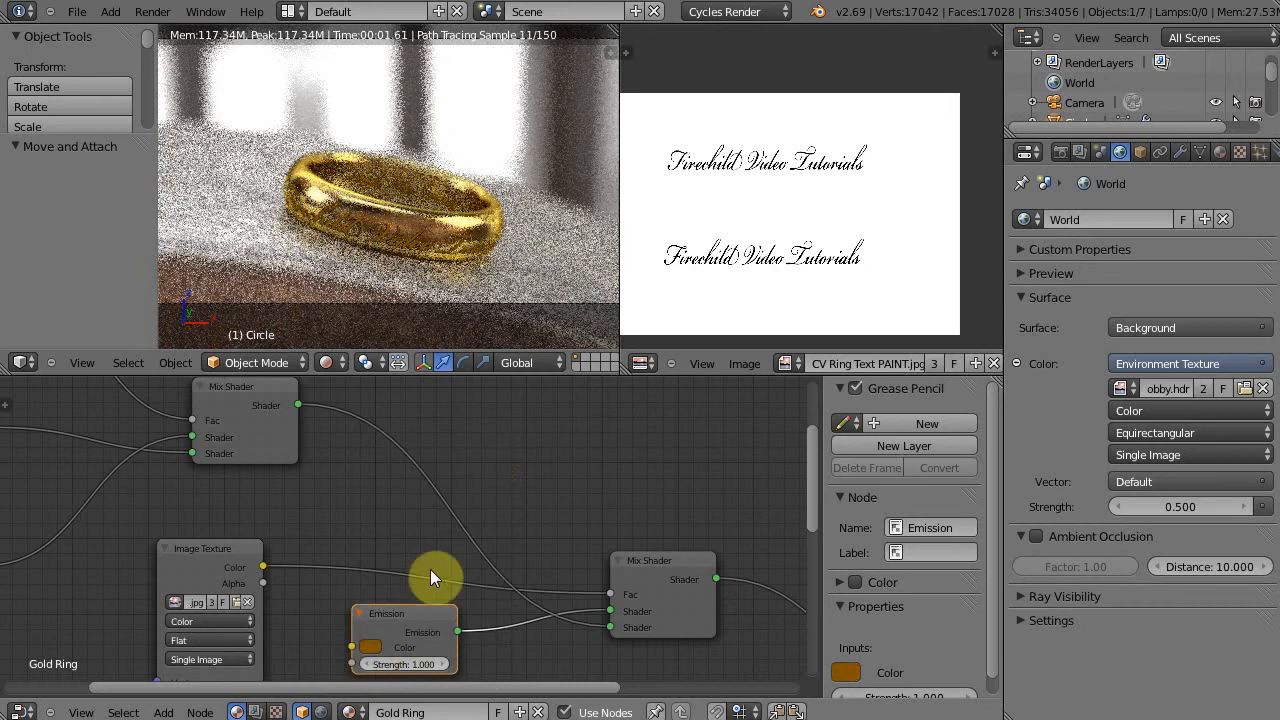
click(413, 665)
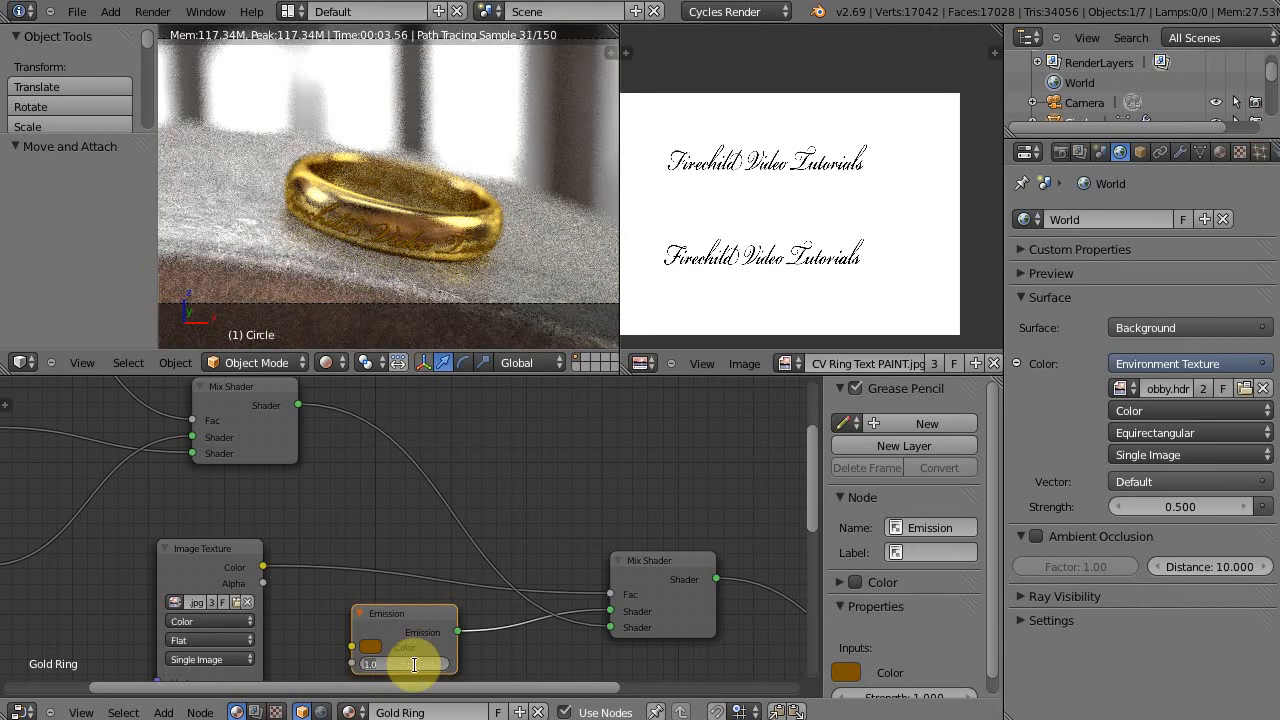
text(25)
key(Return)
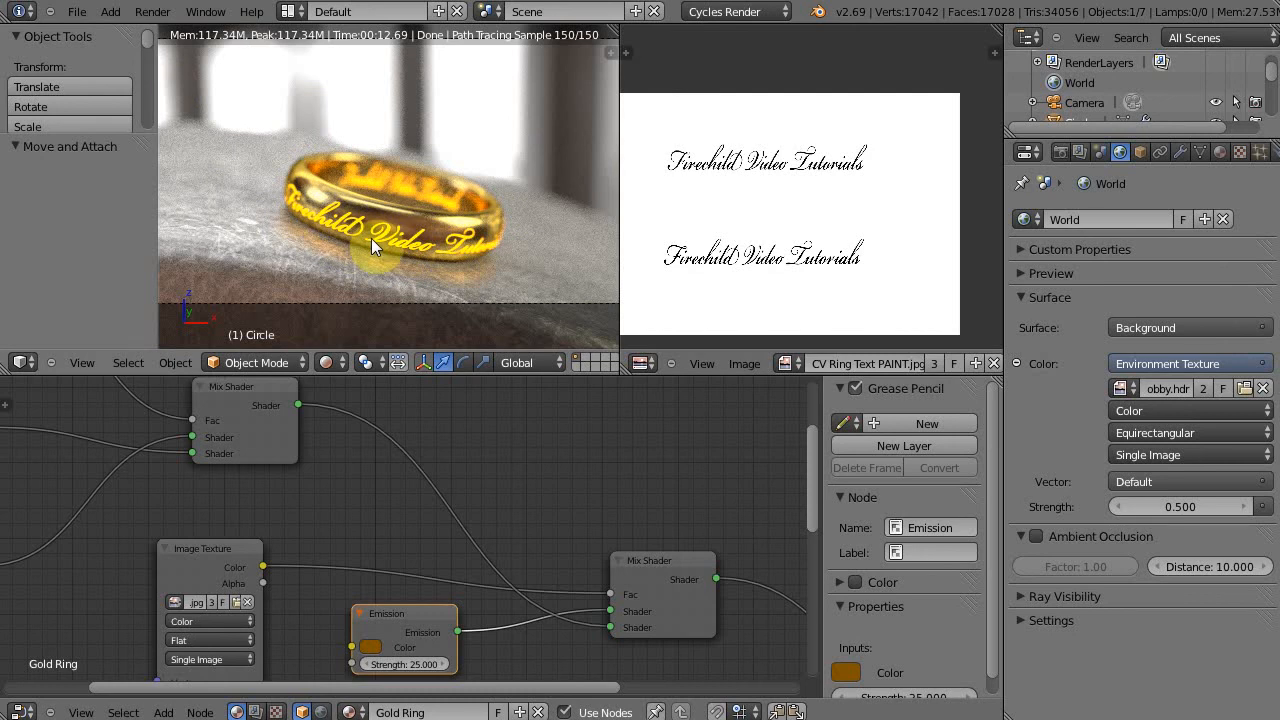
Switch the viewport to wireframe and move the ring to layer 2
key(z)
scroll(456, 143, down, 5)
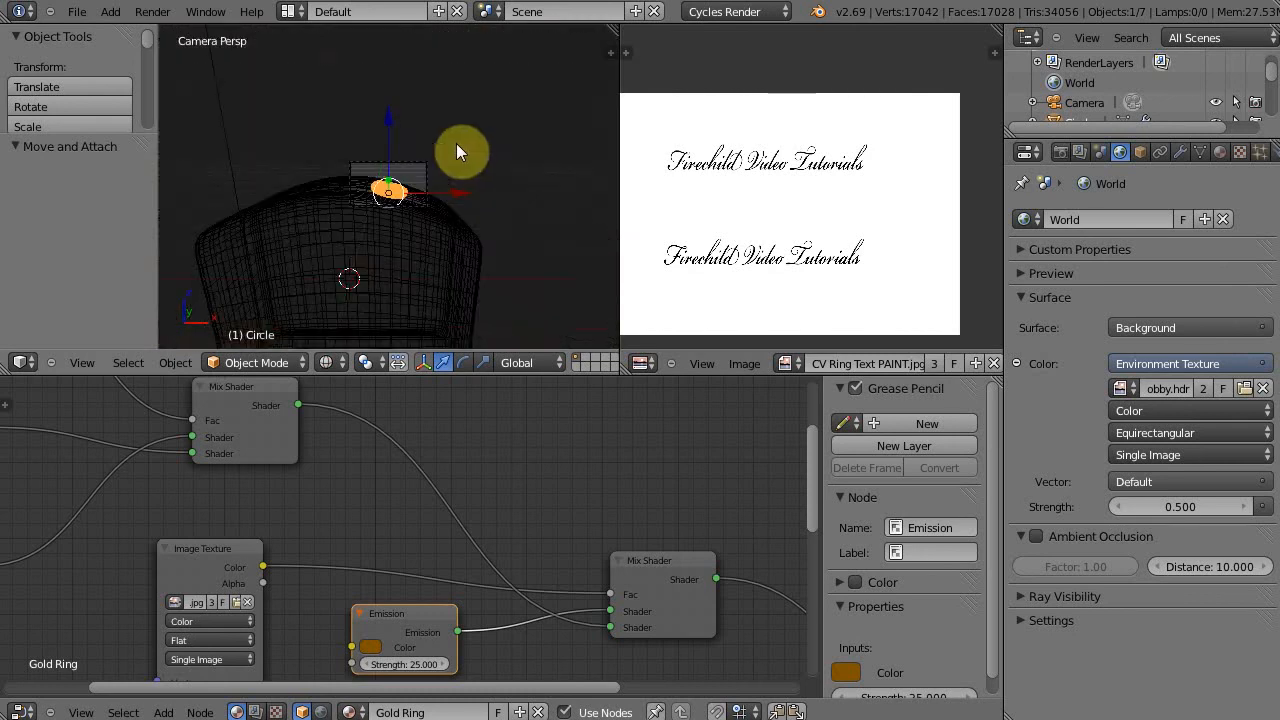
middle_drag(456, 143, 406, 223)
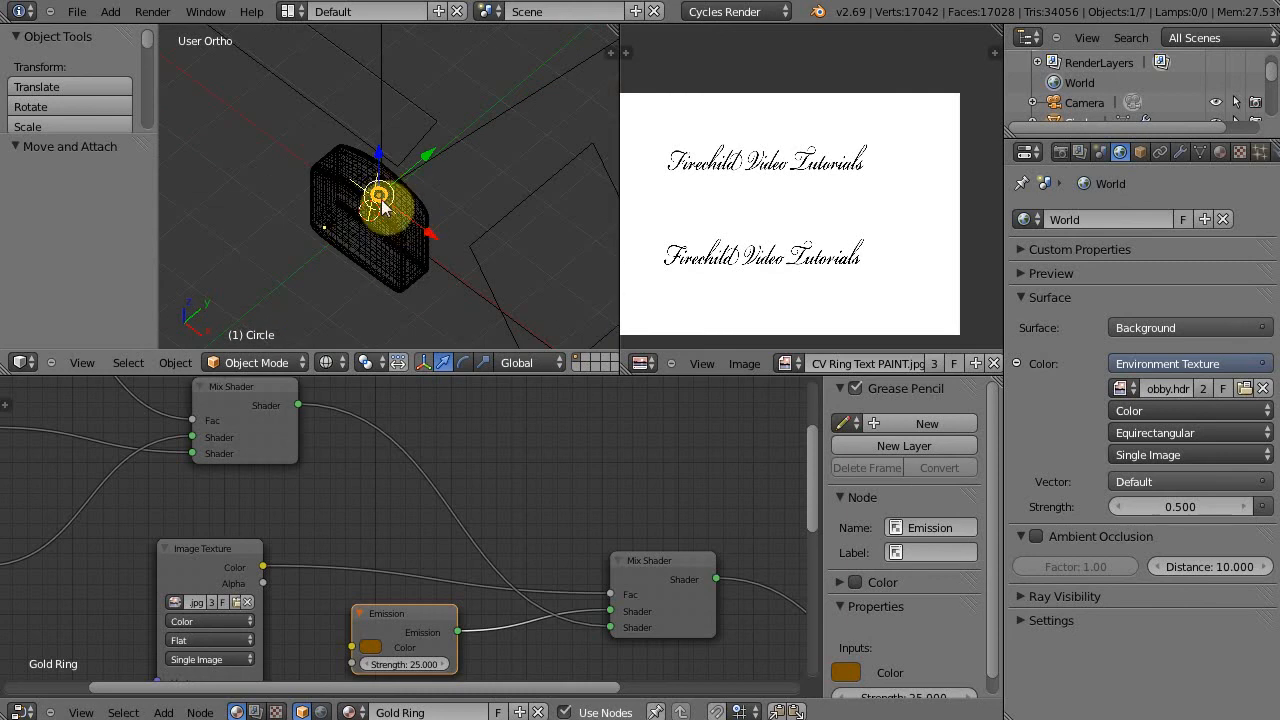
key(m)
click(554, 236)
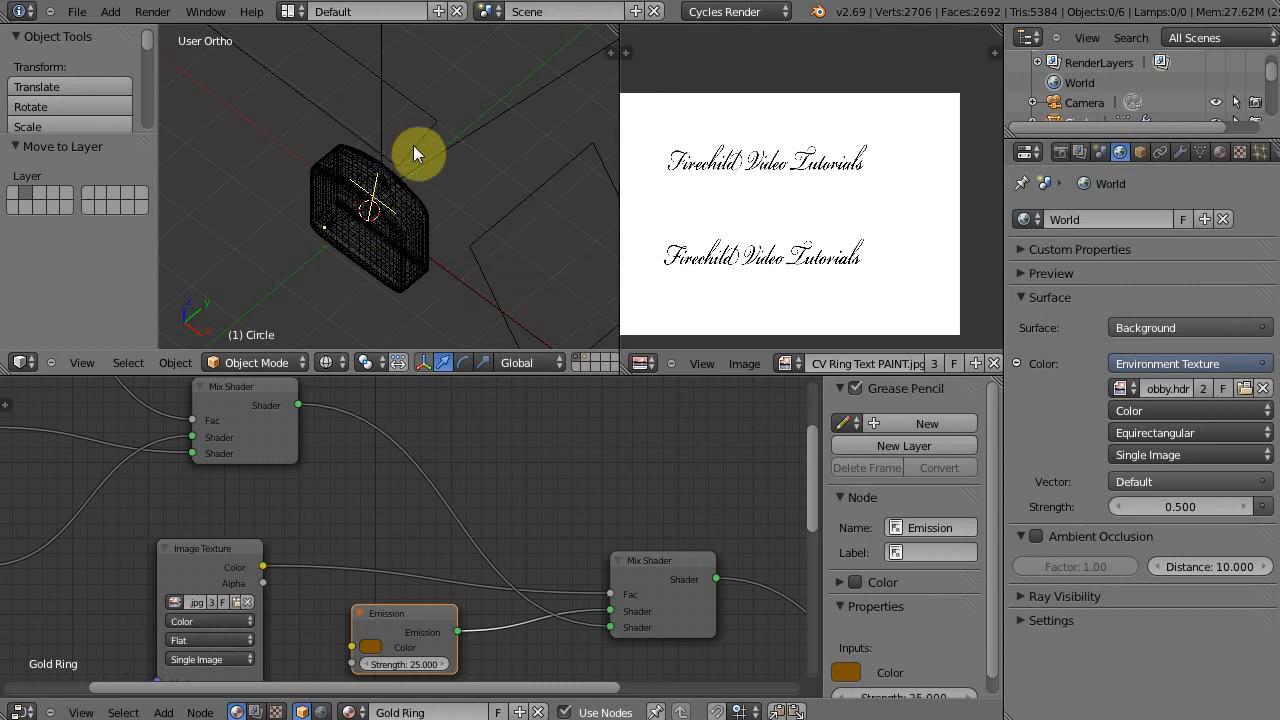
Select the three light planes around the scene and assign them to both layer 1 and layer 2
scroll(419, 143, down, 3)
scroll(419, 143, down, 4)
right_click(428, 187)
shift+right_click(332, 129)
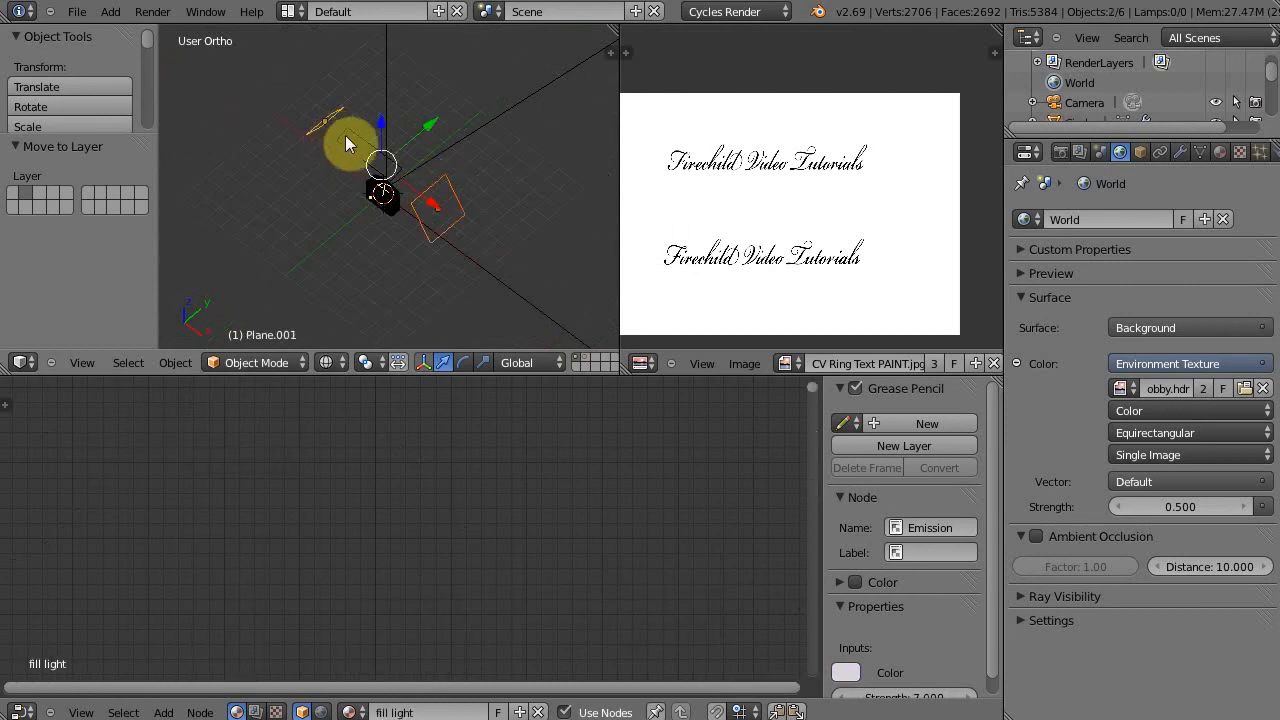
shift+right_click(346, 136)
key(m)
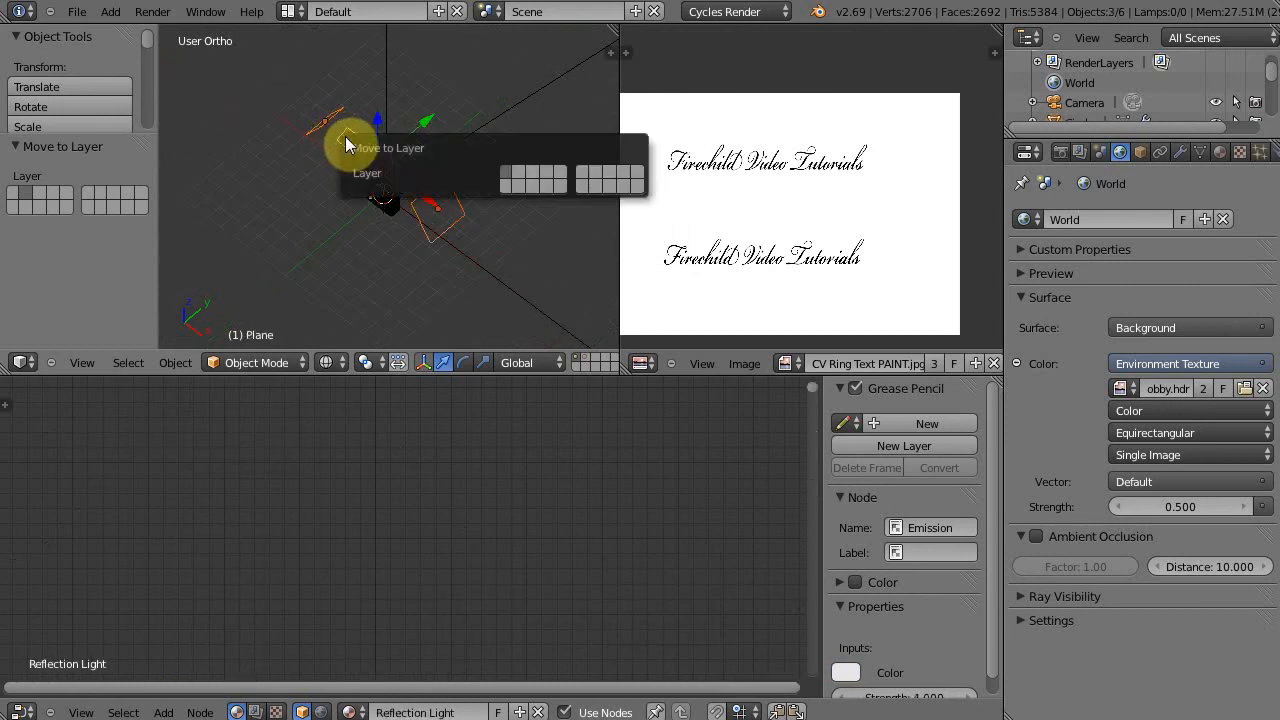
shift+click(510, 174)
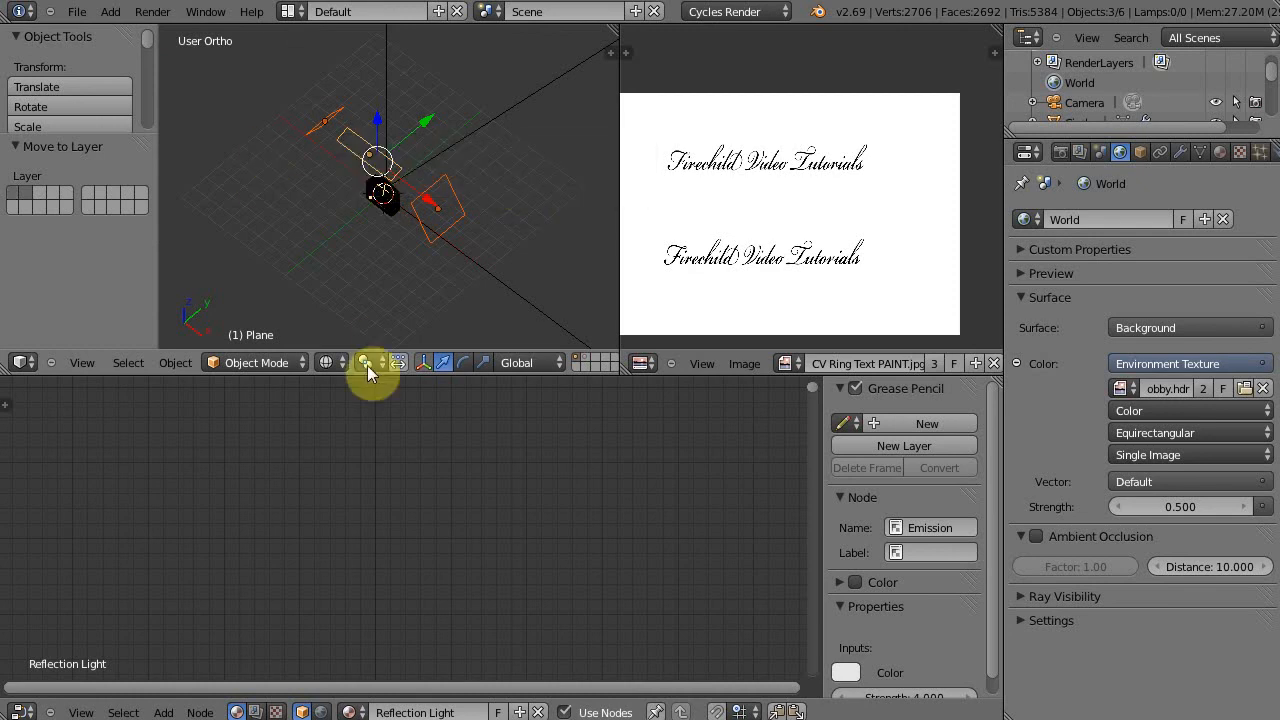
Display only layer 2, with the ring and the light planes
click(586, 366)
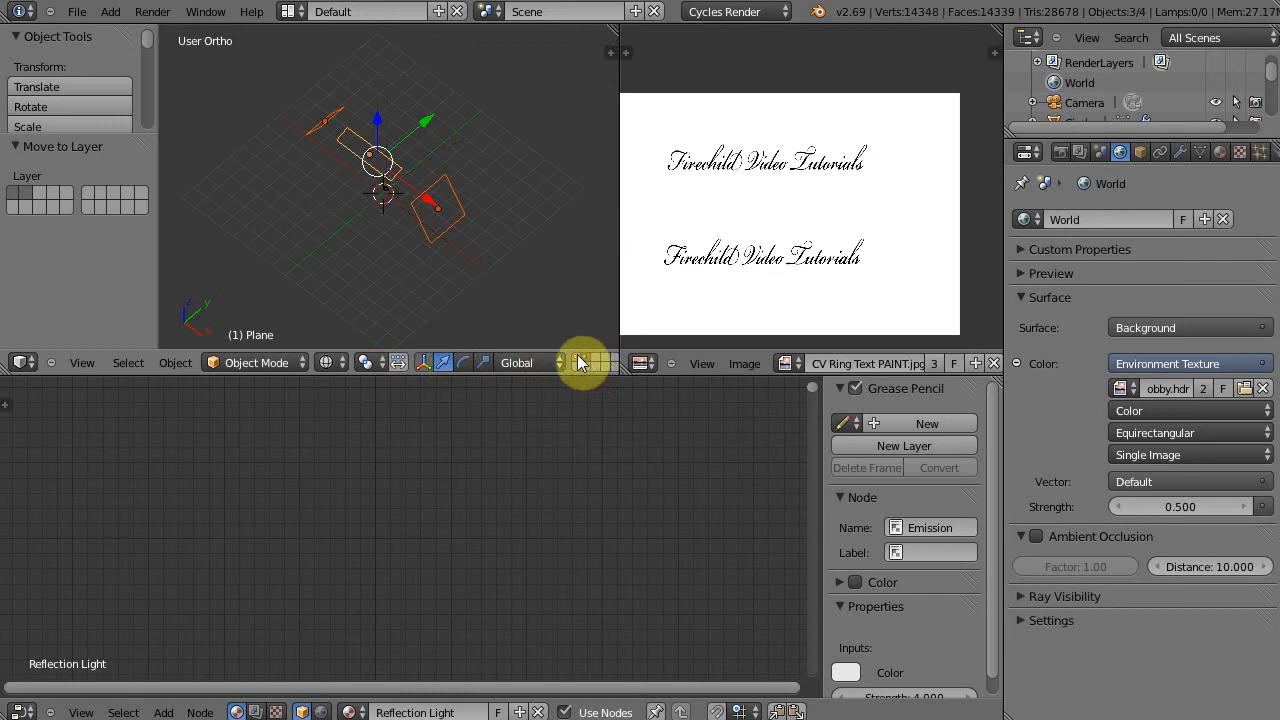
scroll(407, 181, up, 3)
scroll(407, 181, down, 1)
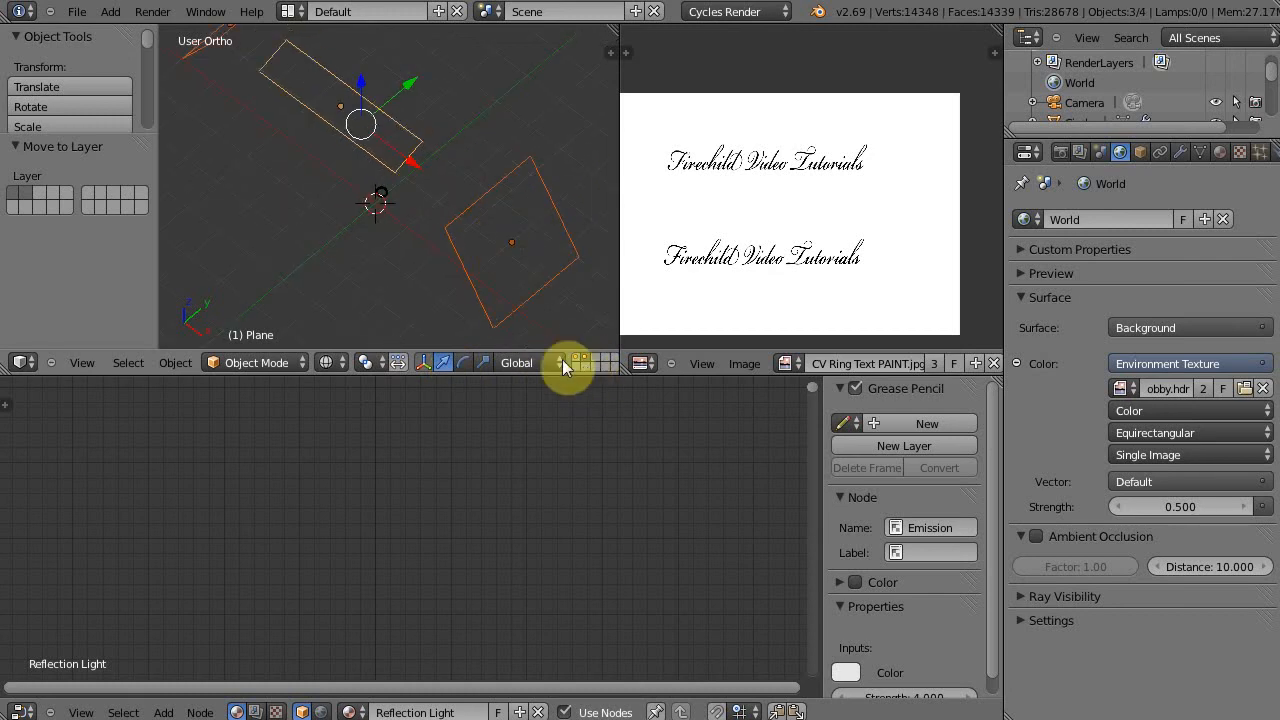
Display only layer 1 in the viewport
click(575, 357)
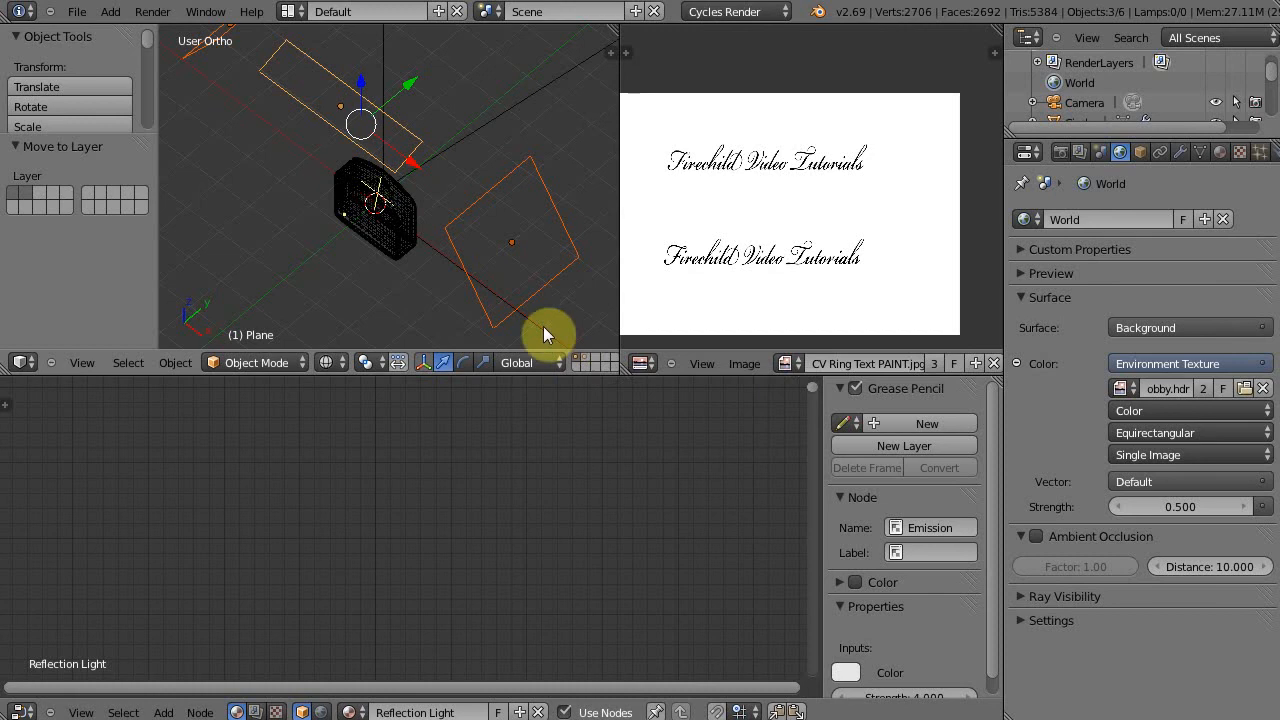
middle_drag(463, 179, 565, 109)
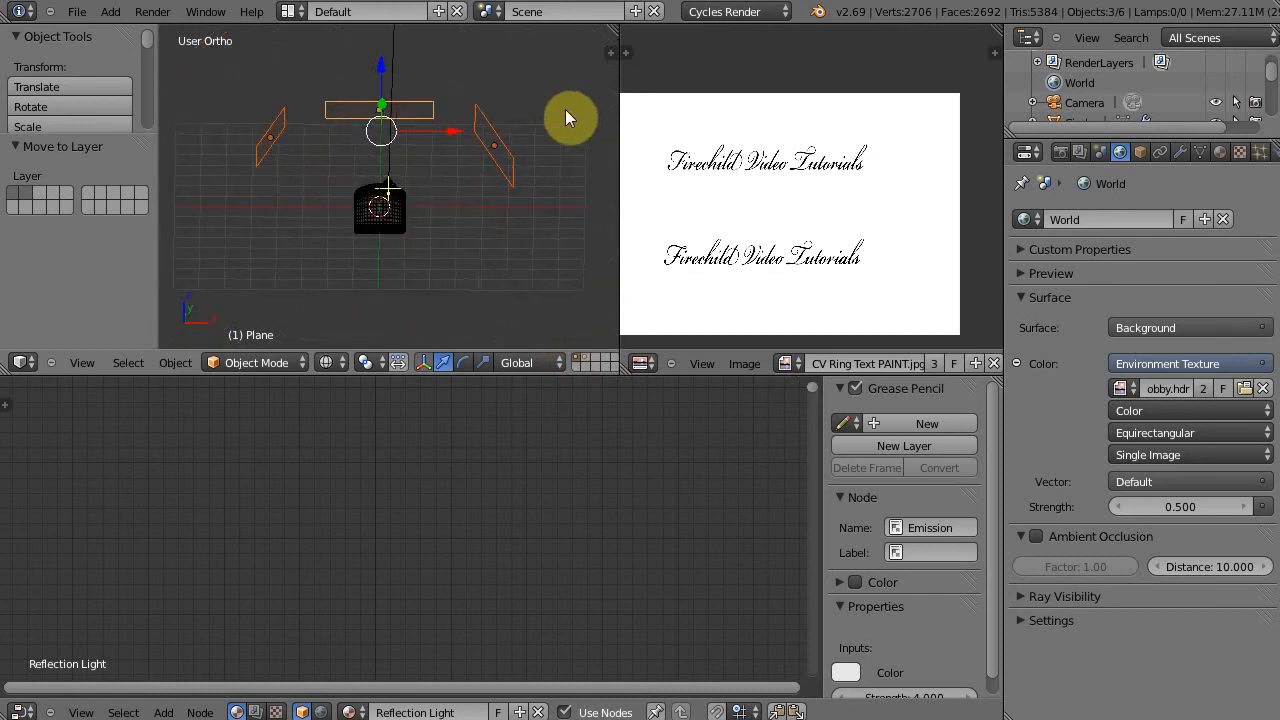
middle_drag(413, 210, 470, 215)
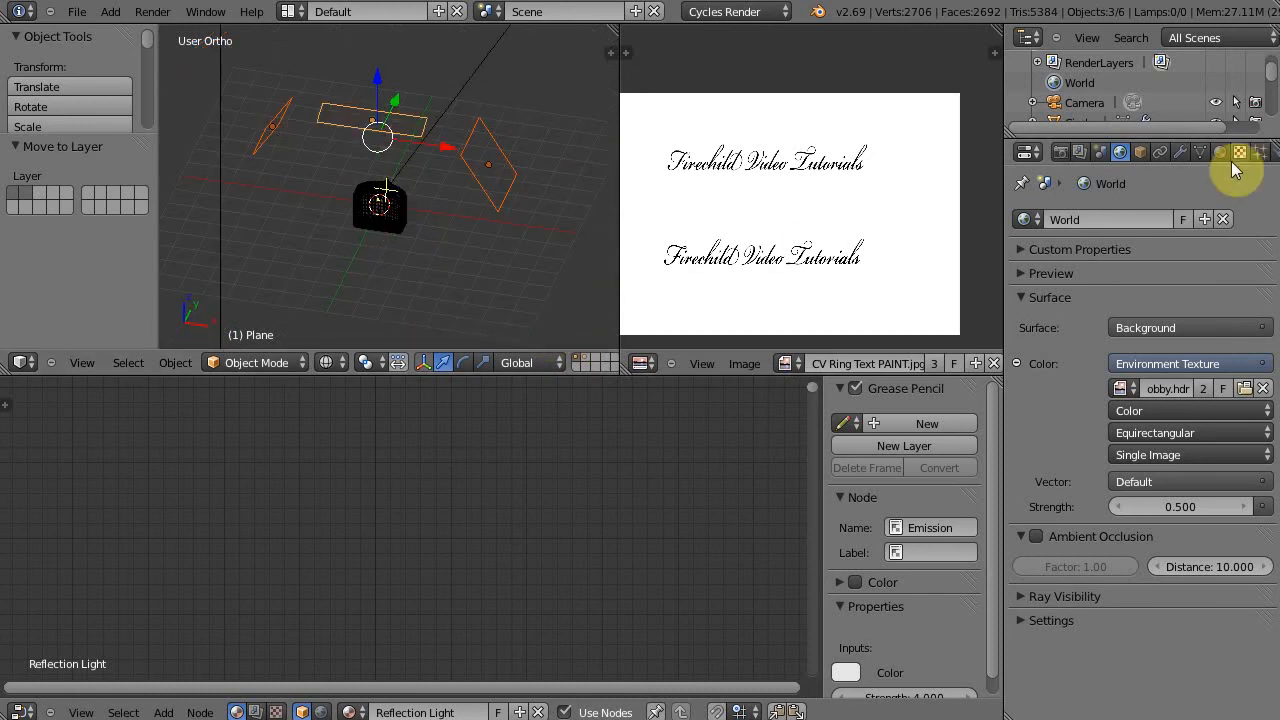
Rename the existing render layer to World
click(1078, 151)
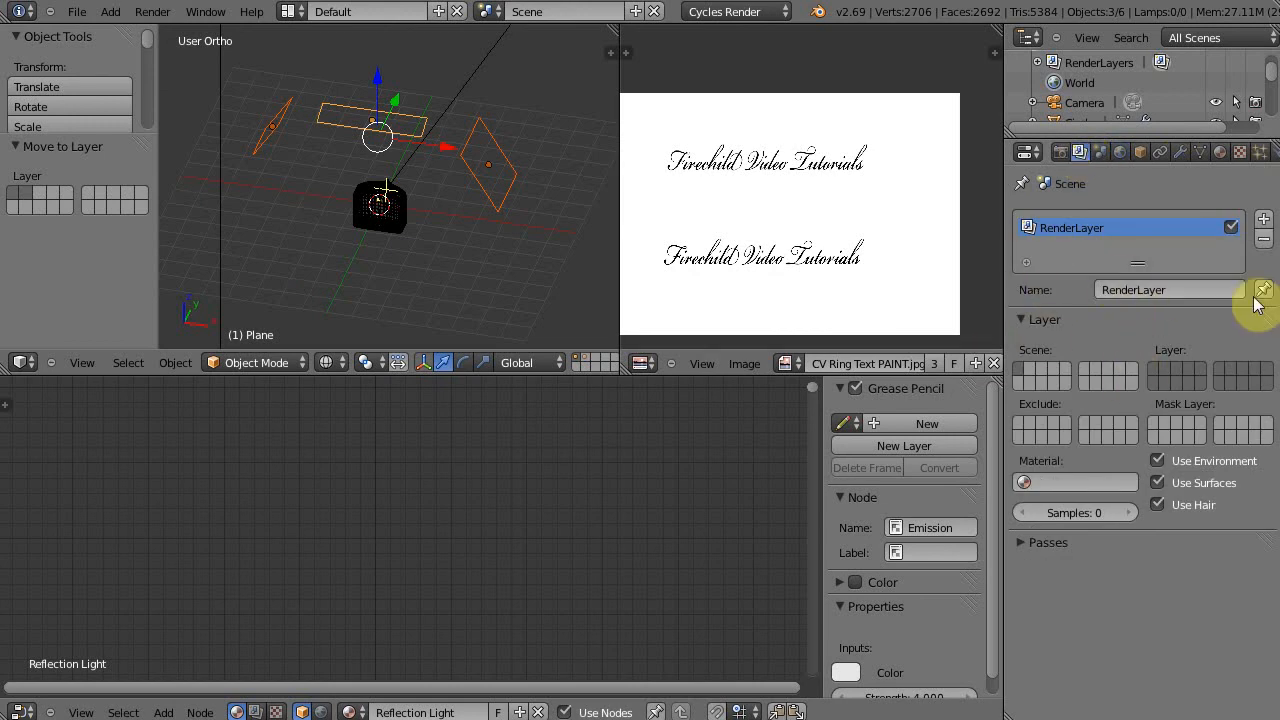
click(1137, 289)
text(World)
key(Return)
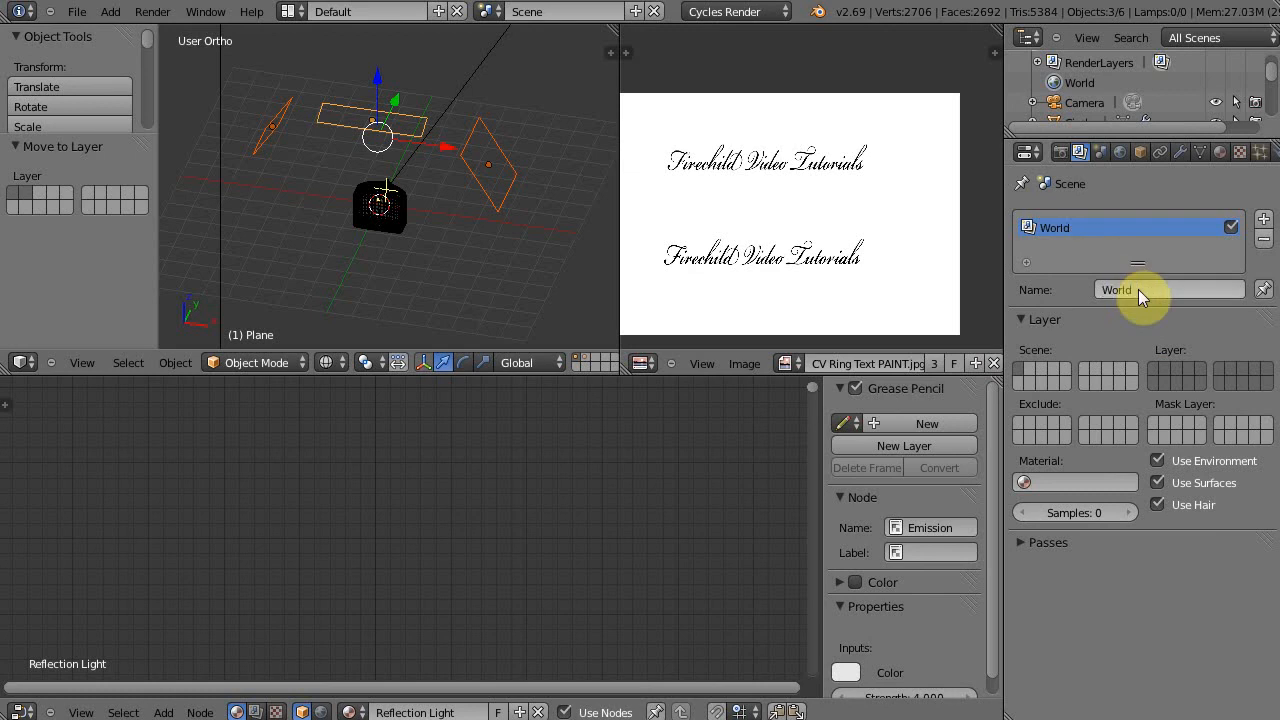
Add a second render layer and name it Ring
click(1263, 218)
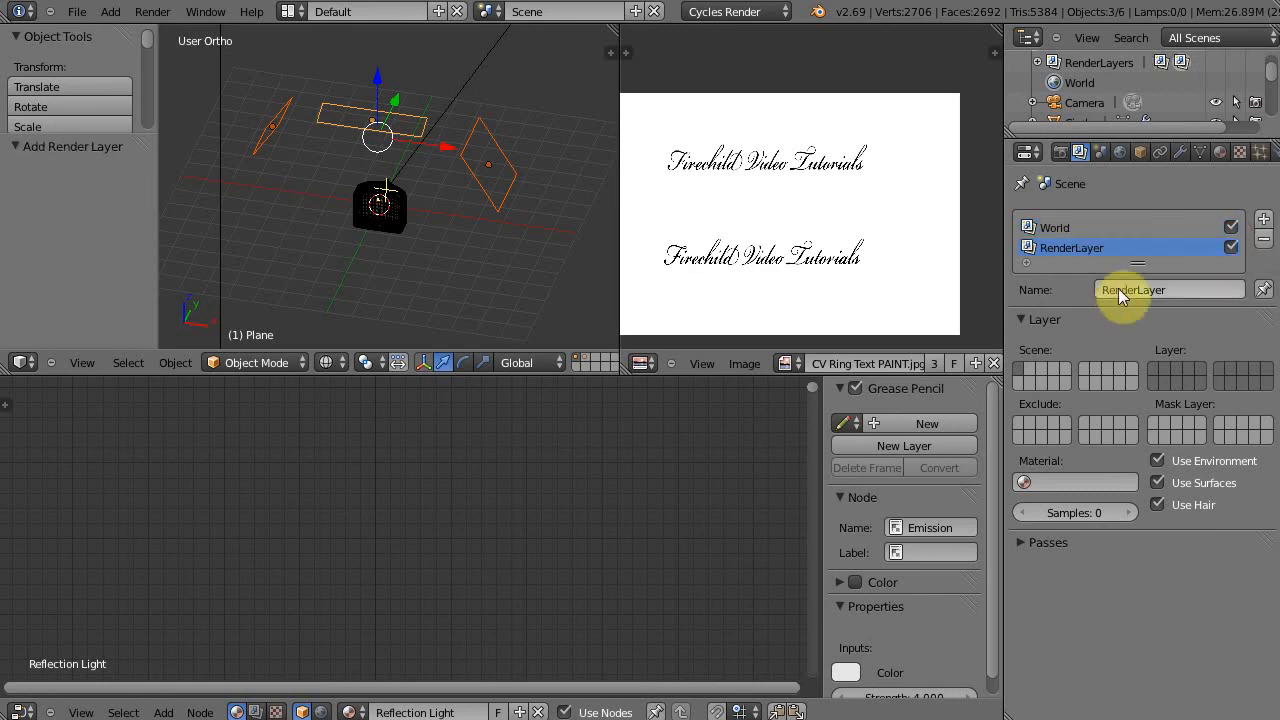
click(1119, 288)
text(Ri)
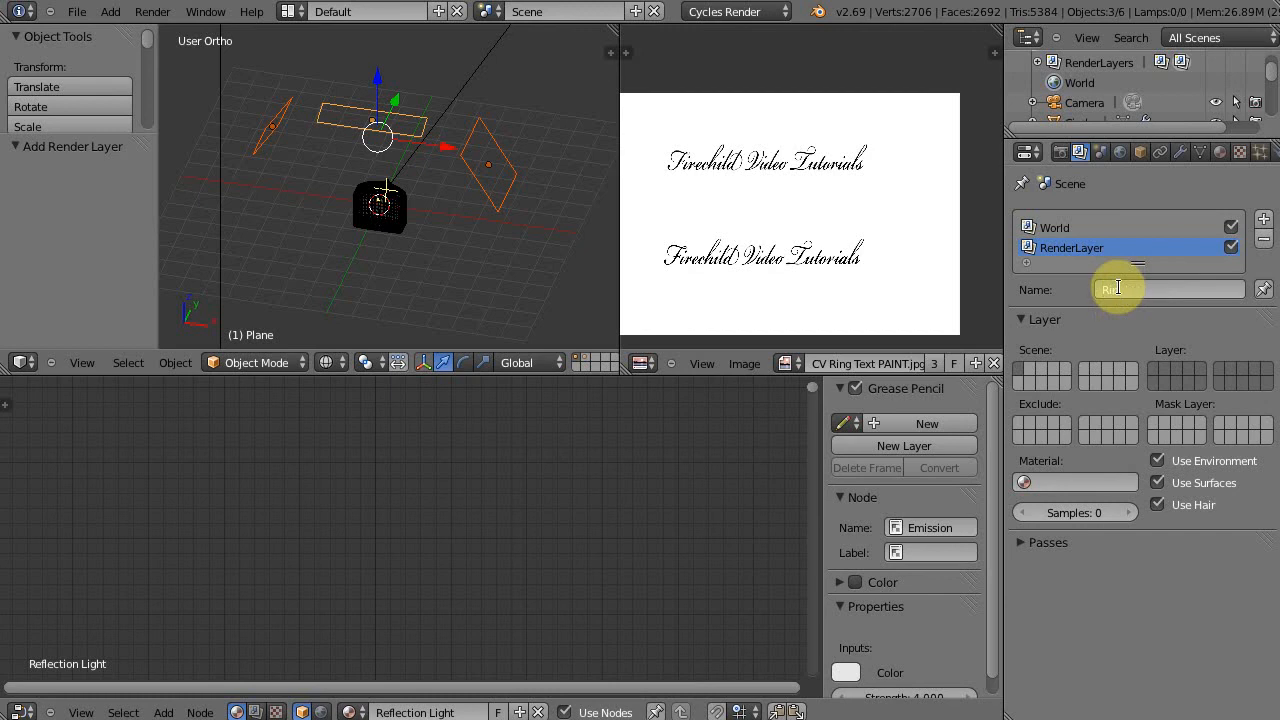
text(ng)
key(Return)
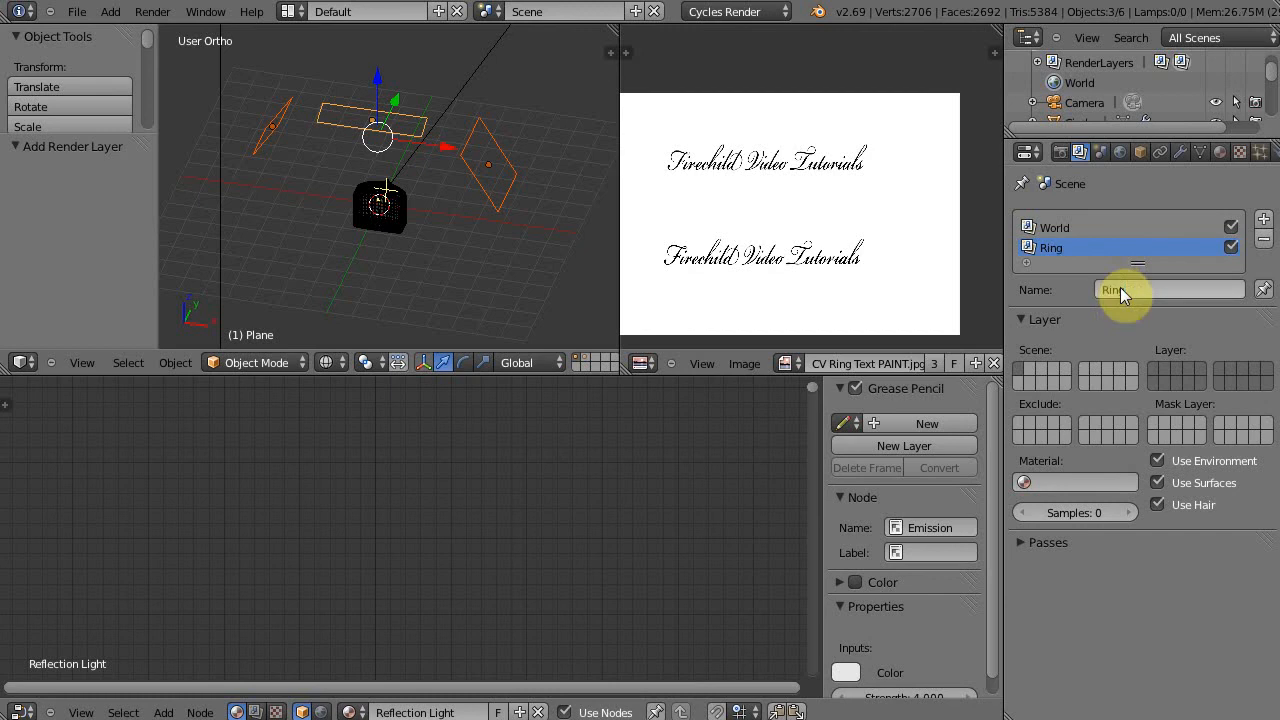
Assign only layer 1 to the World render layer and only layer 2 to the Ring render layer
click(1064, 227)
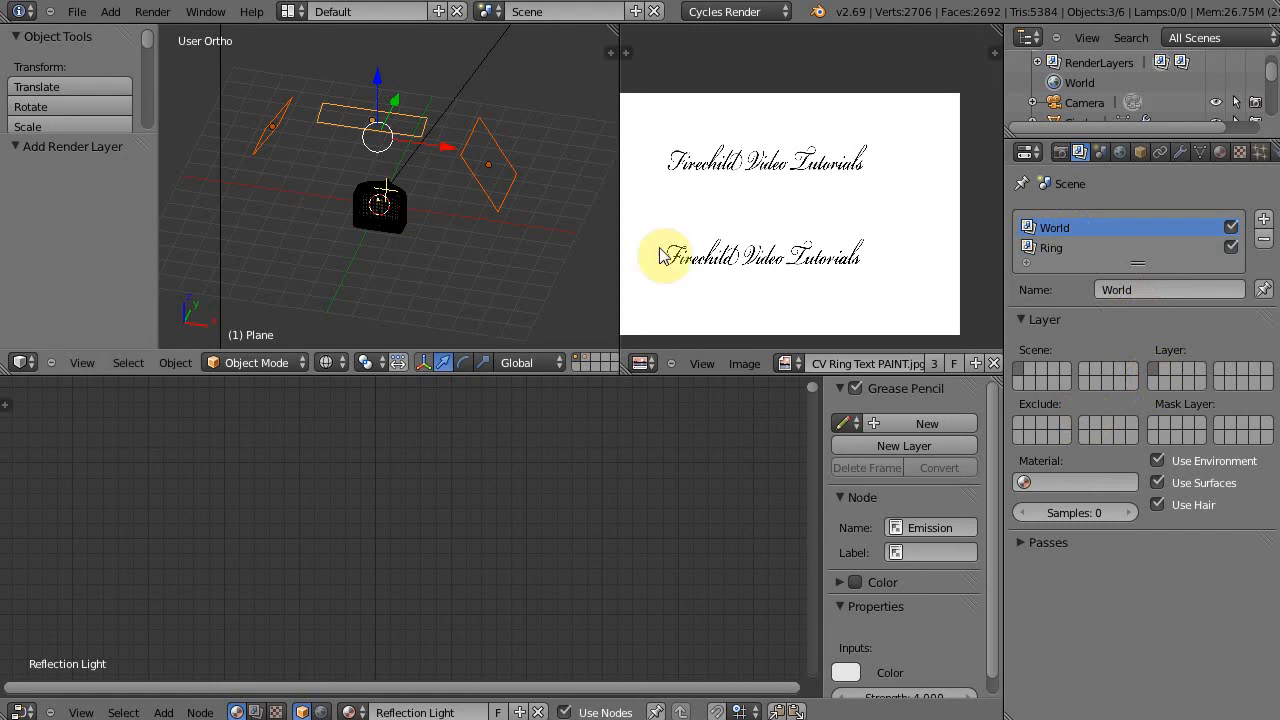
click(1052, 248)
click(1163, 368)
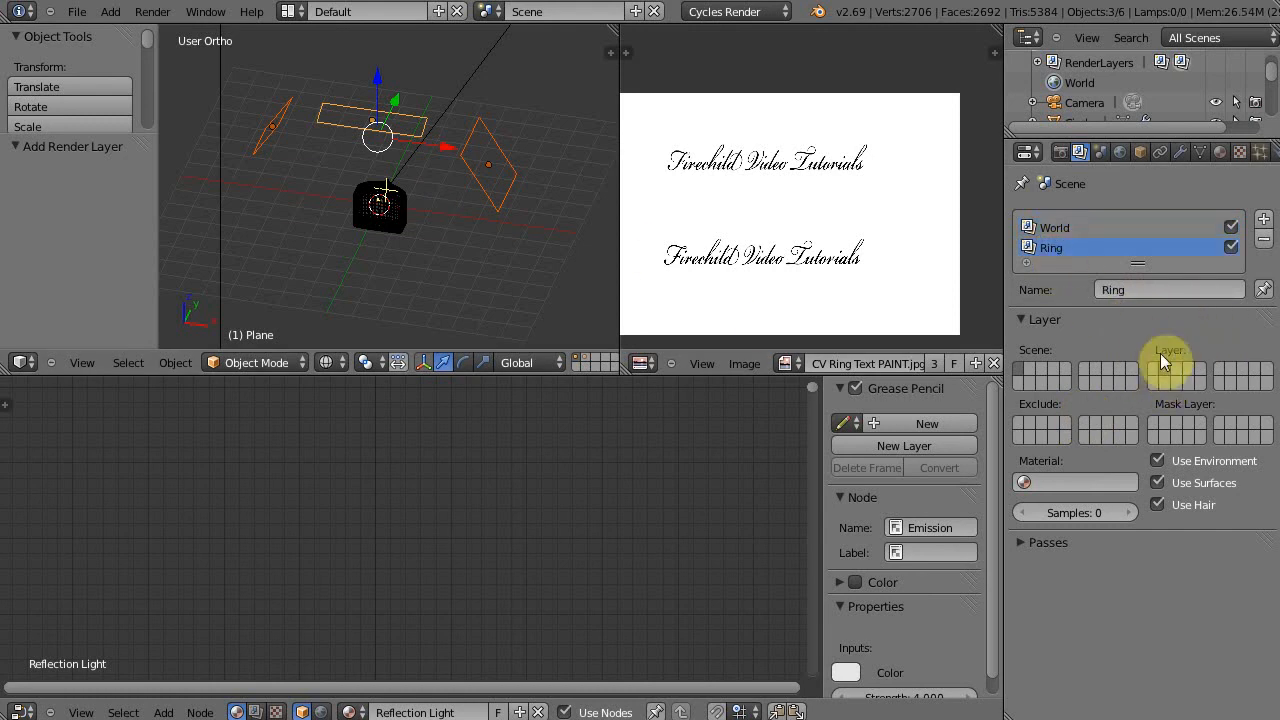
Display layer 2 together with layer 1 and review the layer assignments of the World and Ring render layers
shift+click(586, 360)
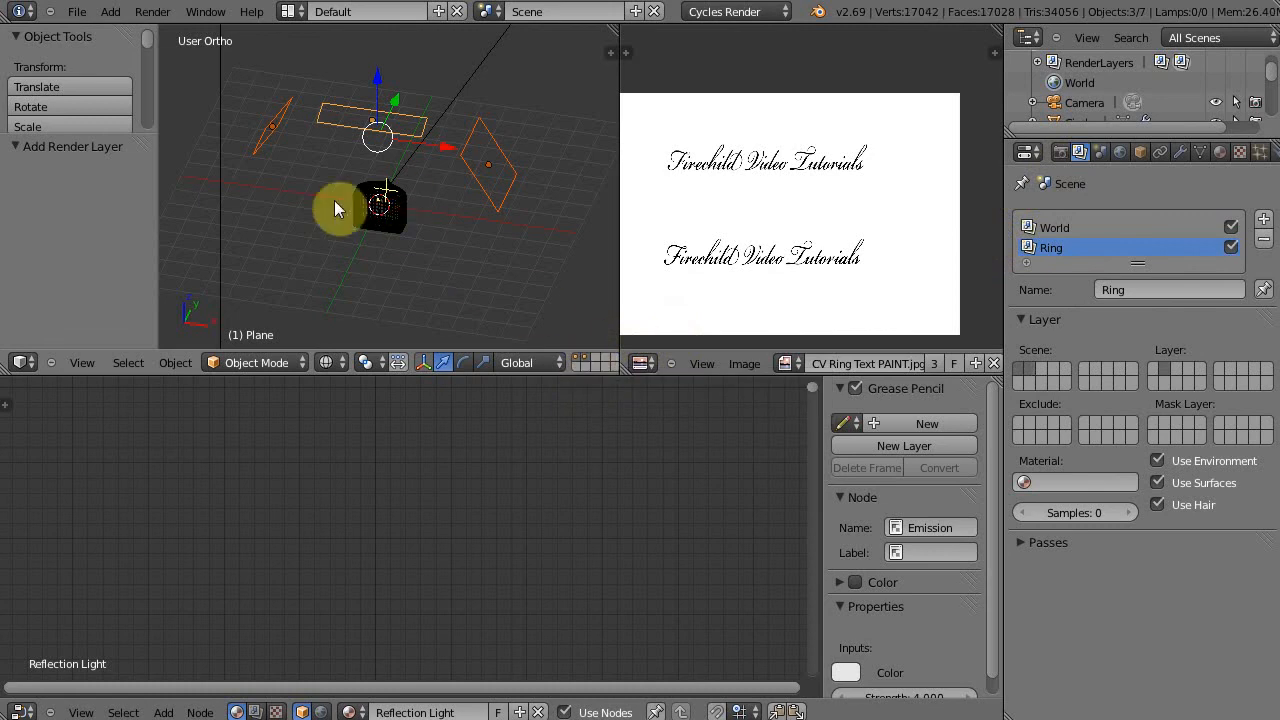
scroll(450, 209, up, 6)
click(1058, 228)
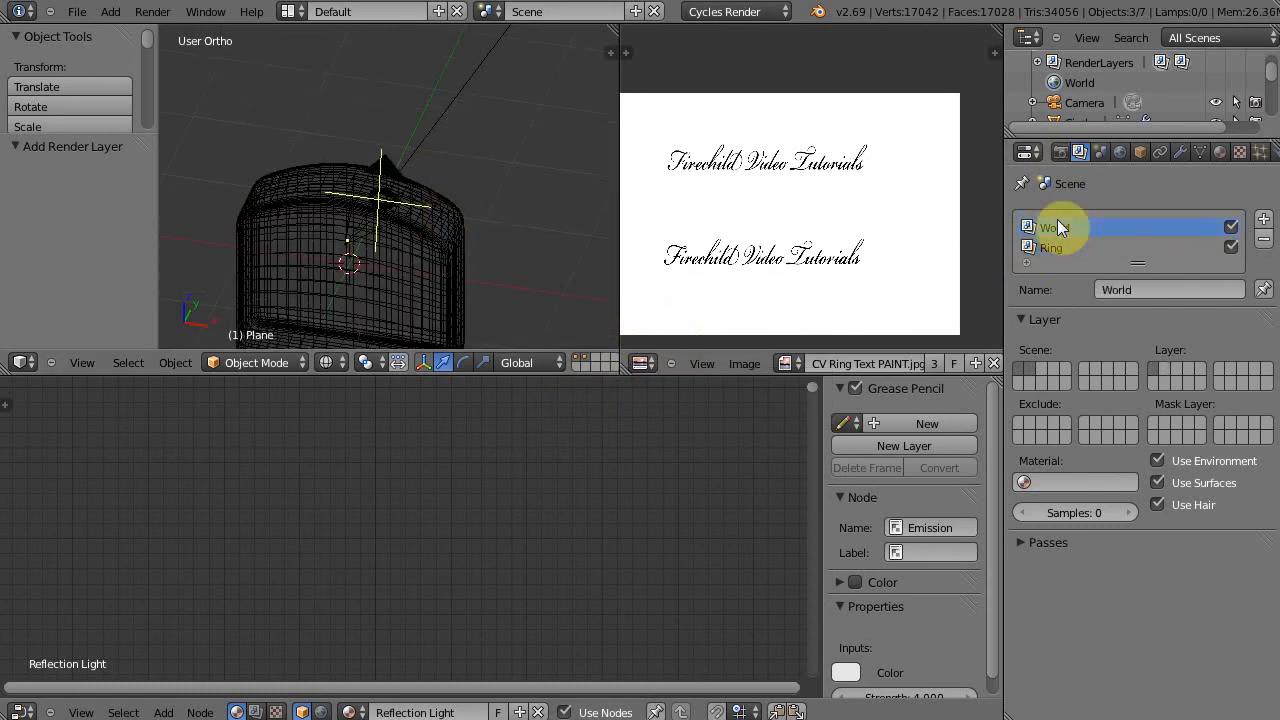
click(1058, 246)
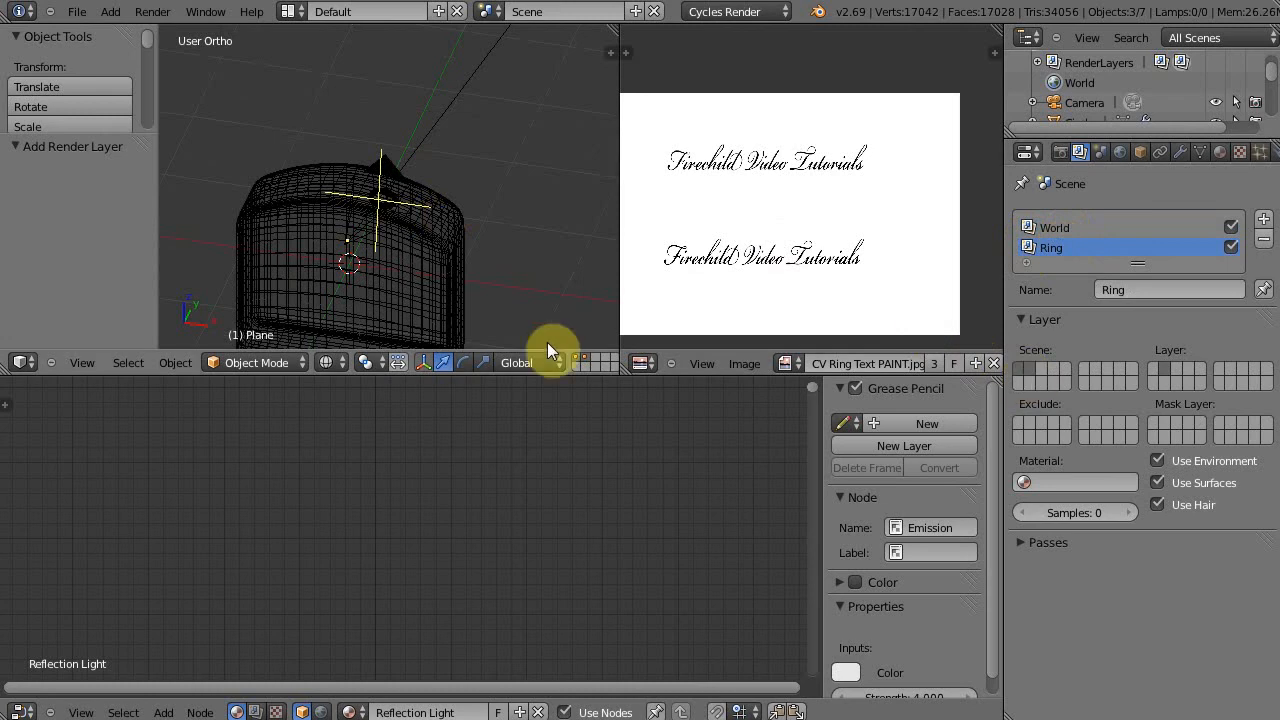
scroll(372, 251, down, 7)
middle_drag(473, 195, 350, 135)
scroll(420, 186, down, 7)
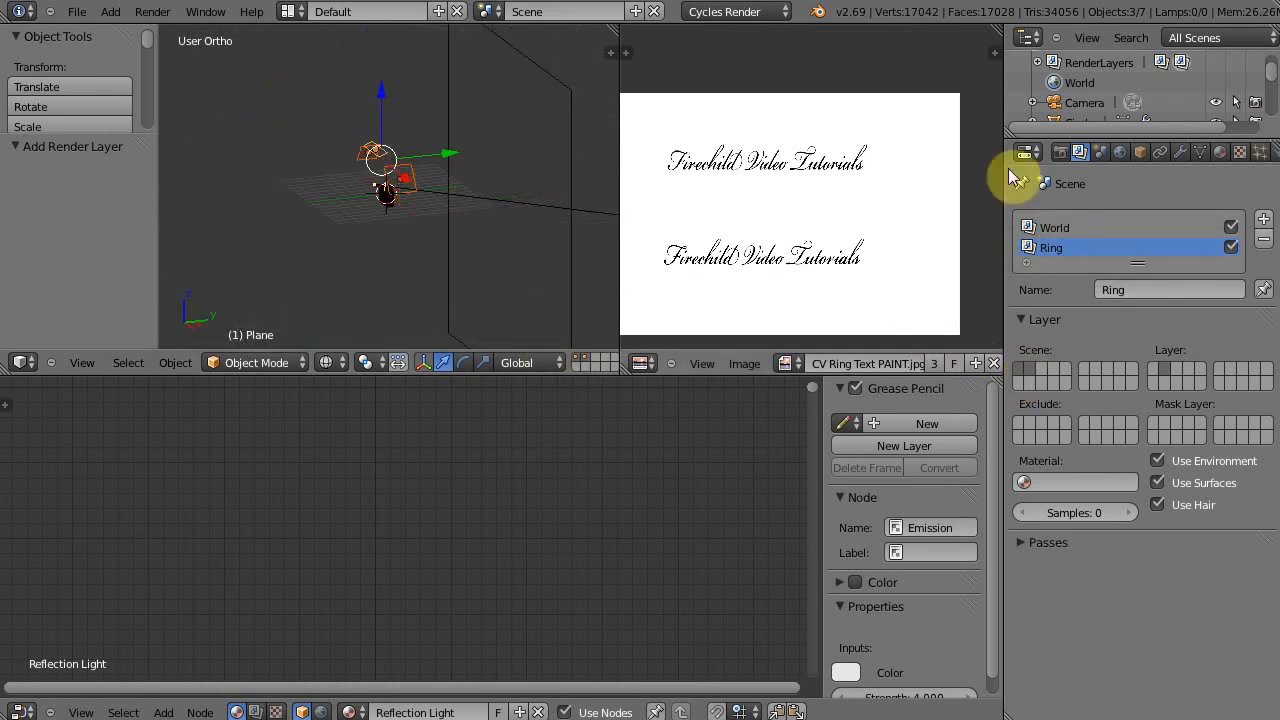
Set the render resolution percentage to 50% and render the image
click(1060, 152)
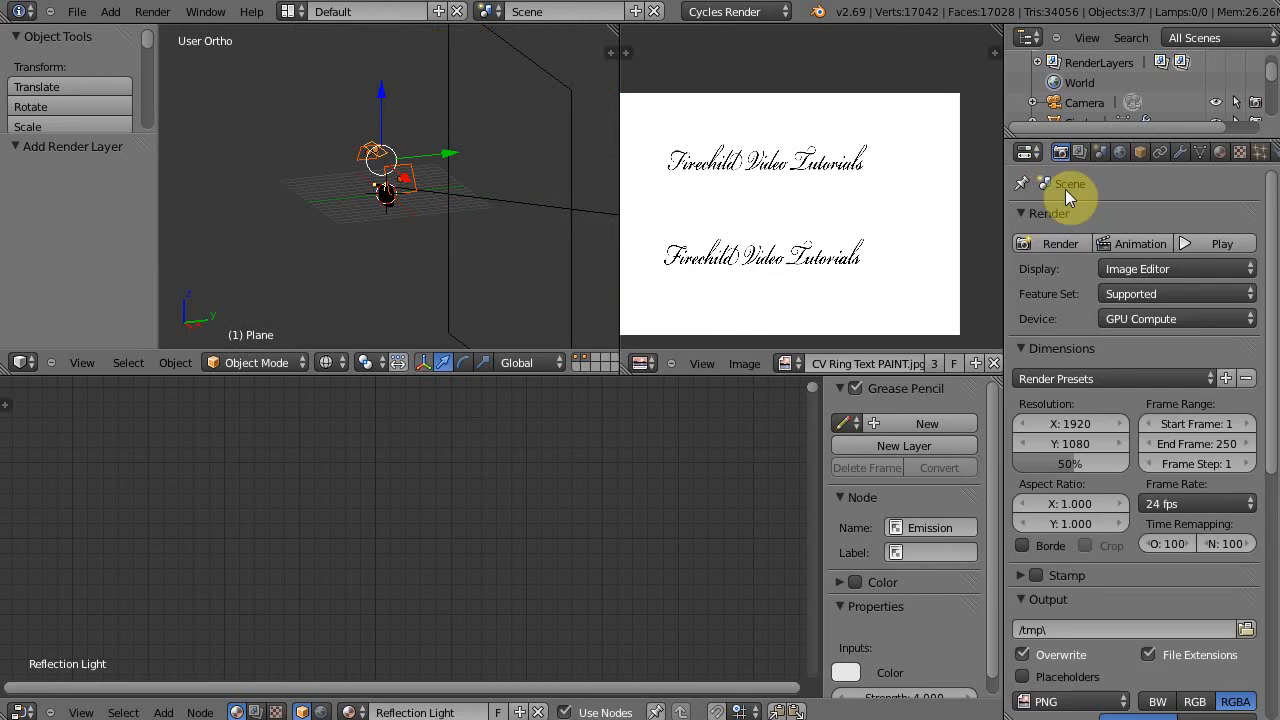
scroll(1143, 396, down, 10)
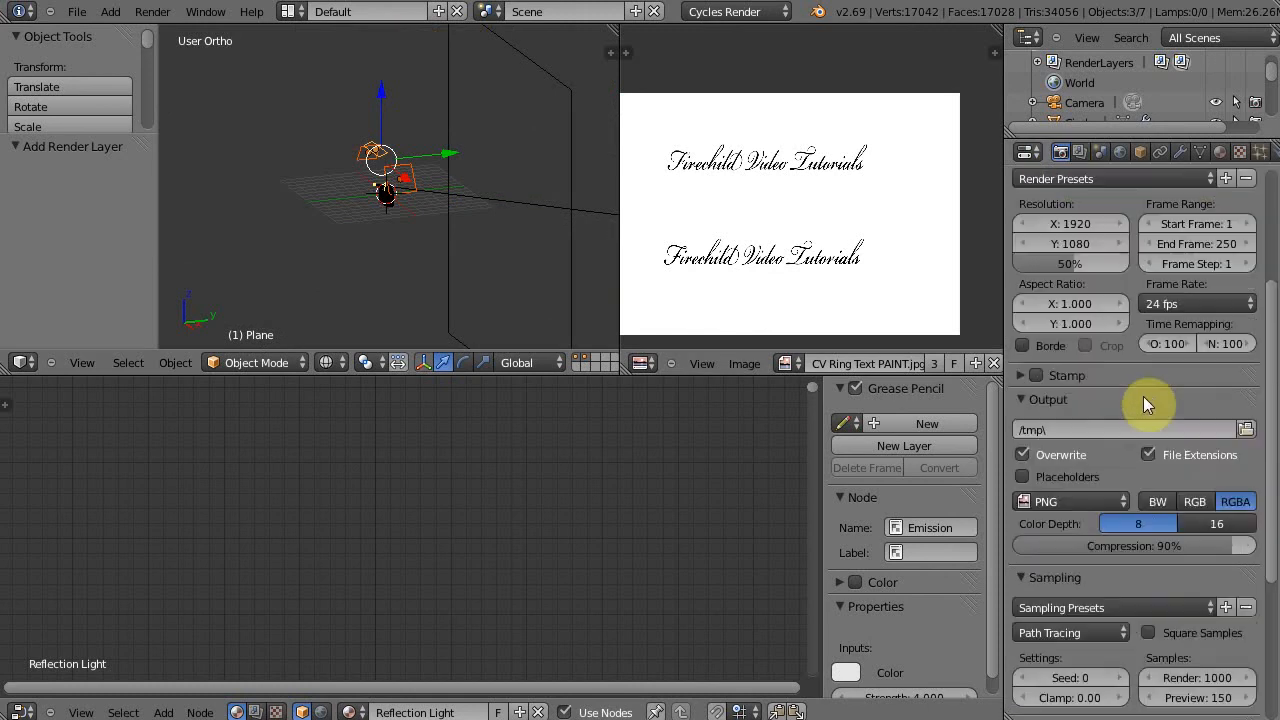
scroll(1143, 396, up, 2)
scroll(1143, 410, up, 7)
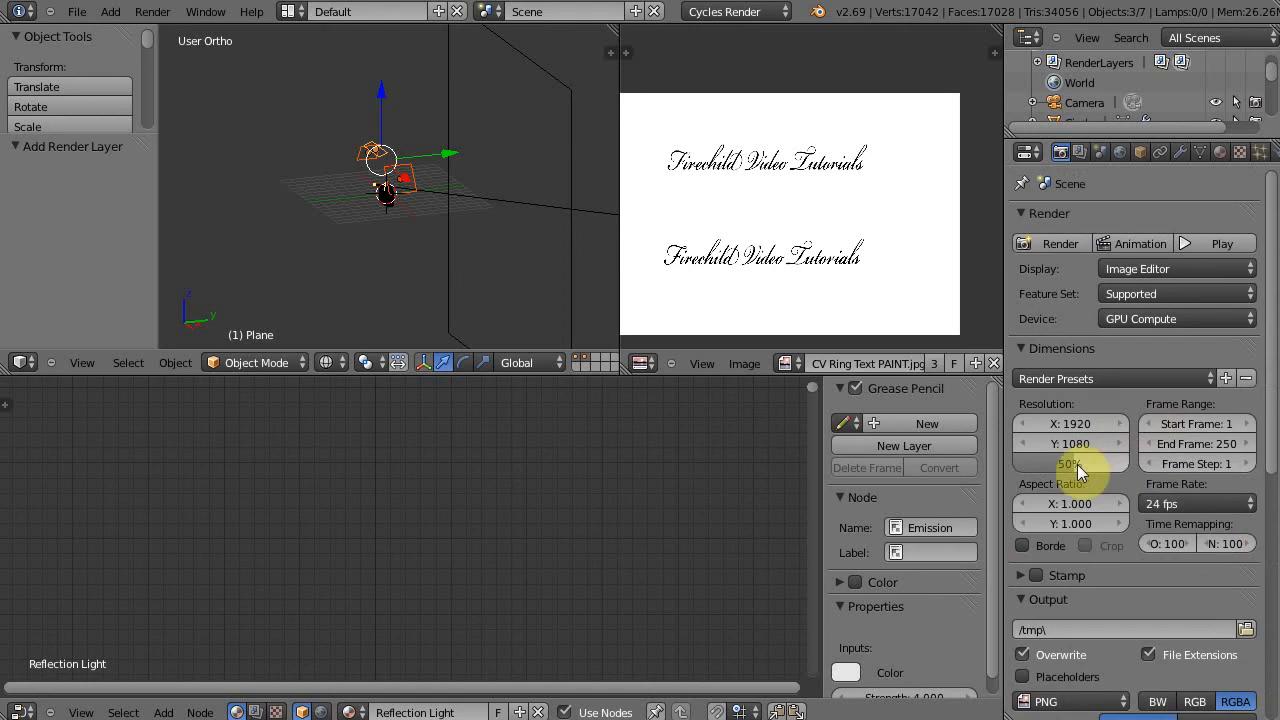
click(1069, 465)
text(50)
key(Return)
scroll(1192, 593, down, 7)
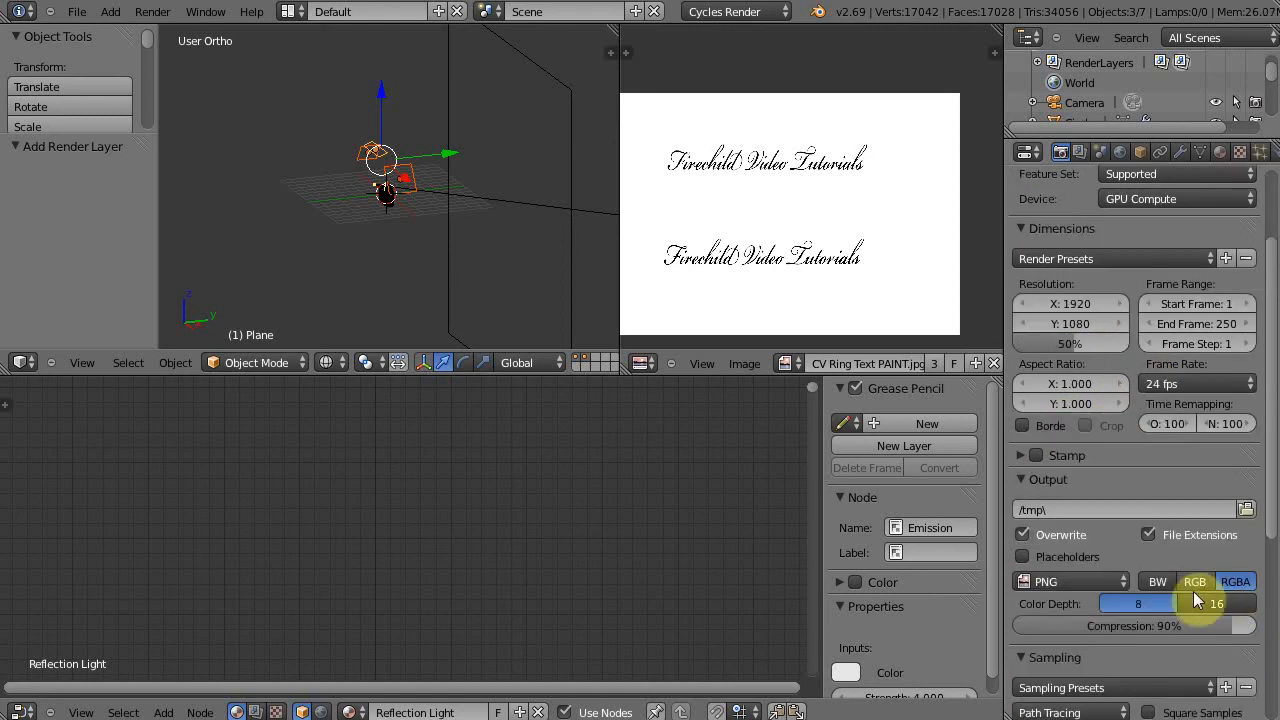
scroll(1201, 581, up, 7)
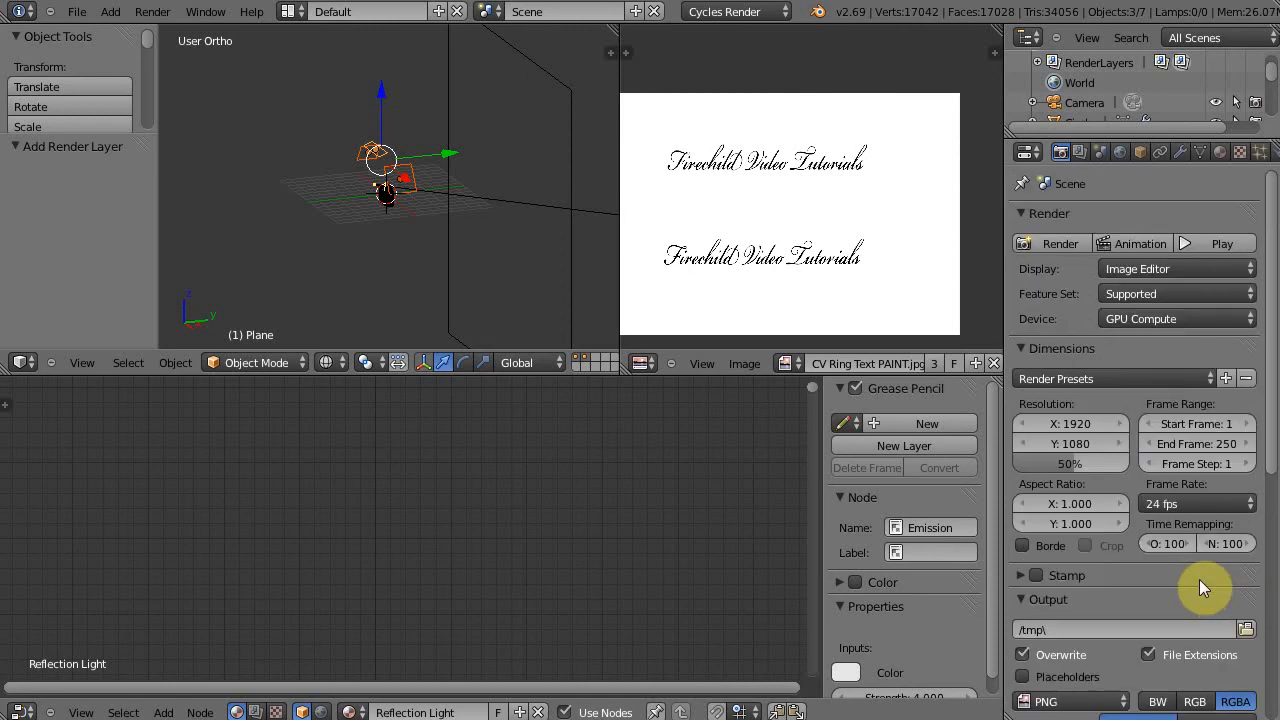
click(1058, 243)
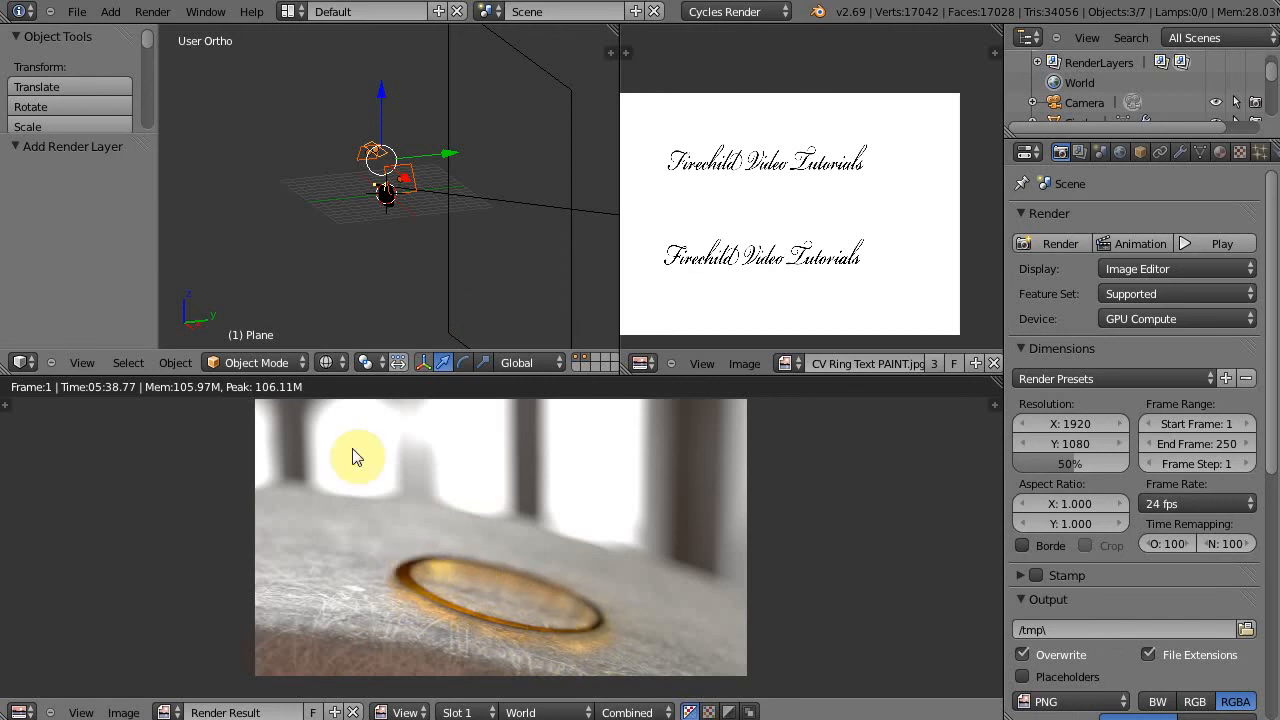
Turn the 3D view into a Node Editor and merge the neighbouring image editor area into it
click(45, 360)
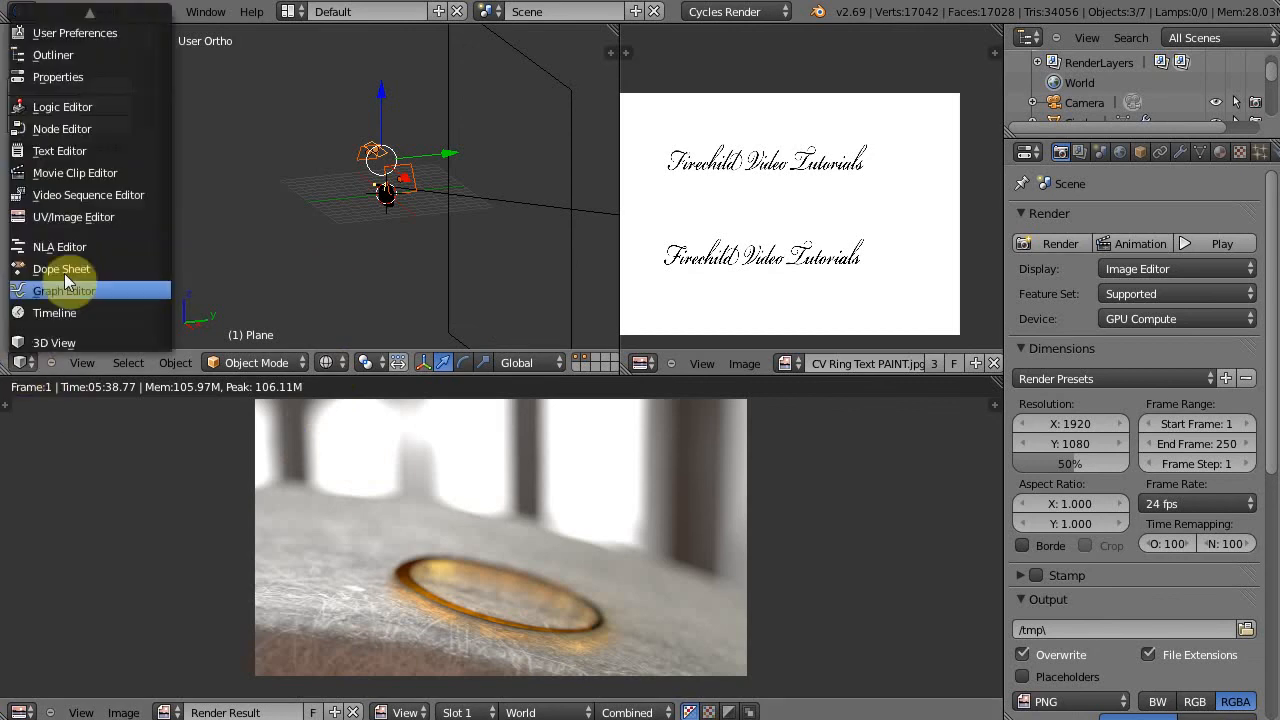
click(53, 132)
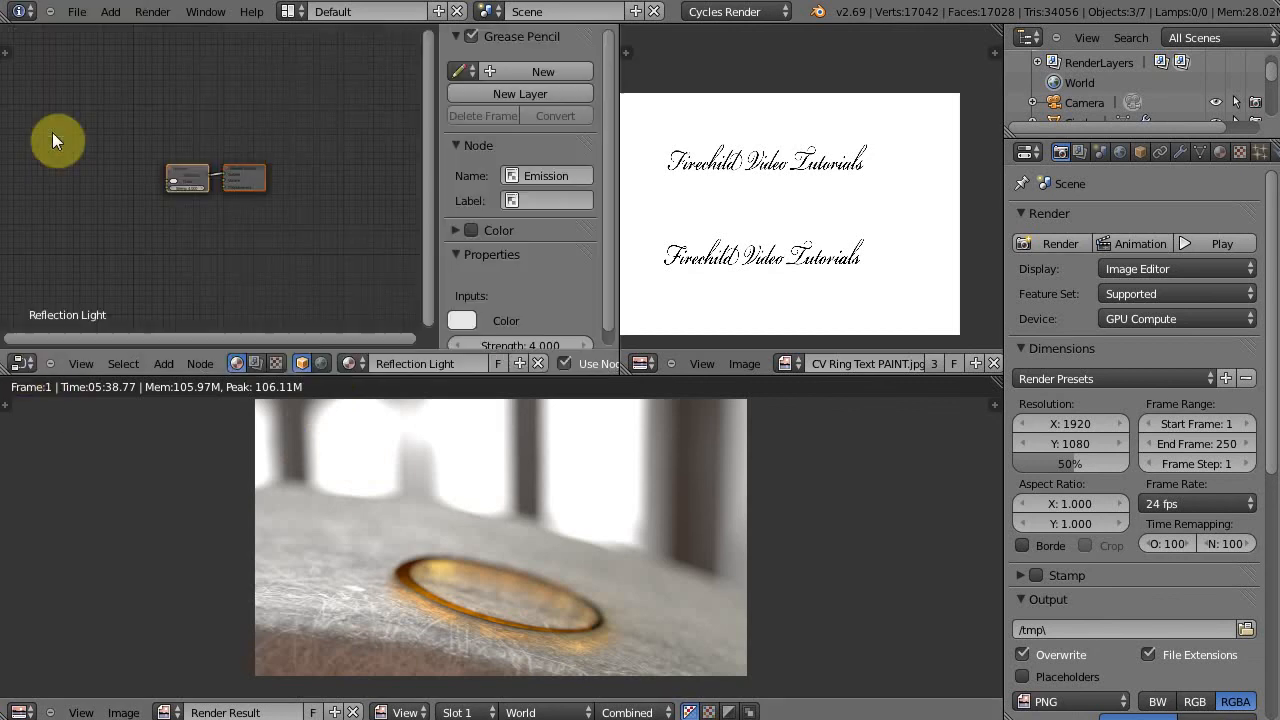
right_click(617, 190)
click(580, 199)
click(765, 203)
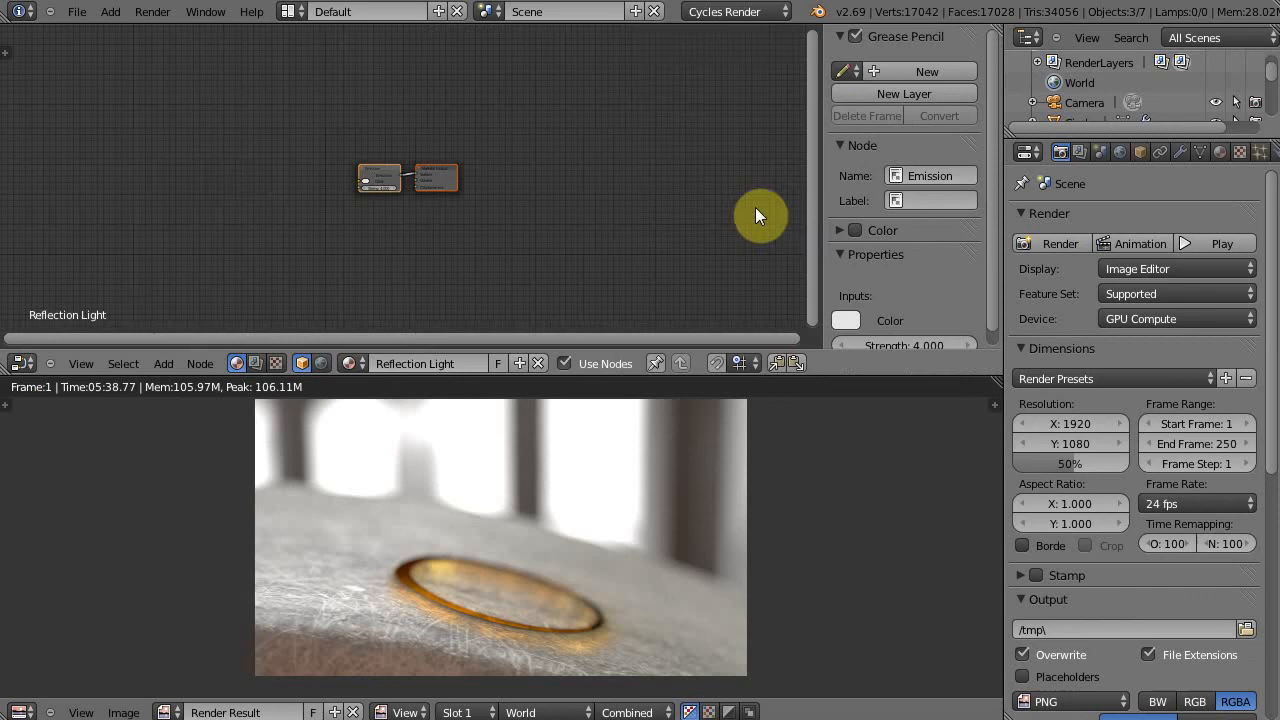
key(Home)
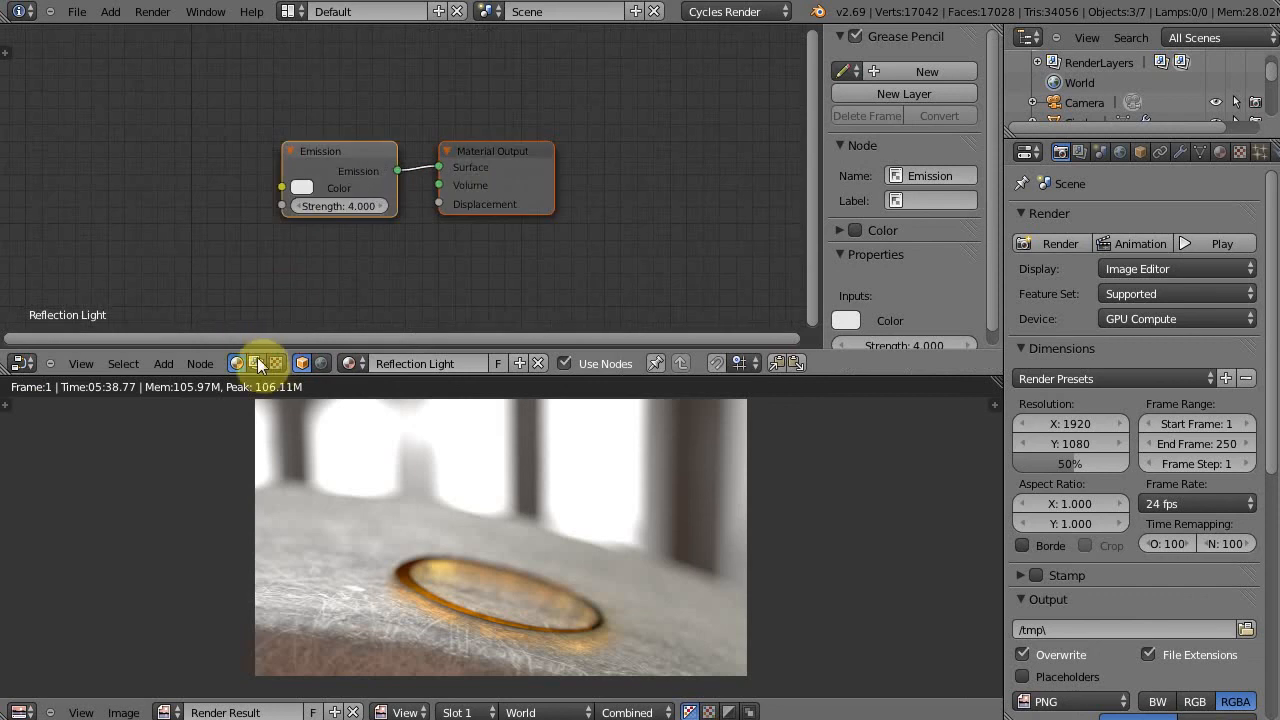
Switch to the compositing nodes, enabling Use Nodes and Backdrop
click(255, 363)
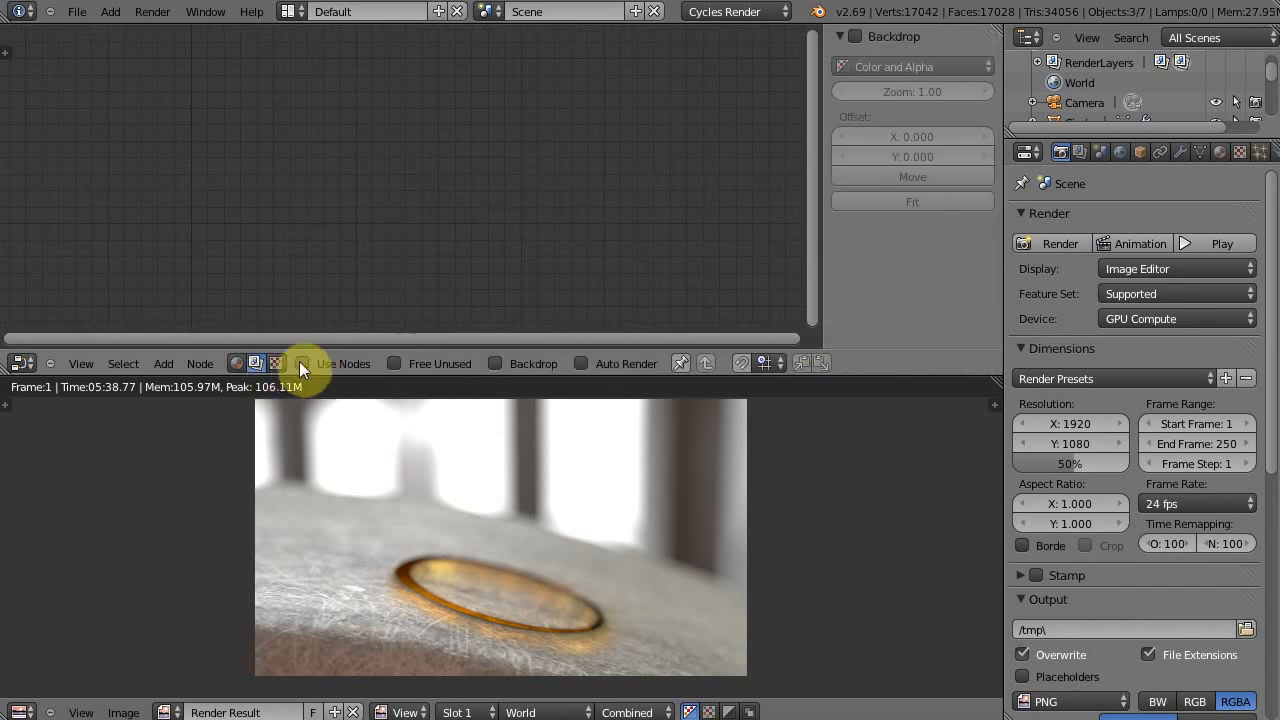
click(301, 363)
click(495, 363)
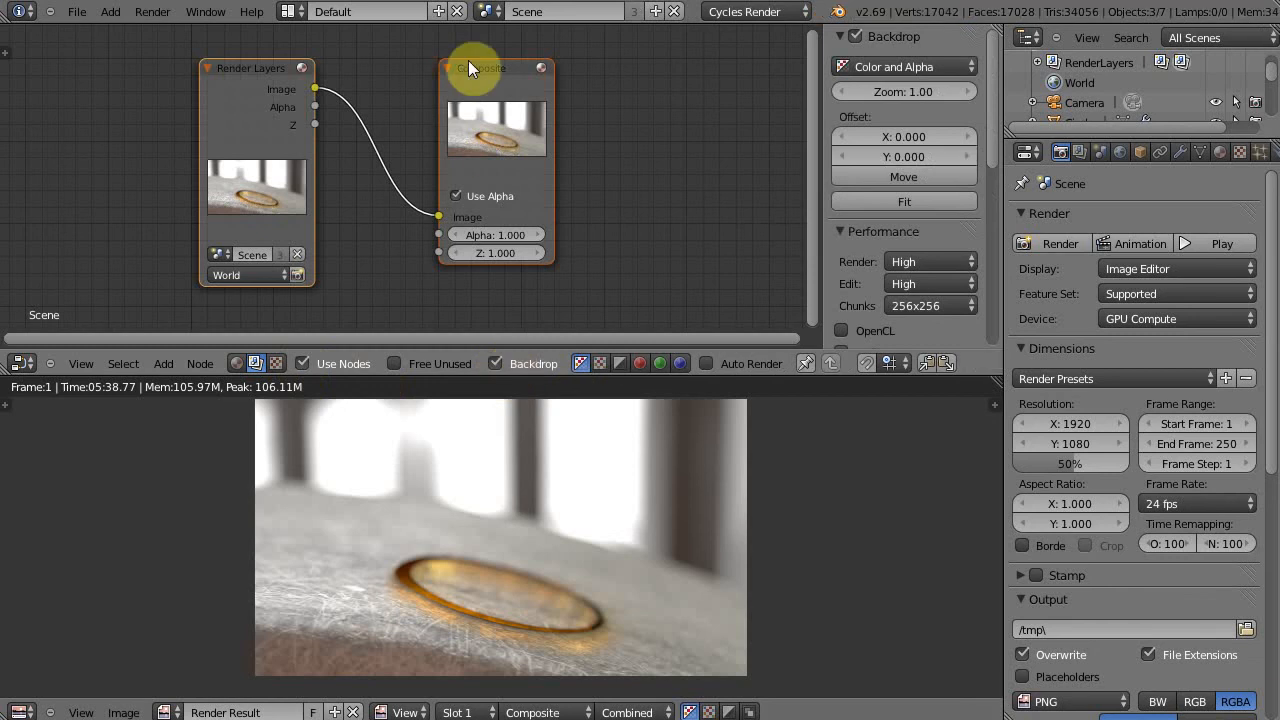
Move the Render Layers and Composite nodes far apart to make room between them
drag(487, 74, 775, 63)
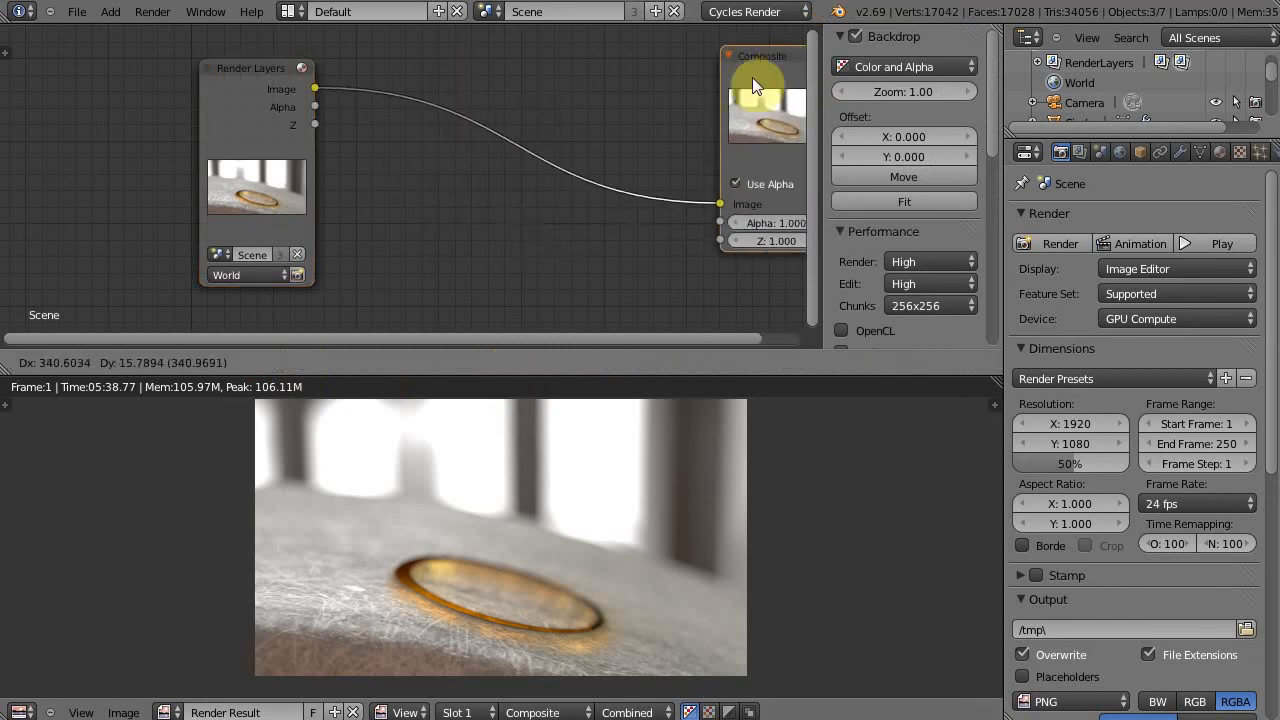
scroll(478, 144, down, 2)
drag(285, 91, 190, 56)
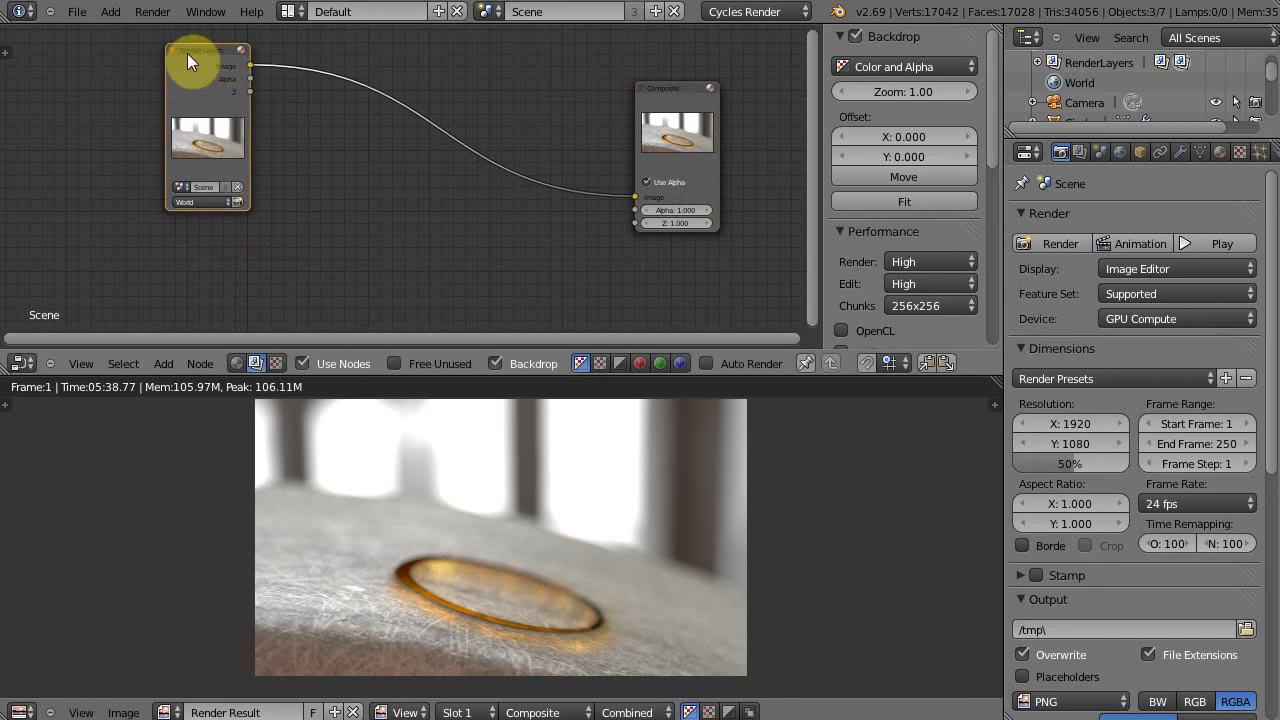
Duplicate the Render Layers node, place the copy below the original and set its layer to Ring
key(shift+d)
click(187, 246)
middle_drag(290, 243, 303, 163)
click(202, 311)
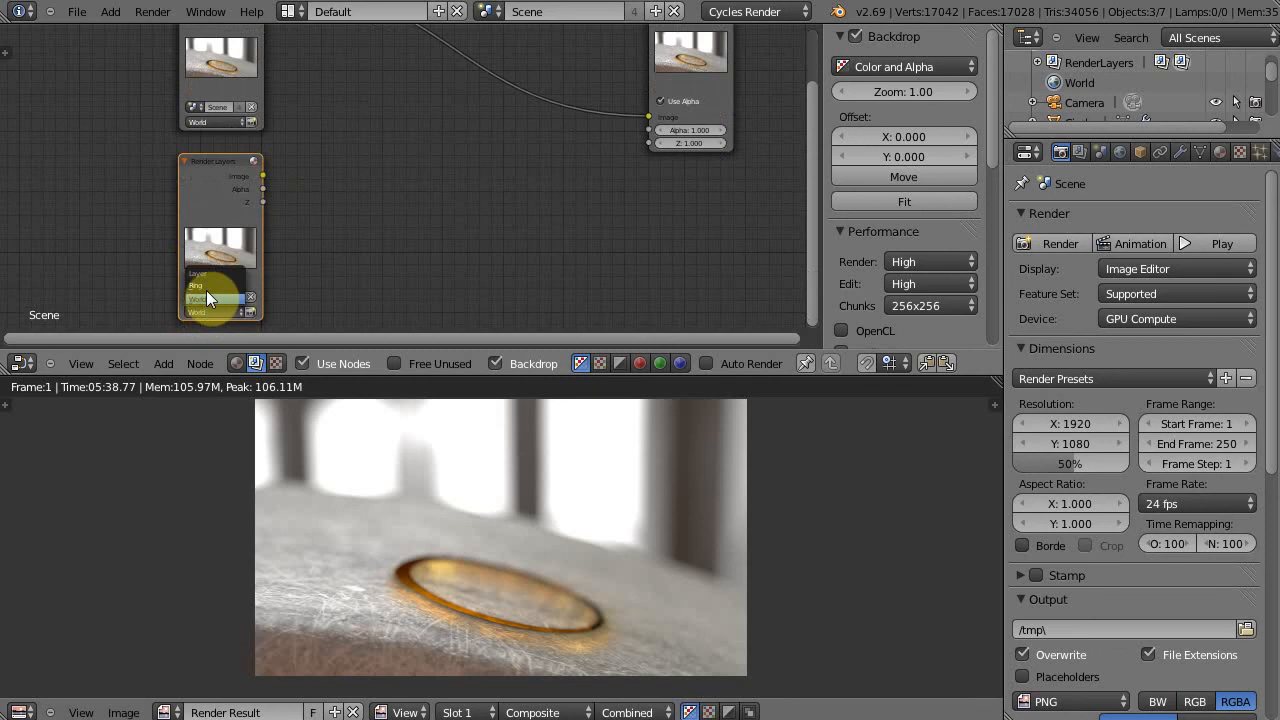
click(202, 285)
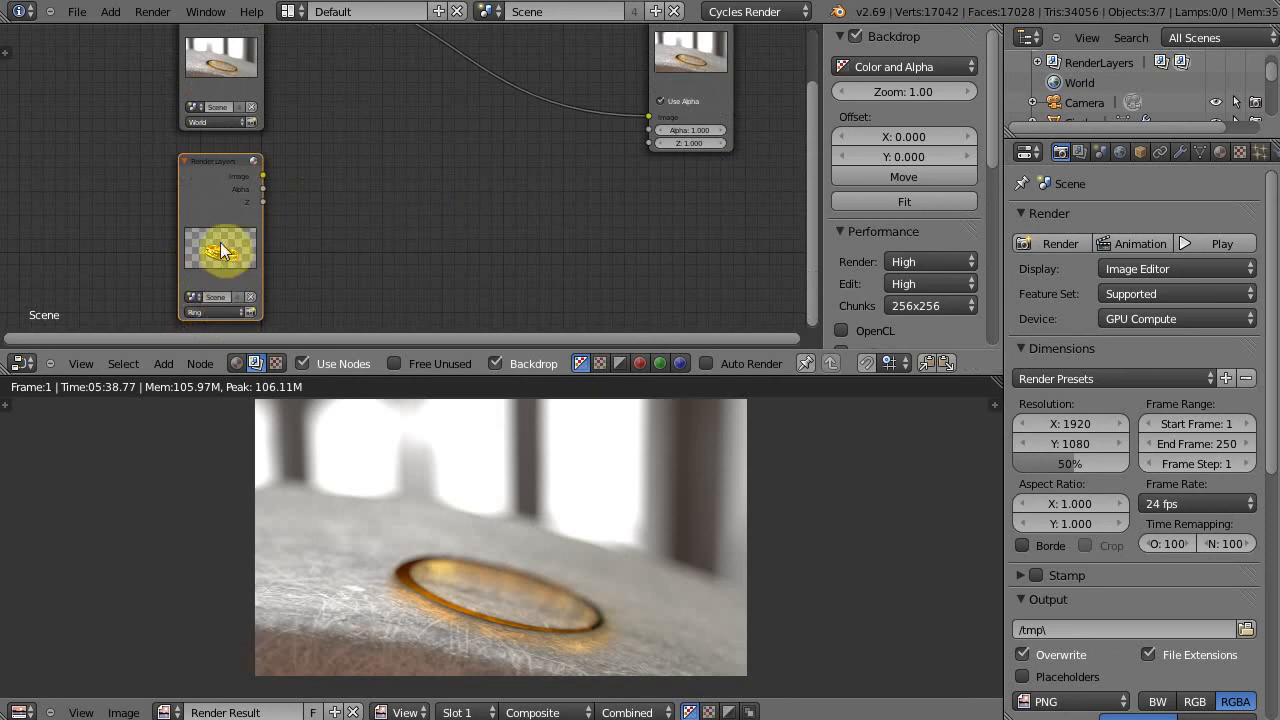
Examine the ring preview in the Ring Render Layers node up close
scroll(222, 252, up, 7)
middle_drag(280, 254, 463, 200)
scroll(316, 278, up, 4)
middle_drag(323, 274, 491, 111)
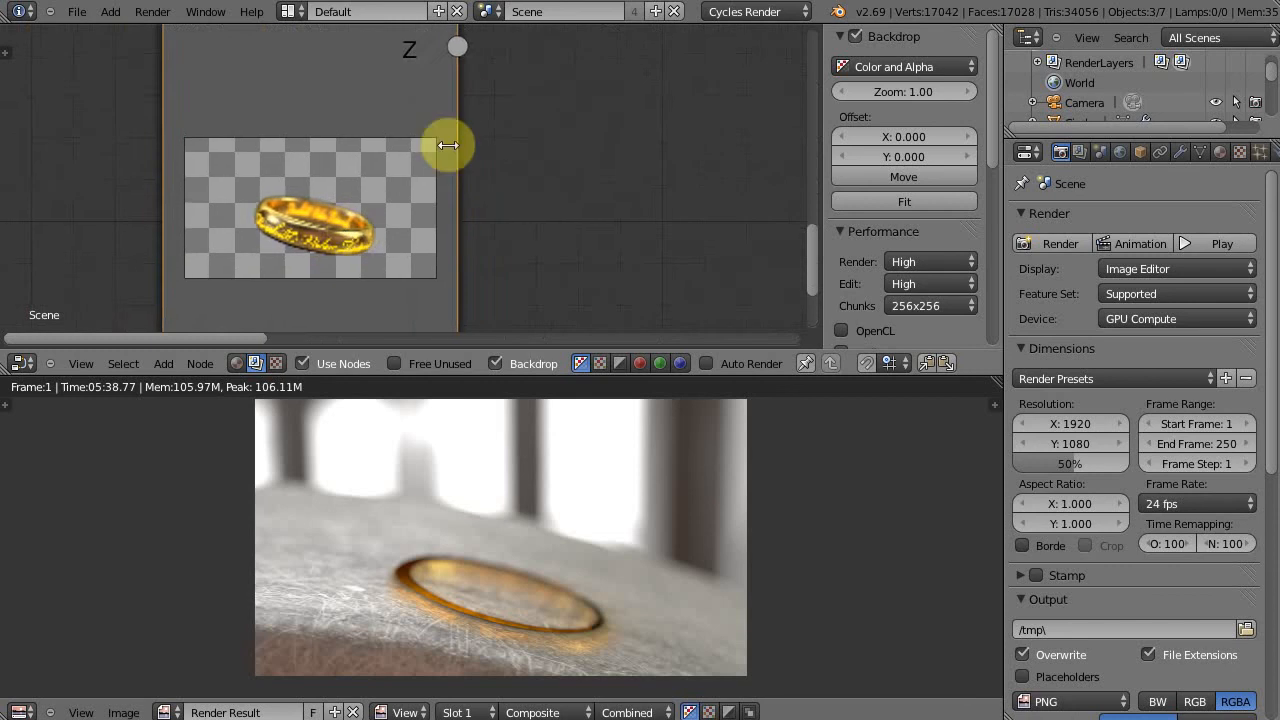
scroll(451, 150, down, 2)
scroll(451, 143, down, 11)
middle_drag(452, 224, 454, 570)
middle_drag(390, 306, 303, 186)
scroll(290, 112, down, 2)
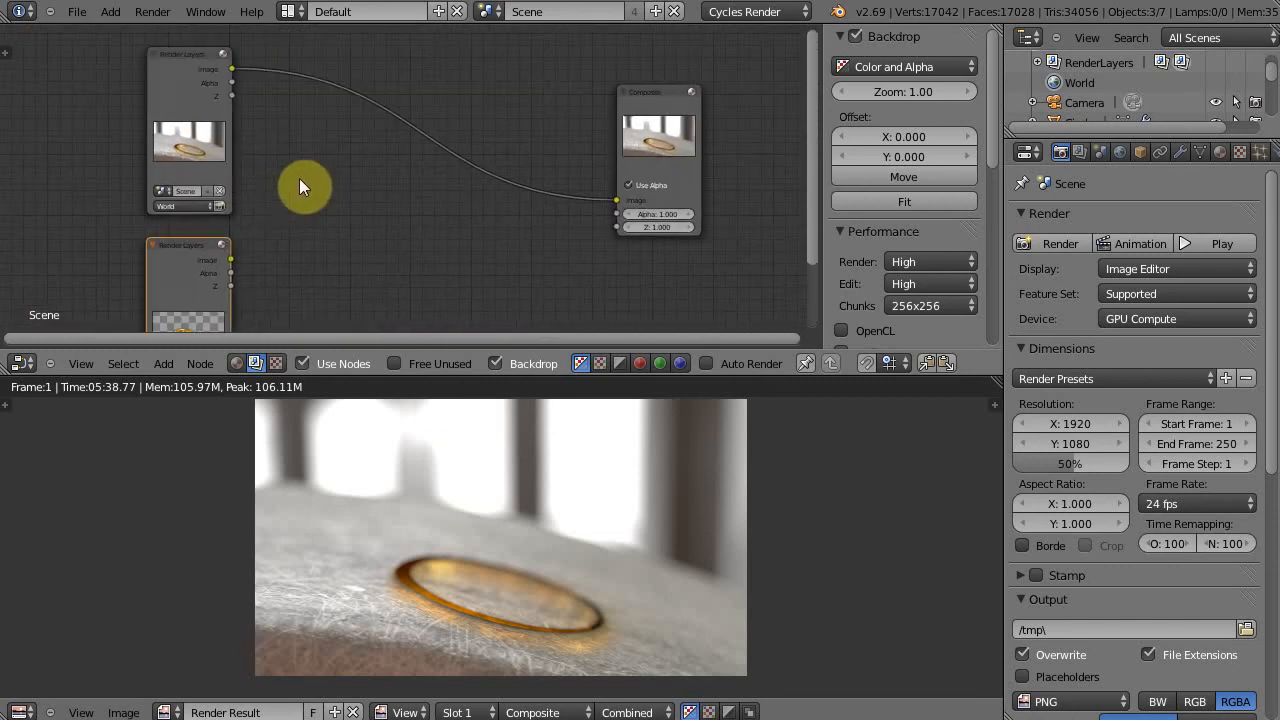
Check the Film transparency setting, the World environment texture settings and the Ring layer's preview
key(shift+a)
scroll(251, 263, up, 3)
middle_drag(249, 260, 409, 241)
scroll(1146, 415, down, 10)
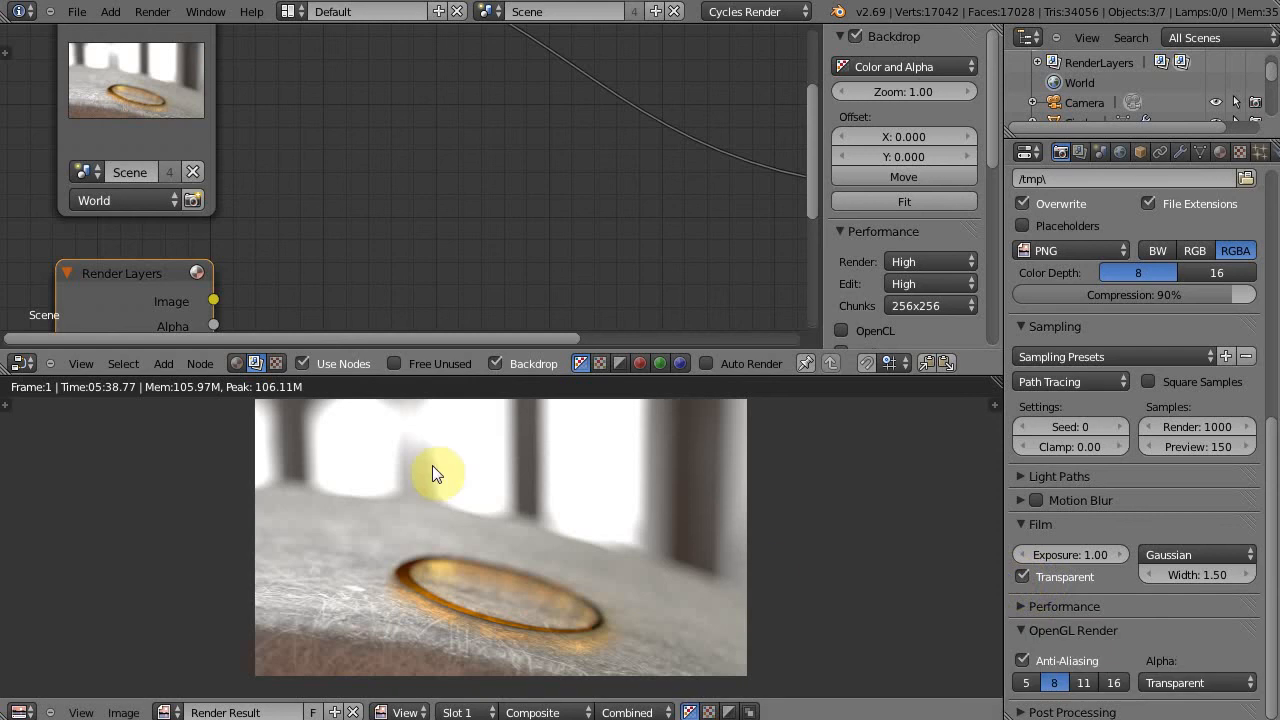
click(1119, 151)
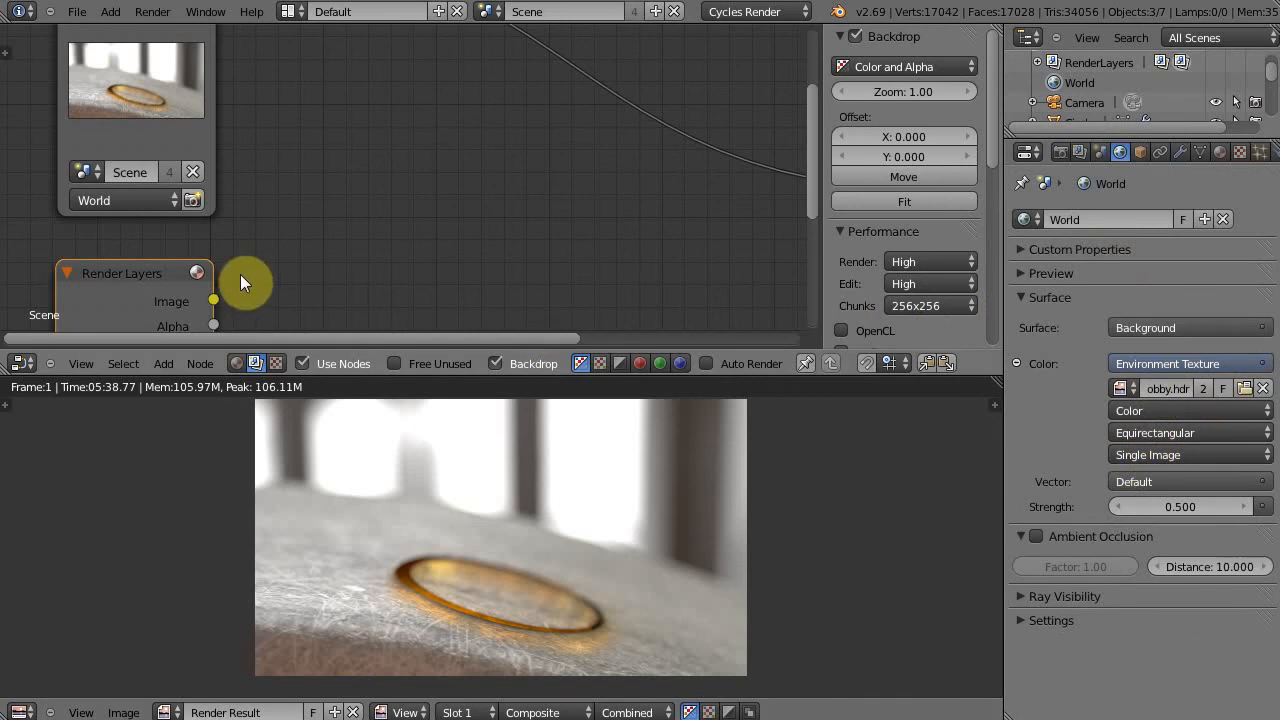
middle_drag(337, 244, 490, 22)
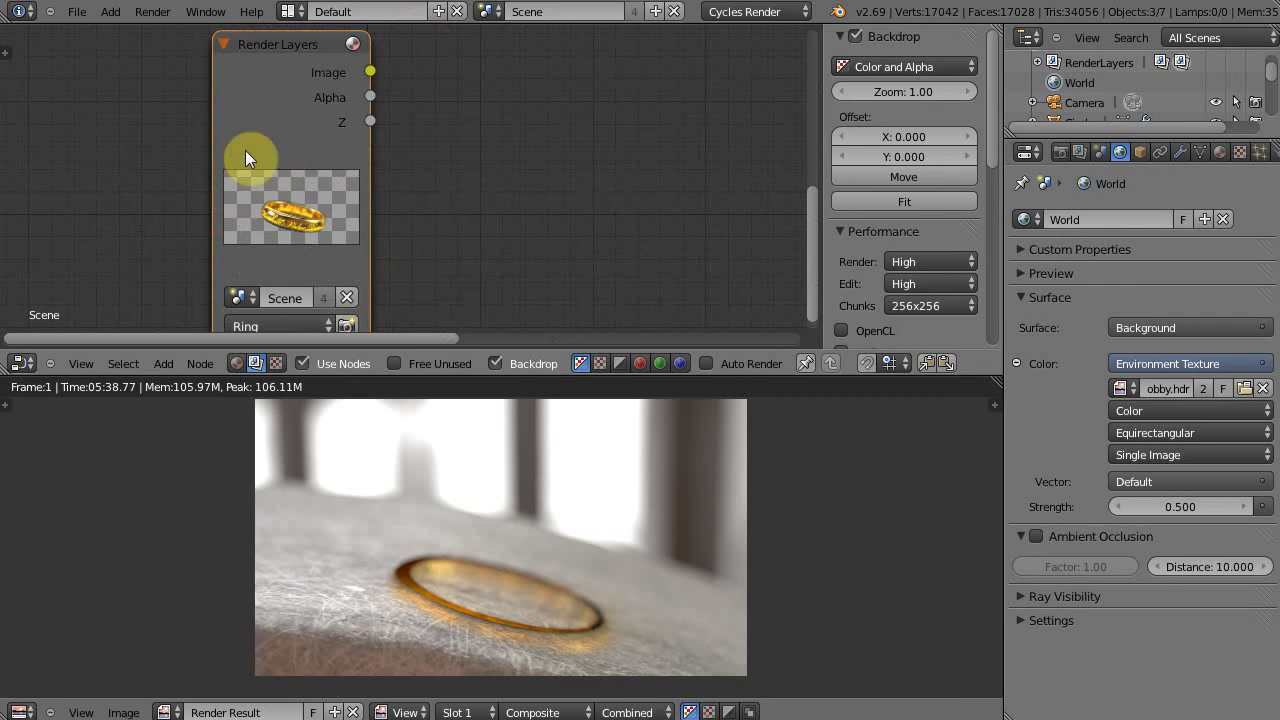
Insert an Alpha Over node between the World Render Layers and Composite nodes, and connect the Ring layer's image to its second image input
middle_drag(516, 194, 402, 283)
scroll(503, 231, down, 4)
middle_drag(472, 243, 416, 278)
scroll(416, 278, down, 2)
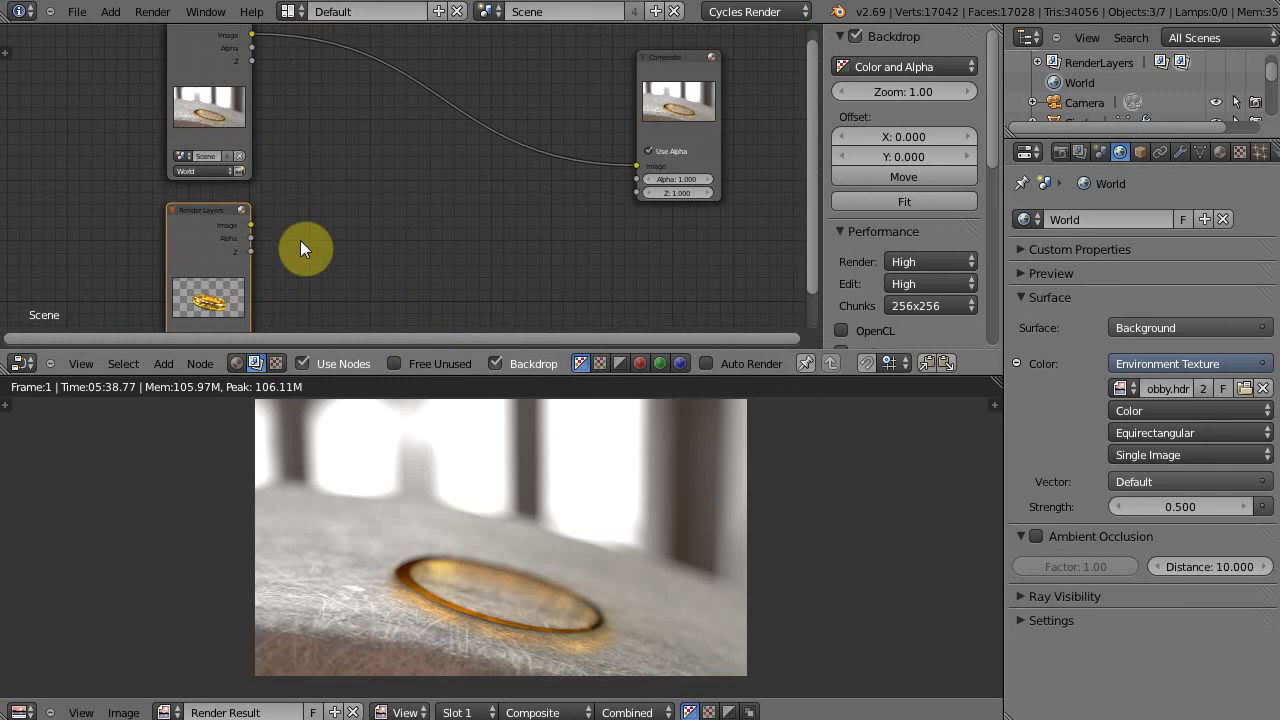
key(shift+a)
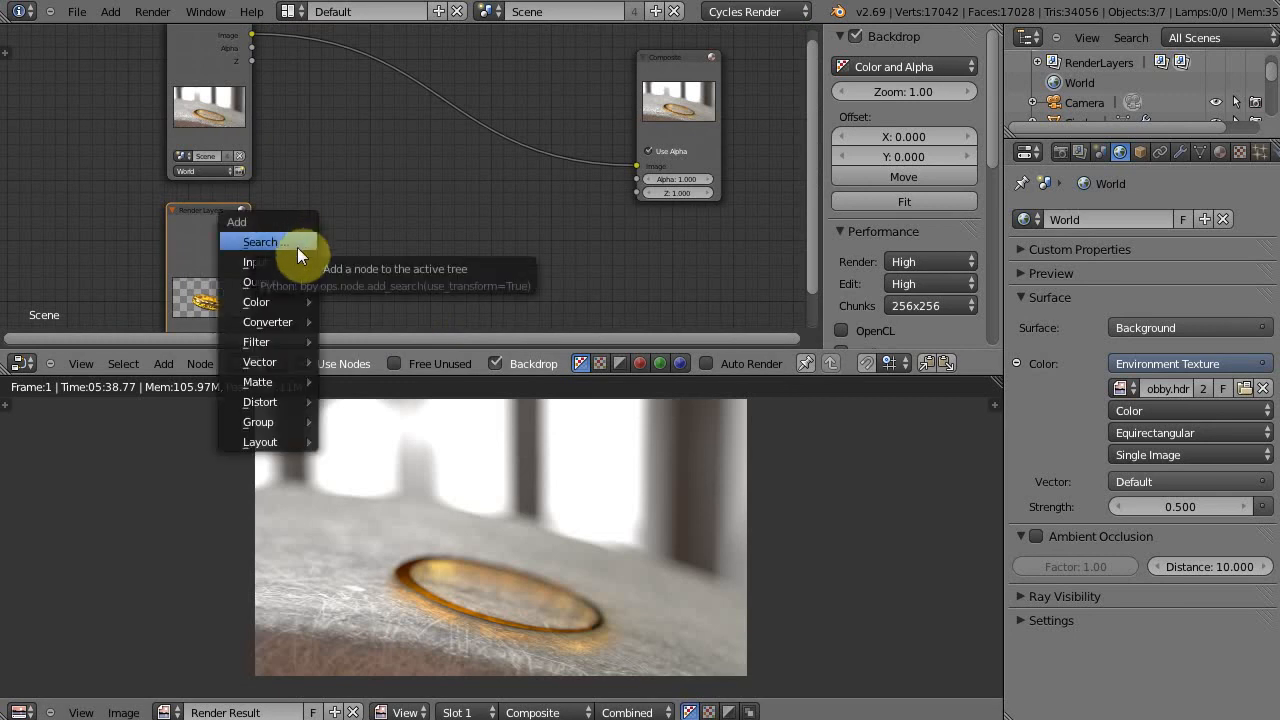
mouse_move(282, 346)
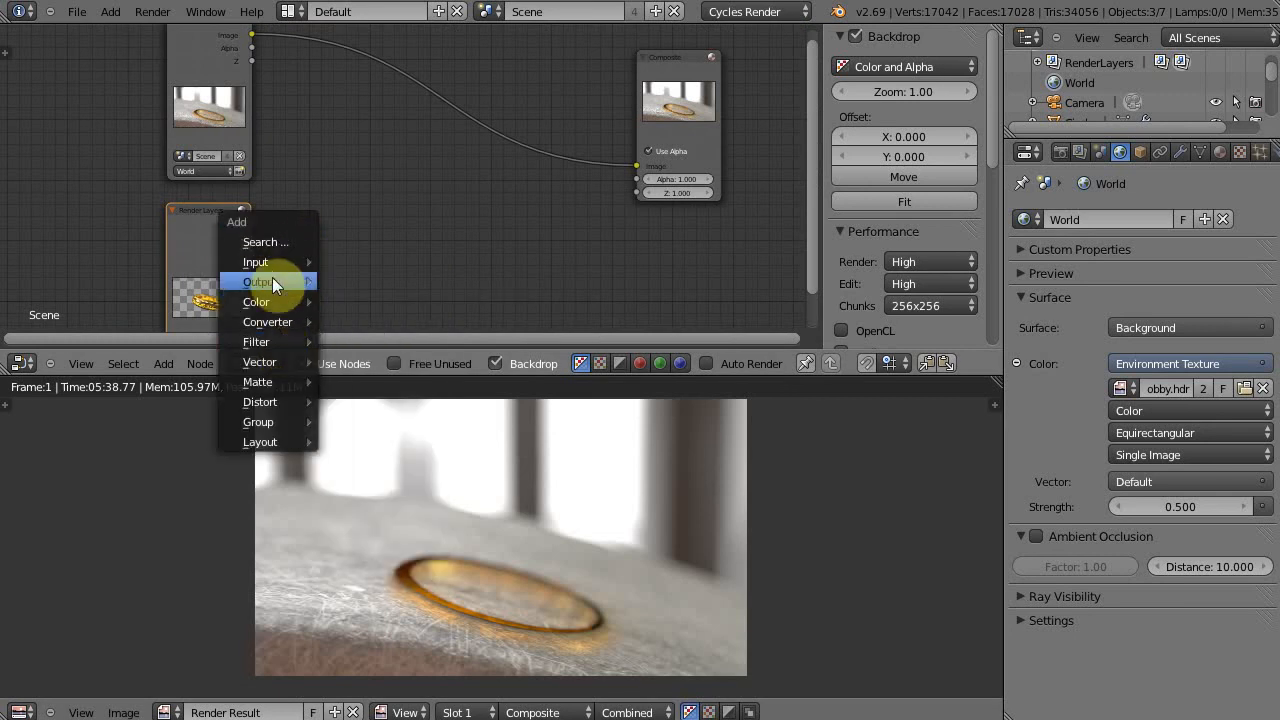
mouse_move(268, 300)
click(370, 323)
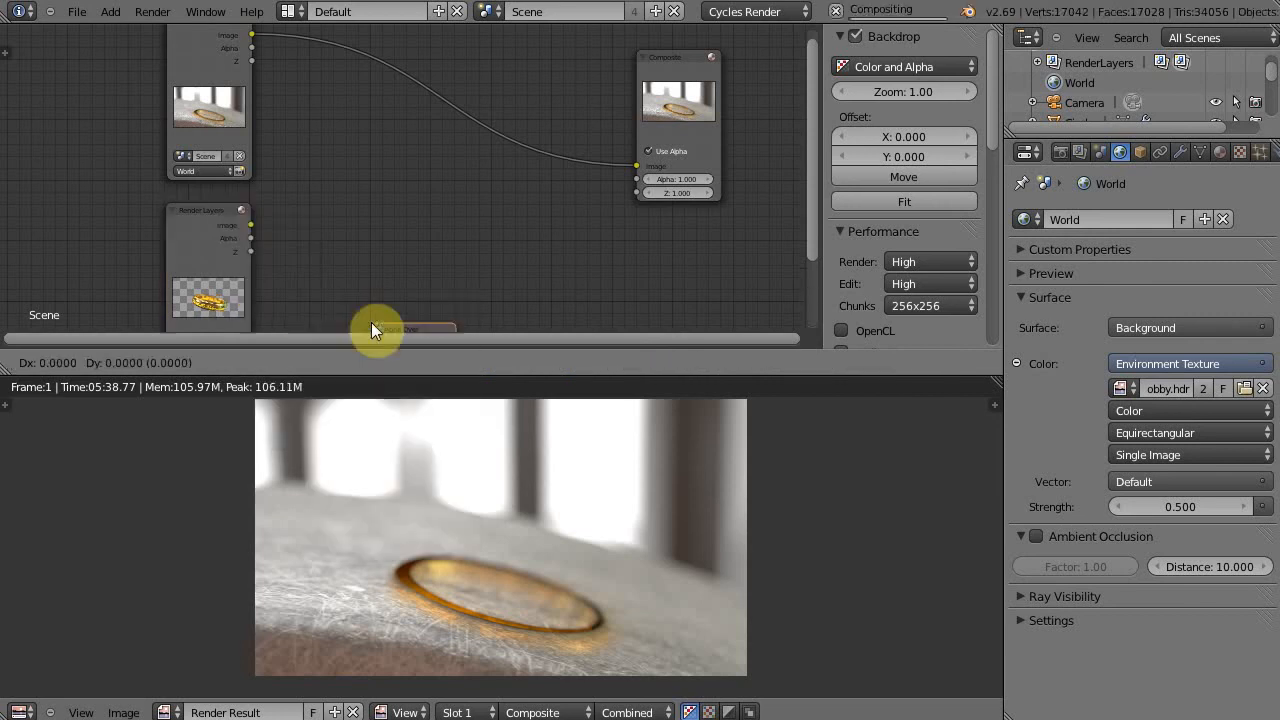
click(441, 91)
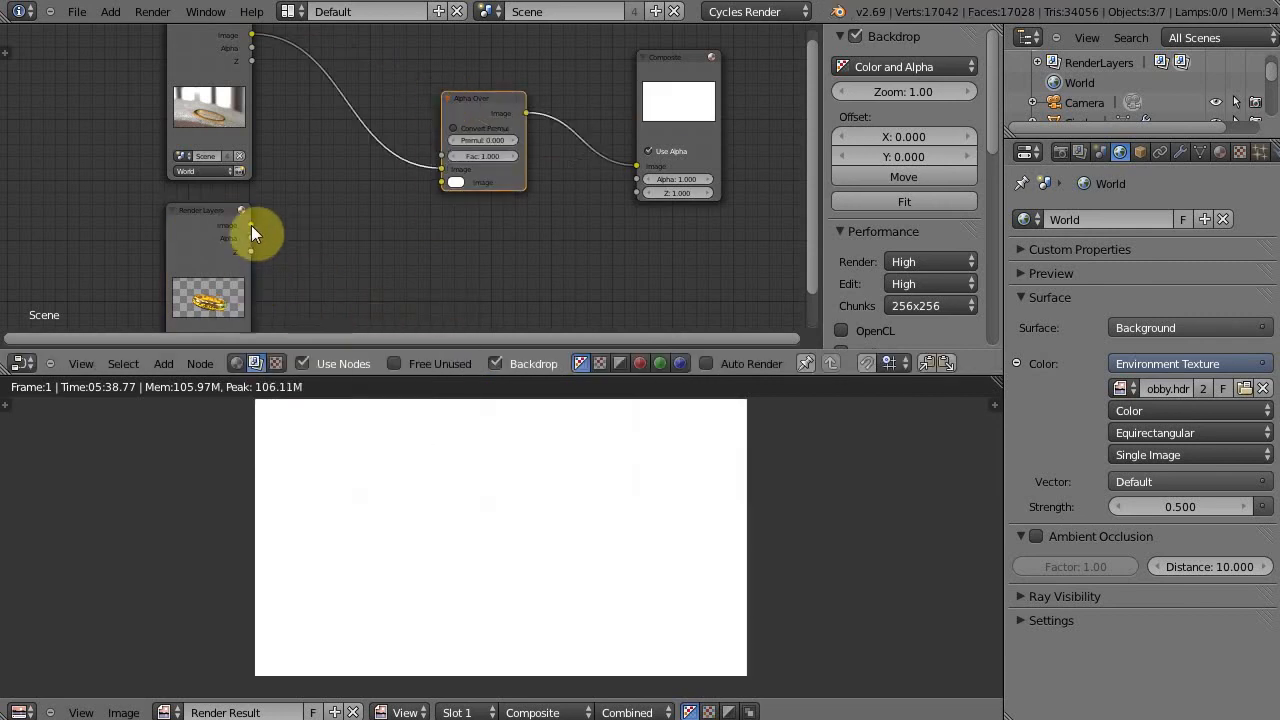
drag(249, 225, 439, 179)
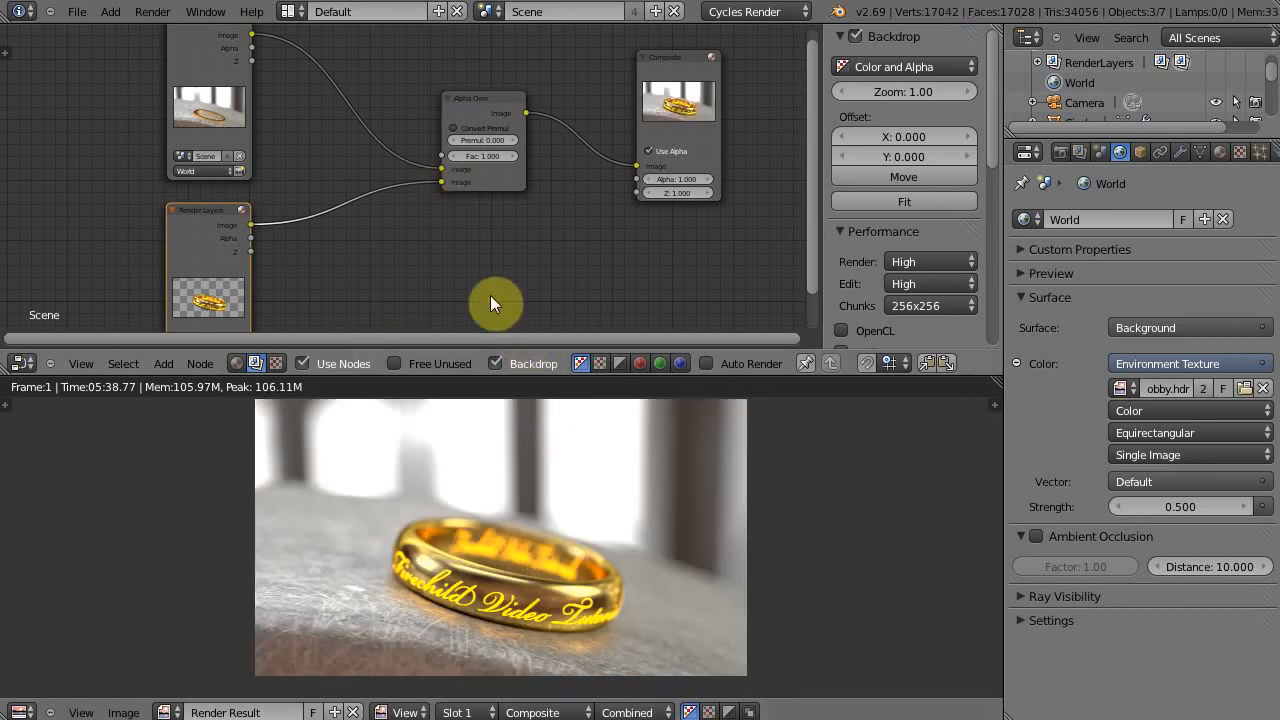
Spread the Composite, Alpha Over and both Render Layers nodes apart to make room for more nodes
drag(669, 72, 762, 80)
drag(482, 99, 594, 126)
middle_drag(444, 191, 515, 260)
click(285, 93)
drag(285, 93, 155, 81)
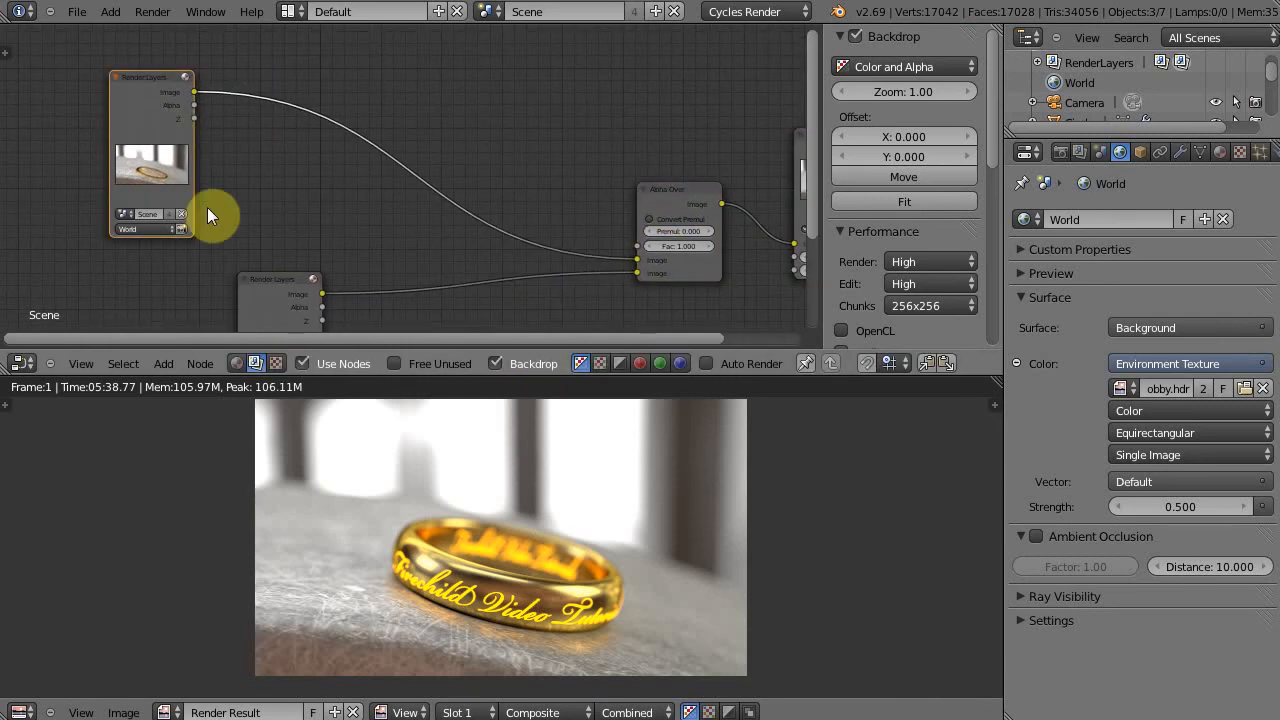
drag(273, 283, 135, 261)
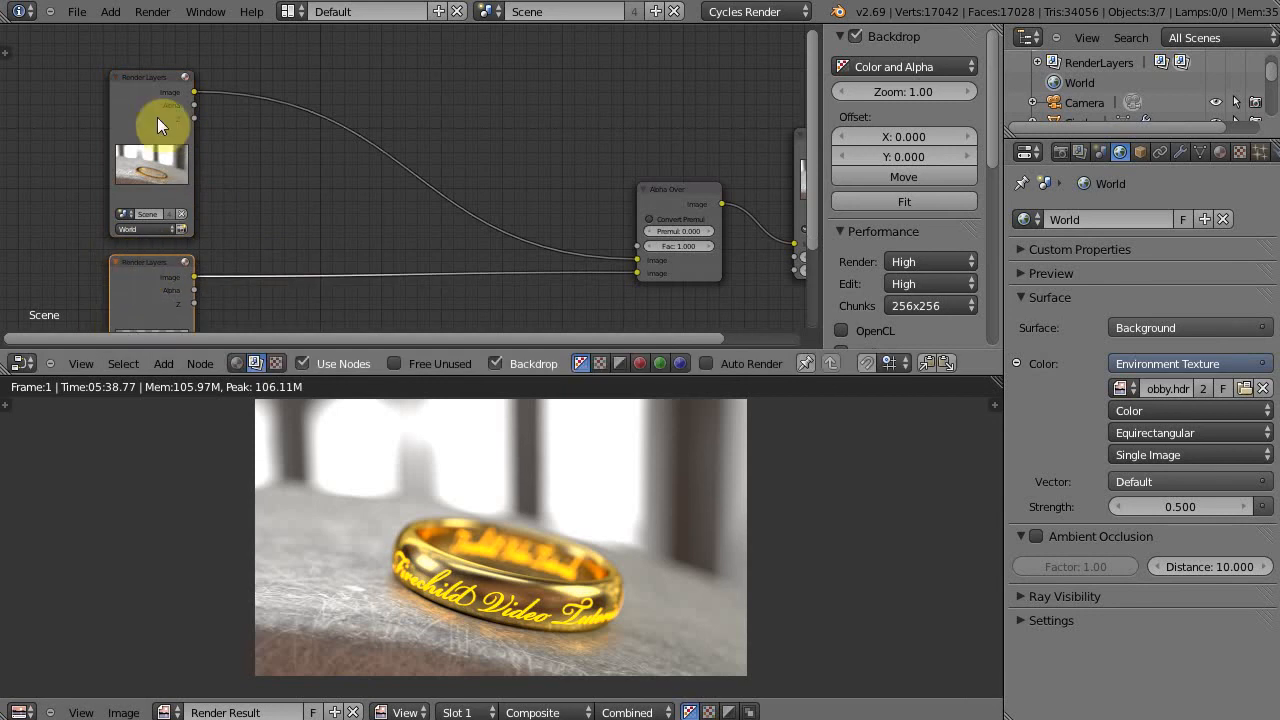
drag(146, 80, 77, 26)
Insert a Color Balance node between the World Render Layers node and the Alpha Over node
middle_drag(262, 131, 335, 193)
key(shift+a)
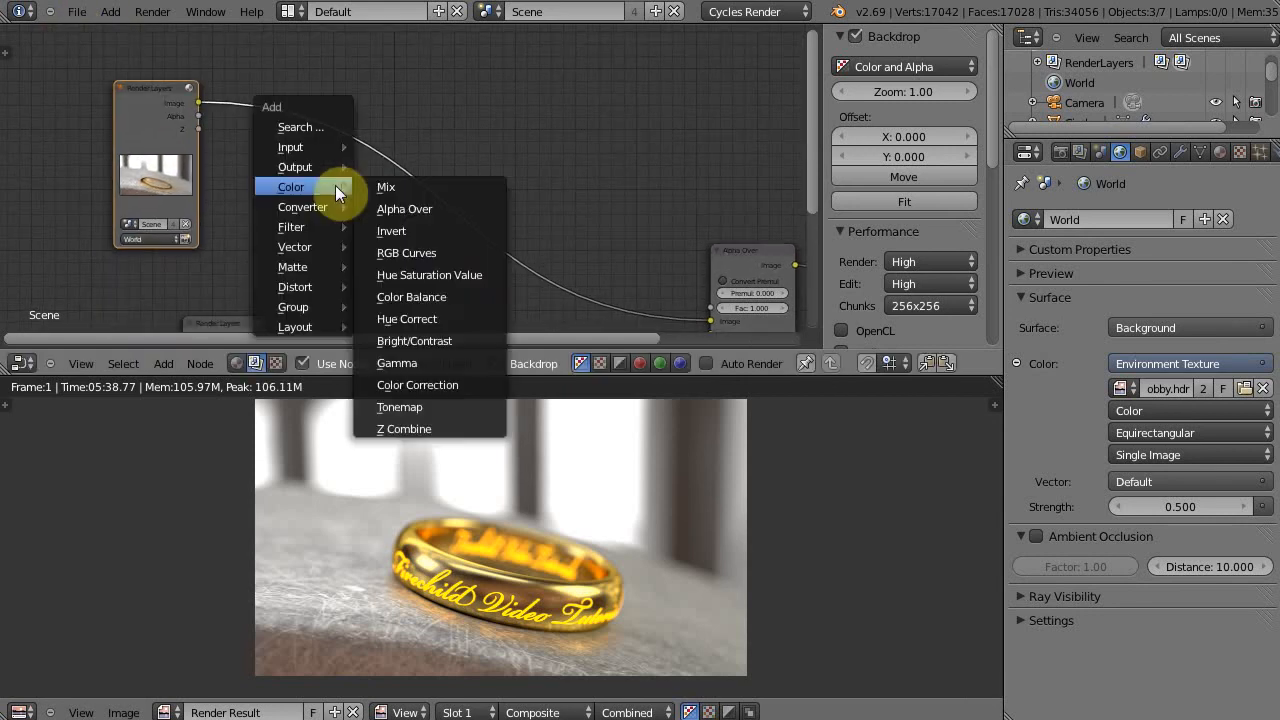
click(431, 298)
click(290, 100)
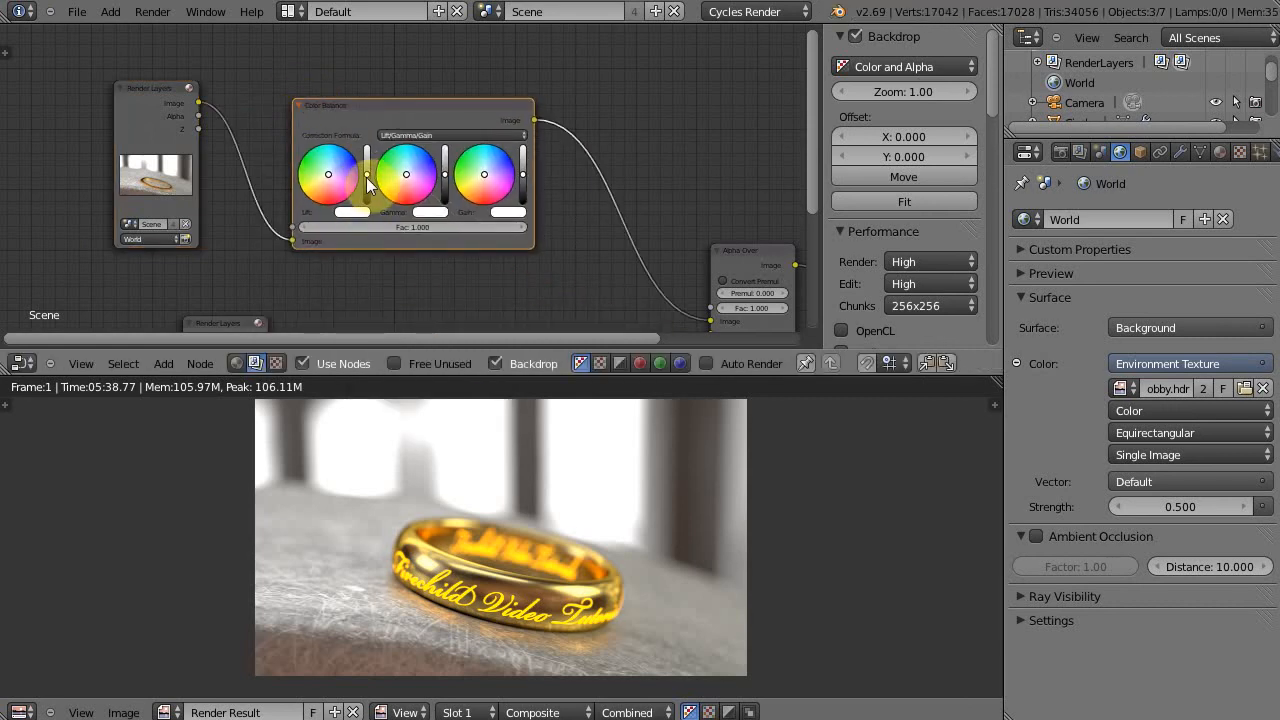
In the Color Balance node, darken the Lift and tint it slightly blue, and brighten the Gain with a slight yellow tint
click(367, 183)
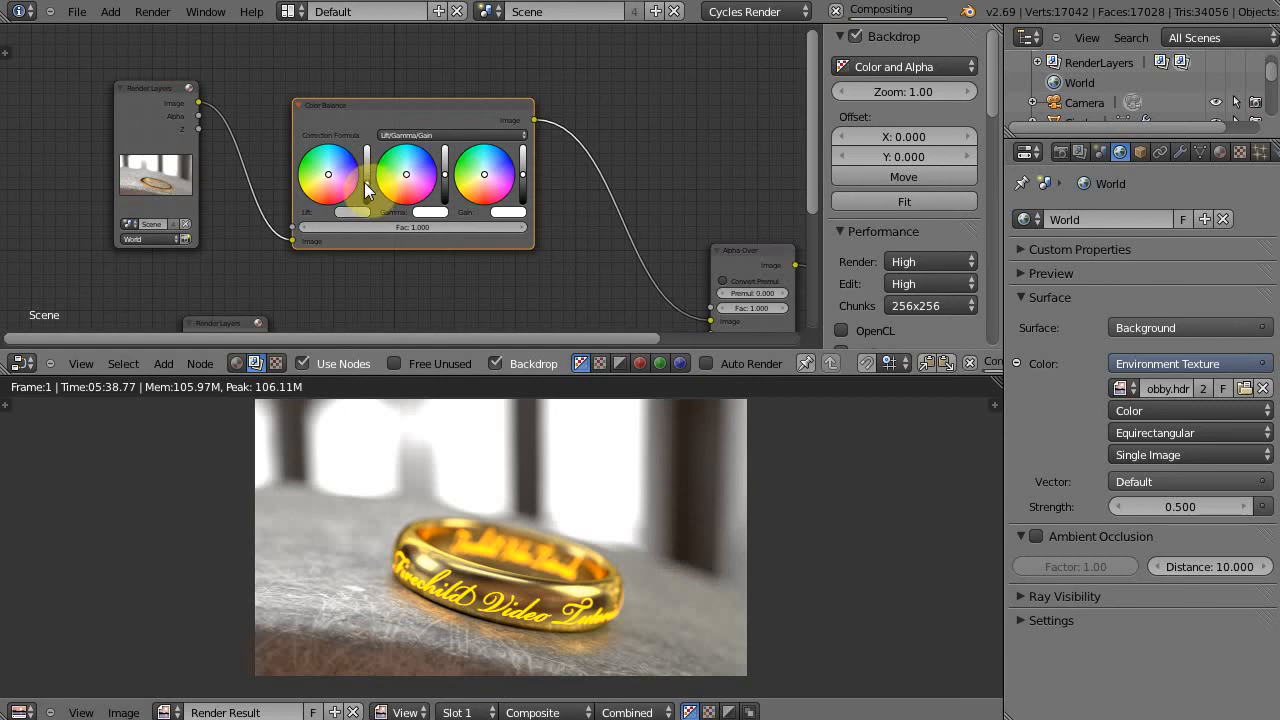
click(522, 169)
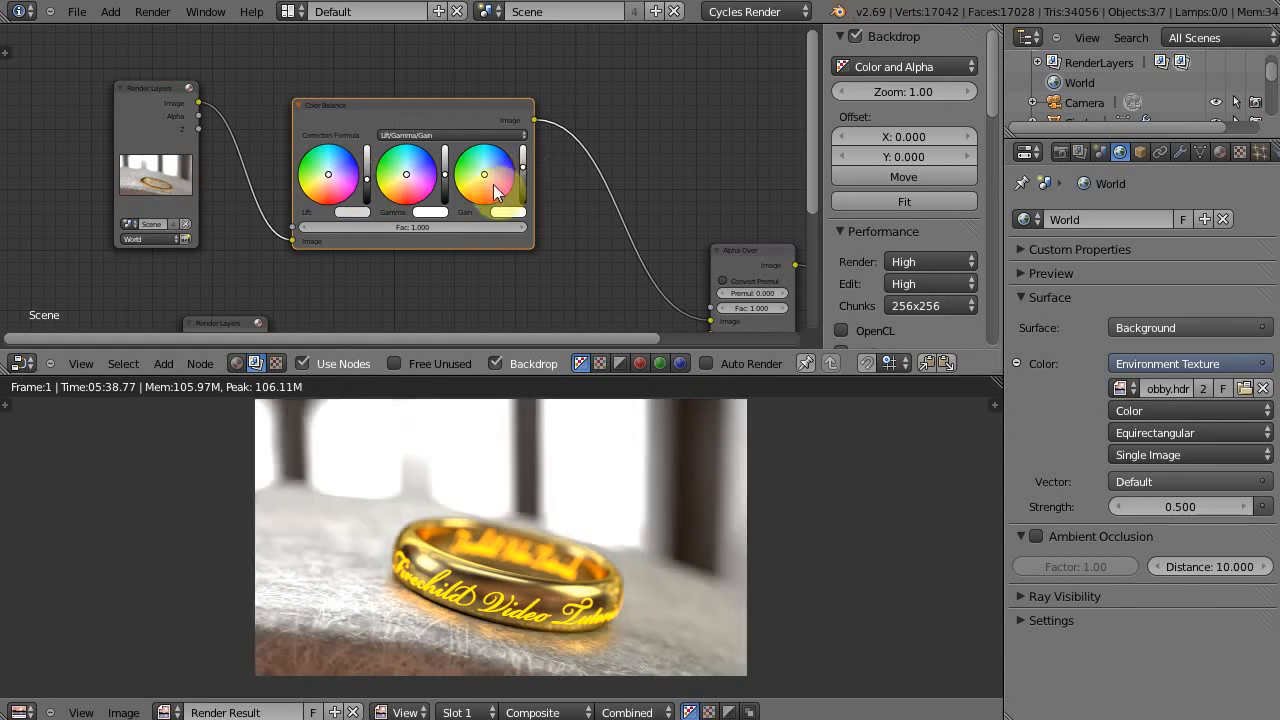
click(330, 177)
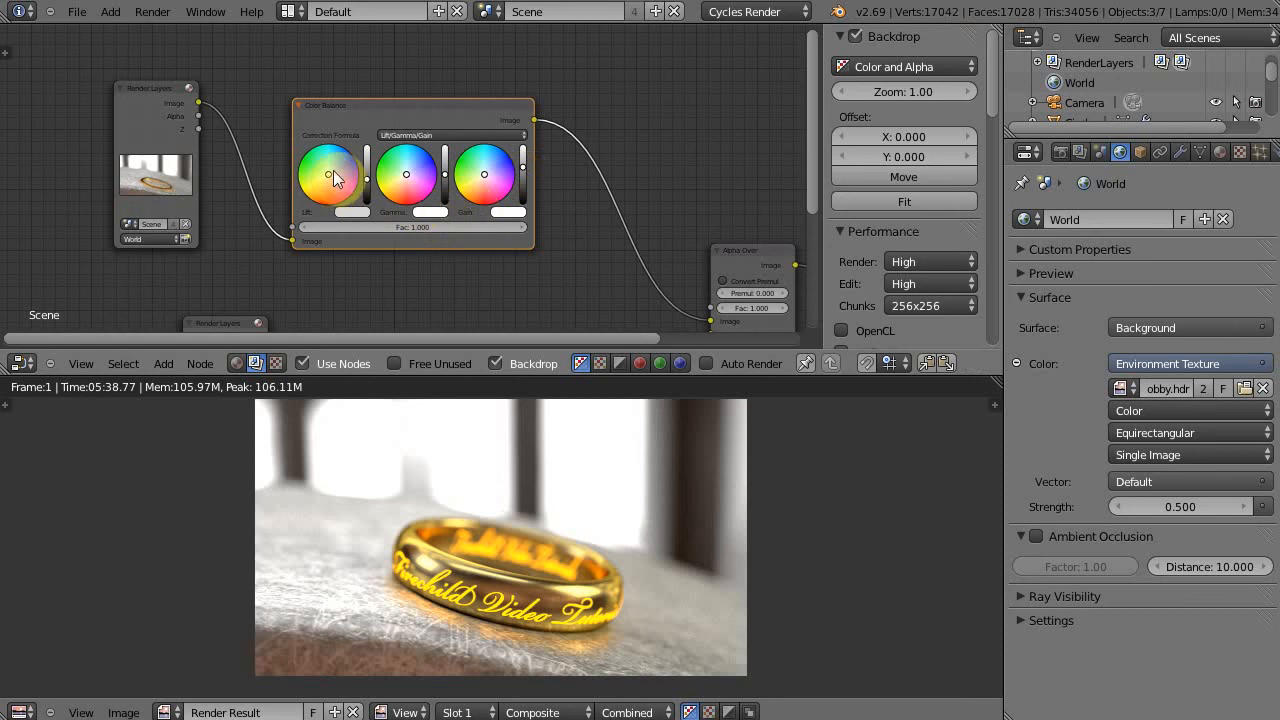
click(335, 172)
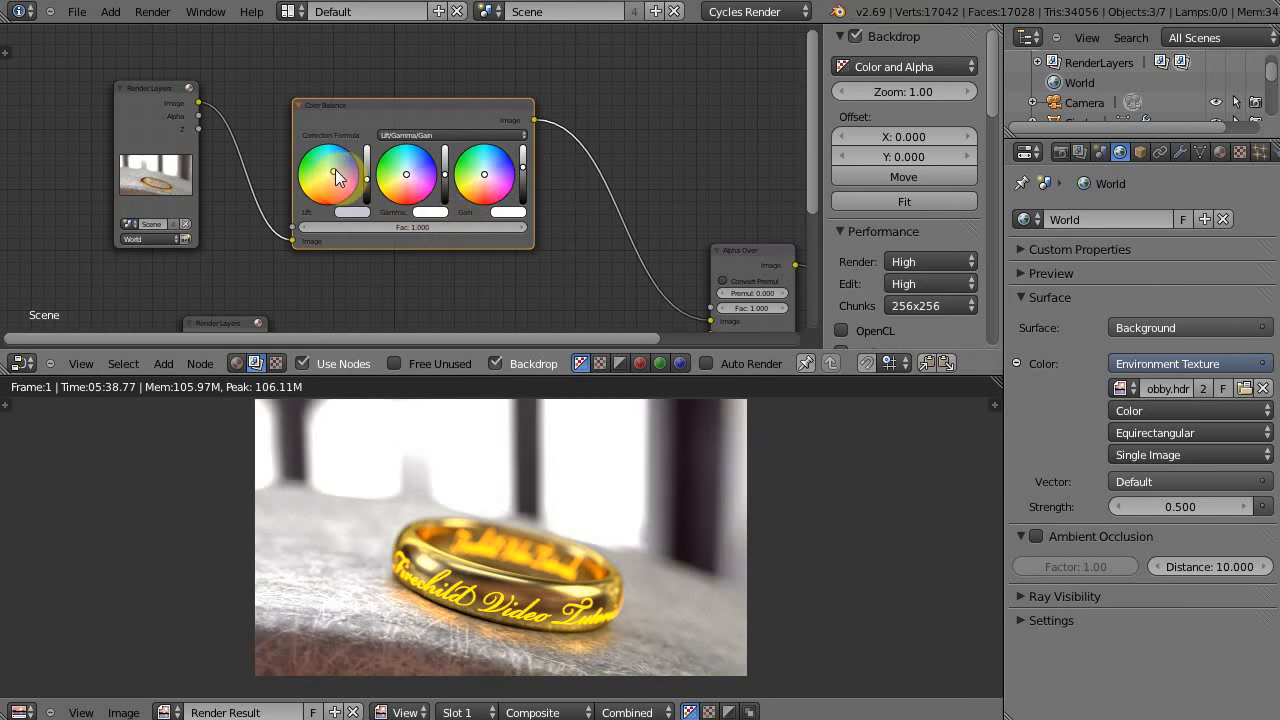
click(337, 168)
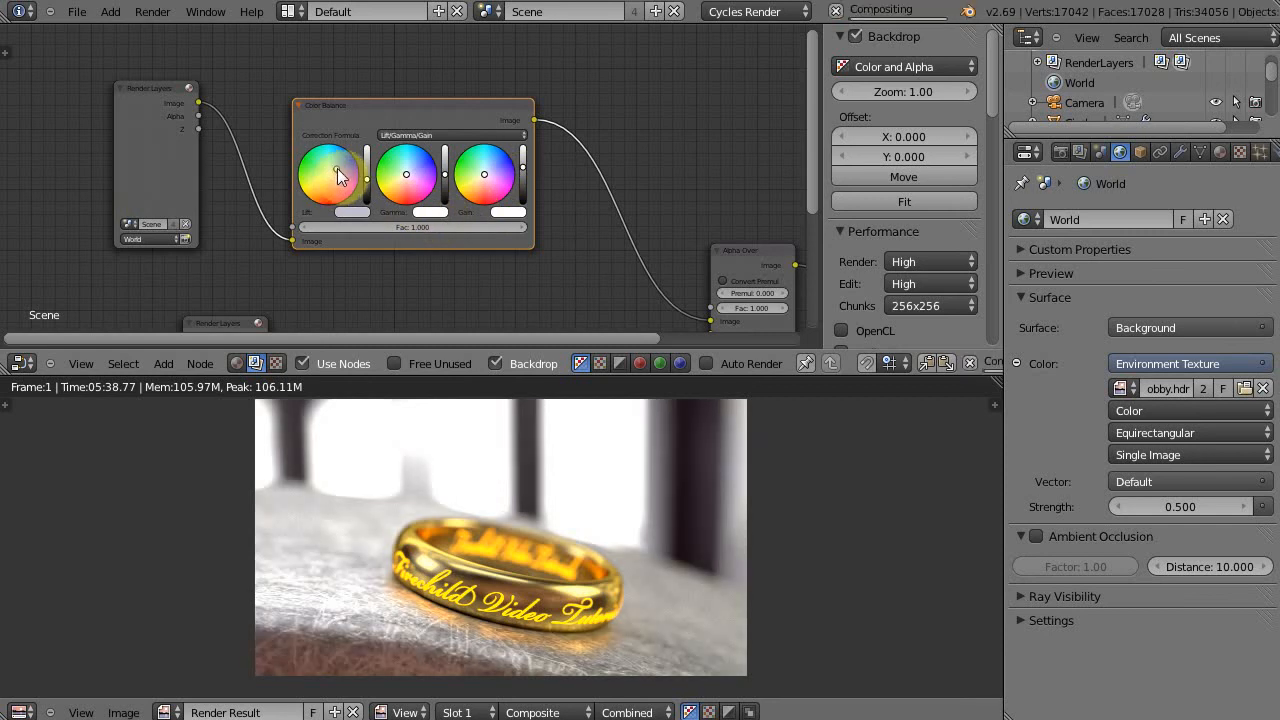
click(480, 185)
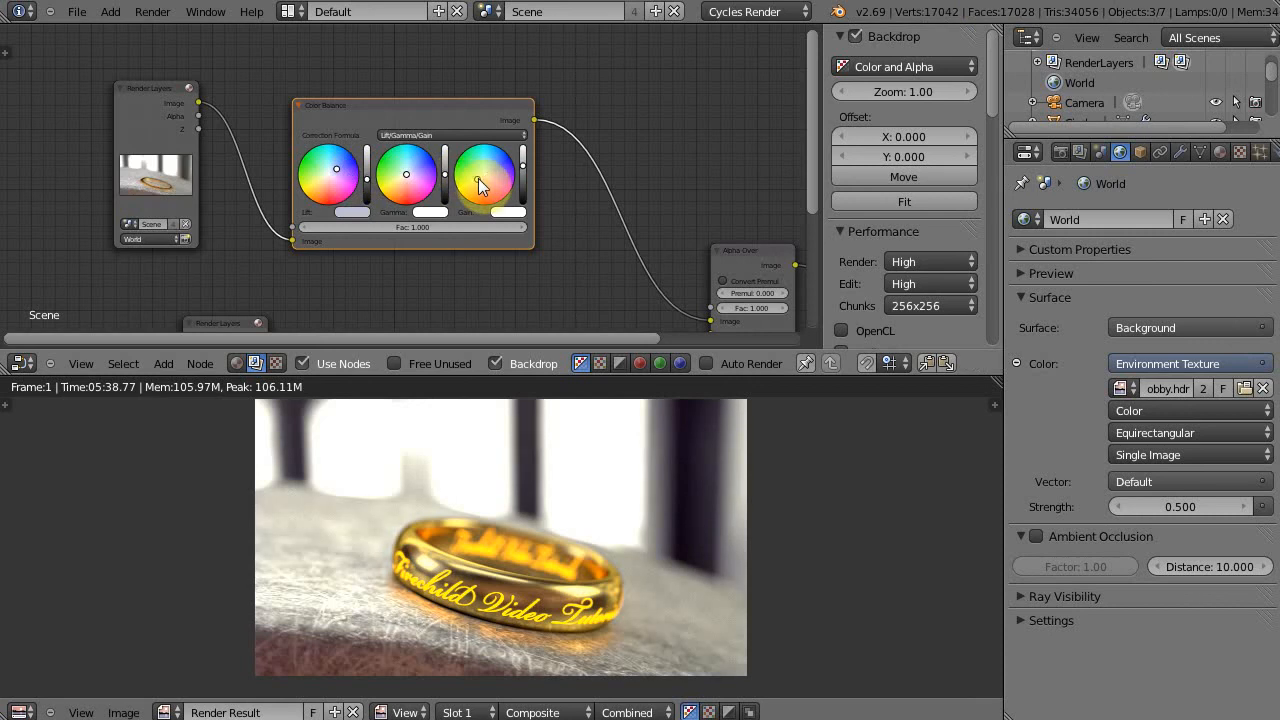
Lower the Color Balance node's Gamma slightly and reduce its Gain brightness
click(446, 185)
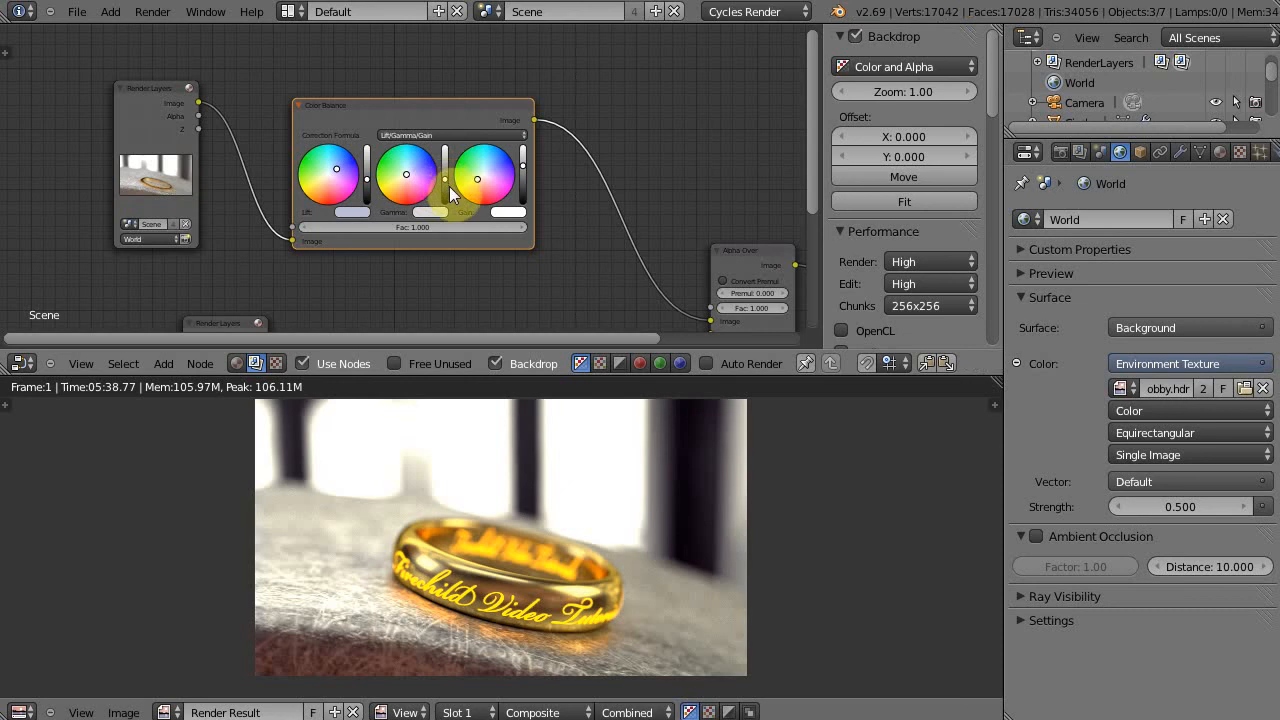
click(444, 188)
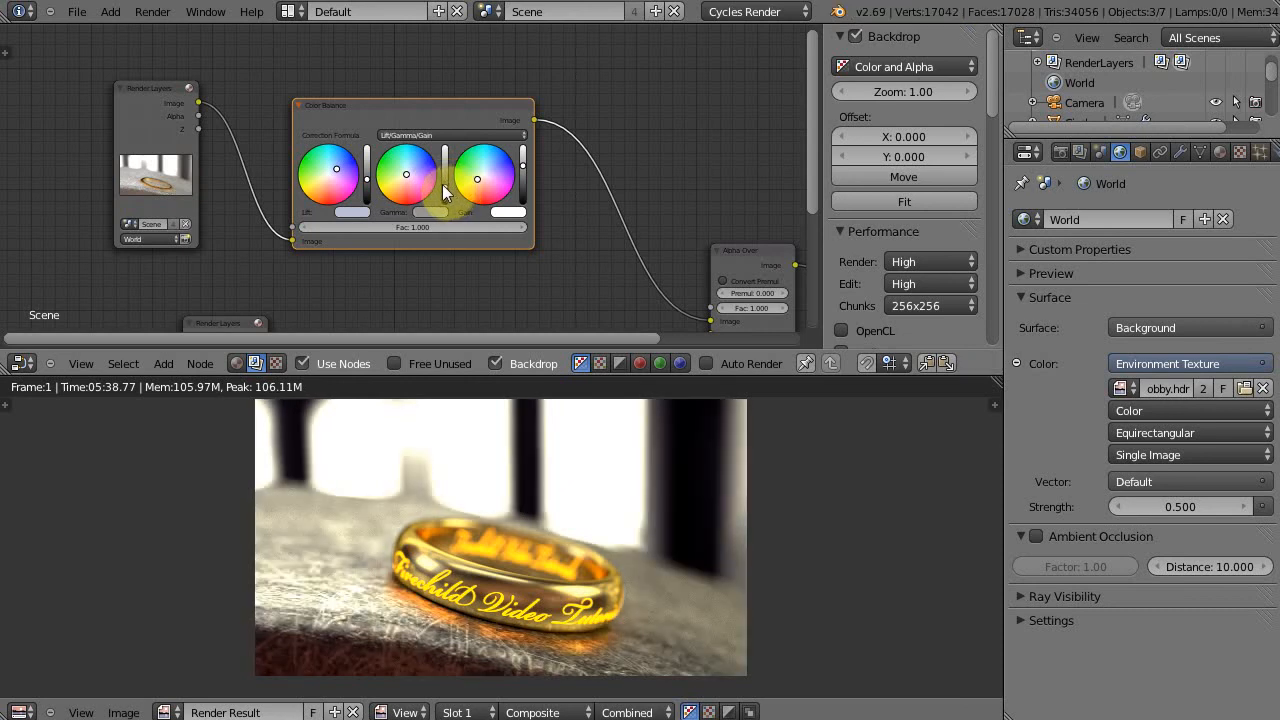
click(445, 178)
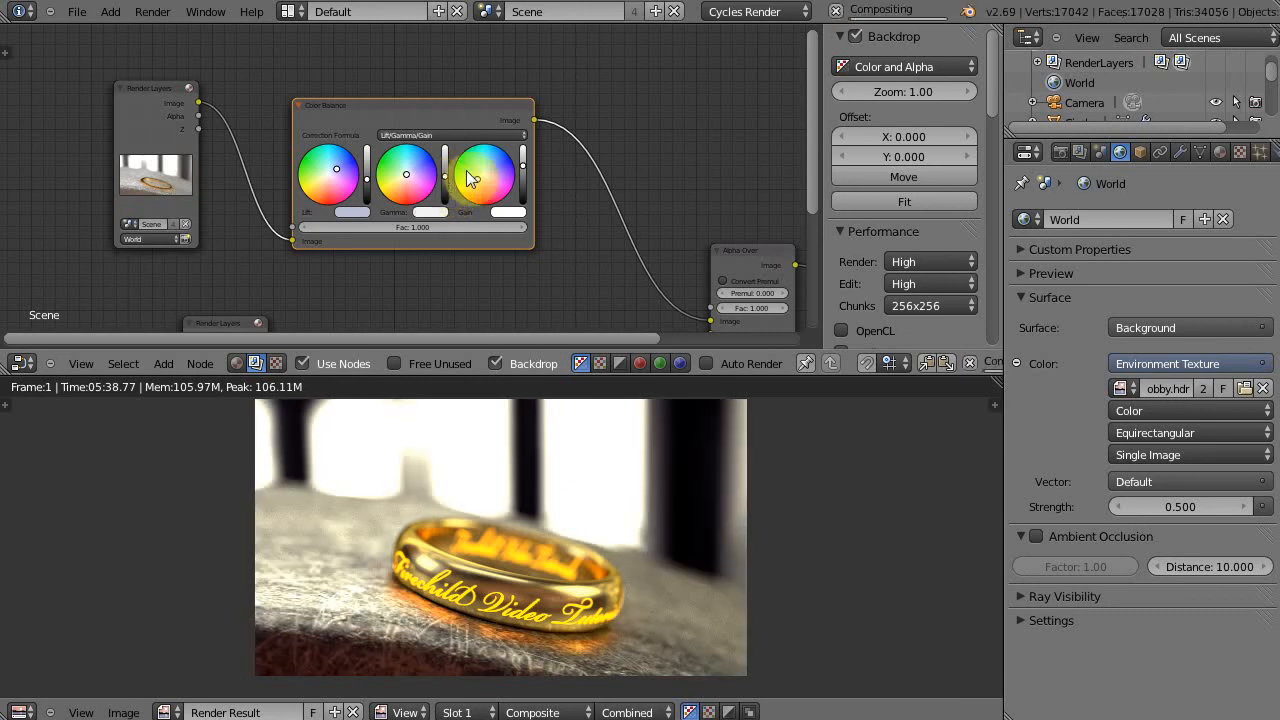
click(523, 169)
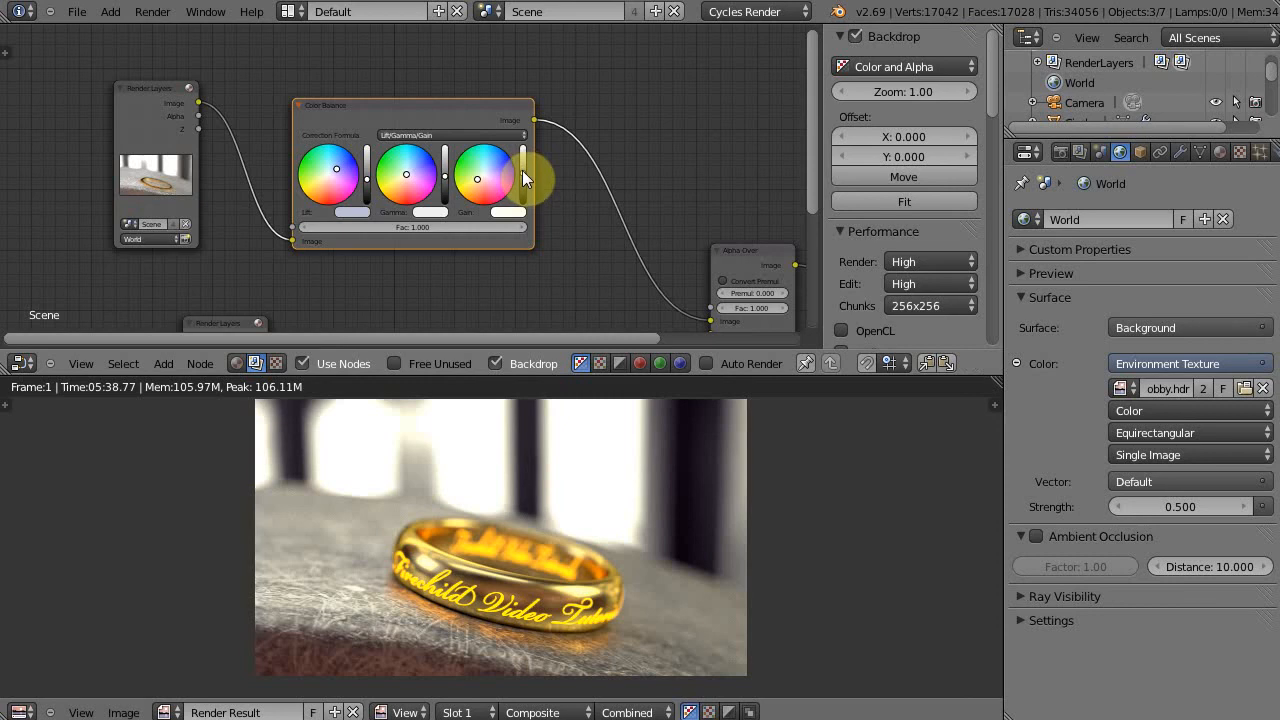
click(522, 170)
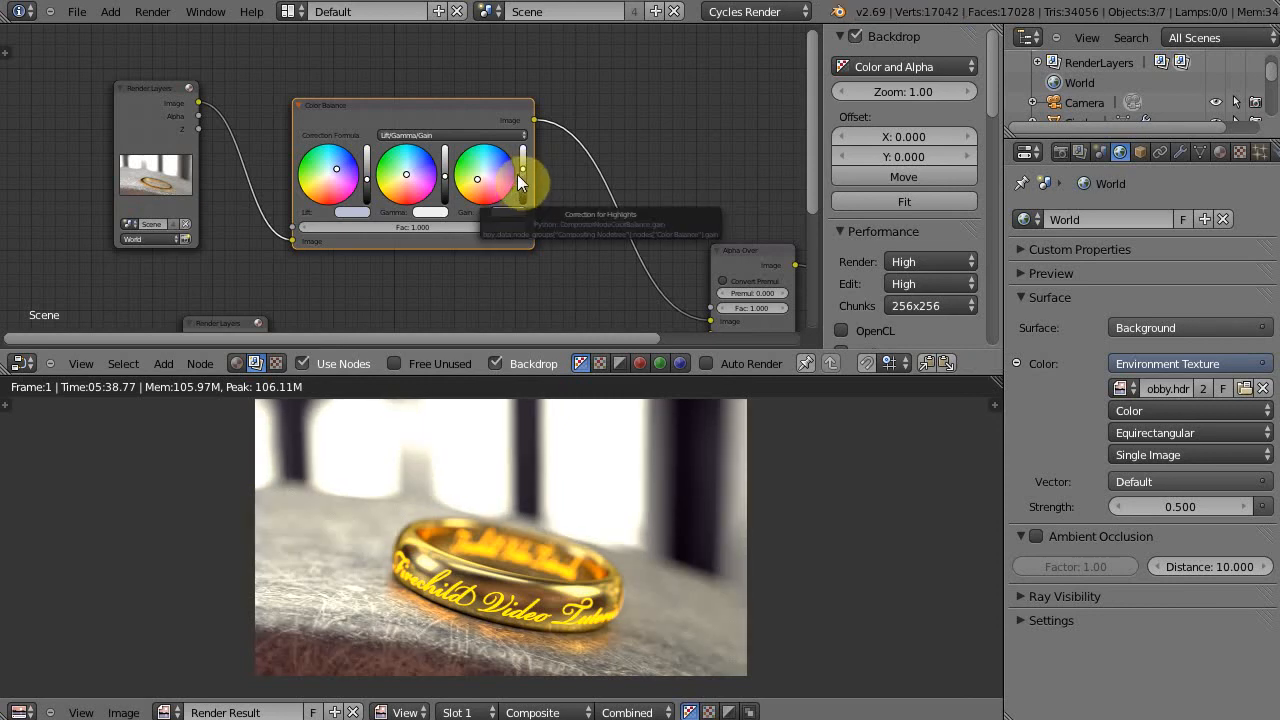
click(522, 175)
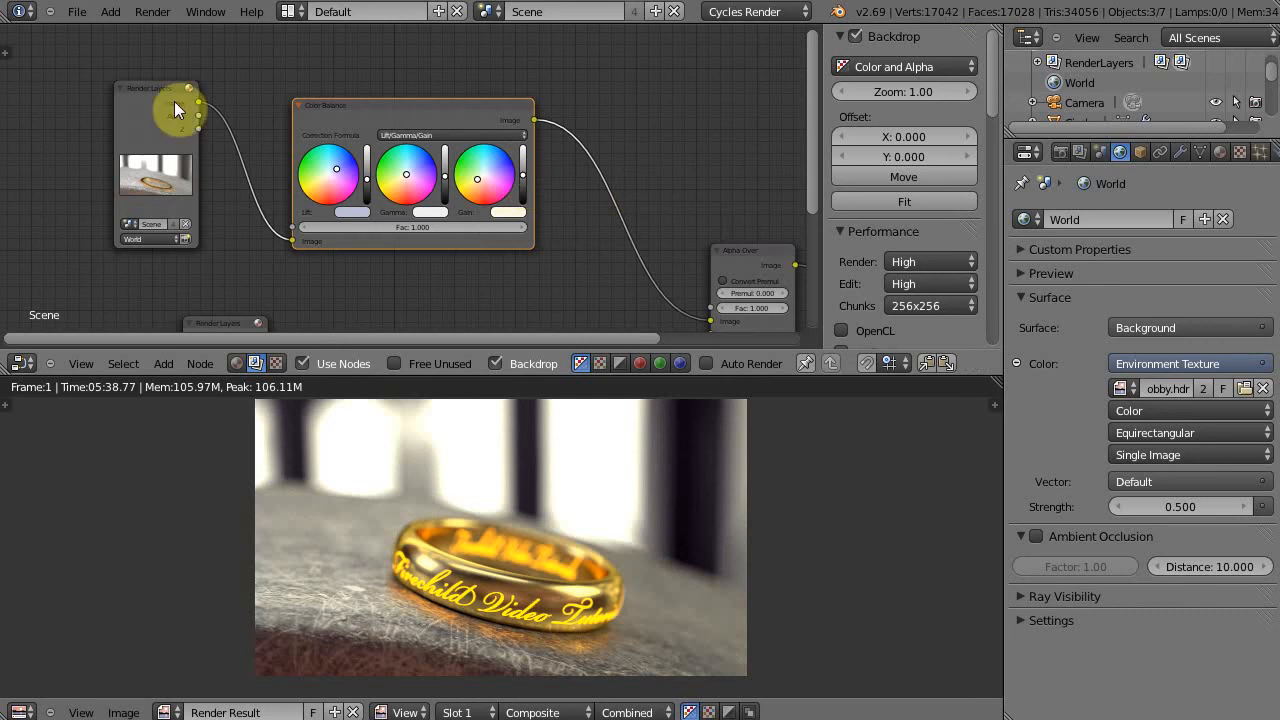
Insert an RGB Curves node after Color Balance and shape a mild S-curve with points at about (0.31, 0.175) and (0.71, 0.70)
drag(174, 108, 80, 88)
drag(367, 116, 256, 103)
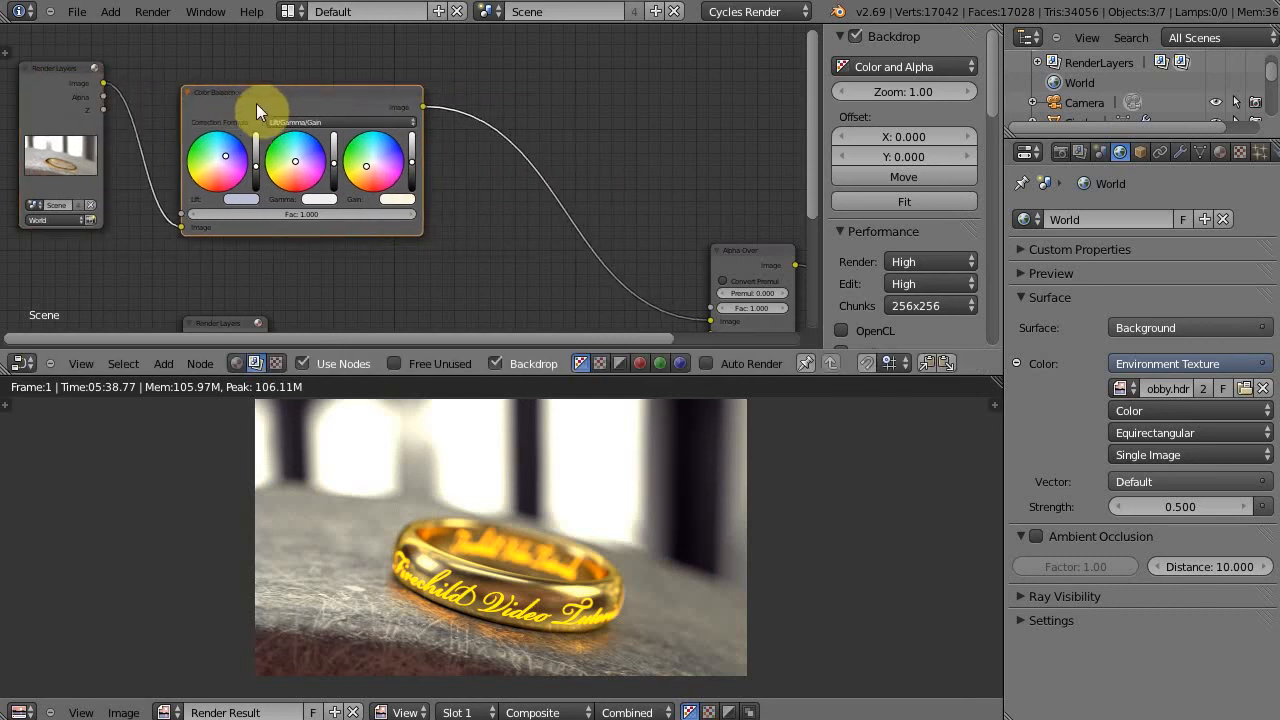
key(shift+a)
mouse_move(263, 109)
click(312, 169)
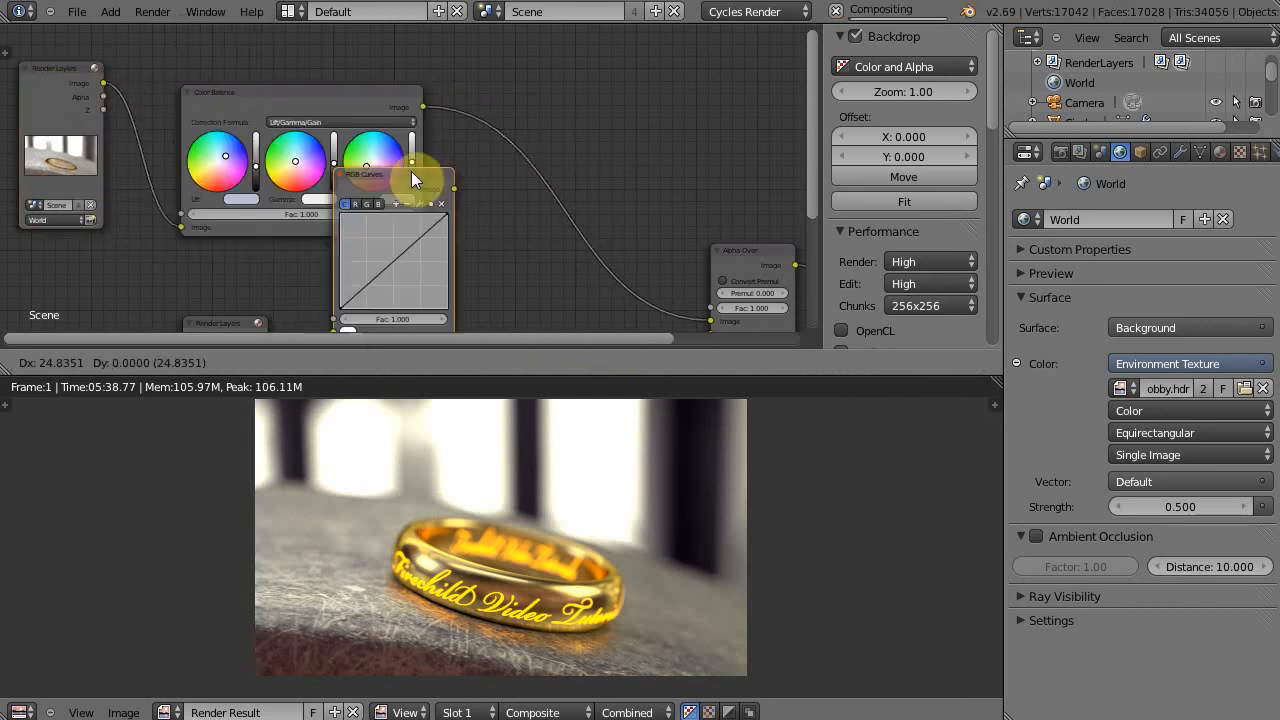
click(495, 93)
drag(529, 212, 536, 218)
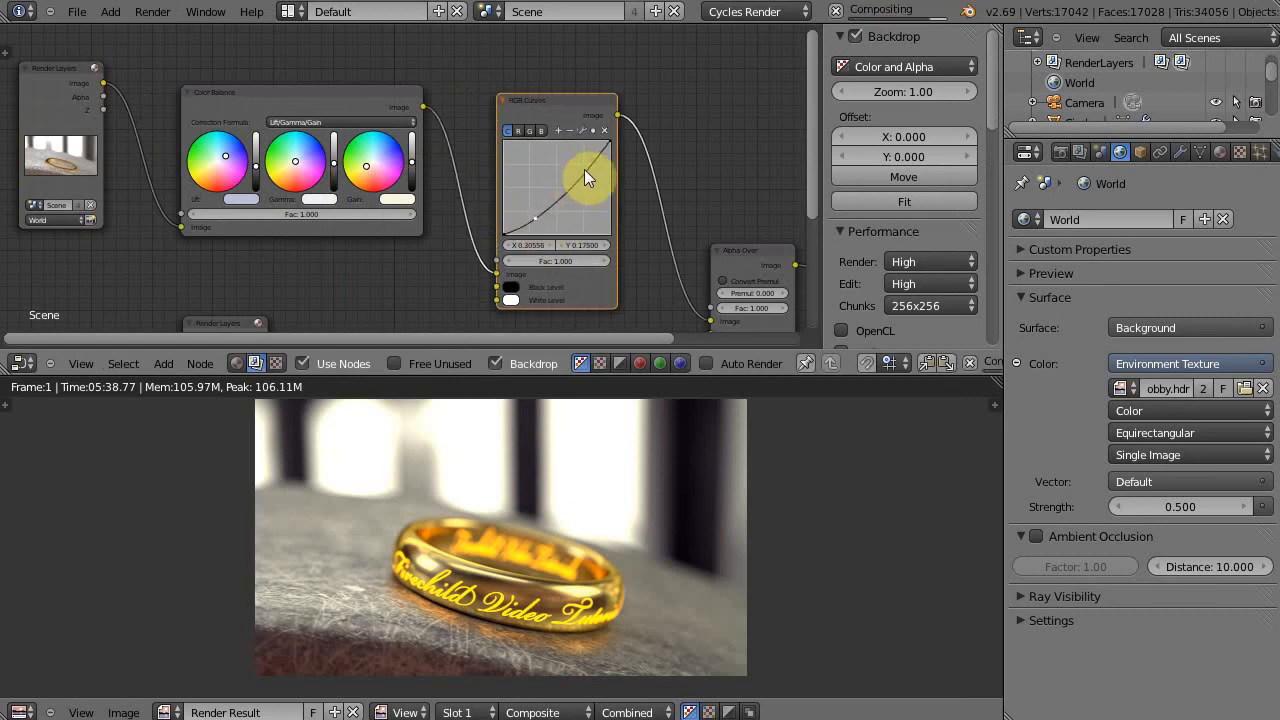
click(579, 168)
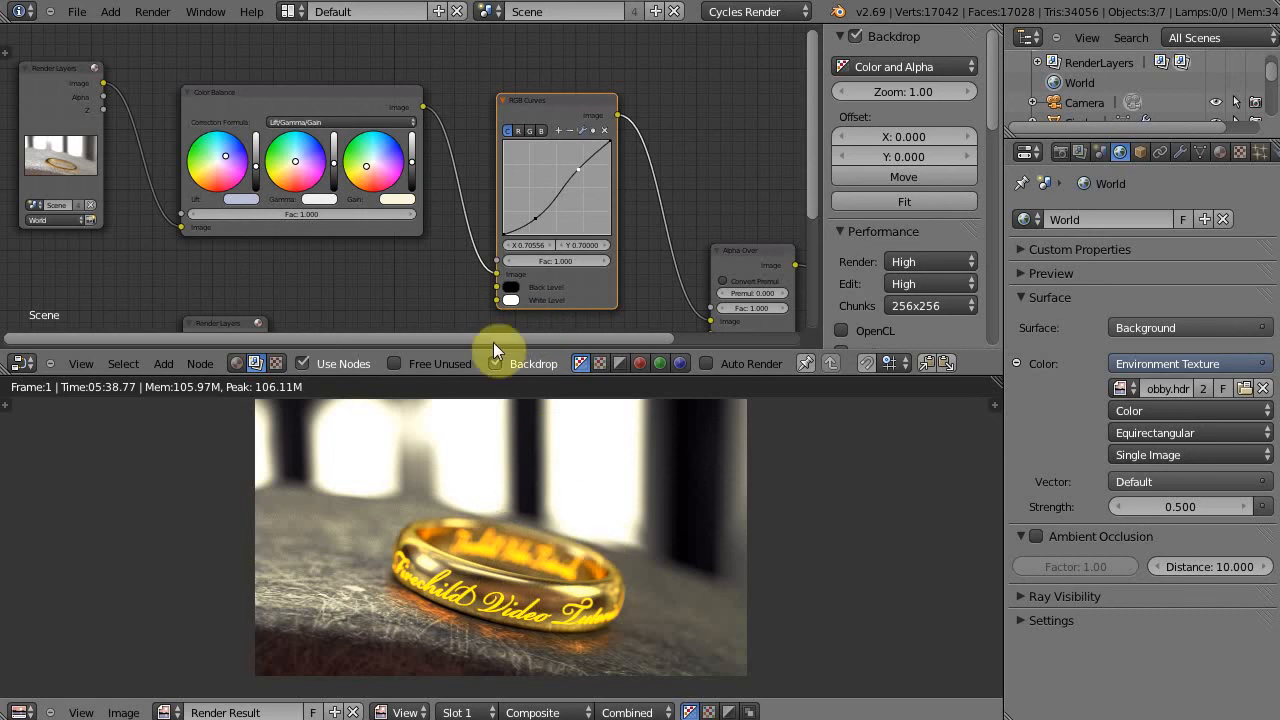
Move the Ring Render Layers node down and insert a Glare node between it and the Alpha Over node
middle_drag(405, 256, 429, 80)
drag(220, 131, 161, 264)
key(shift+a)
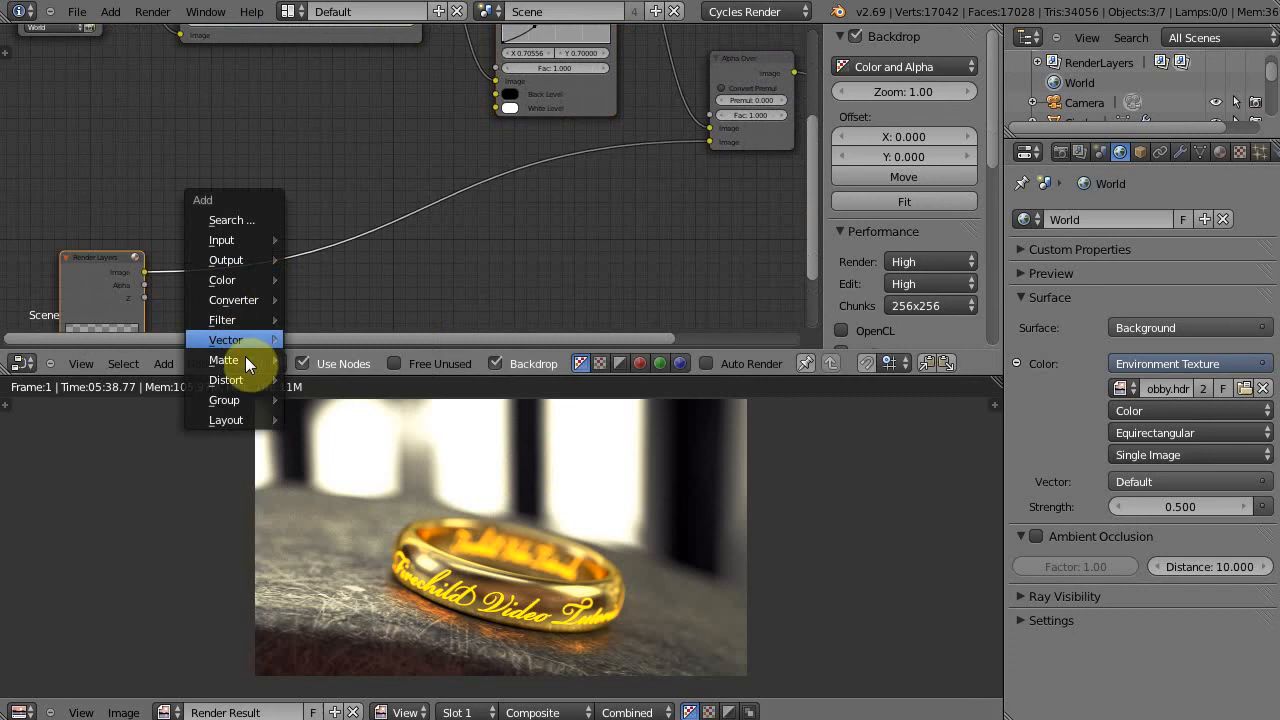
mouse_move(242, 322)
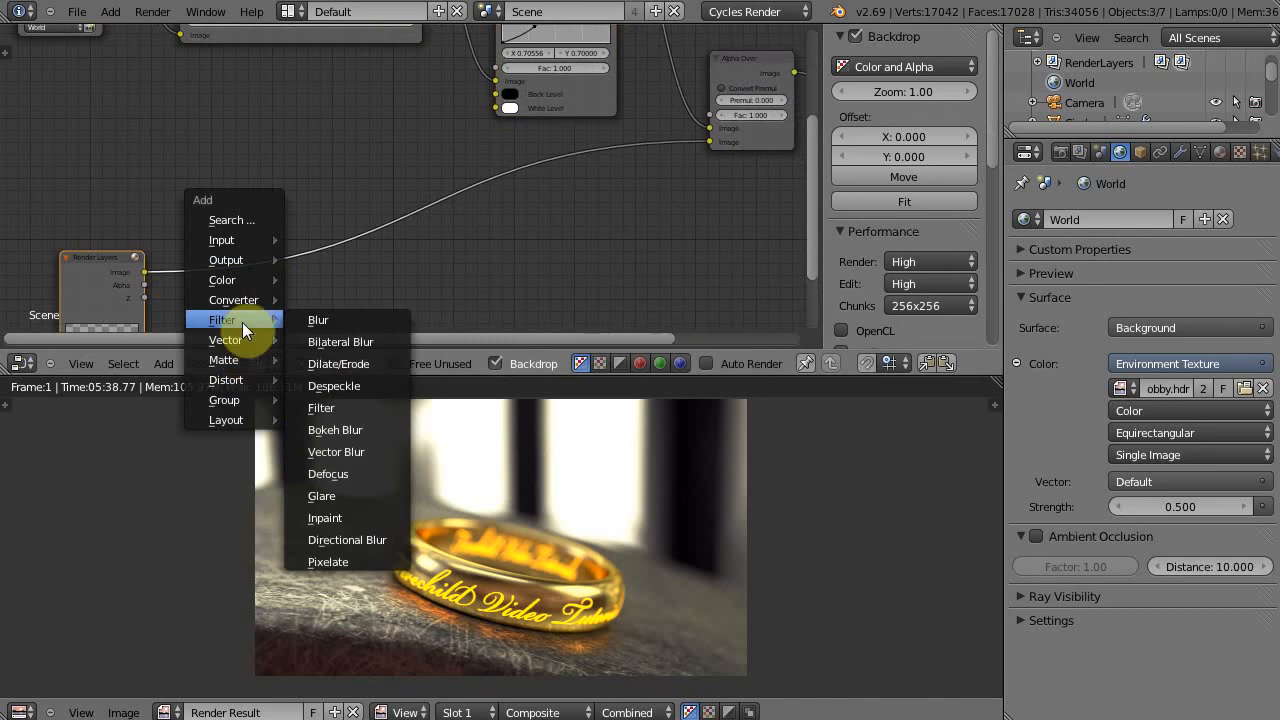
click(362, 498)
click(276, 208)
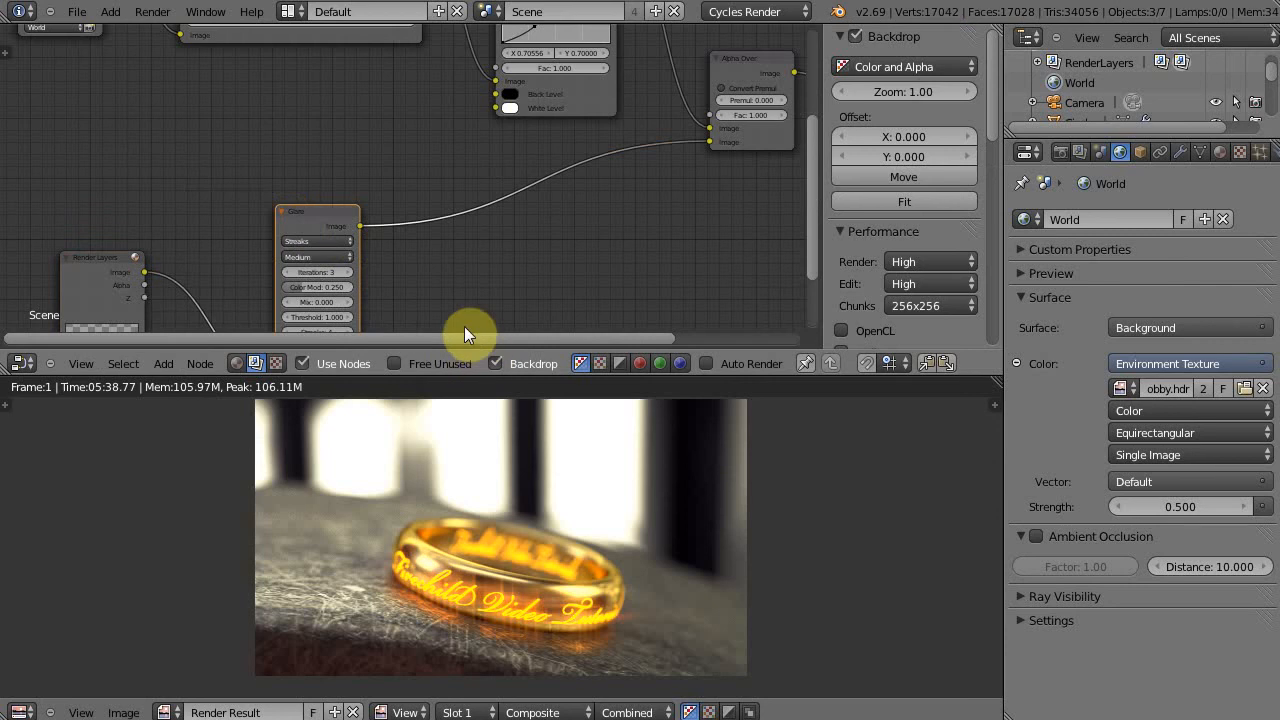
Set the Streaks Glare node's threshold to 2.048 and its iterations to 5
middle_drag(450, 345, 437, 266)
scroll(327, 266, up, 2)
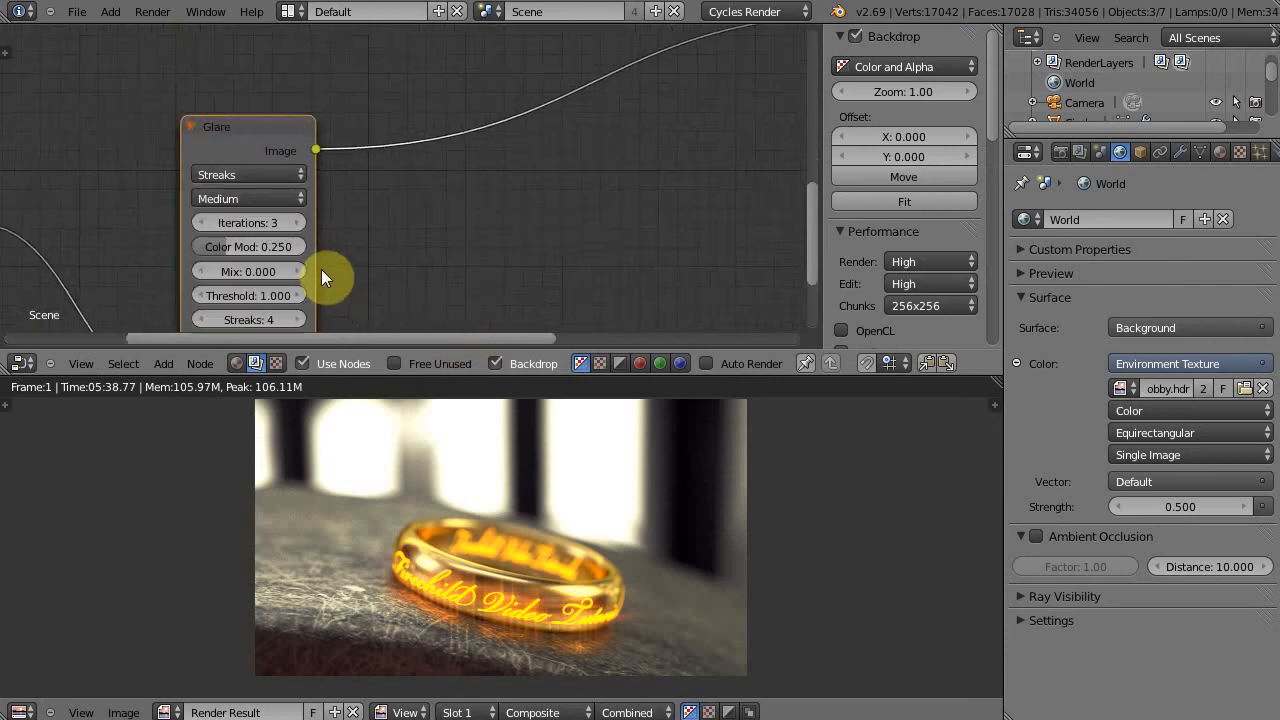
middle_drag(341, 265, 334, 175)
drag(351, 188, 362, 187)
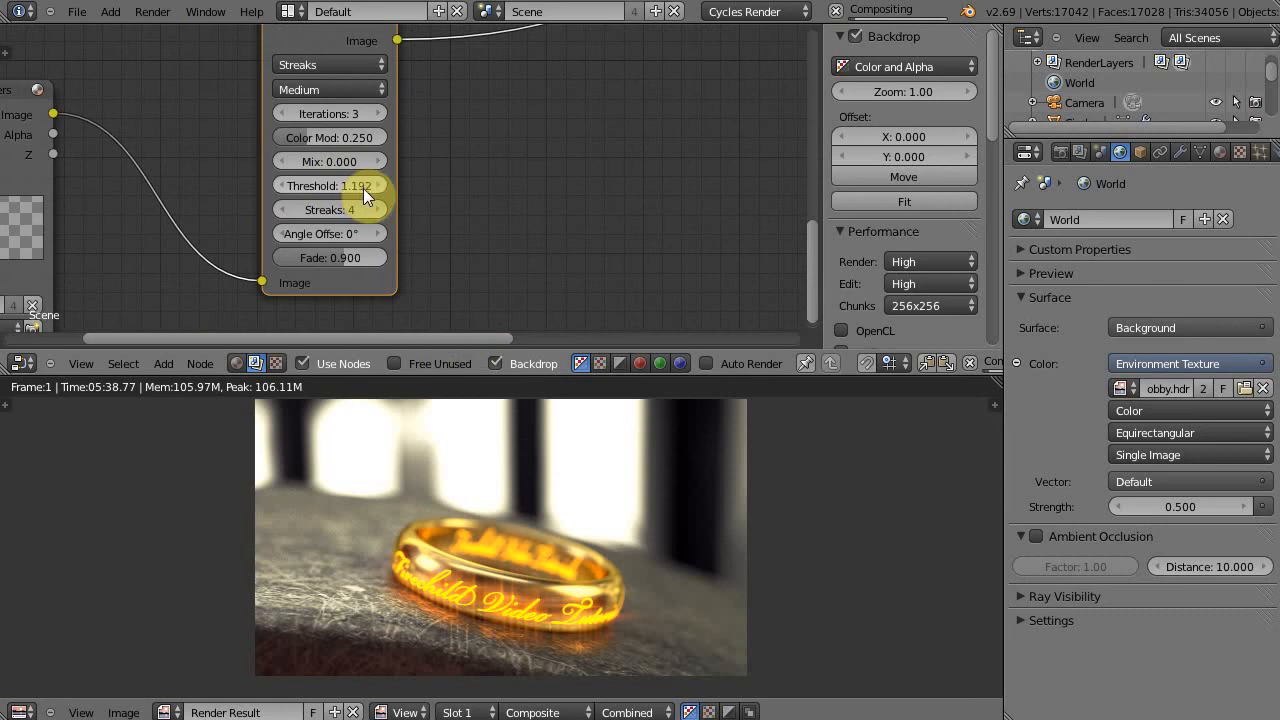
drag(326, 185, 354, 187)
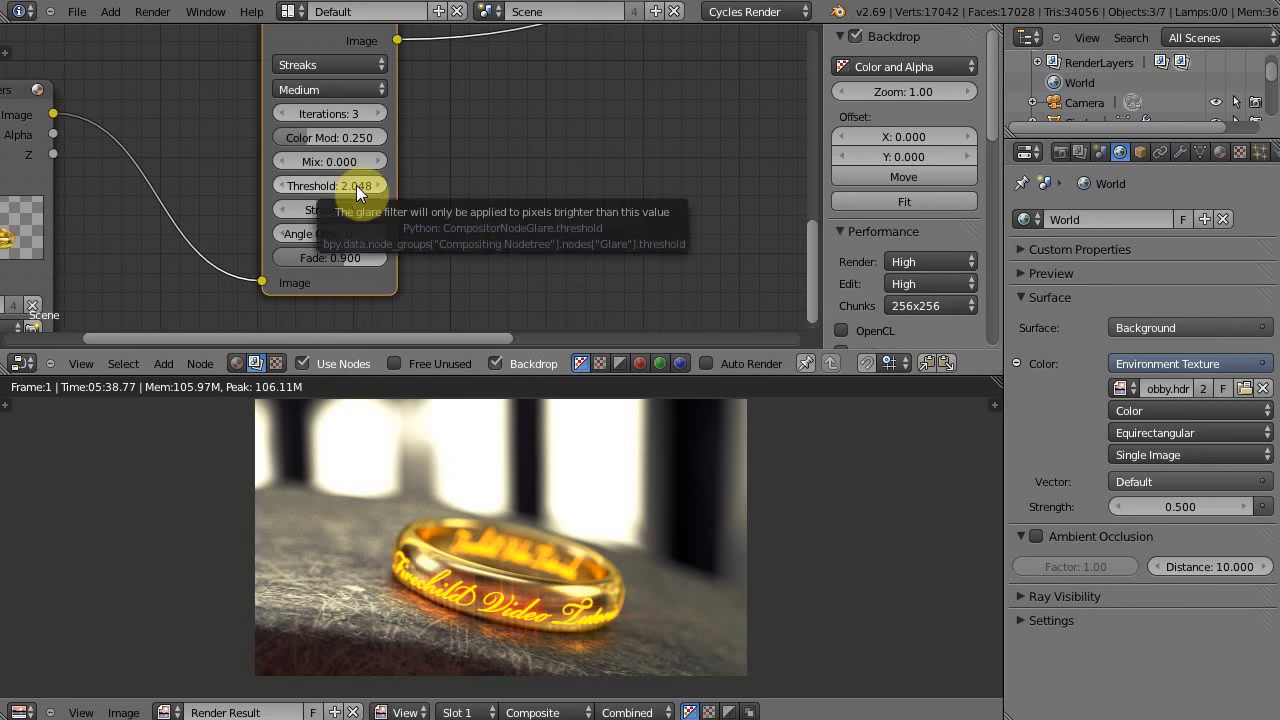
click(379, 114)
click(379, 114)
Duplicate the Glare node after the original, set the copy to Fog Glow and lower its threshold to 0.604
middle_drag(543, 206, 186, 177)
middle_drag(251, 129, 362, 240)
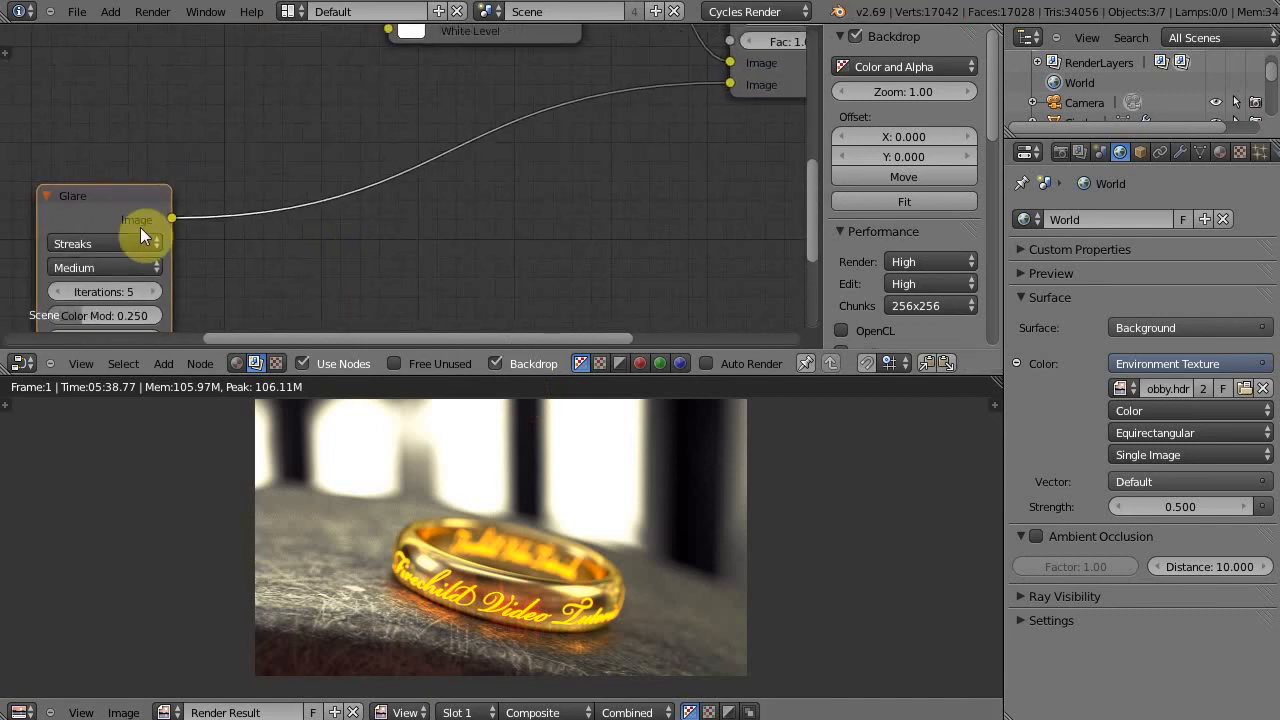
key(shift+d)
click(360, 183)
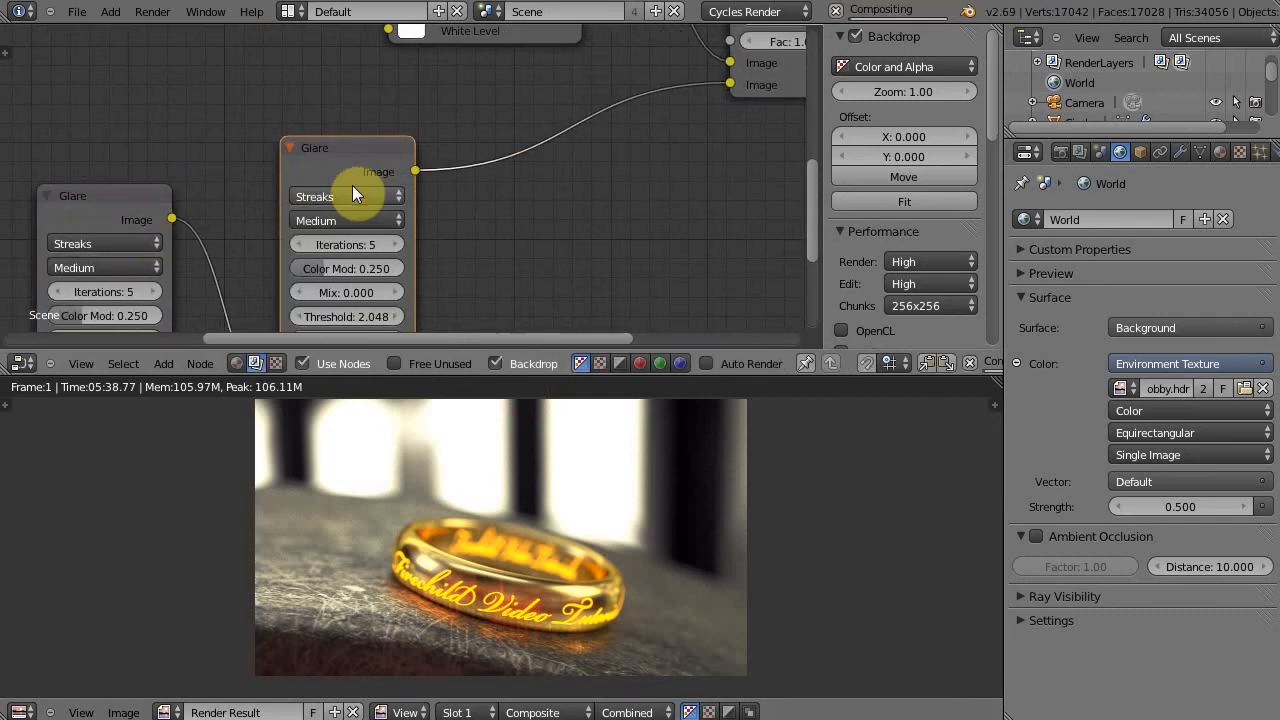
click(349, 192)
click(320, 134)
shift+scroll(486, 230, down, 2)
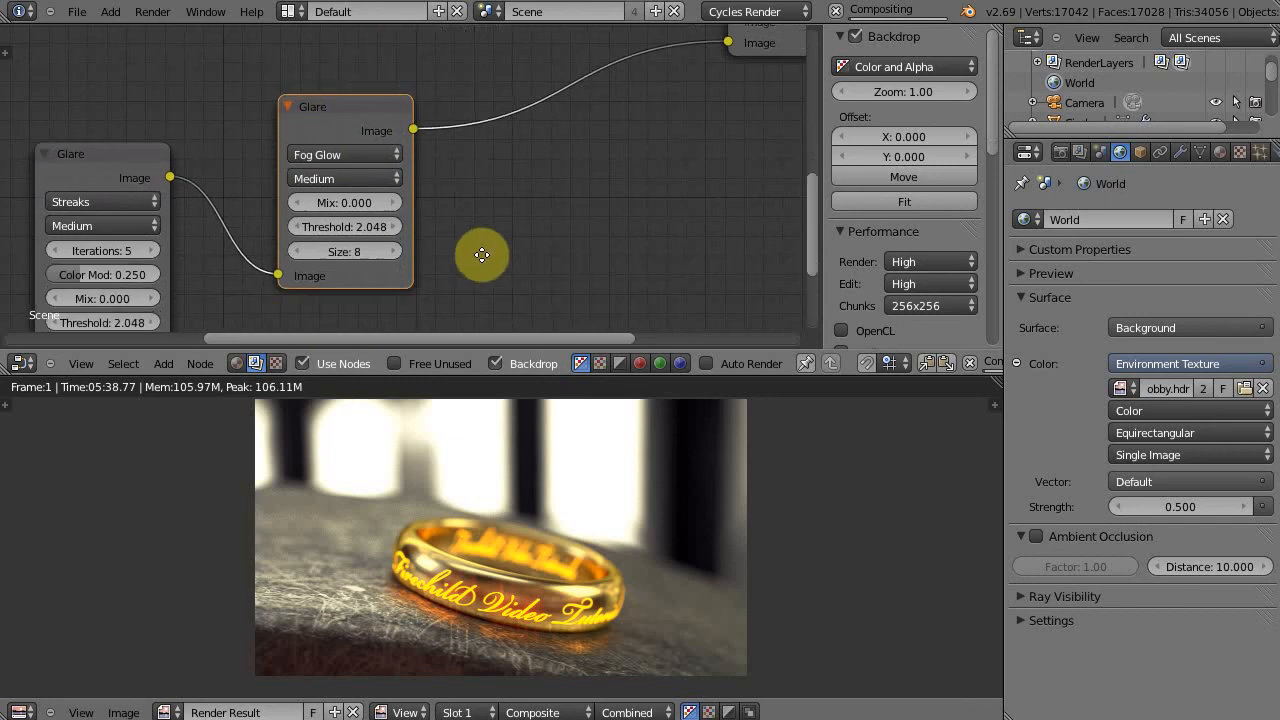
drag(320, 227, 282, 223)
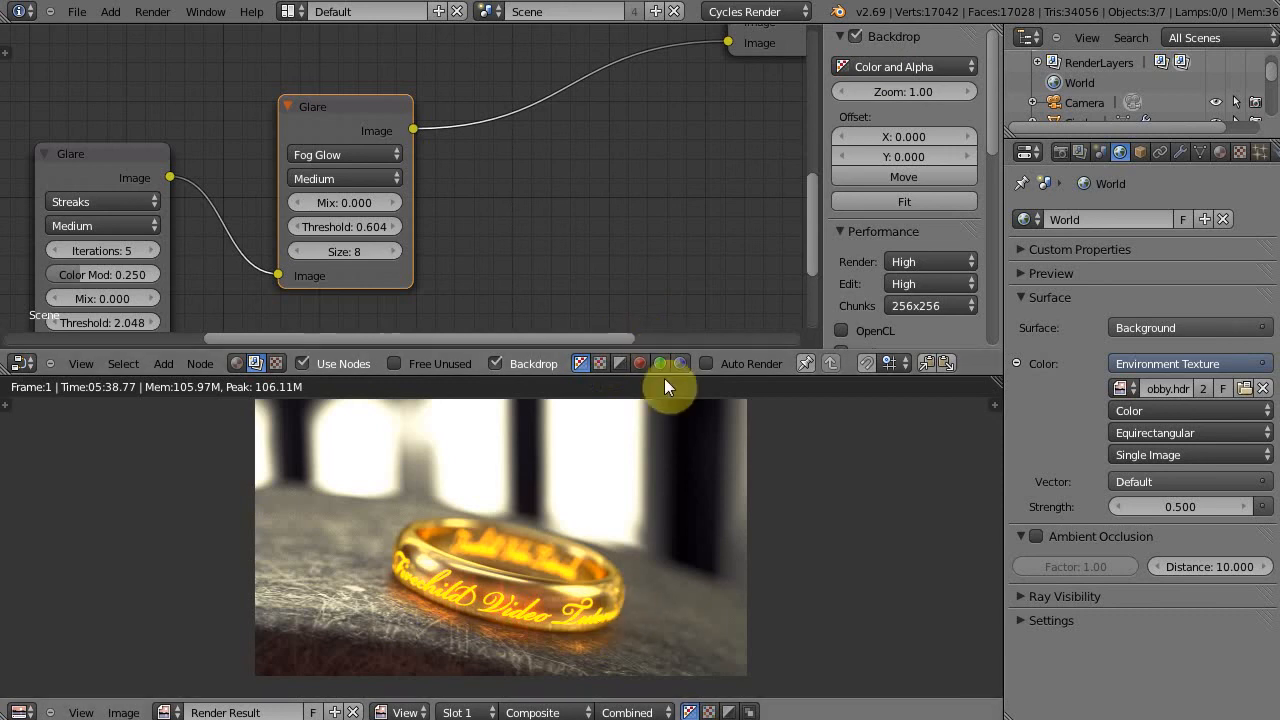
Enlarge the render result view and examine the composited ring up close
drag(663, 376, 660, 70)
scroll(604, 400, up, 3)
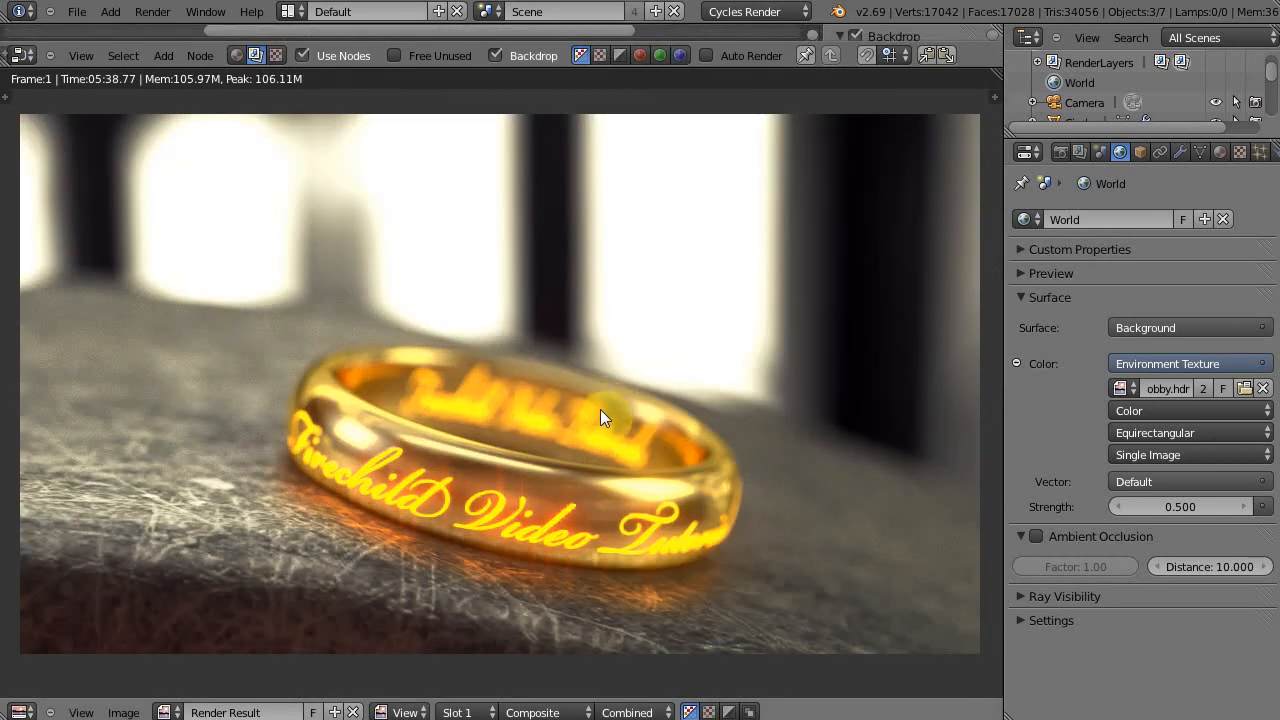